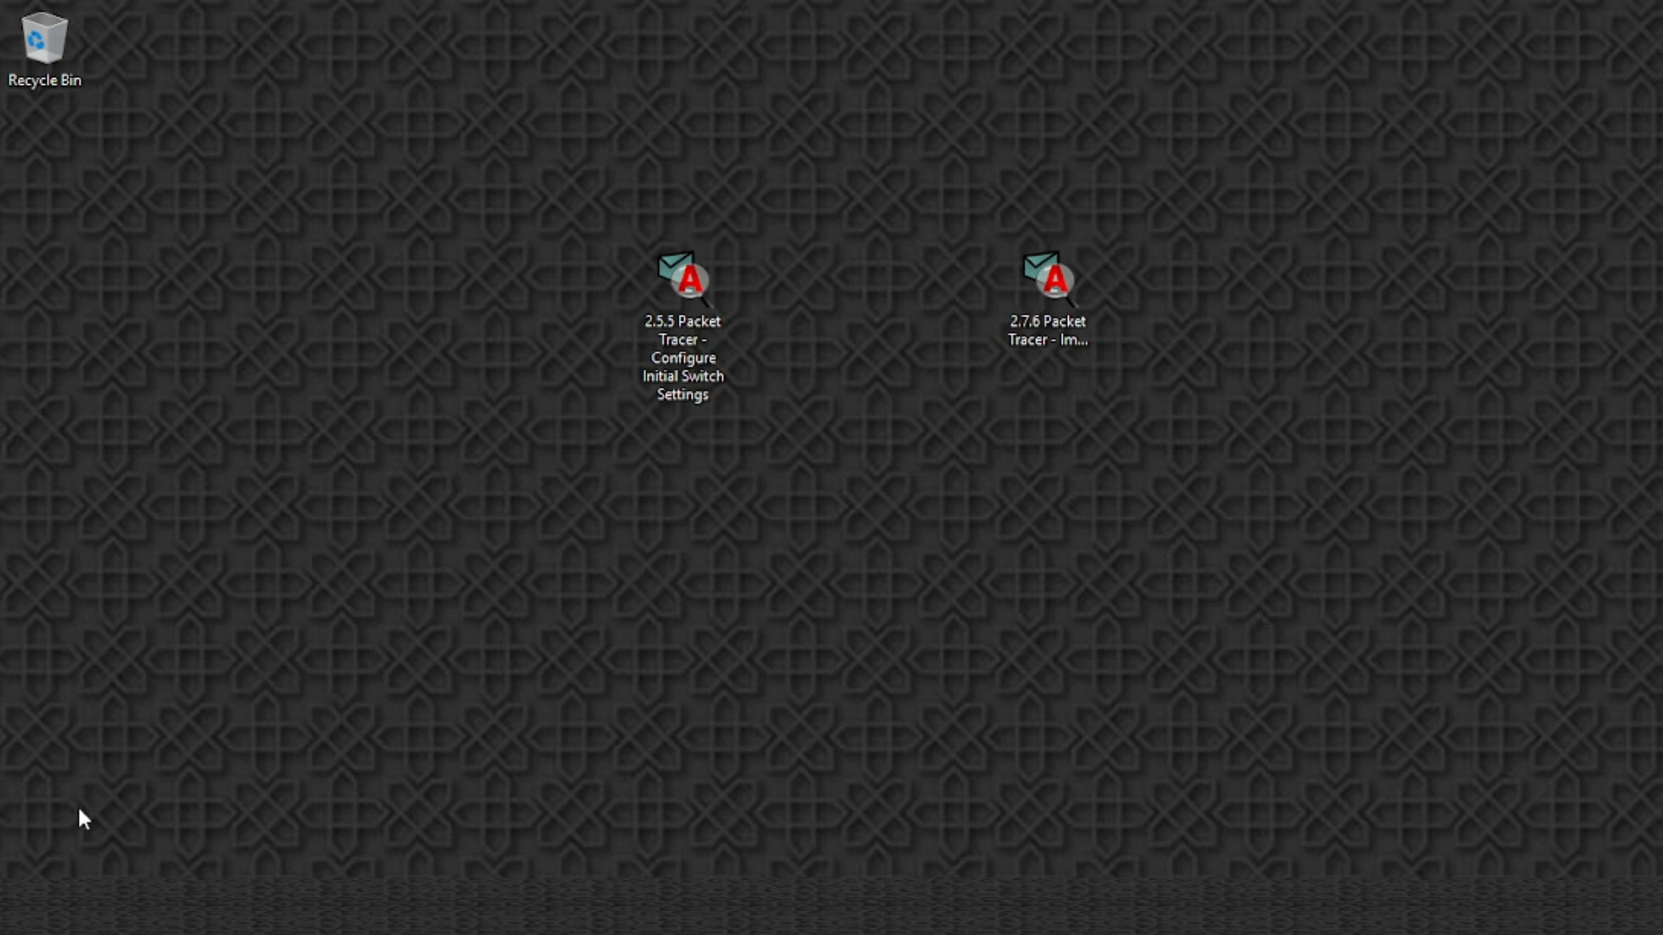
Launch Cisco Packet Tracer from its folder in the Windows Start menu app list
{"action": "right_click", "coordinate": [44, 898]}
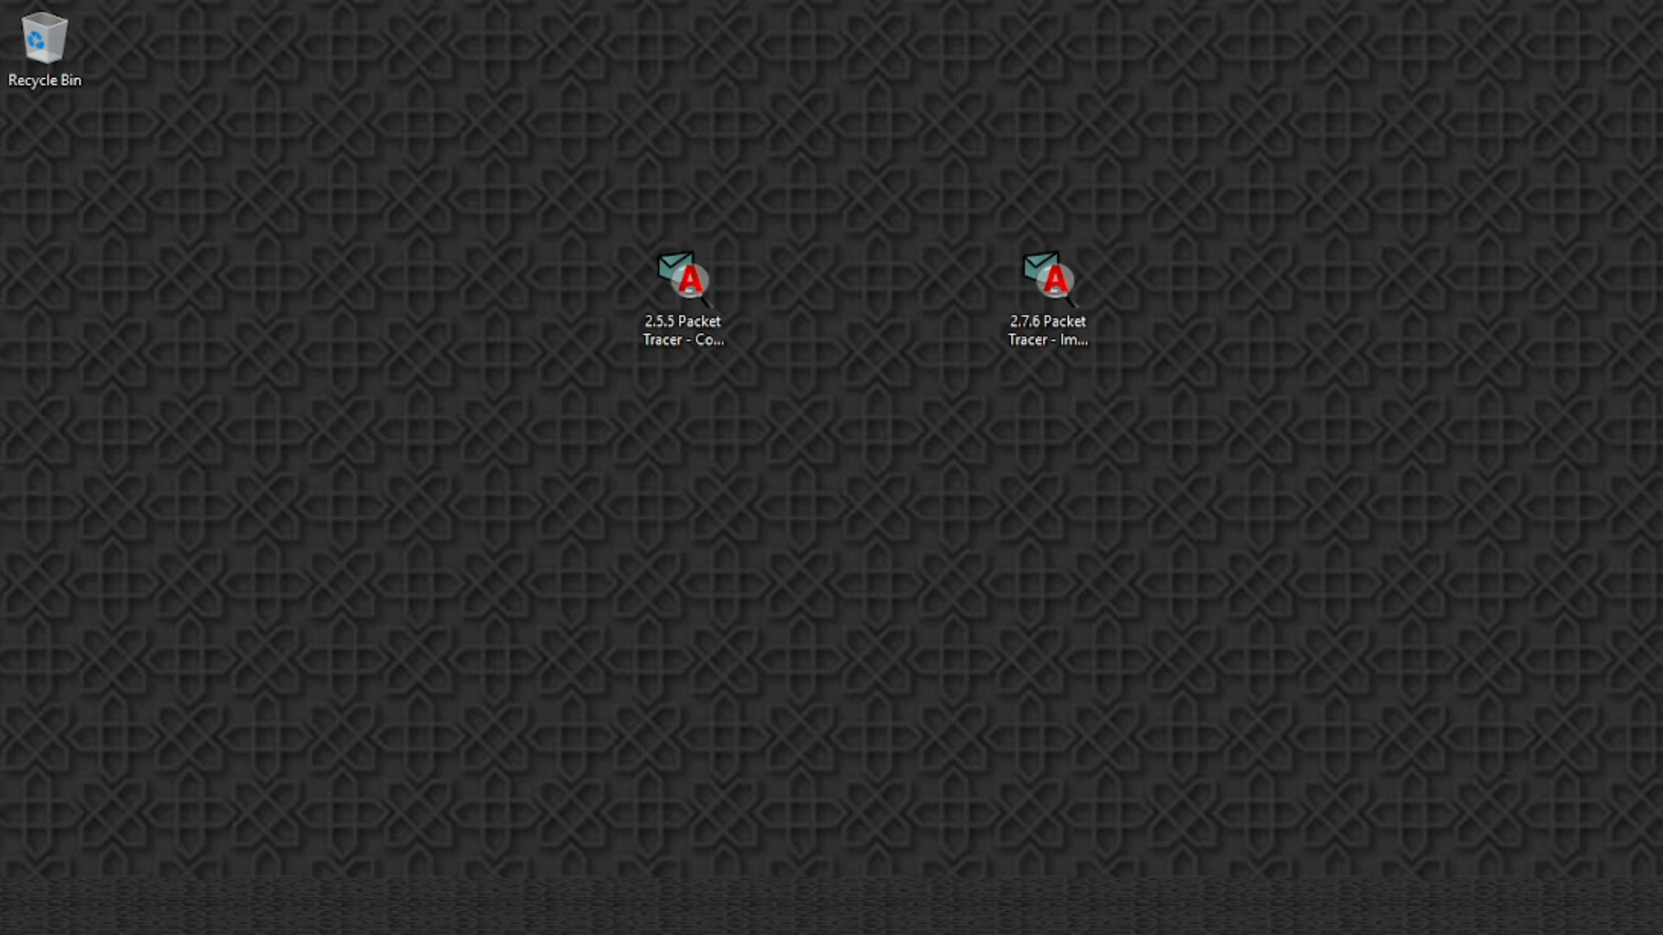
{"action": "left_click", "coordinate": [595, 633]}
{"action": "key", "text": "super"}
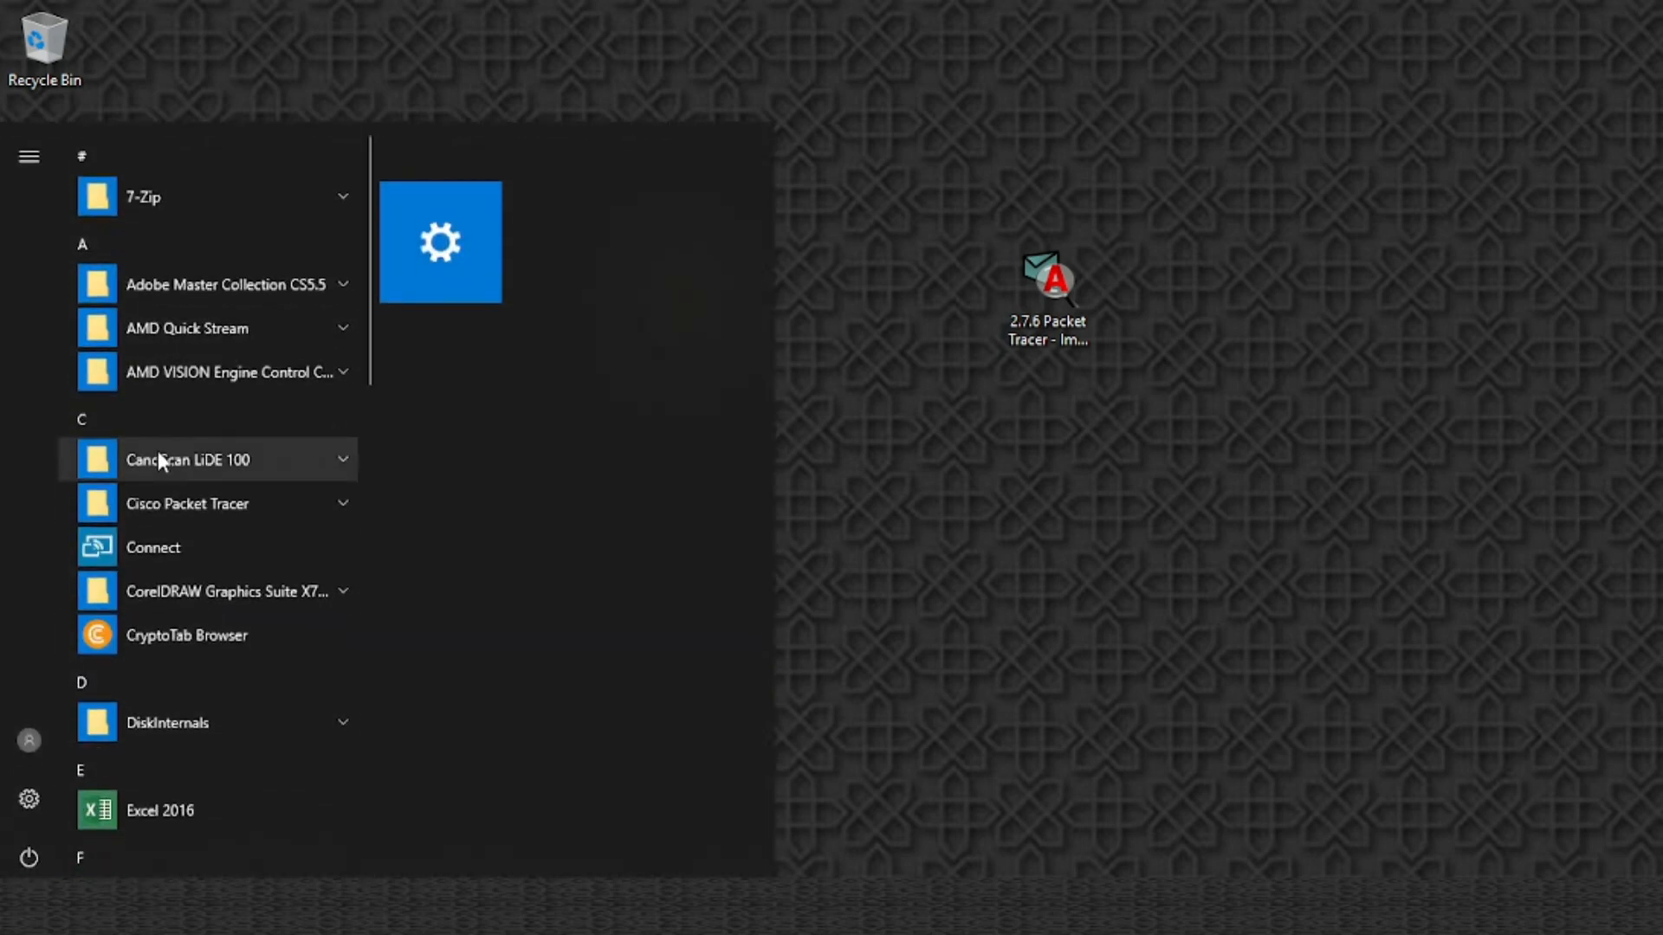
{"action": "scroll", "coordinate": [197, 492], "scroll_direction": "down", "scroll_amount": 3}
{"action": "scroll", "coordinate": [198, 496], "scroll_direction": "down", "scroll_amount": 1}
{"action": "scroll", "coordinate": [234, 475], "scroll_direction": "down", "scroll_amount": 5}
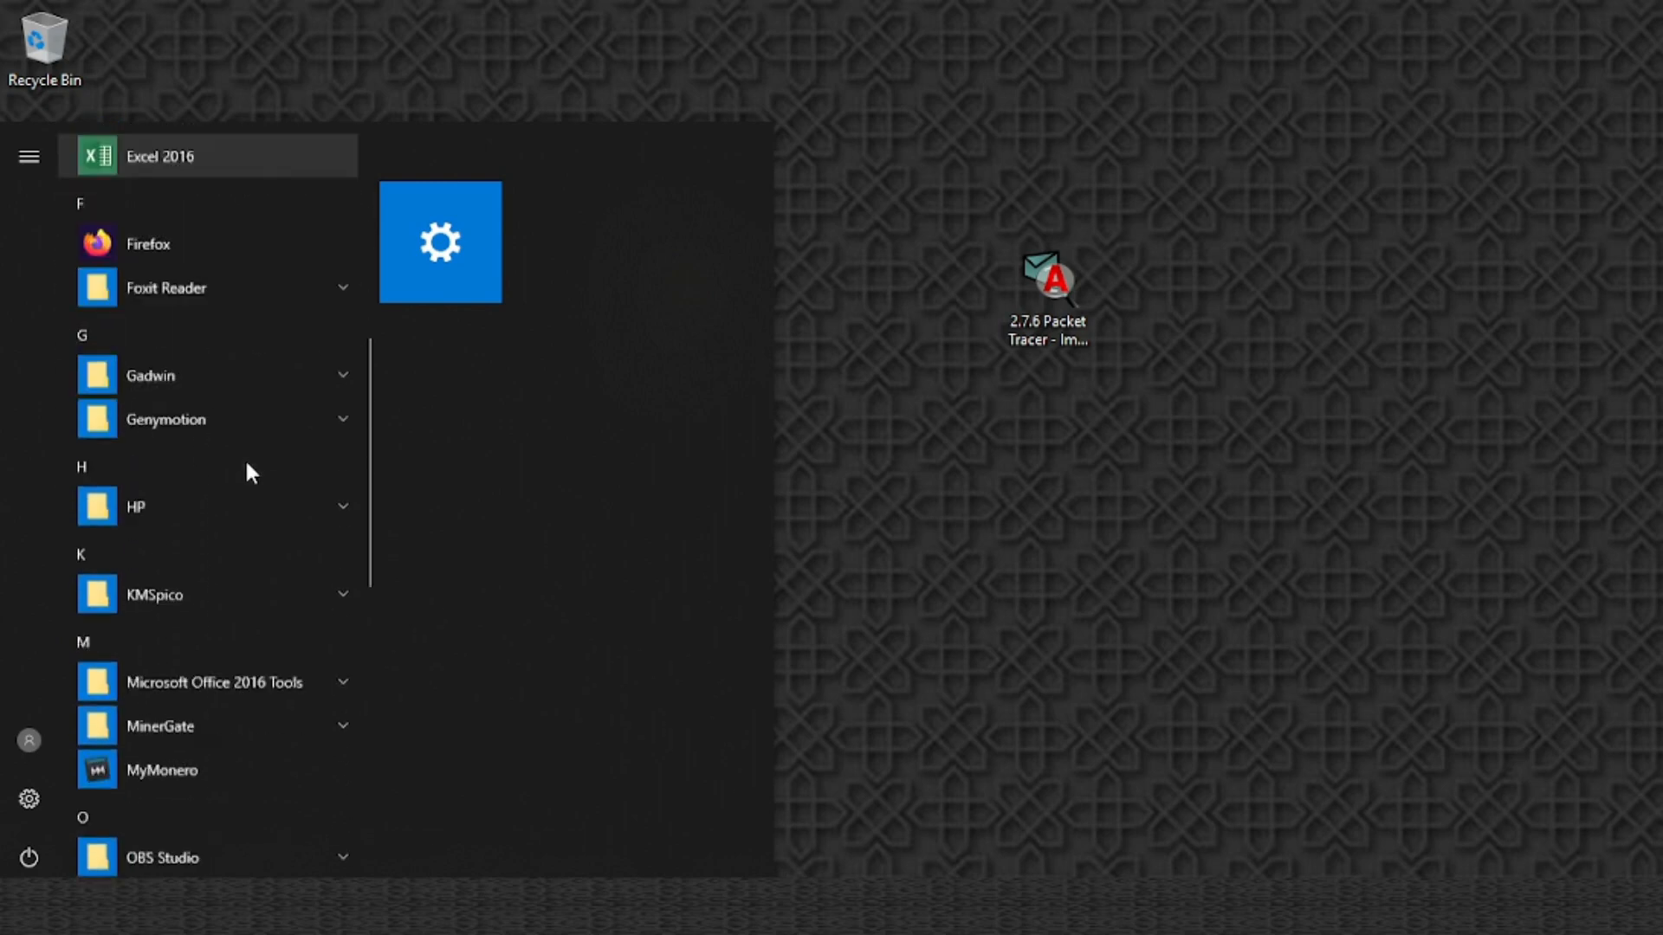
{"action": "scroll", "coordinate": [247, 468], "scroll_direction": "down", "scroll_amount": 7}
{"action": "scroll", "coordinate": [249, 468], "scroll_direction": "up", "scroll_amount": 10}
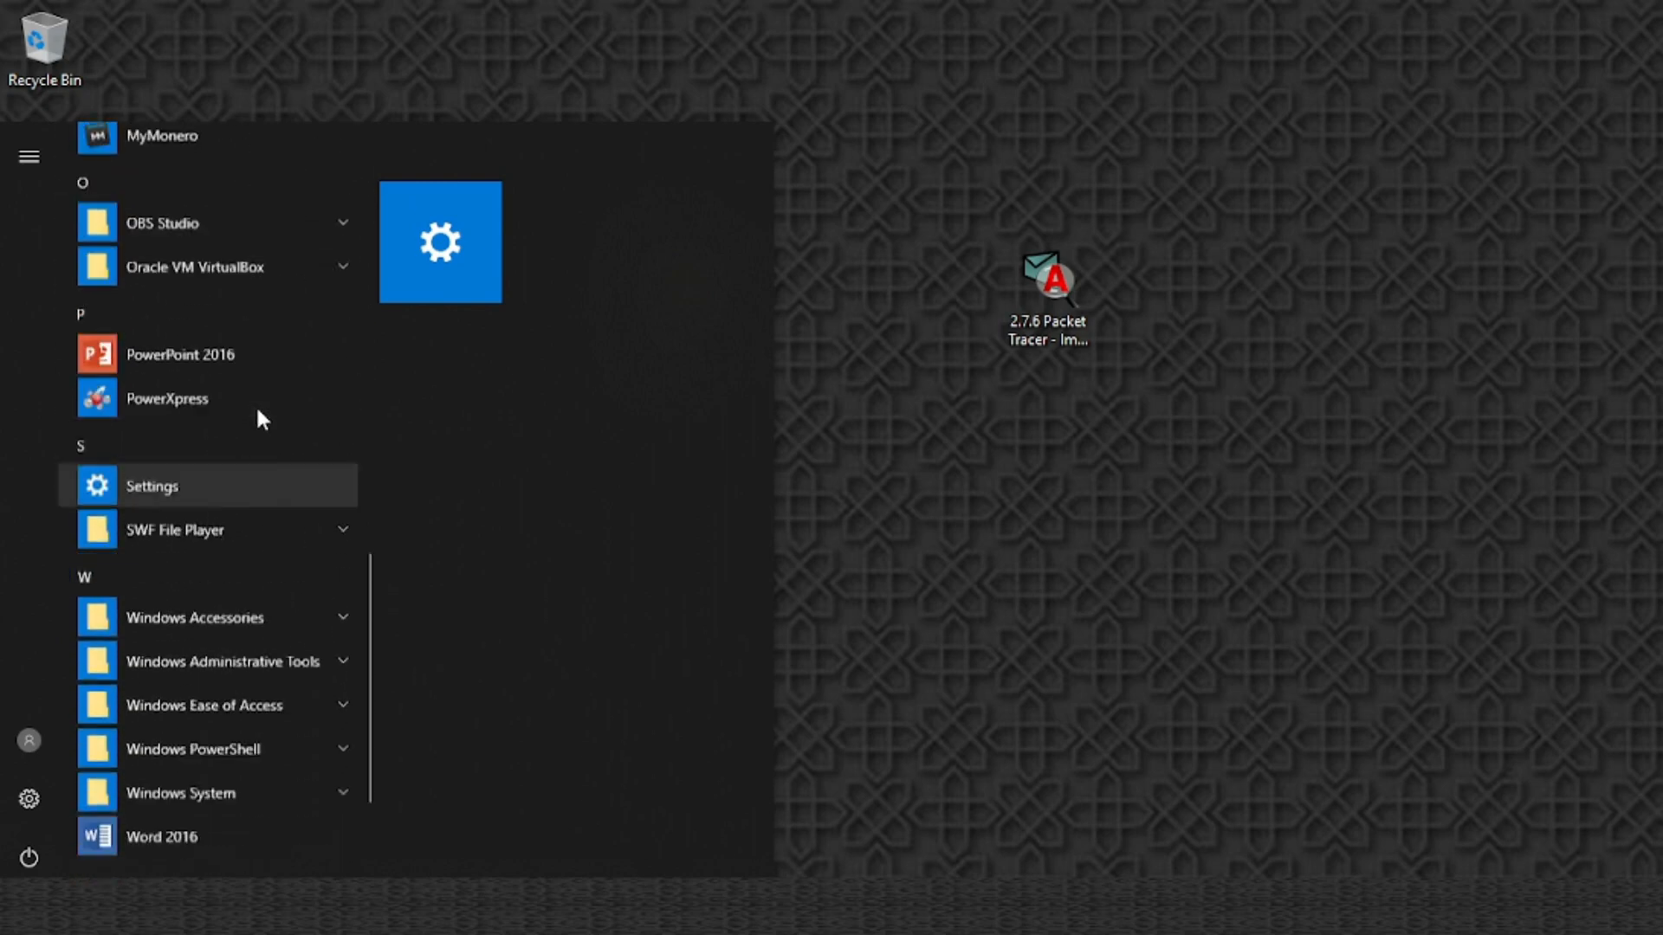
{"action": "scroll", "coordinate": [257, 407], "scroll_direction": "up", "scroll_amount": 5}
{"action": "scroll", "coordinate": [257, 404], "scroll_direction": "down", "scroll_amount": 2}
{"action": "left_click", "coordinate": [268, 275]}
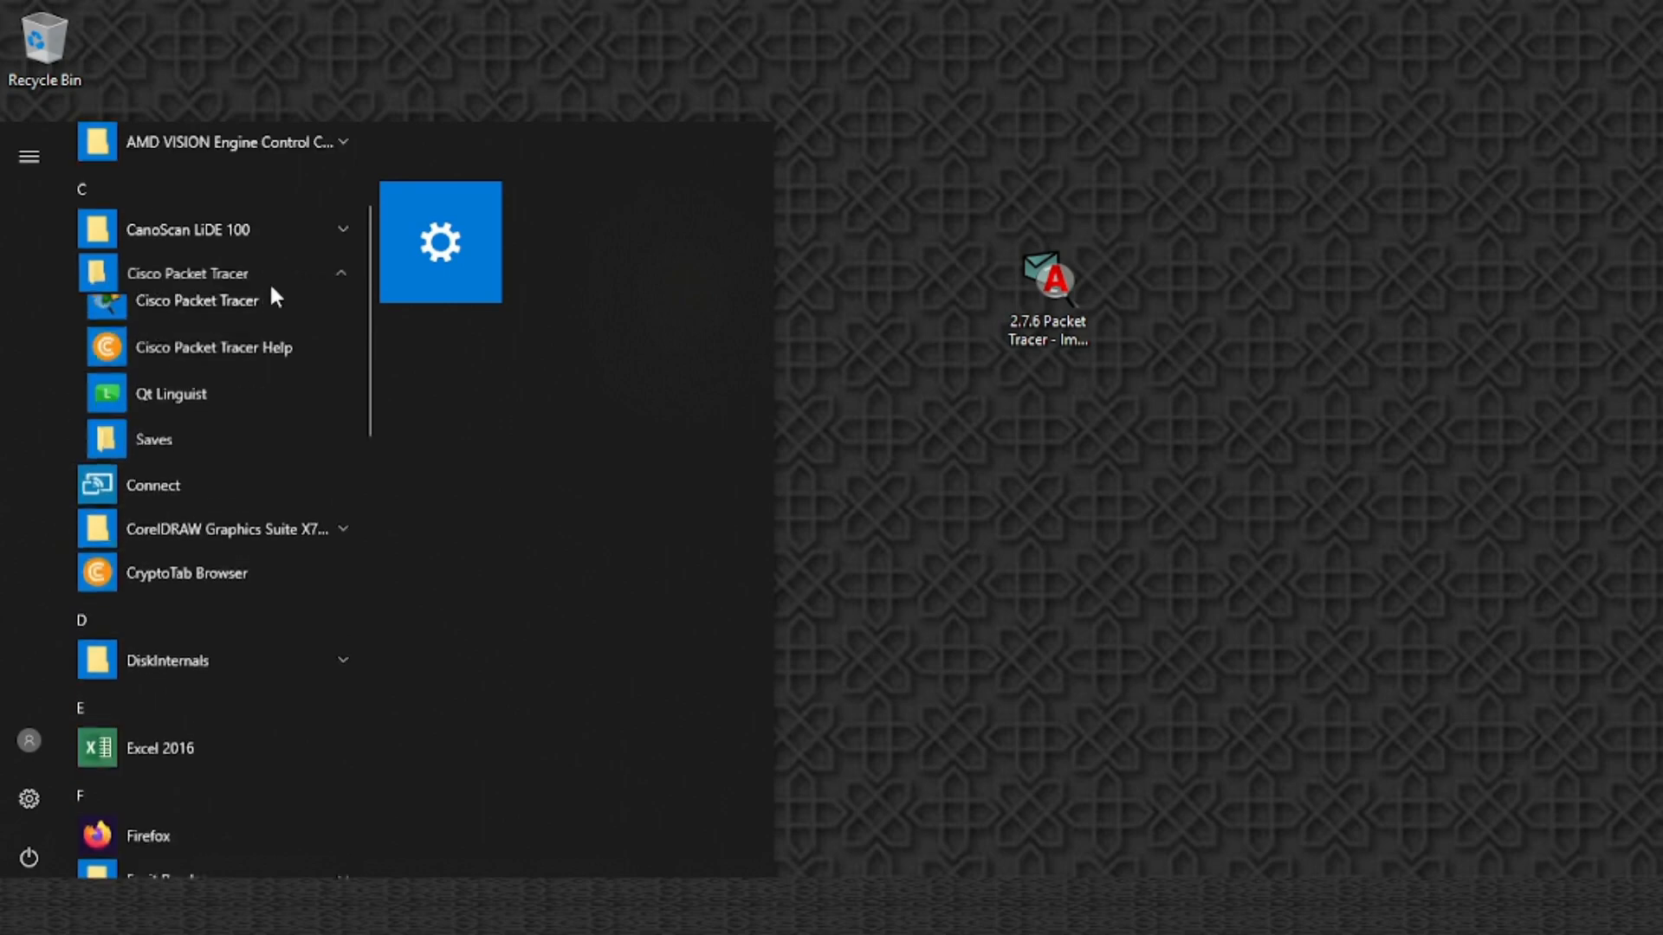
{"action": "left_click", "coordinate": [227, 319]}
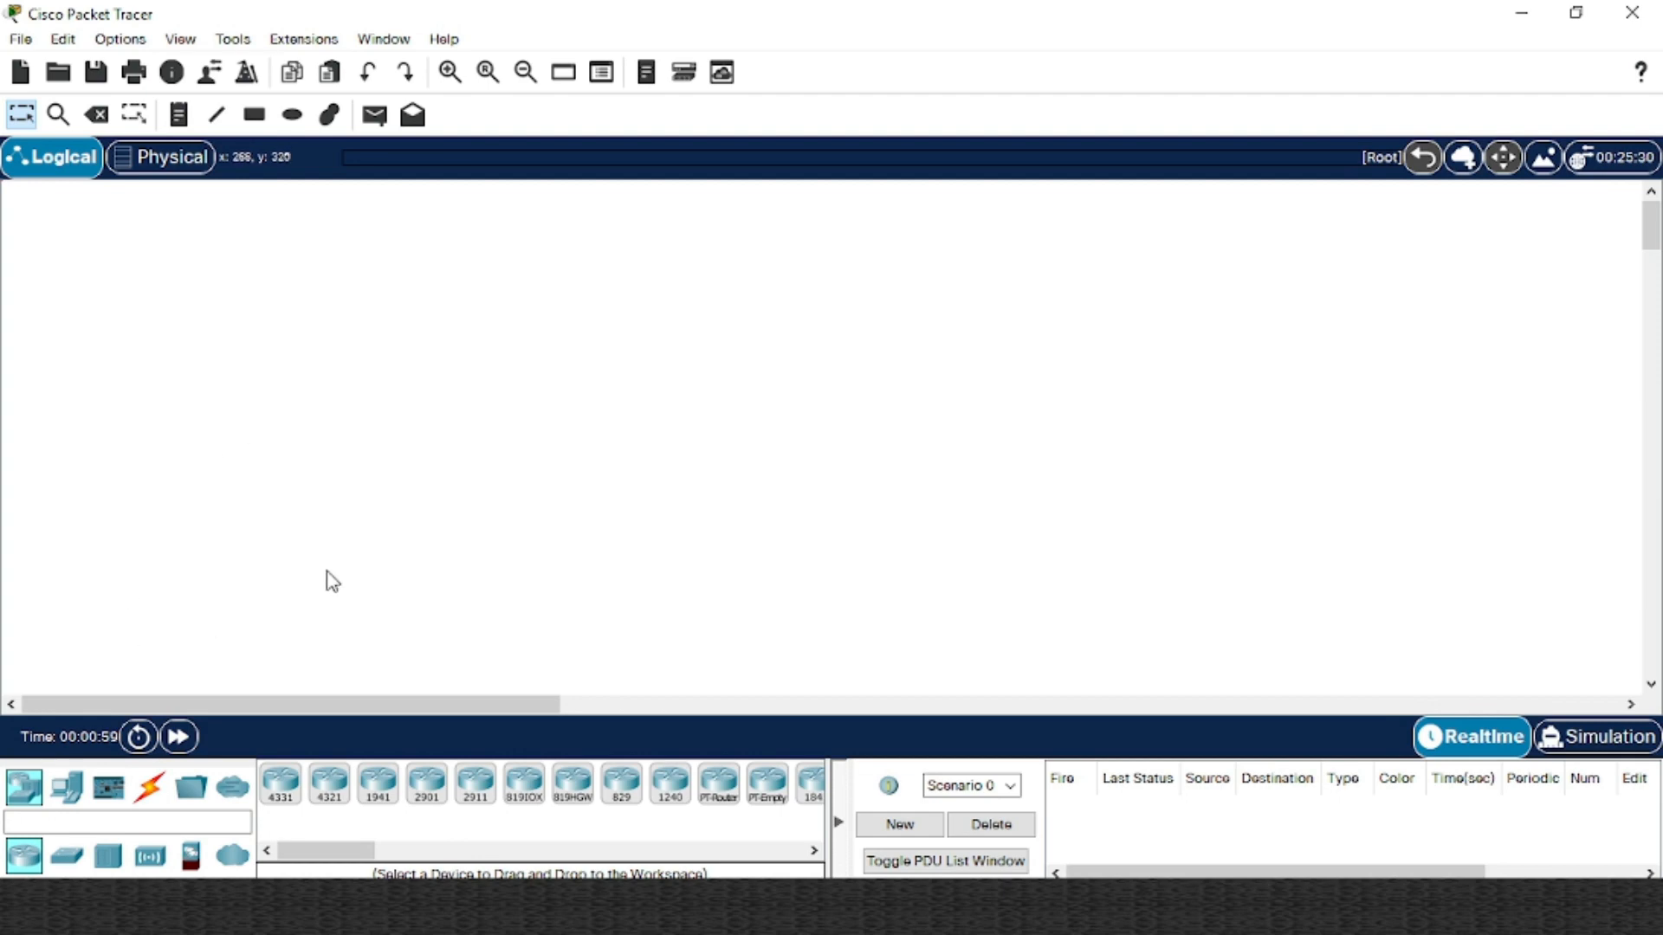
Place a 1941 router at top centre and a 2960 switch below it
{"action": "left_click", "coordinate": [67, 788]}
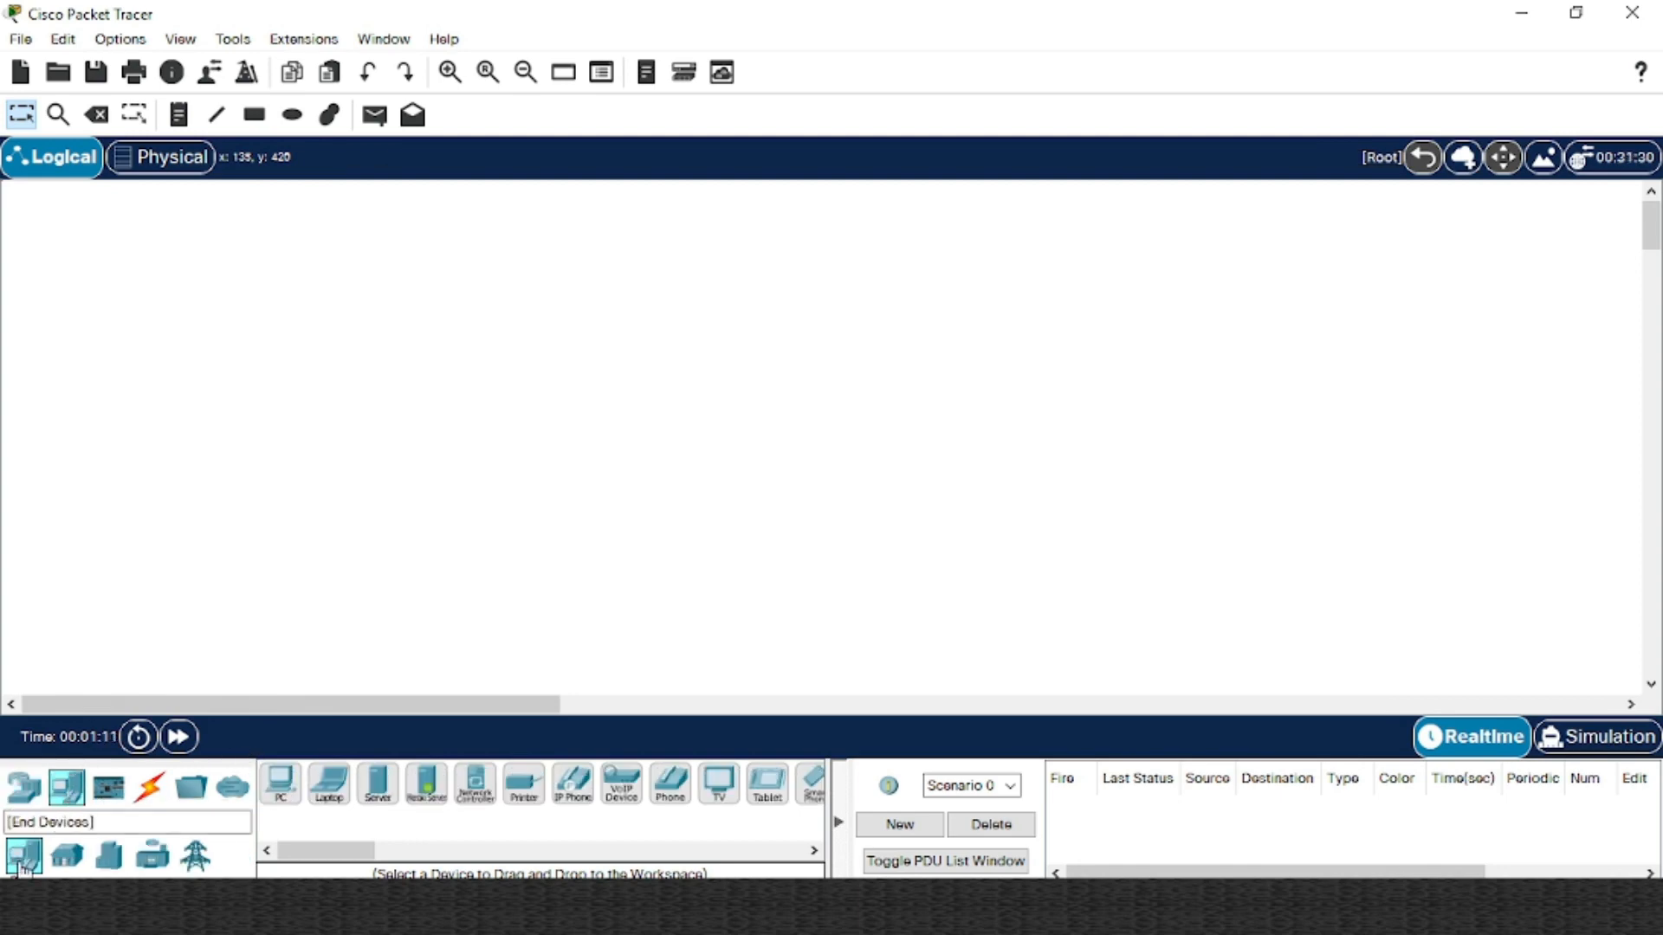
{"action": "left_click", "coordinate": [25, 786]}
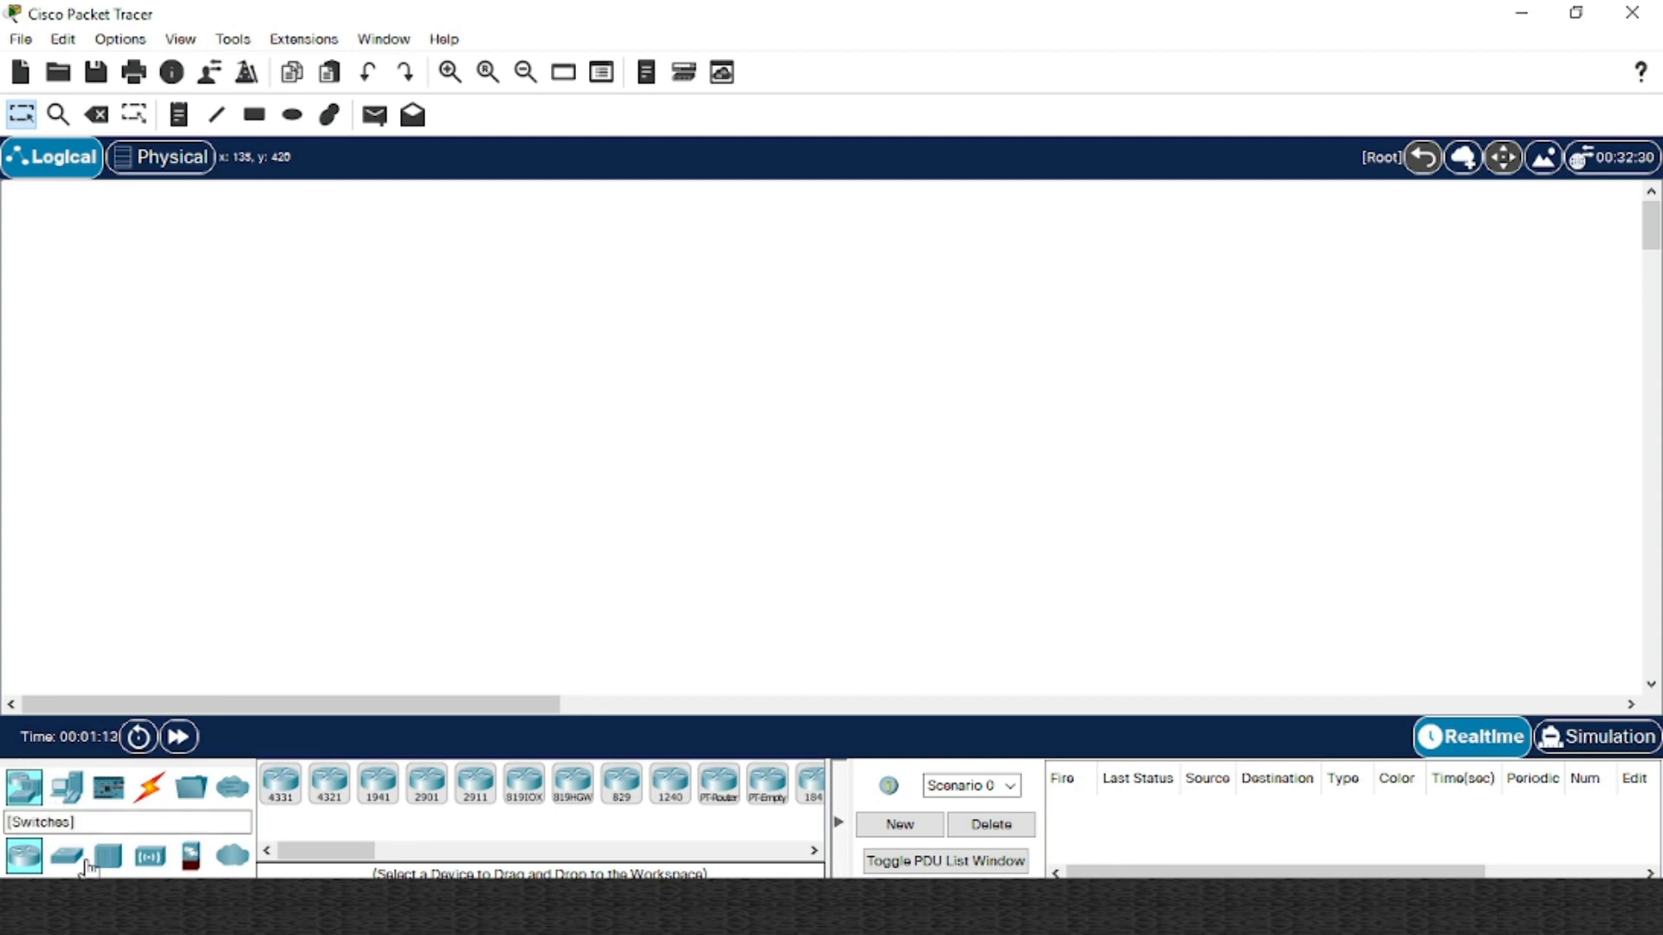
{"action": "left_click", "coordinate": [378, 787]}
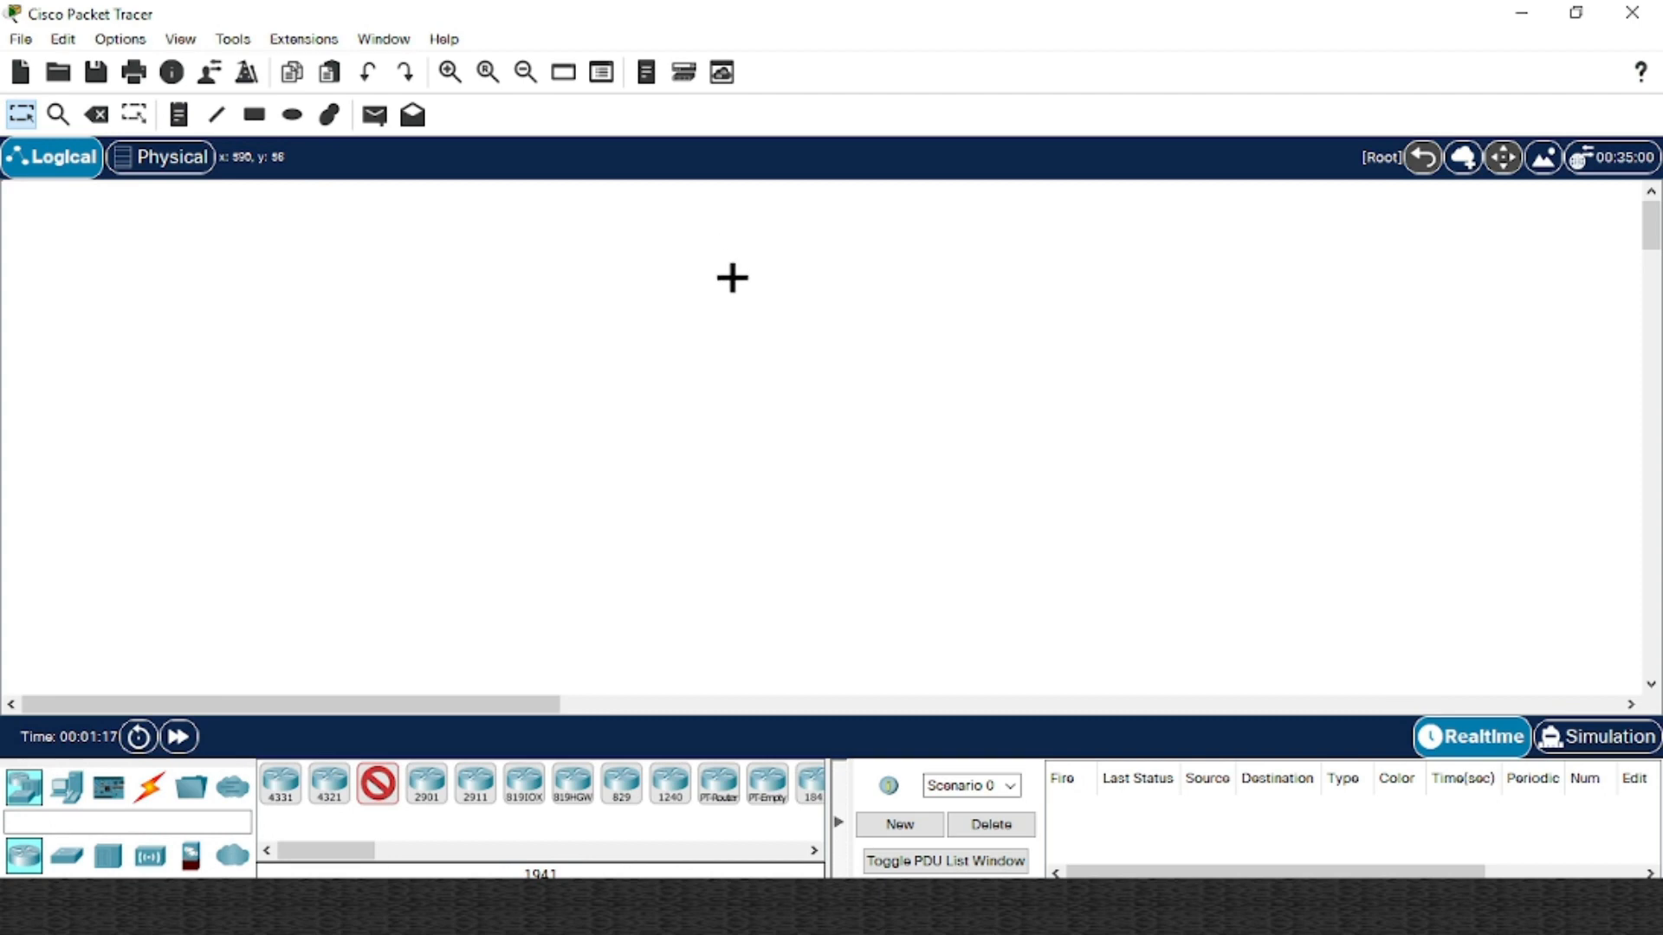
{"action": "left_click", "coordinate": [719, 253]}
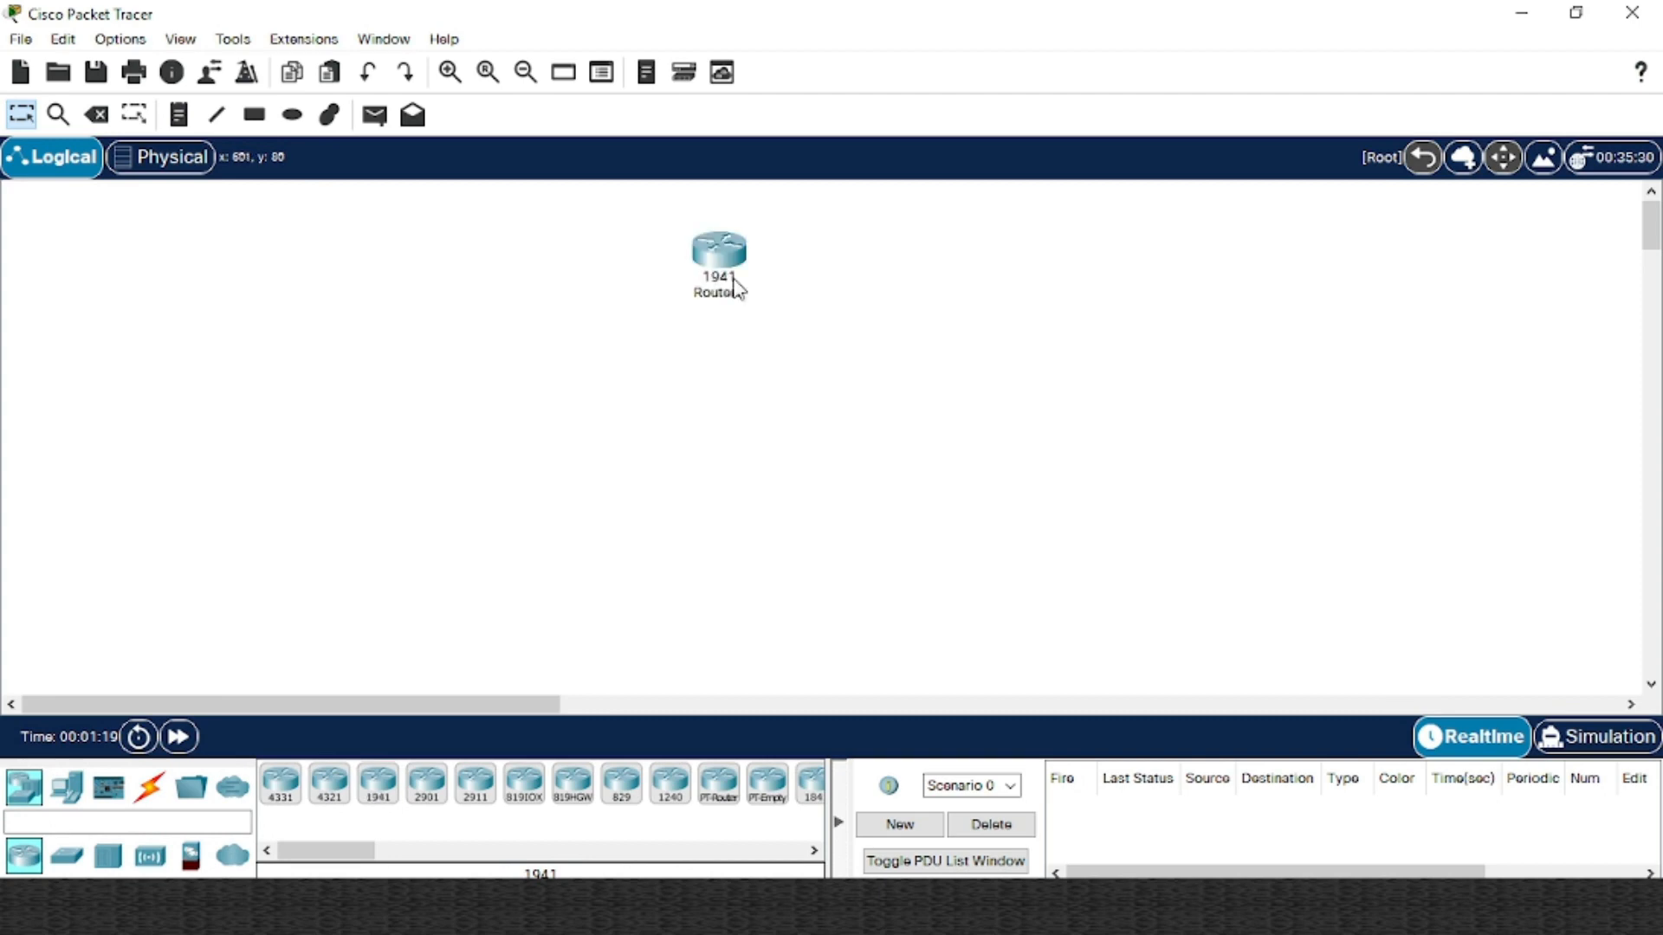
{"action": "left_click", "coordinate": [69, 860]}
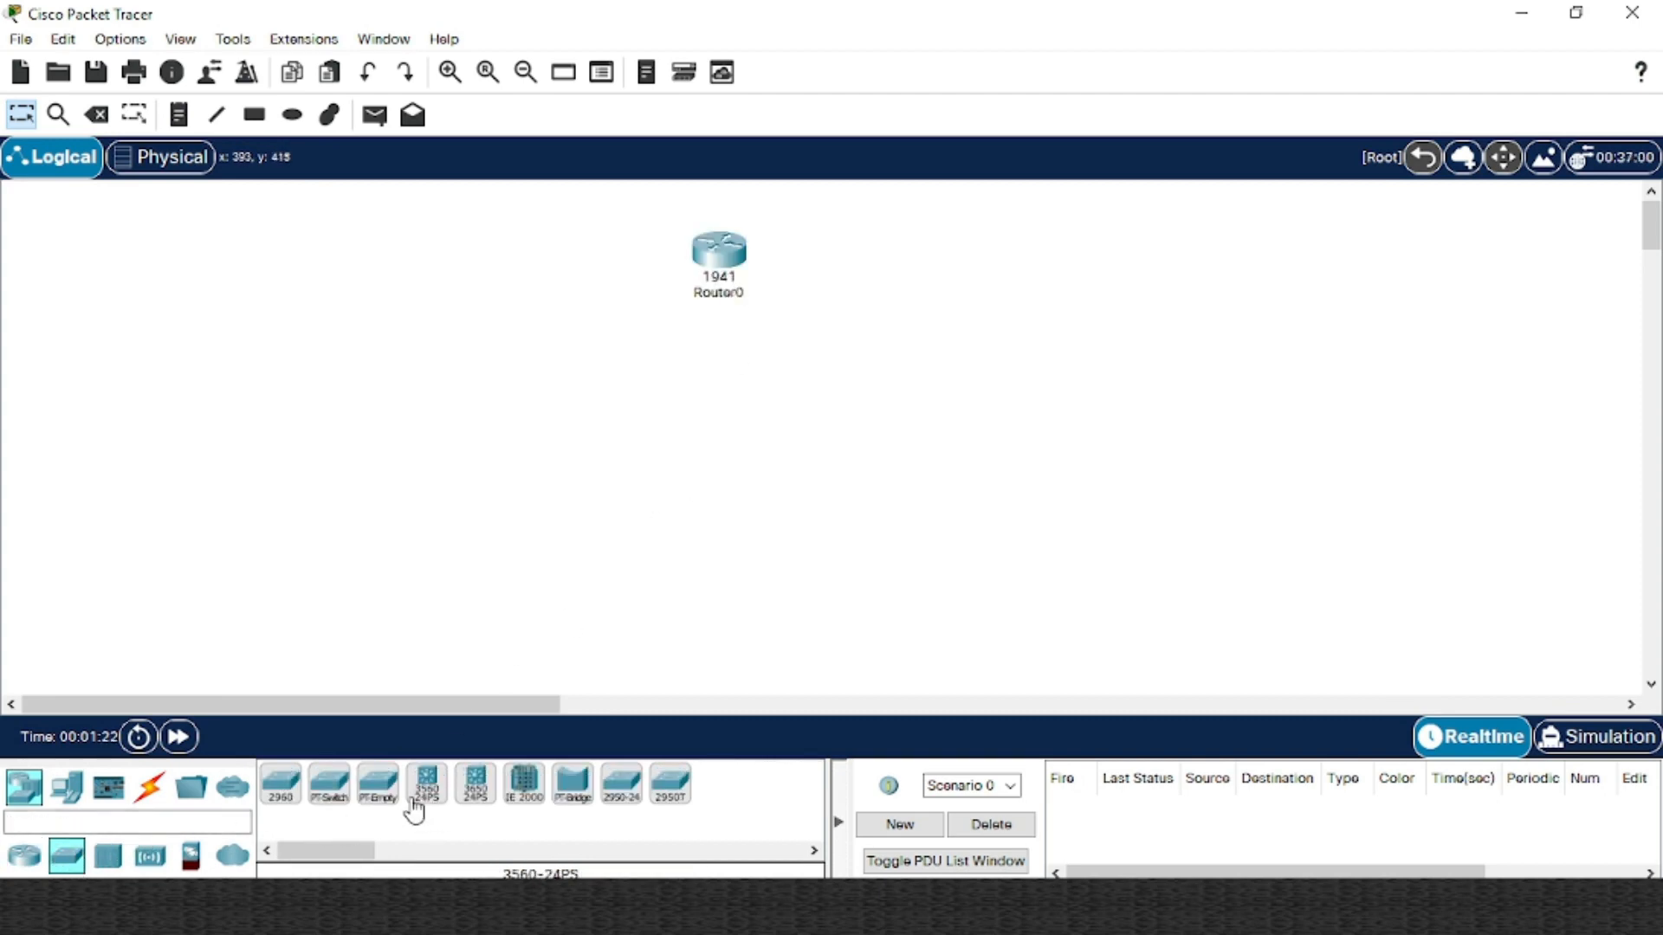
{"action": "left_click", "coordinate": [279, 786]}
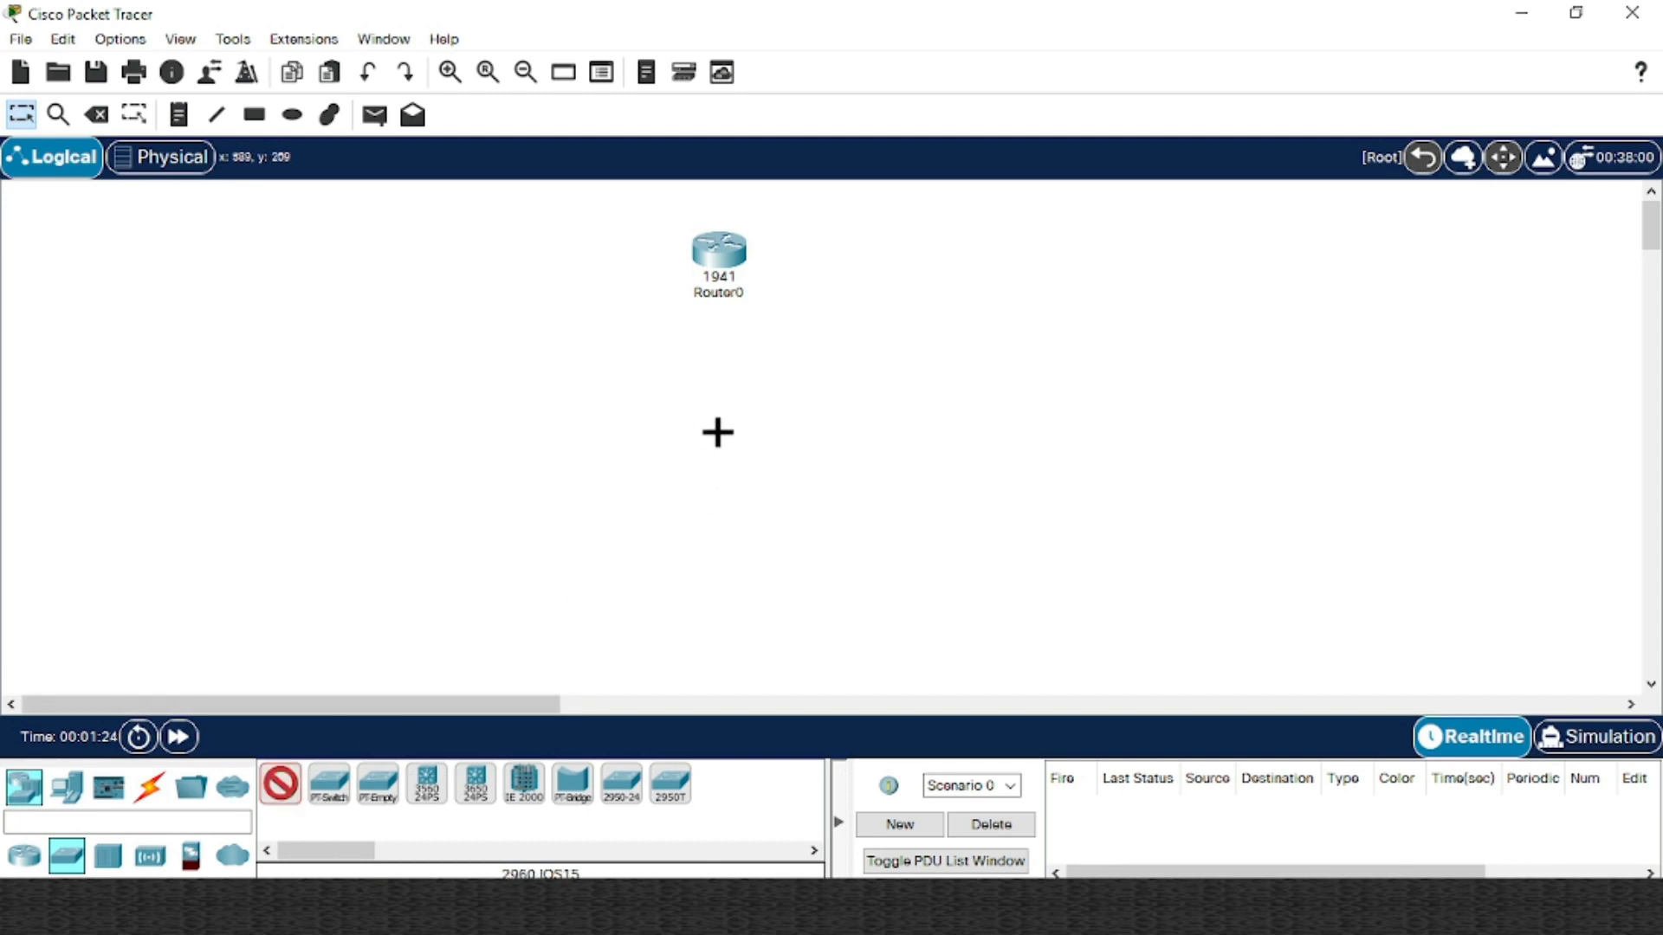
{"action": "left_click", "coordinate": [717, 419]}
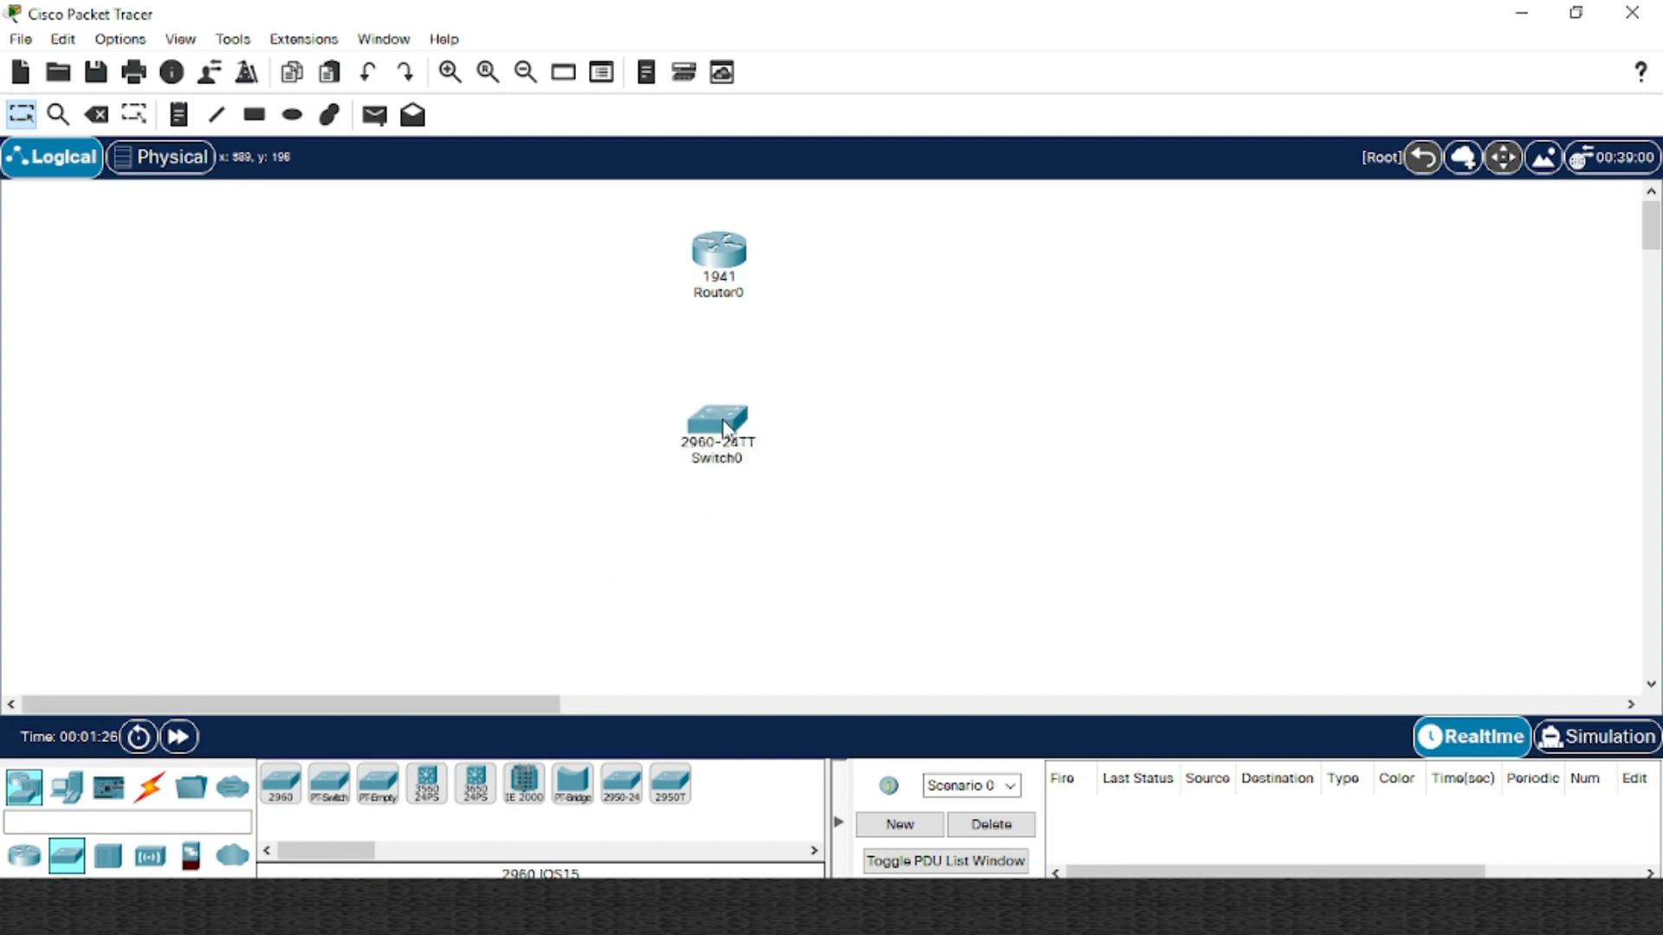
Place two generic PCs, PC0 and PC1, at the lower left and nudge PC1 into line
{"action": "left_click", "coordinate": [65, 788]}
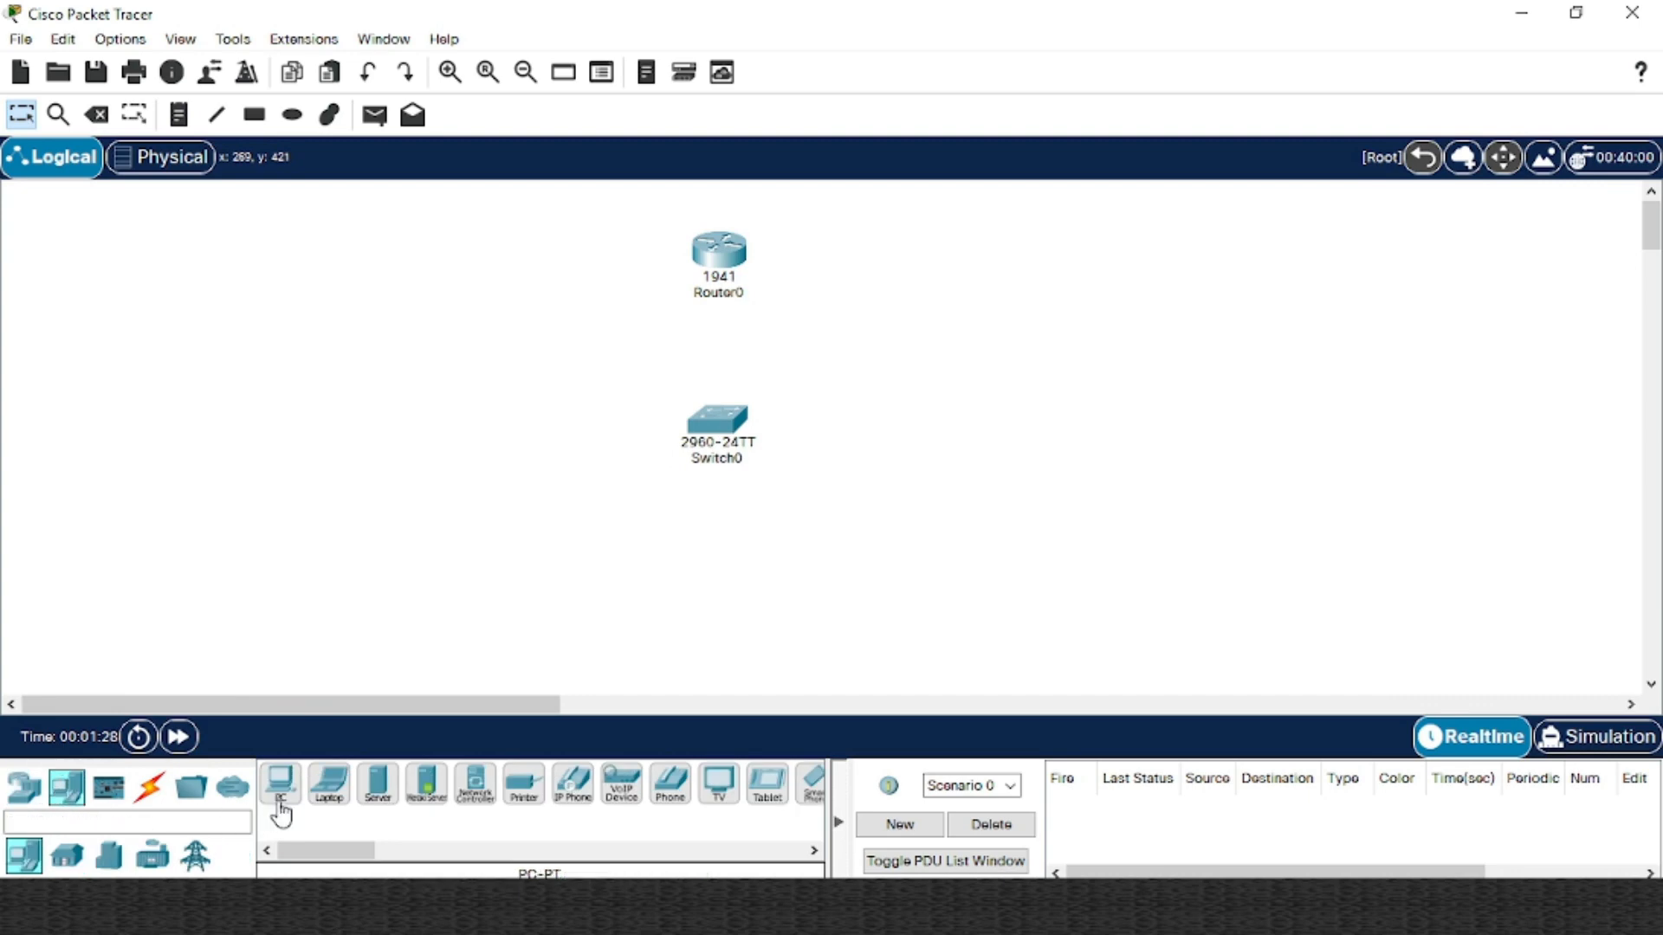
{"action": "left_click", "coordinate": [281, 785]}
{"action": "left_click", "coordinate": [389, 545]}
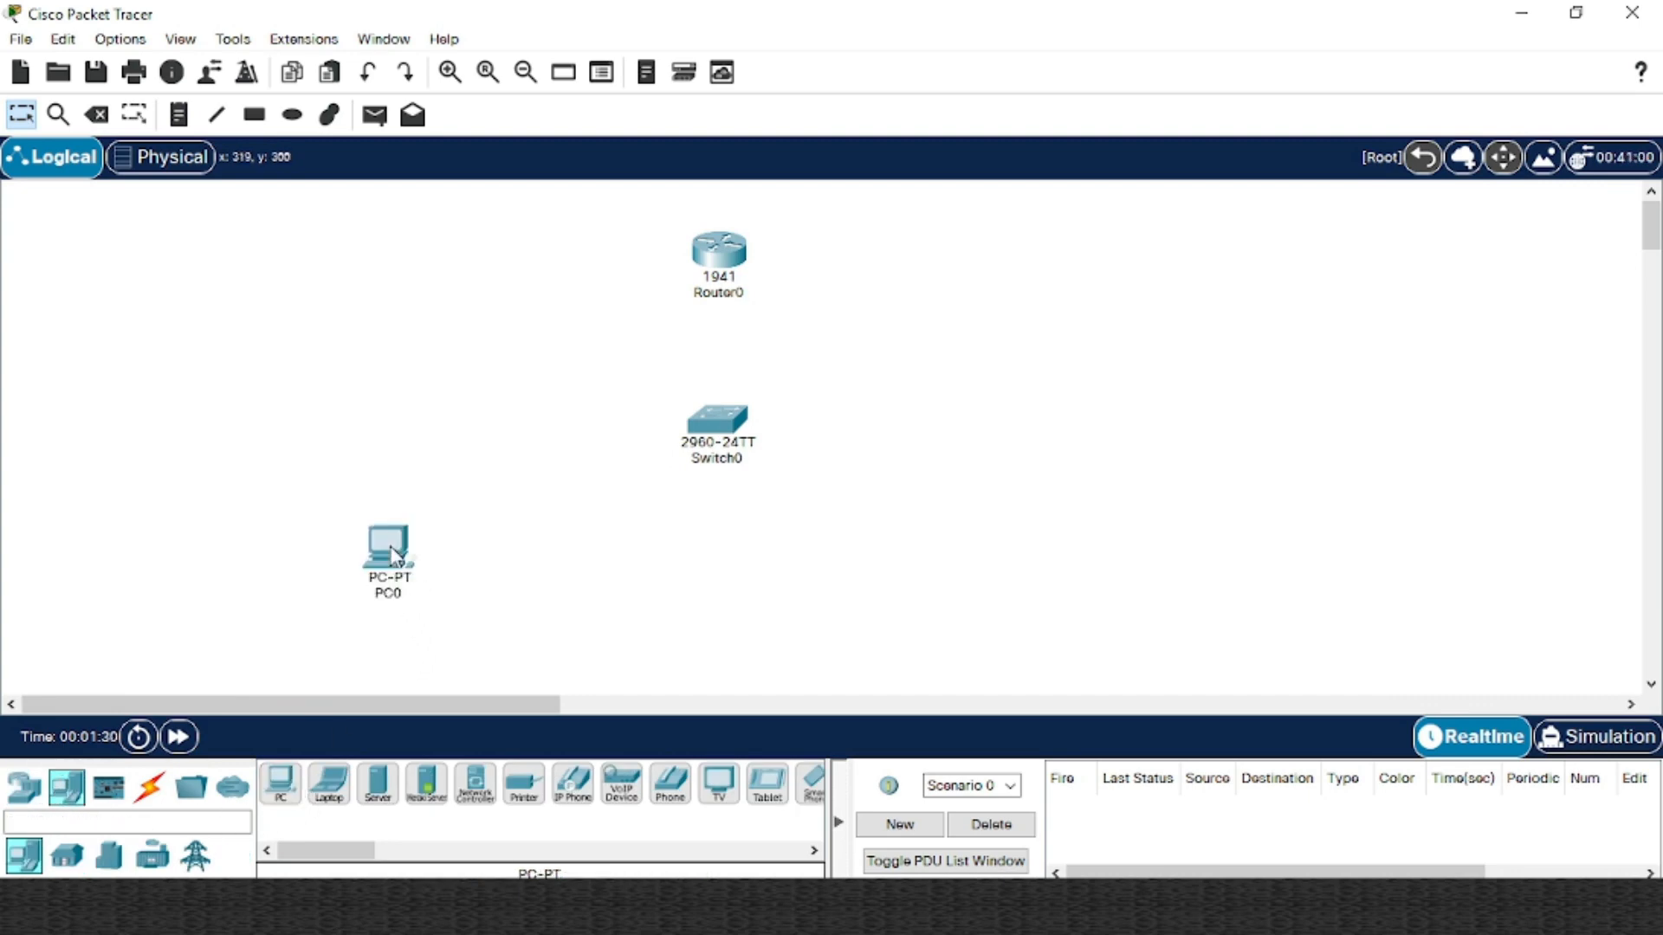
{"action": "left_click", "coordinate": [505, 573]}
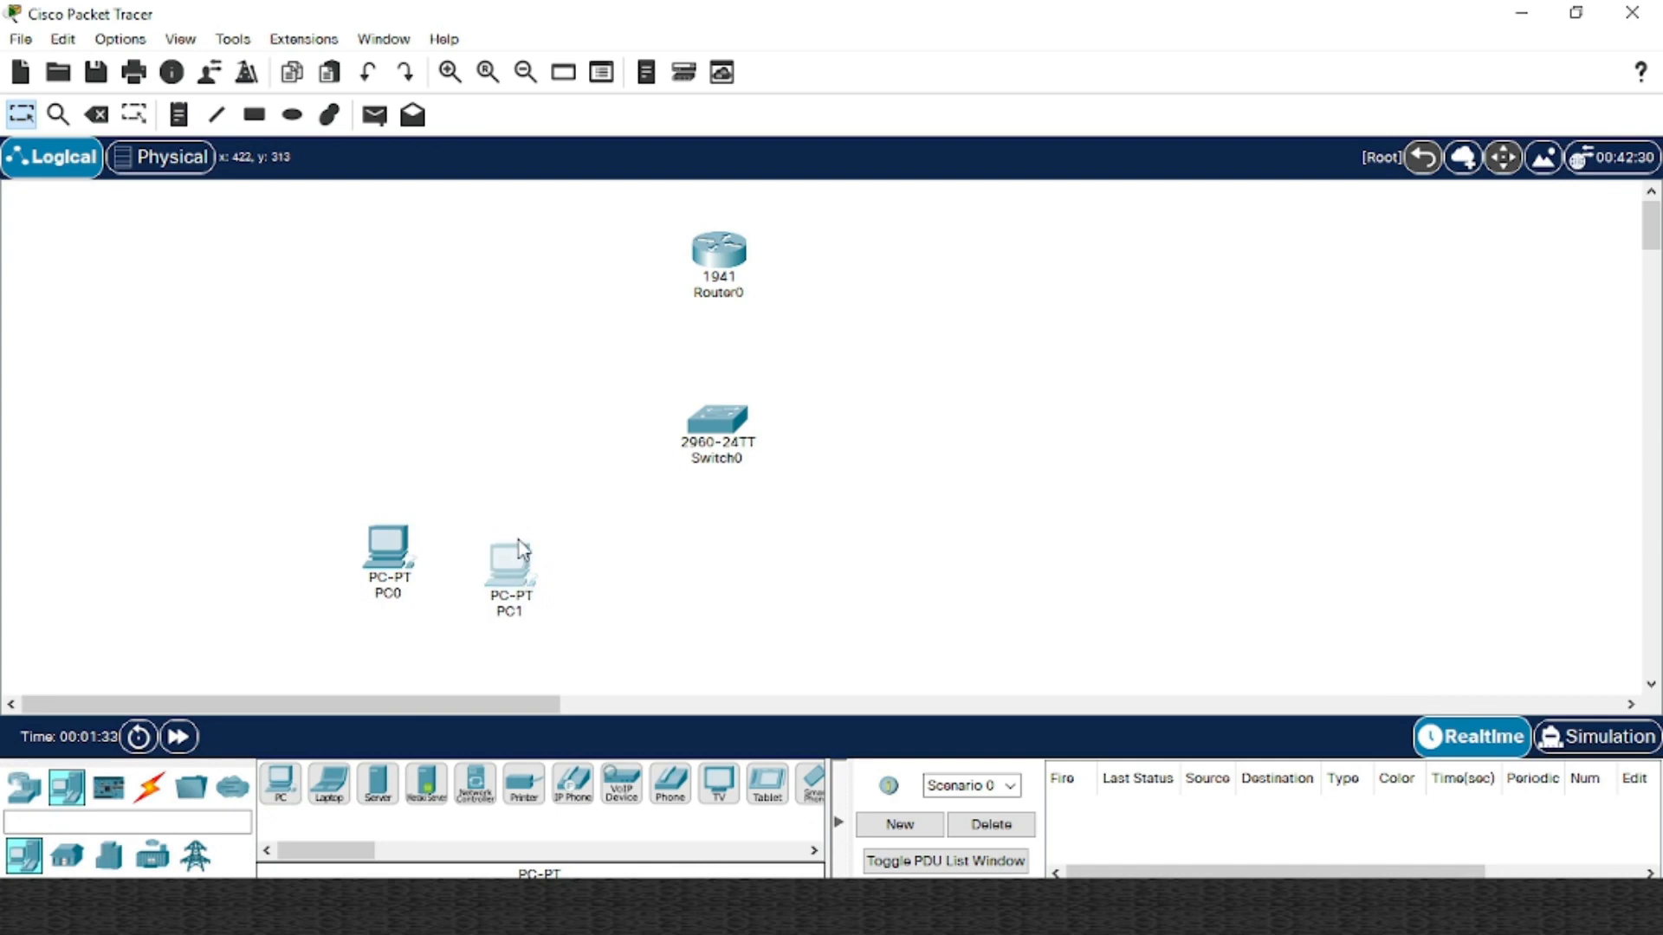
{"action": "left_click", "coordinate": [511, 563]}
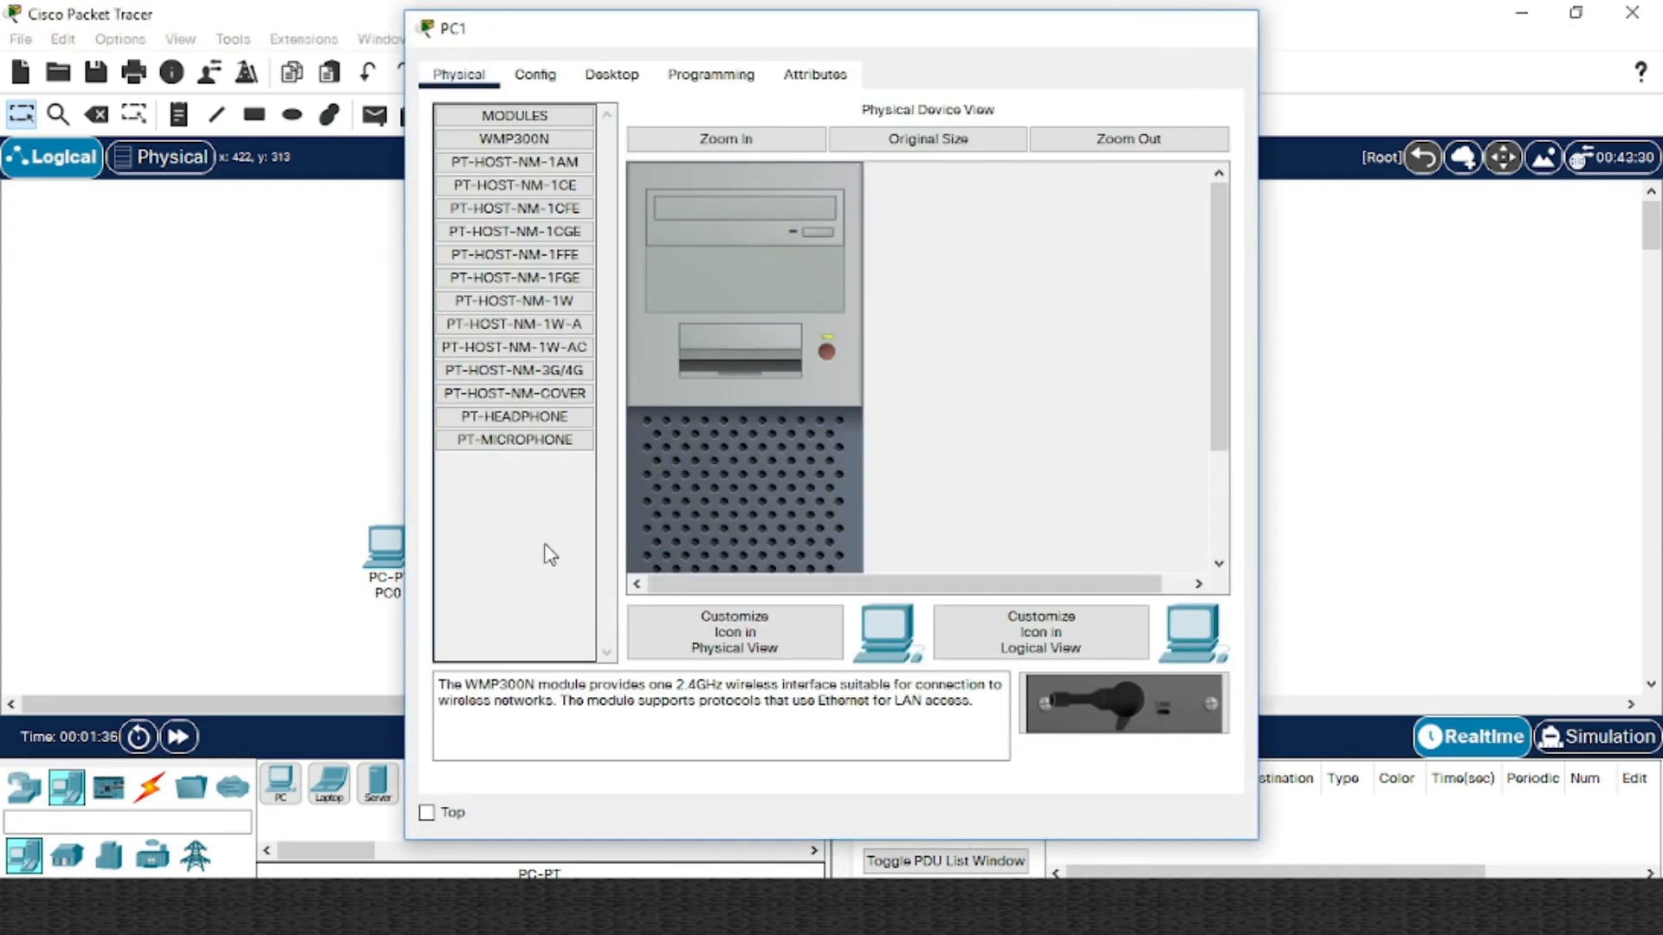
{"action": "left_click", "coordinate": [1236, 29]}
{"action": "mouse_move", "coordinate": [502, 568]}
{"action": "left_mouse_down"}
{"action": "mouse_move", "coordinate": [509, 544]}
{"action": "mouse_move", "coordinate": [509, 559]}
{"action": "left_mouse_up"}
{"action": "left_click", "coordinate": [282, 784]}
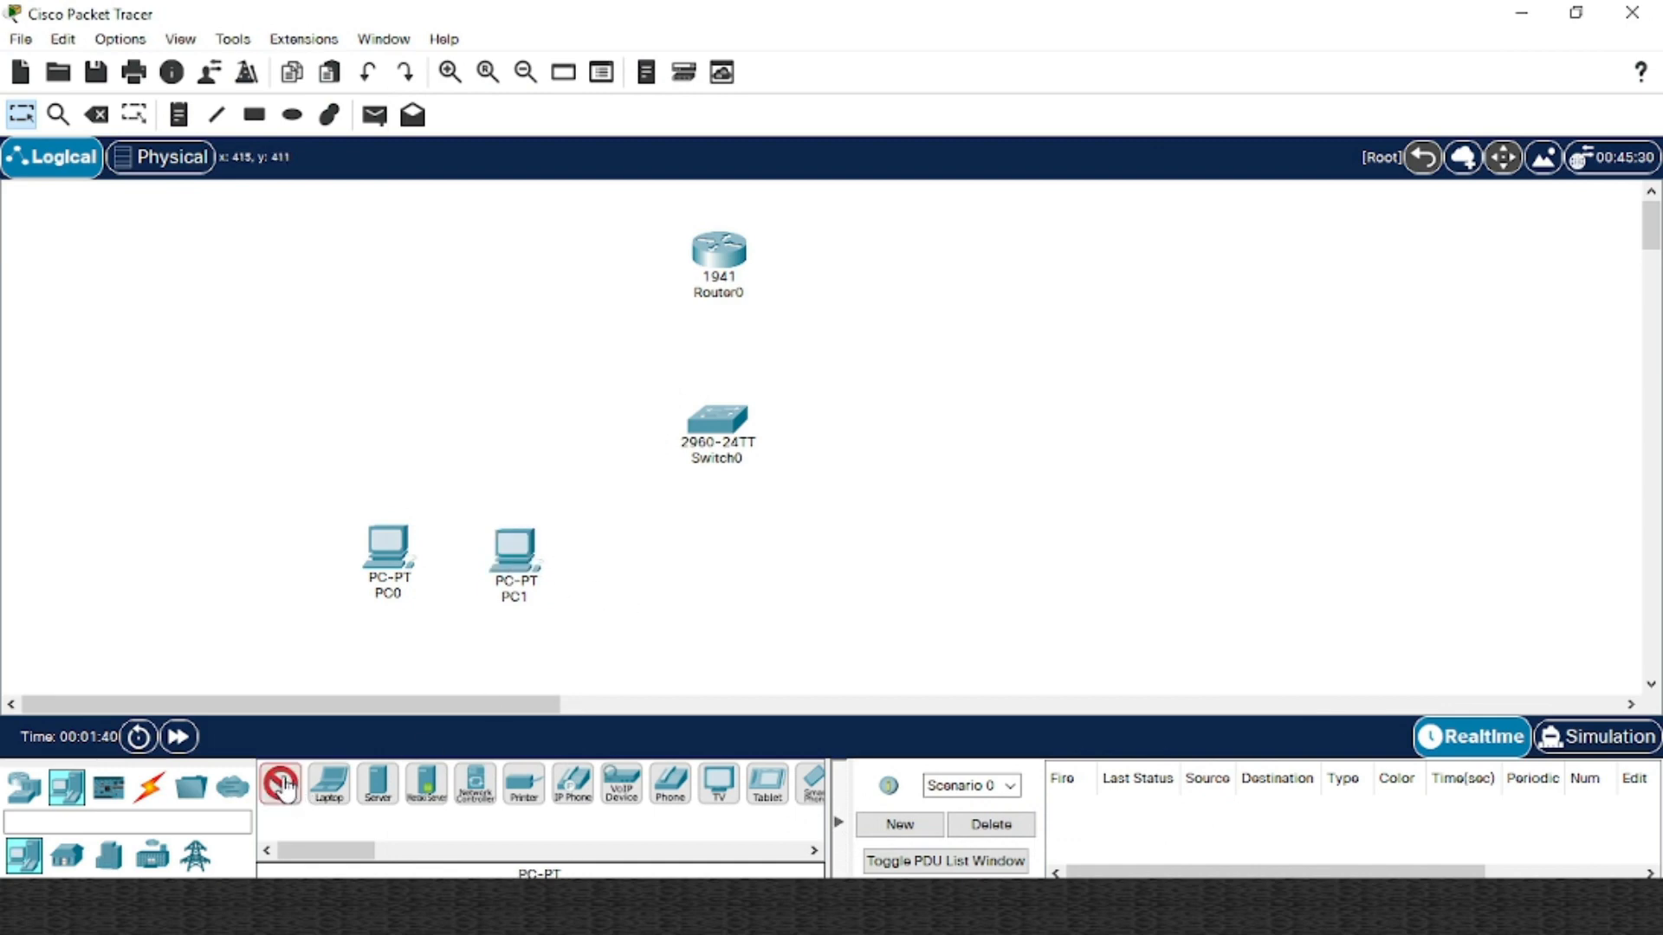
Place PC2 right of PC1 and copy it to add PC2(1)(1) further right
{"action": "left_click", "coordinate": [636, 563]}
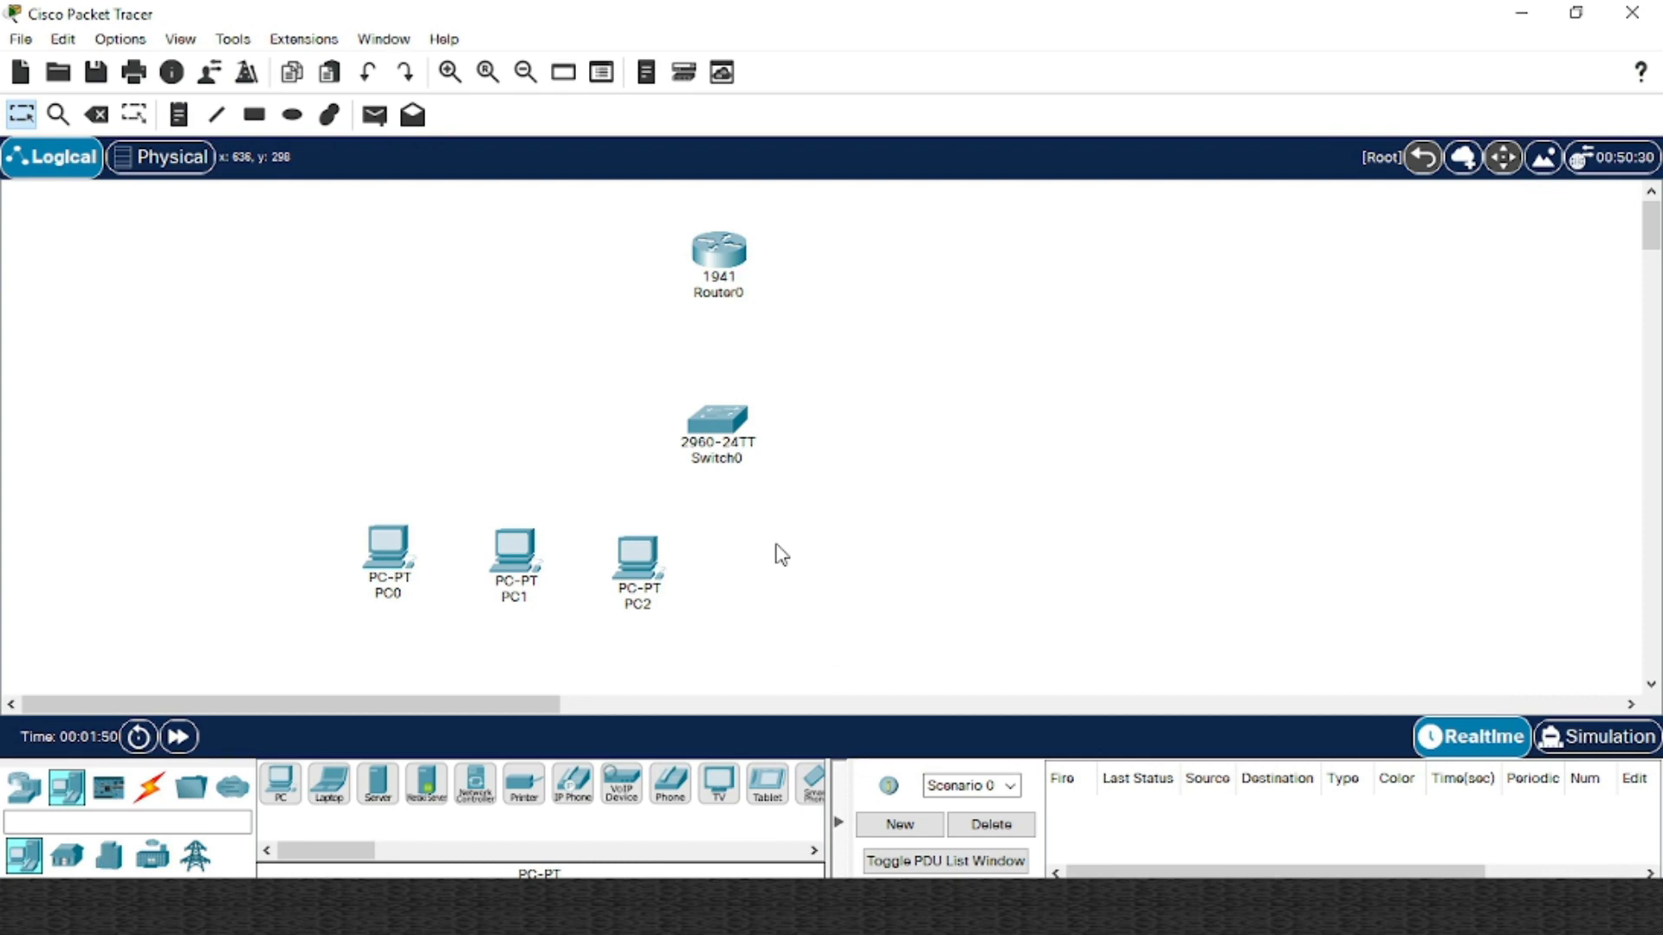
{"action": "mouse_move", "coordinate": [637, 568]}
{"action": "left_click_drag", "start_coordinate": [641, 568], "coordinate": [931, 567]}
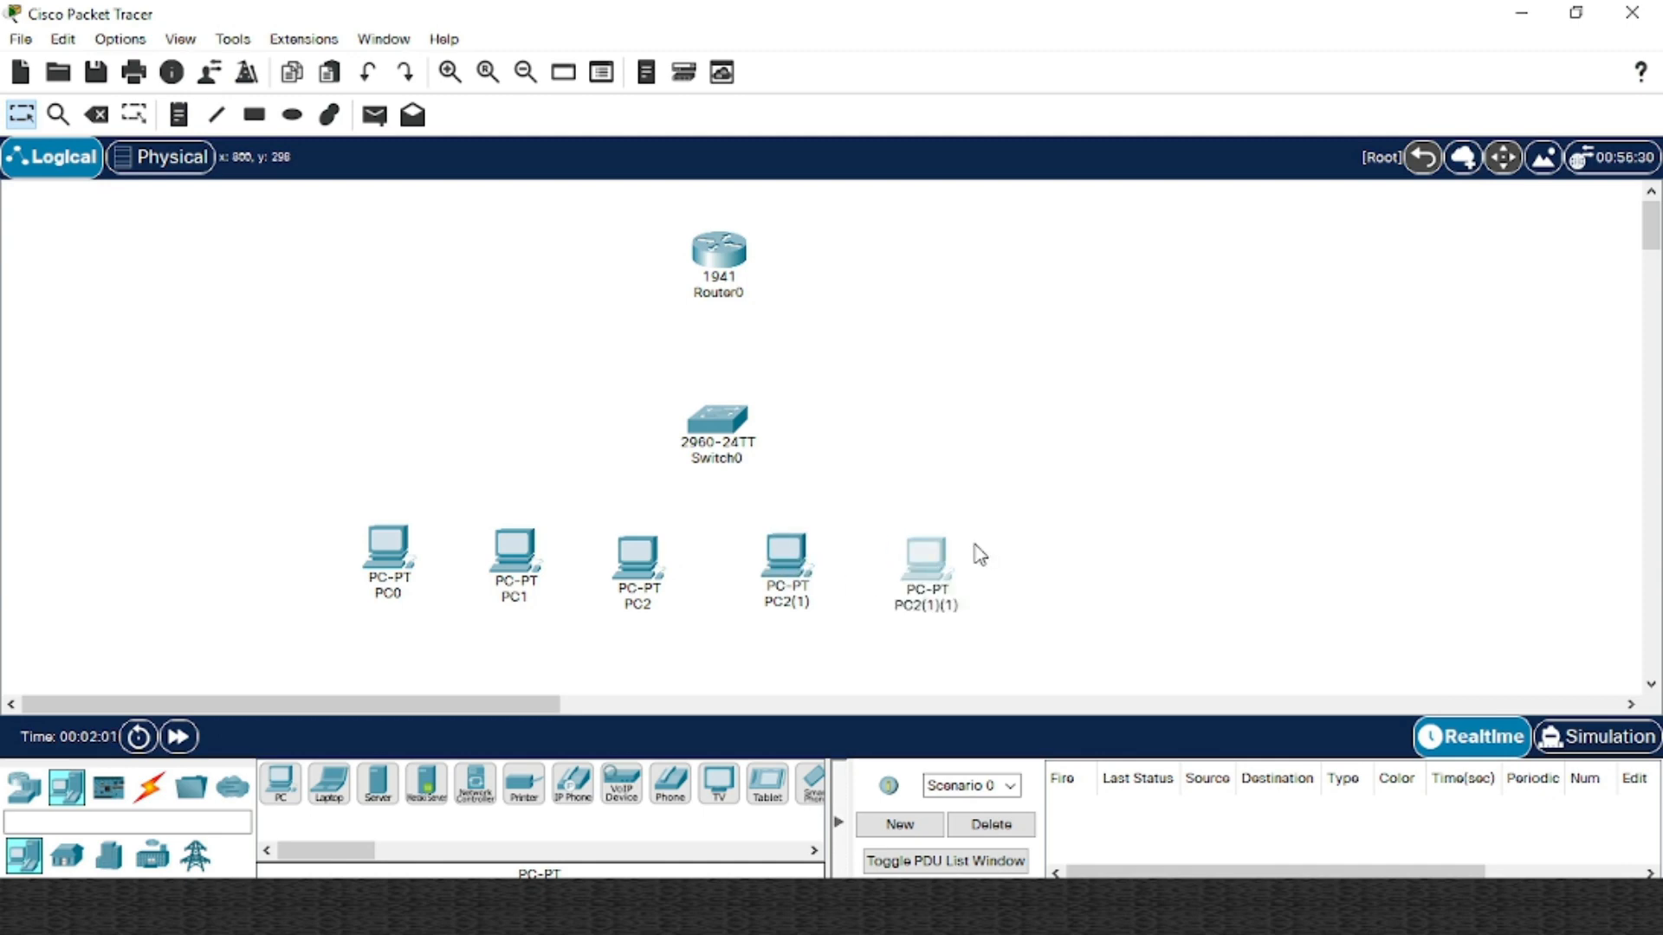
{"action": "left_click", "coordinate": [930, 562]}
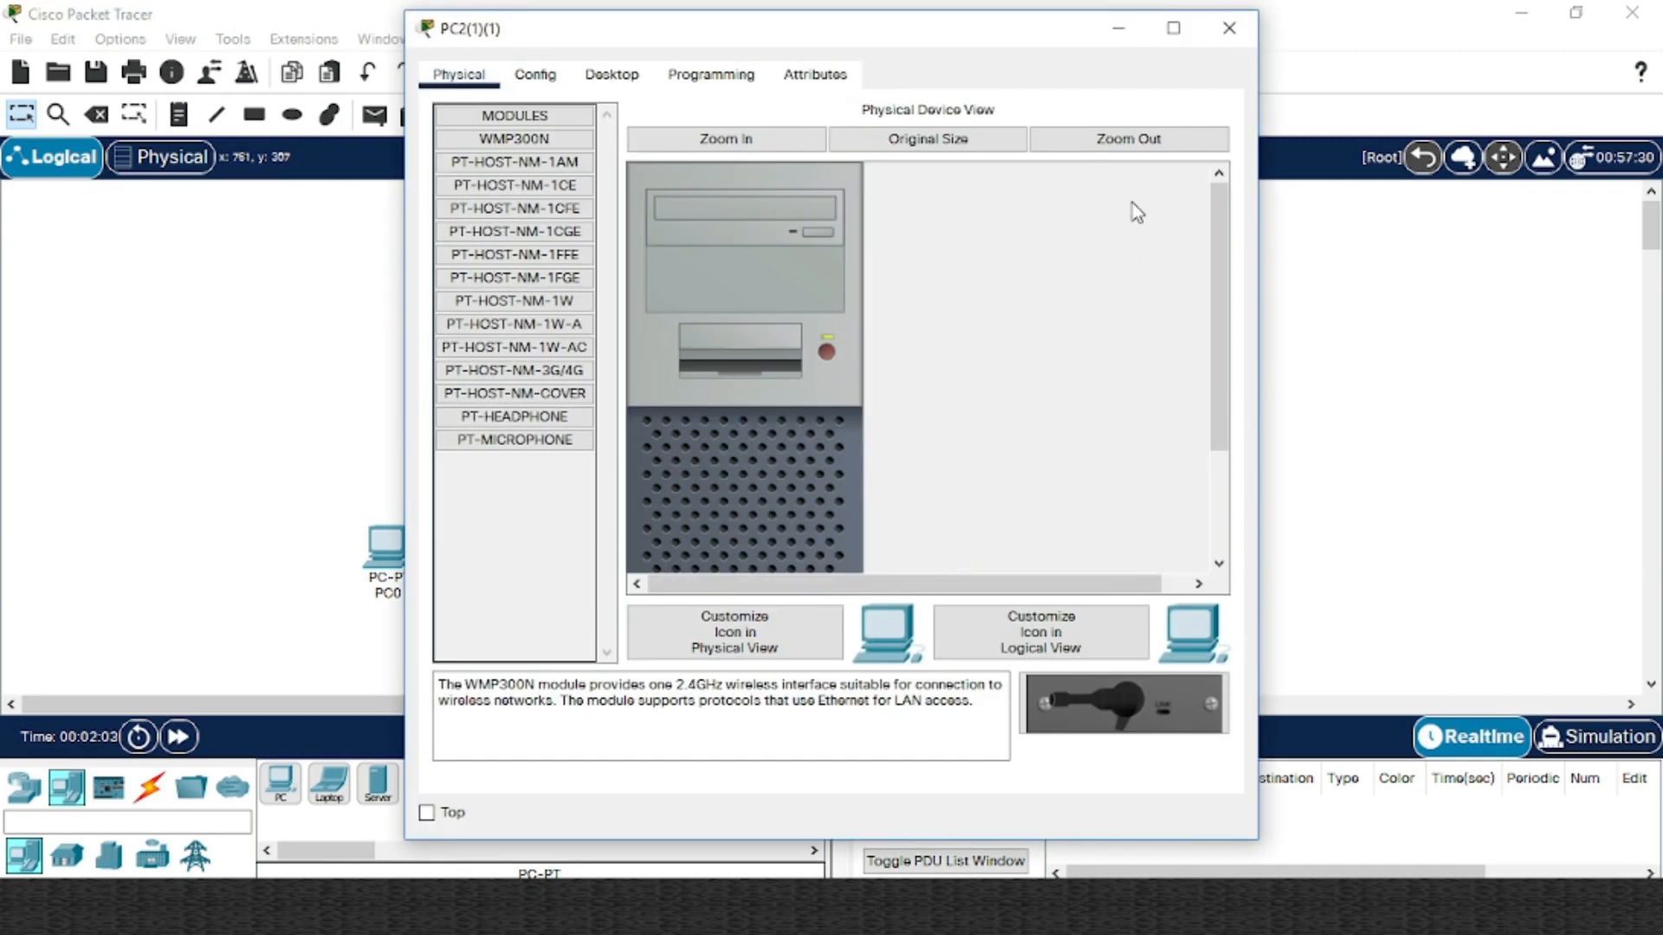
{"action": "left_click", "coordinate": [1229, 29]}
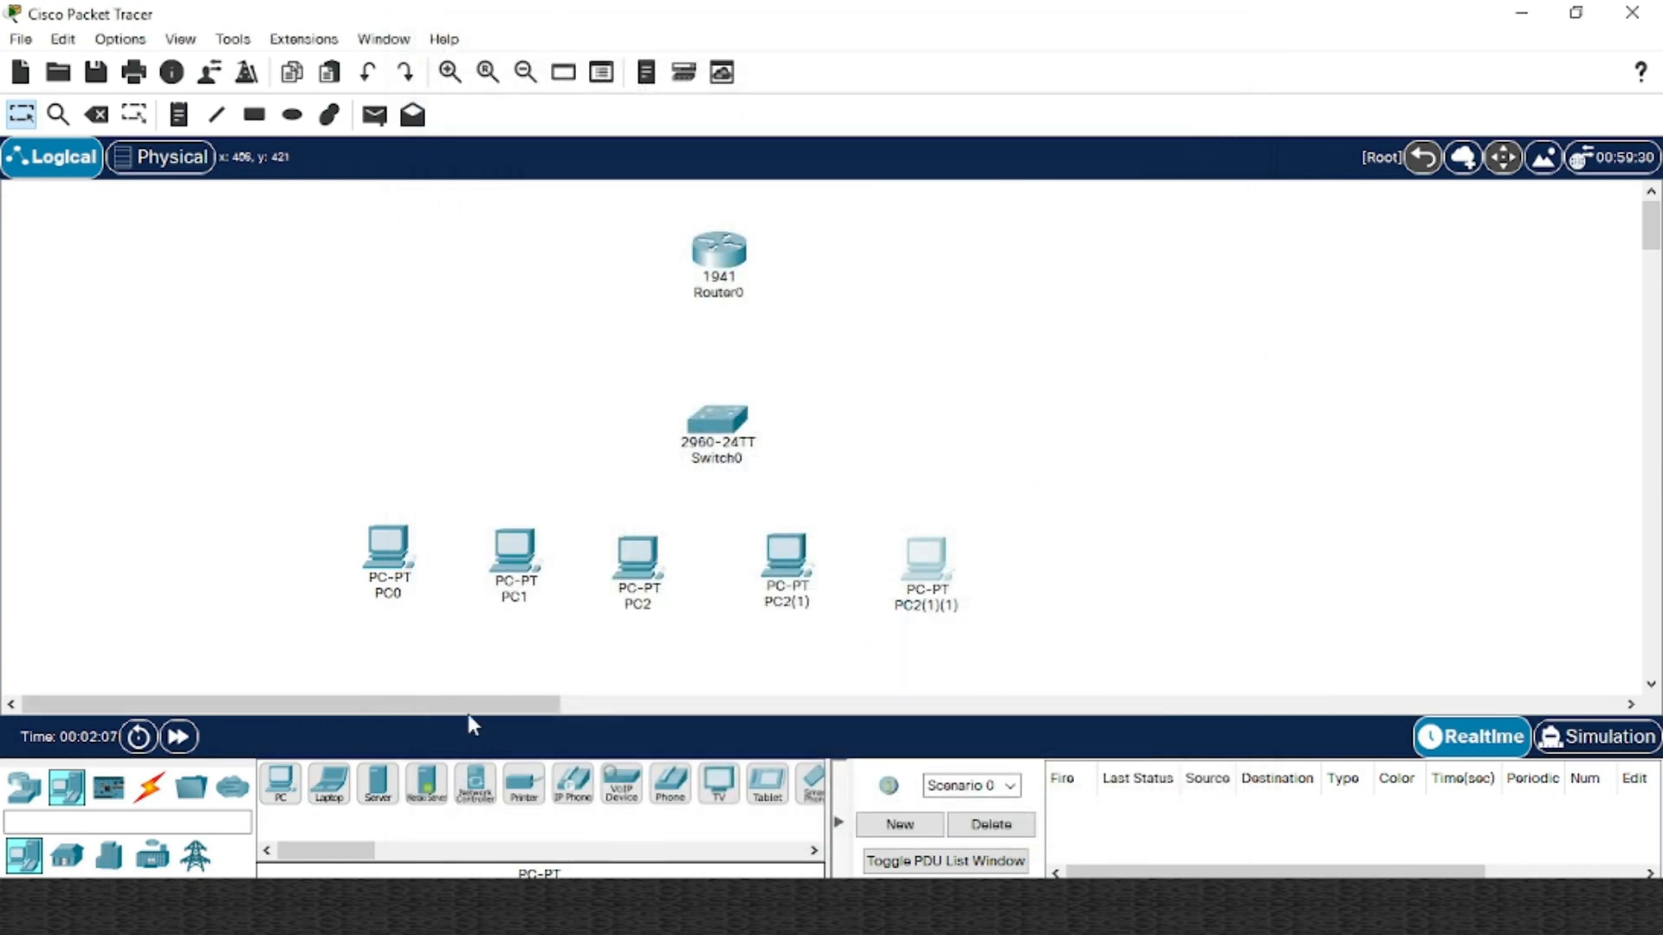
Add PC3 and its copy PC3(1), moving PC3 above PC0 and PC3(1) up-left
{"action": "left_click", "coordinate": [281, 786]}
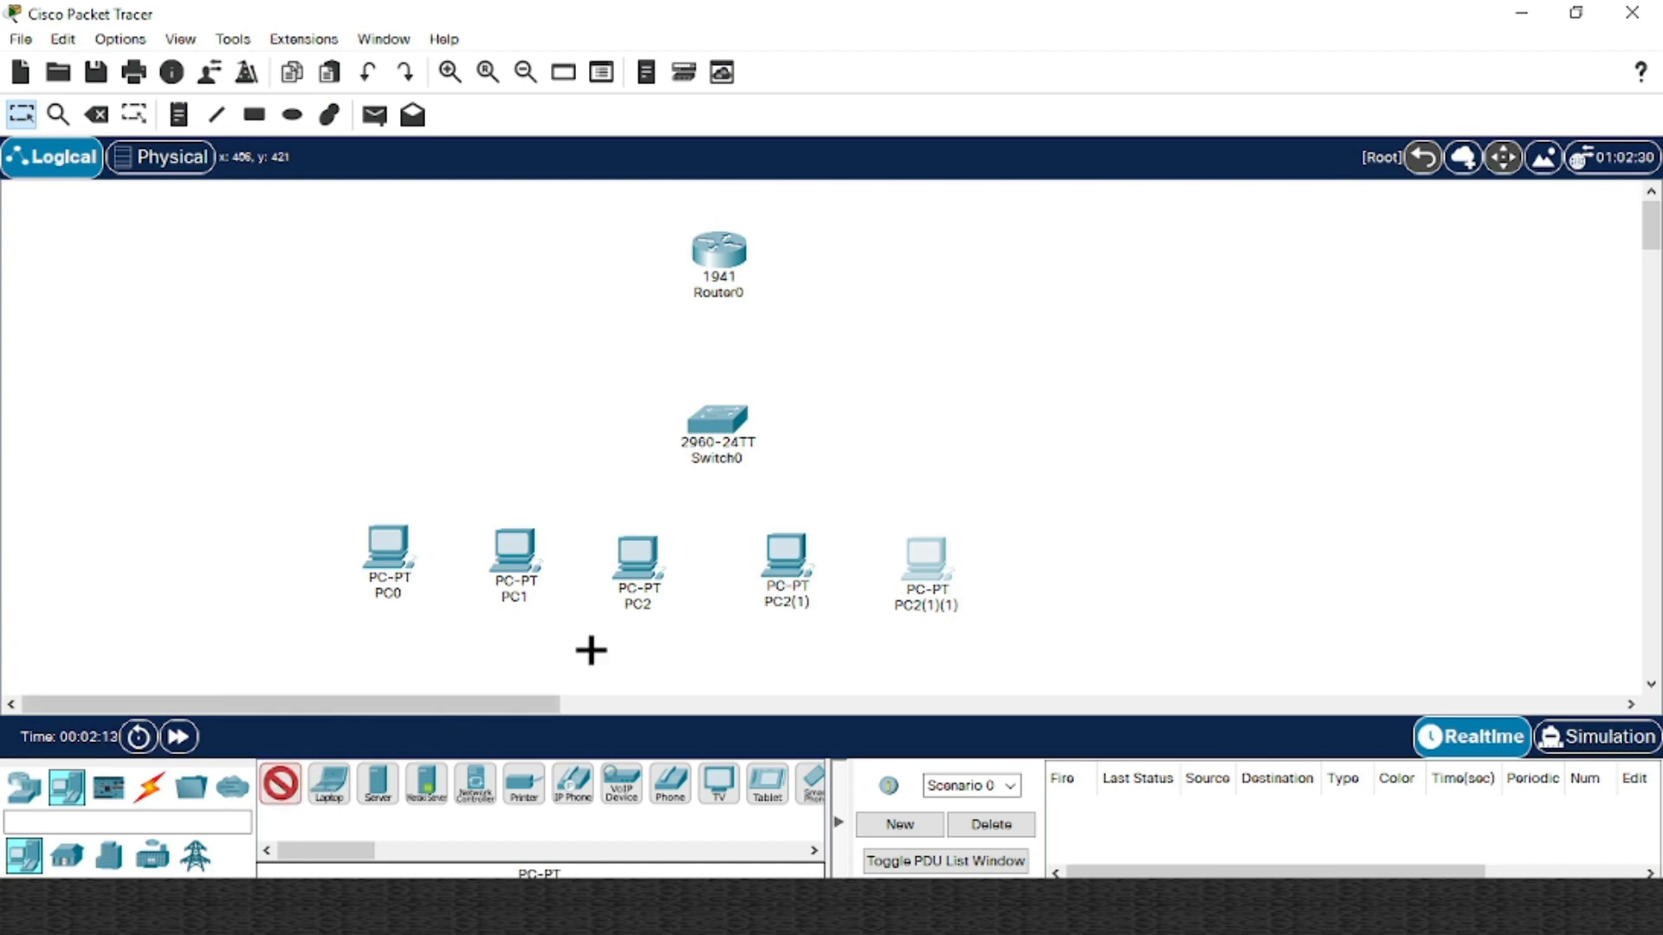
{"action": "left_click", "coordinate": [1039, 350]}
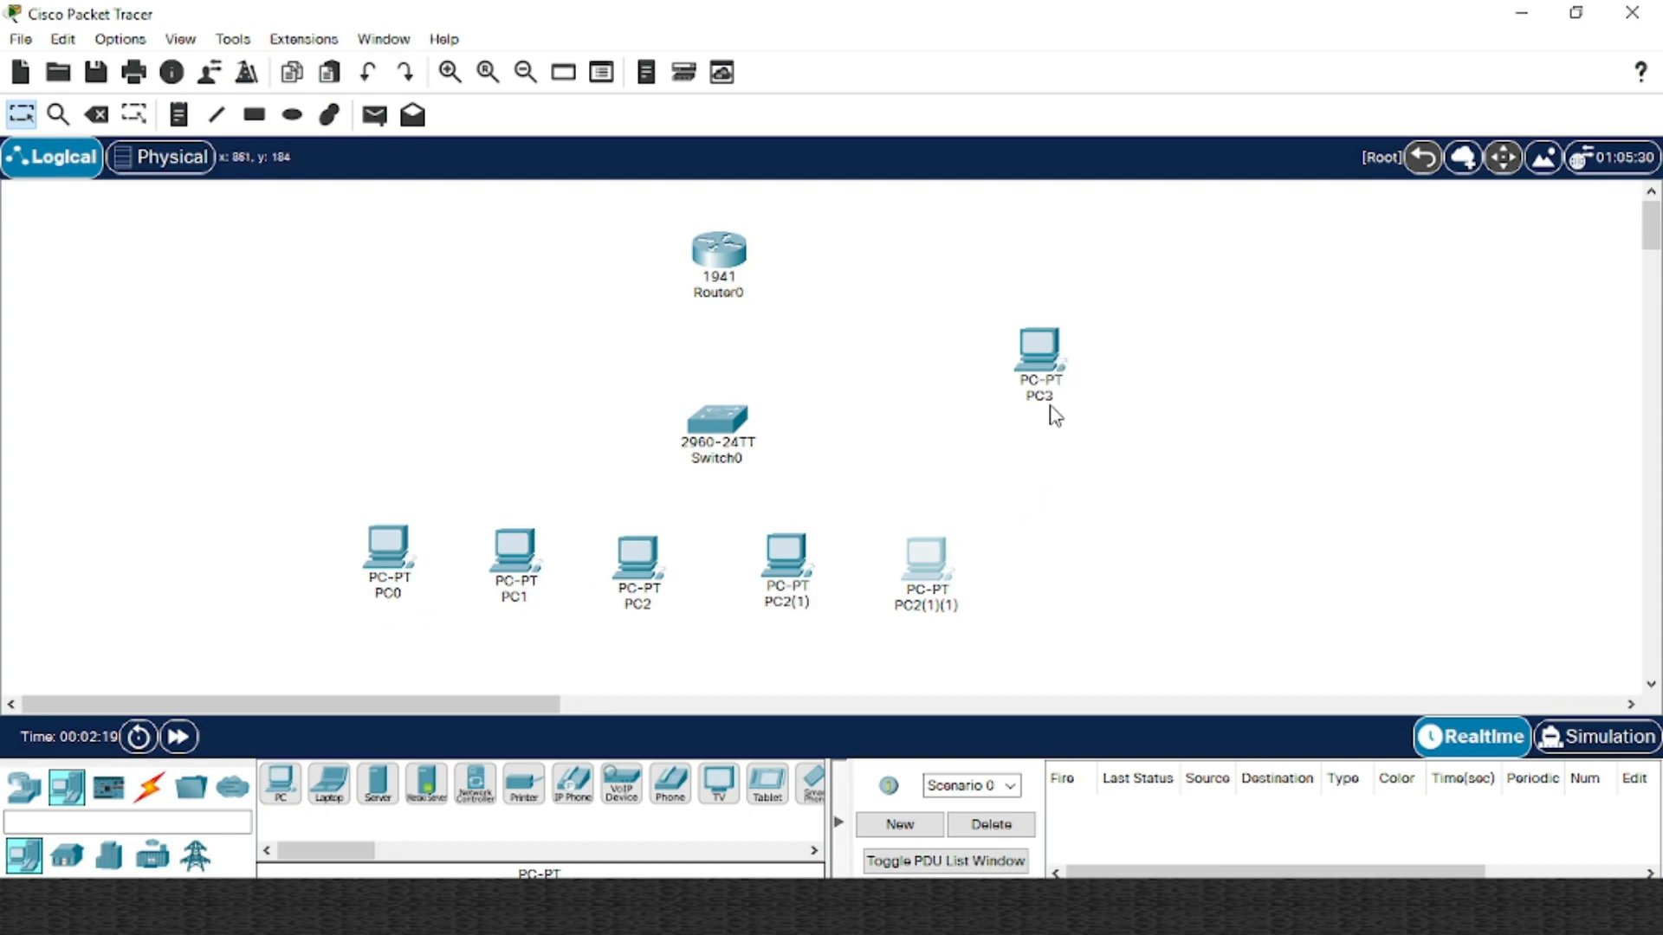
{"action": "mouse_move", "coordinate": [1048, 391]}
{"action": "left_click_drag", "start_coordinate": [1042, 345], "coordinate": [1144, 442]}
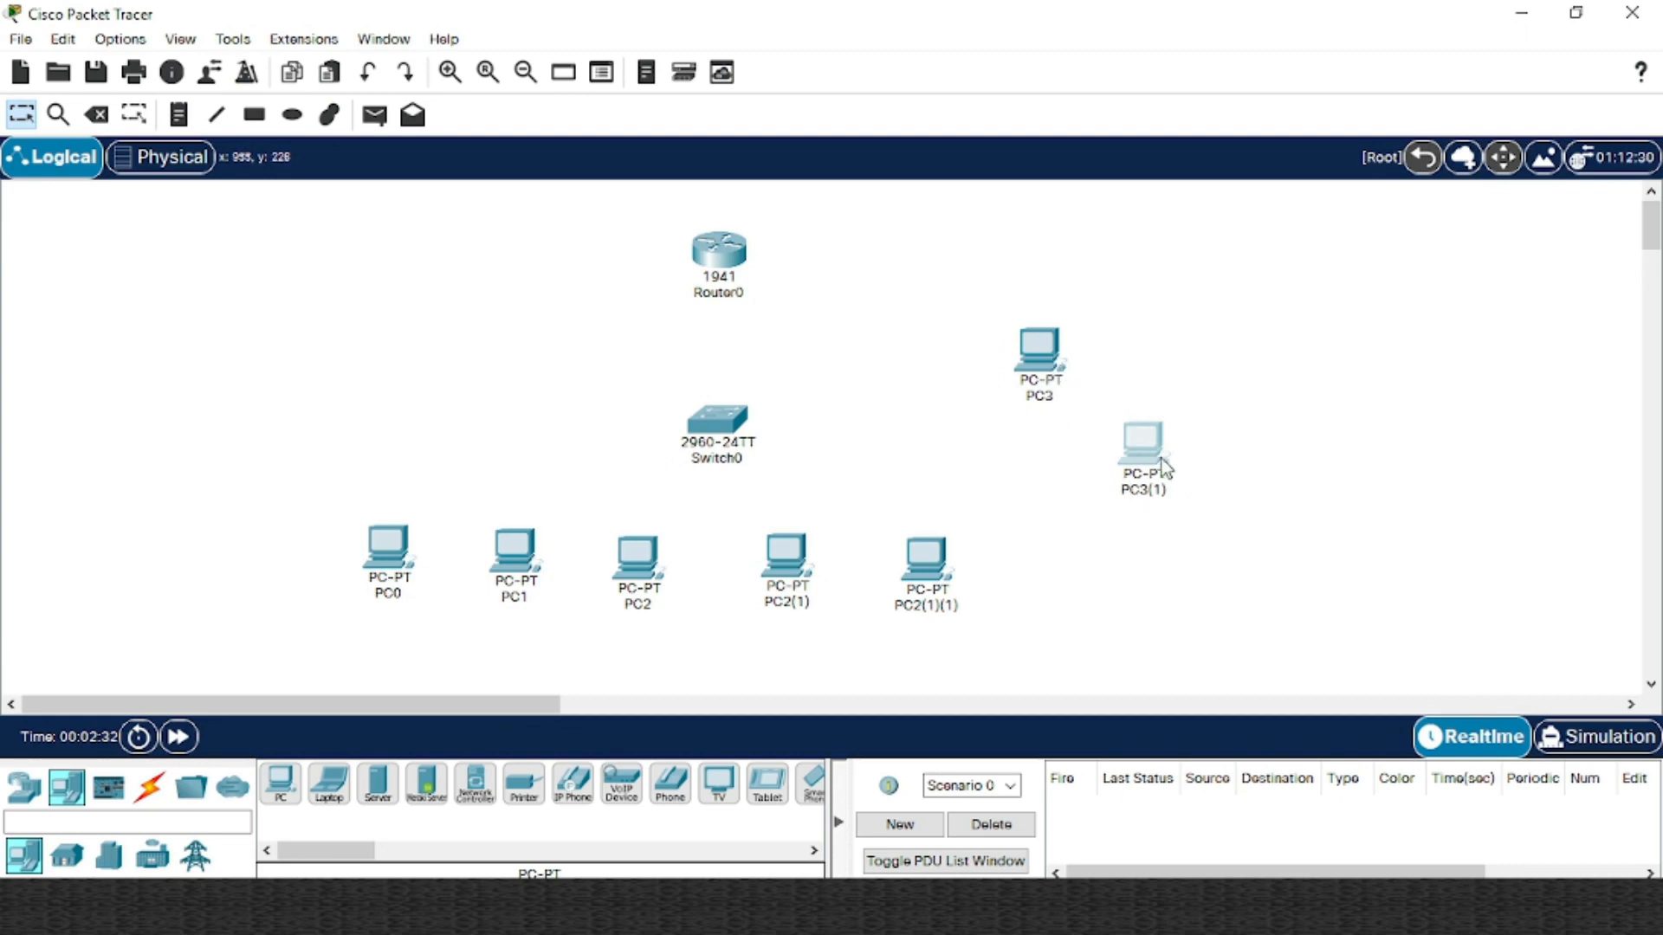
{"action": "left_click_drag", "start_coordinate": [1059, 374], "coordinate": [421, 392]}
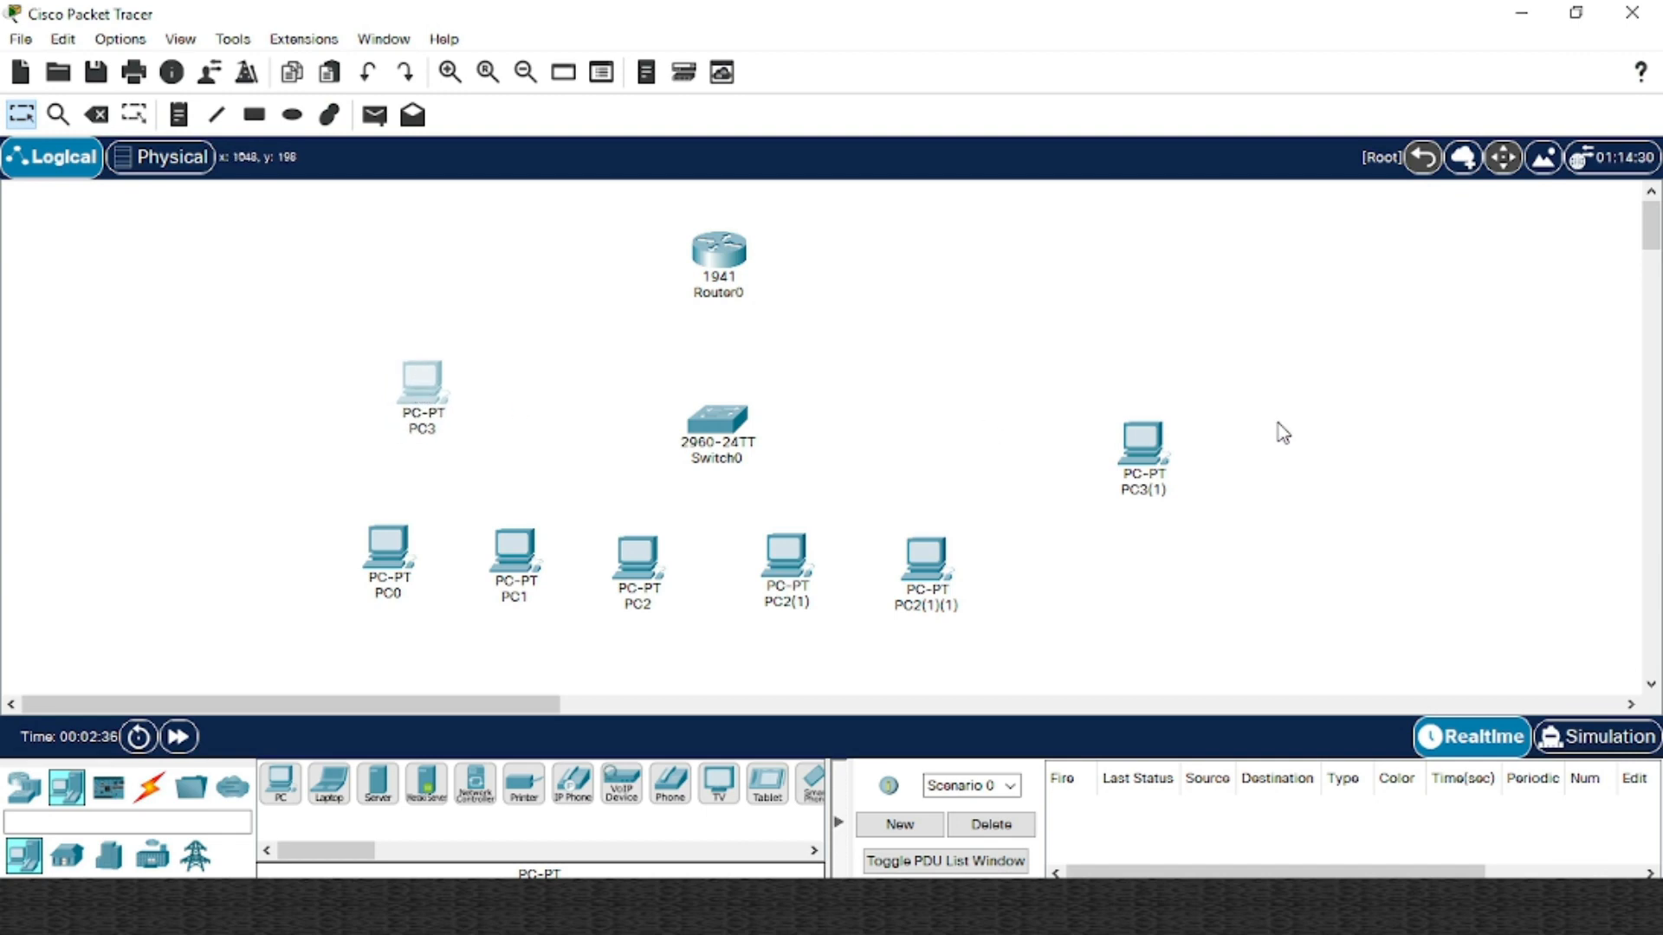
{"action": "left_click_drag", "start_coordinate": [1141, 437], "coordinate": [1036, 407]}
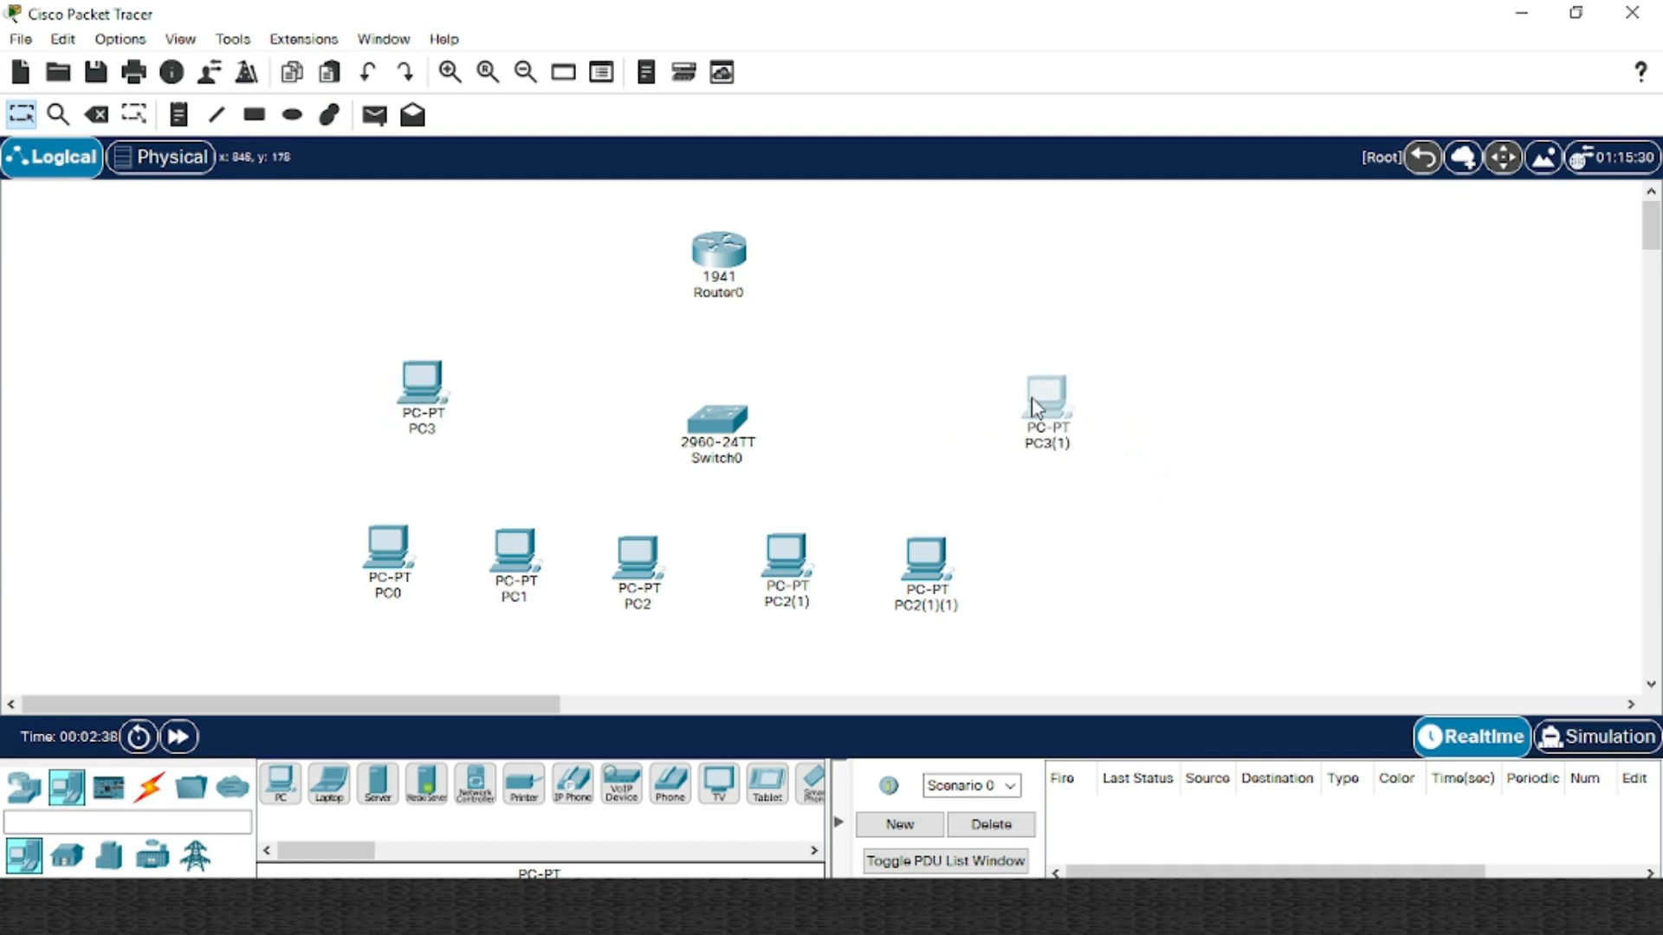
{"action": "left_click_drag", "start_coordinate": [433, 394], "coordinate": [382, 395]}
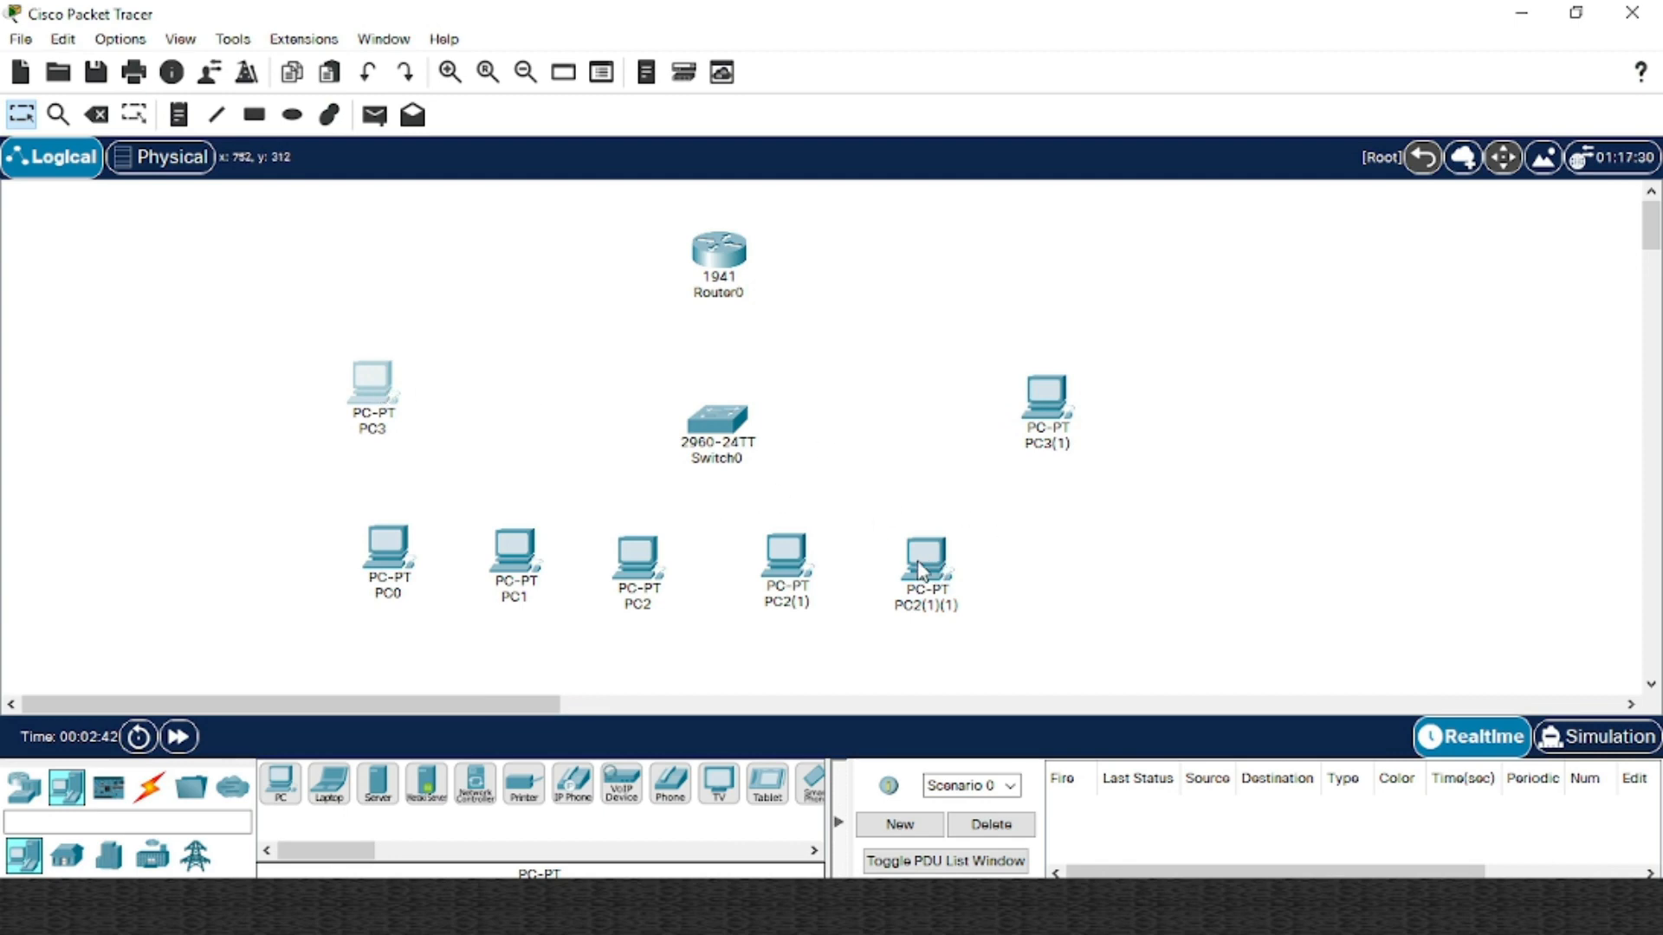
Shift PC2(1)(1) slightly right and Switch0 slightly left and up
{"action": "left_click_drag", "start_coordinate": [920, 570], "coordinate": [979, 557]}
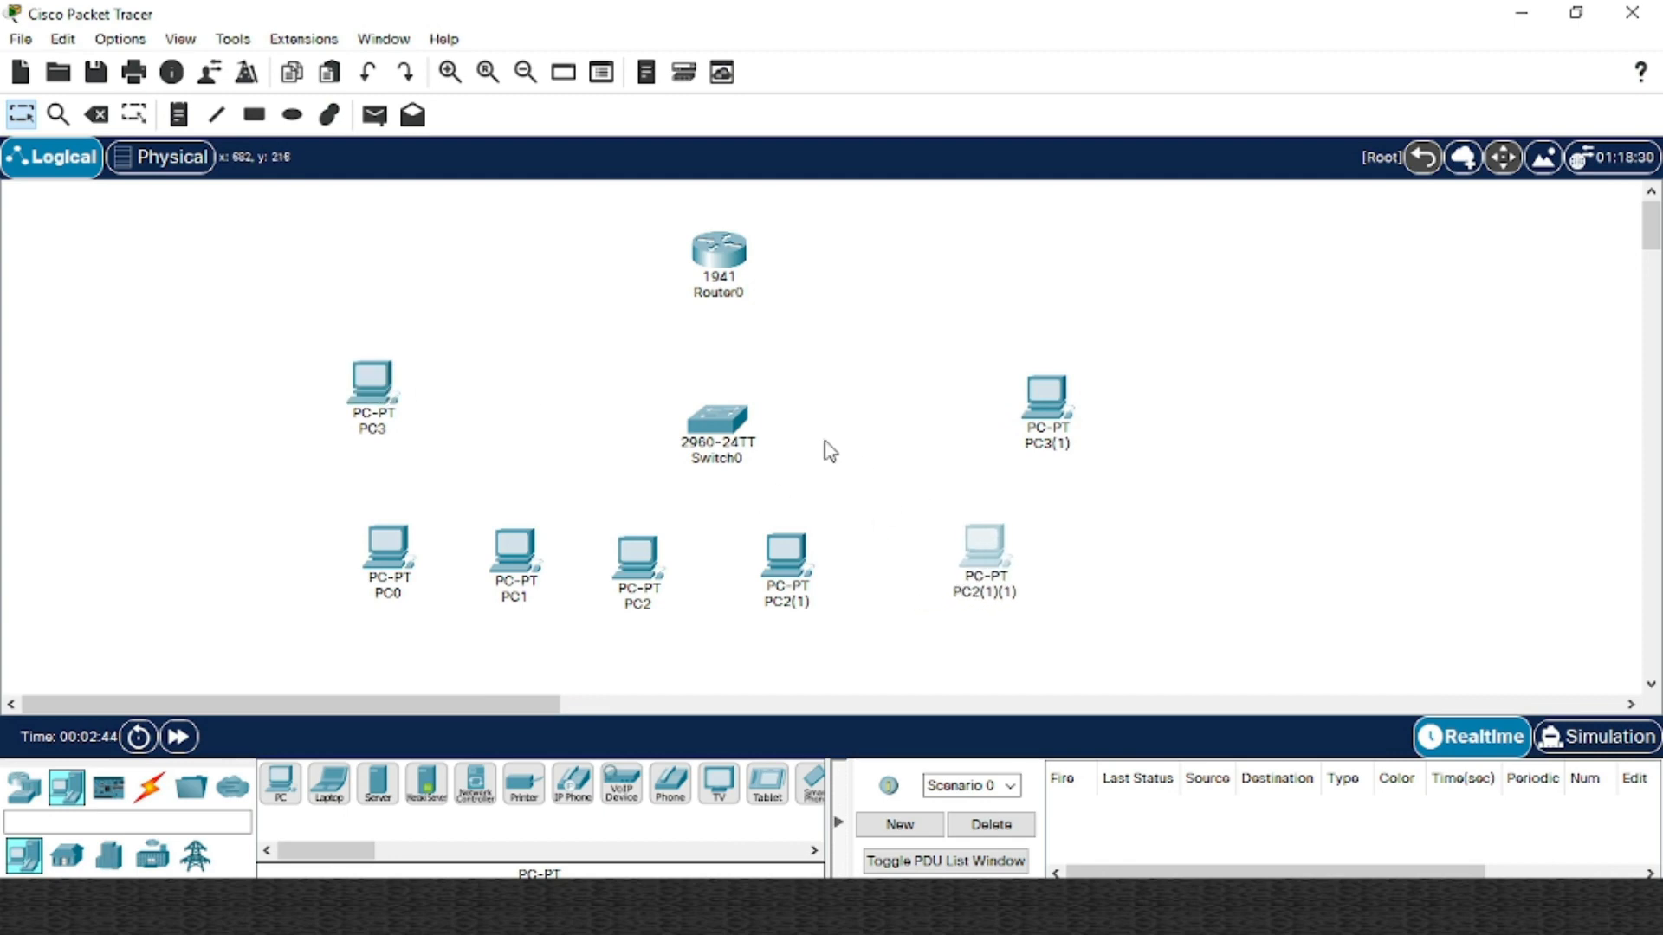
{"action": "left_click_drag", "start_coordinate": [724, 425], "coordinate": [677, 414]}
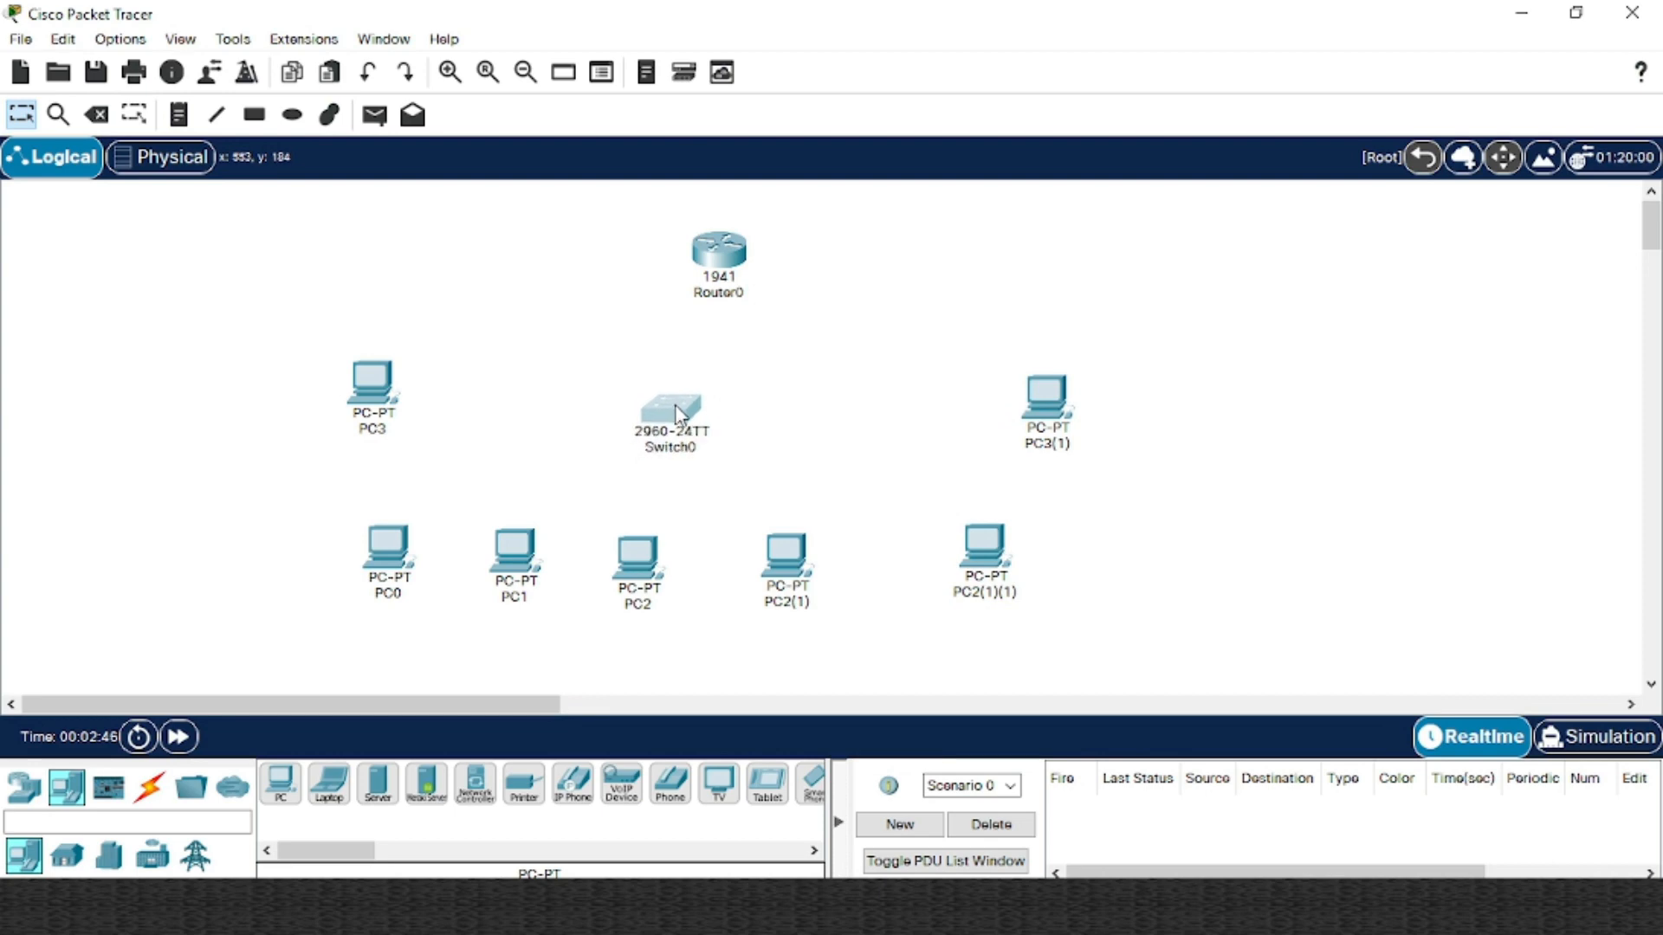
{"action": "left_click", "coordinate": [628, 358]}
{"action": "left_click", "coordinate": [149, 786]}
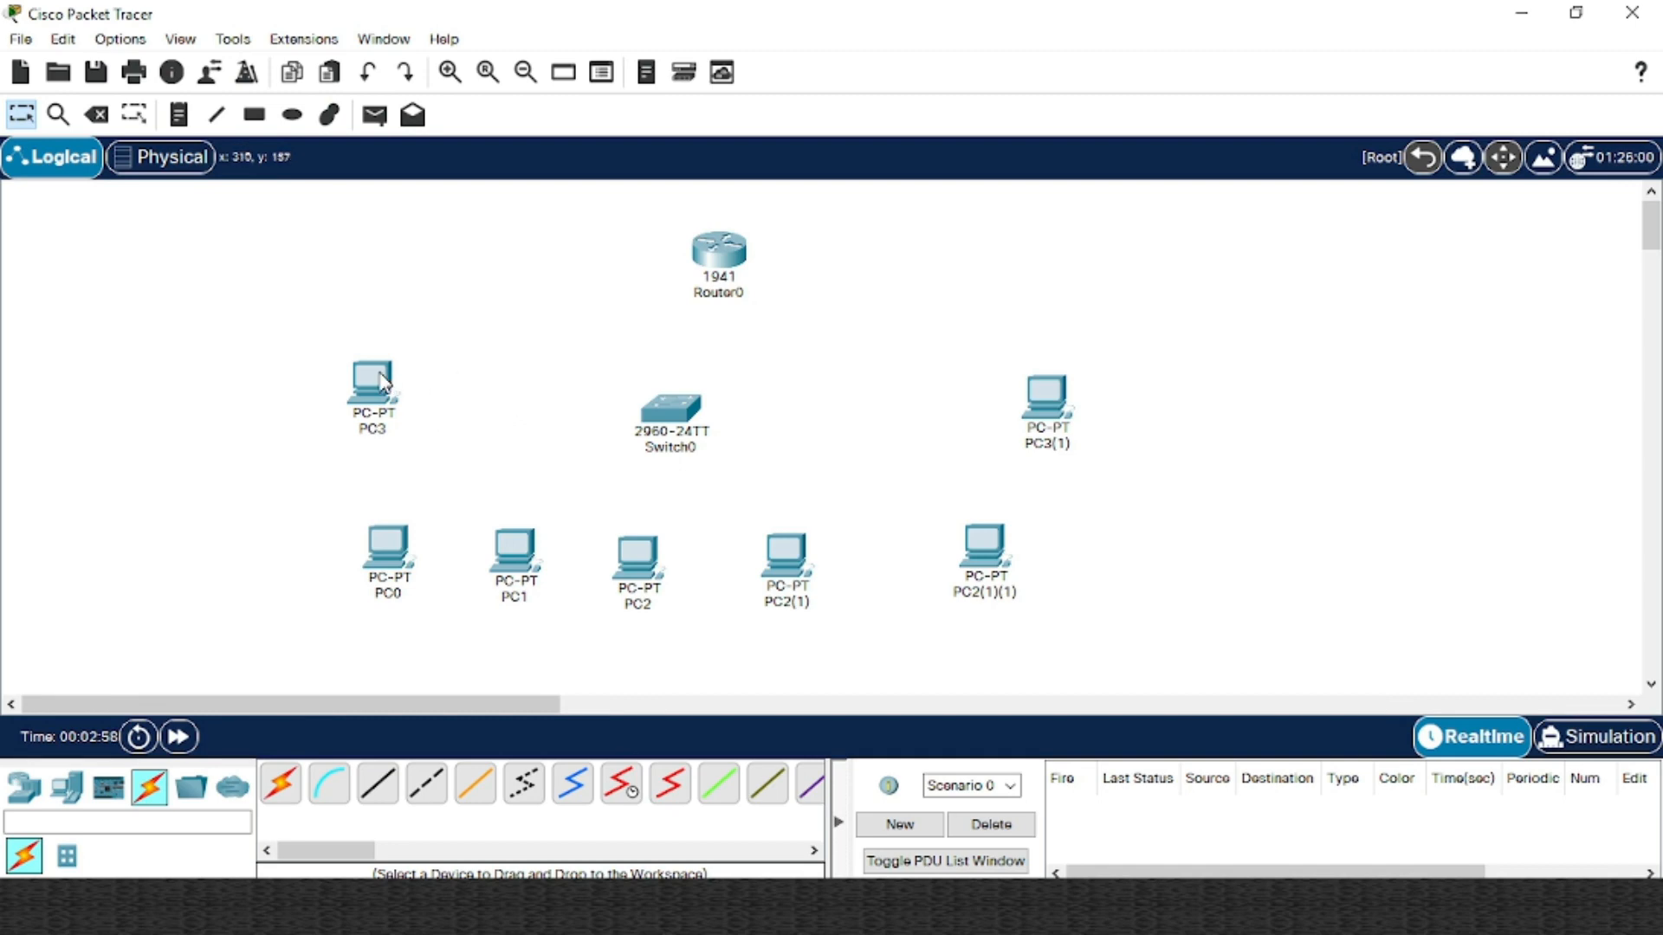
Cable PC3 to Switch0 FastEthernet0/1 and PC0 to FastEthernet0/2 with straight-through copper
{"action": "left_click_drag", "start_coordinate": [384, 381], "coordinate": [386, 400]}
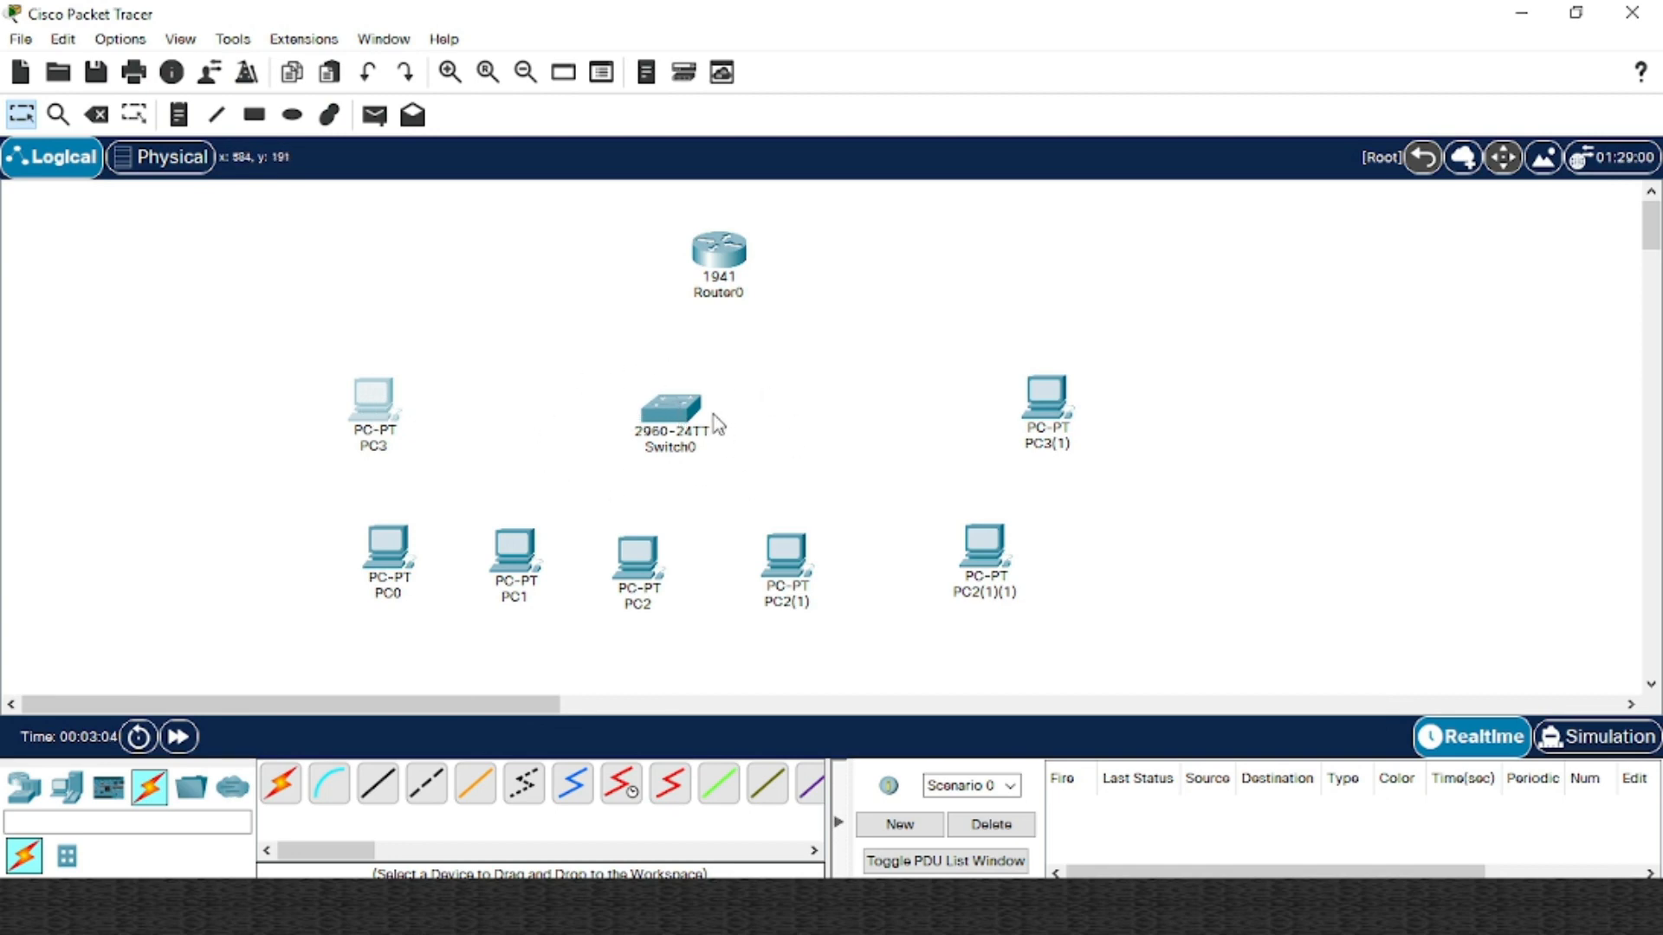
{"action": "left_click", "coordinate": [379, 788]}
{"action": "left_click", "coordinate": [390, 404]}
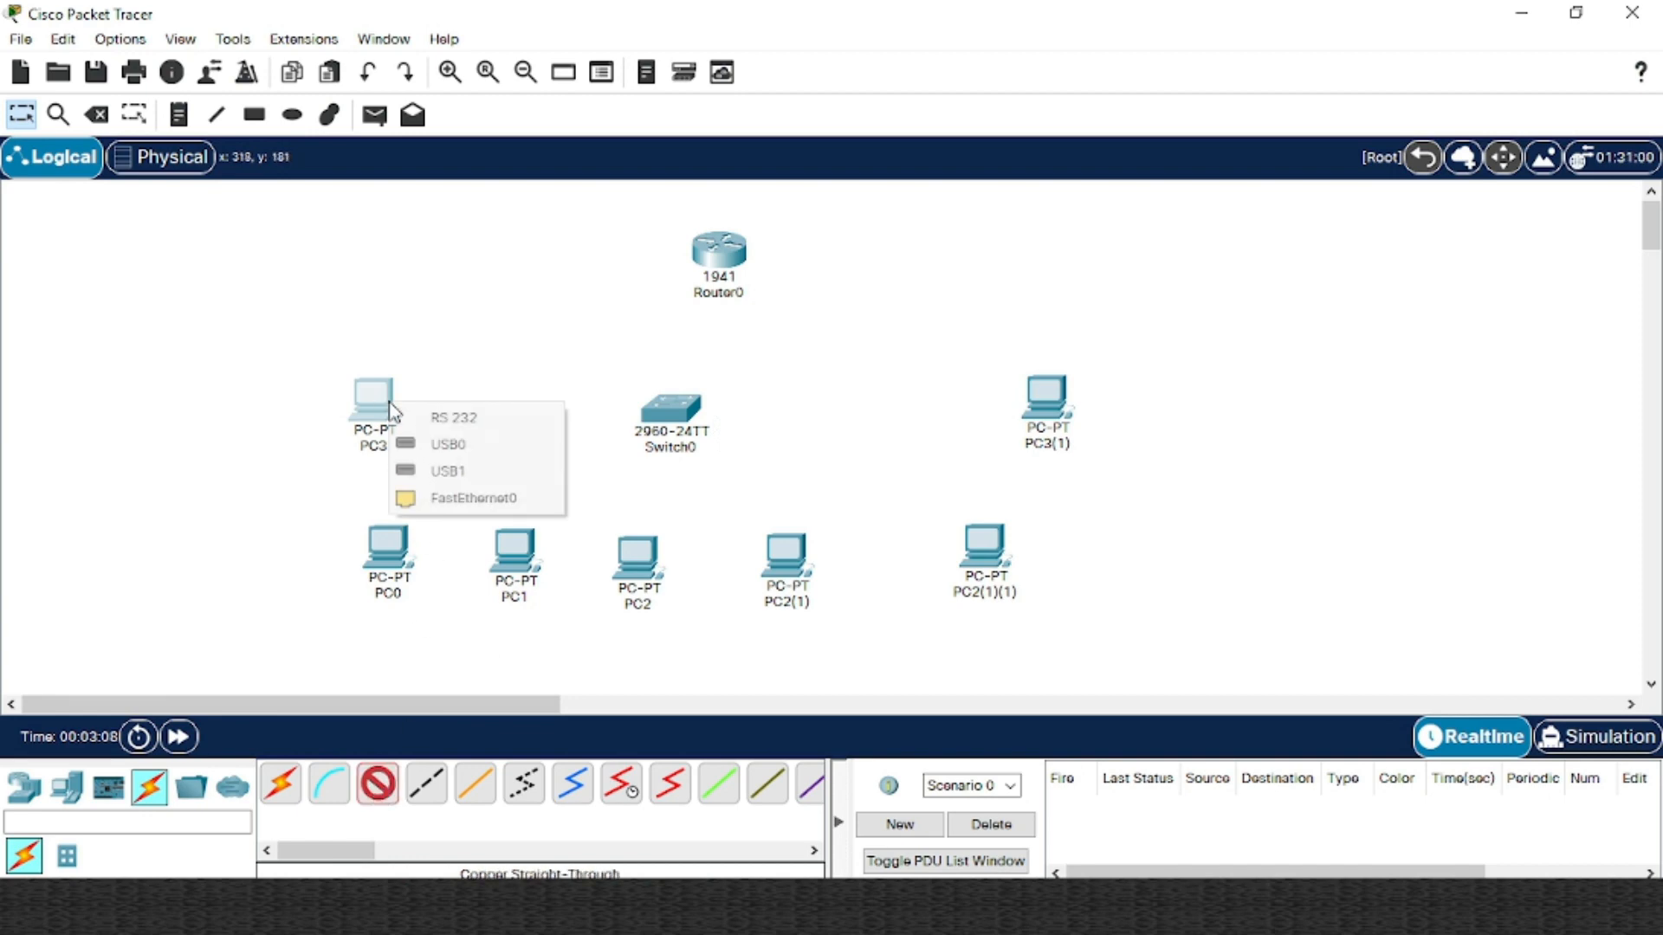
{"action": "left_click", "coordinate": [474, 498]}
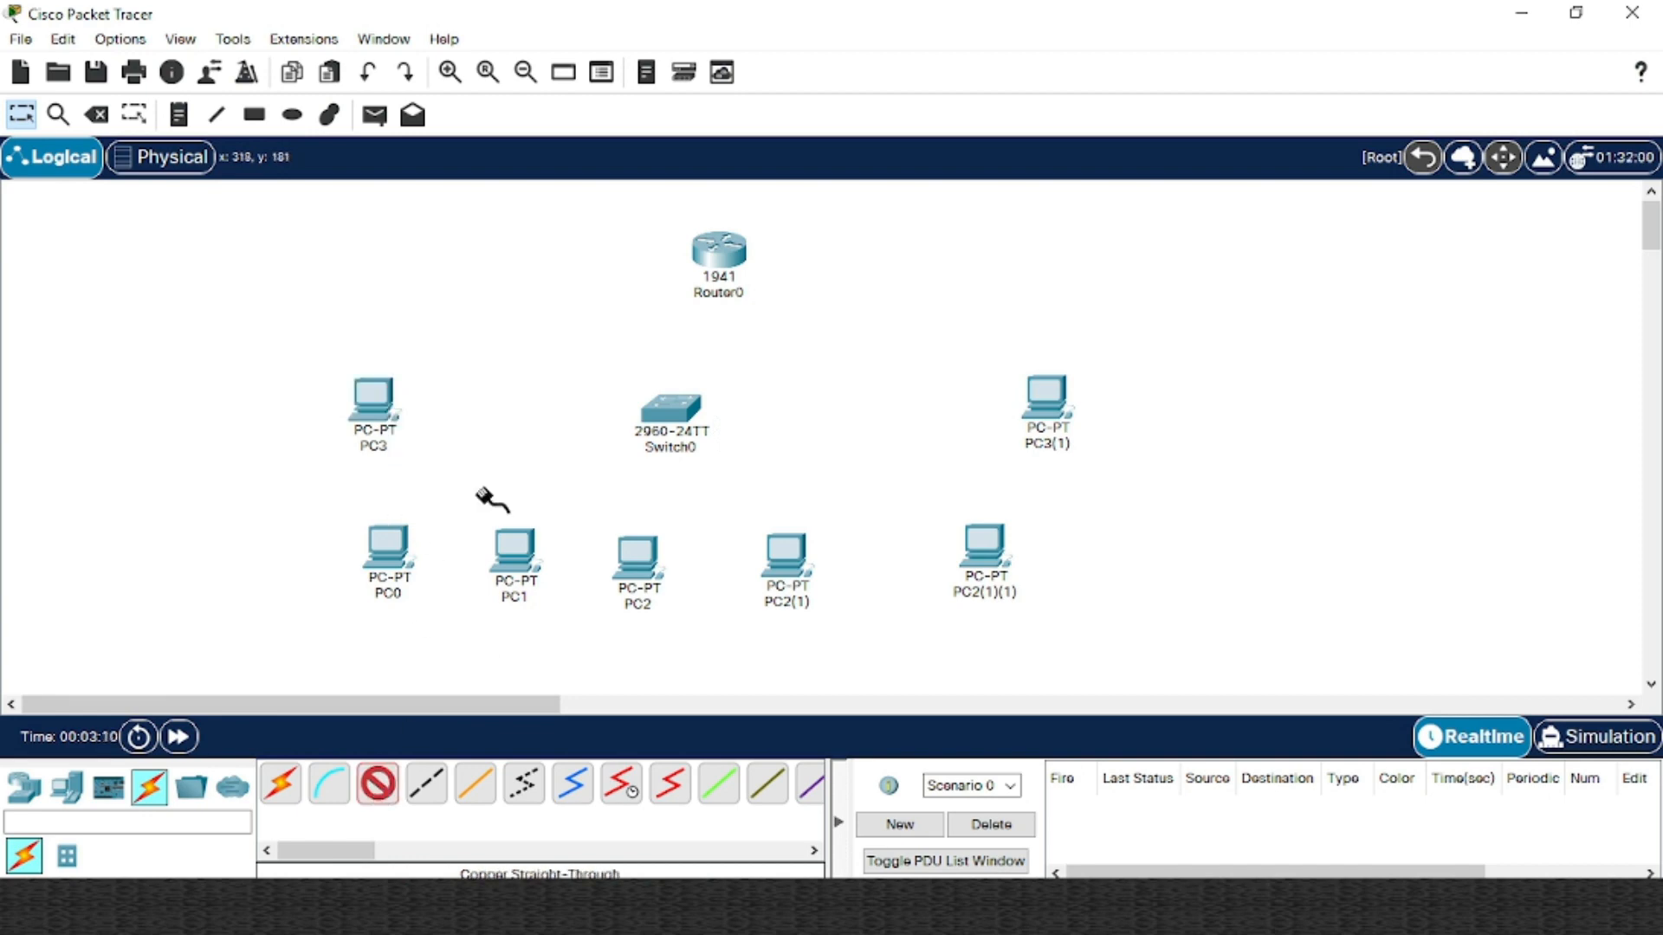
{"action": "left_click", "coordinate": [671, 415]}
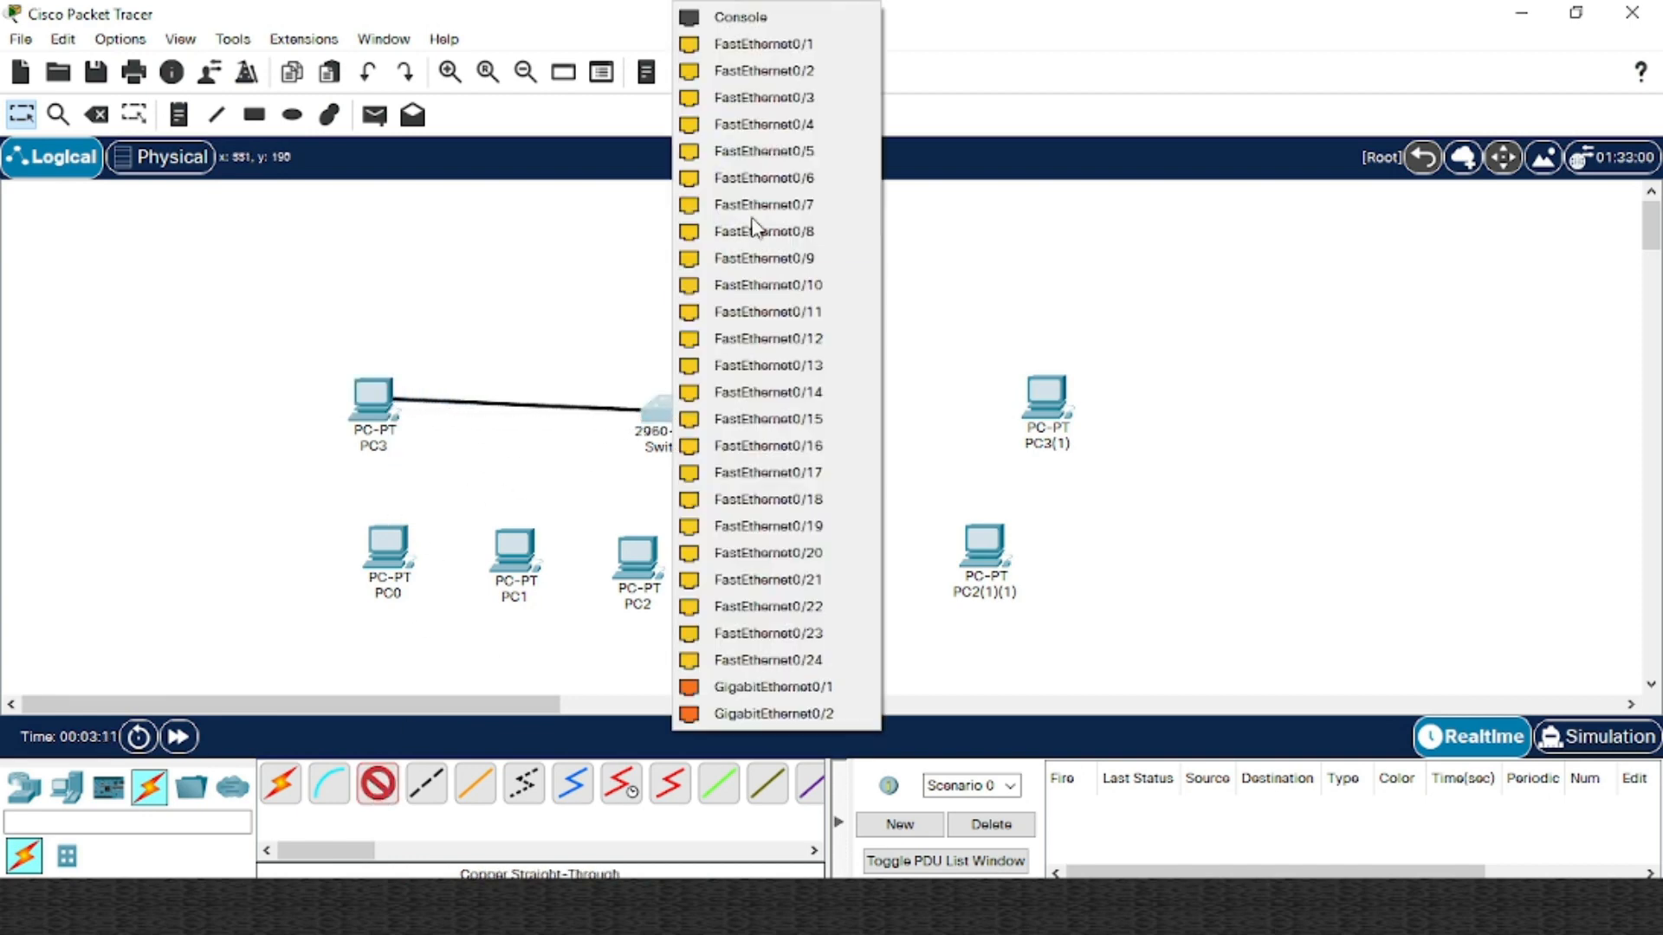
{"action": "left_click", "coordinate": [782, 45]}
{"action": "left_click", "coordinate": [387, 796]}
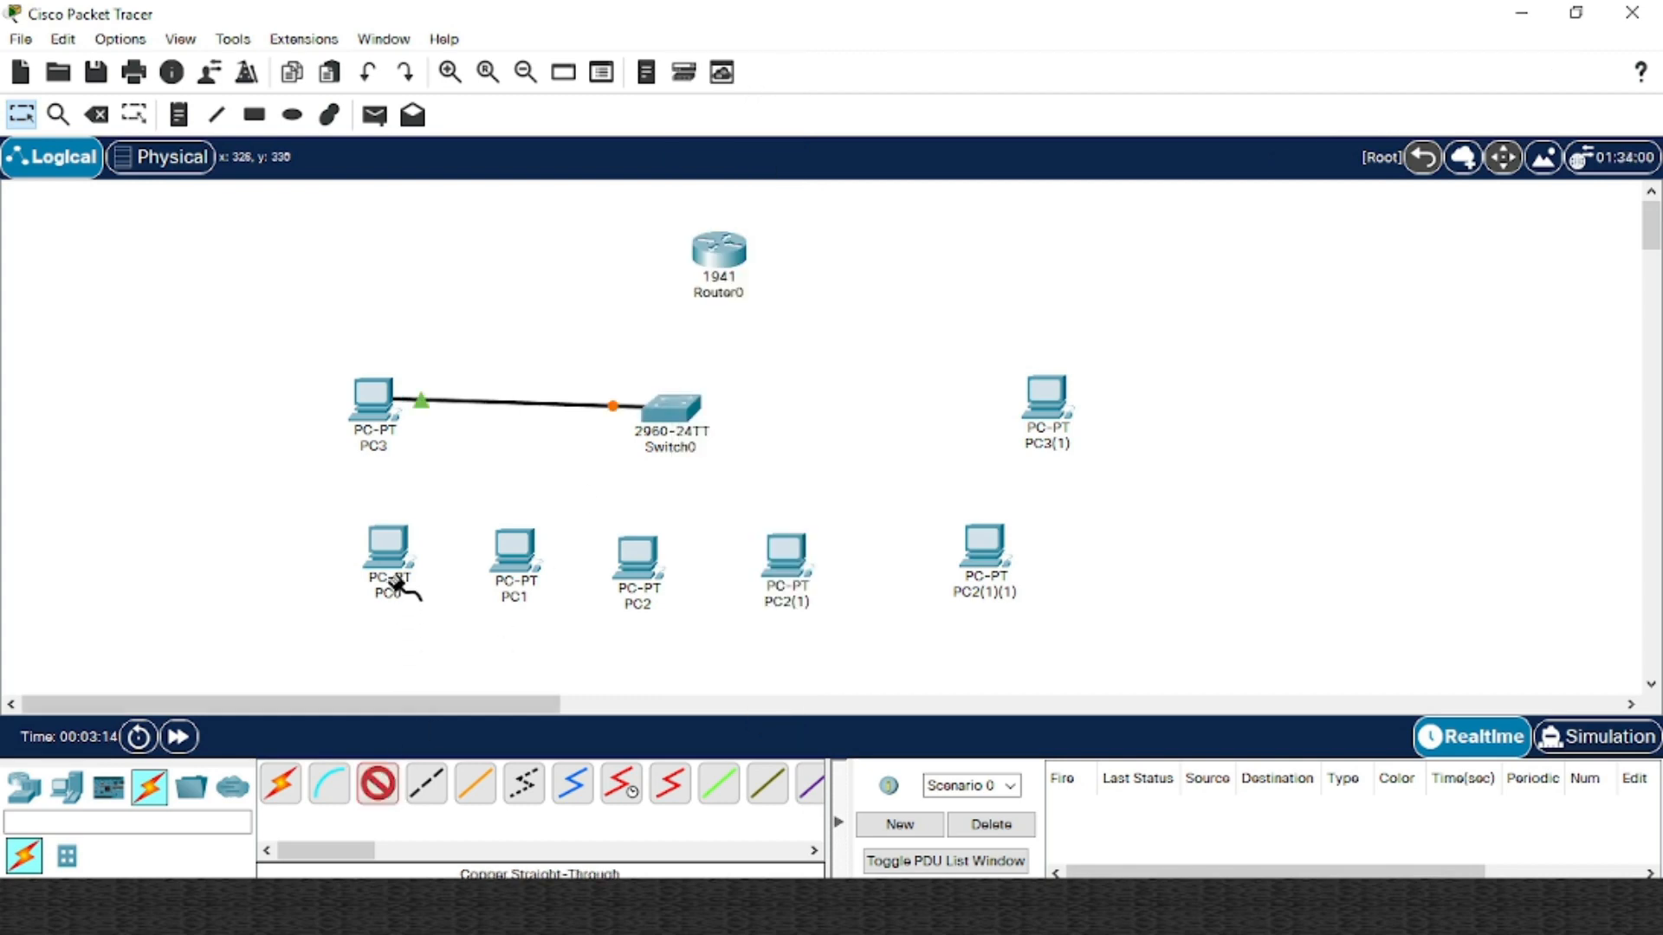
{"action": "left_click", "coordinate": [400, 563]}
{"action": "left_click", "coordinate": [476, 653]}
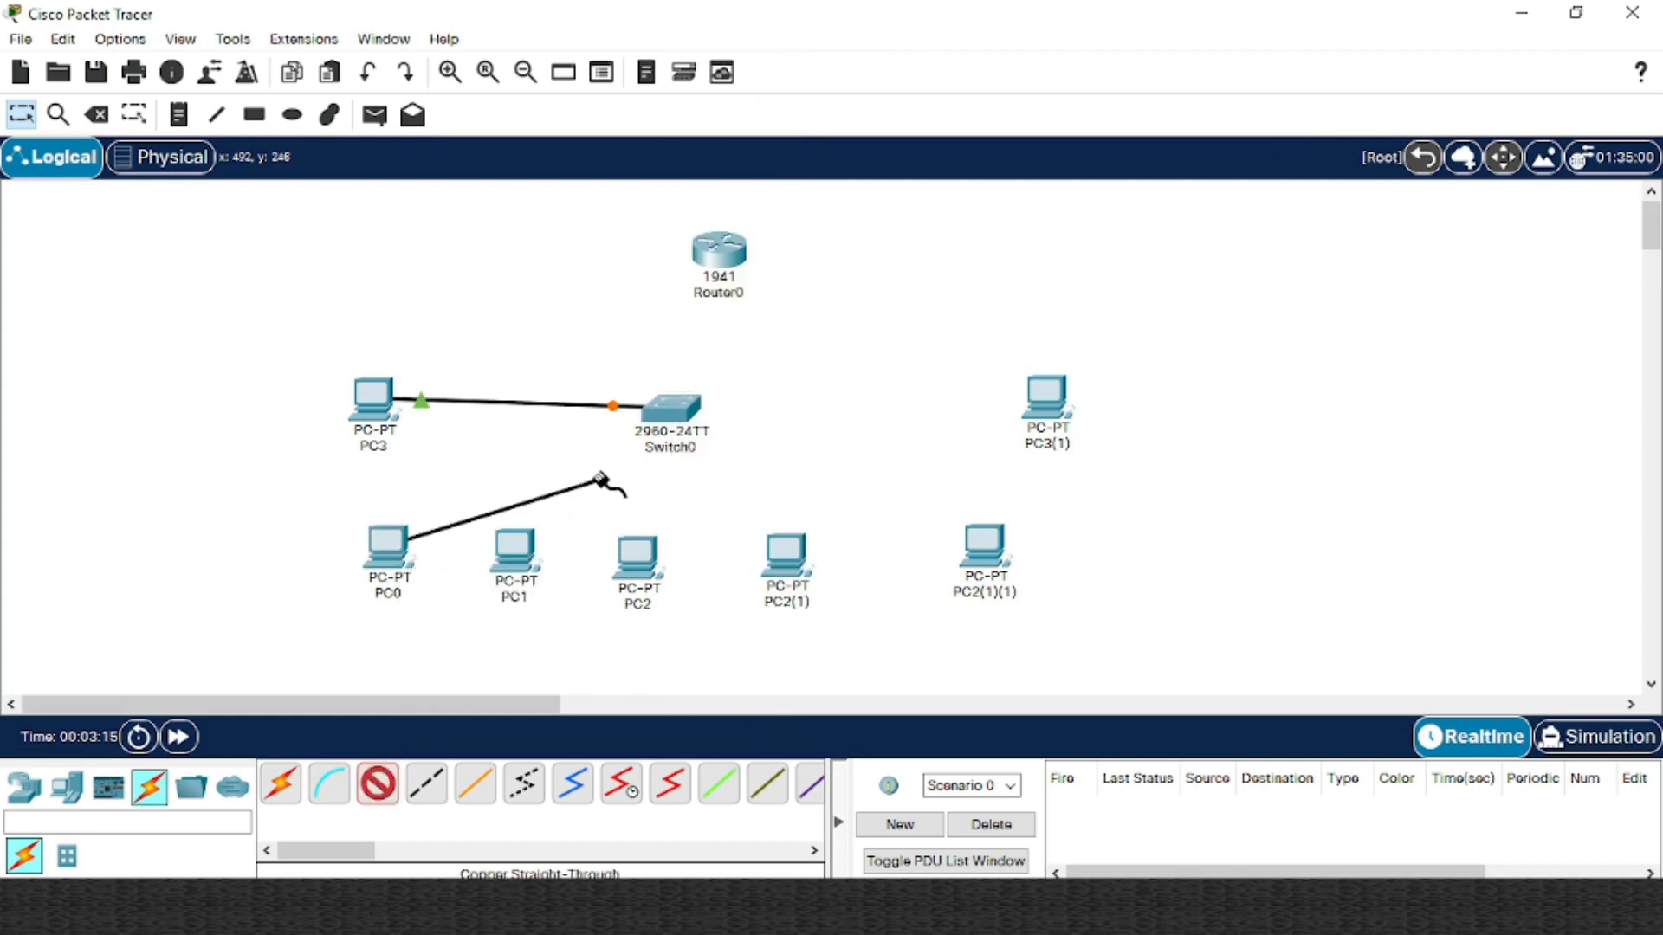
{"action": "left_click", "coordinate": [669, 414]}
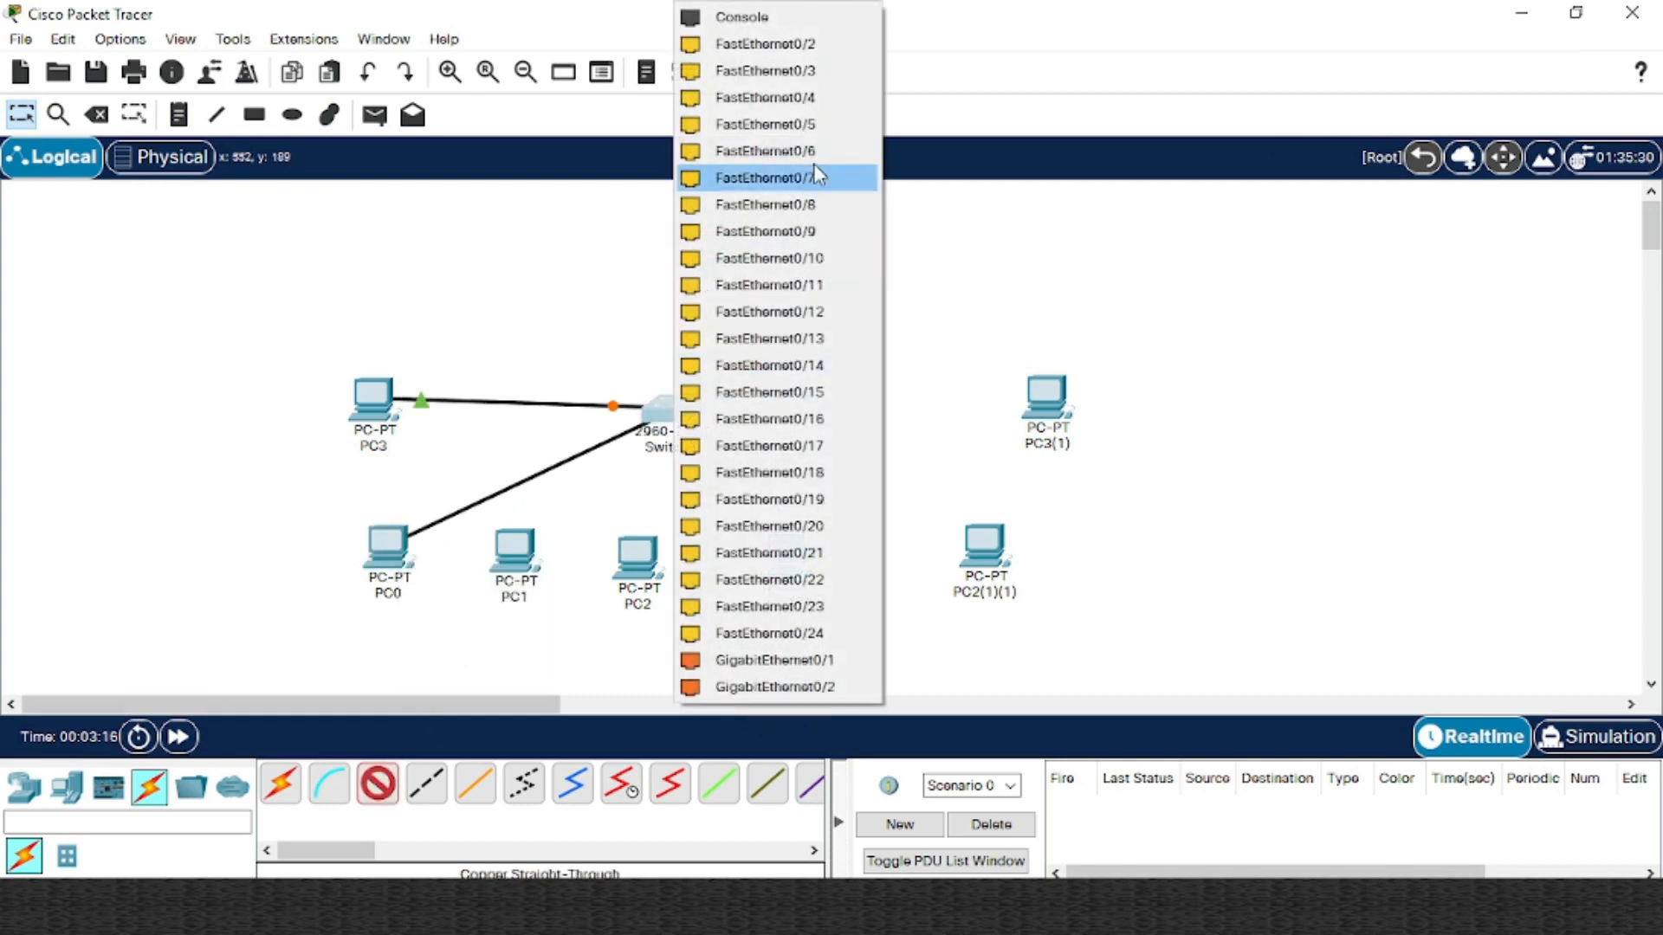
{"action": "left_click", "coordinate": [823, 50]}
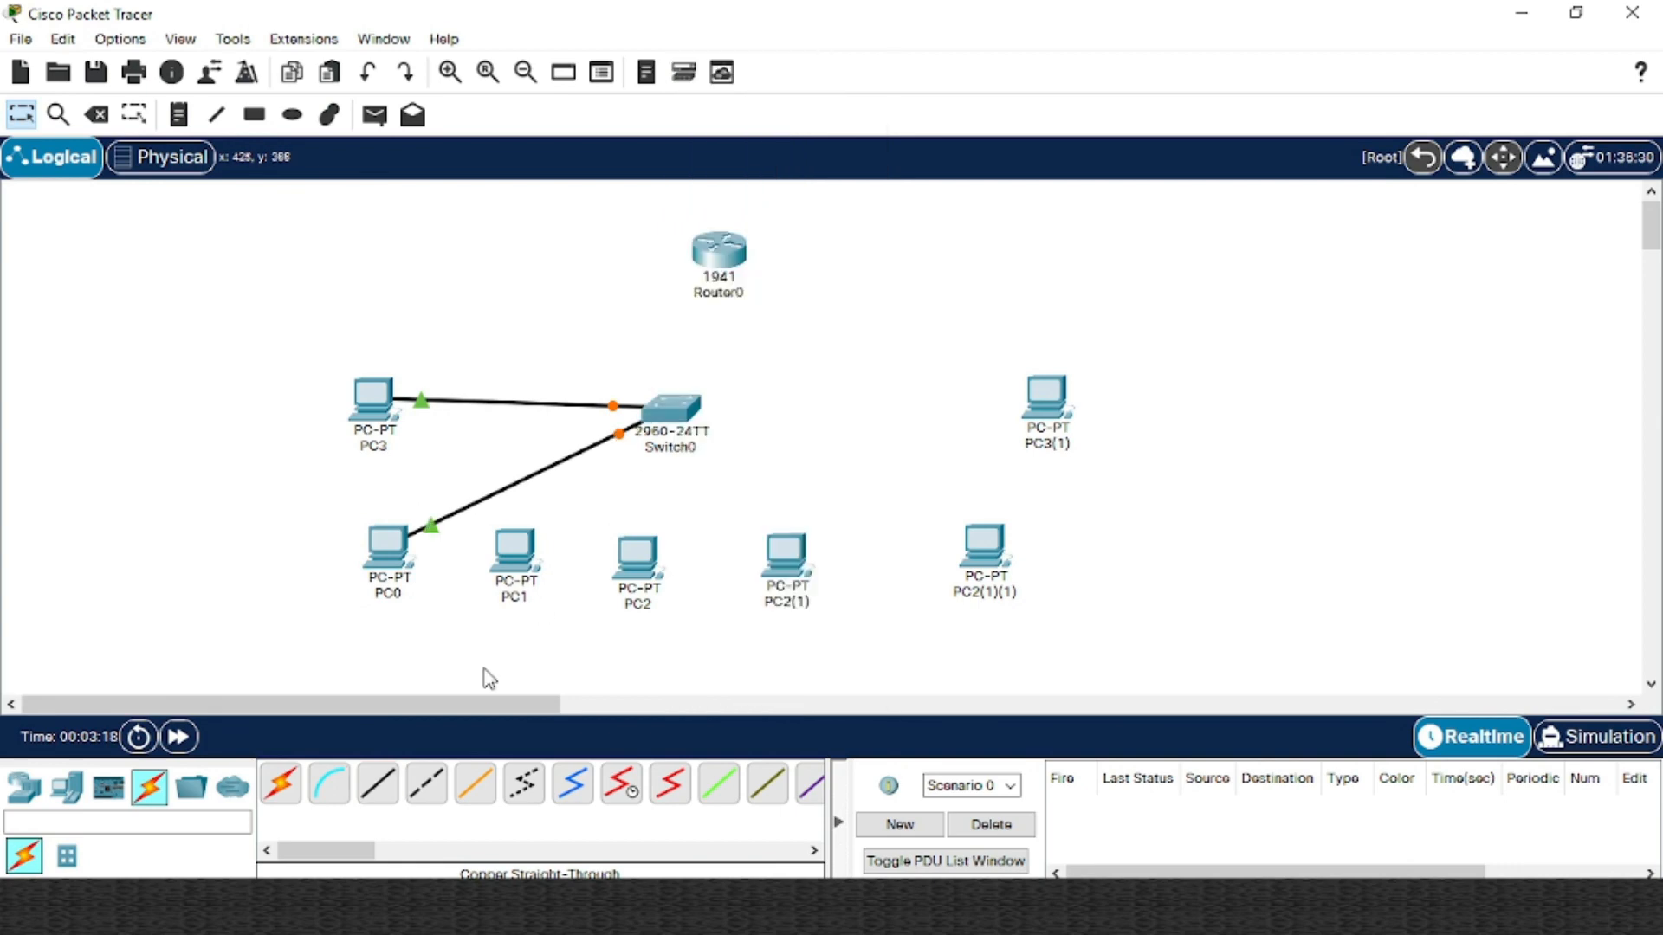
Cable PC1, PC2, PC2(1), PC2(1)(1) and PC3(1) to free Switch0 ports, then reposition Router0
{"action": "left_click", "coordinate": [505, 568]}
{"action": "left_click", "coordinate": [606, 663]}
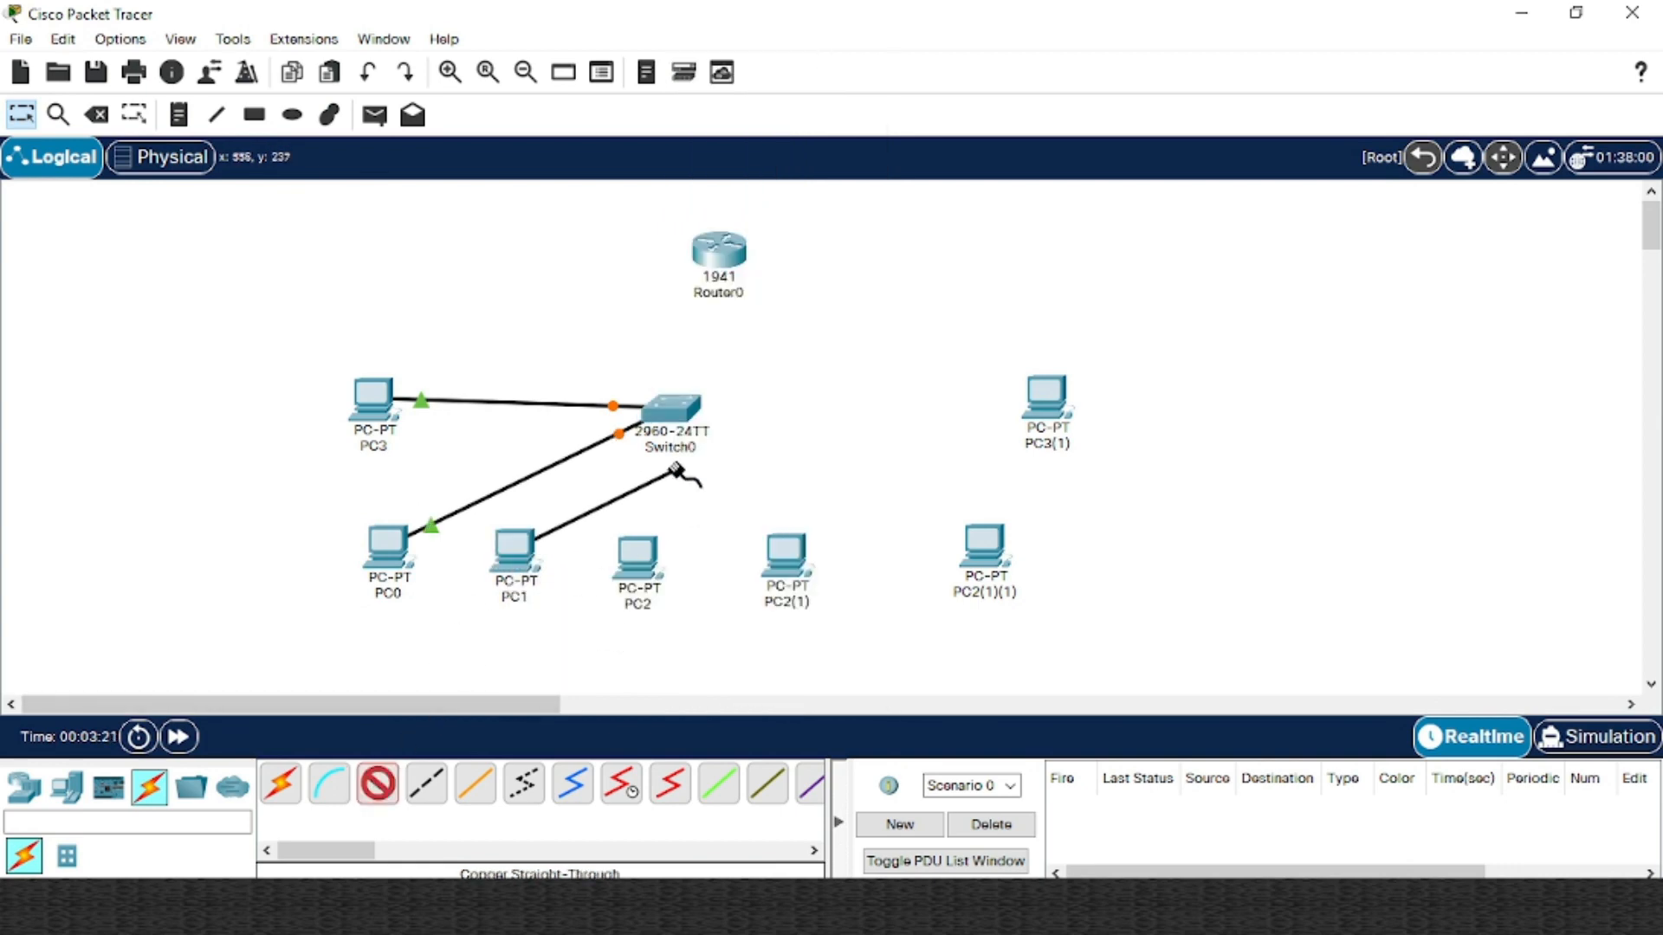
{"action": "left_click", "coordinate": [689, 419]}
{"action": "left_click", "coordinate": [805, 45]}
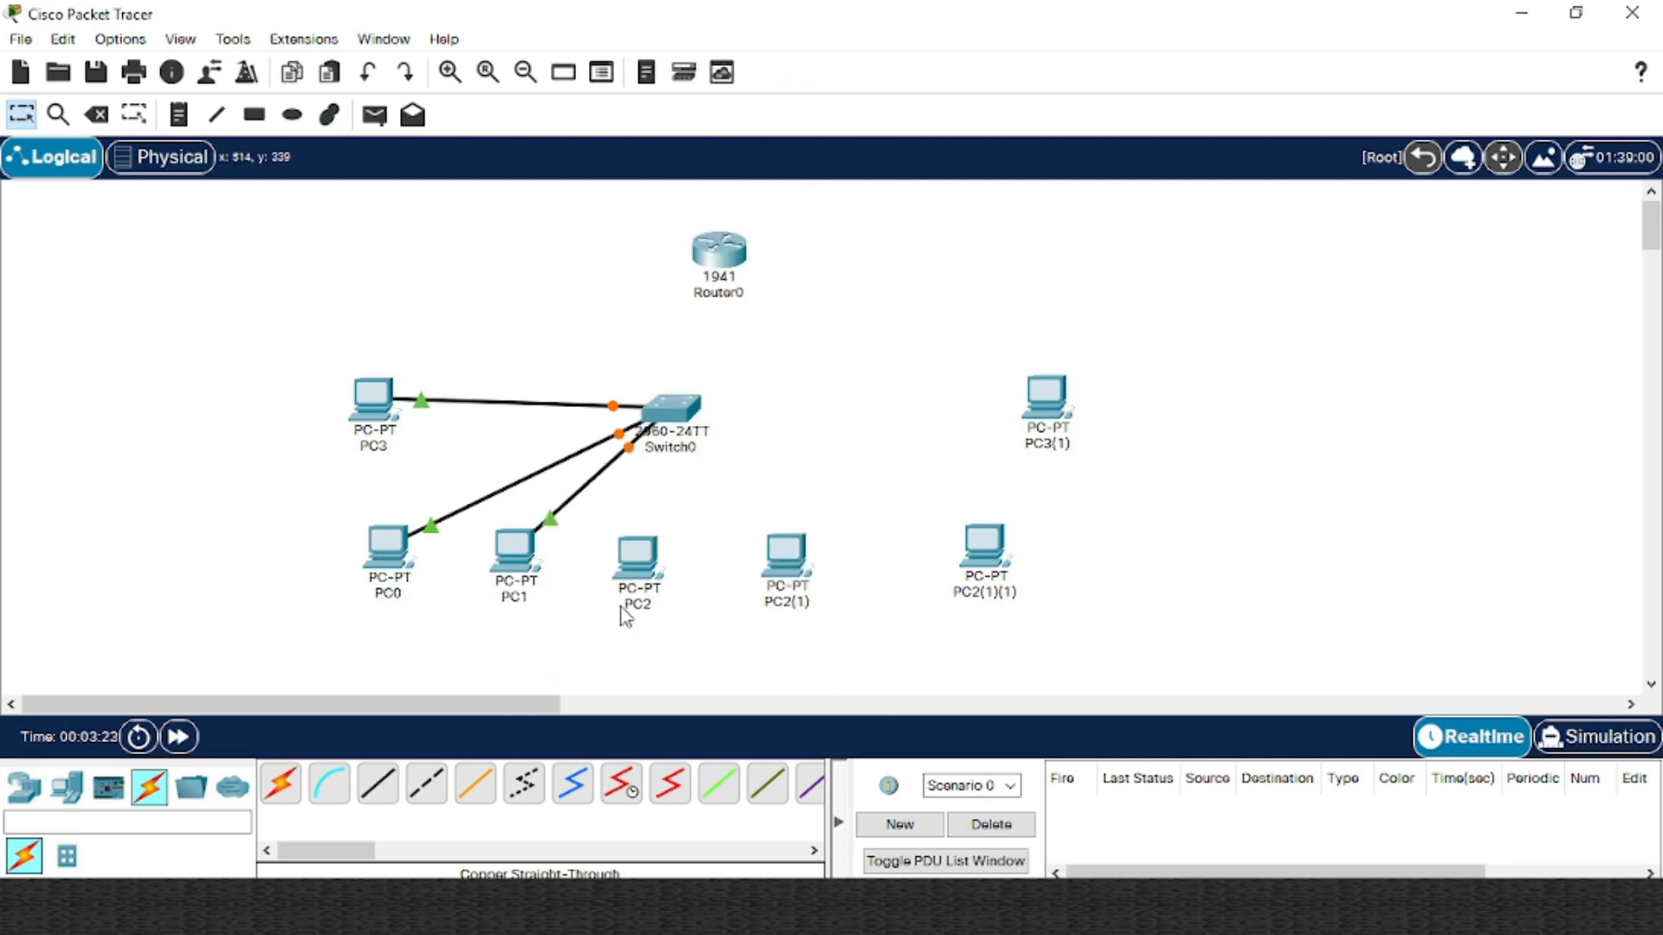
{"action": "left_click", "coordinate": [390, 784]}
{"action": "left_click", "coordinate": [639, 567]}
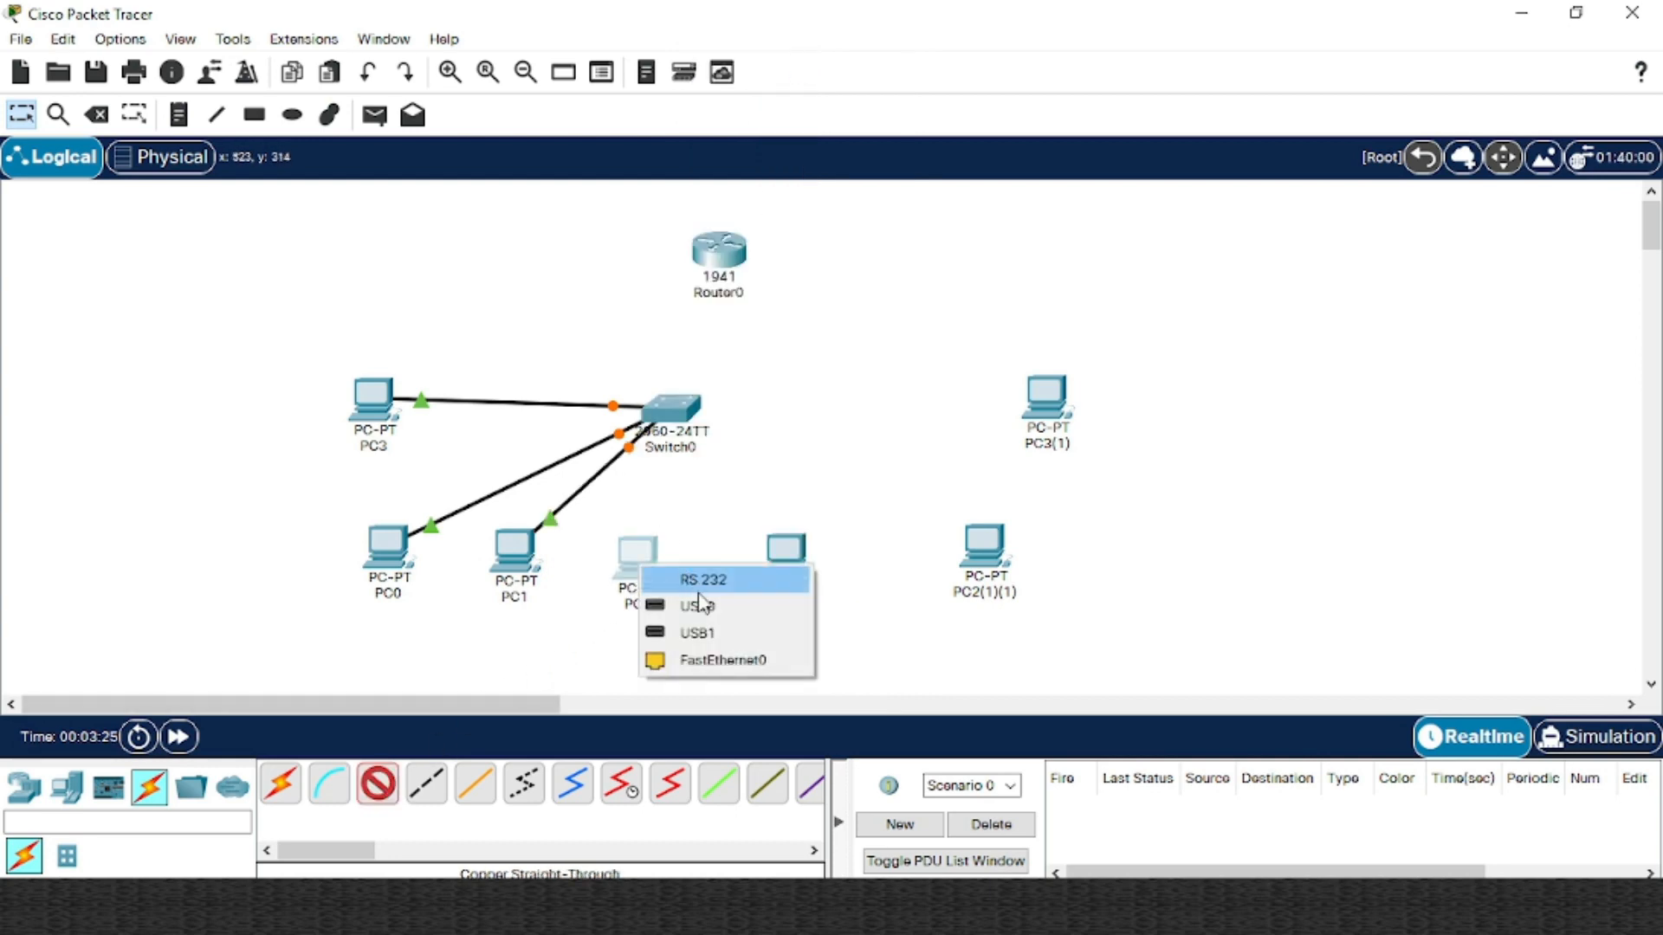
{"action": "left_click", "coordinate": [724, 661]}
{"action": "left_click", "coordinate": [676, 412]}
{"action": "left_click", "coordinate": [779, 52]}
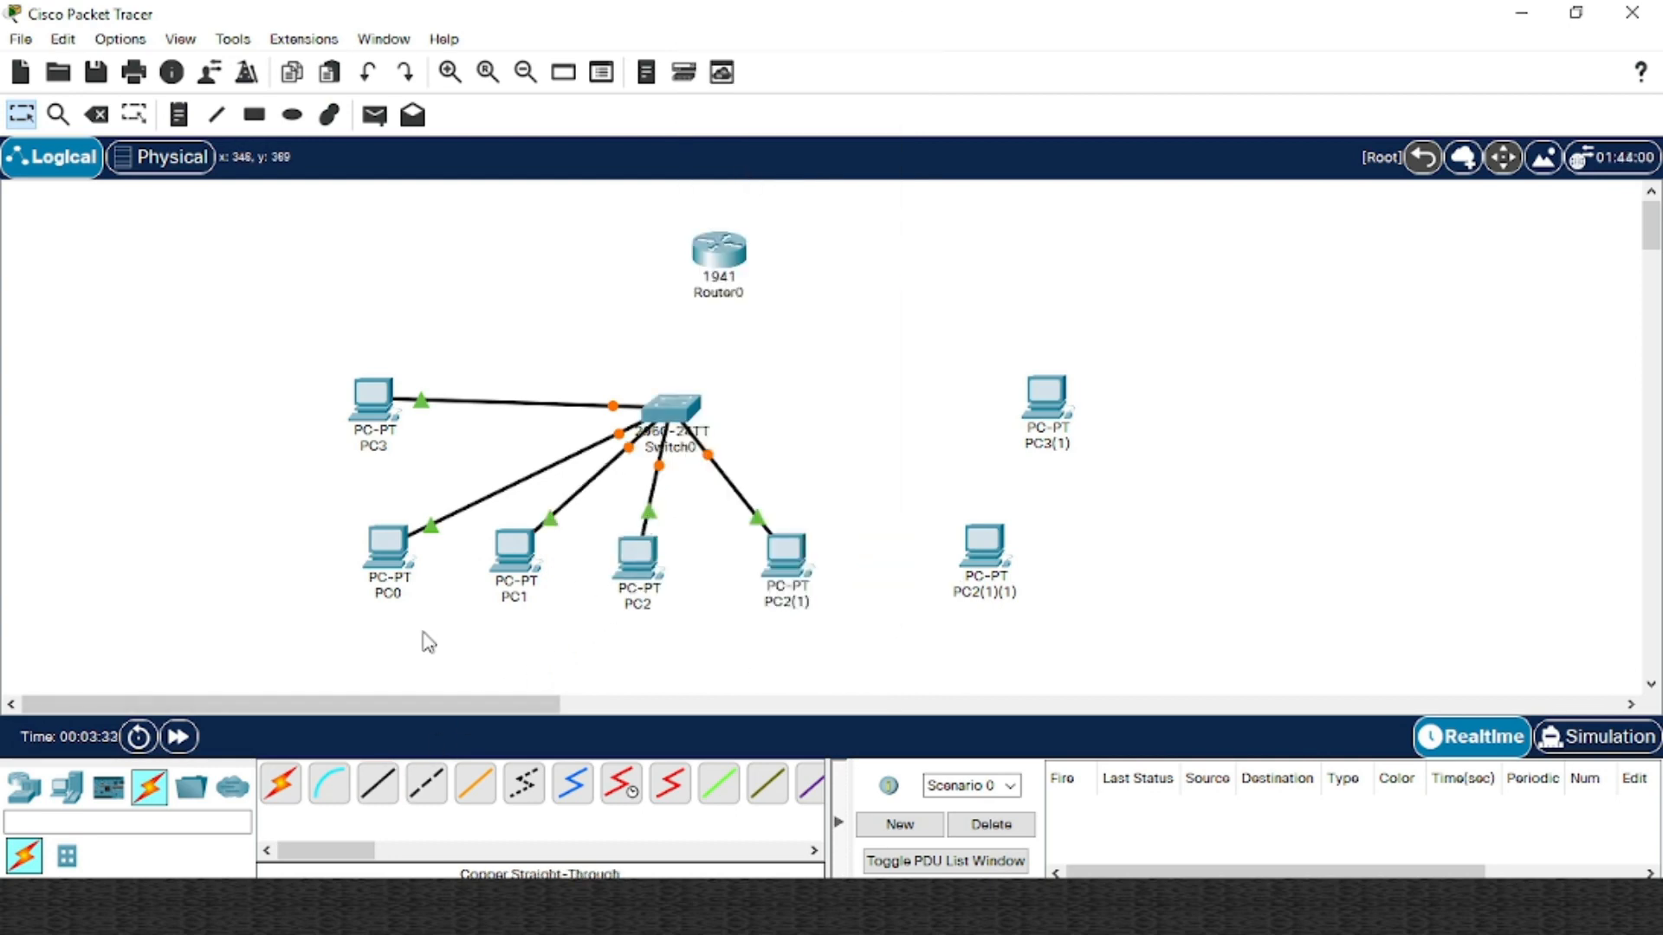
{"action": "left_click", "coordinate": [984, 550]}
{"action": "left_click", "coordinate": [671, 407]}
{"action": "left_click", "coordinate": [779, 281]}
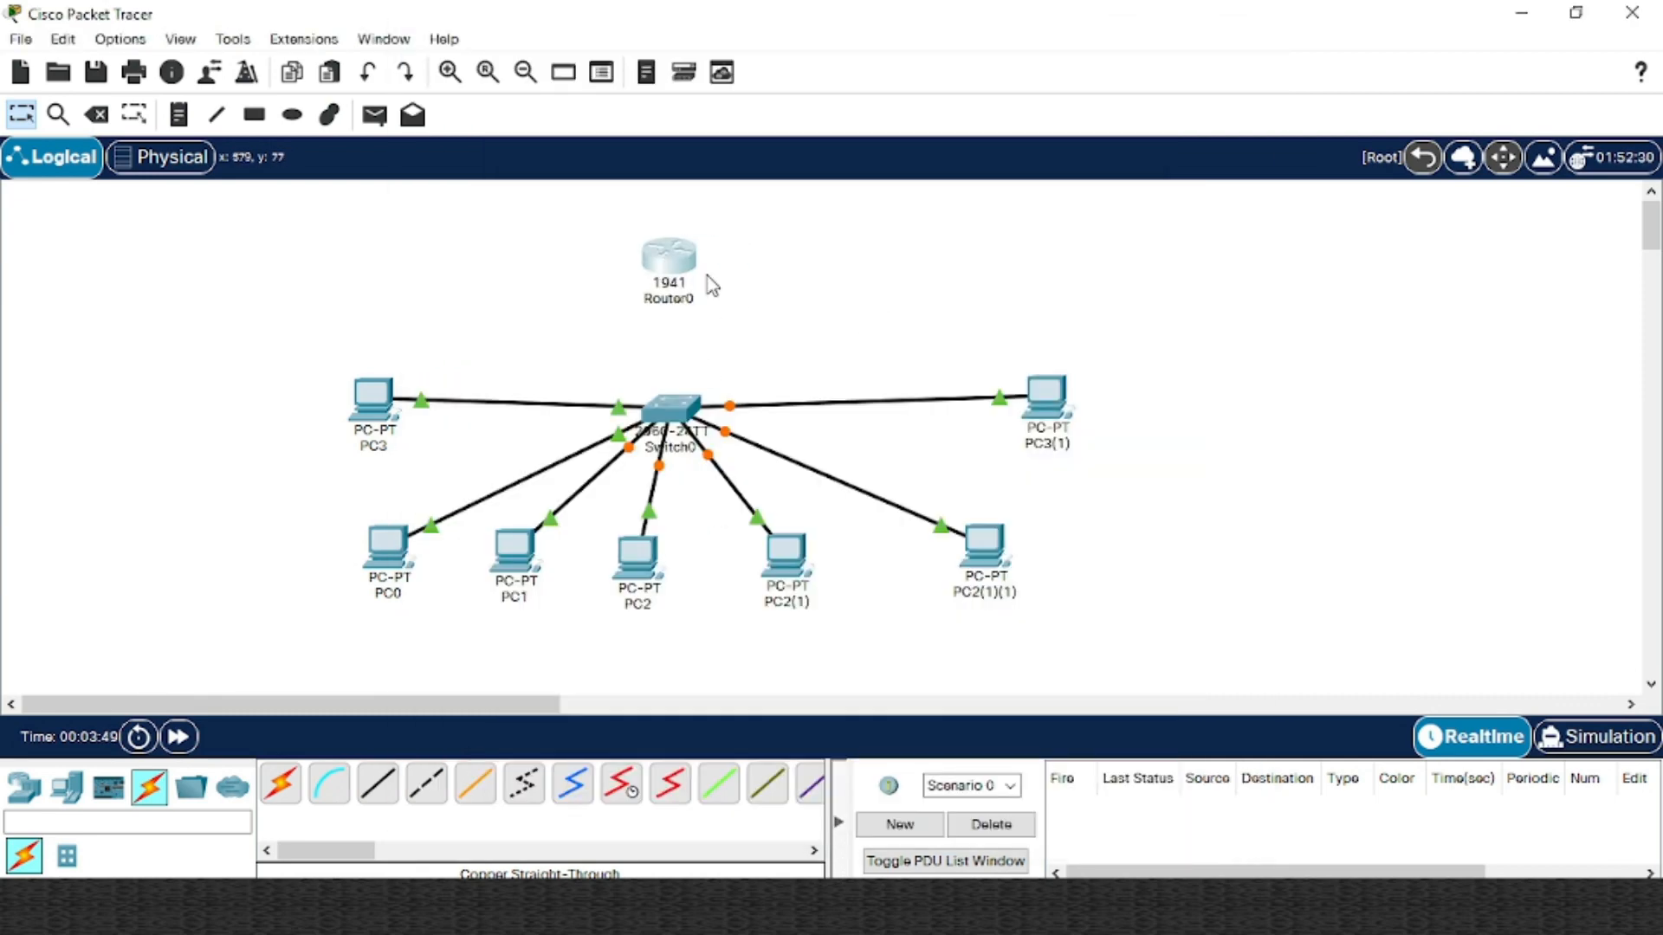
{"action": "left_click_drag", "start_coordinate": [676, 259], "coordinate": [683, 257]}
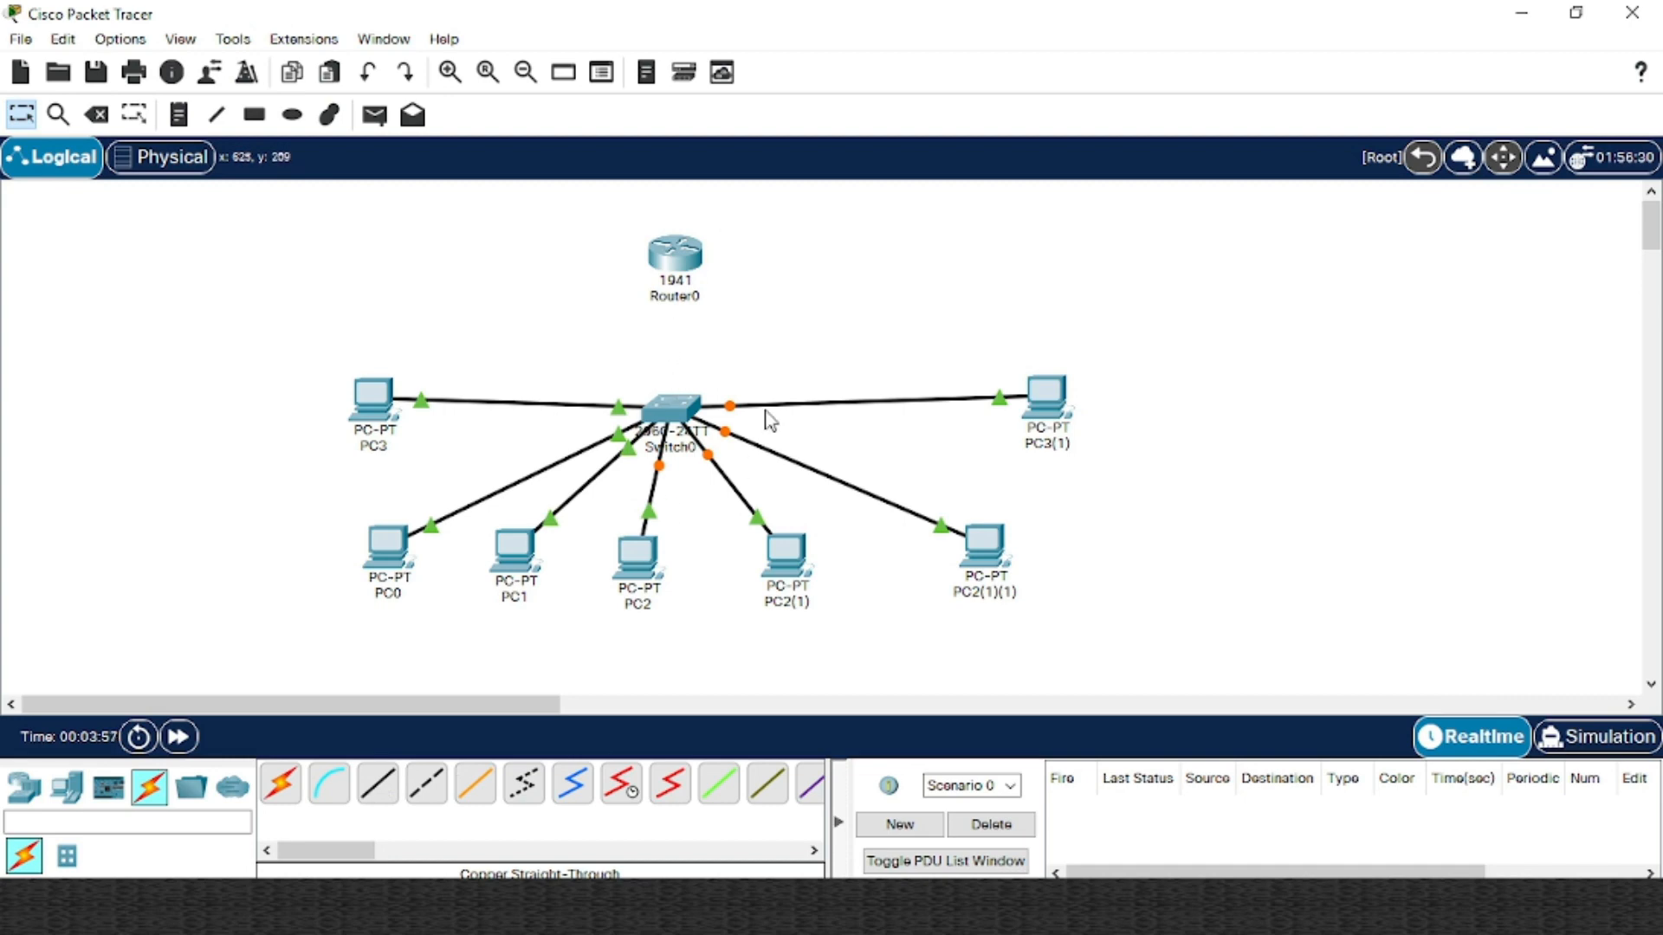
Run a copper straight-through cable from Router0 GigabitEthernet0/0 to Switch0 GigabitEthernet0/1, then nudge Router0
{"action": "left_click", "coordinate": [385, 795]}
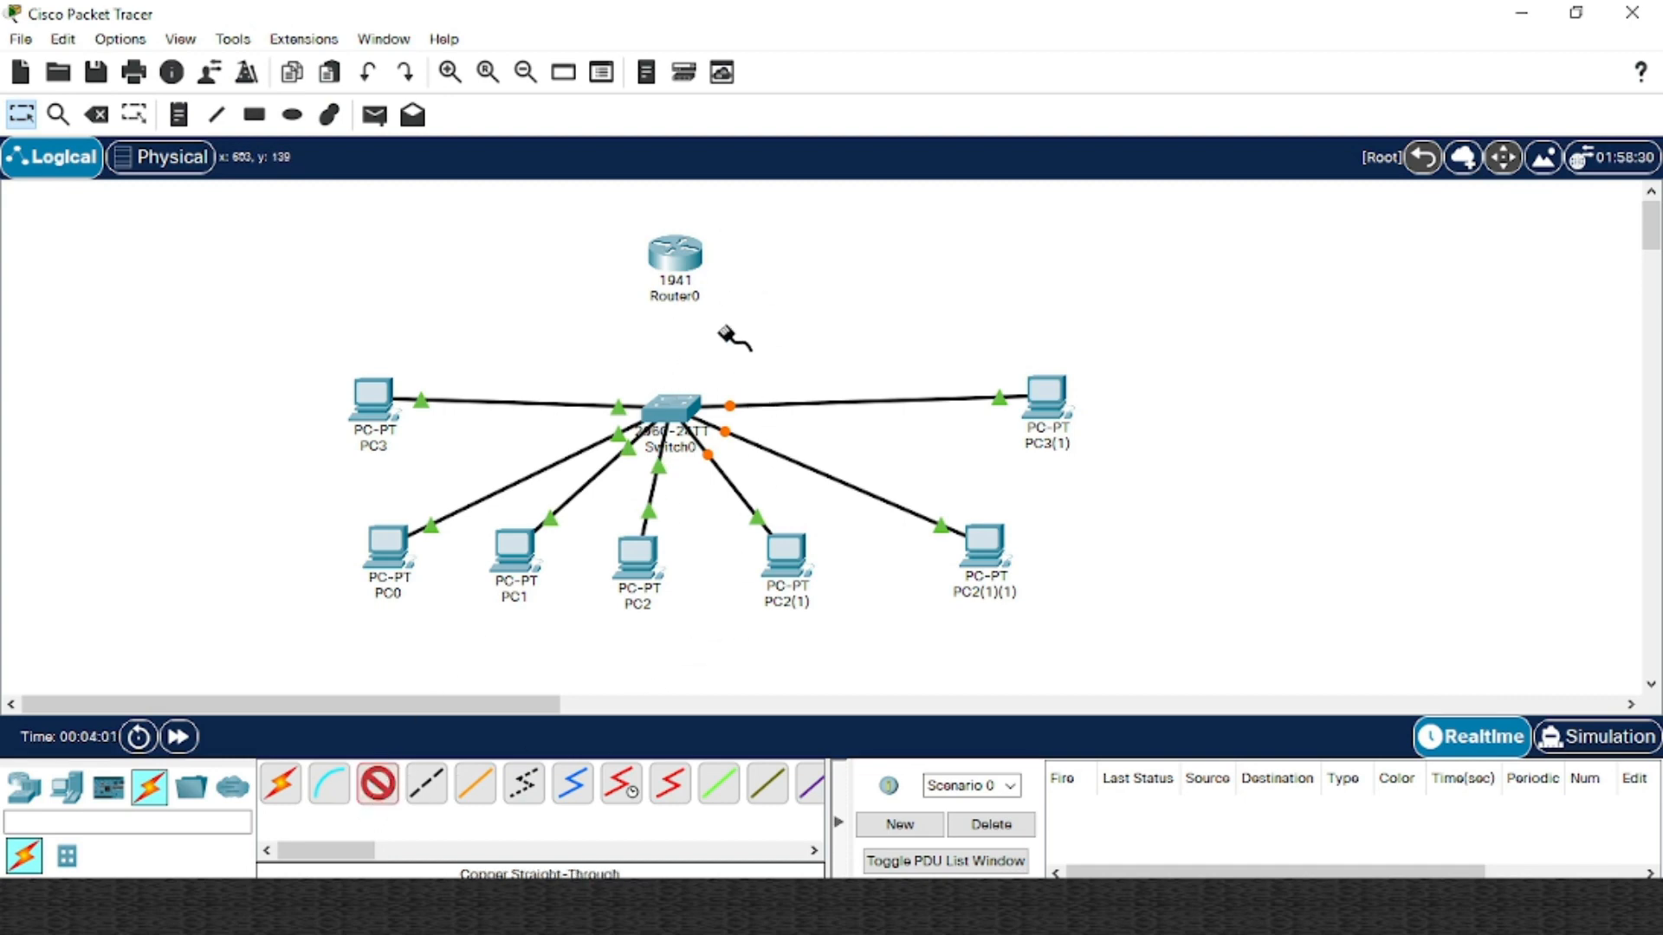
{"action": "left_click", "coordinate": [689, 269]}
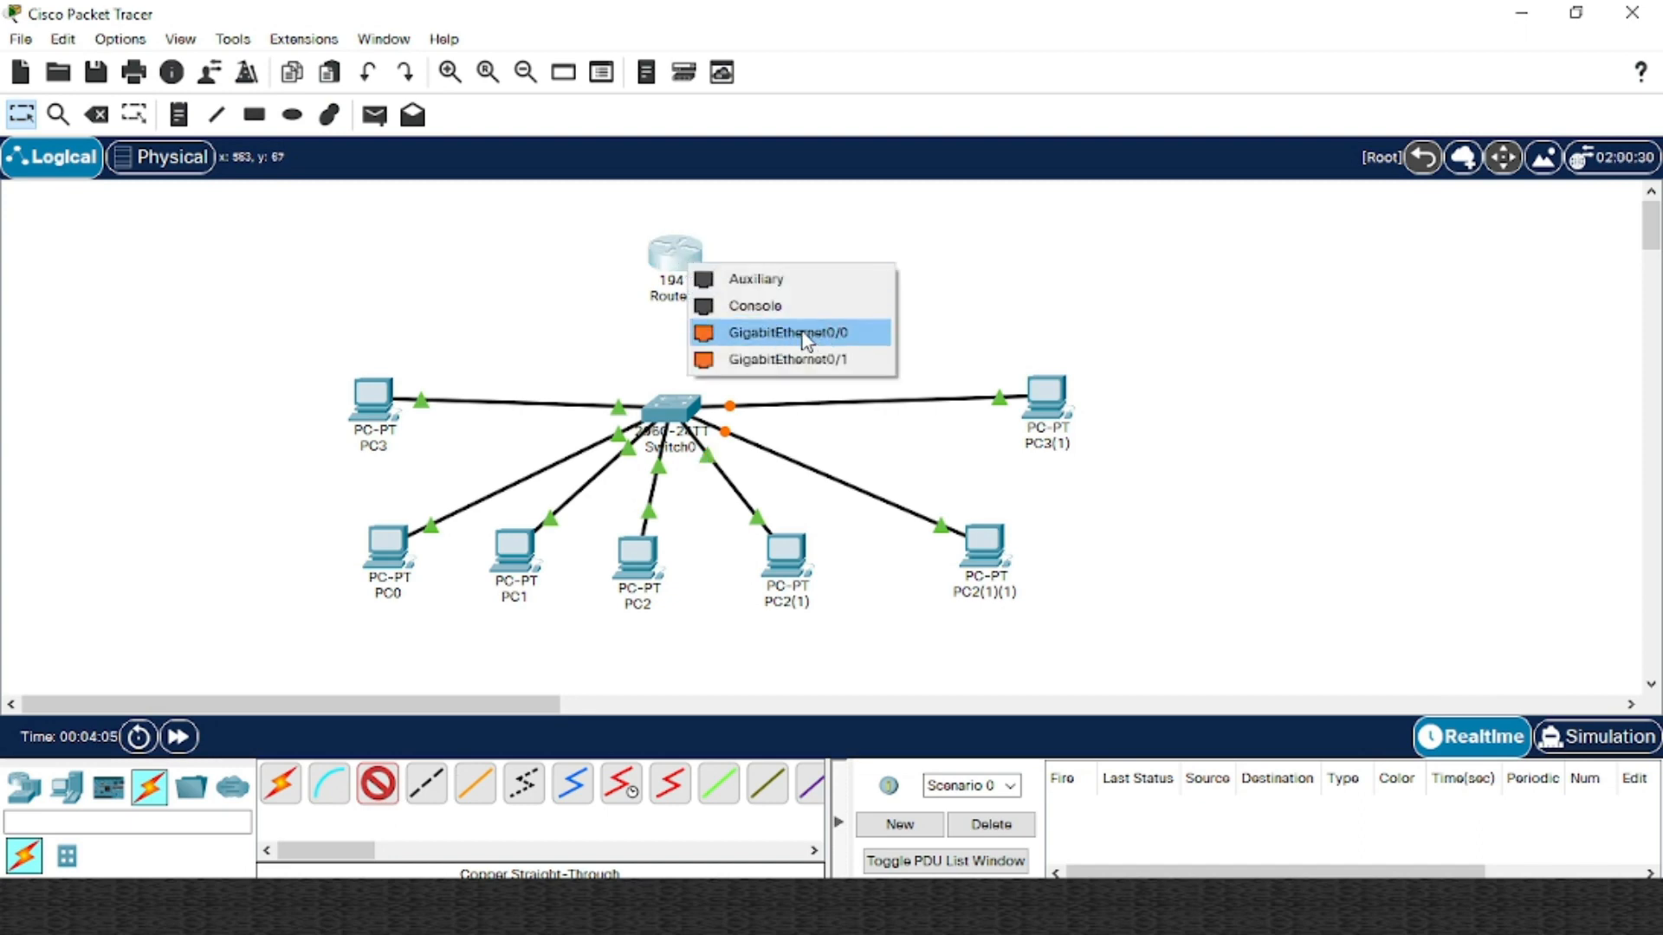
{"action": "left_click", "coordinate": [827, 282]}
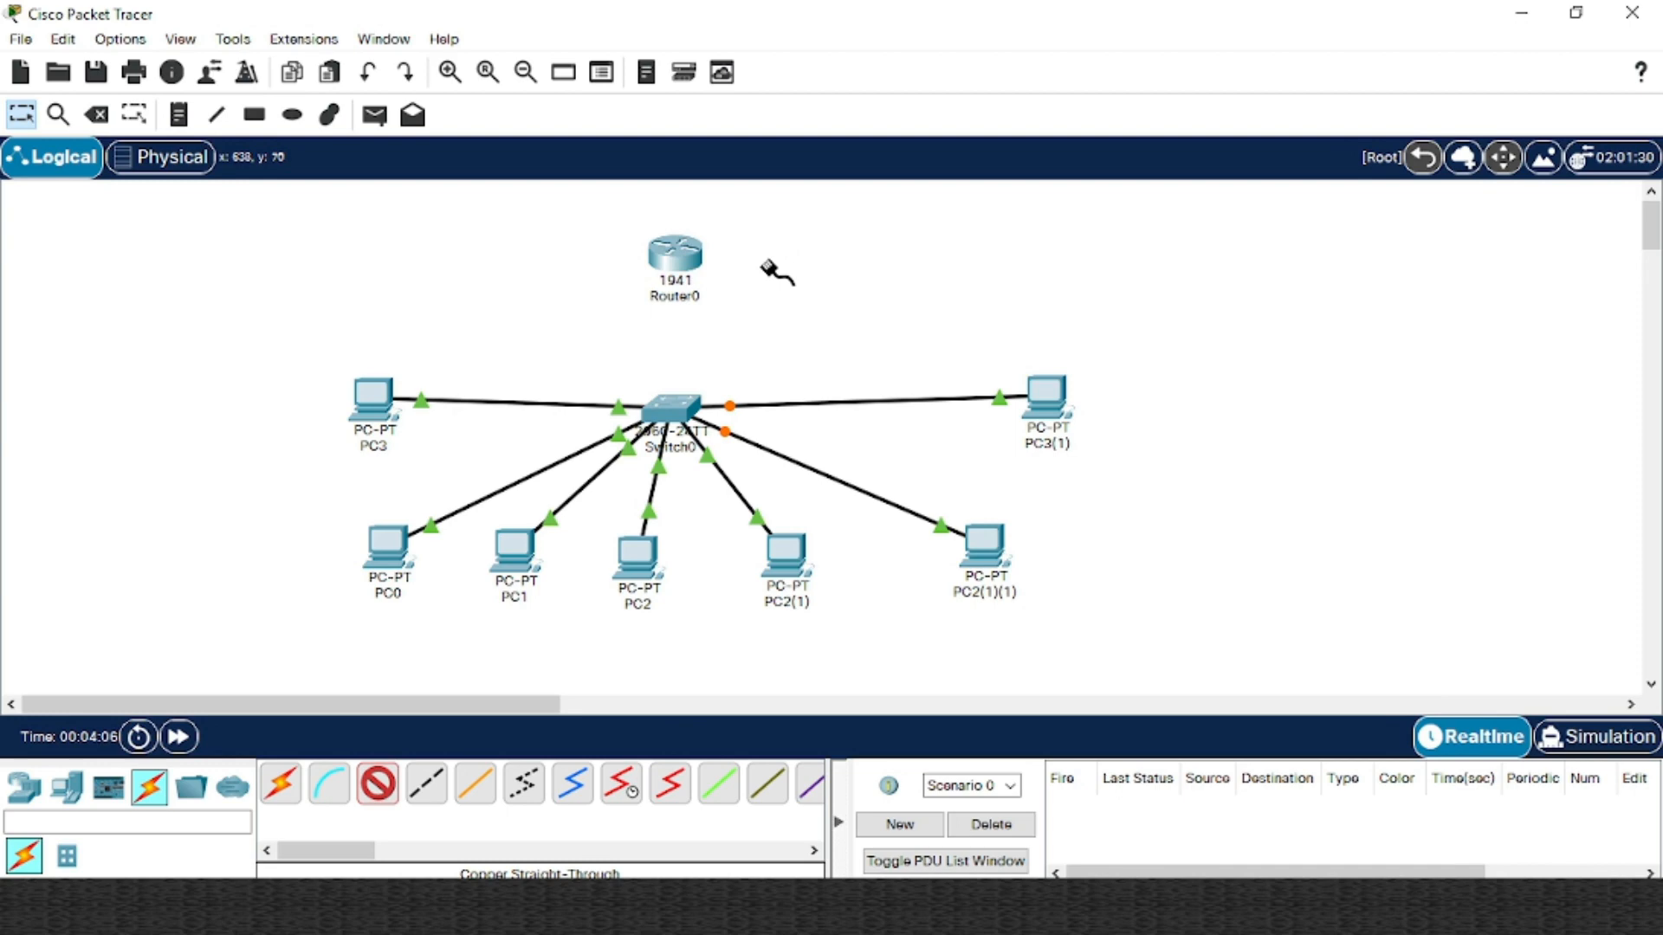
{"action": "left_click", "coordinate": [690, 260]}
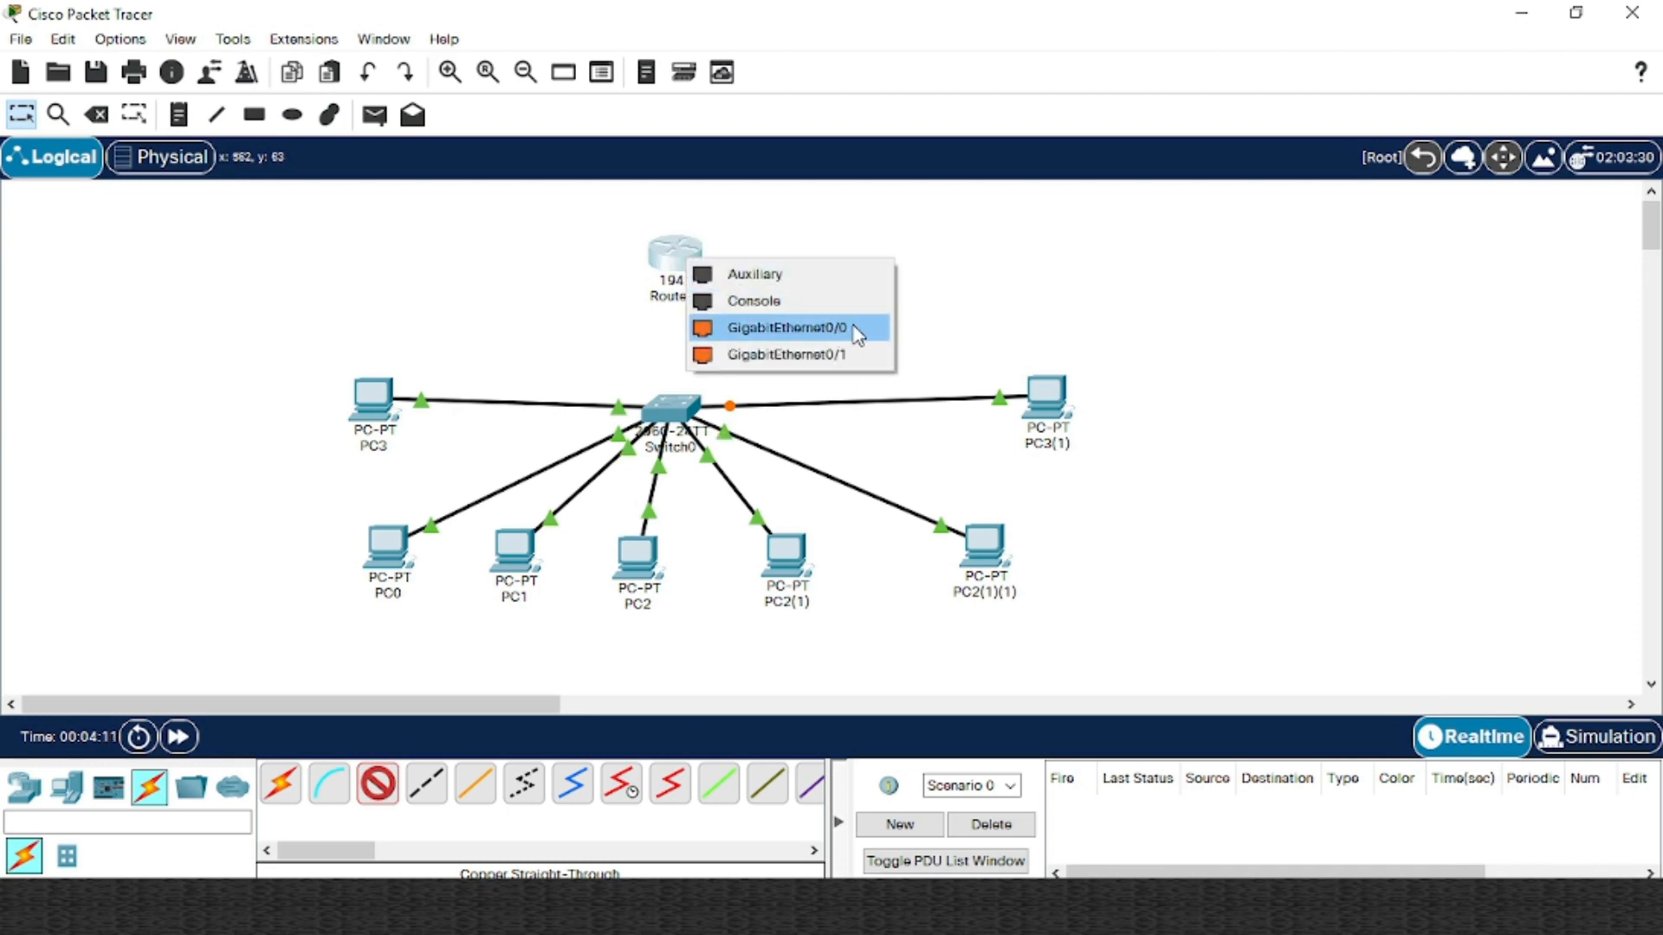
{"action": "left_click", "coordinate": [786, 332]}
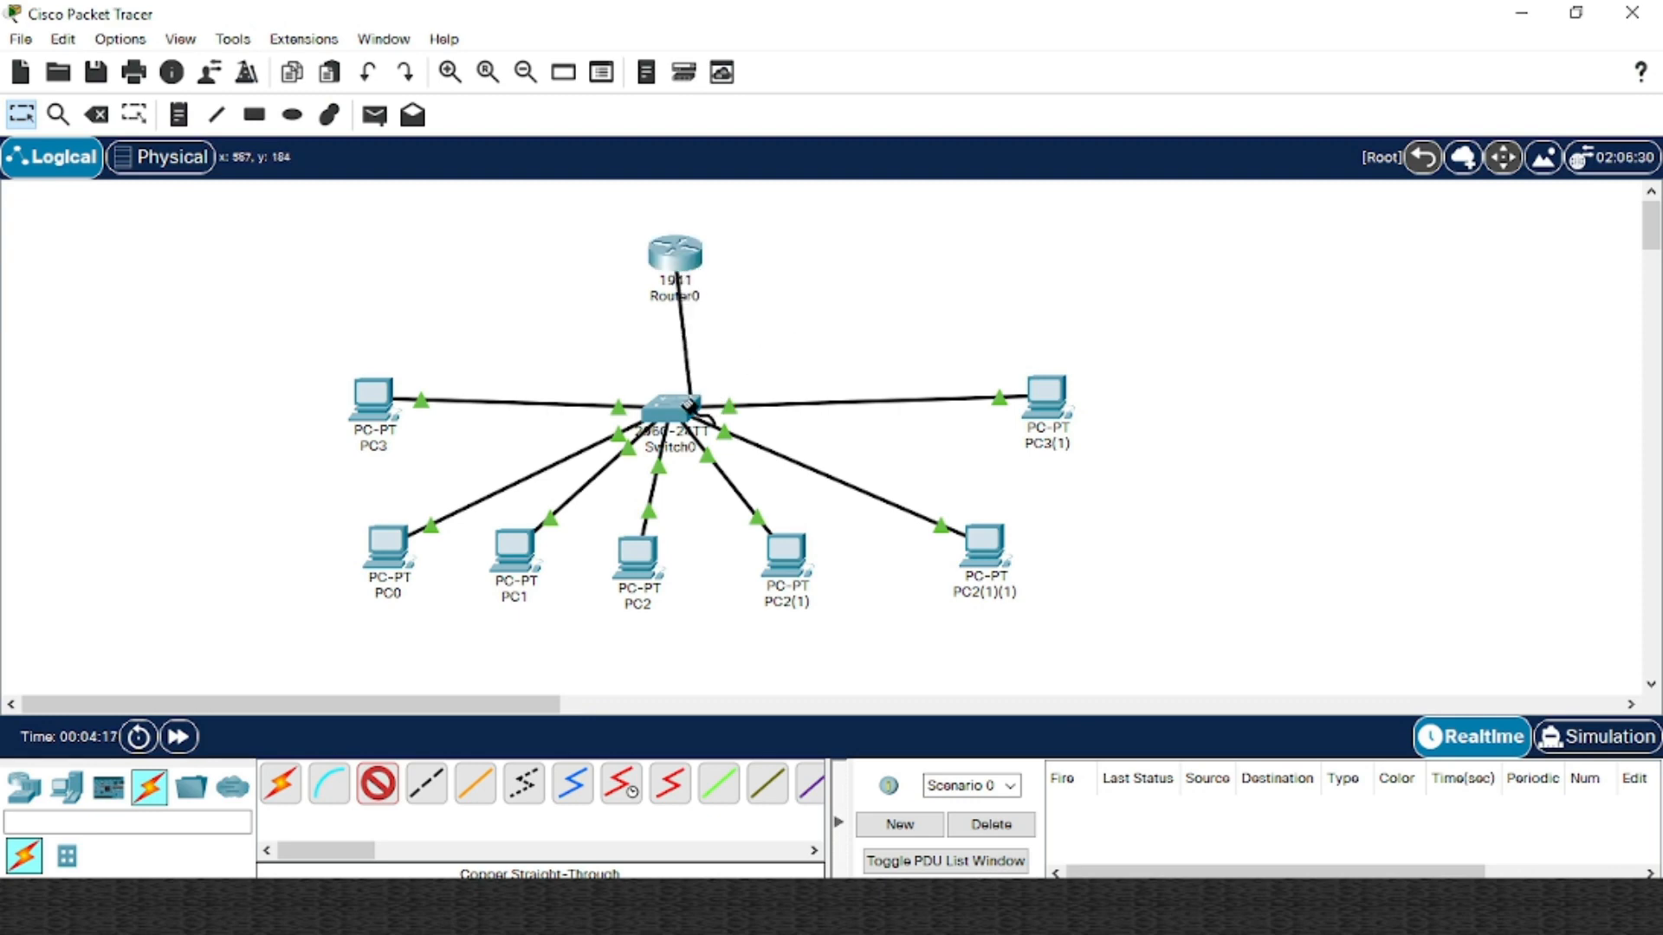
{"action": "left_click", "coordinate": [673, 408]}
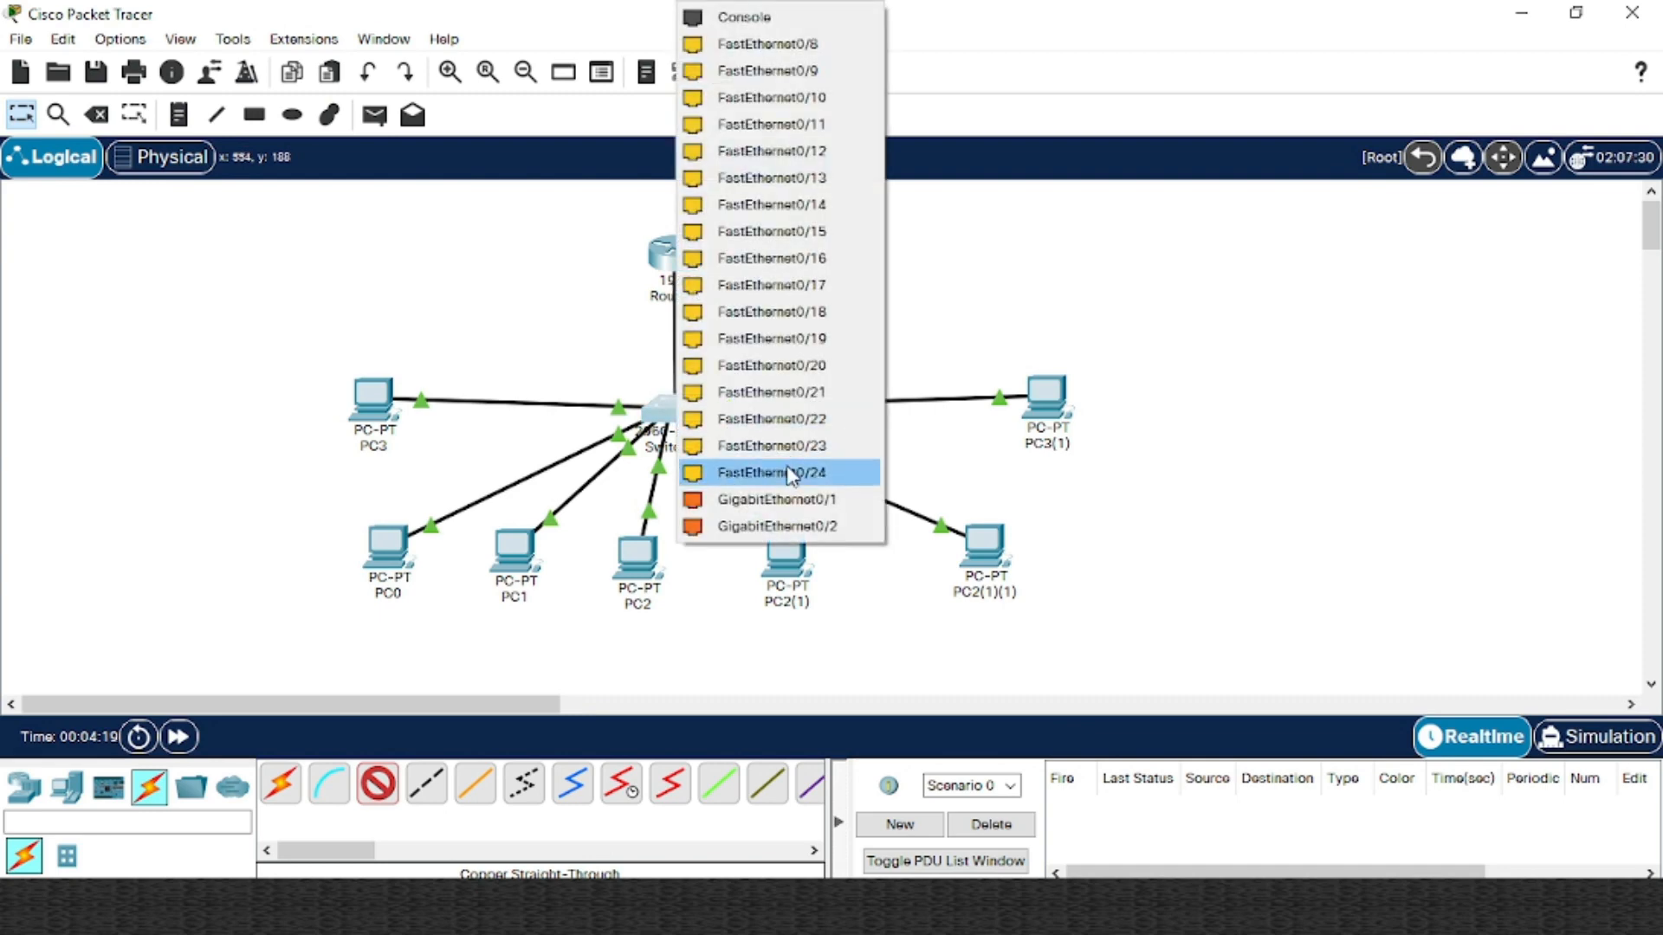
{"action": "left_click", "coordinate": [831, 500]}
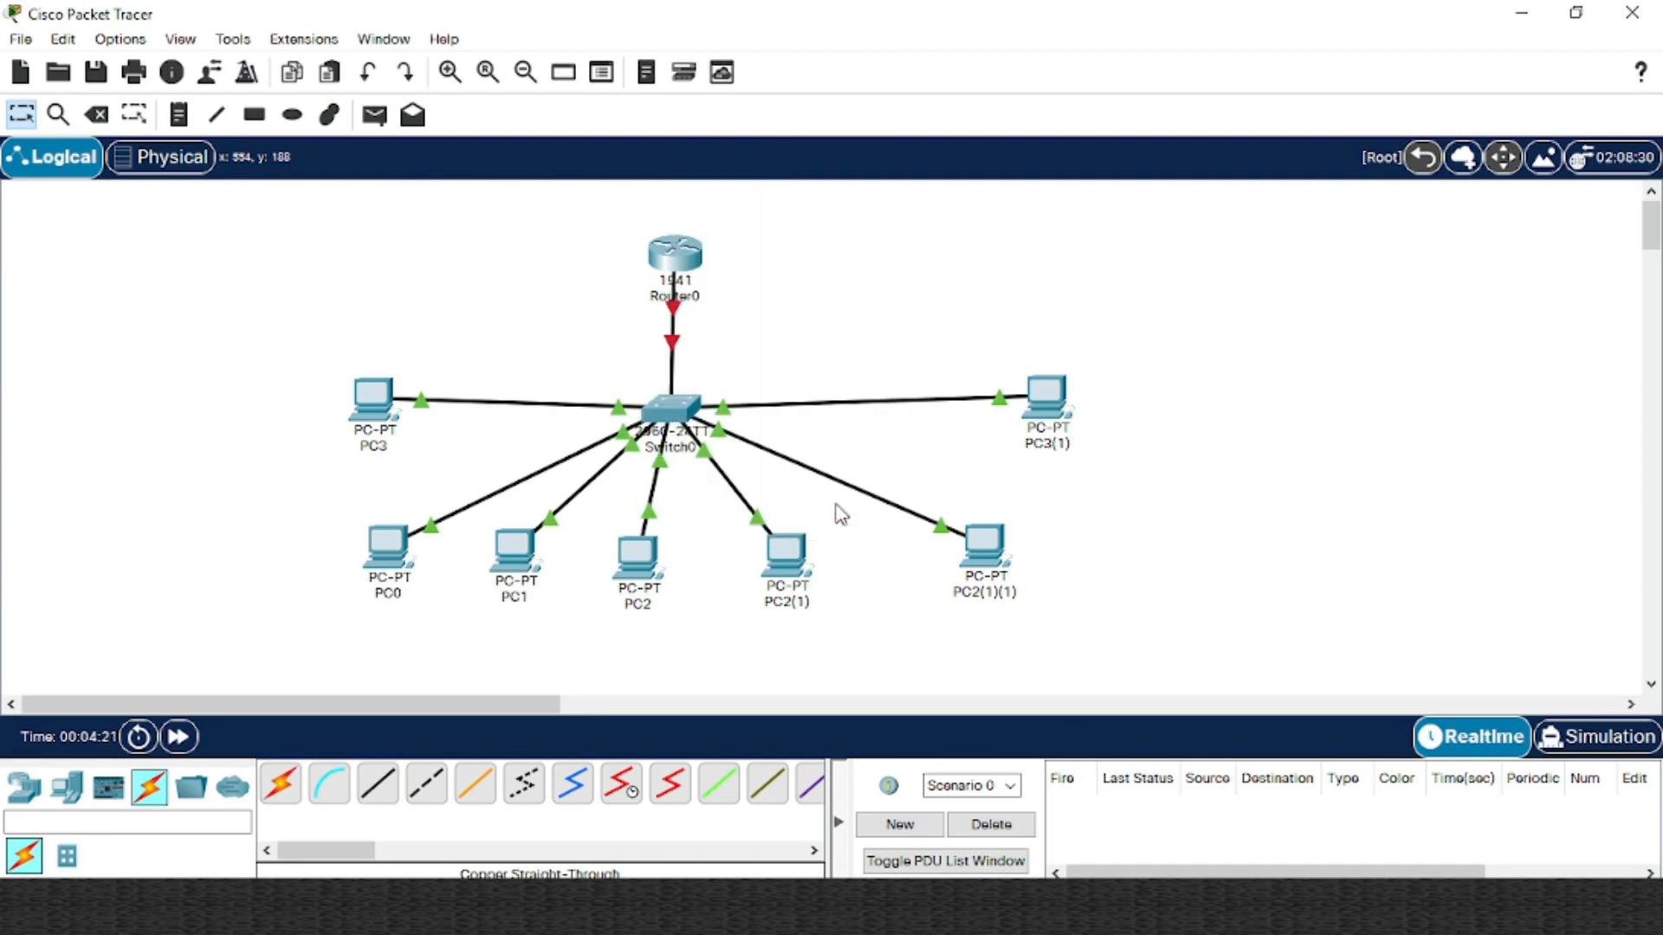
{"action": "left_click_drag", "start_coordinate": [693, 269], "coordinate": [683, 257]}
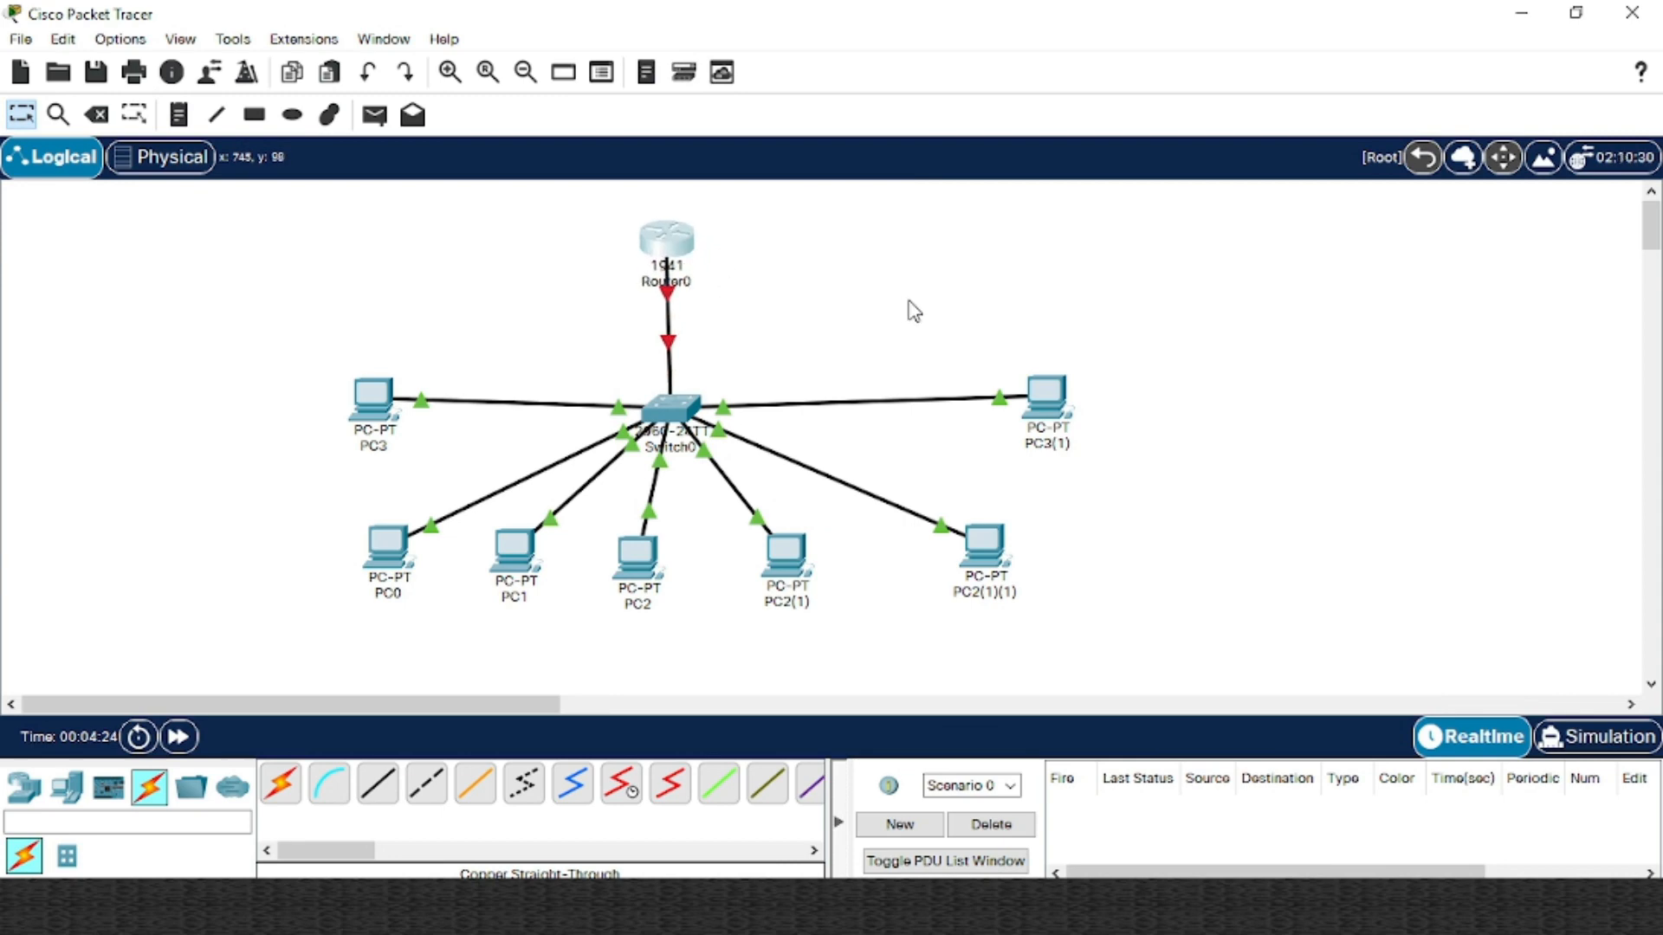
Move PC3(1) and PC2(1)(1) left toward Switch0 and nudge Router0 slightly up and right
{"action": "left_click_drag", "start_coordinate": [1179, 592], "coordinate": [942, 346]}
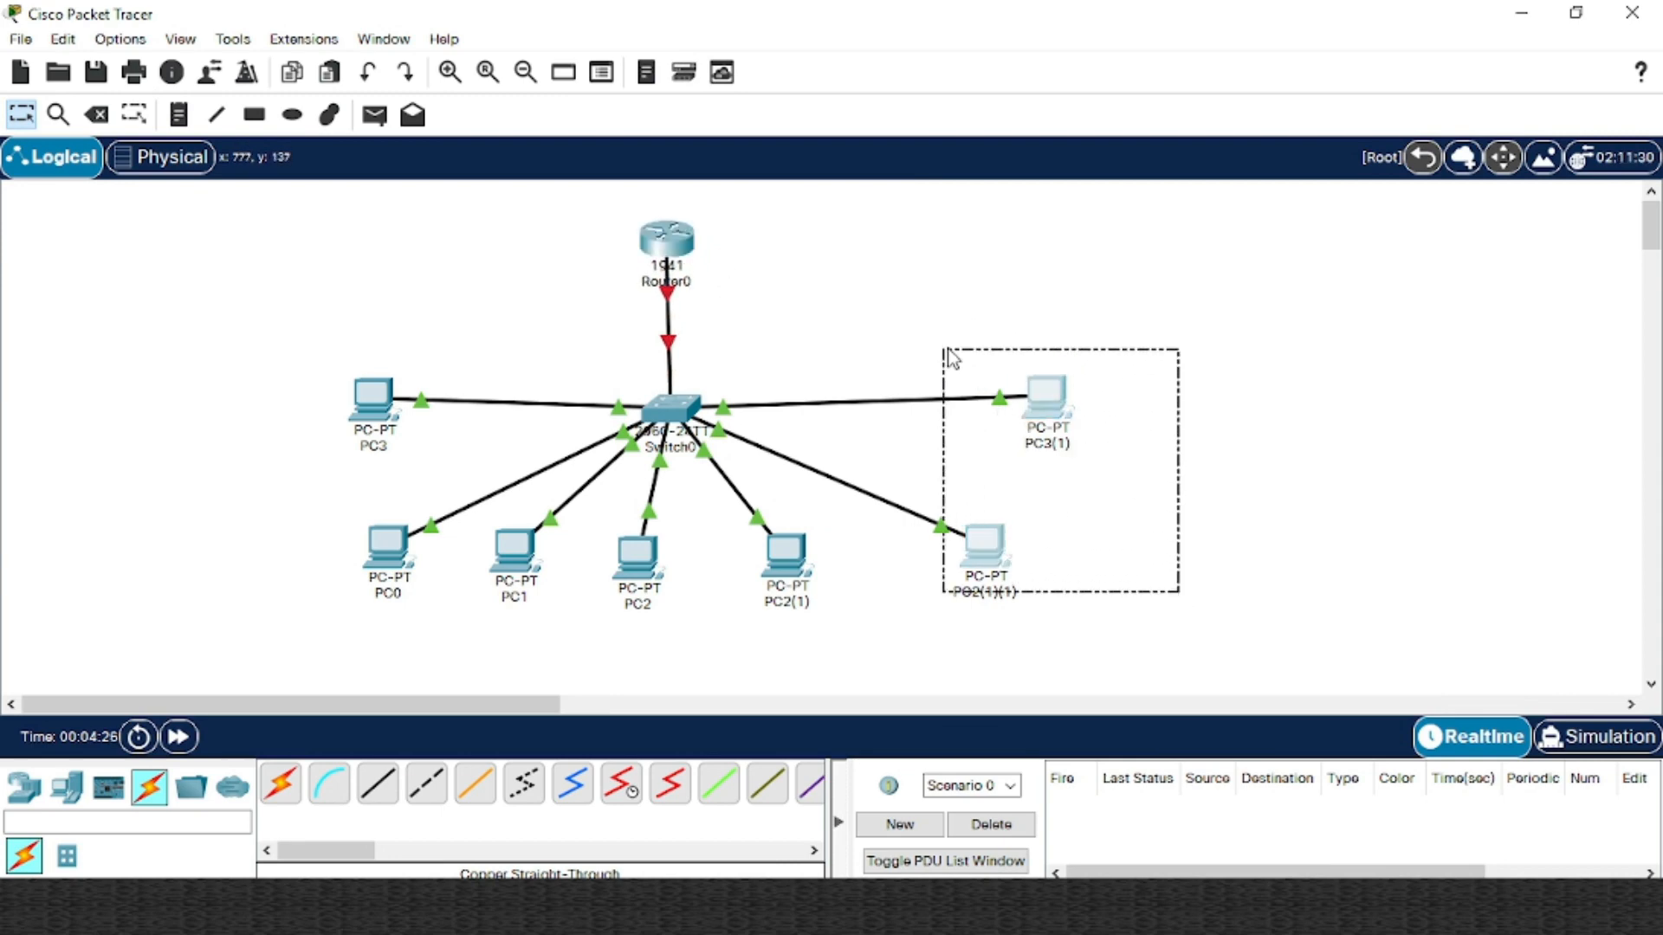
{"action": "left_click_drag", "start_coordinate": [1059, 400], "coordinate": [1019, 401]}
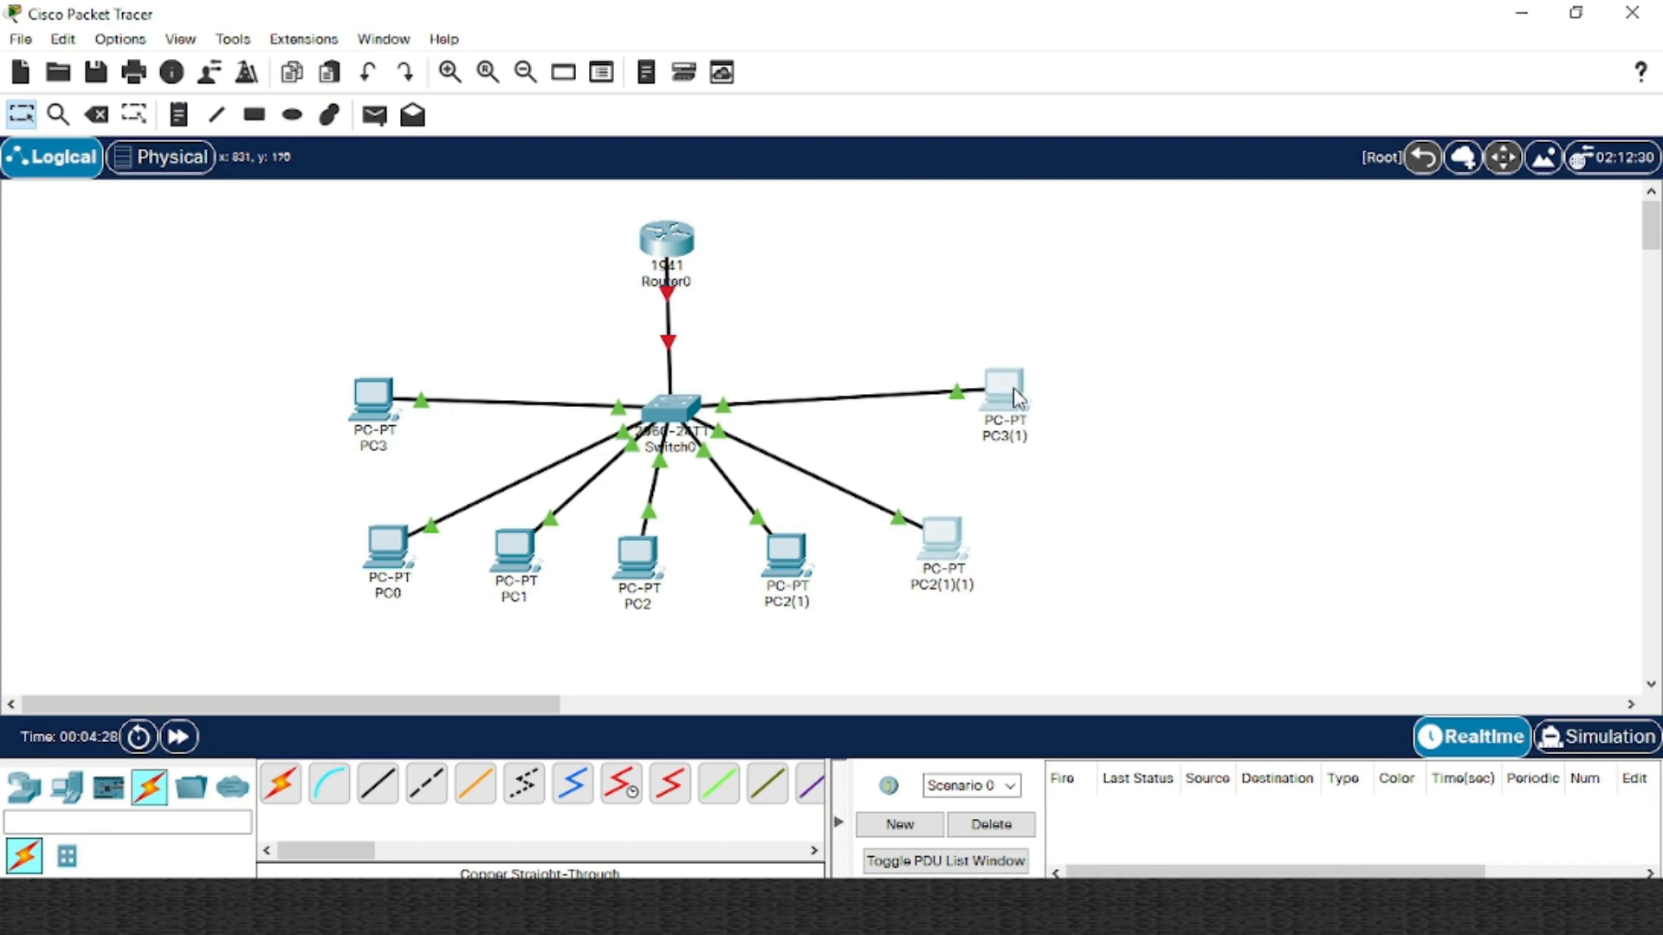
{"action": "left_click", "coordinate": [1126, 447]}
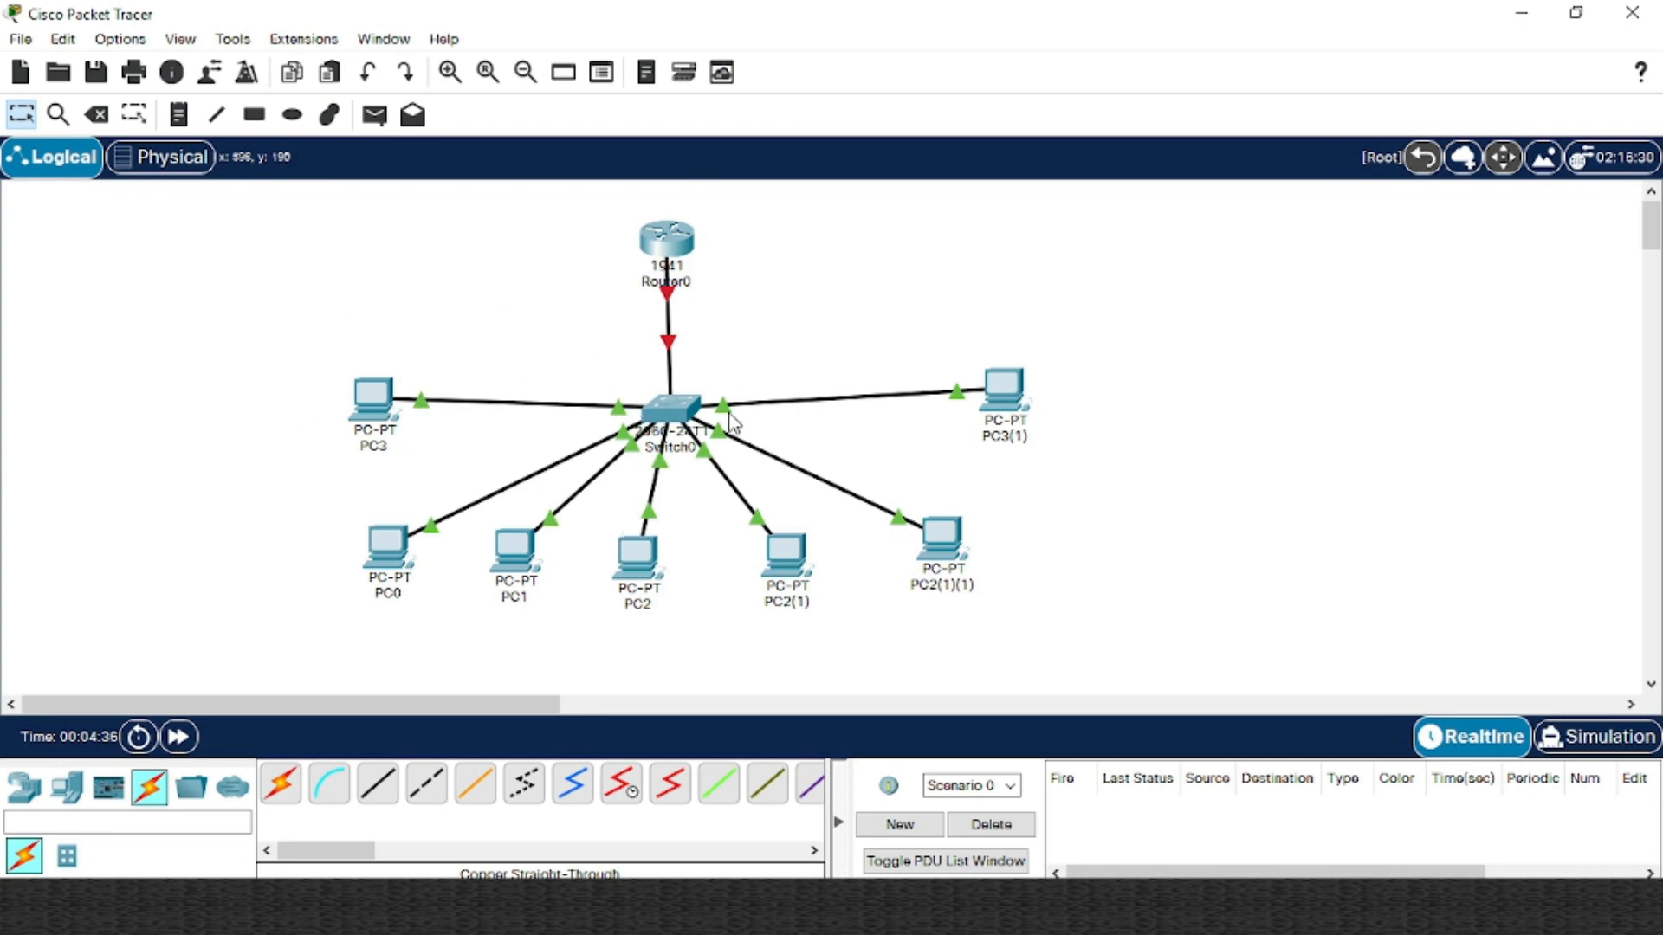
{"action": "left_click_drag", "start_coordinate": [667, 239], "coordinate": [673, 235]}
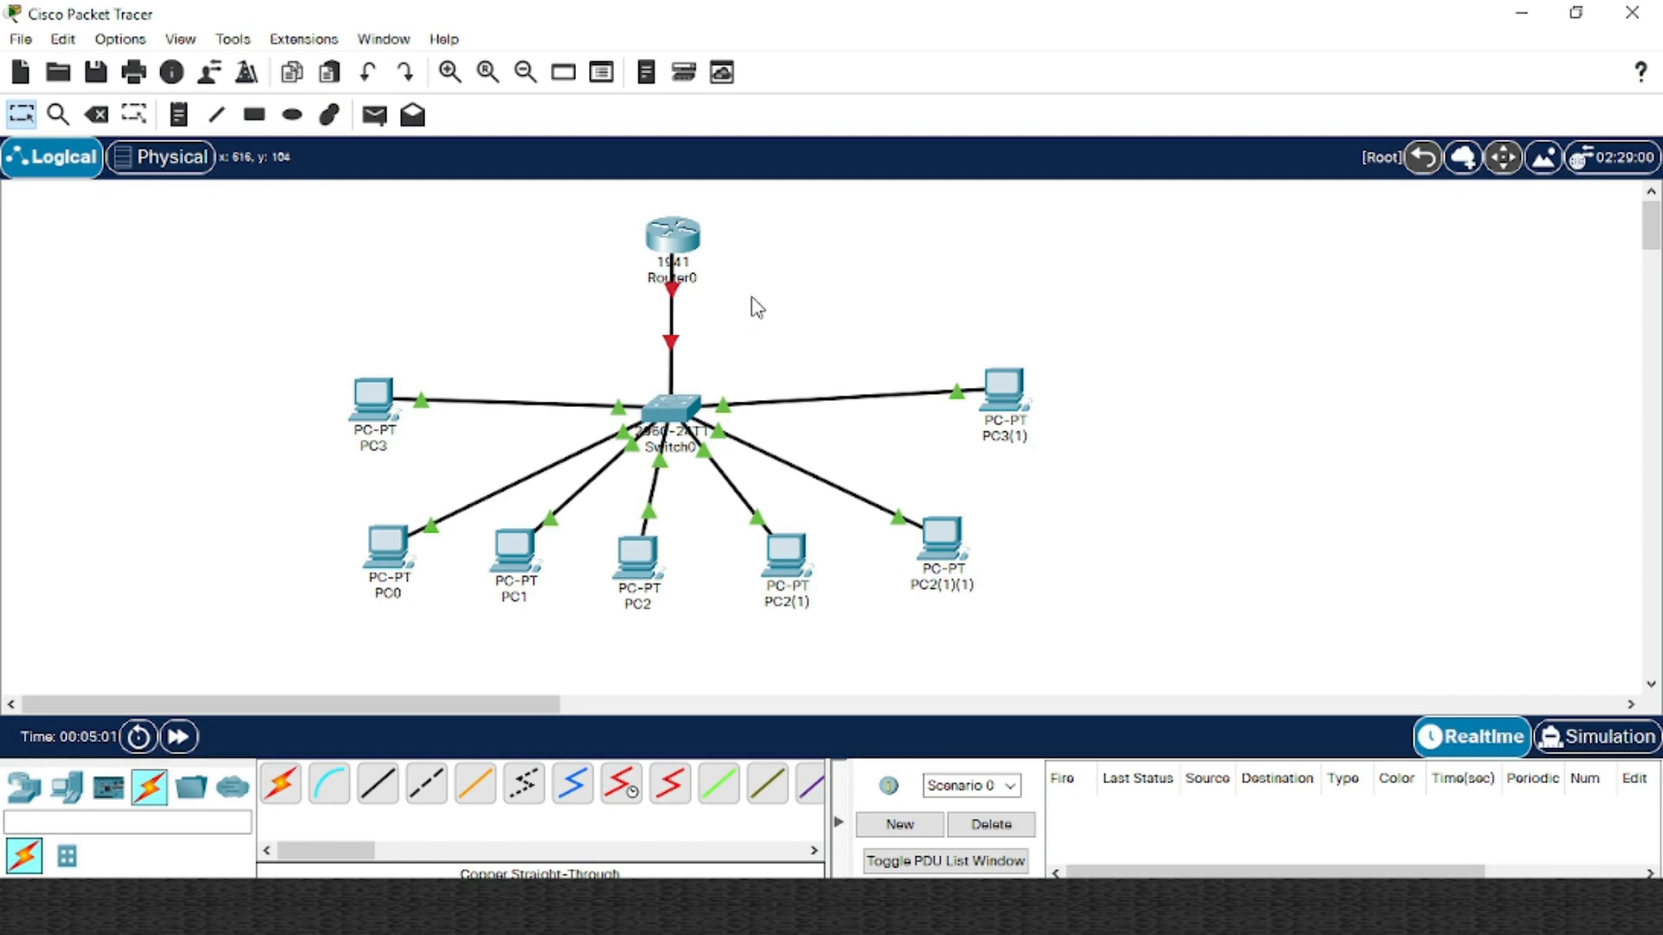
{"action": "left_click_drag", "start_coordinate": [189, 207], "coordinate": [1198, 598]}
{"action": "left_click", "coordinate": [379, 403]}
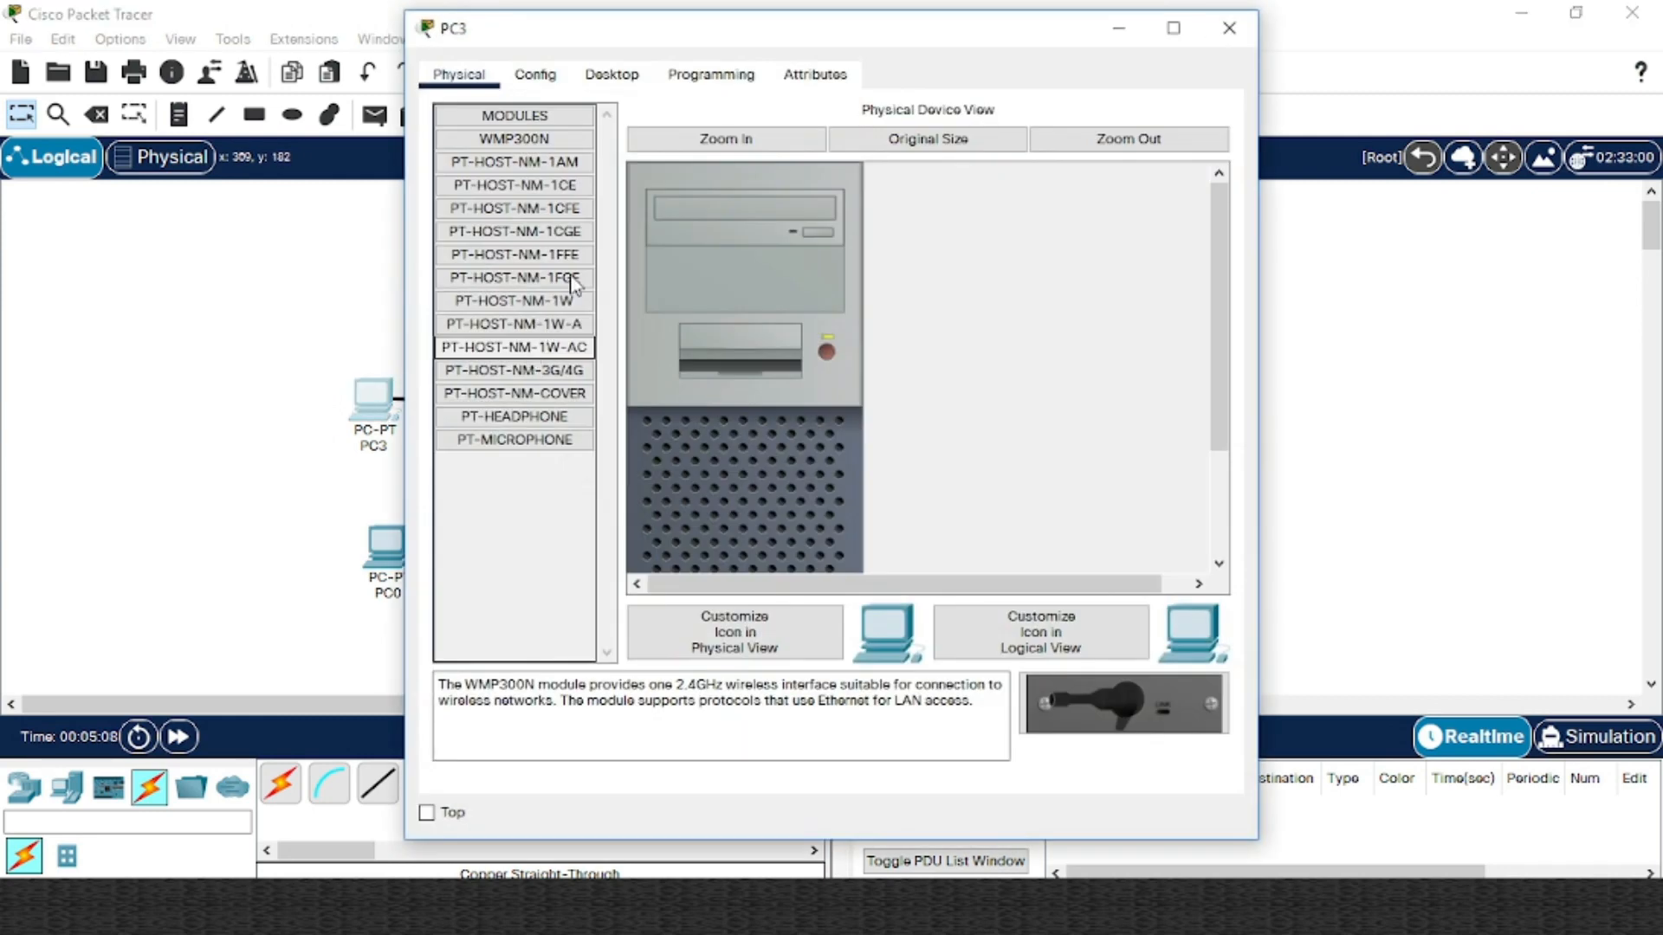
{"action": "left_click", "coordinate": [611, 74]}
{"action": "left_click", "coordinate": [526, 232]}
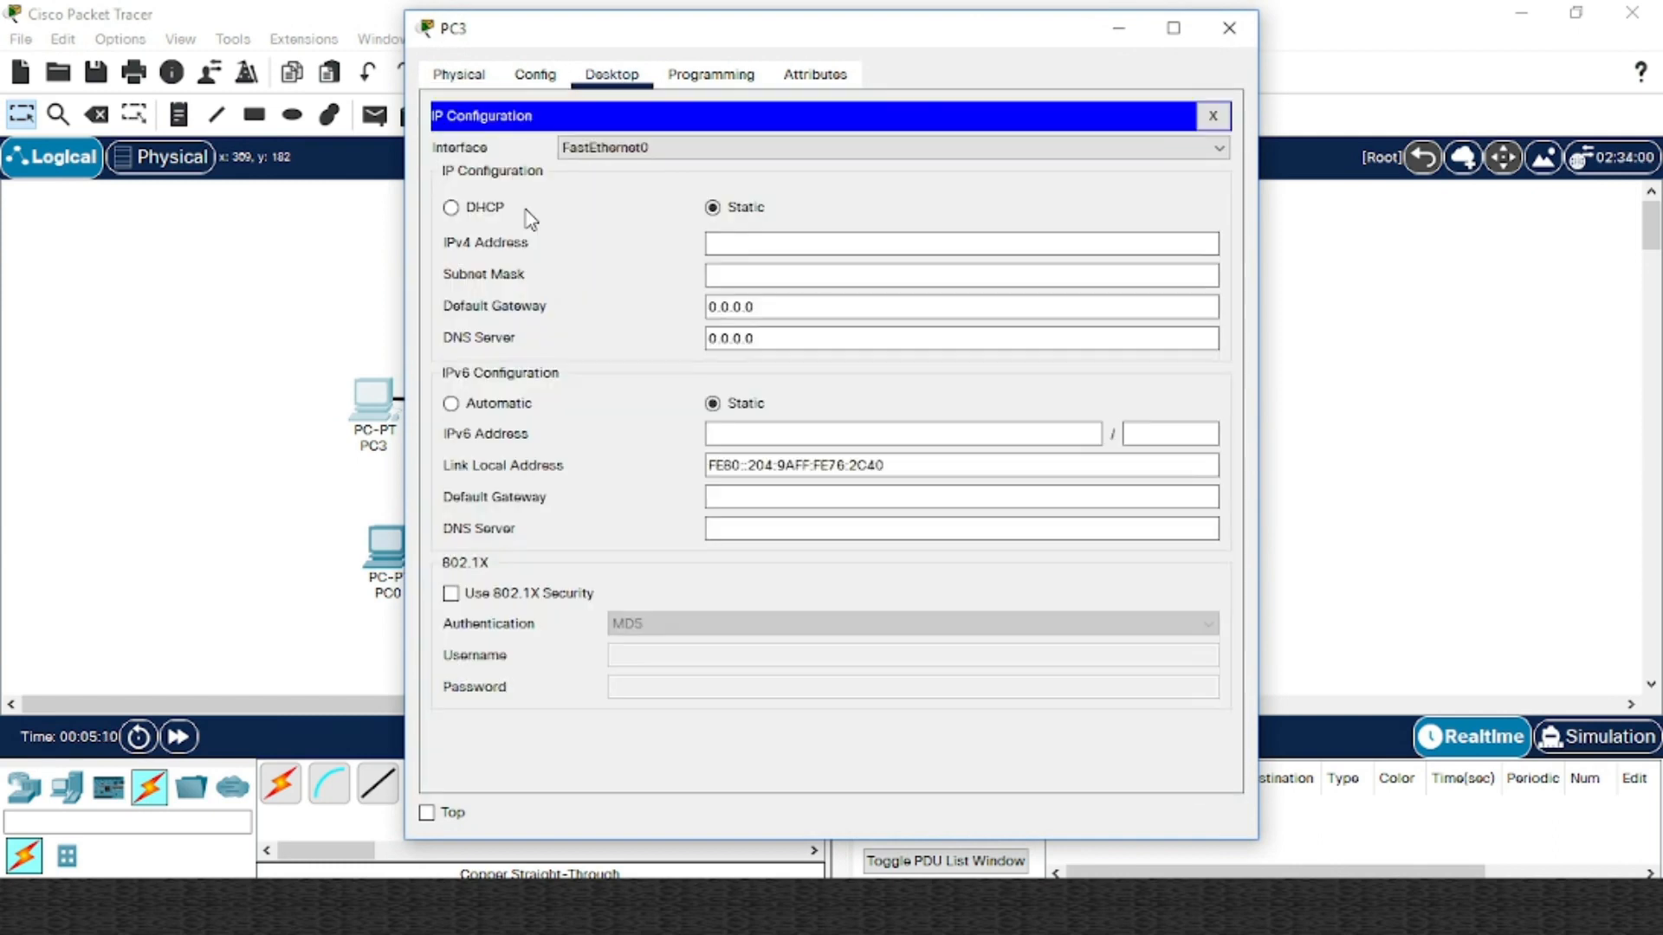
{"action": "left_click", "coordinate": [736, 244]}
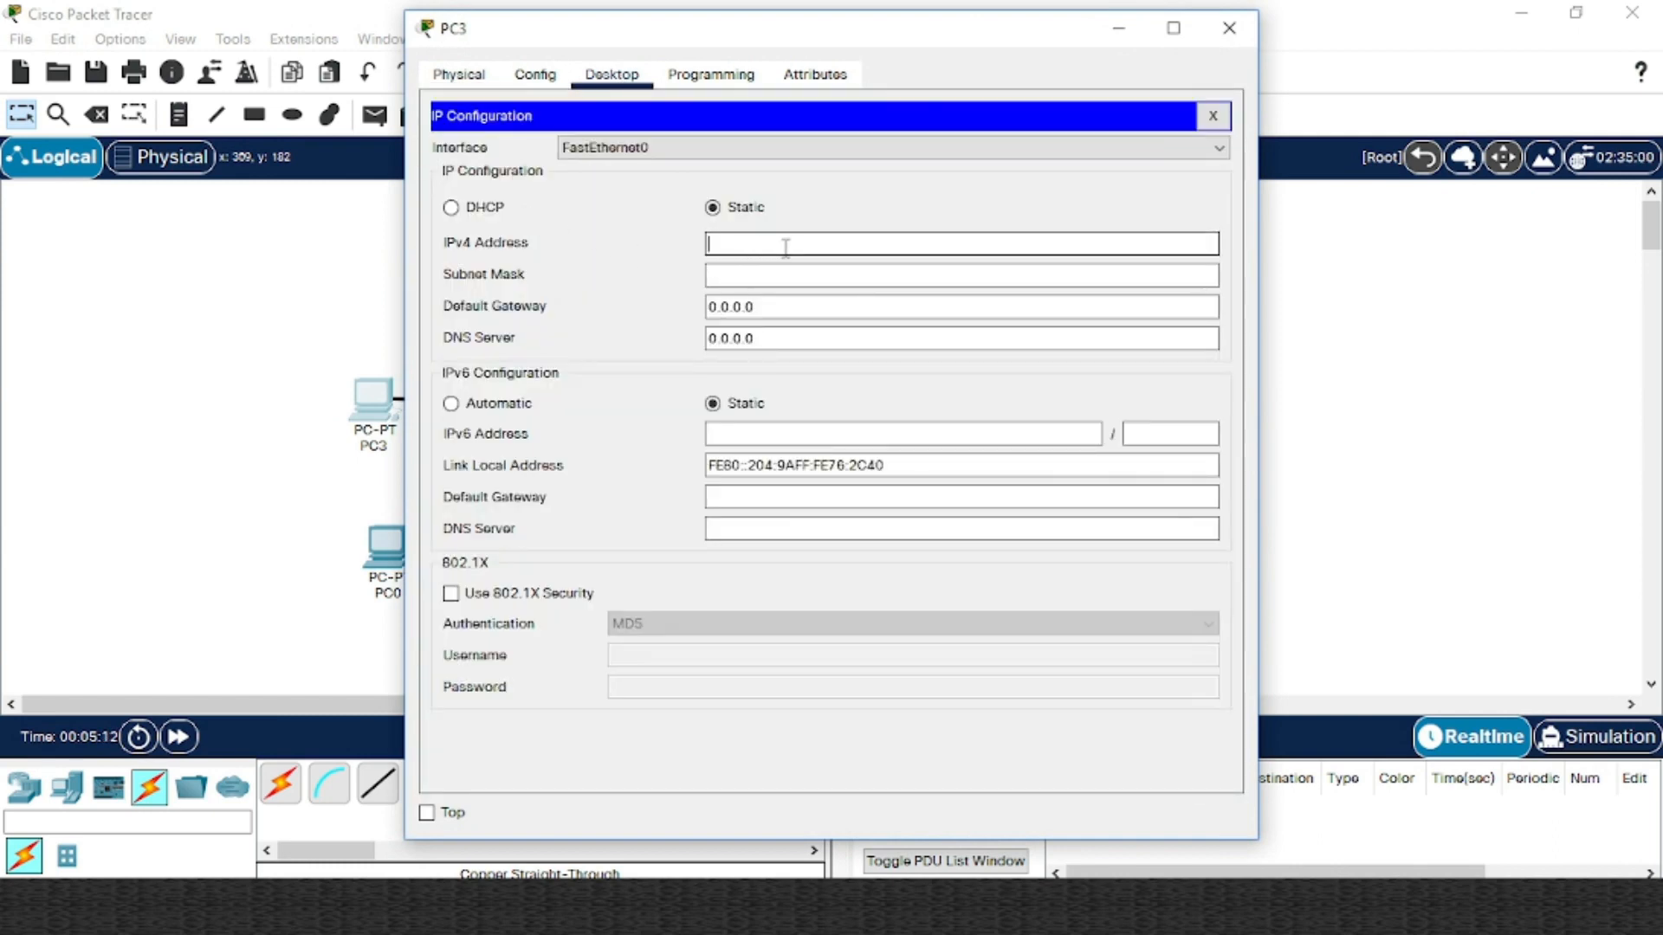
{"action": "type", "text": "192.168.1.1"}
{"action": "left_click", "coordinate": [780, 268]}
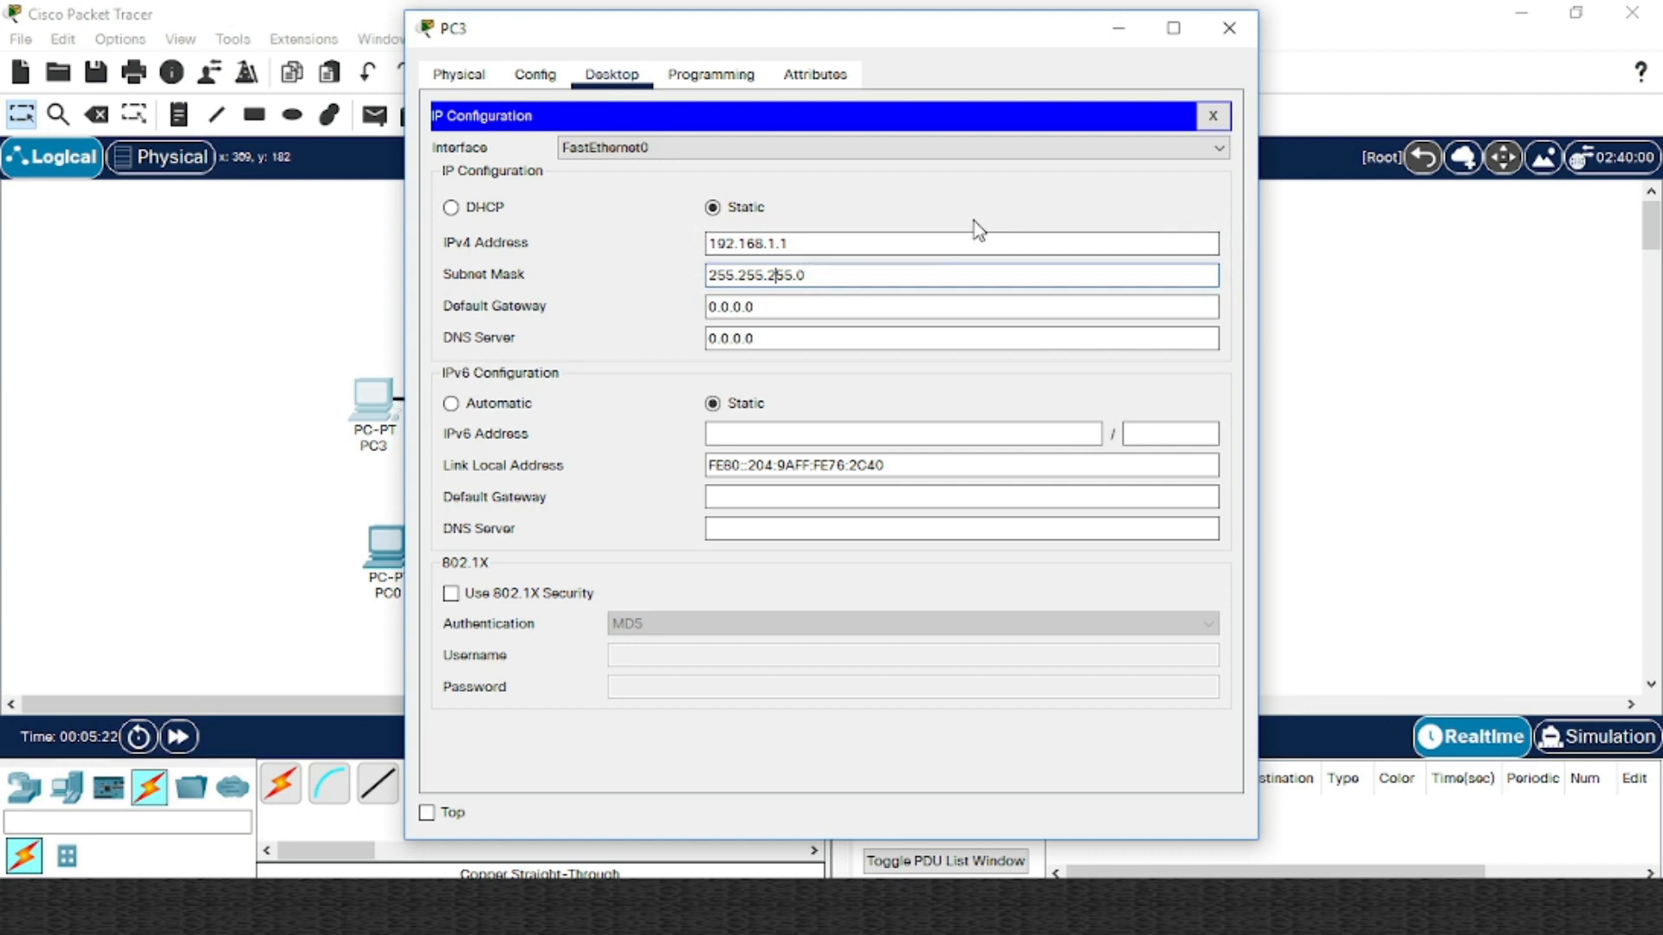
{"action": "left_click", "coordinate": [1234, 37]}
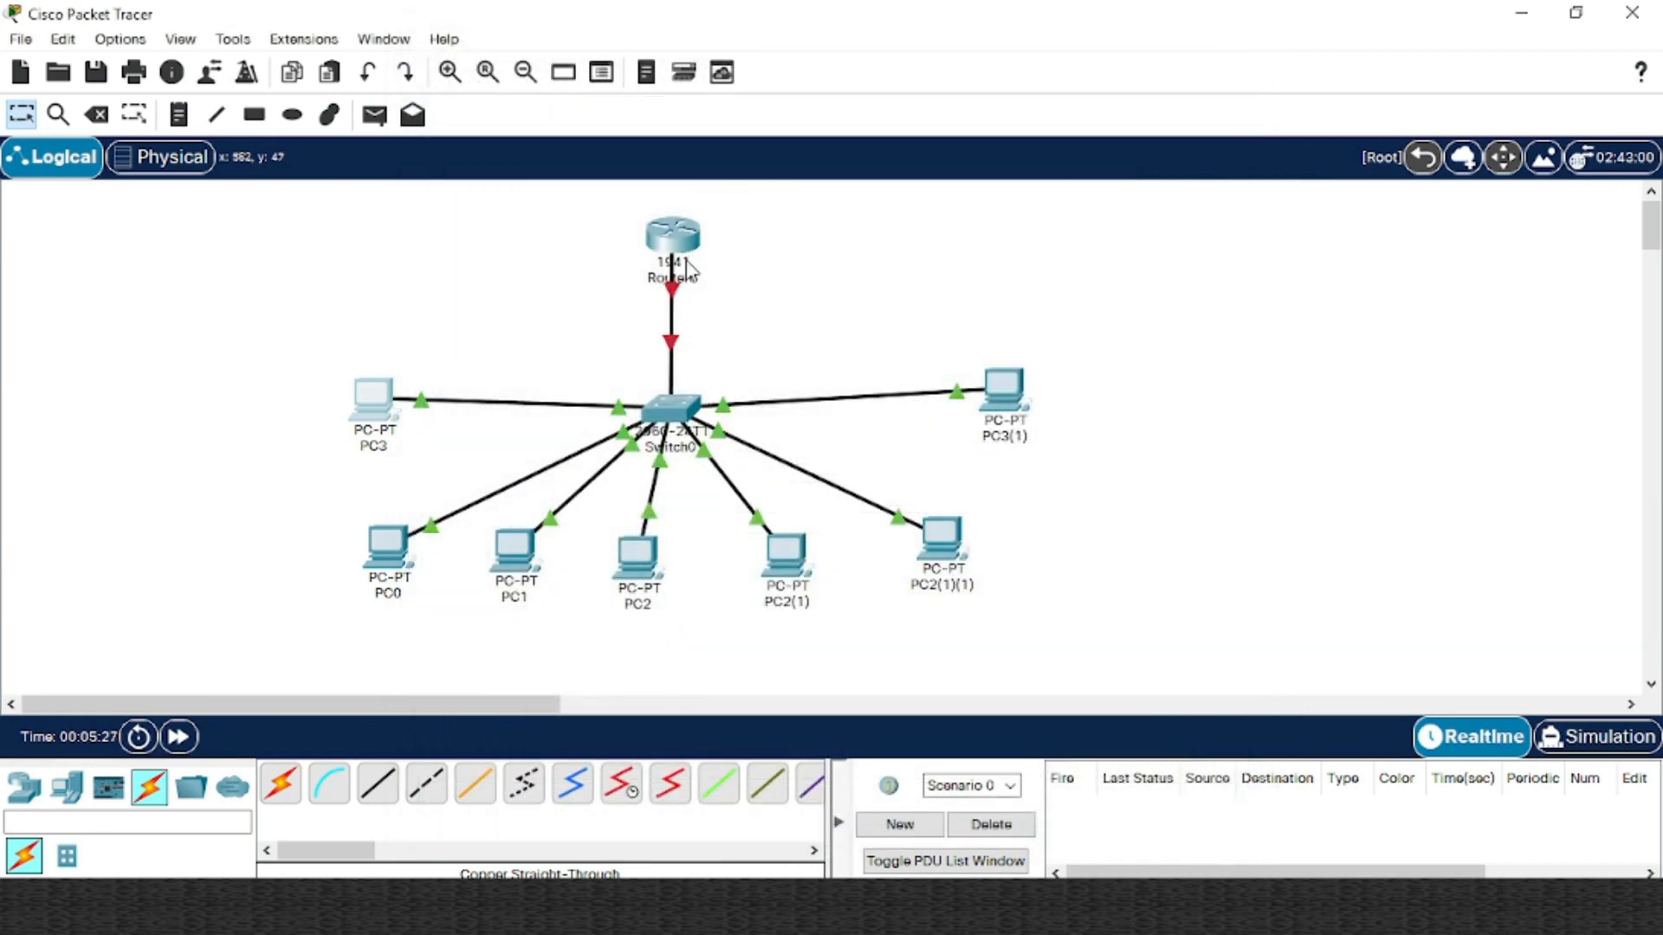
{"action": "left_click", "coordinate": [688, 405]}
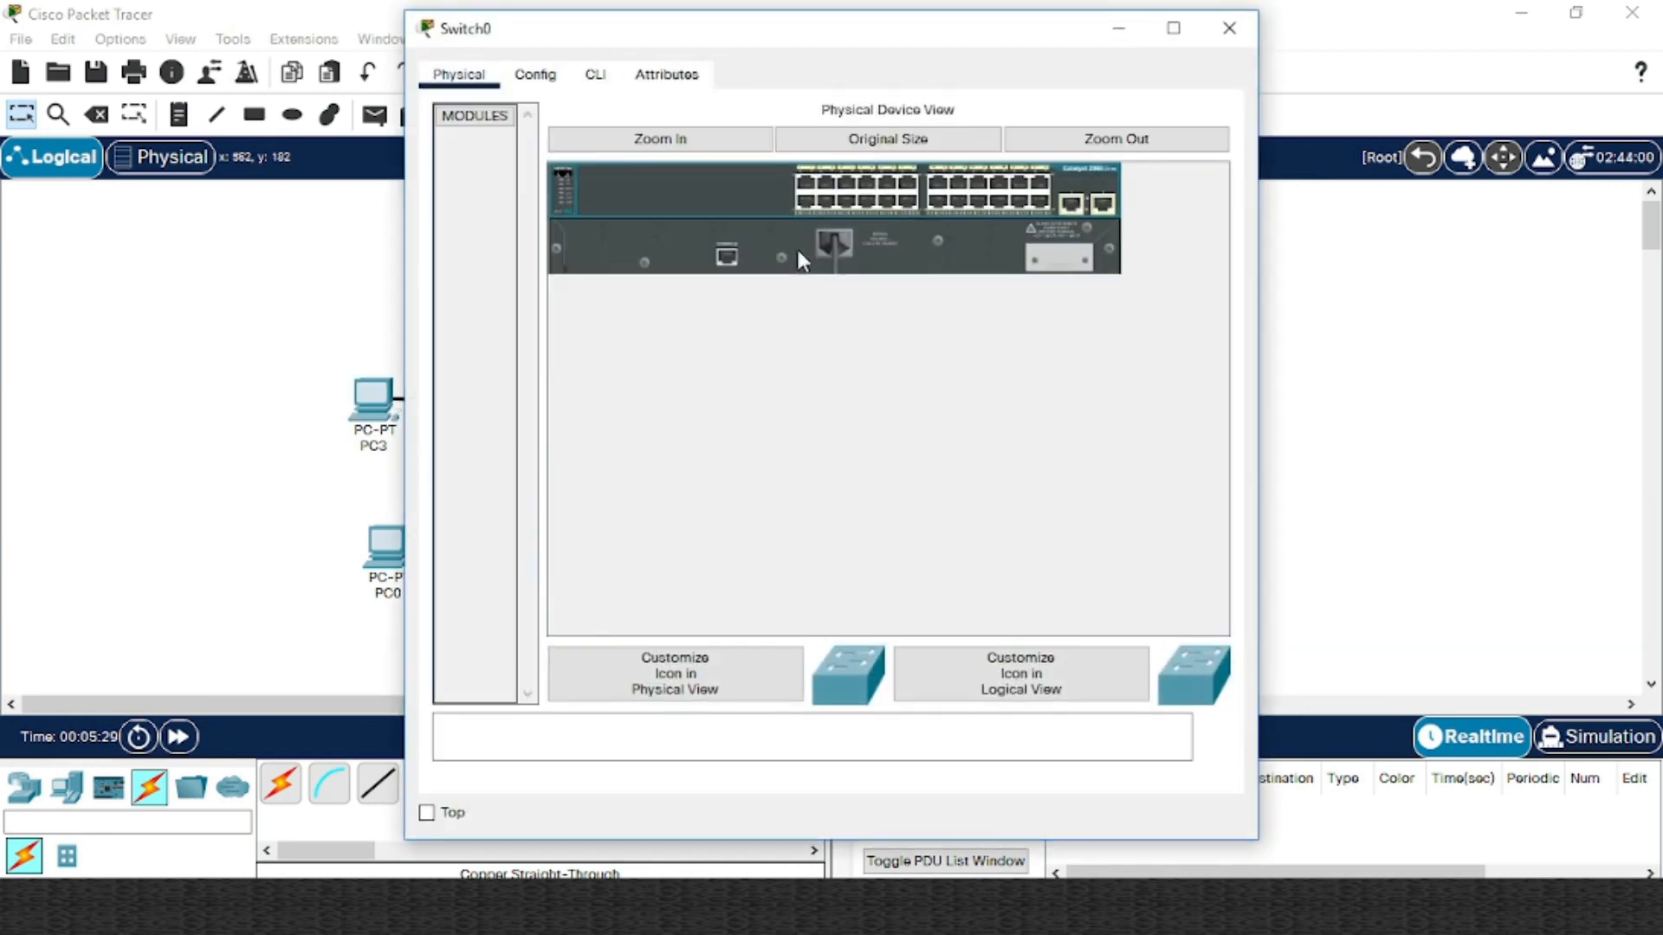
{"action": "left_click_drag", "start_coordinate": [865, 40], "coordinate": [1211, 29]}
{"action": "left_click", "coordinate": [869, 74]}
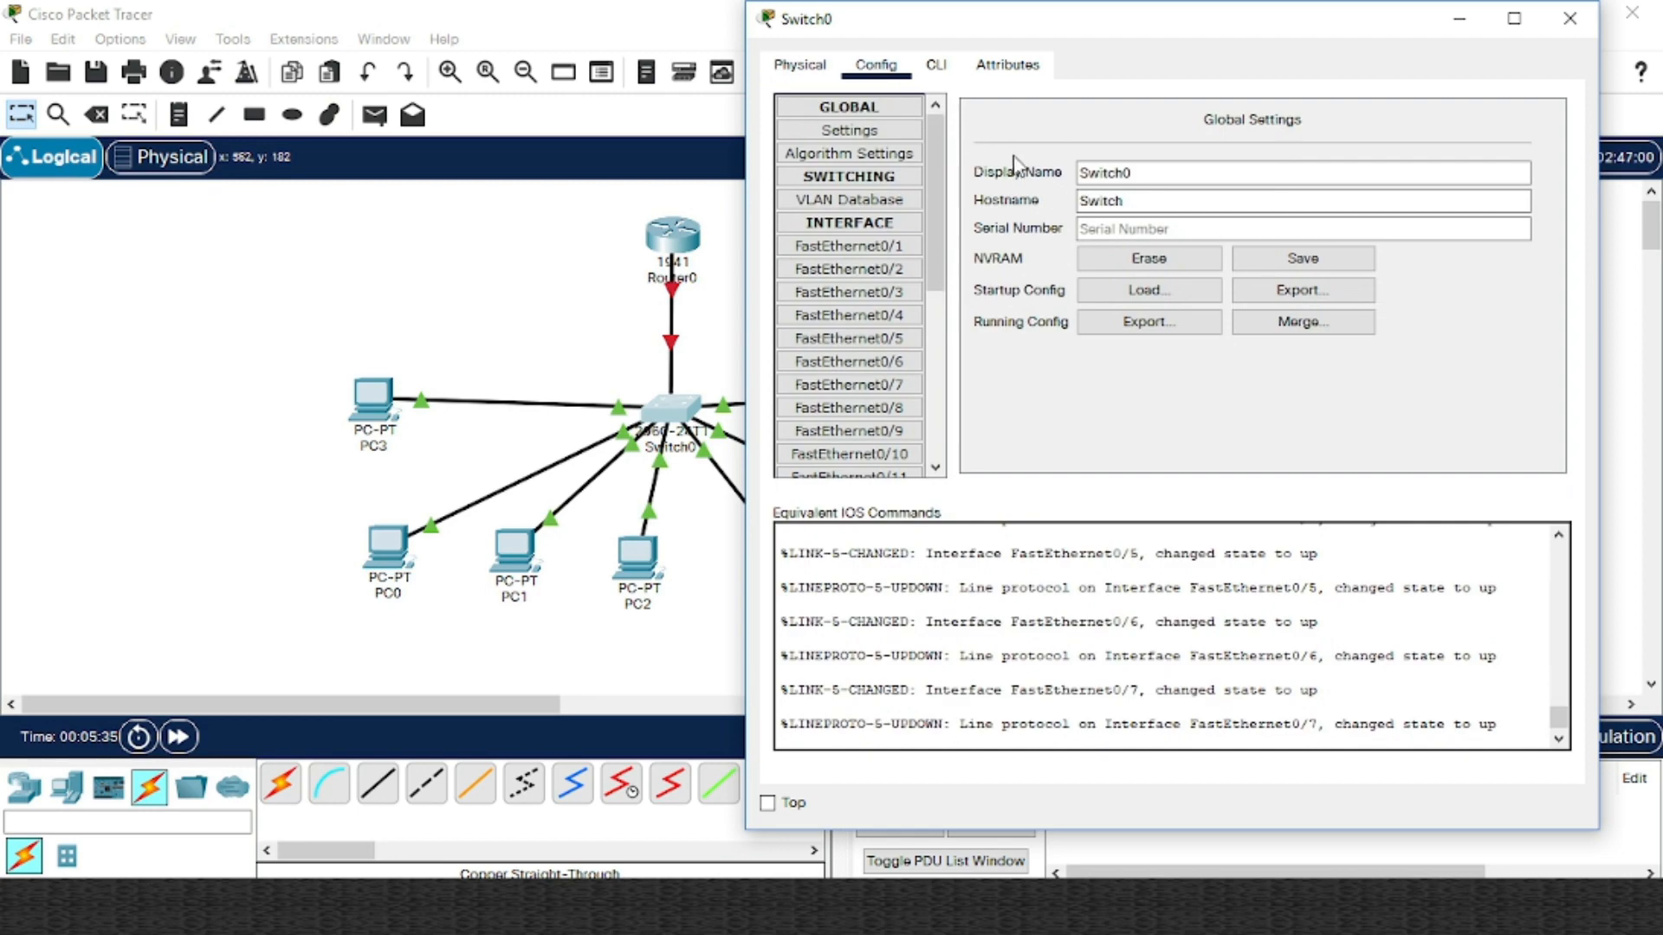
{"action": "left_click", "coordinate": [940, 68]}
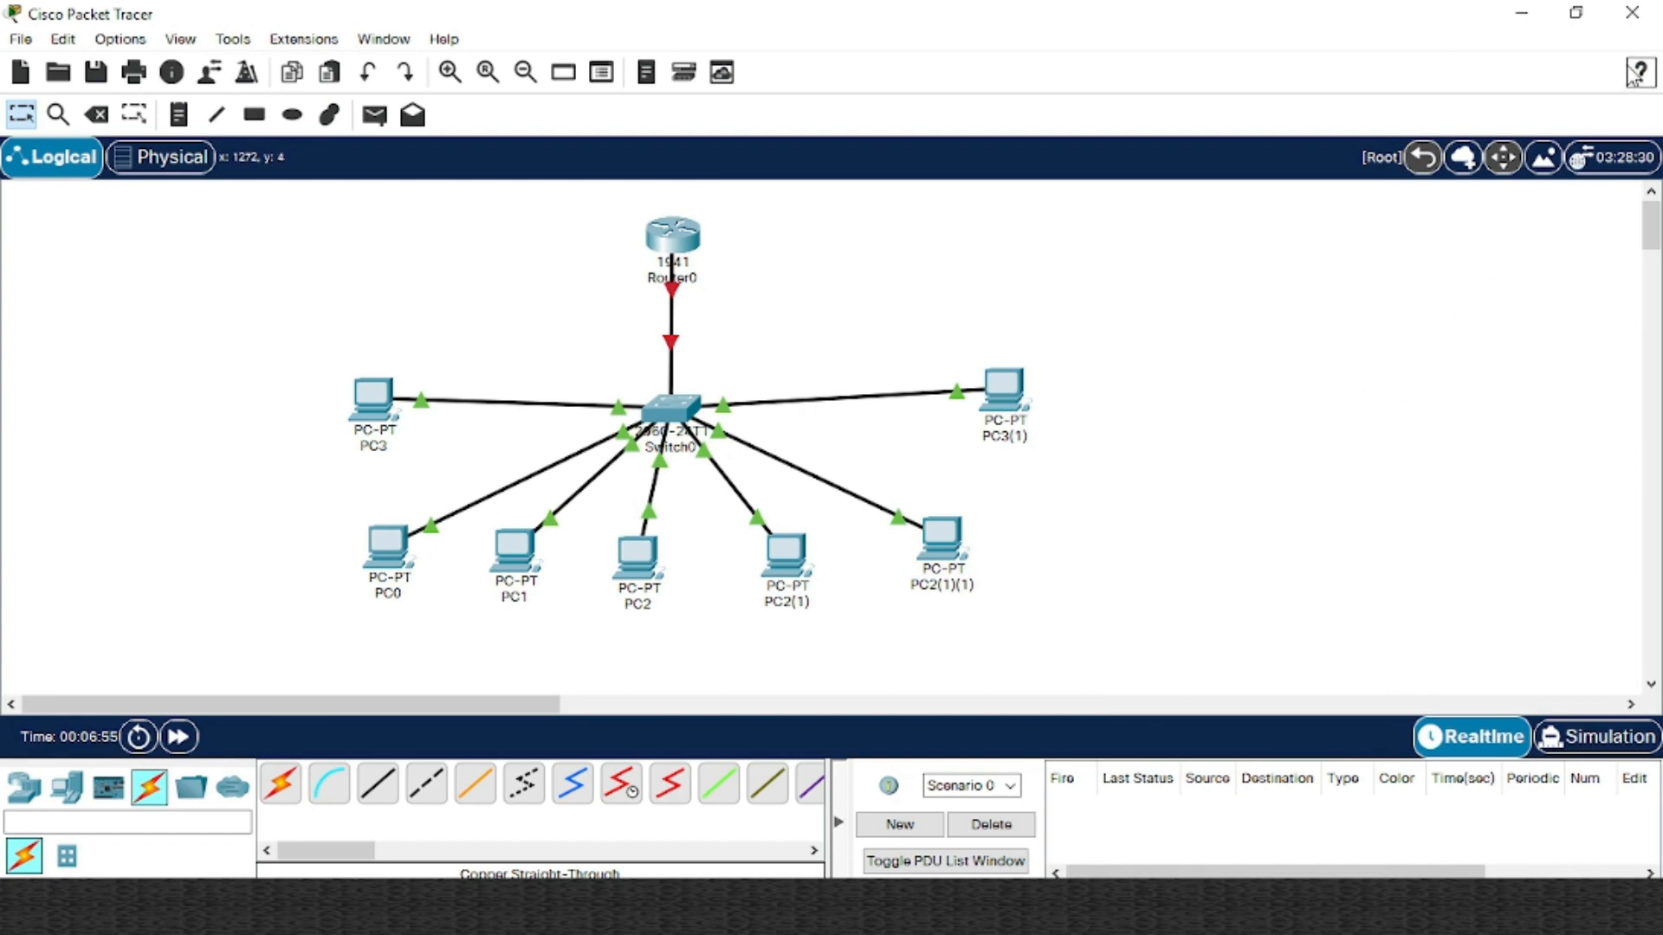
Close Packet Tracer and choose not to save the current network
{"action": "left_click", "coordinate": [1633, 16]}
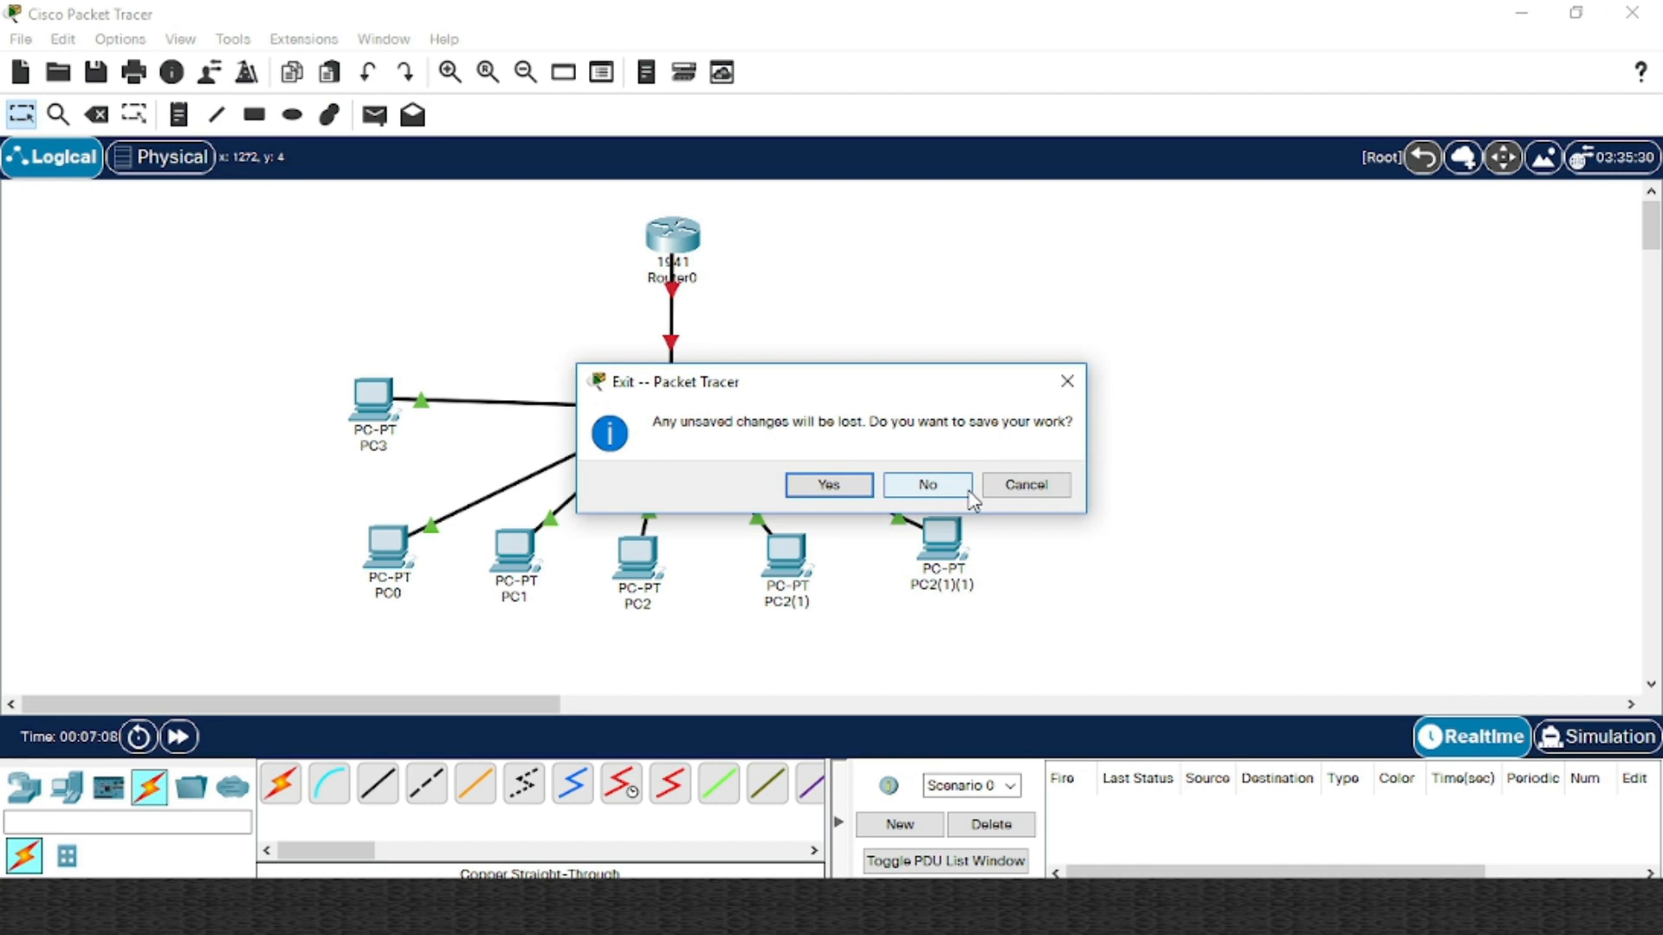
{"action": "left_click", "coordinate": [968, 490]}
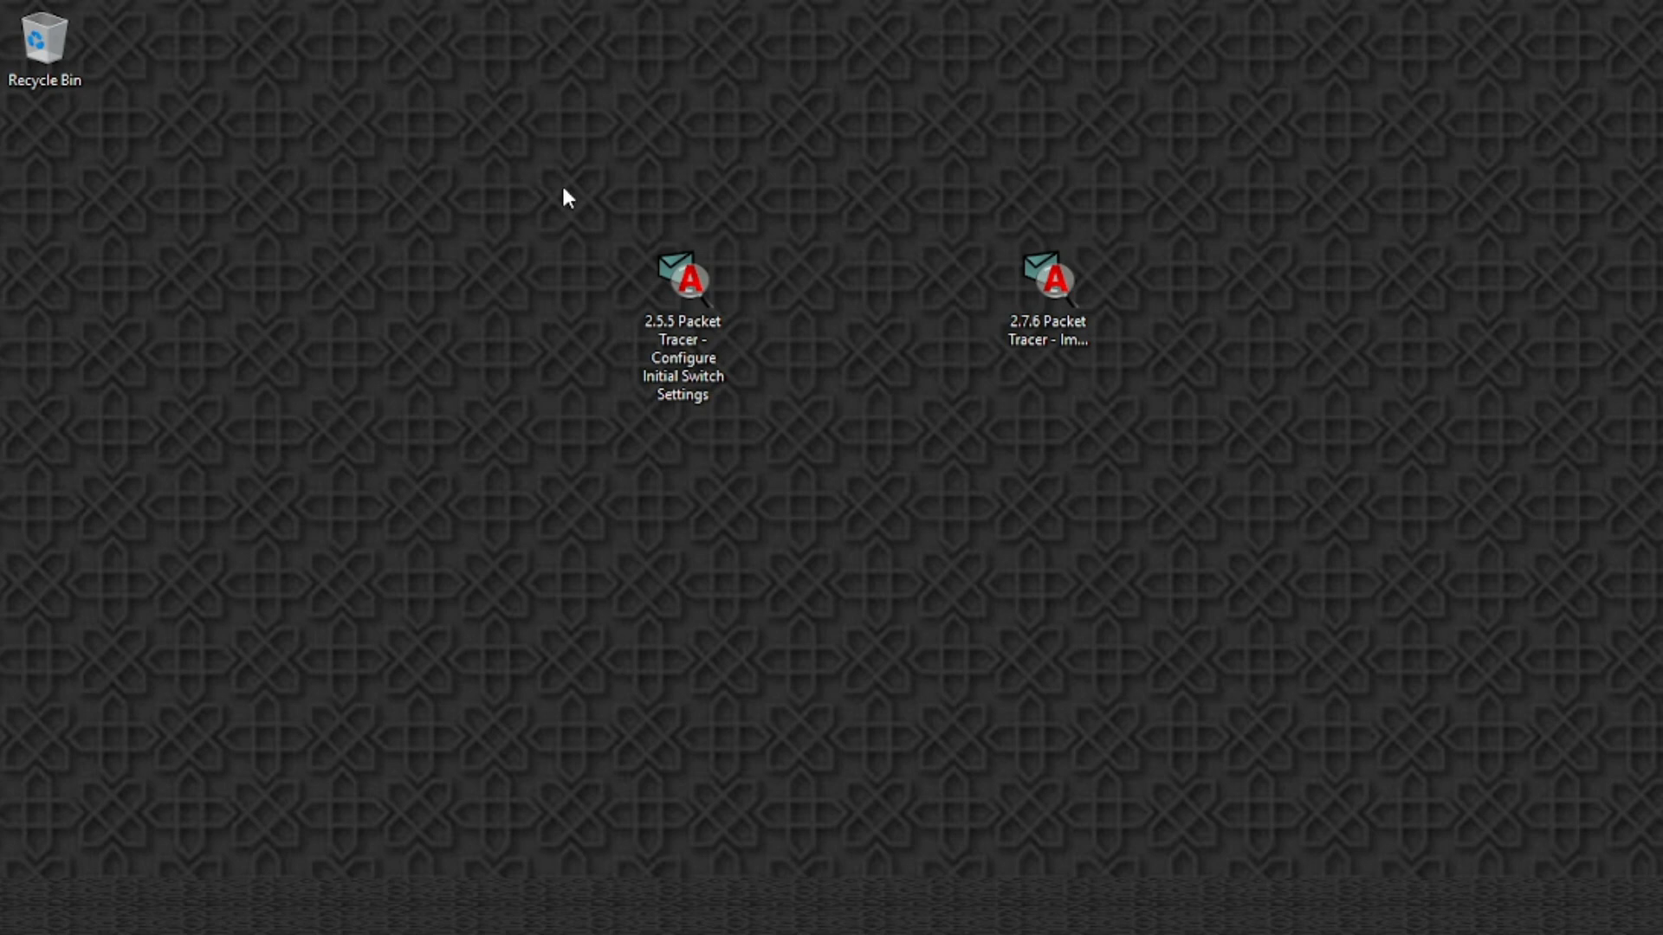
Open the 2.5.5 Packet Tracer activity file from its desktop icon
{"action": "left_click", "coordinate": [698, 271]}
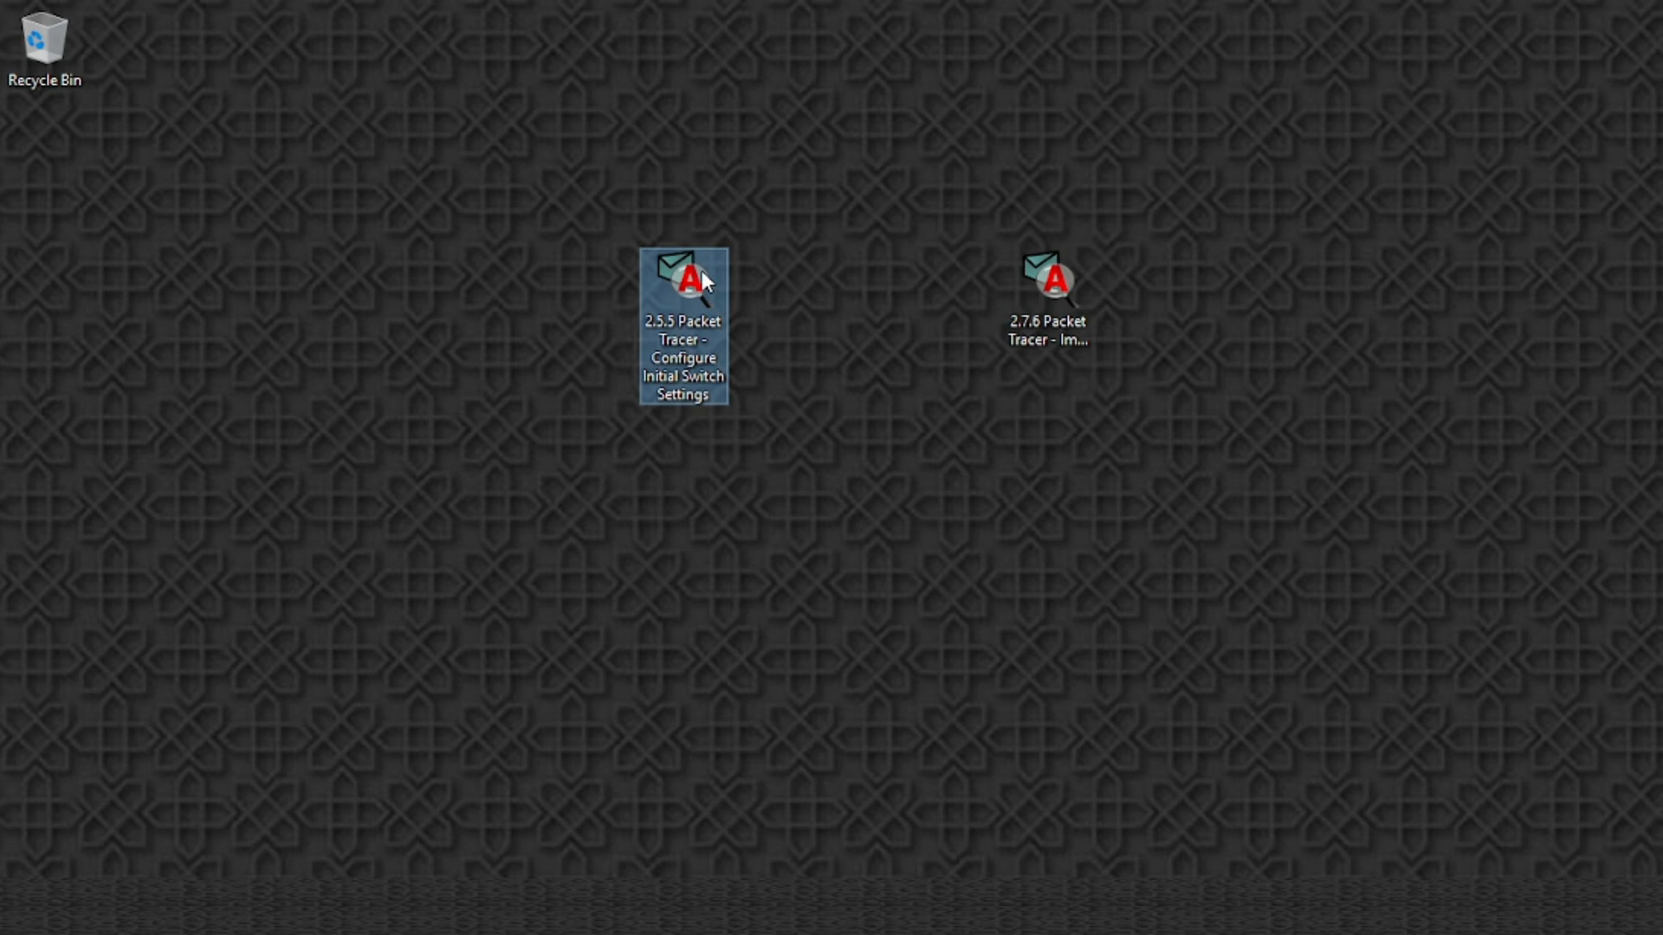
{"action": "left_click", "coordinate": [797, 292]}
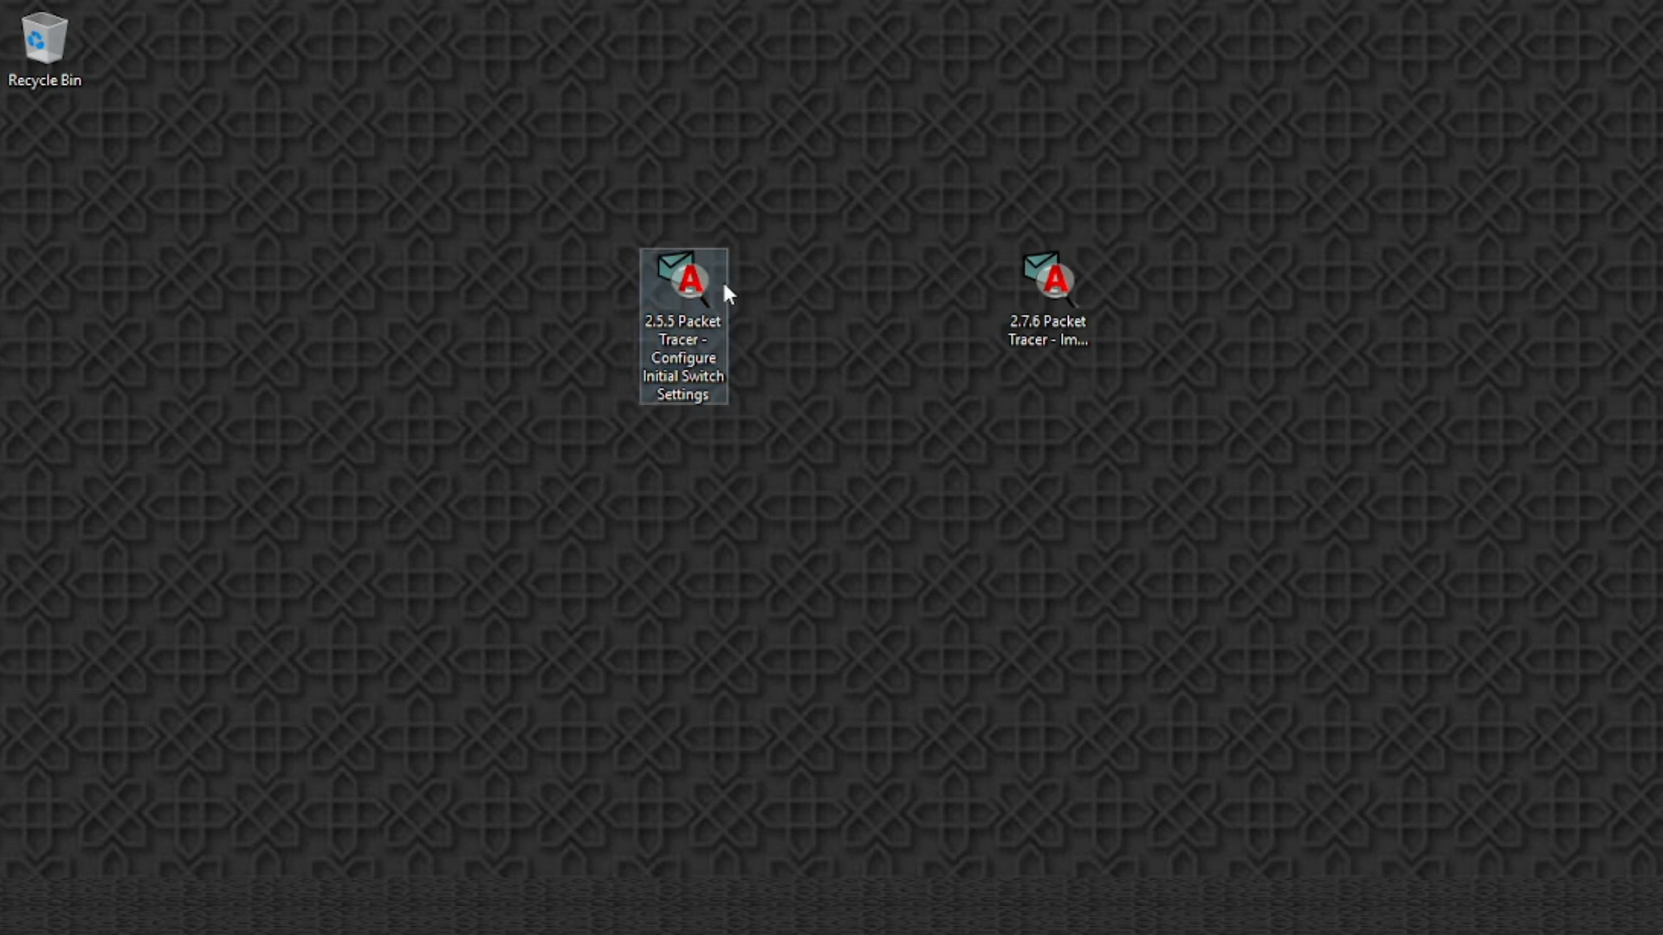
{"action": "left_click", "coordinate": [694, 279]}
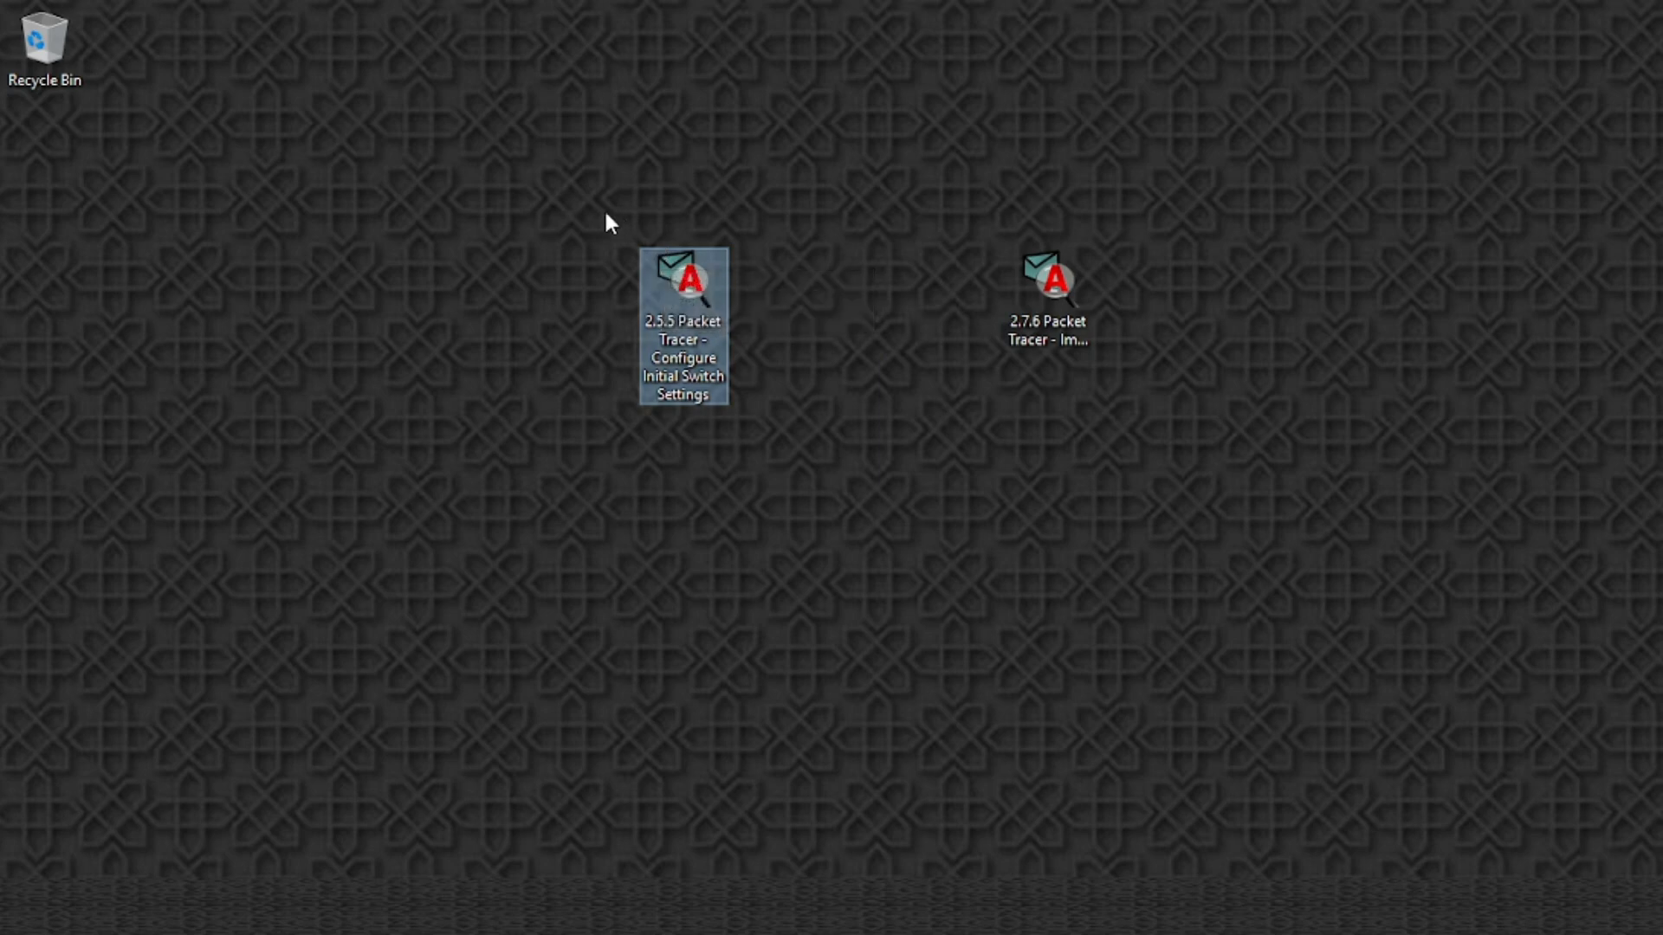
{"action": "double_click", "coordinate": [726, 294]}
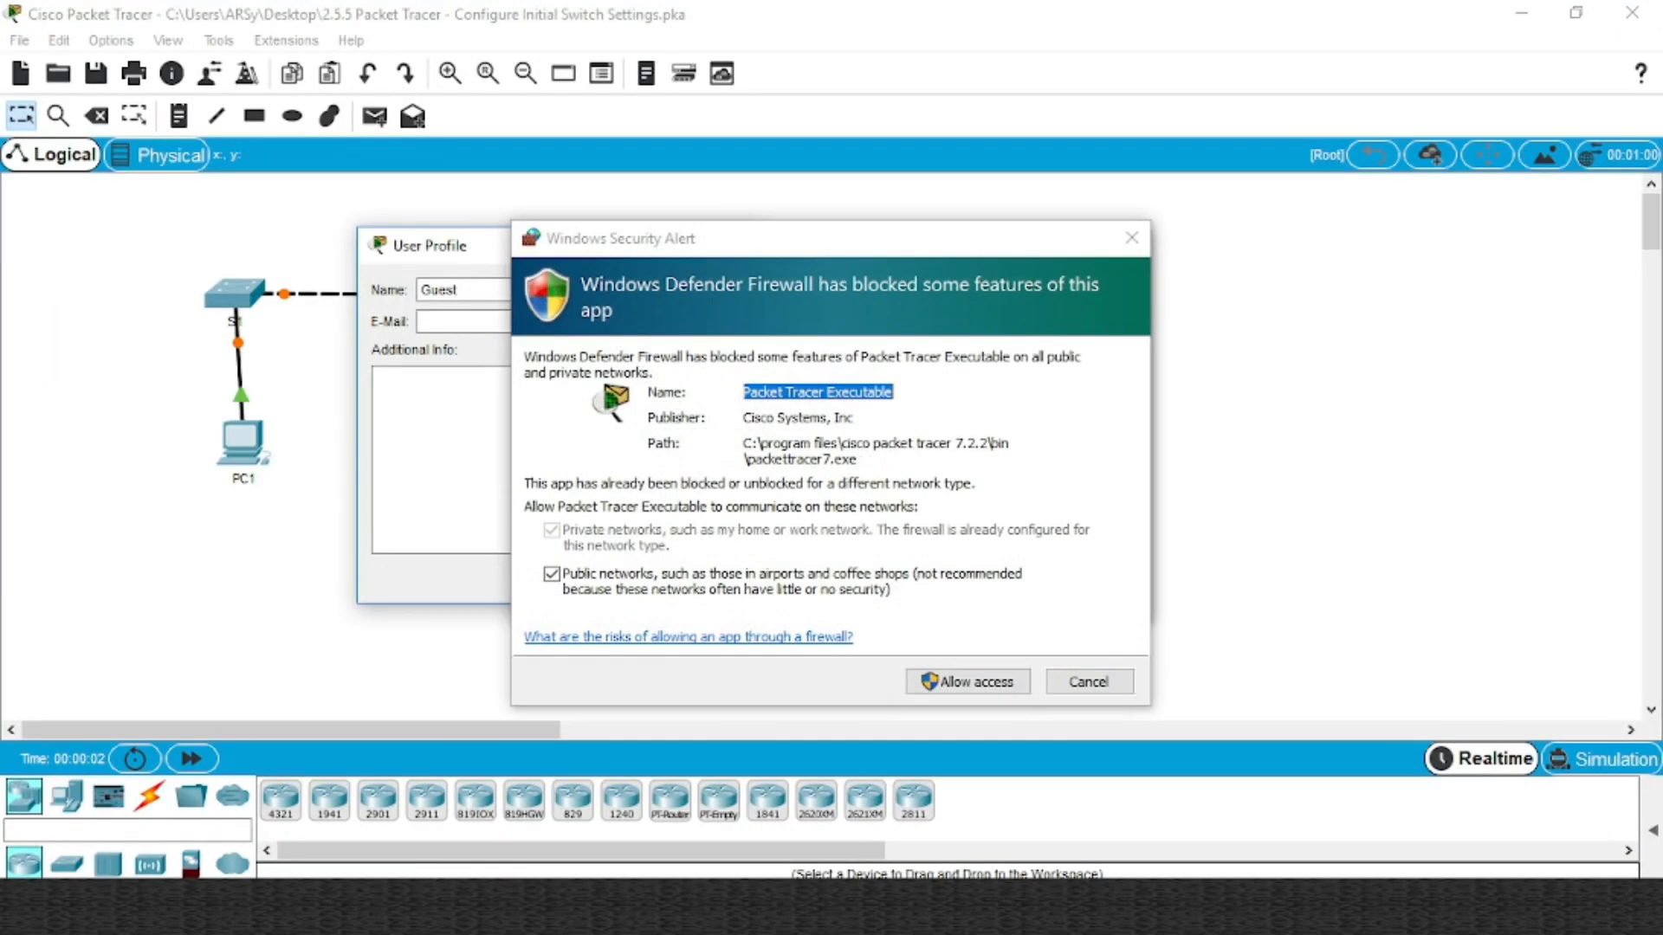
Allow firewall access, cancel the User Profile prompt, and move the PT Activity instructions to the upper right
{"action": "left_click", "coordinate": [986, 684]}
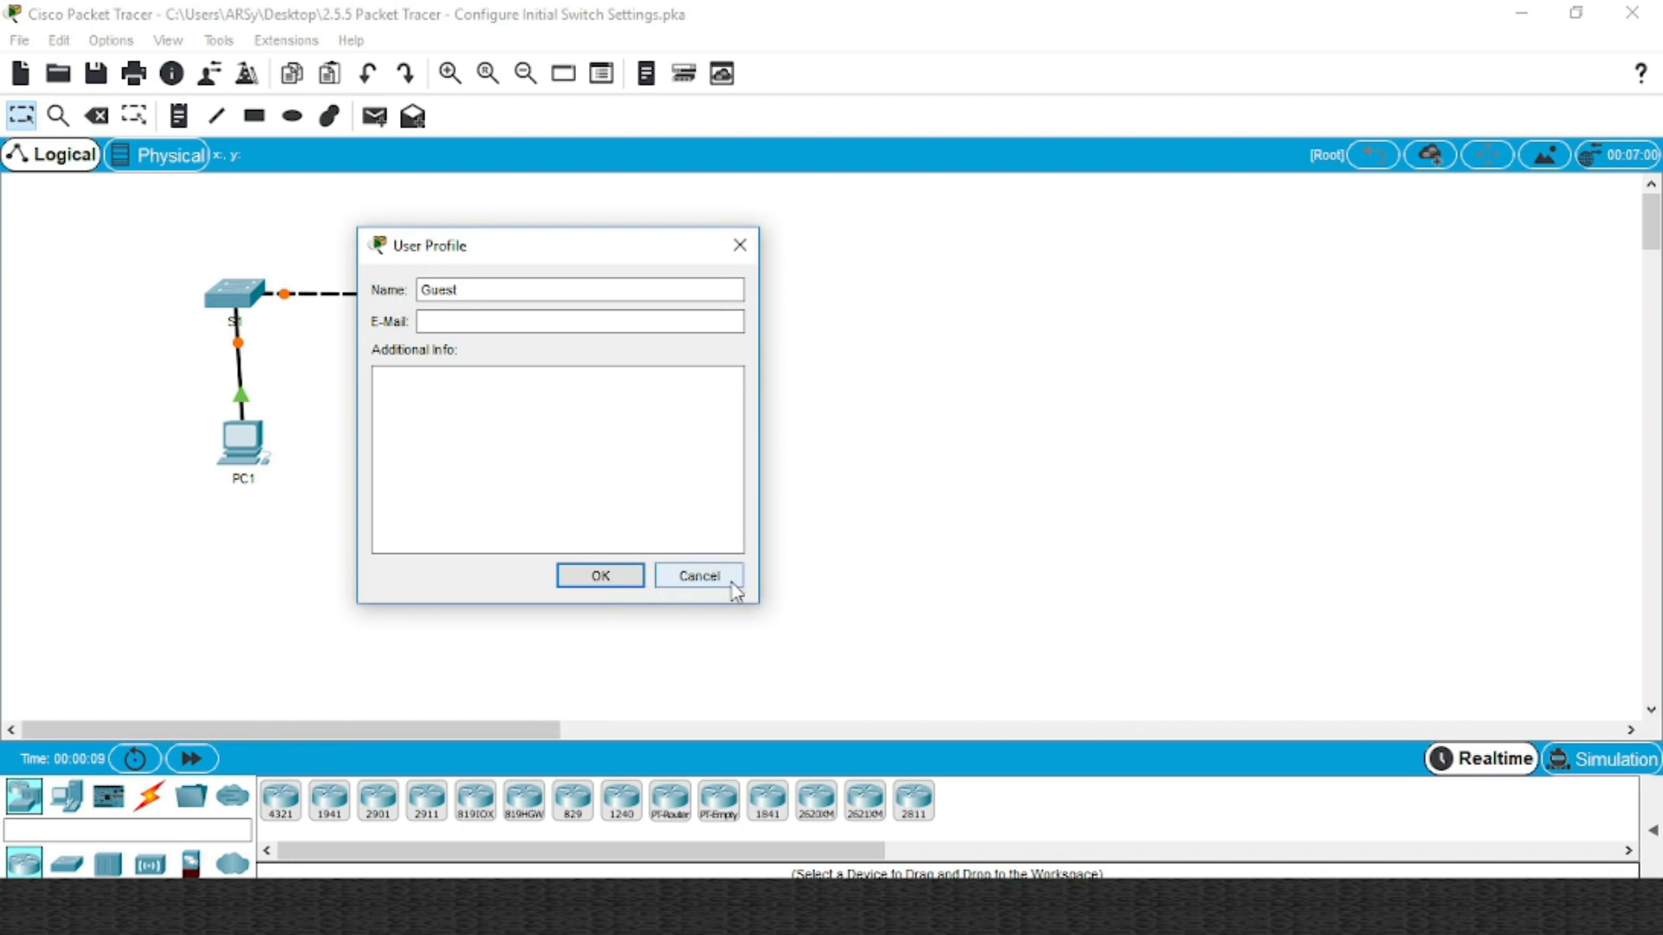
{"action": "left_click", "coordinate": [733, 584]}
{"action": "left_click", "coordinate": [1518, 13]}
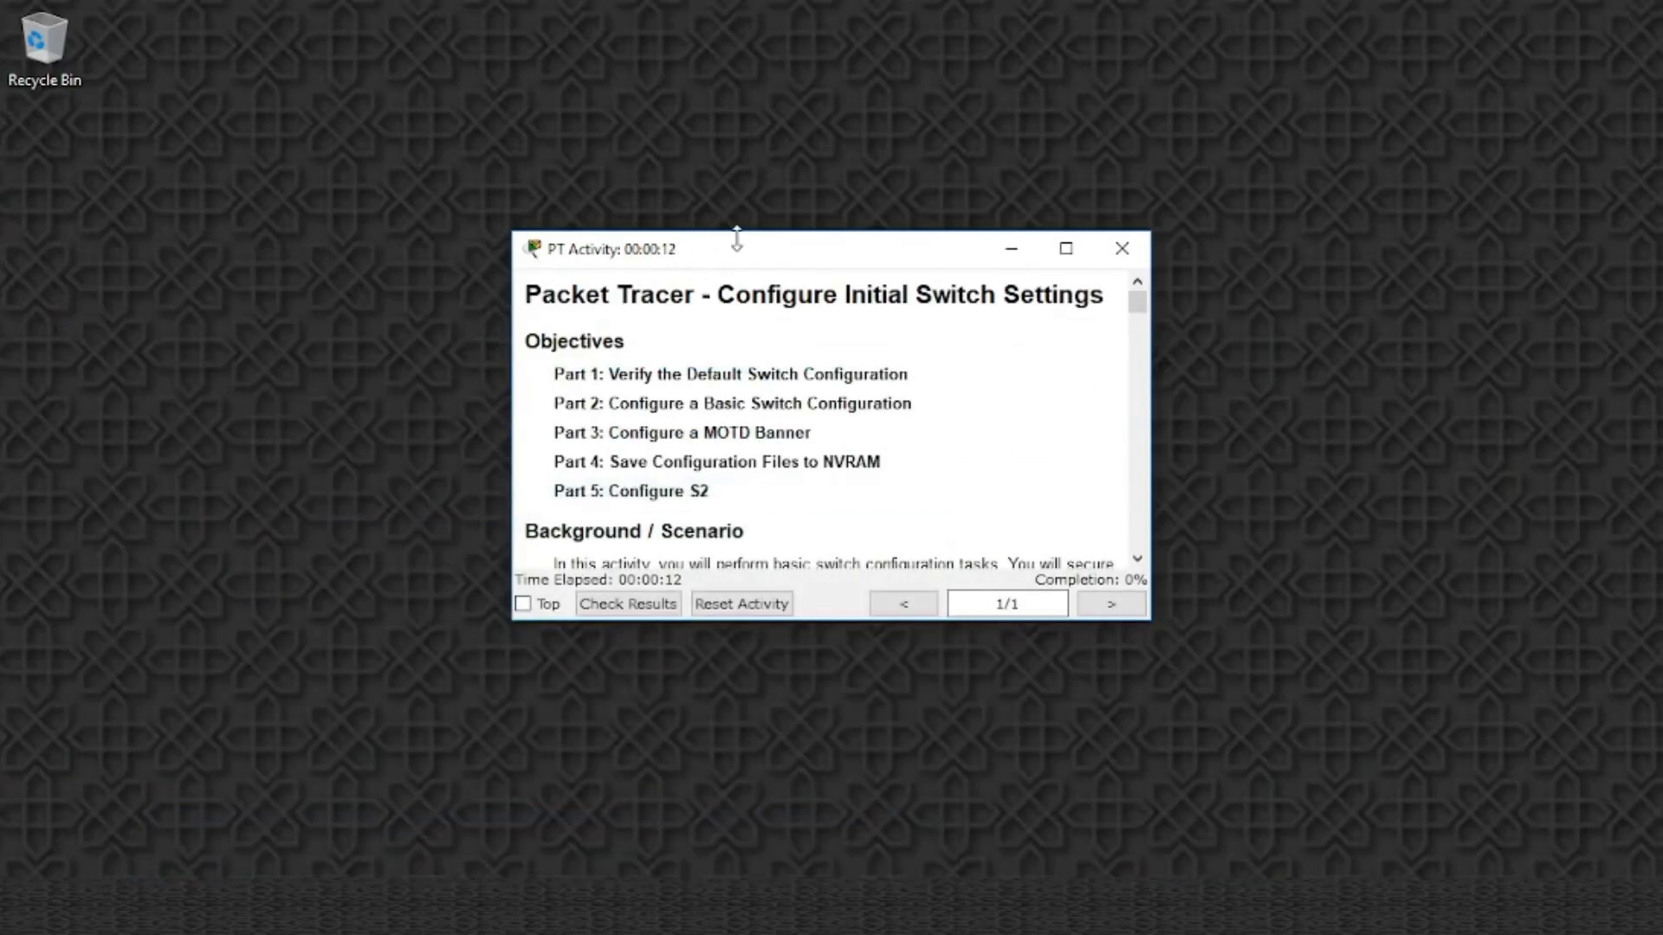
{"action": "left_click_drag", "start_coordinate": [808, 251], "coordinate": [1223, 76]}
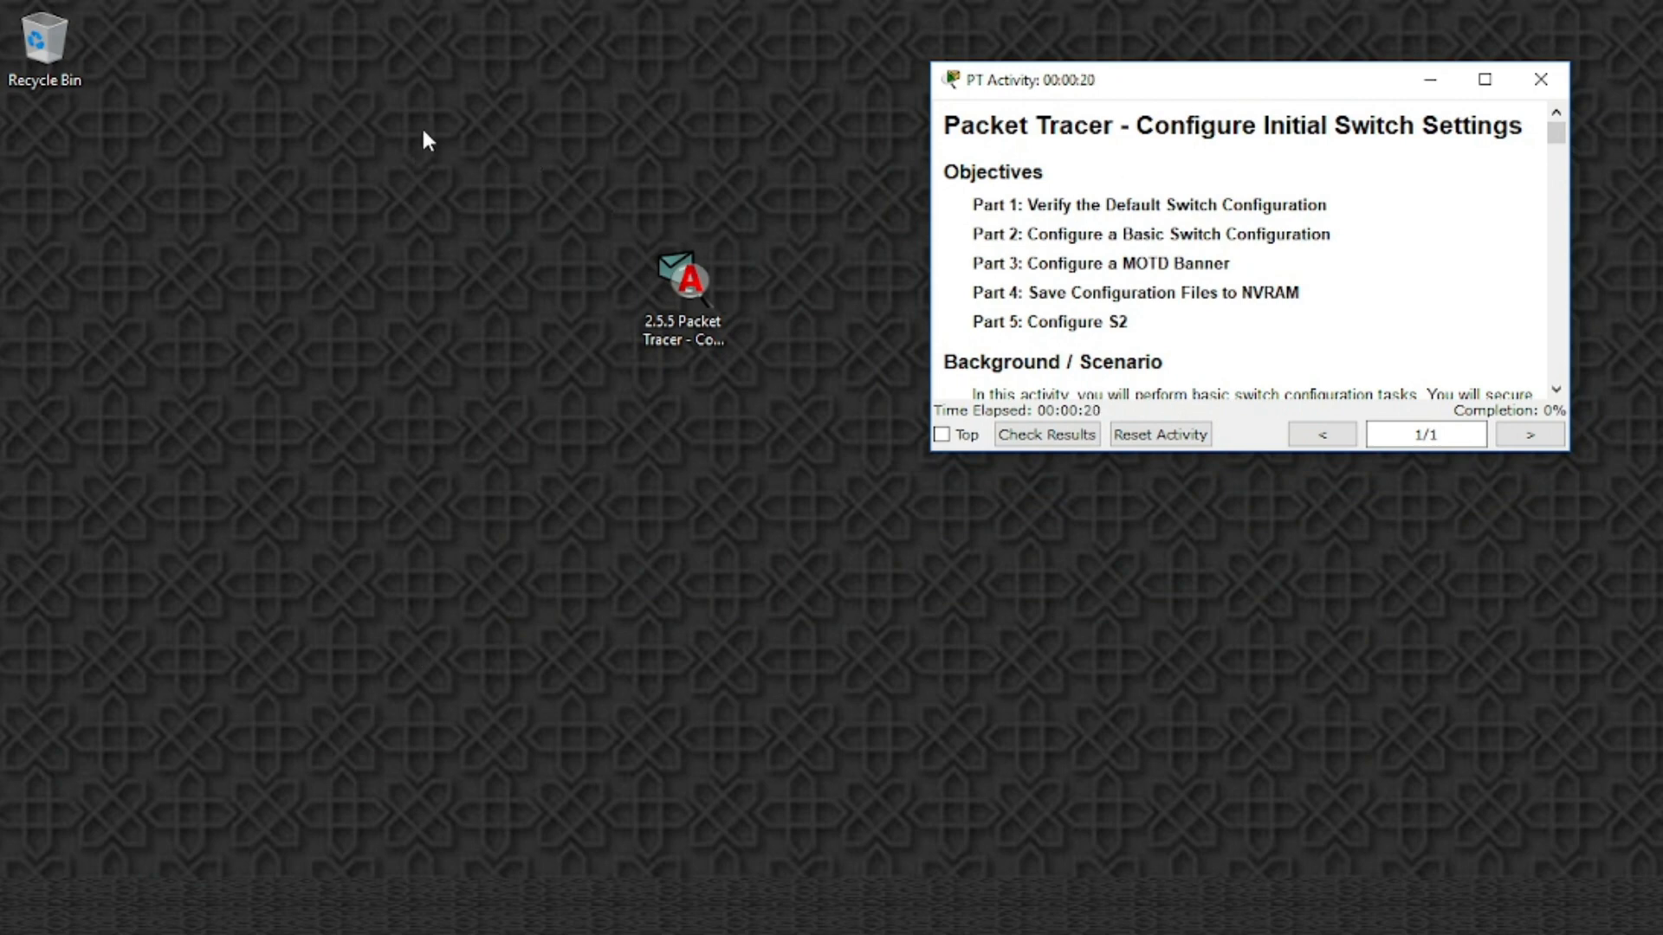
Select the activity file on the desktop, then bring the Packet Tracer network window forward
{"action": "left_click_drag", "start_coordinate": [421, 127], "coordinate": [829, 418]}
{"action": "left_click_drag", "start_coordinate": [505, 182], "coordinate": [724, 394]}
{"action": "left_click_drag", "start_coordinate": [788, 440], "coordinate": [816, 468]}
{"action": "left_click_drag", "start_coordinate": [535, 178], "coordinate": [807, 459]}
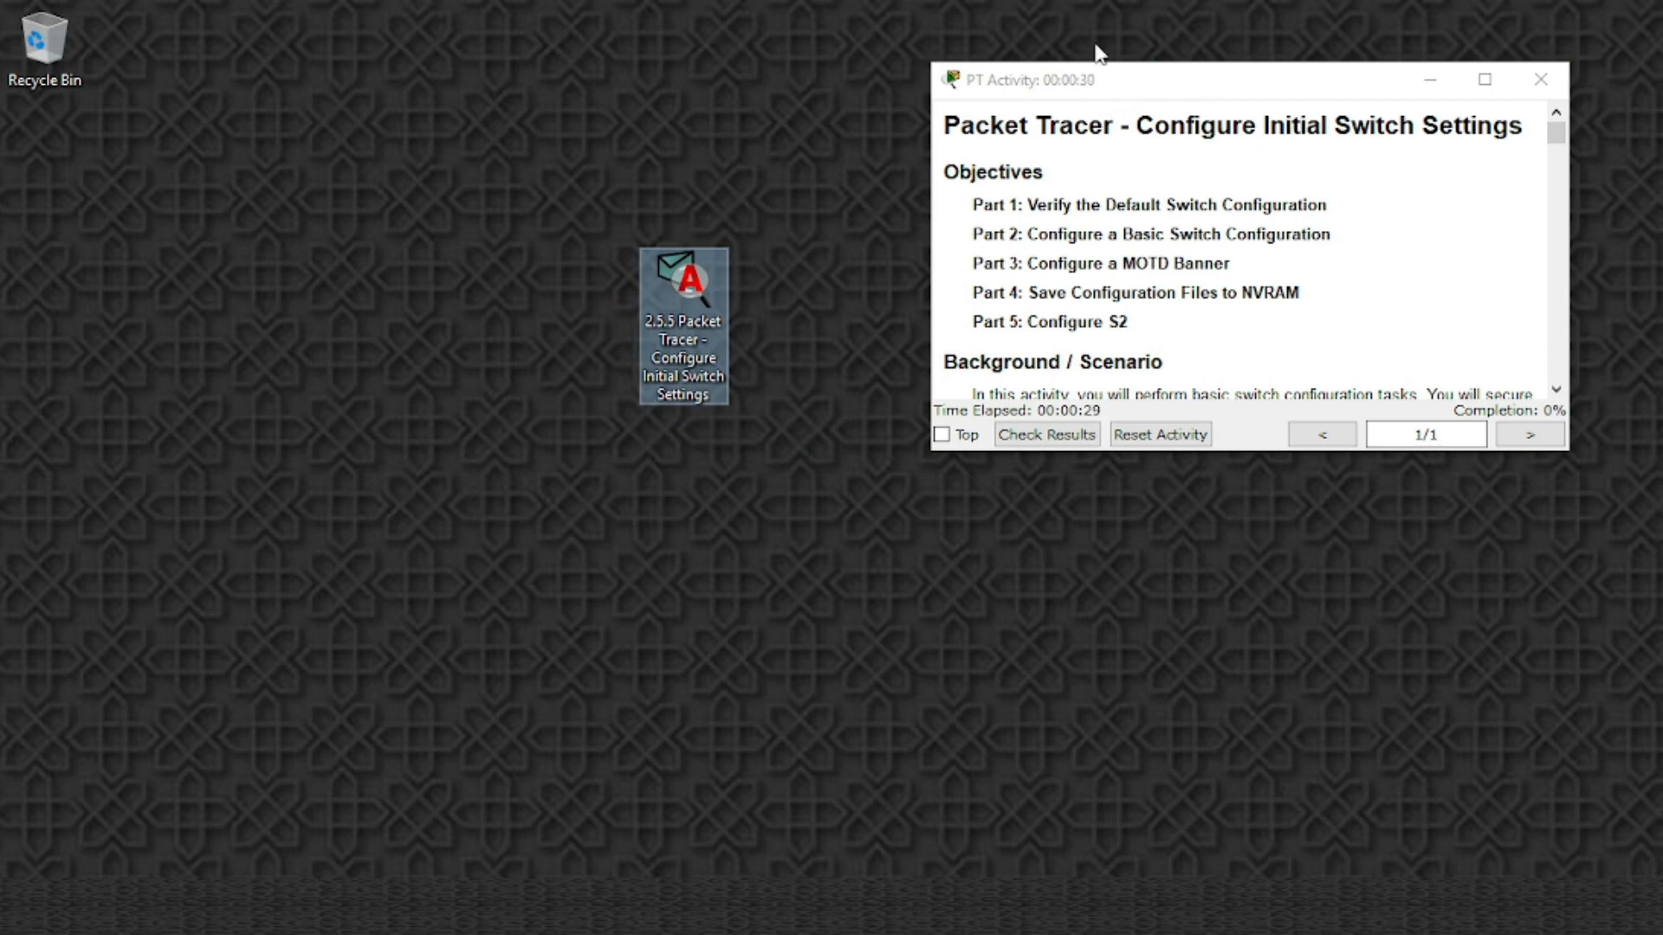
{"action": "left_click_drag", "start_coordinate": [417, 143], "coordinate": [824, 525]}
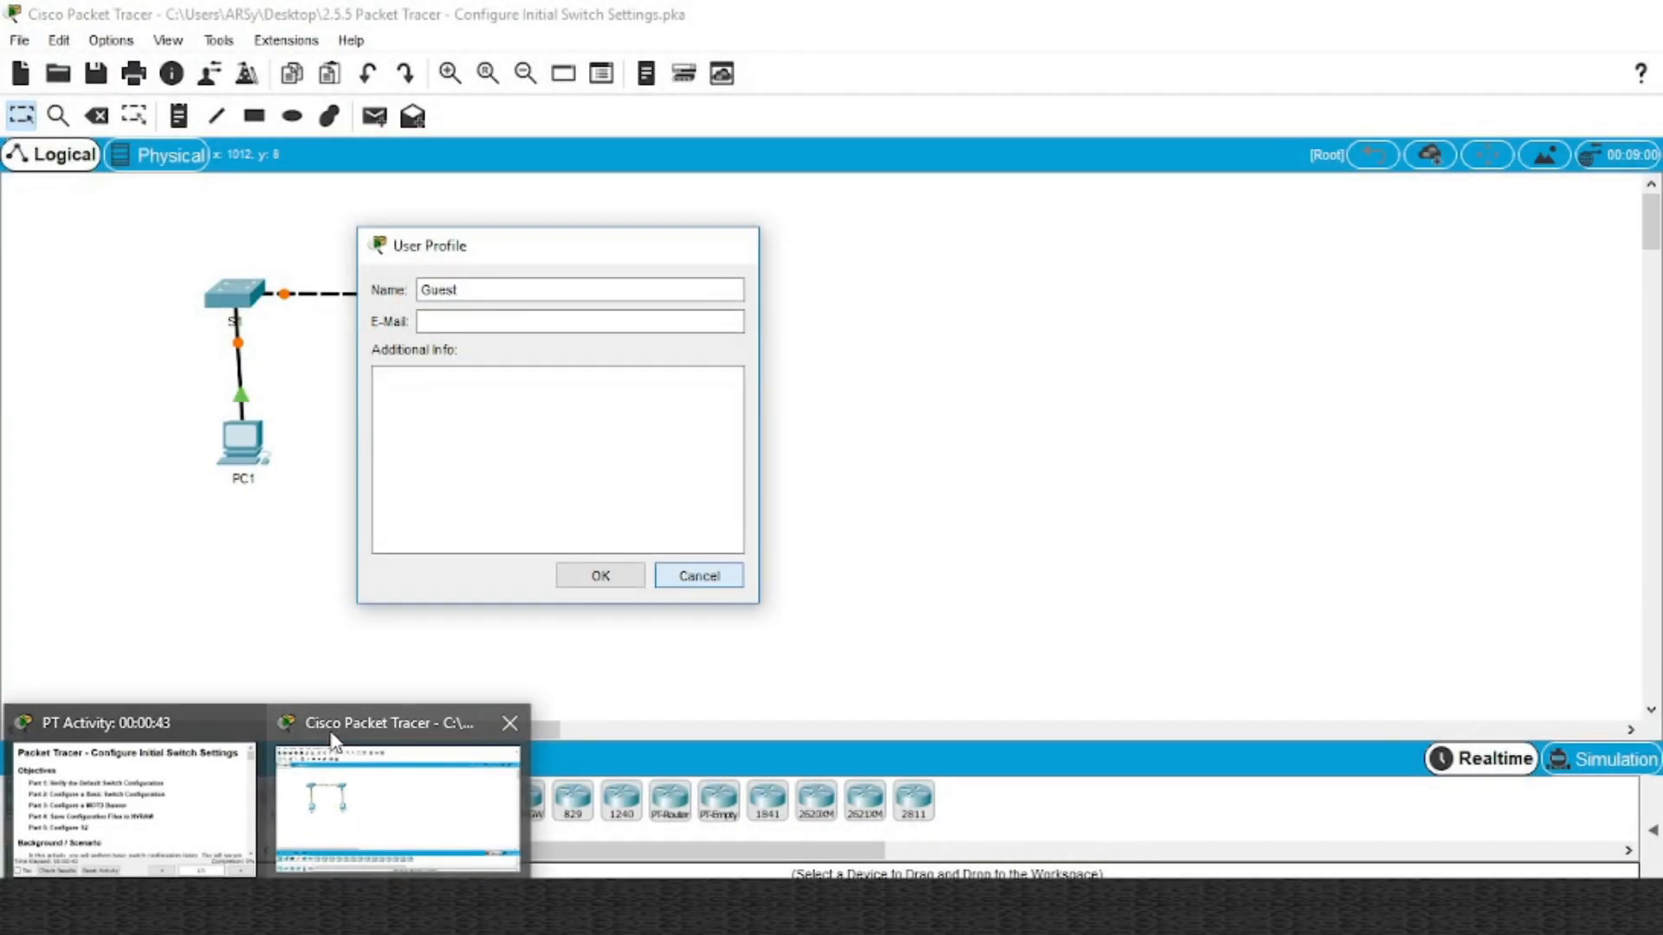
{"action": "left_click", "coordinate": [333, 741]}
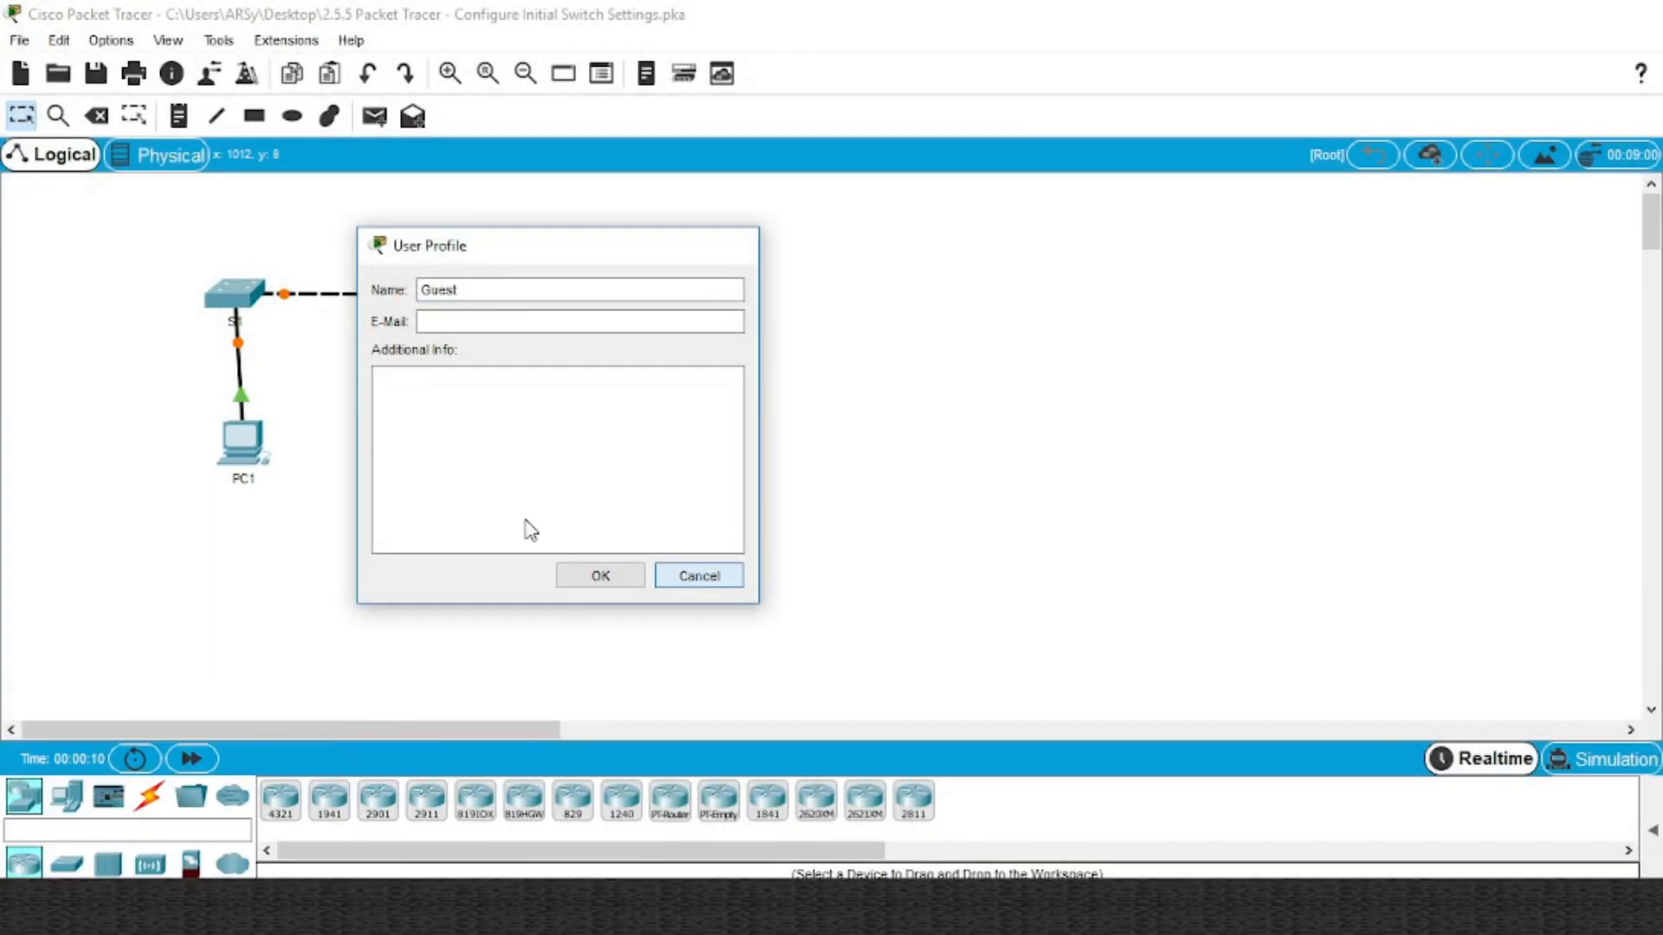
Minimize the Packet Tracer network window via its taskbar preview, leaving the 2.5.5 instructions visible
{"action": "left_click", "coordinate": [267, 906]}
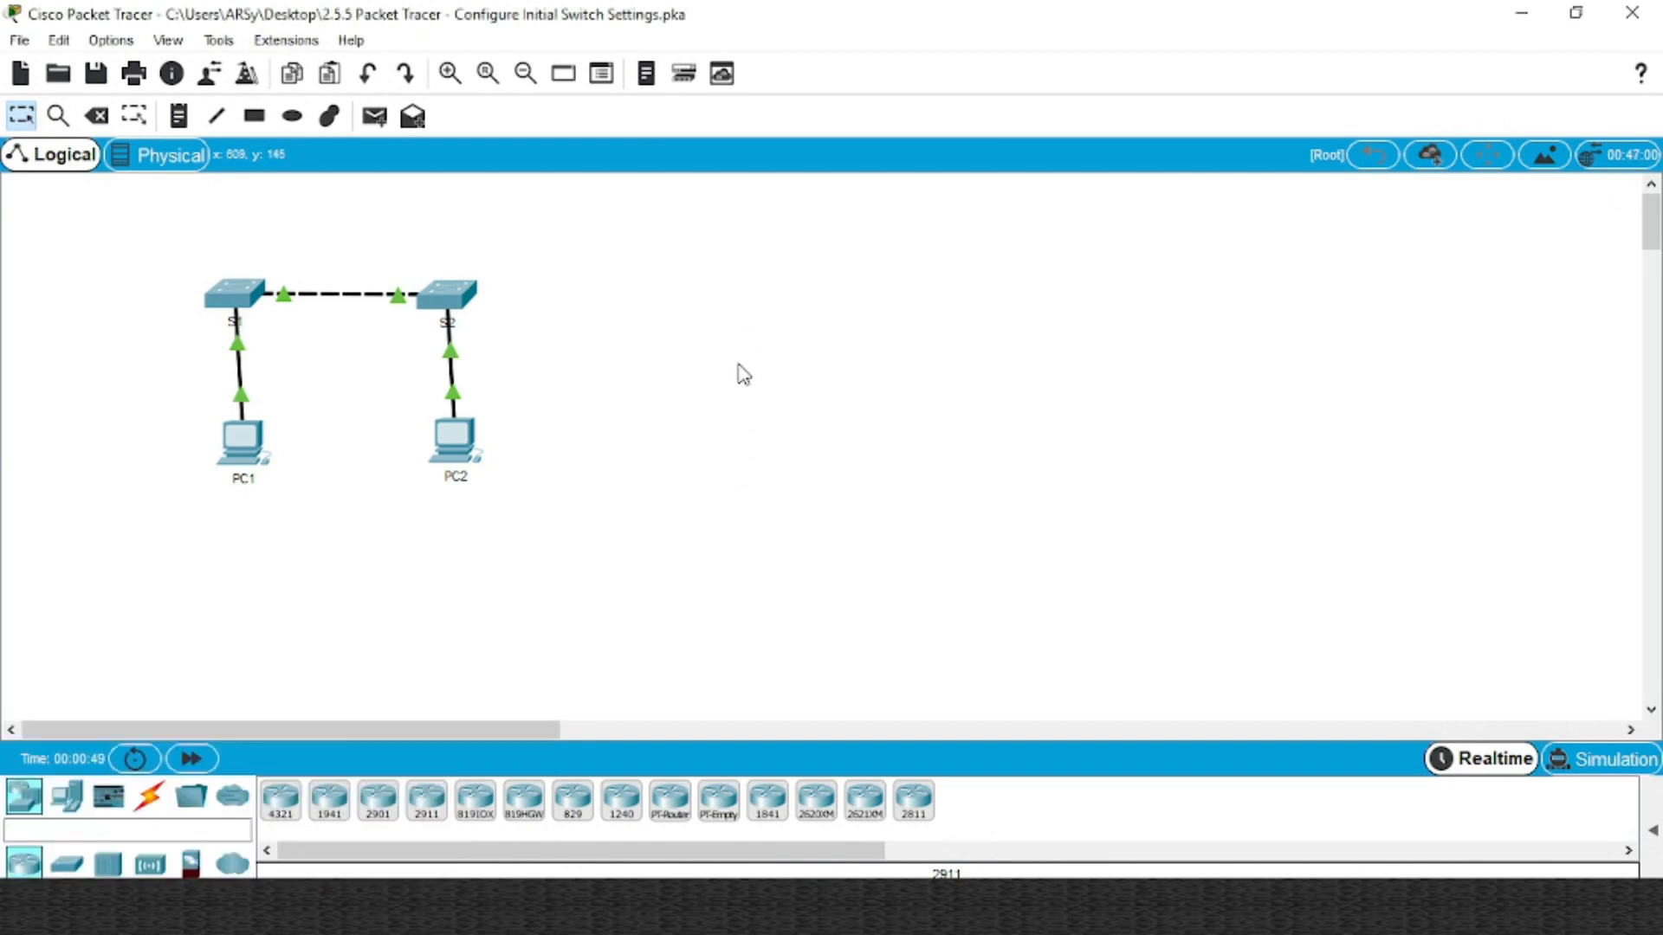
{"action": "left_click", "coordinate": [267, 907]}
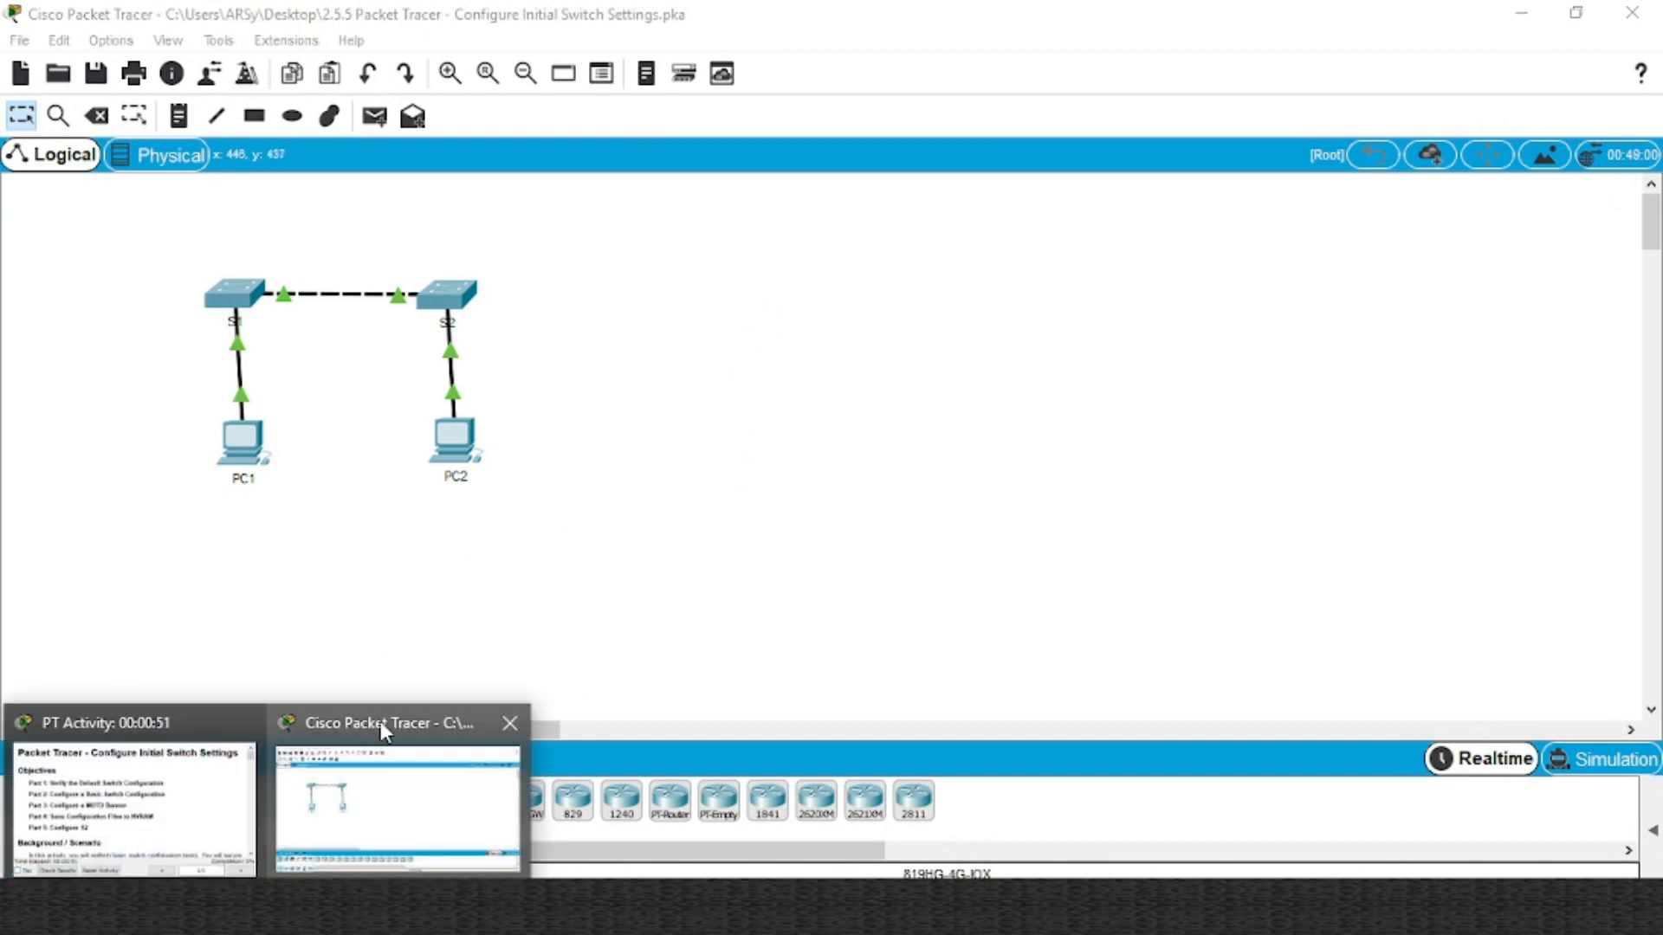
{"action": "left_click", "coordinate": [381, 721]}
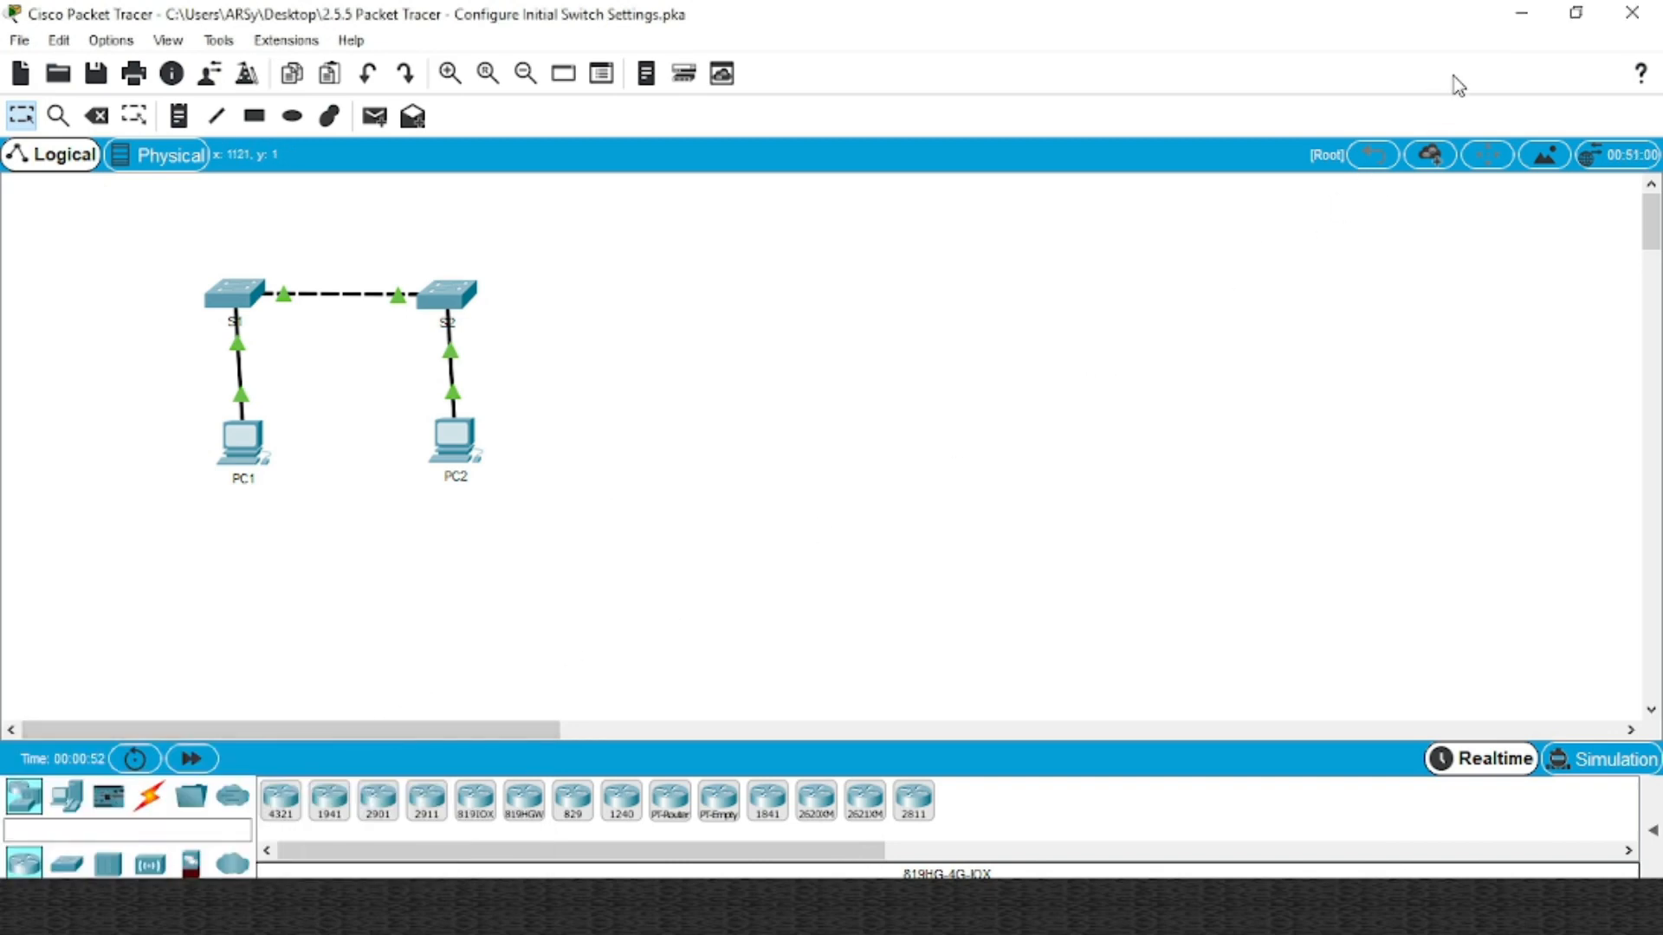
{"action": "left_click", "coordinate": [1526, 19]}
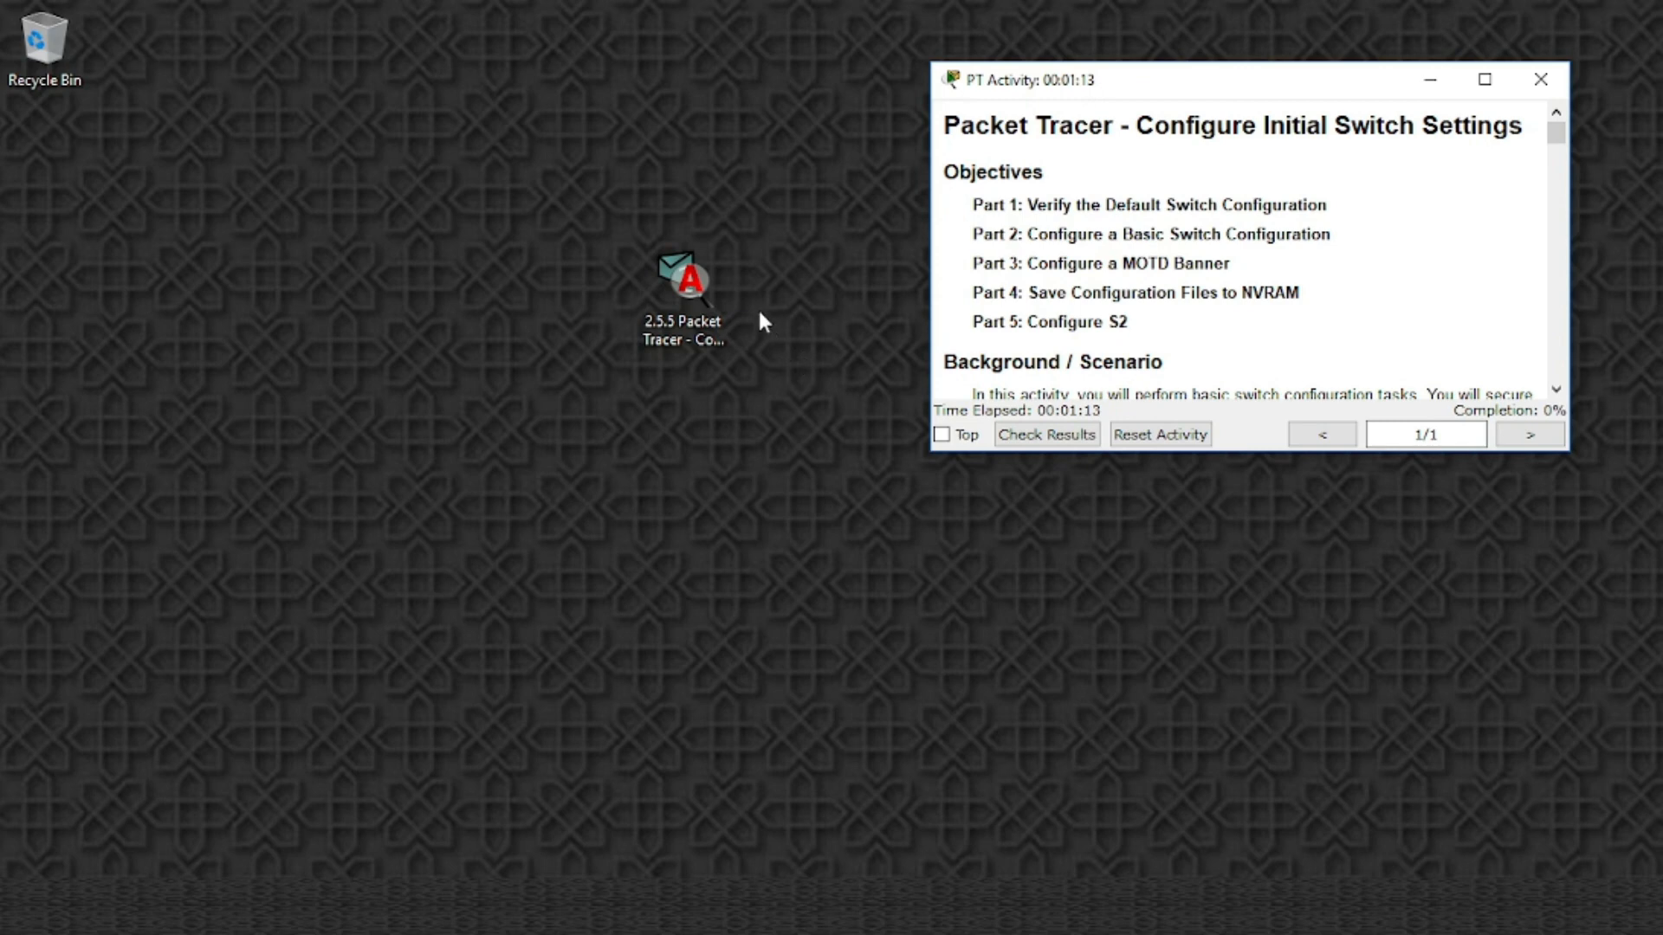
Select the activity file on the desktop and browse the open Packet Tracer window previews
{"action": "left_click", "coordinate": [700, 284]}
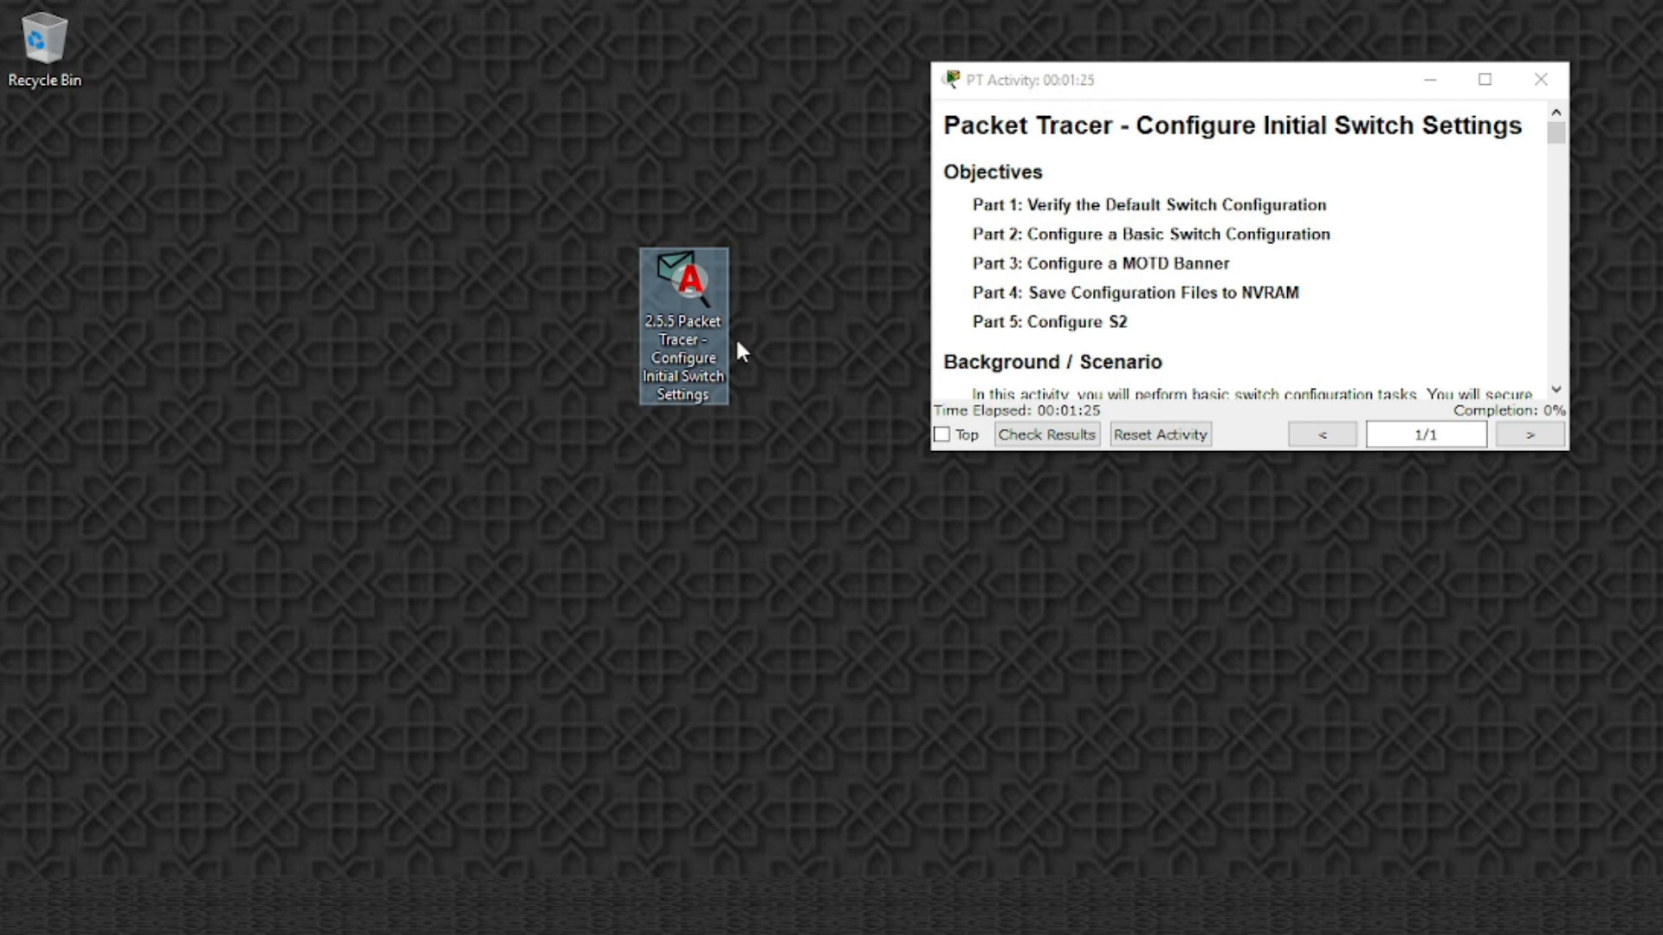
{"action": "left_click", "coordinate": [807, 421]}
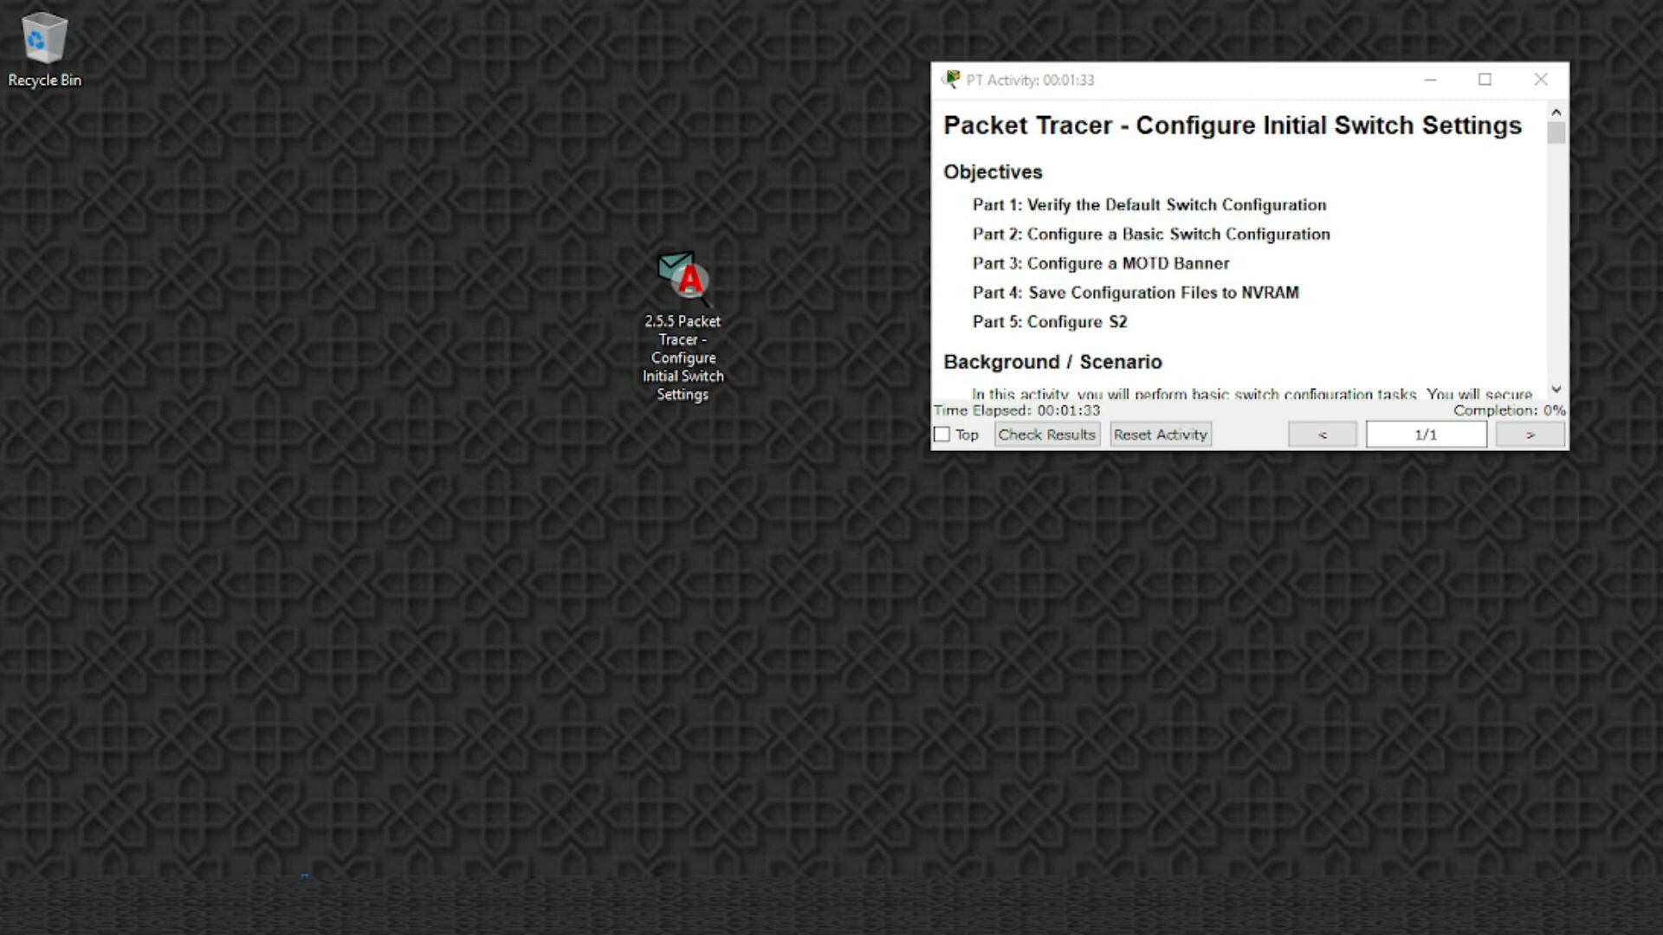
{"action": "right_click", "coordinate": [304, 877]}
{"action": "left_click", "coordinate": [240, 669]}
{"action": "left_click", "coordinate": [242, 909]}
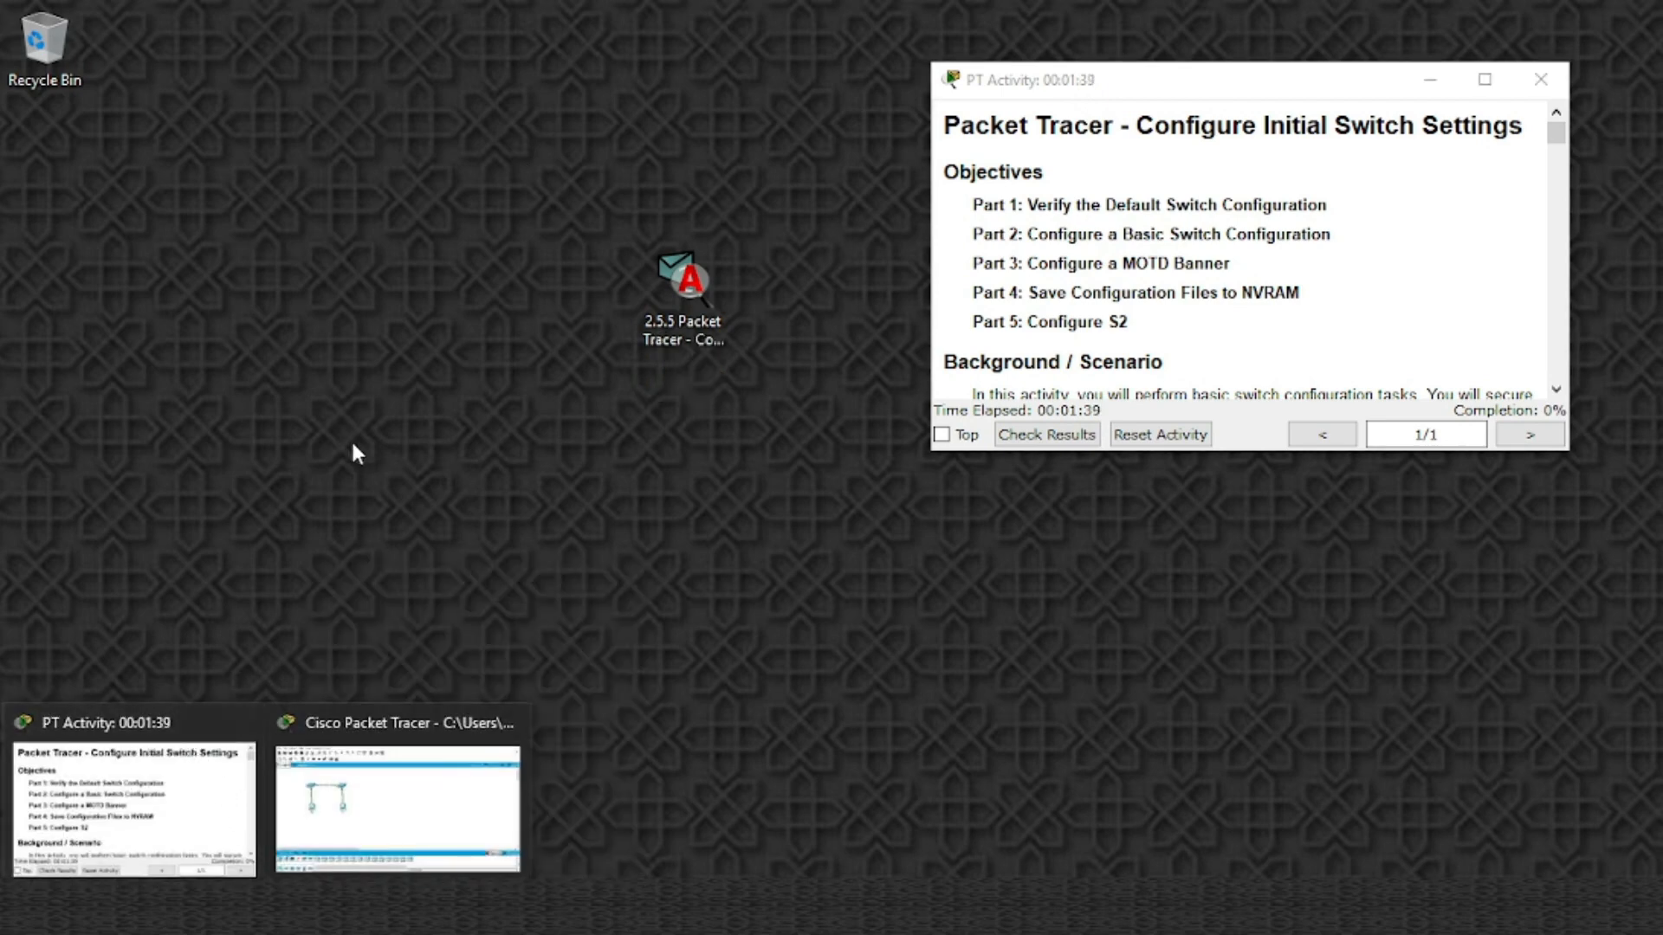
{"action": "left_click", "coordinate": [559, 215]}
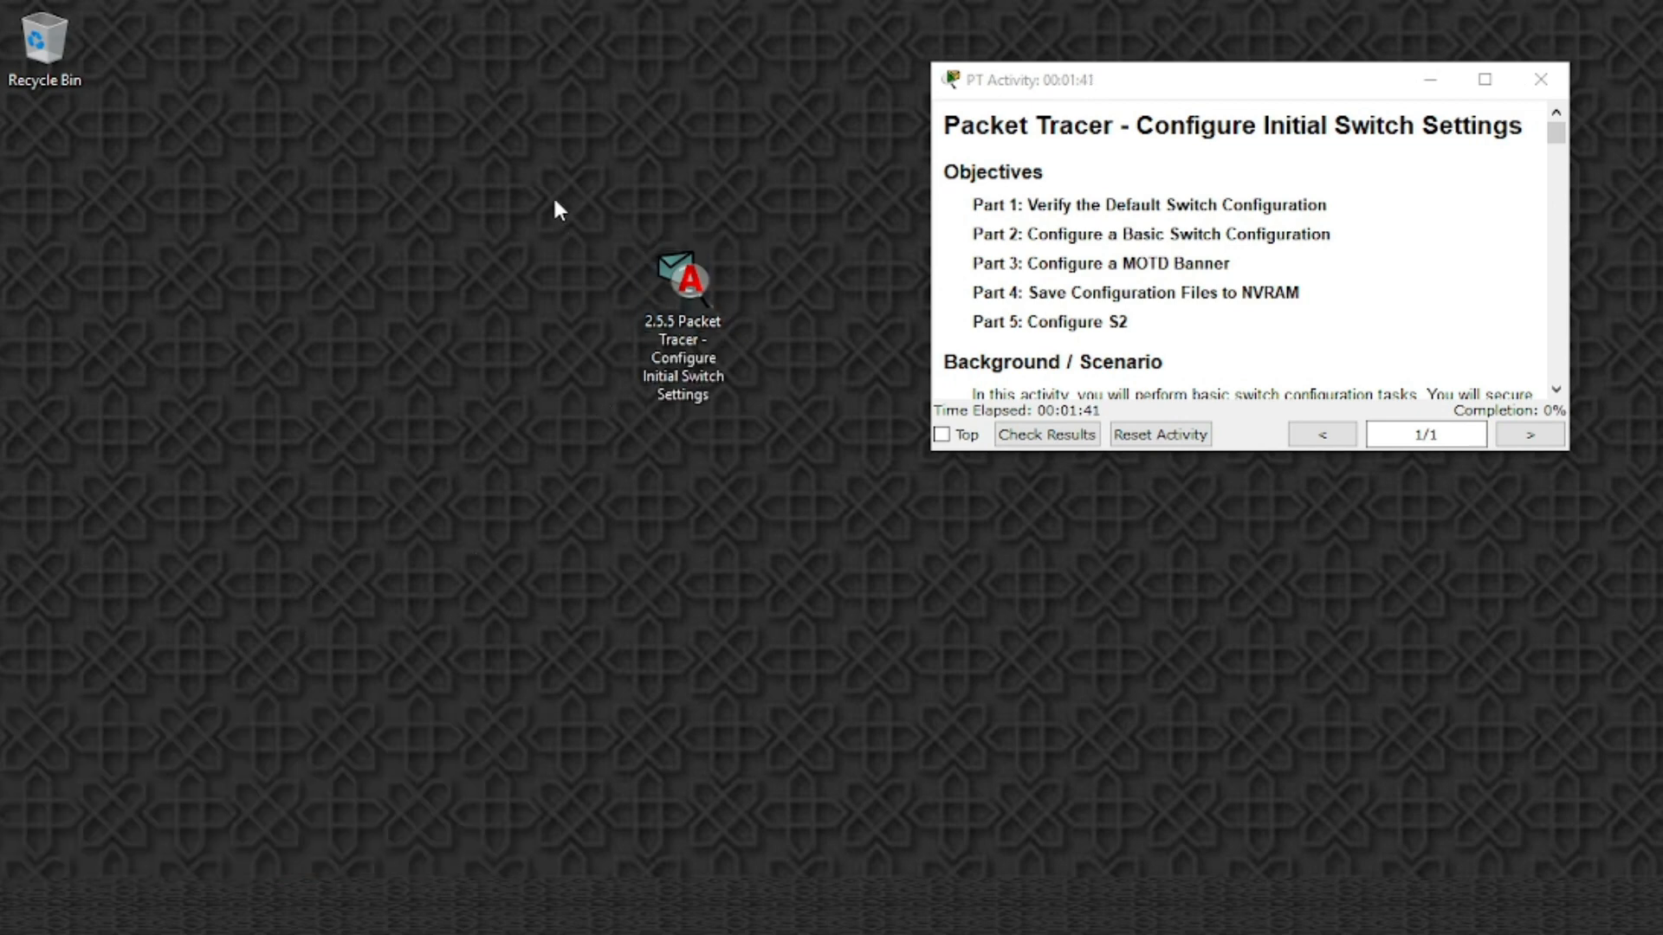
{"action": "left_click_drag", "start_coordinate": [553, 187], "coordinate": [780, 442]}
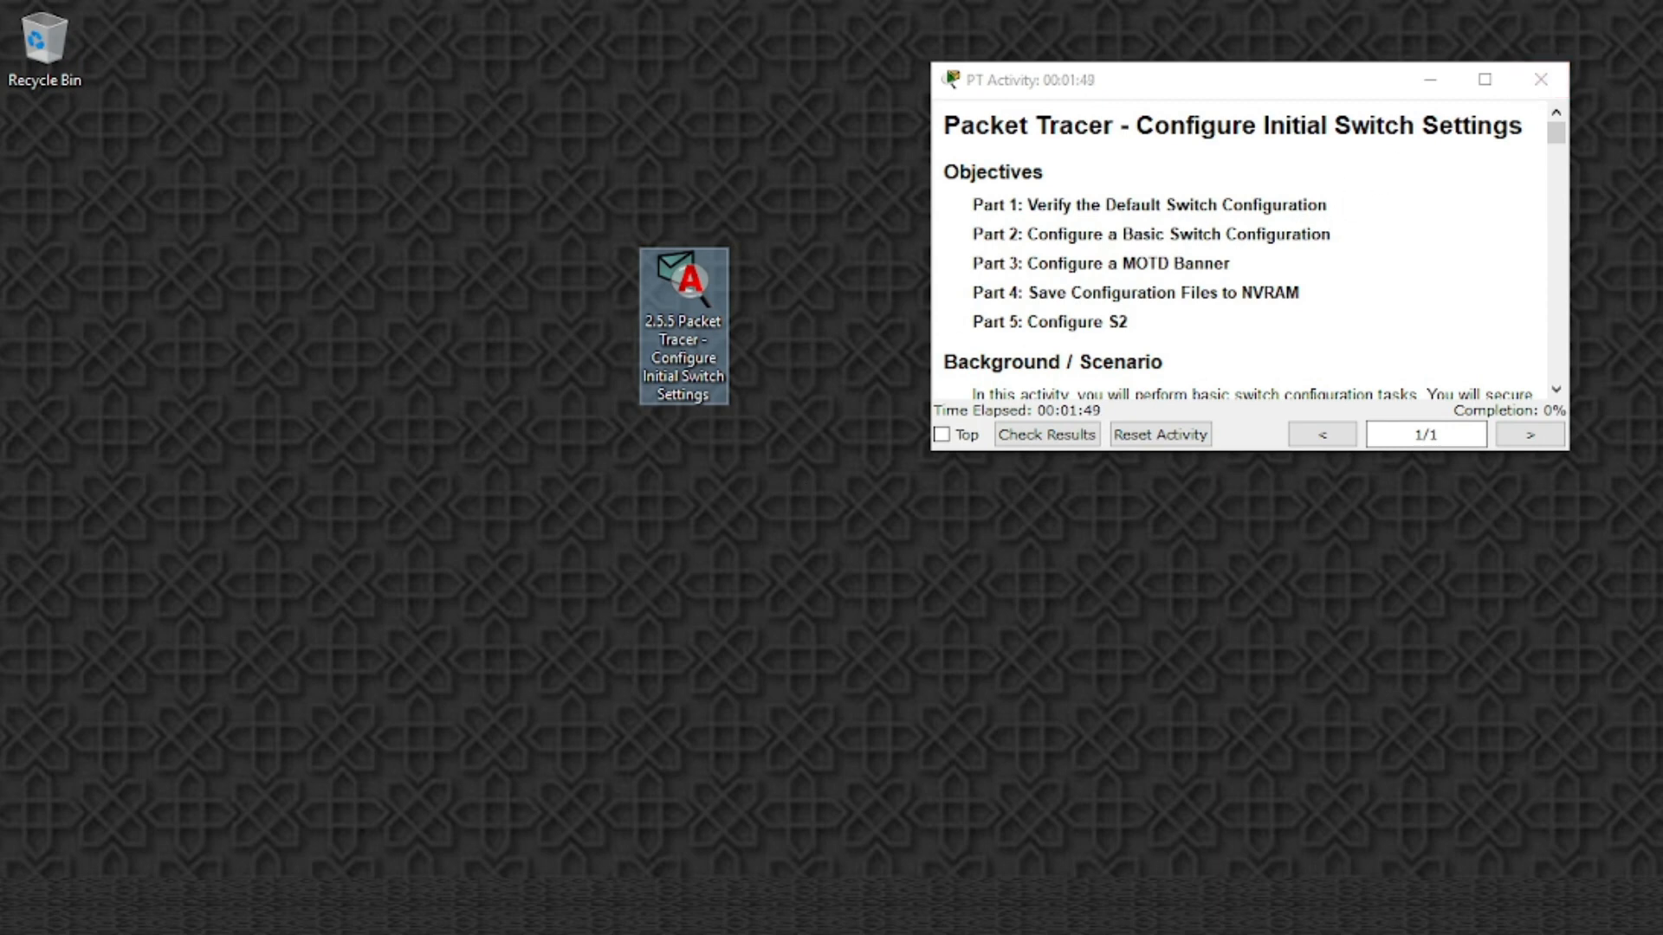
Bring the activity instructions forward, then the S1/S2/PC1/PC2 network window
{"action": "left_click", "coordinate": [268, 907]}
{"action": "left_click", "coordinate": [194, 733]}
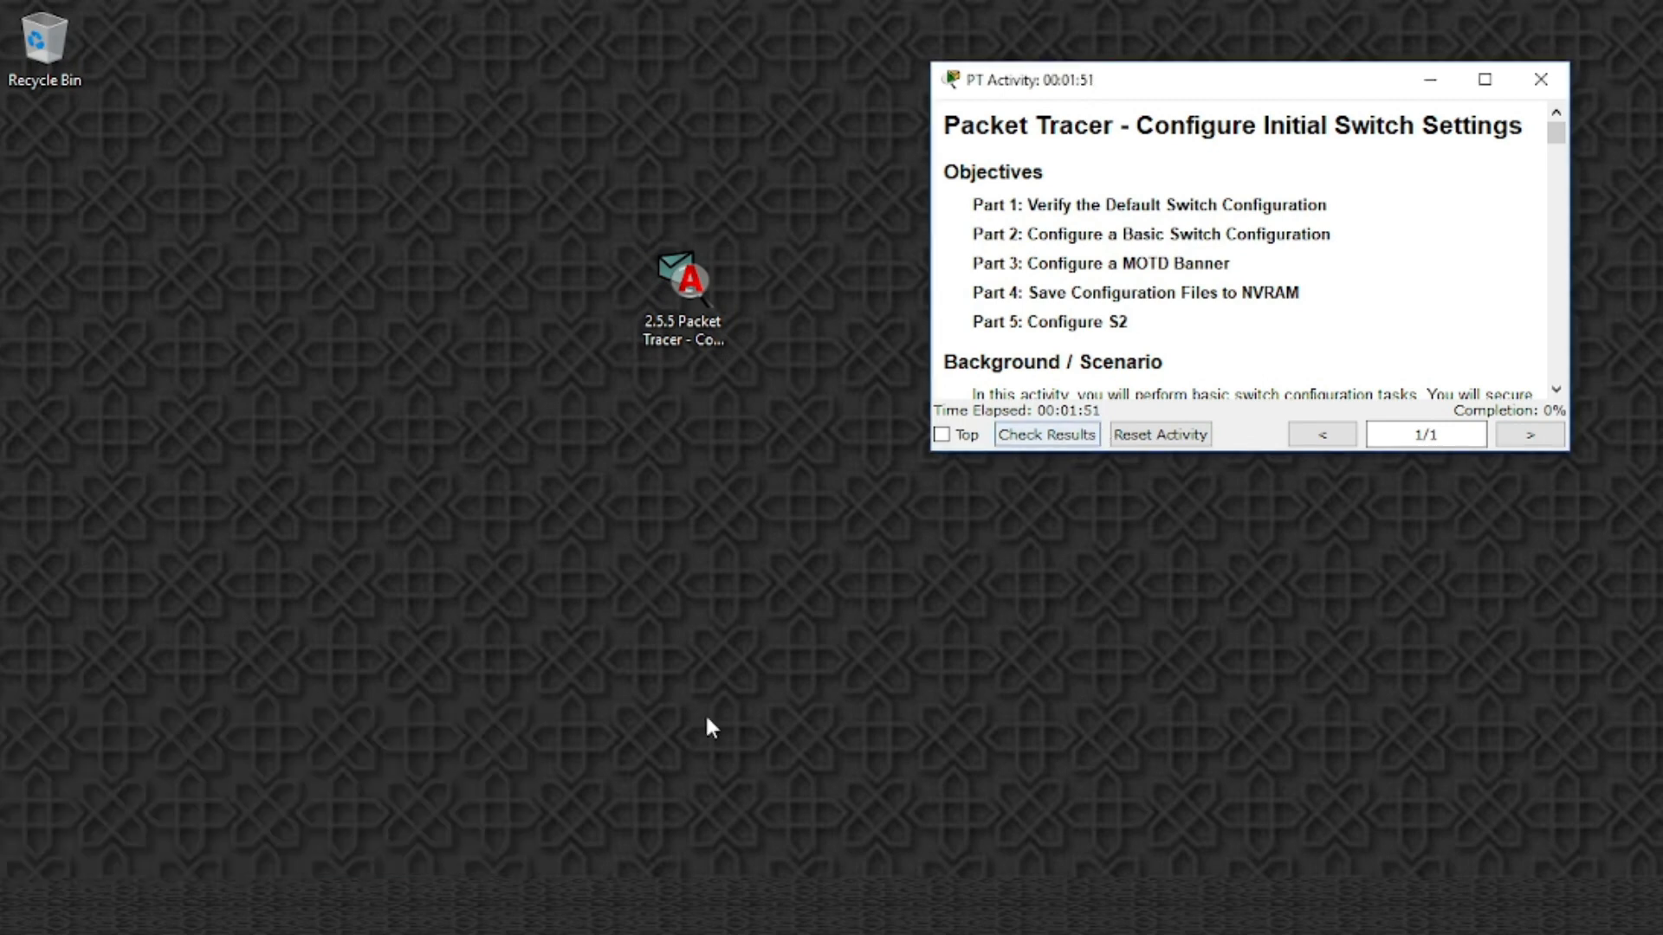
{"action": "left_click", "coordinate": [268, 908]}
{"action": "left_click", "coordinate": [411, 779]}
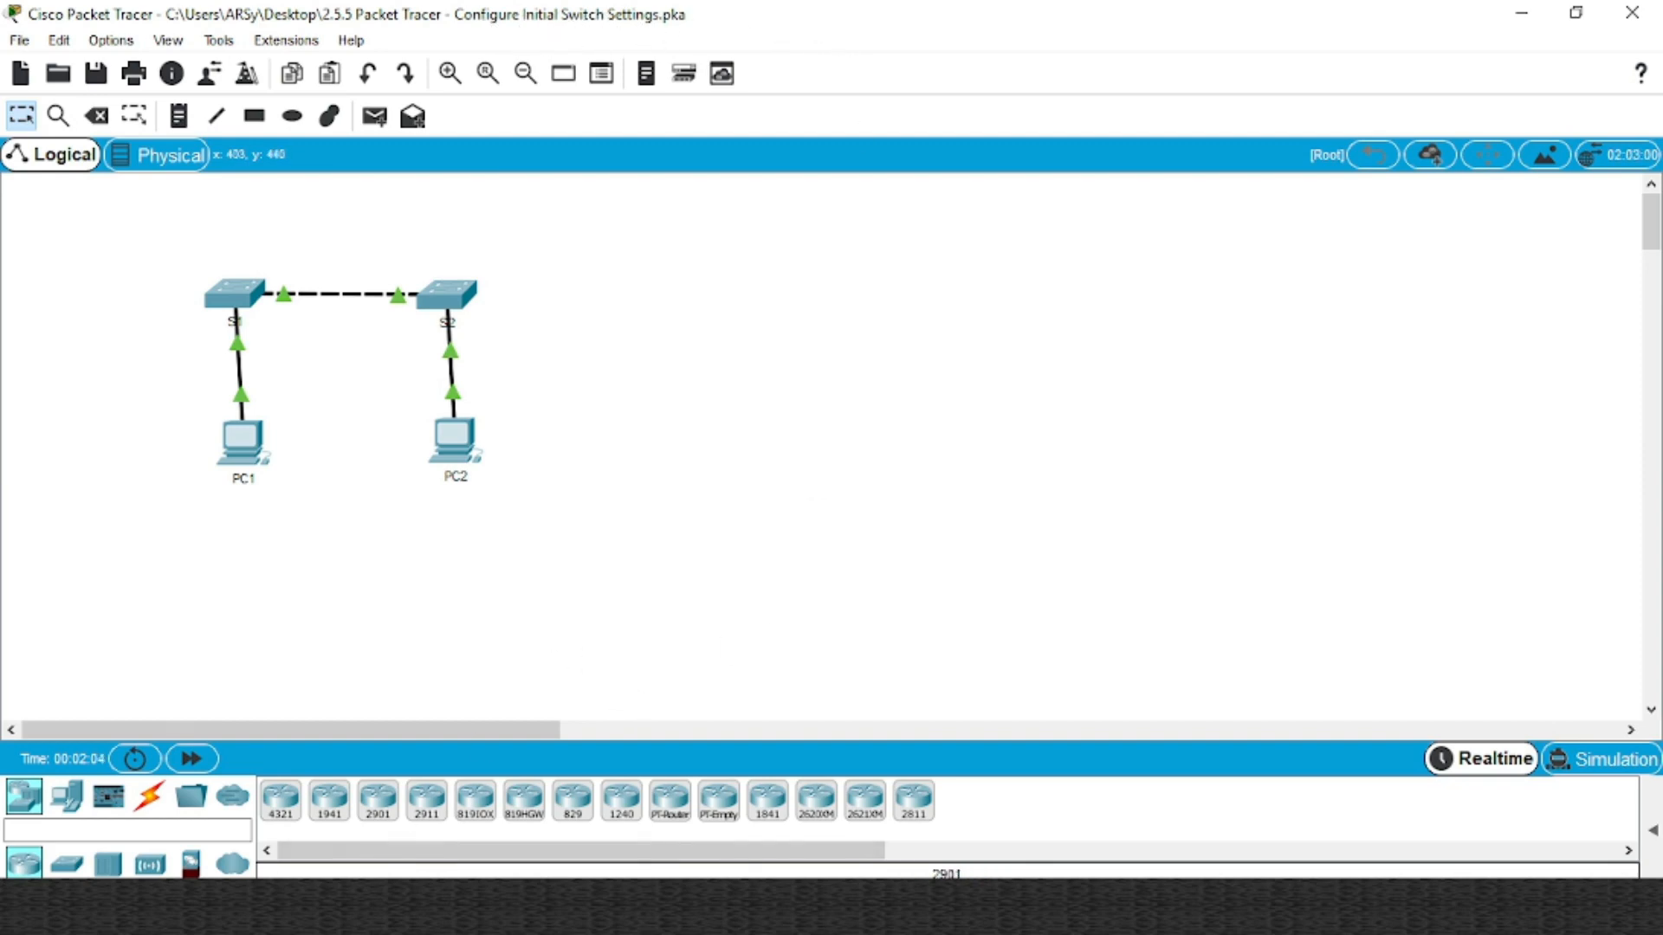
Bring the 2.5.5 instructions in front, move them to the top, and enlarge and widen them
{"action": "left_click", "coordinate": [264, 907]}
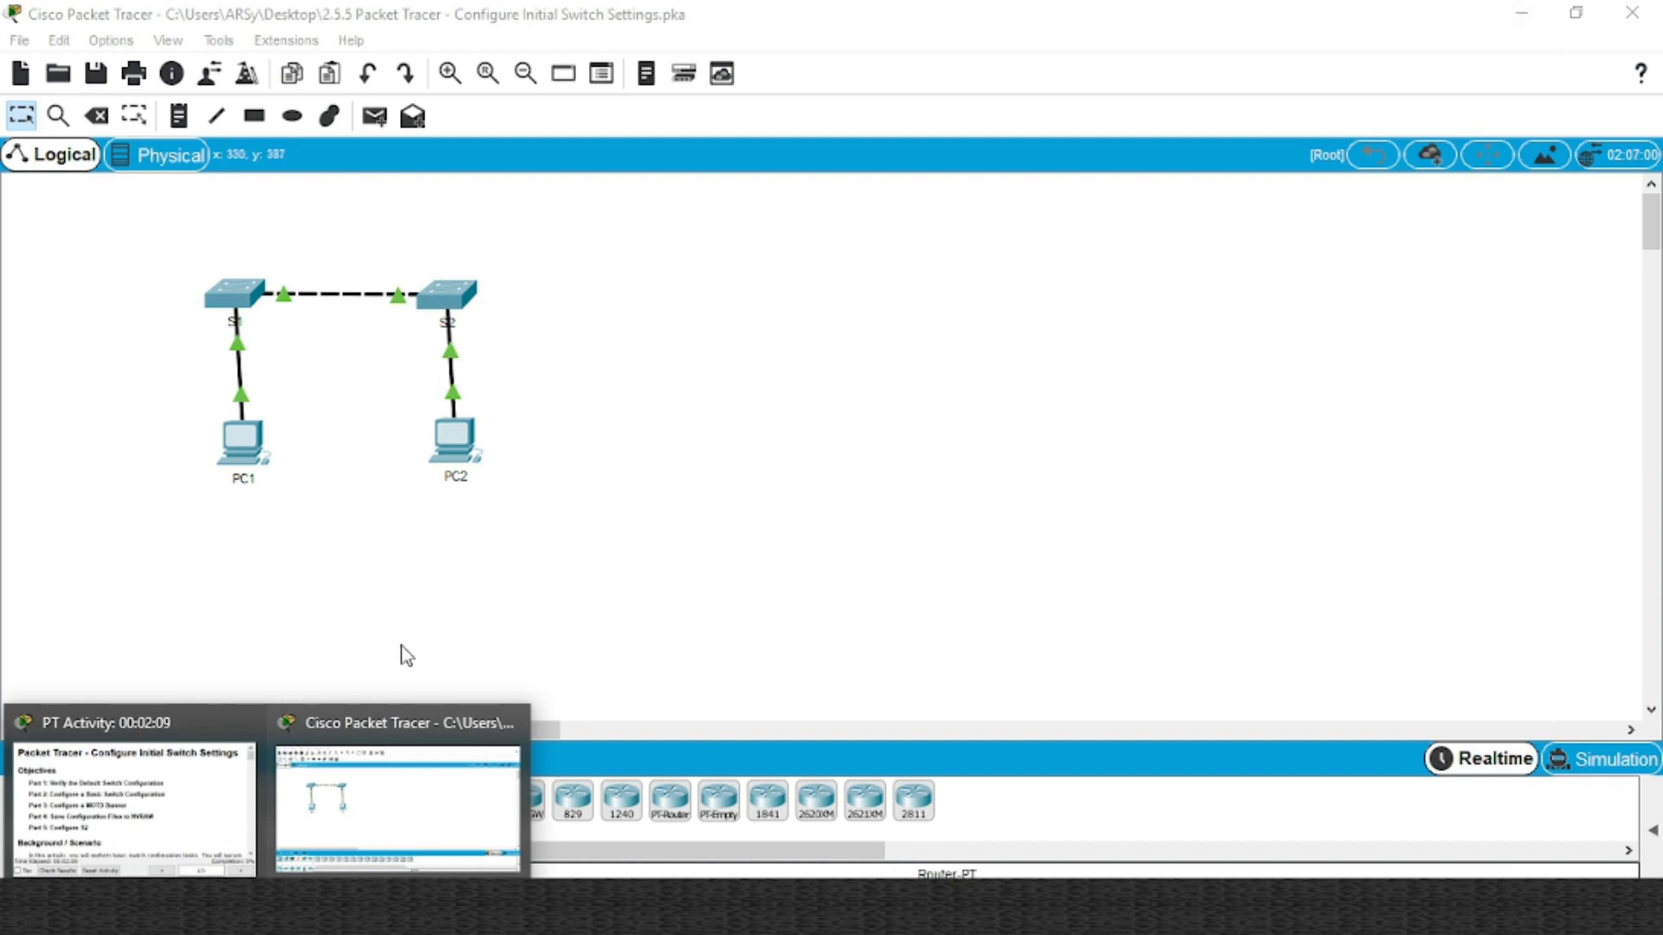
{"action": "left_click", "coordinate": [122, 724]}
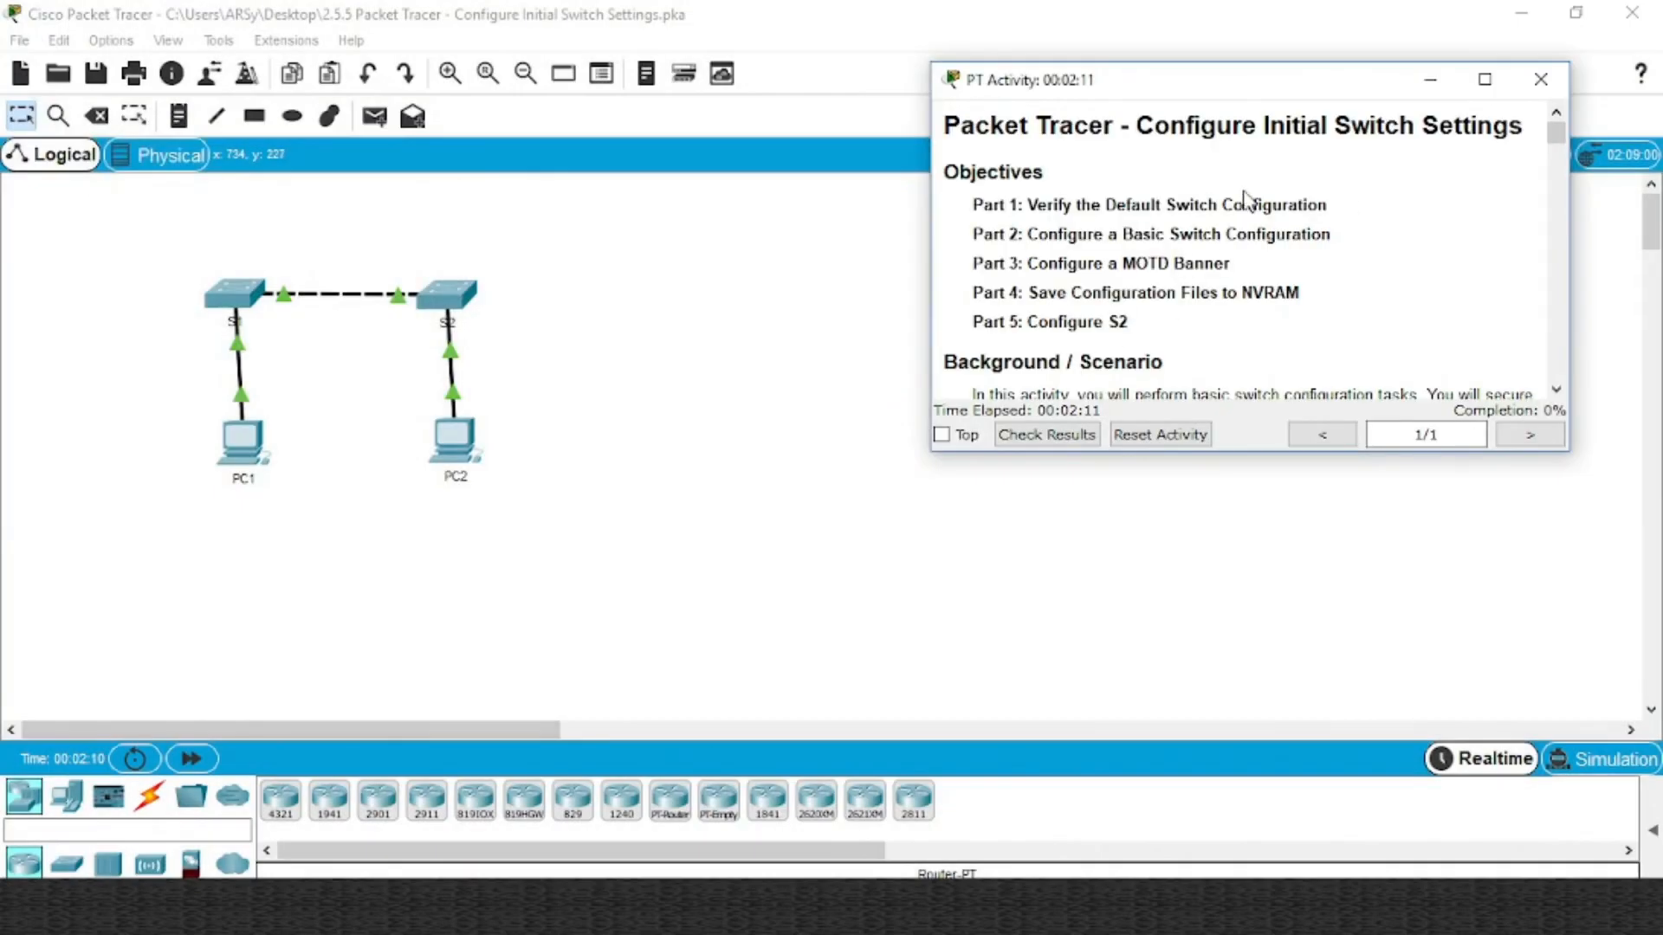
{"action": "left_click_drag", "start_coordinate": [1263, 99], "coordinate": [1143, 54]}
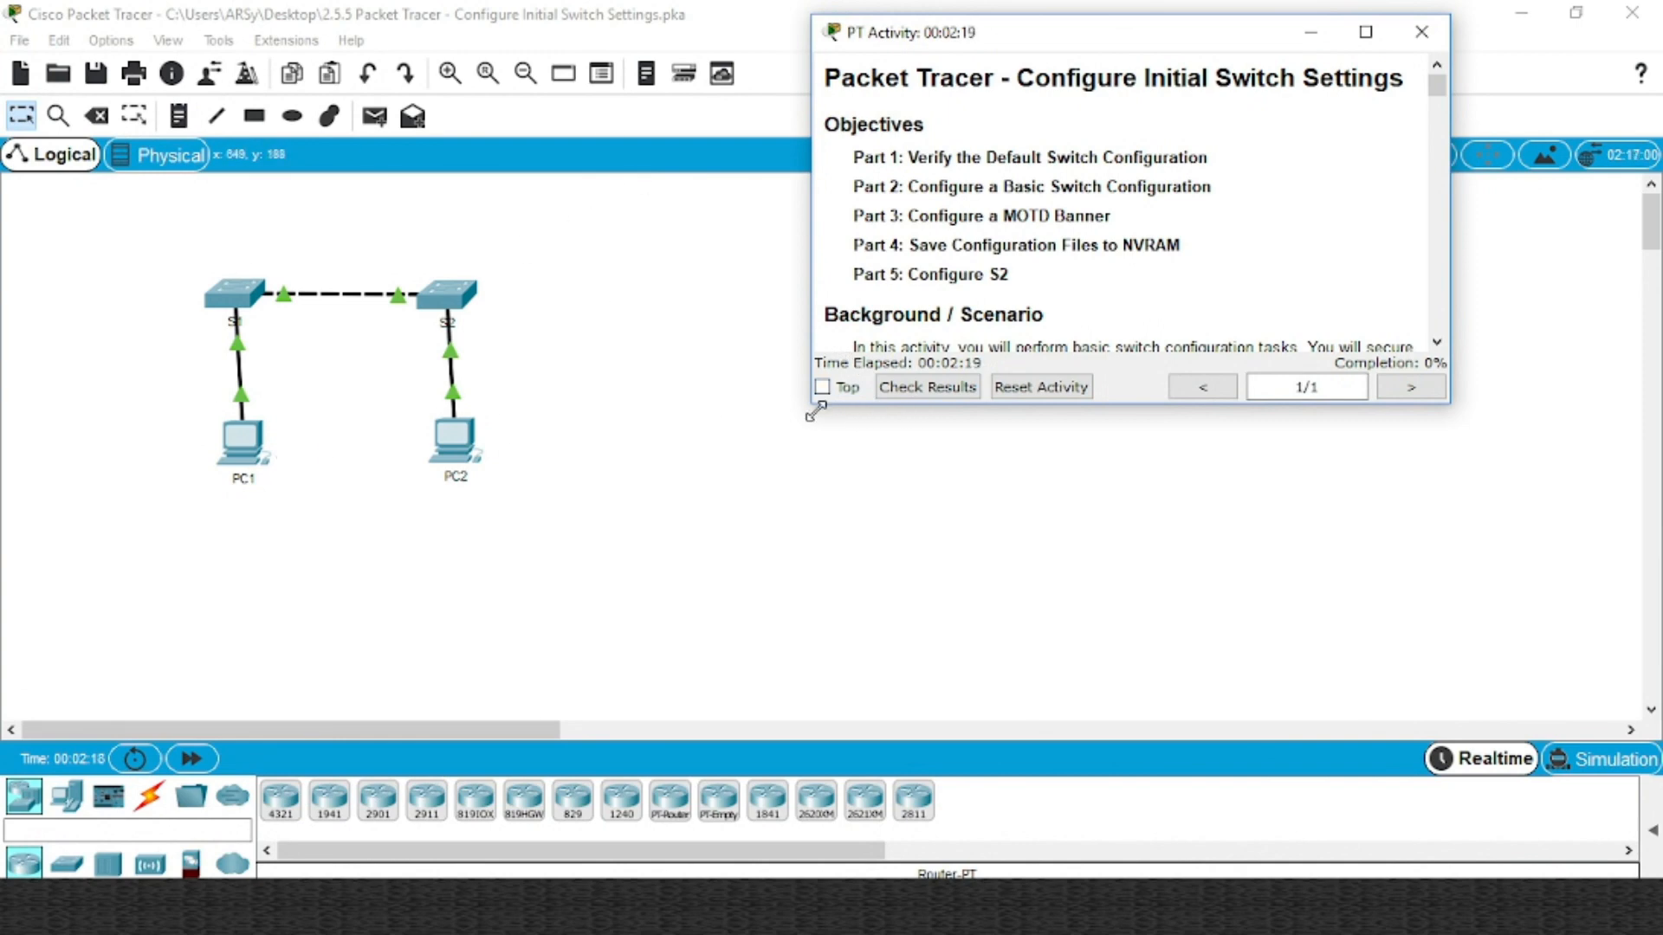
{"action": "left_click_drag", "start_coordinate": [818, 409], "coordinate": [667, 735]}
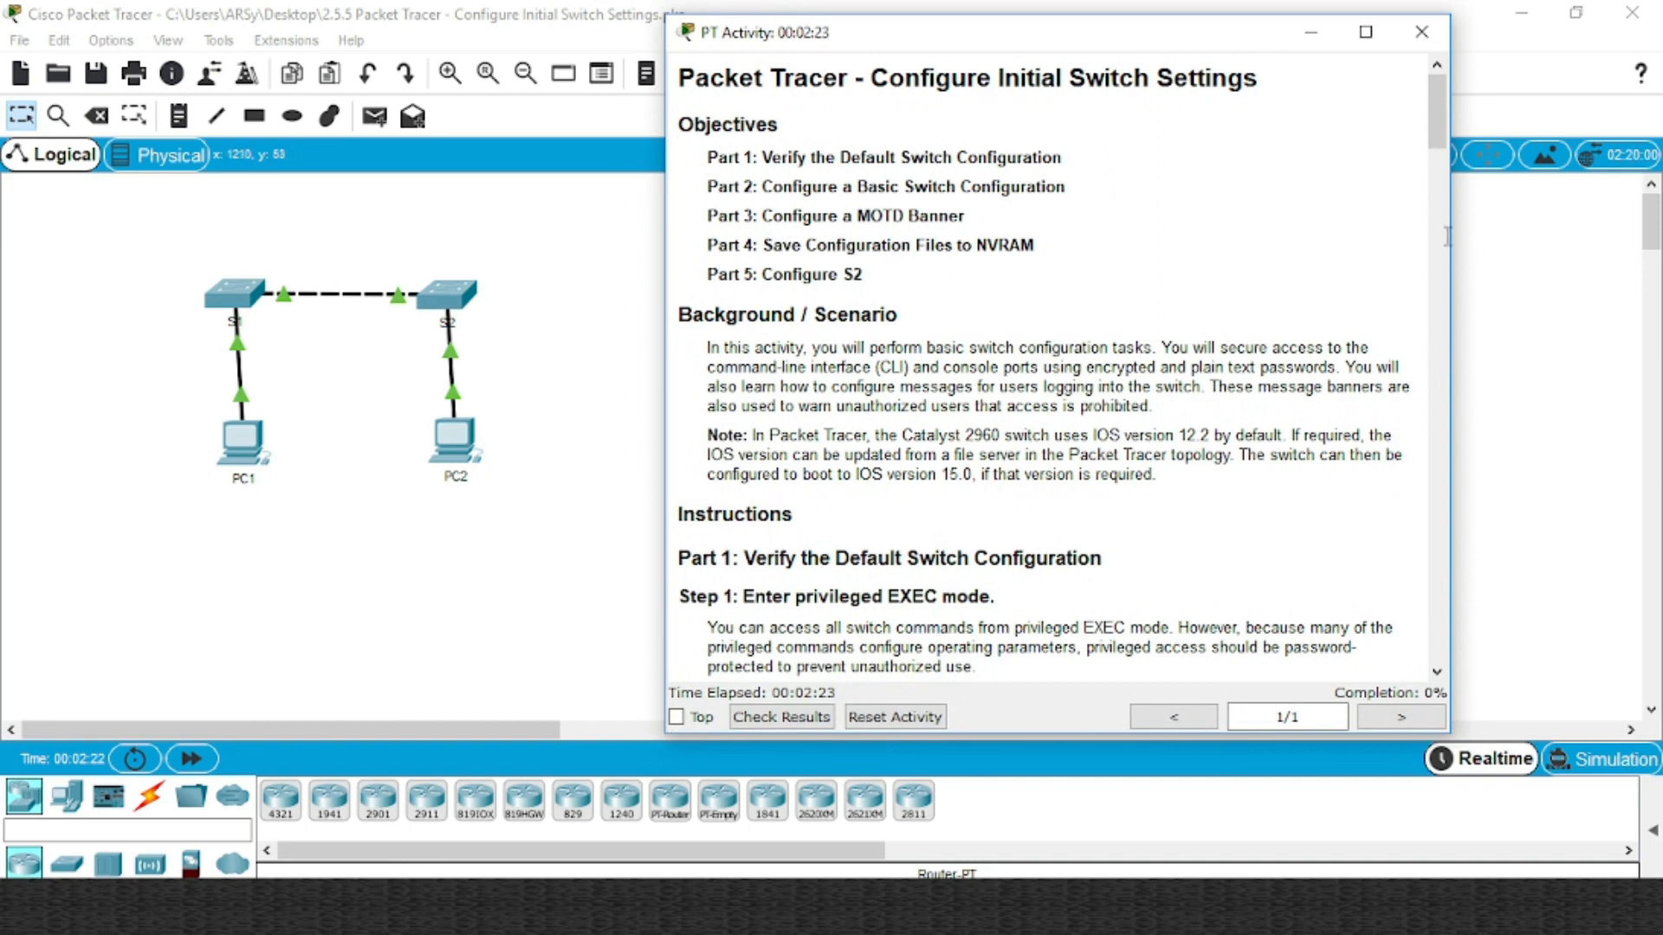
{"action": "left_click_drag", "start_coordinate": [1463, 234], "coordinate": [1595, 224]}
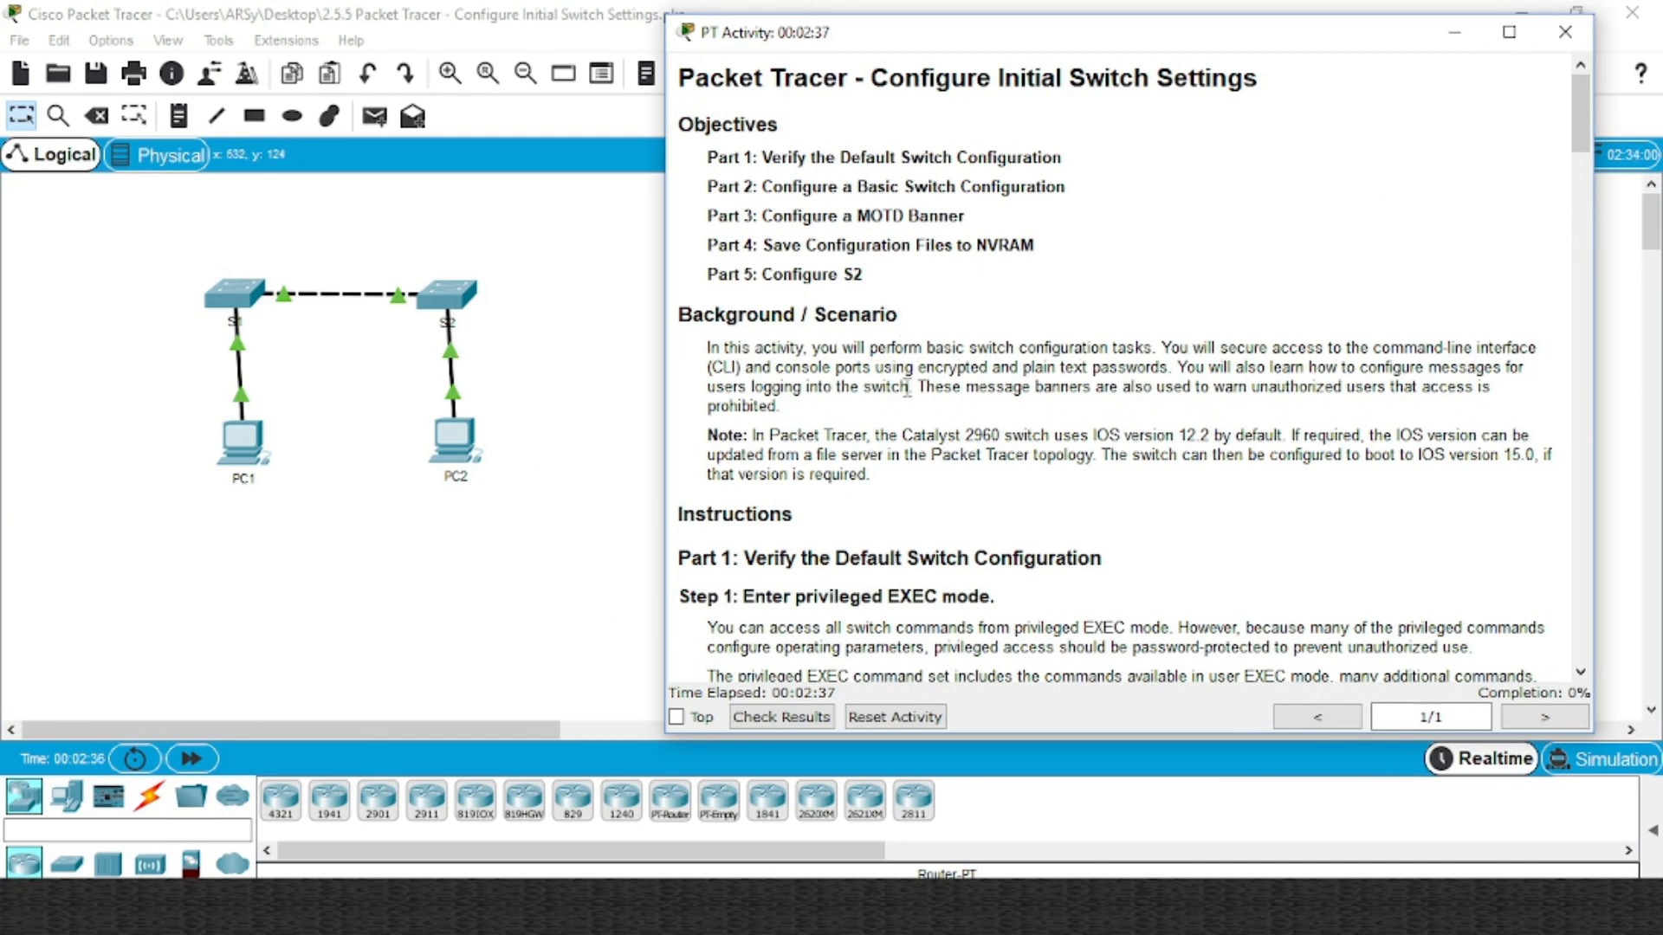
Scroll the activity instructions down through Step 8, then back up to Step 4
{"action": "scroll", "coordinate": [906, 390], "scroll_direction": "down", "scroll_amount": 2}
{"action": "scroll", "coordinate": [814, 405], "scroll_direction": "down", "scroll_amount": 1}
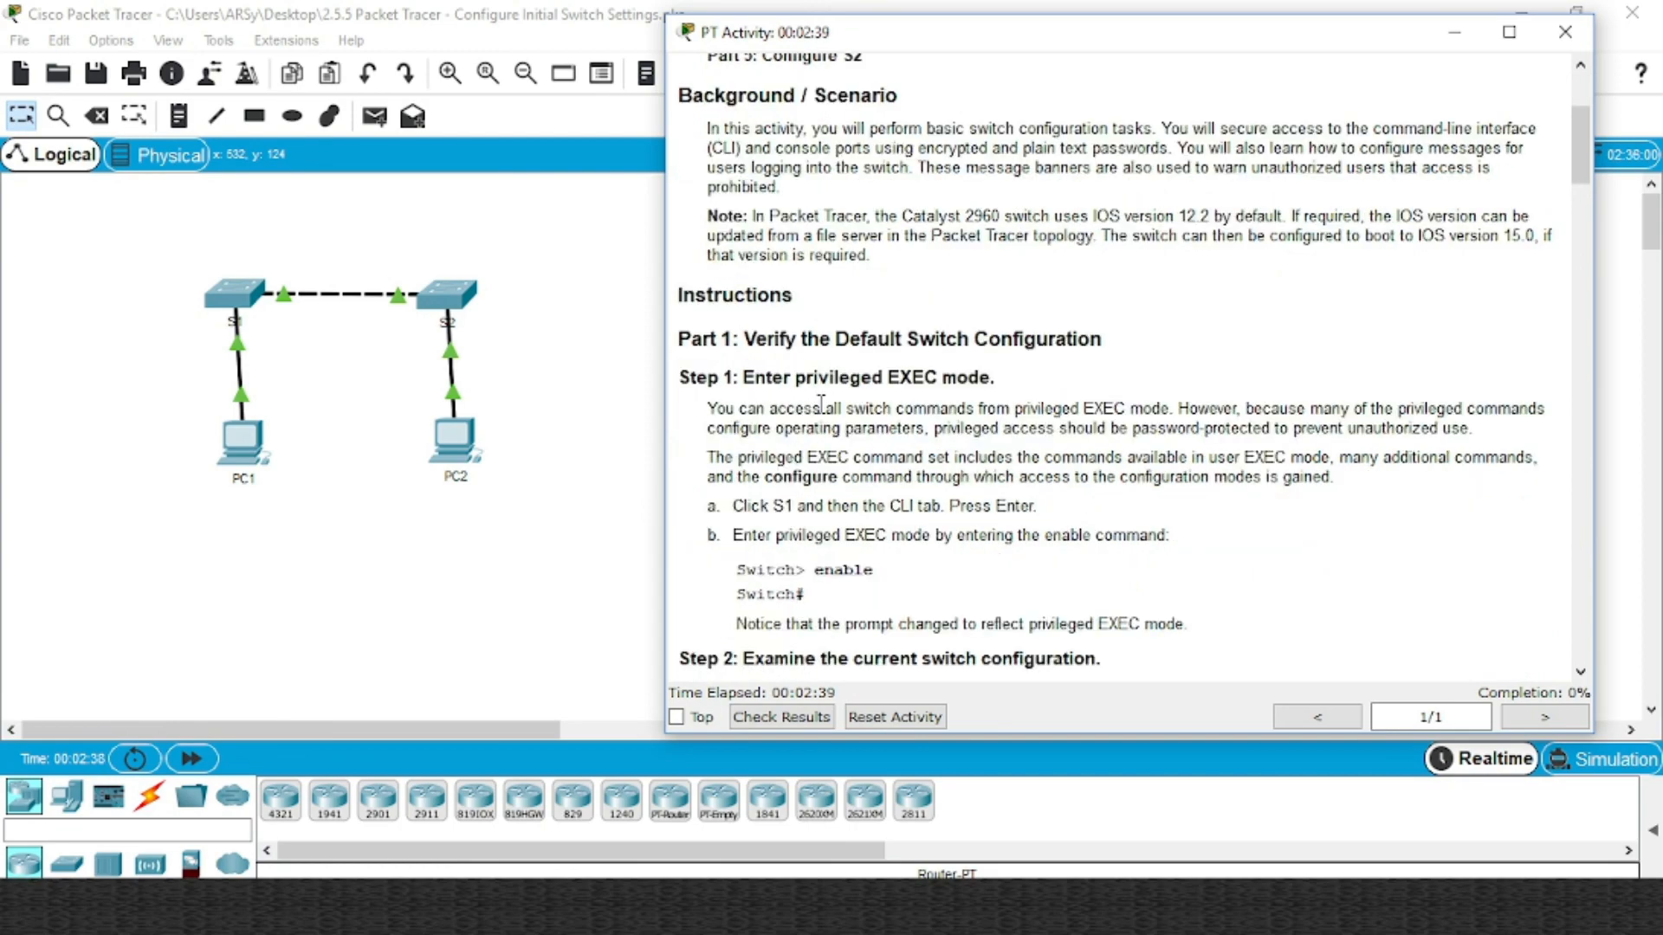
{"action": "scroll", "coordinate": [821, 406], "scroll_direction": "down", "scroll_amount": 3}
{"action": "scroll", "coordinate": [927, 311], "scroll_direction": "down", "scroll_amount": 3}
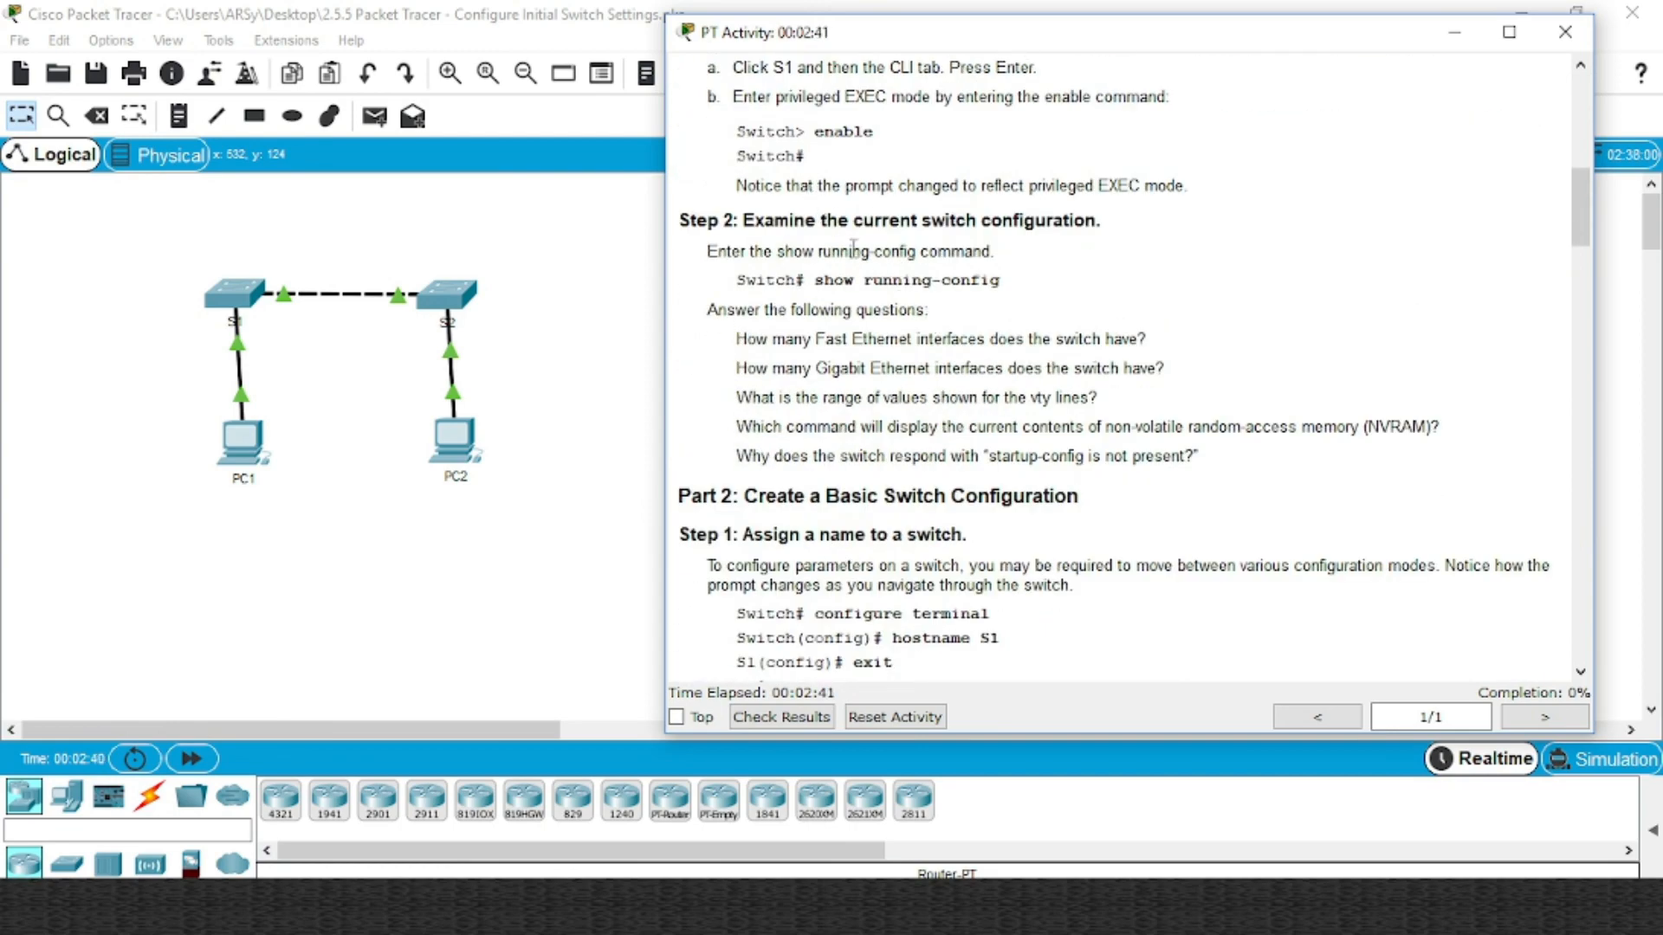
{"action": "scroll", "coordinate": [853, 249], "scroll_direction": "down", "scroll_amount": 6}
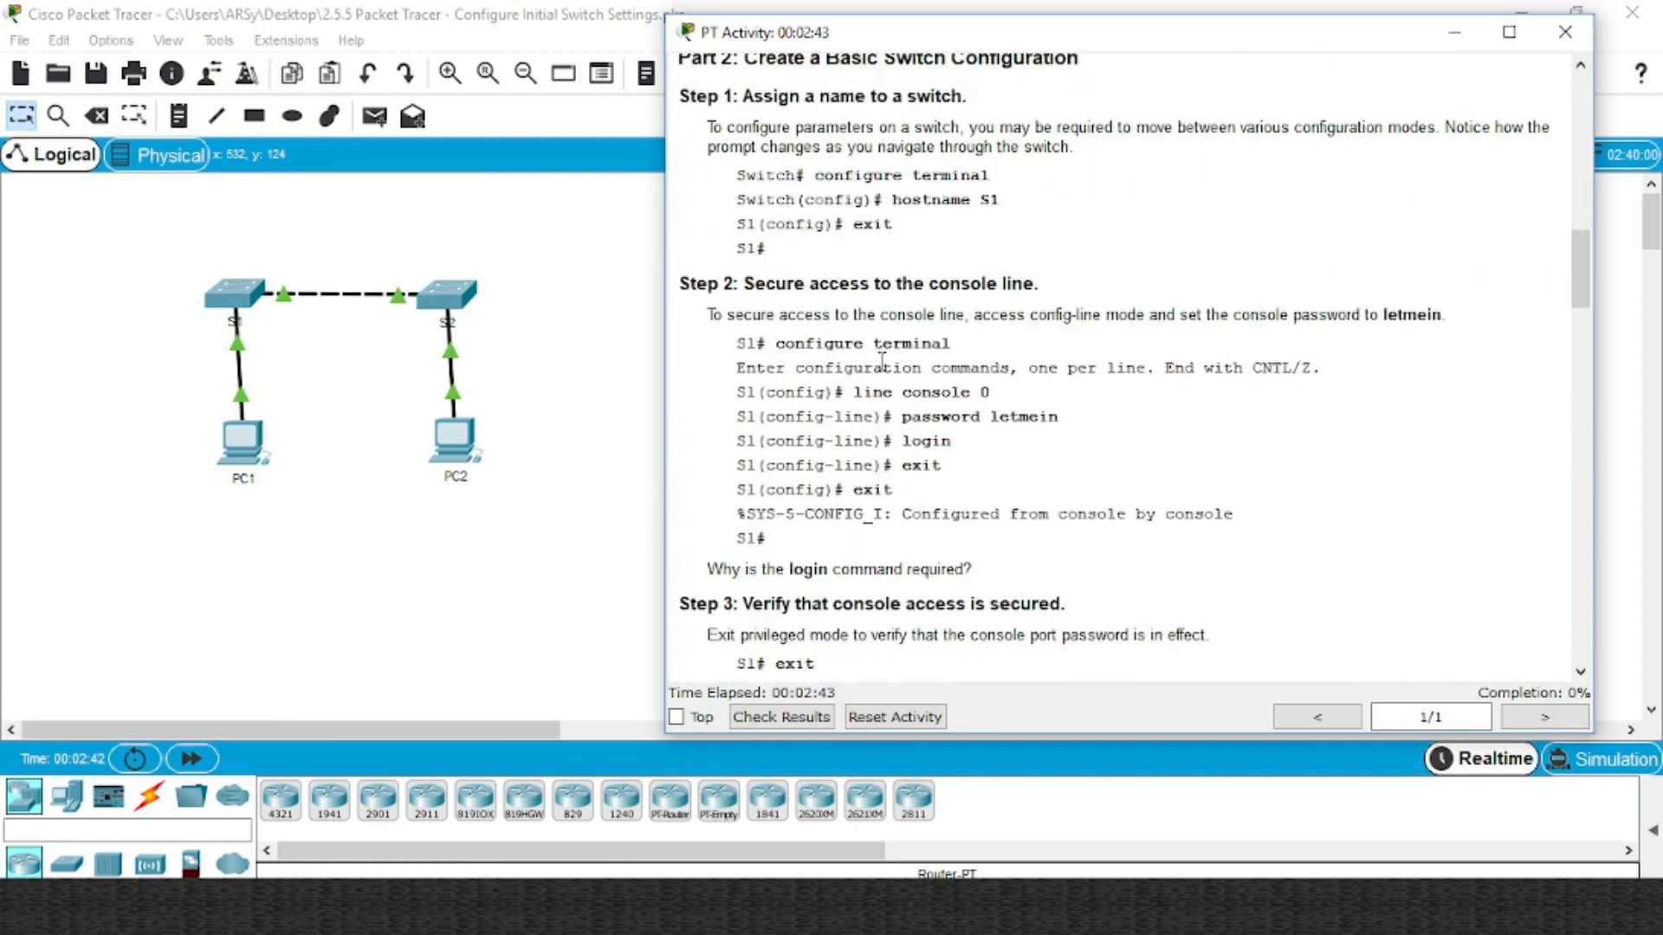
{"action": "scroll", "coordinate": [882, 359], "scroll_direction": "down", "scroll_amount": 13}
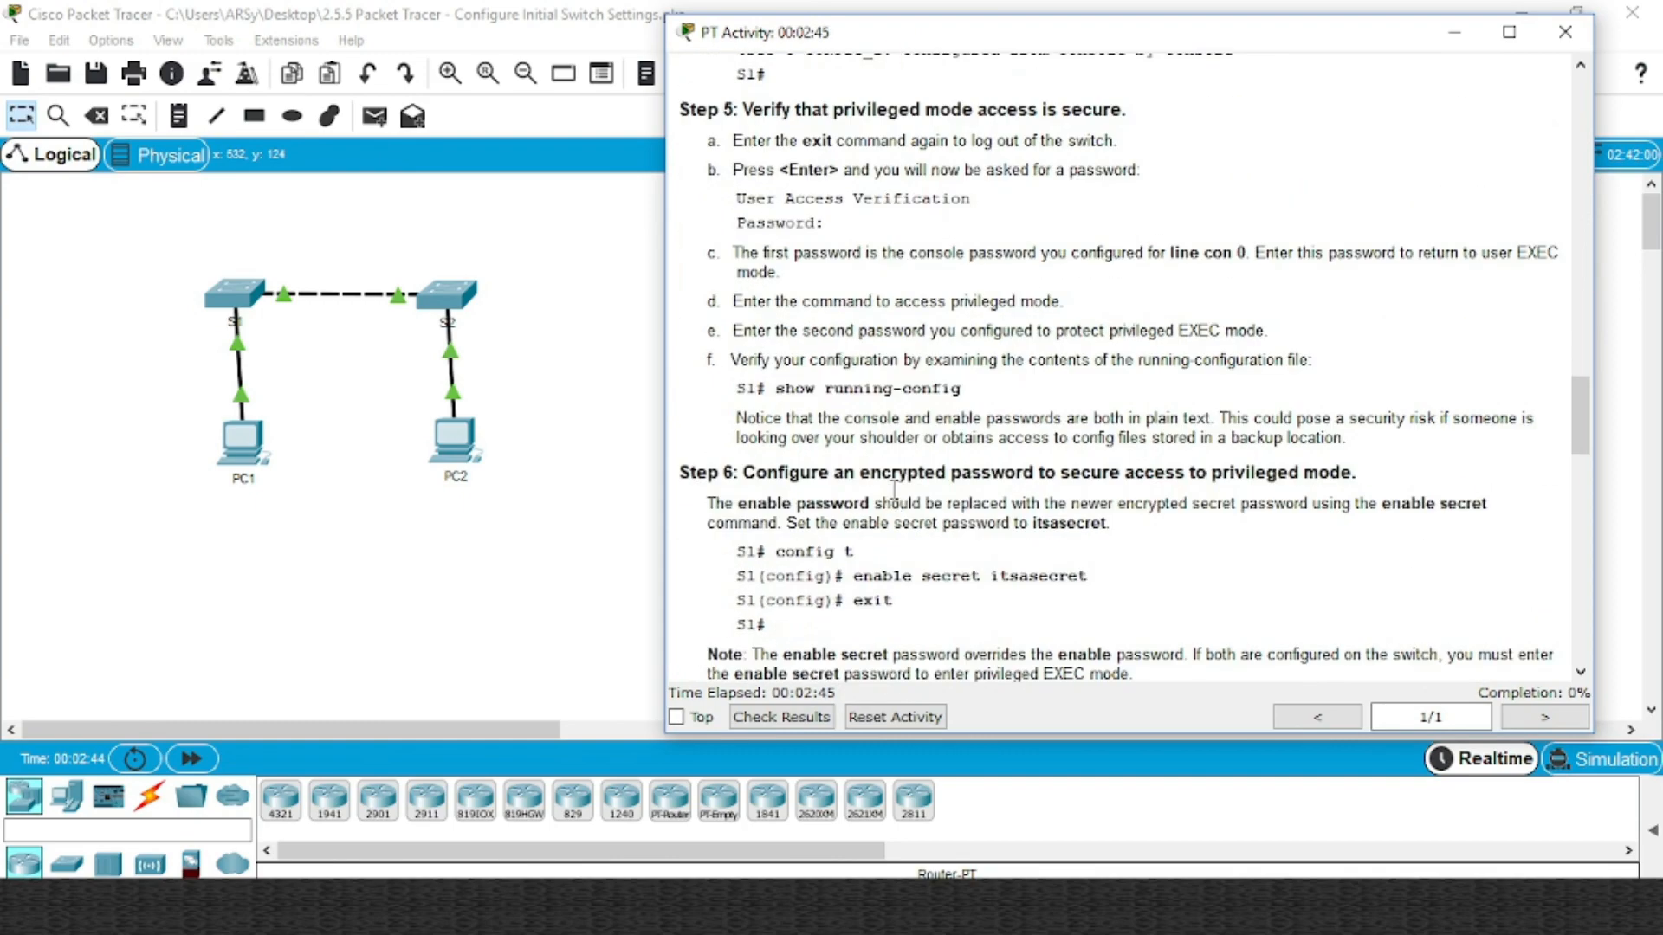
{"action": "scroll", "coordinate": [895, 489], "scroll_direction": "down", "scroll_amount": 3}
{"action": "scroll", "coordinate": [895, 489], "scroll_direction": "down", "scroll_amount": 3}
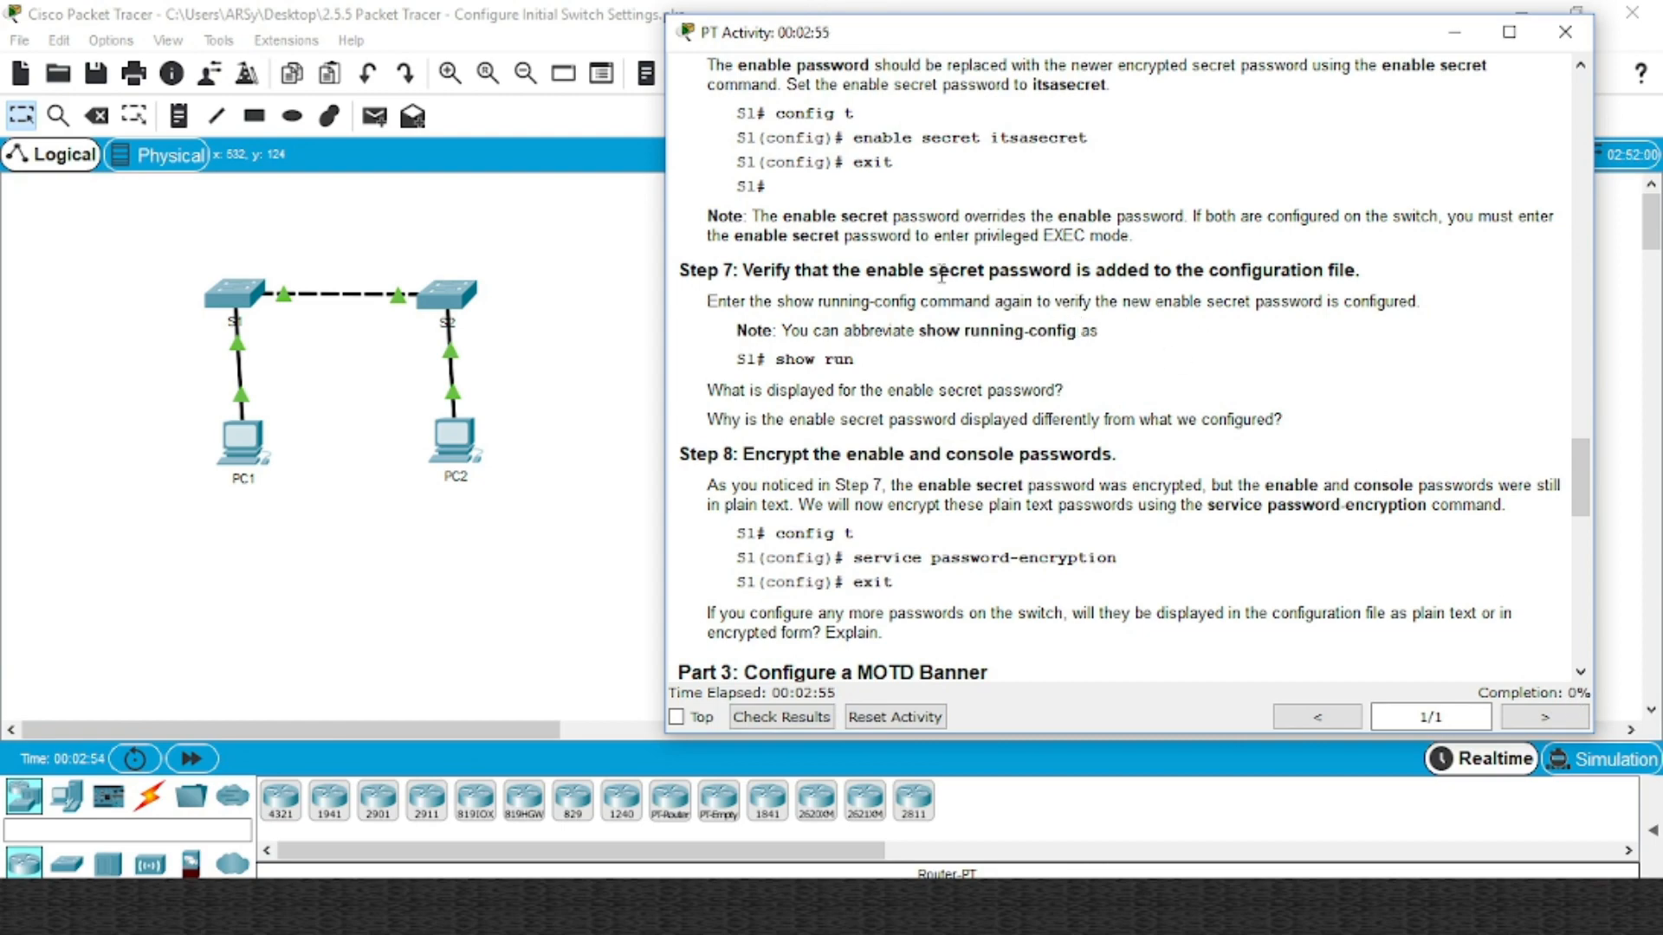
{"action": "scroll", "coordinate": [934, 277], "scroll_direction": "up", "scroll_amount": 1}
{"action": "scroll", "coordinate": [934, 277], "scroll_direction": "up", "scroll_amount": 4}
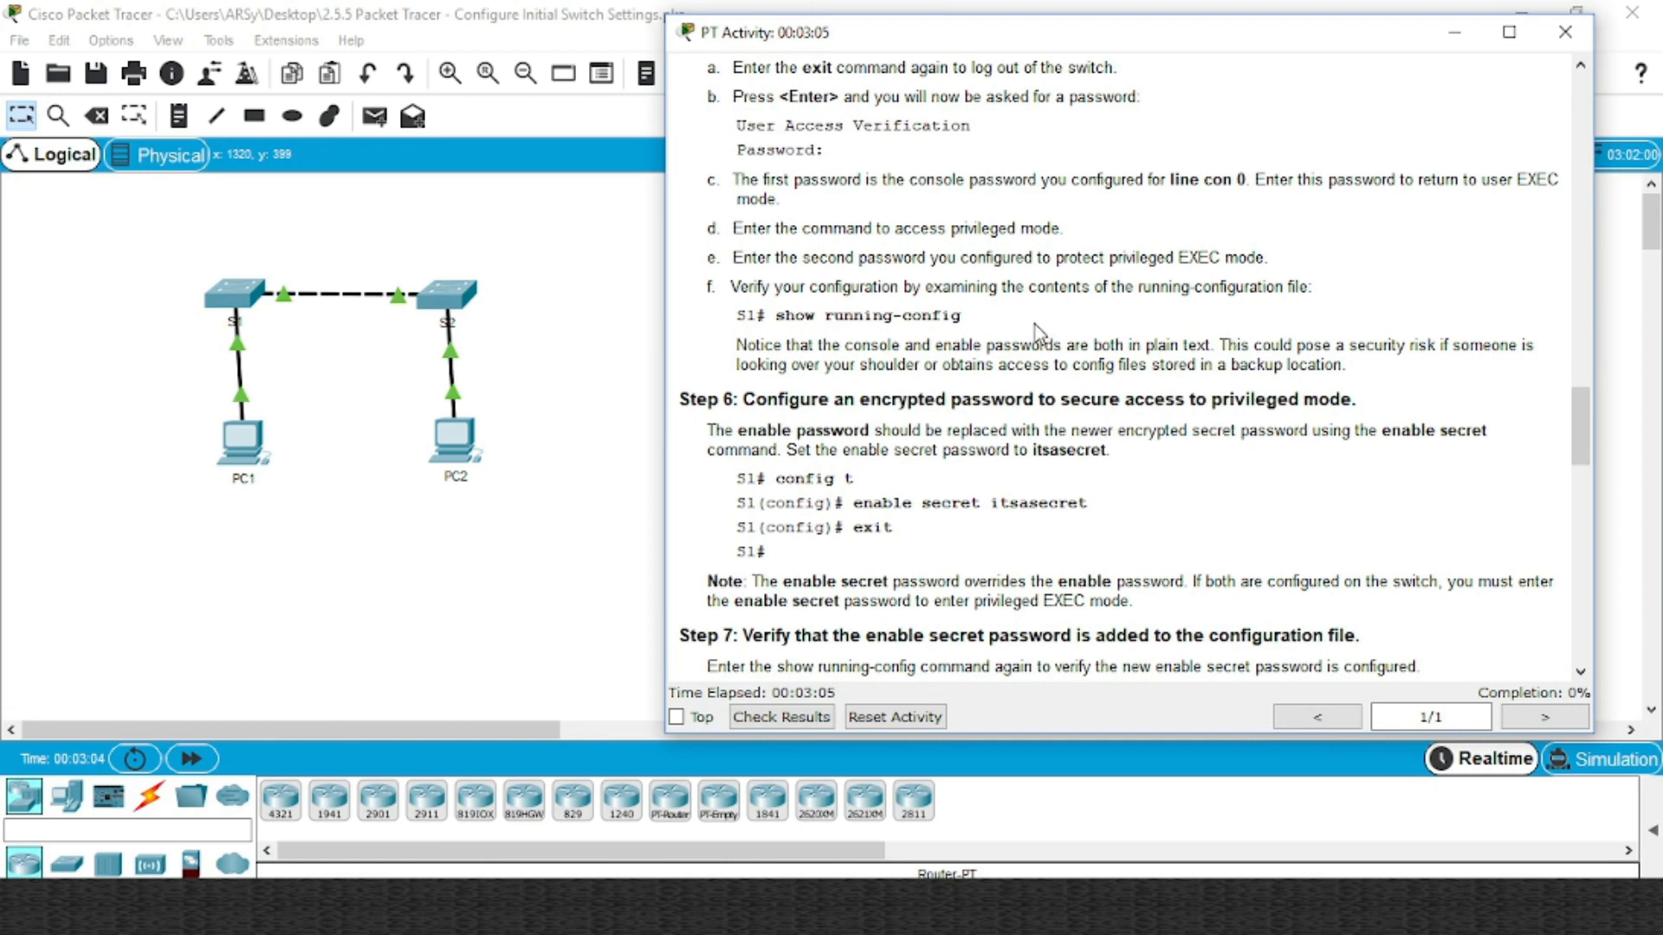
{"action": "scroll", "coordinate": [1083, 329], "scroll_direction": "up", "scroll_amount": 4}
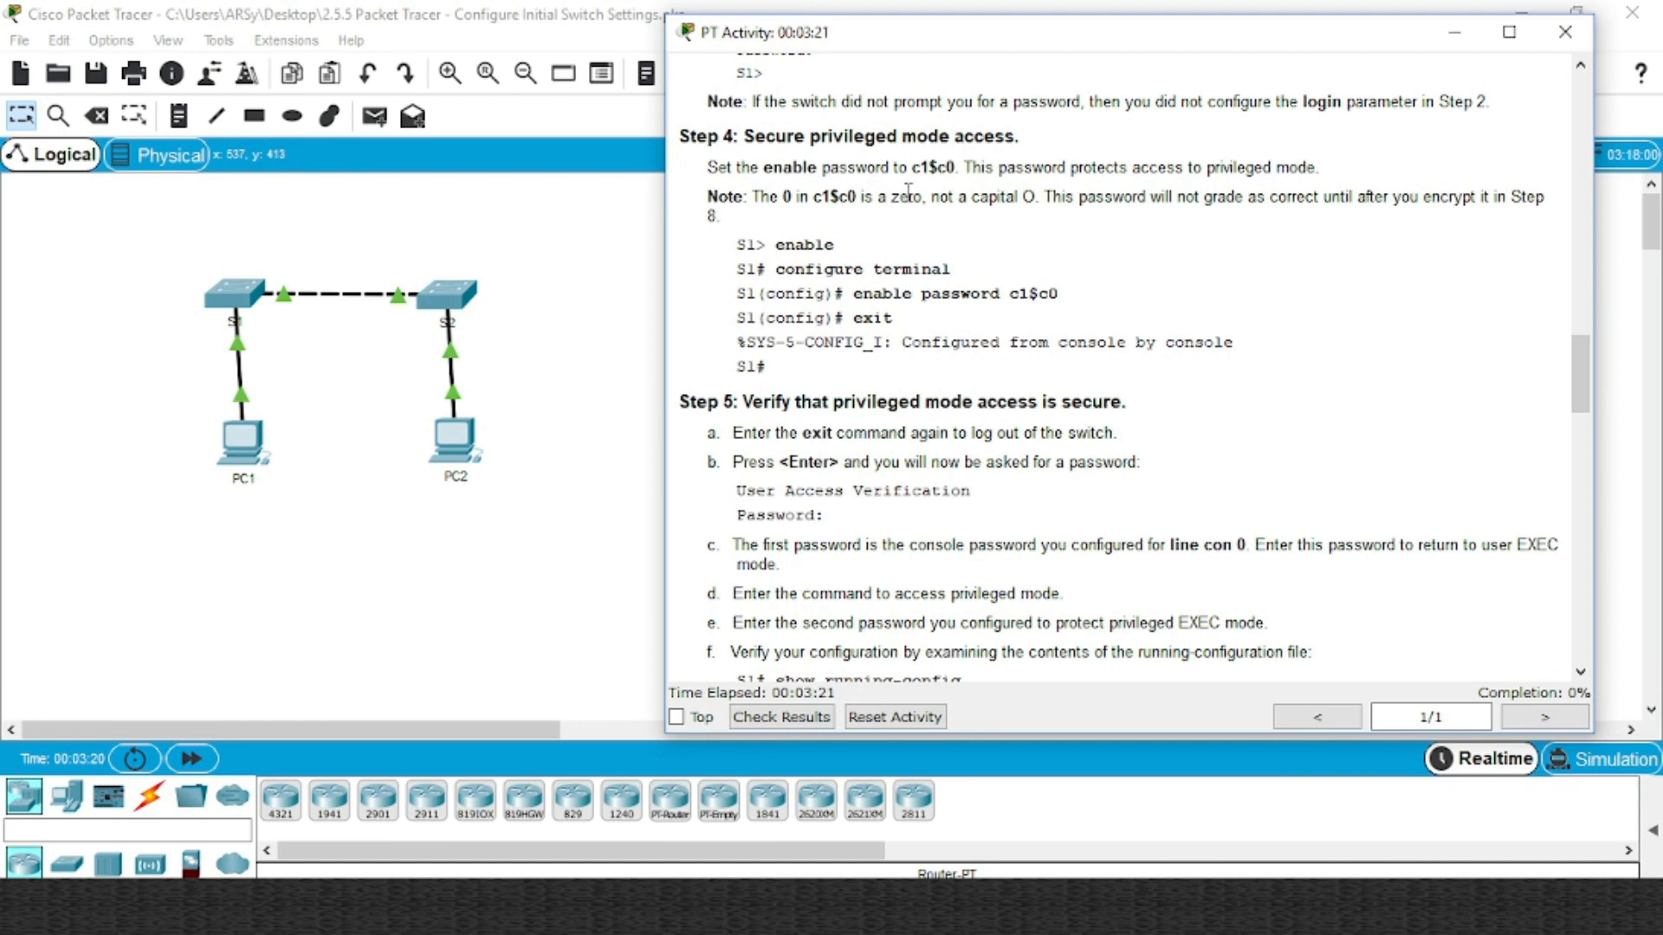
Tick Top so the instructions stay on top, then scroll back to the title and objectives
{"action": "left_click", "coordinate": [677, 720]}
{"action": "left_click", "coordinate": [635, 362]}
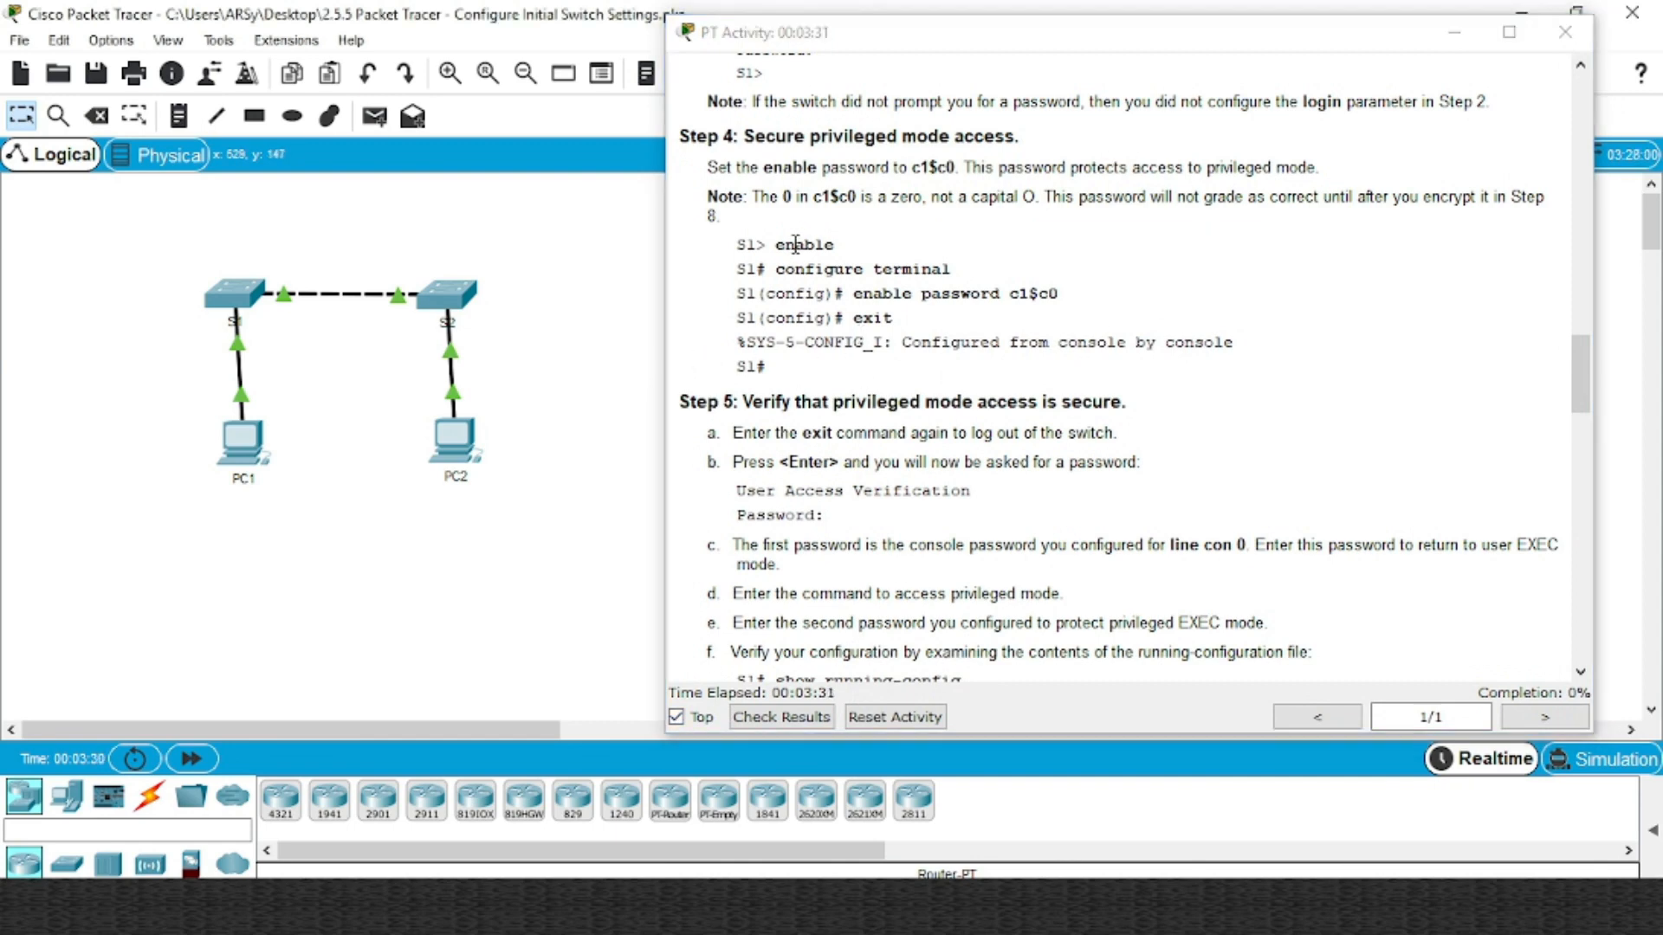
{"action": "scroll", "coordinate": [953, 399], "scroll_direction": "up", "scroll_amount": 15}
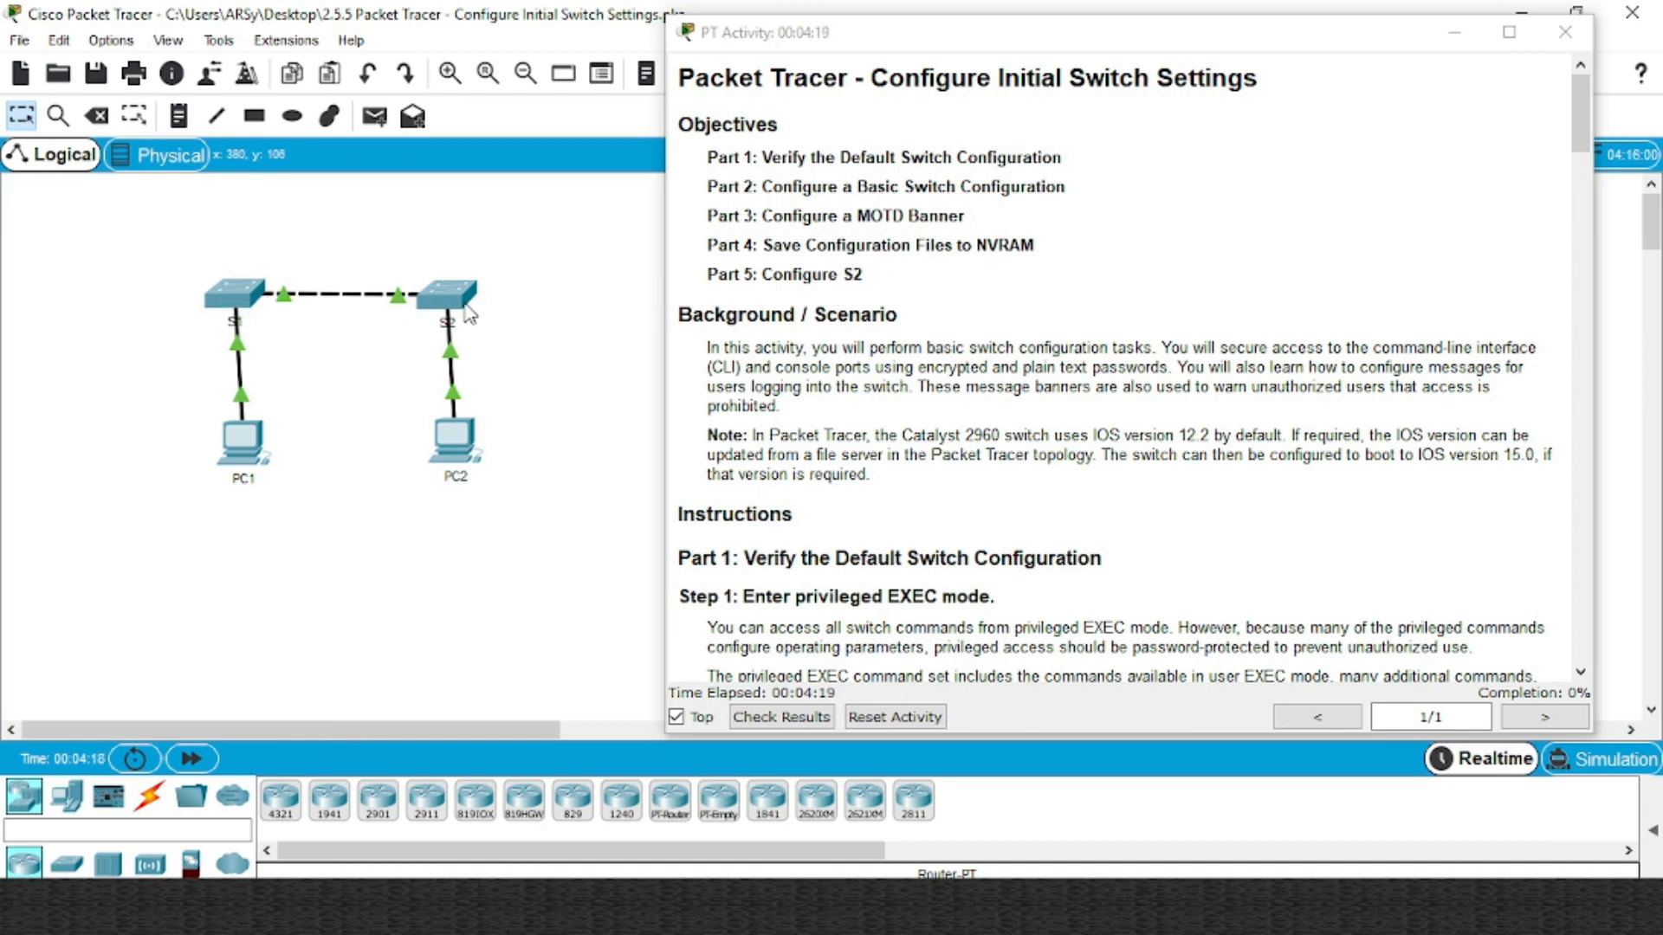
Scroll the instructions to Part 1 Steps 1 and 2, then open switch S1's window
{"action": "mouse_move", "coordinate": [466, 308]}
{"action": "mouse_move", "coordinate": [247, 298]}
{"action": "left_click", "coordinate": [1002, 325]}
{"action": "scroll", "coordinate": [1001, 320], "scroll_direction": "down", "scroll_amount": 5}
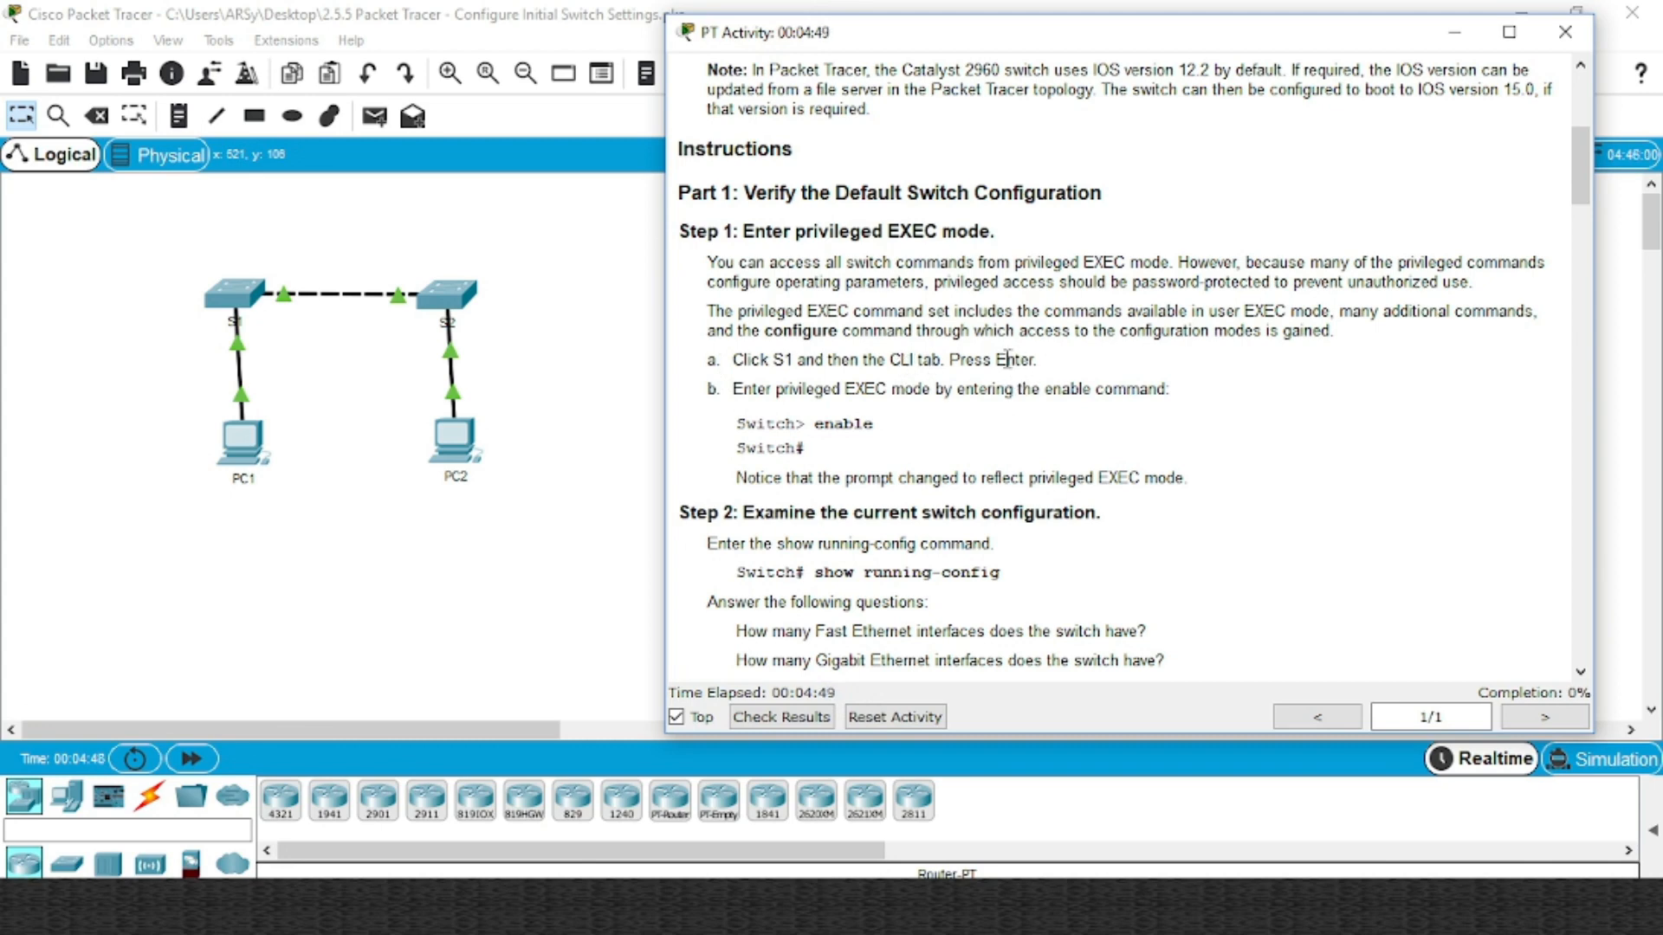
{"action": "left_click", "coordinate": [241, 303]}
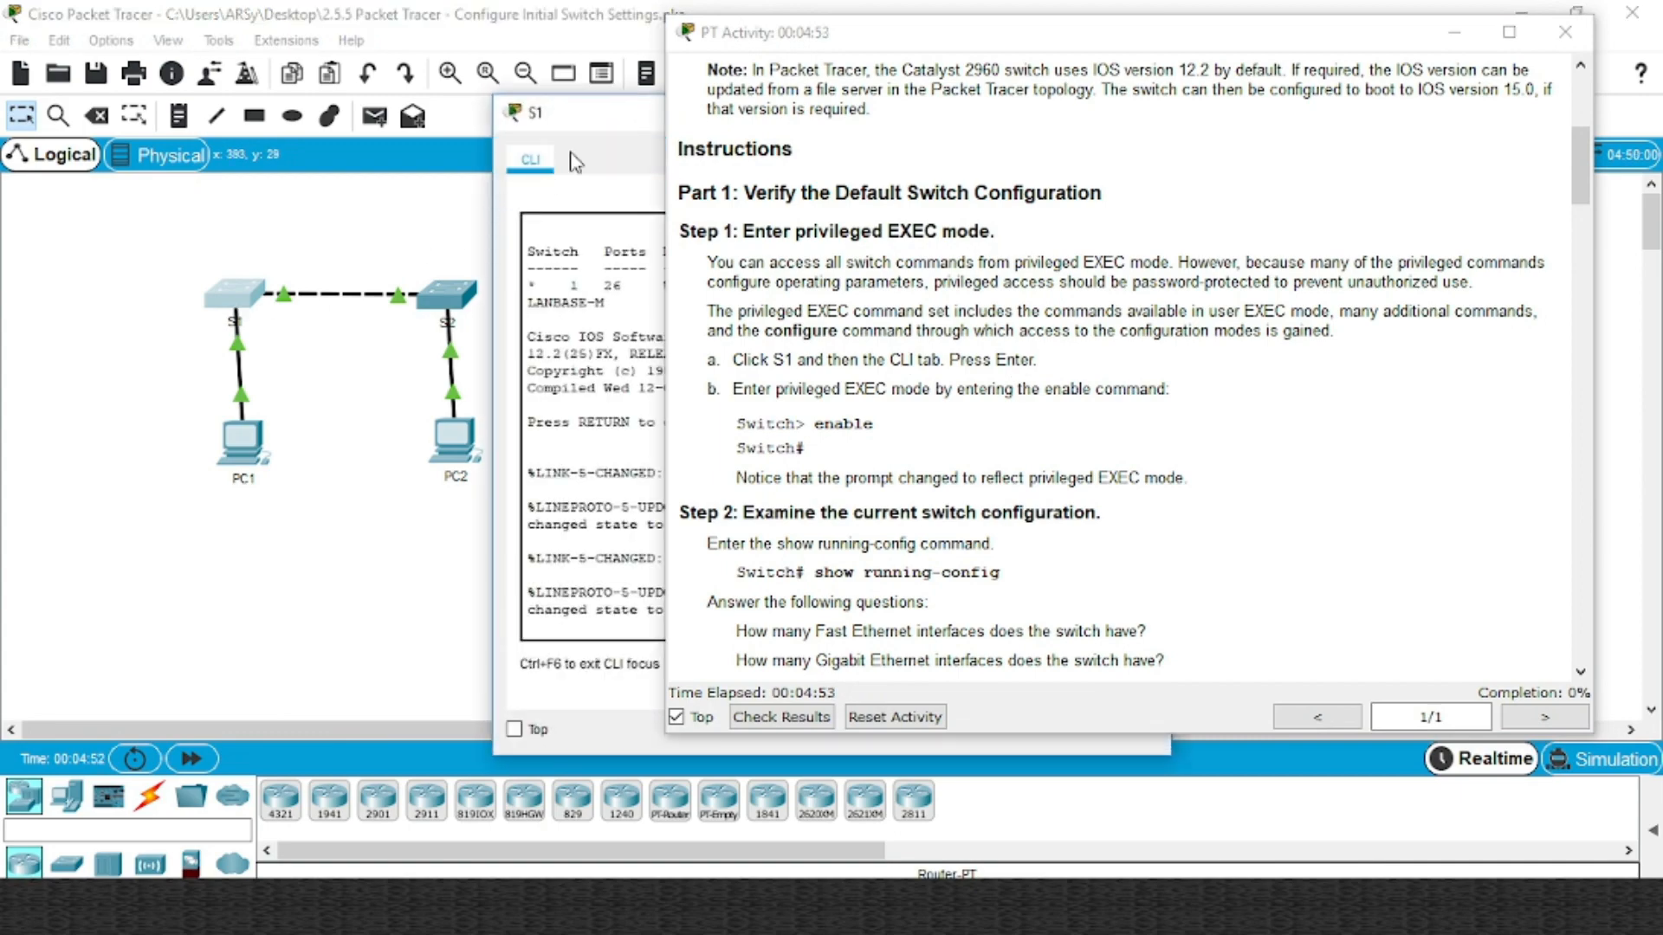
Move S1's console beside the instructions and press Enter to get the Switch> prompt
{"action": "left_click_drag", "start_coordinate": [599, 131], "coordinate": [147, 110]}
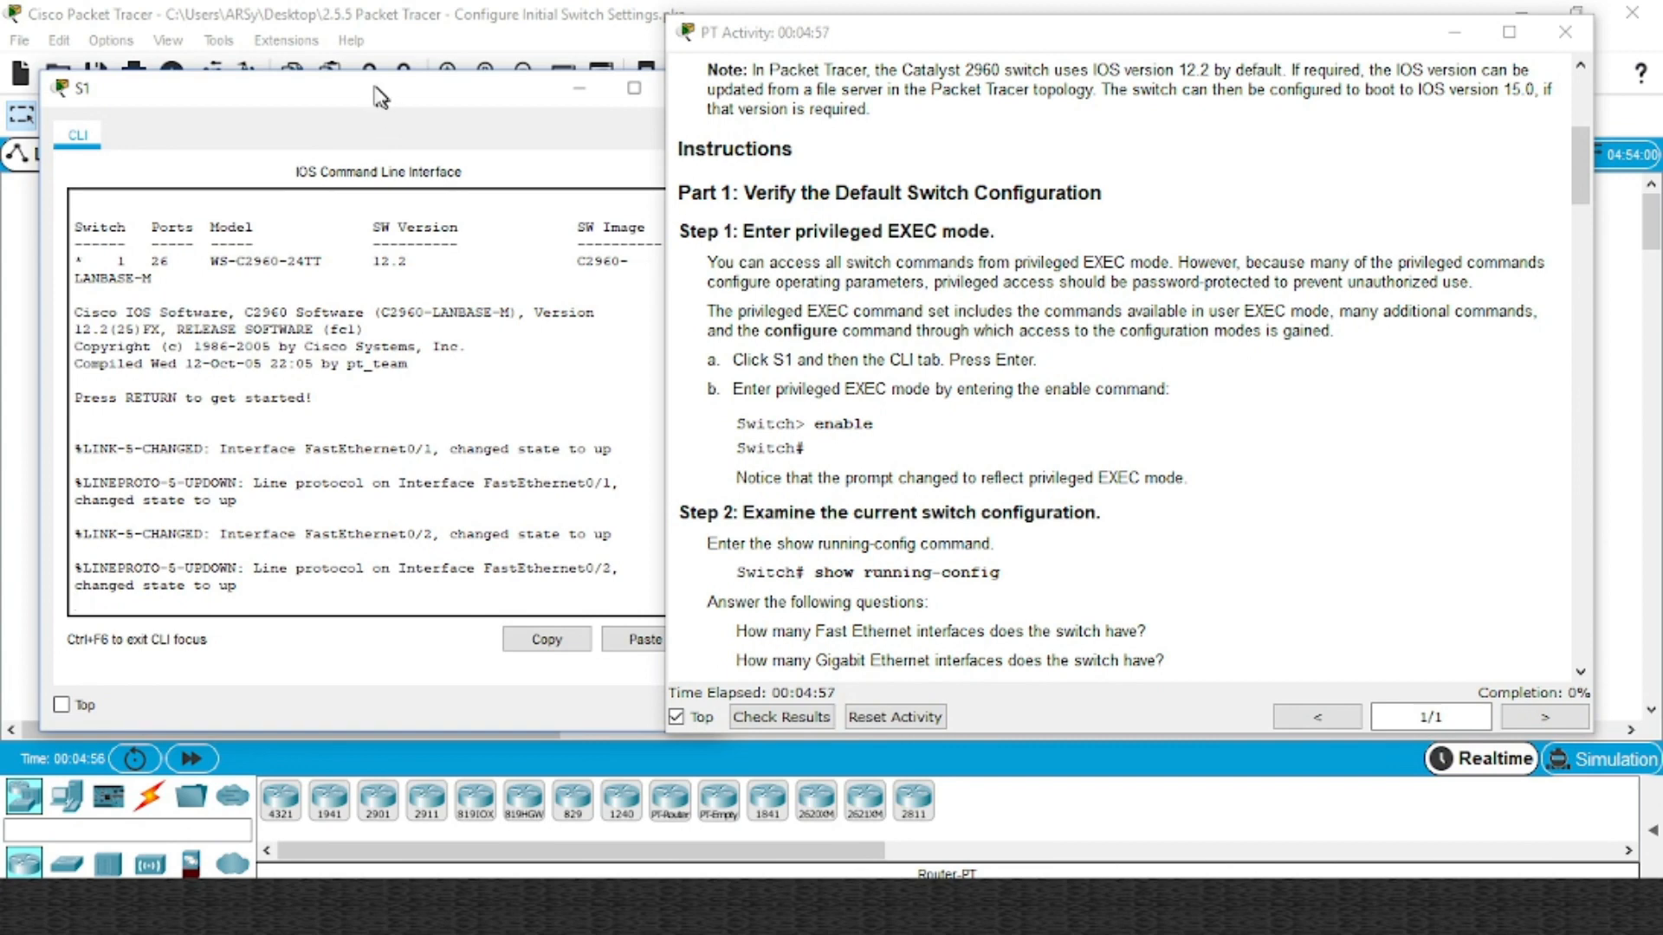
{"action": "left_click_drag", "start_coordinate": [384, 92], "coordinate": [357, 85]}
{"action": "left_click", "coordinate": [309, 590]}
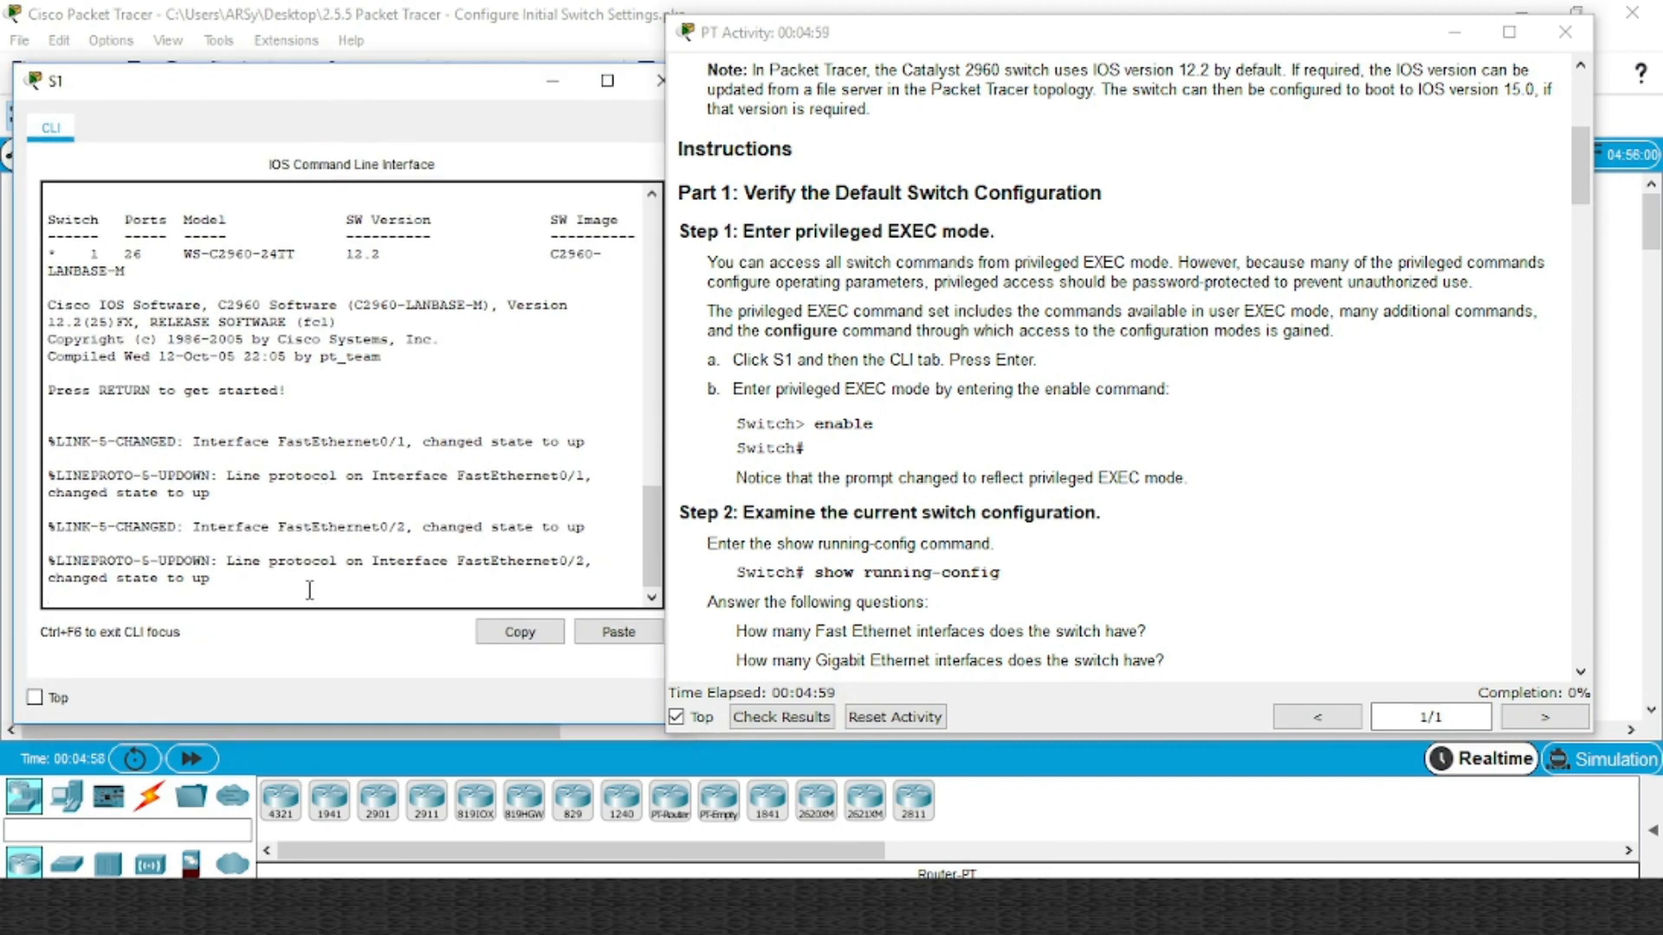
{"action": "key", "text": "Return"}
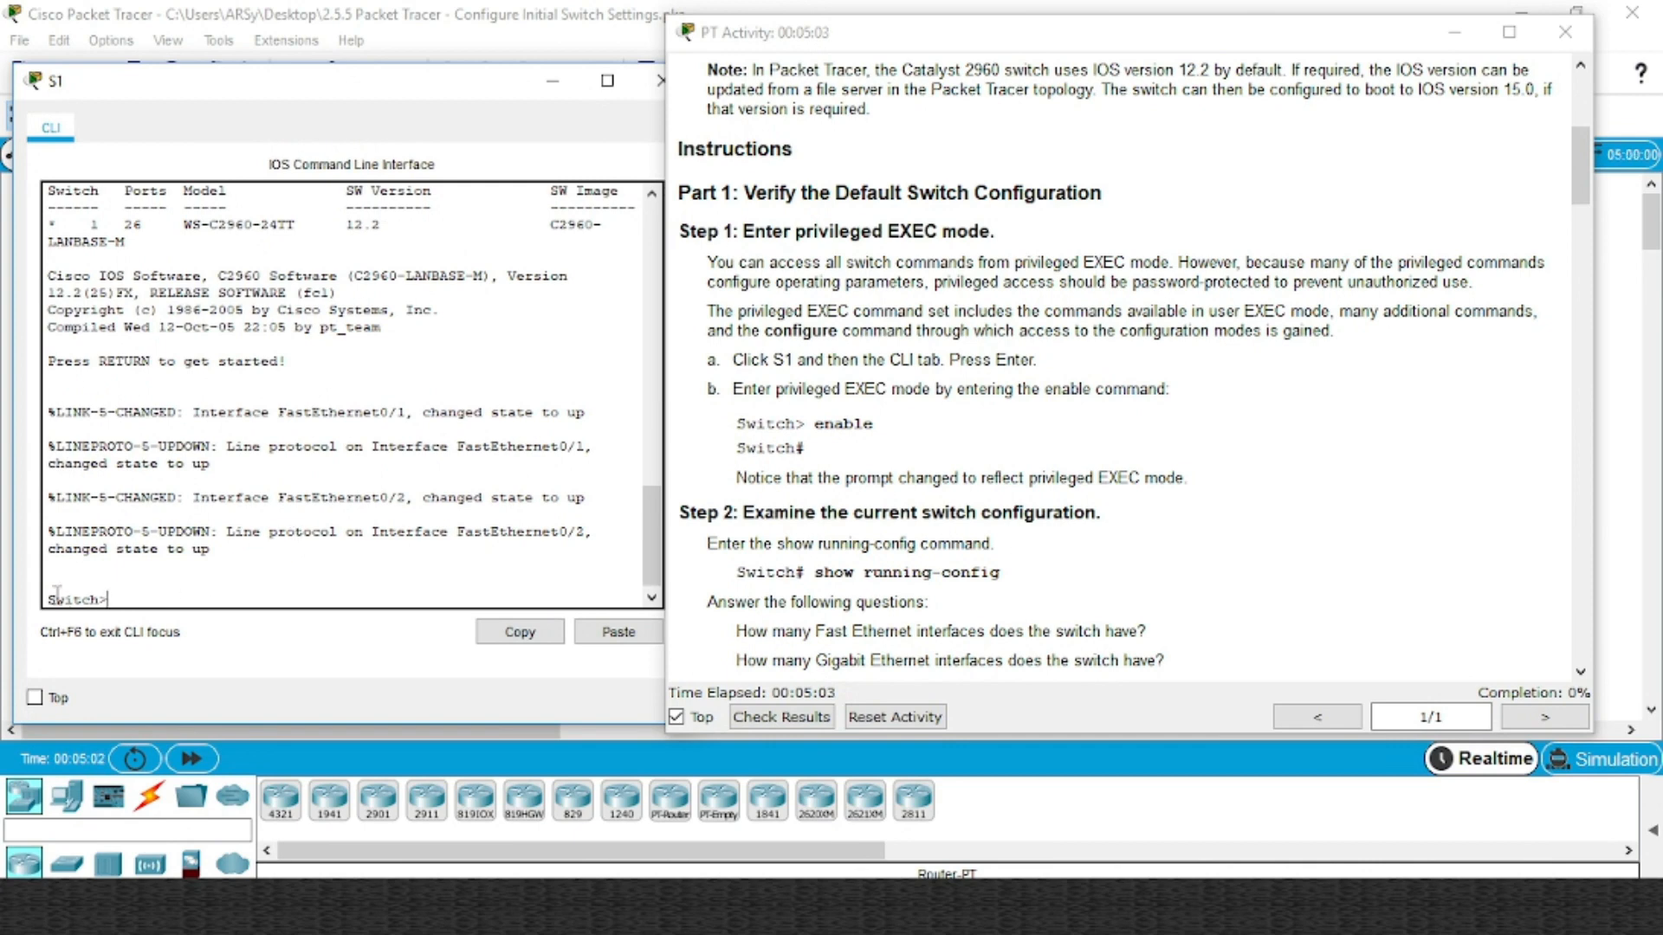
{"action": "left_click_drag", "start_coordinate": [46, 598], "coordinate": [108, 596]}
{"action": "left_click", "coordinate": [125, 596]}
{"action": "left_click_drag", "start_coordinate": [125, 594], "coordinate": [48, 597]}
{"action": "left_click", "coordinate": [138, 595]}
Highlight step b's enable command for entering privileged mode in the instructions
{"action": "left_click_drag", "start_coordinate": [735, 389], "coordinate": [790, 391]}
{"action": "left_click", "coordinate": [797, 391]}
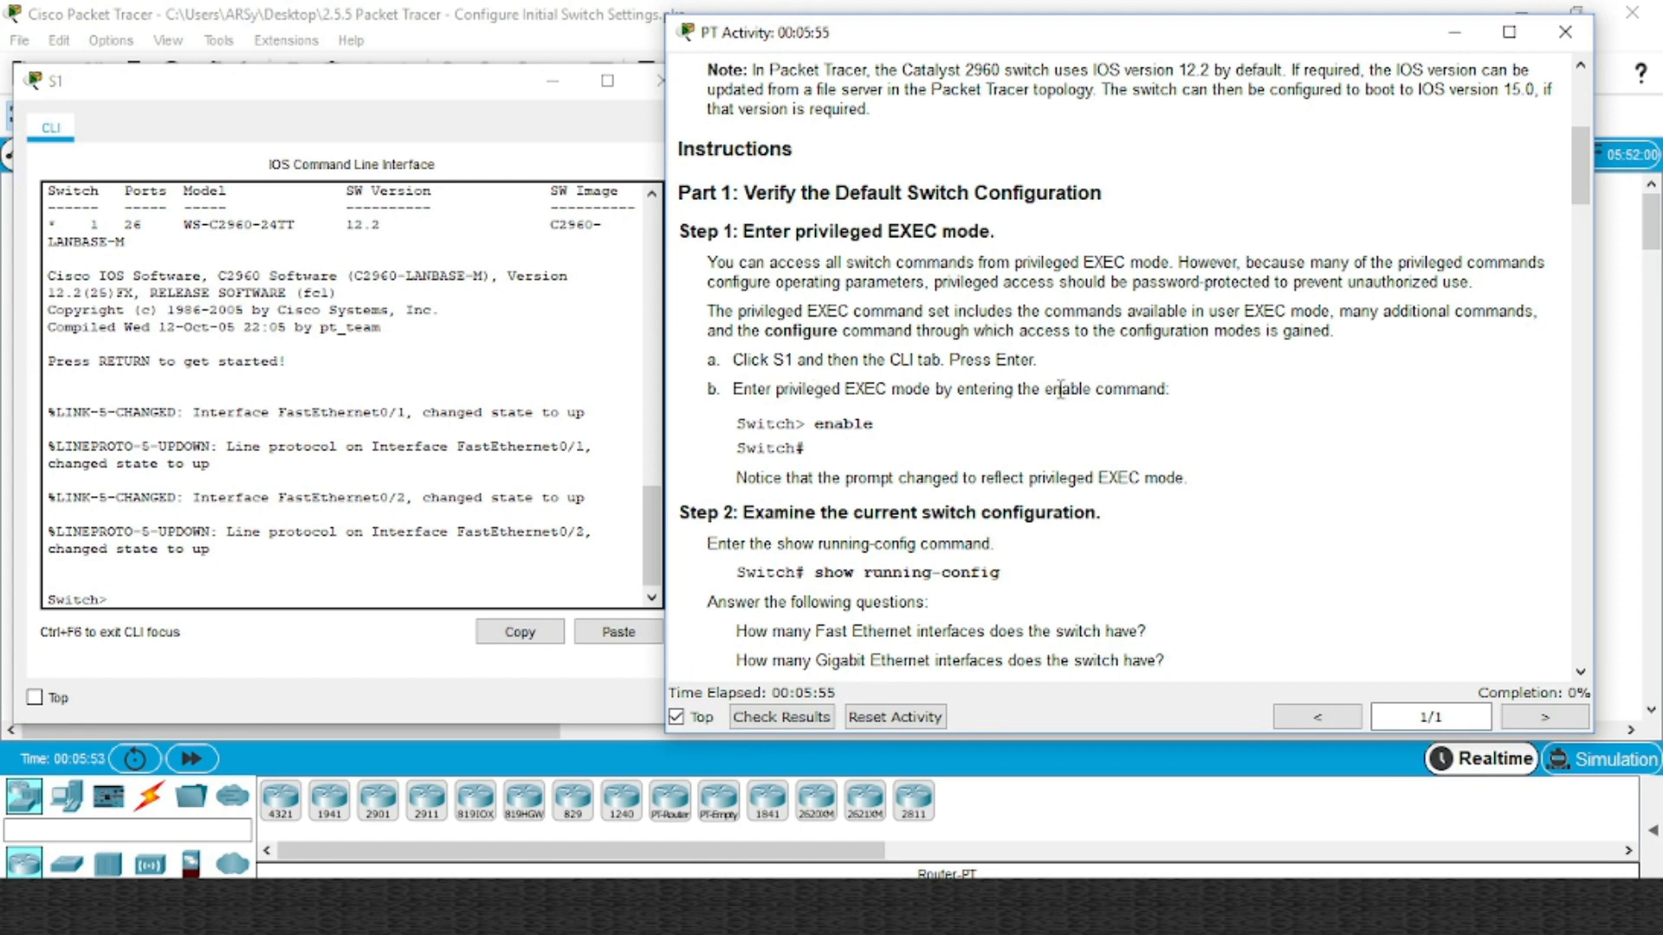
{"action": "left_click_drag", "start_coordinate": [1046, 389], "coordinate": [1088, 389]}
{"action": "left_click", "coordinate": [183, 585]}
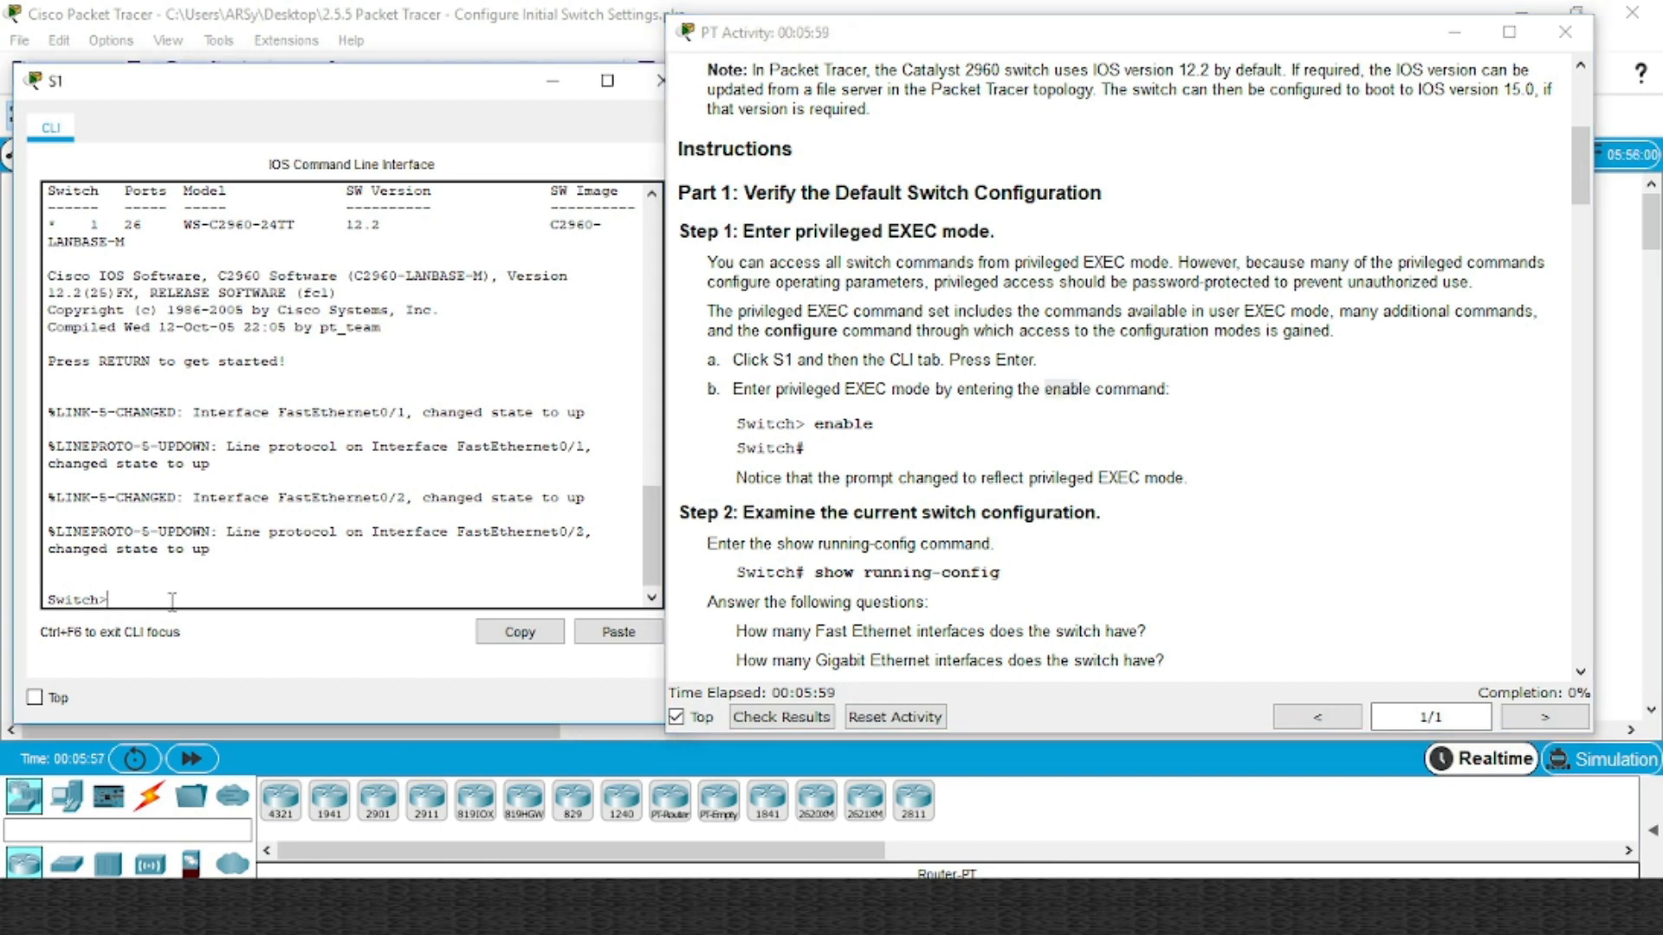
Enter enable on S1 to reach the Switch# privileged EXEC prompt
{"action": "type", "text": "enable"}
{"action": "key", "text": "Return"}
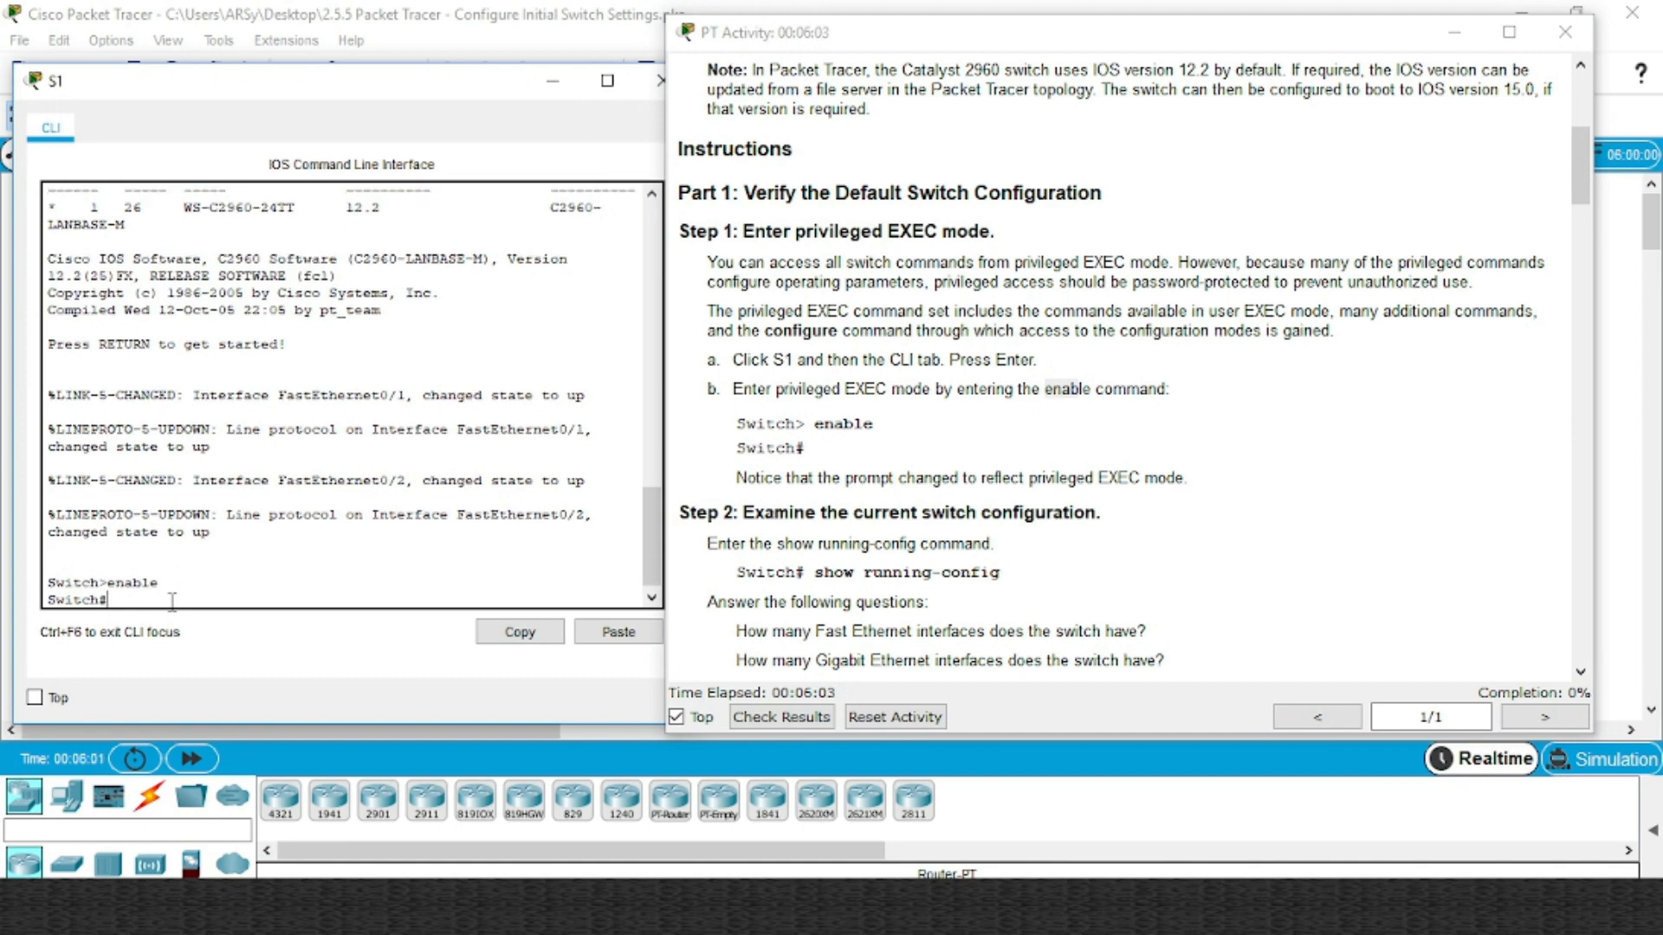
{"action": "mouse_move", "coordinate": [108, 601]}
{"action": "left_mouse_down"}
{"action": "mouse_move", "coordinate": [80, 599]}
{"action": "mouse_move", "coordinate": [111, 597]}
{"action": "left_mouse_up"}
Find Step 2's show running-config command and start typing it in S1's CLI
{"action": "scroll", "coordinate": [961, 511], "scroll_direction": "down", "scroll_amount": 3}
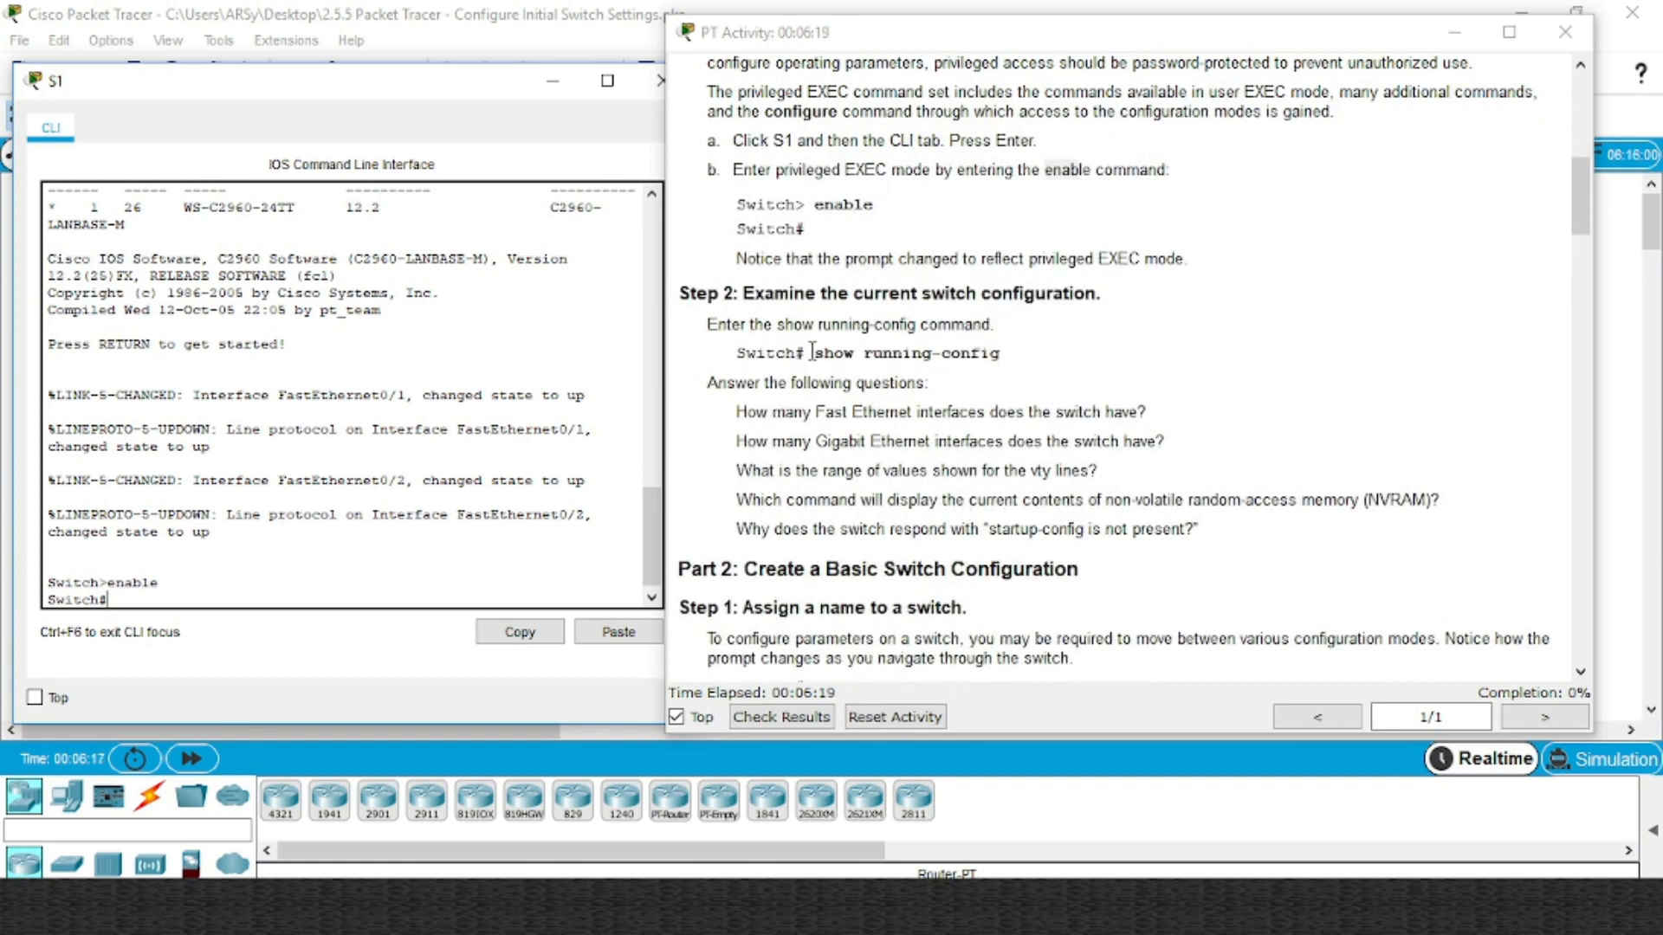
{"action": "mouse_move", "coordinate": [812, 352]}
{"action": "left_mouse_down"}
{"action": "mouse_move", "coordinate": [910, 354]}
{"action": "mouse_move", "coordinate": [805, 354]}
{"action": "left_mouse_up"}
{"action": "left_click", "coordinate": [884, 356]}
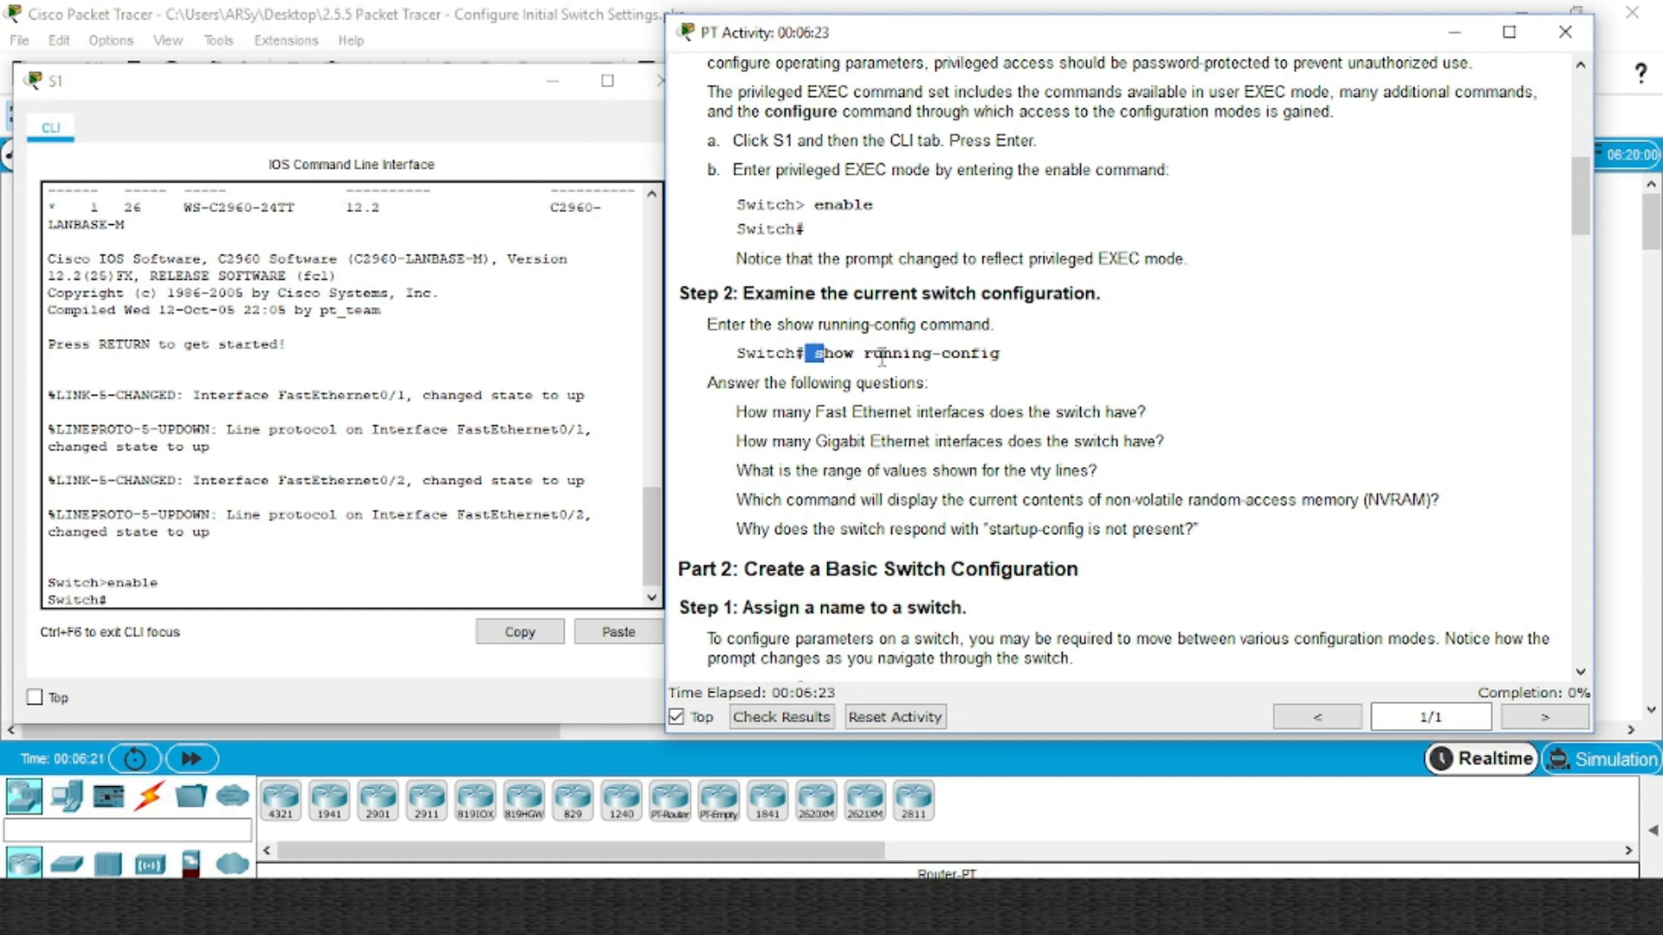
{"action": "double_click", "coordinate": [953, 355]}
{"action": "left_click", "coordinate": [893, 356]}
{"action": "left_click", "coordinate": [221, 604]}
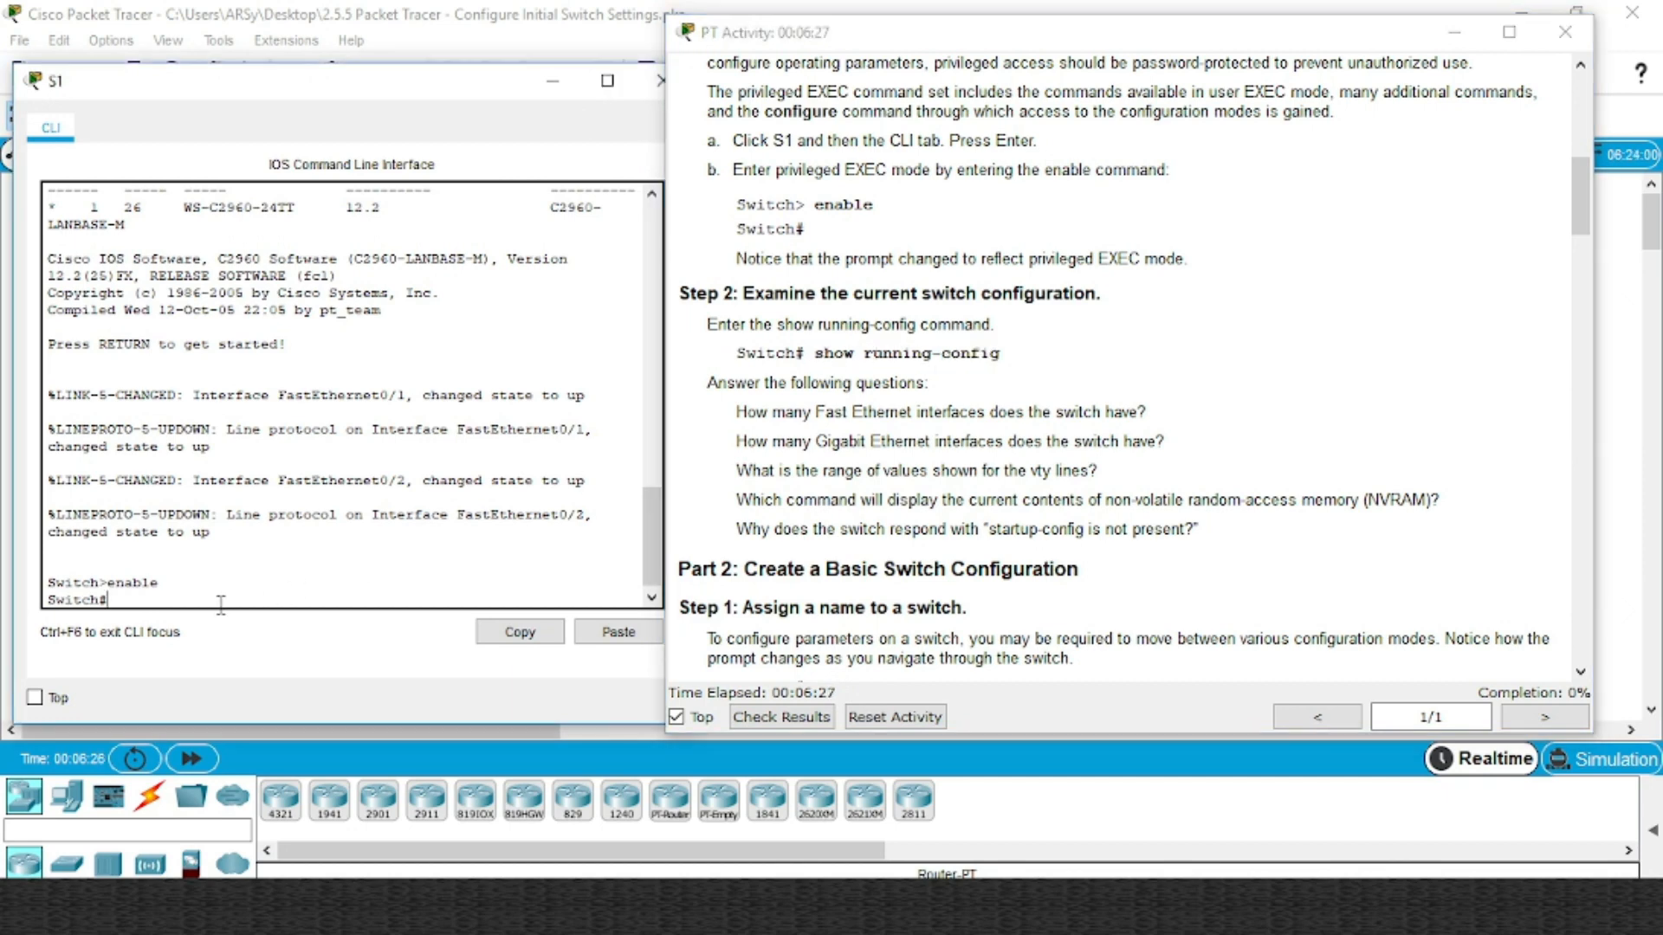
{"action": "type", "text": "show runi"}
Run show running-config on S1 with Tab completion and page through the 1078-byte output
{"action": "key", "text": "BackSpace"}
{"action": "key", "text": "BackSpace"}
{"action": "key", "text": "BackSpace"}
{"action": "key", "text": "BackSpace"}
{"action": "key", "text": "BackSpace"}
{"action": "key", "text": "BackSpace"}
{"action": "key", "text": "Tab"}
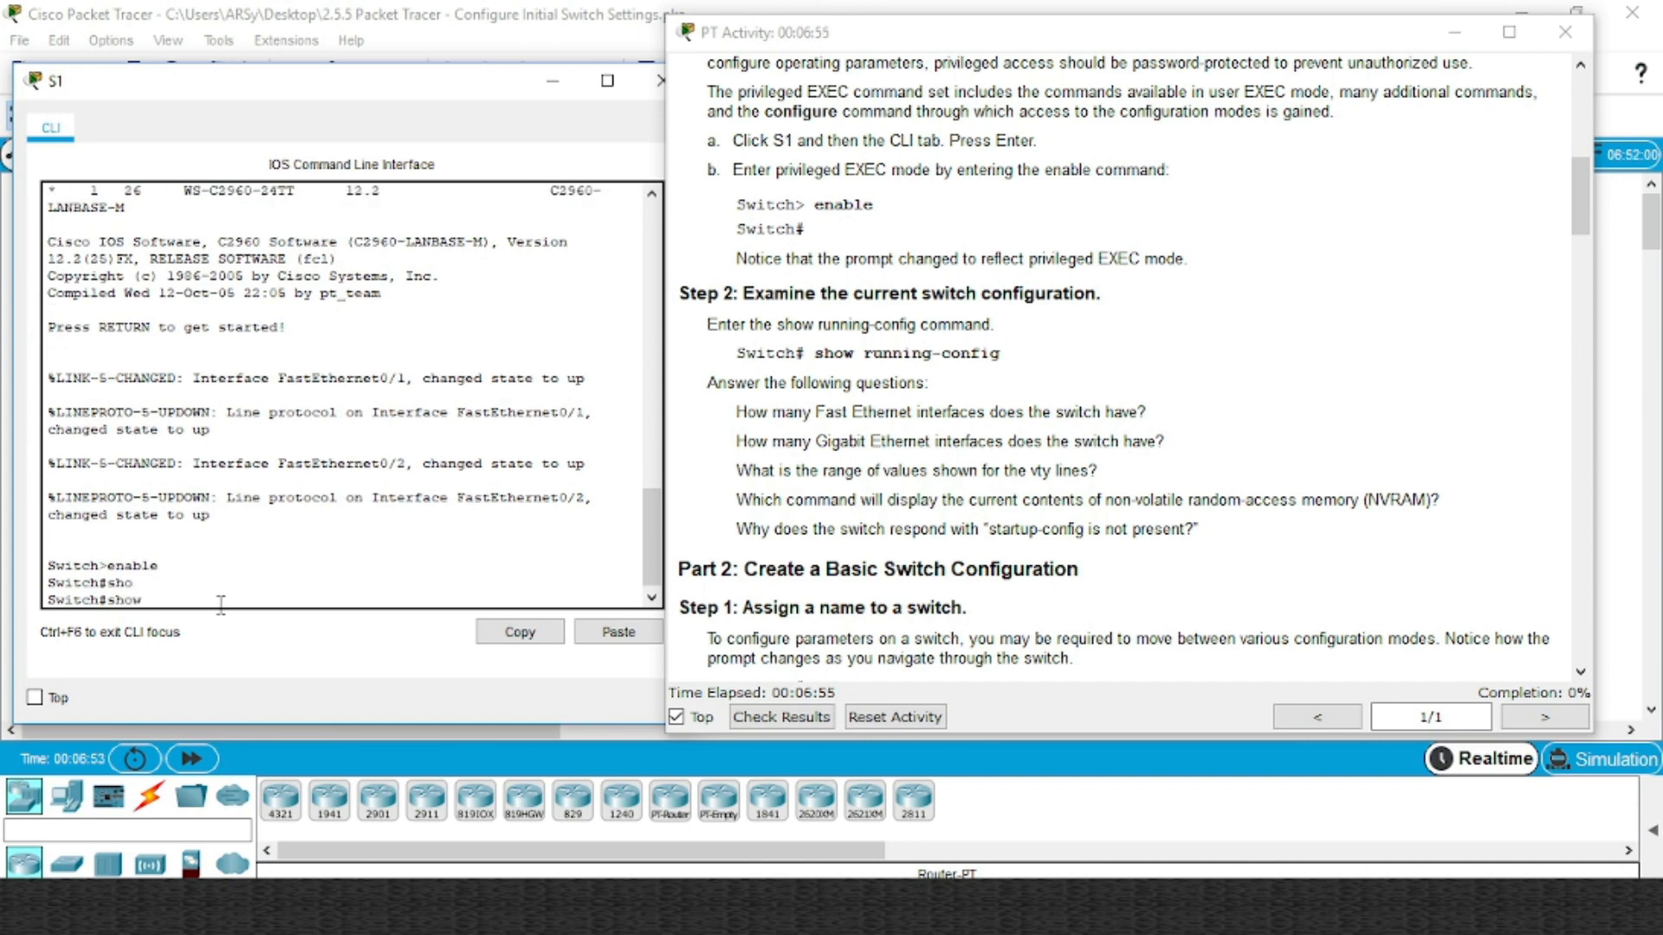
{"action": "type", "text": "r"}
{"action": "key", "text": "Tab"}
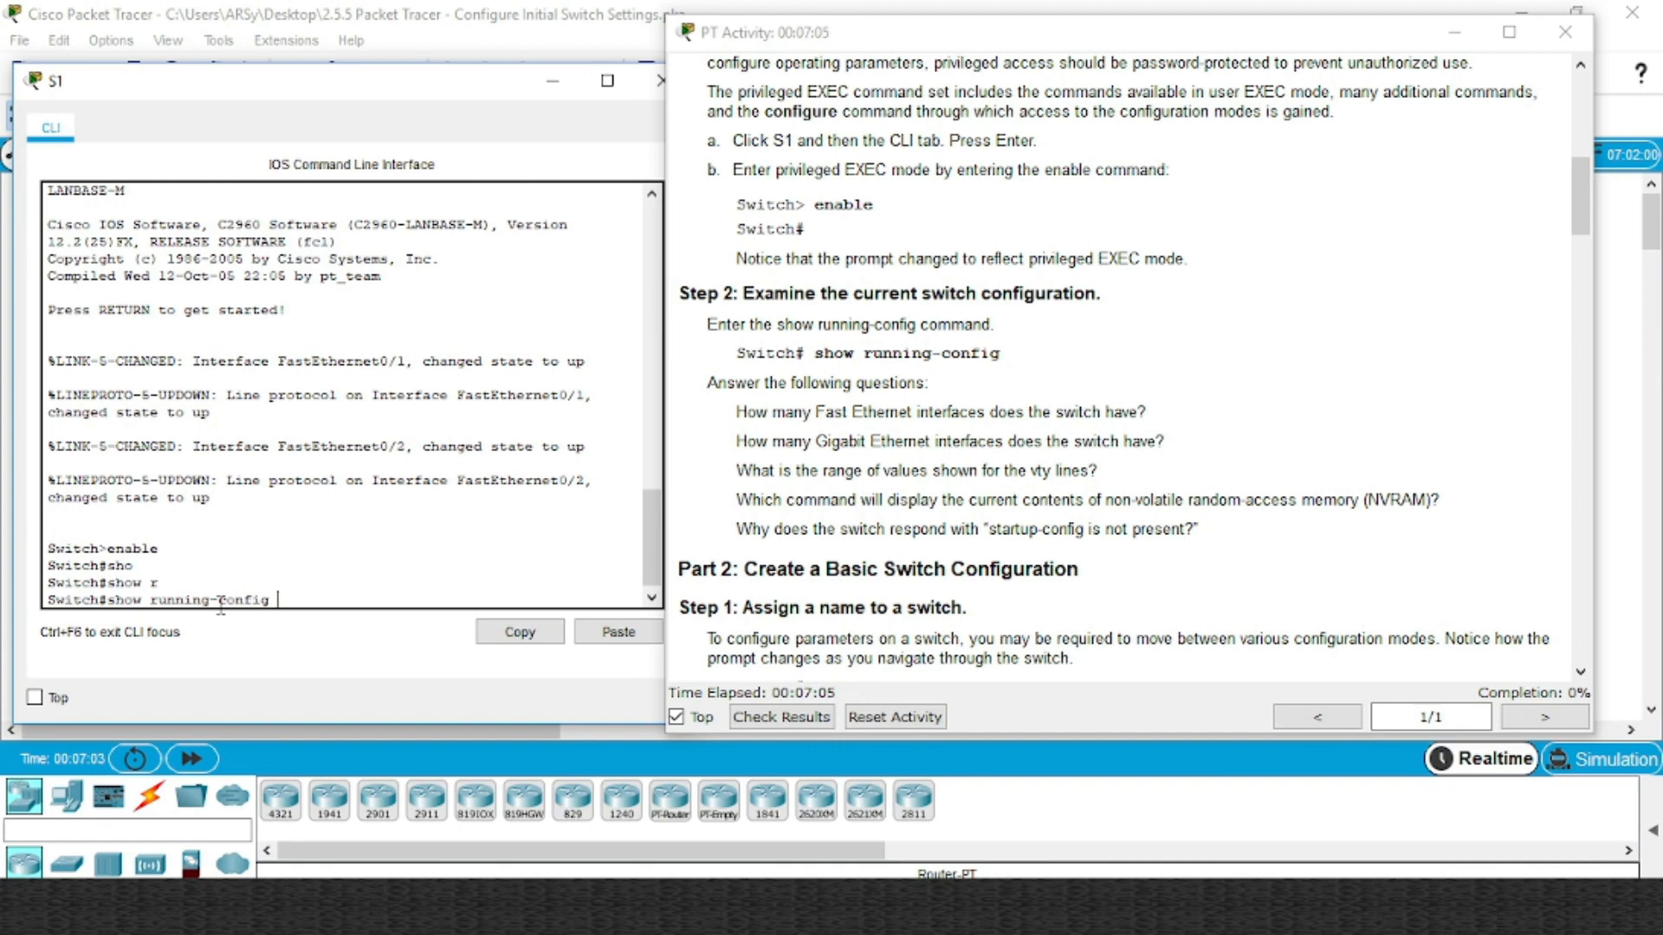
{"action": "key", "text": "Return"}
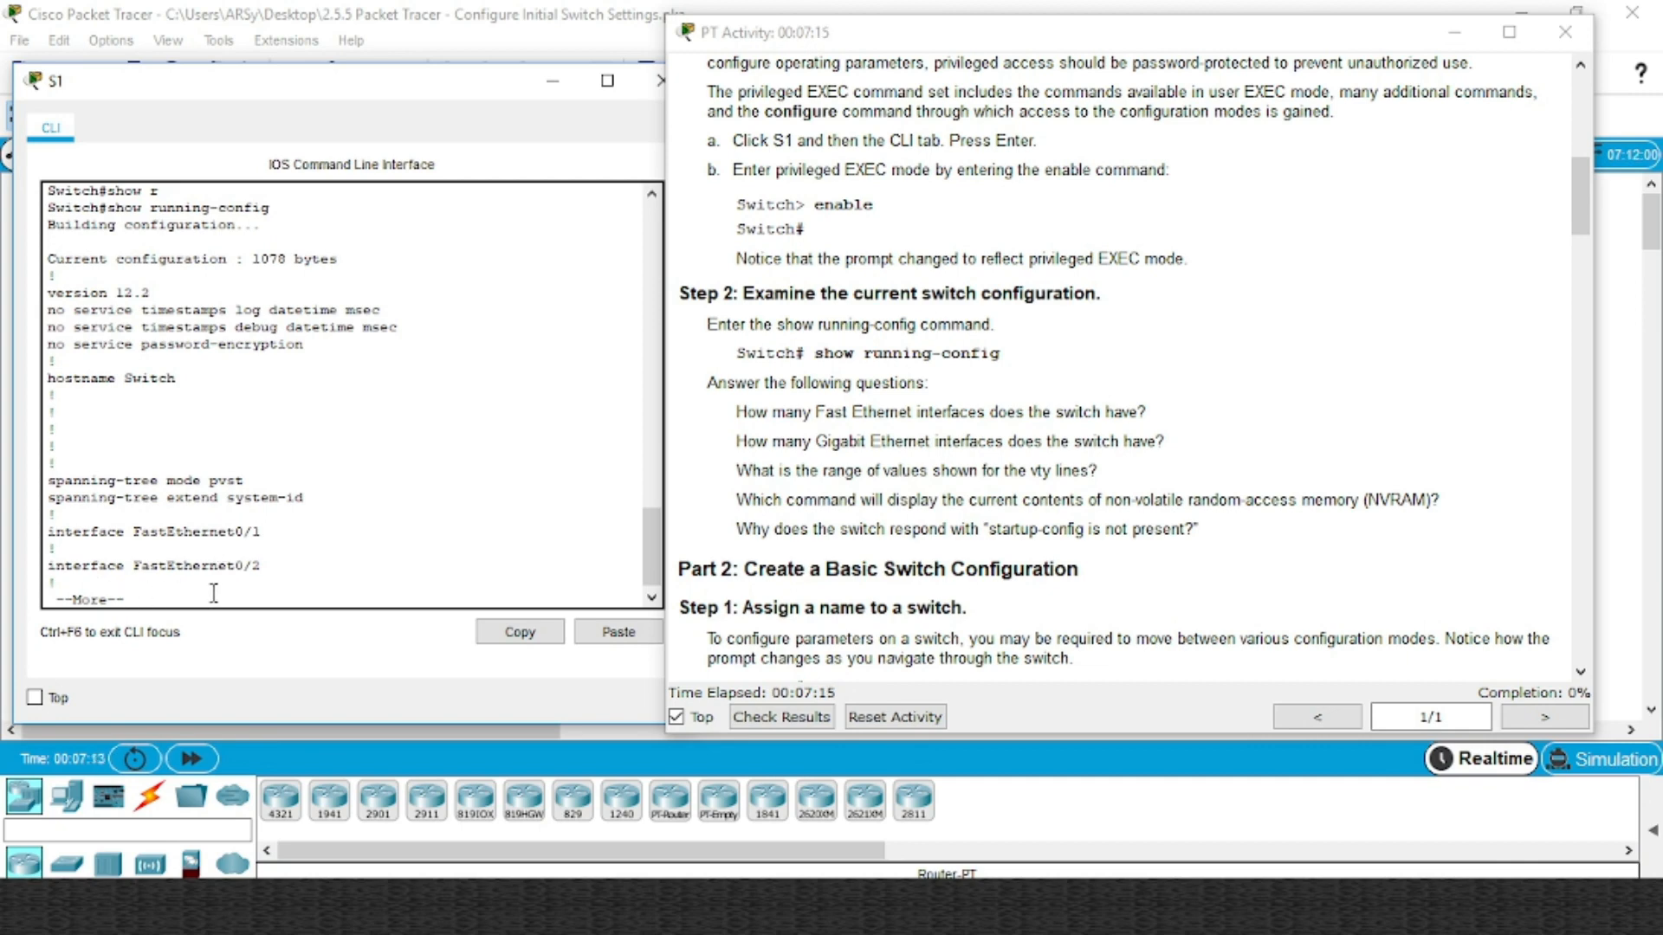
{"action": "key", "text": "Return"}
{"action": "key", "text": "Return"}
{"action": "key", "text": "Return"}
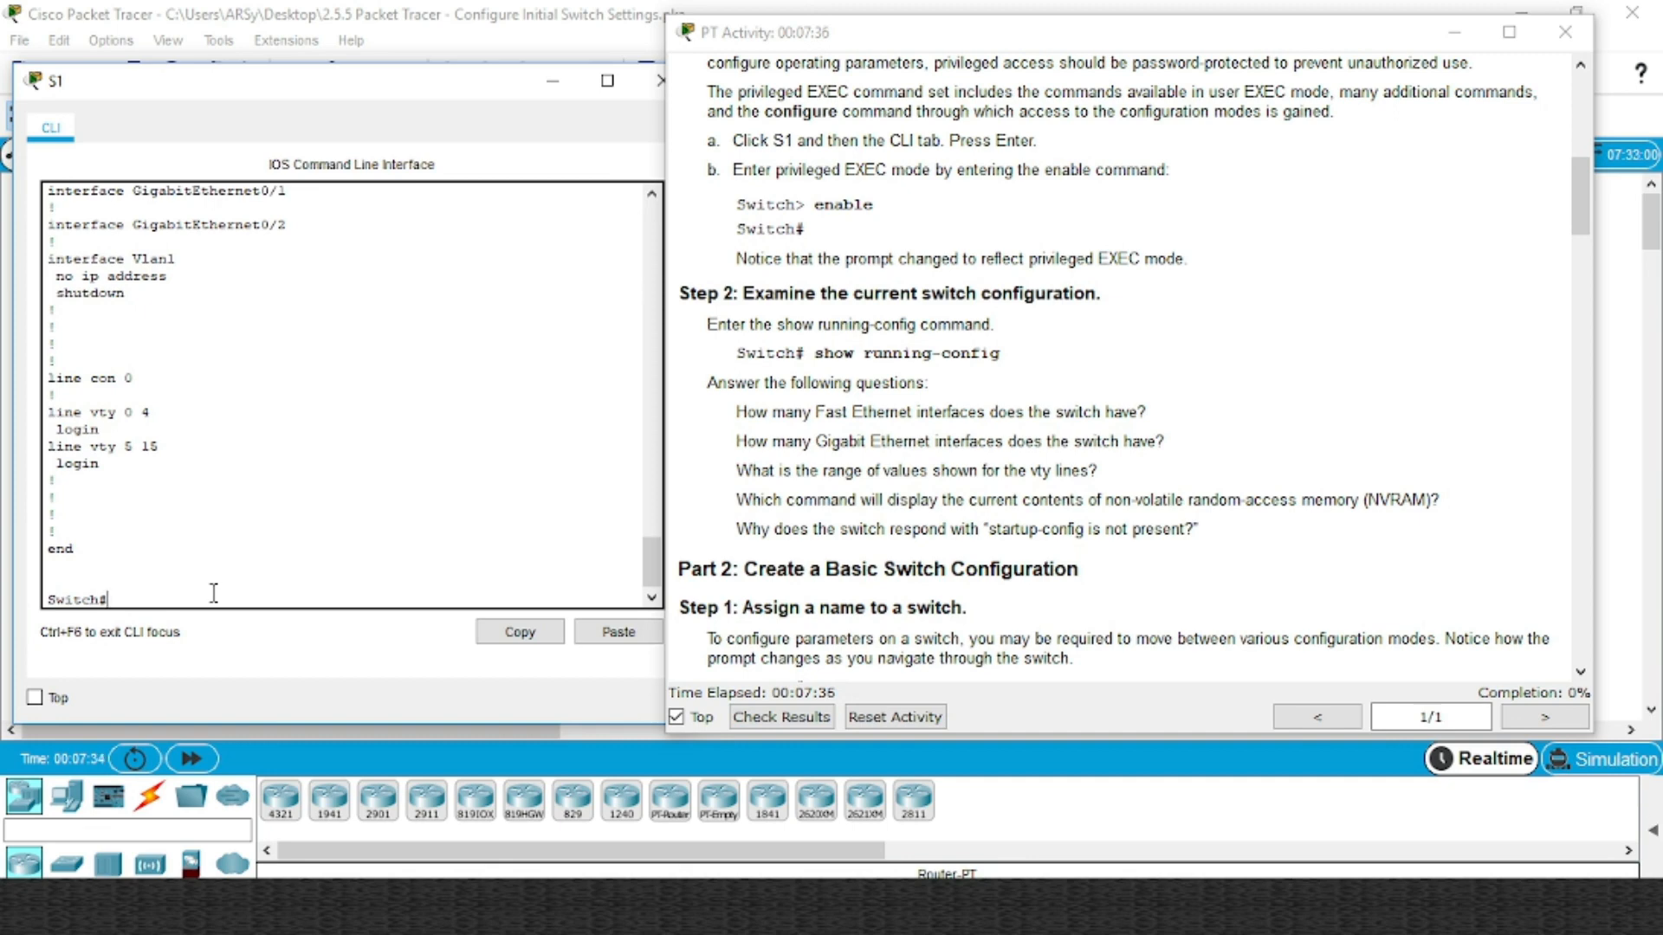
{"action": "scroll", "coordinate": [214, 593], "scroll_direction": "up", "scroll_amount": 15}
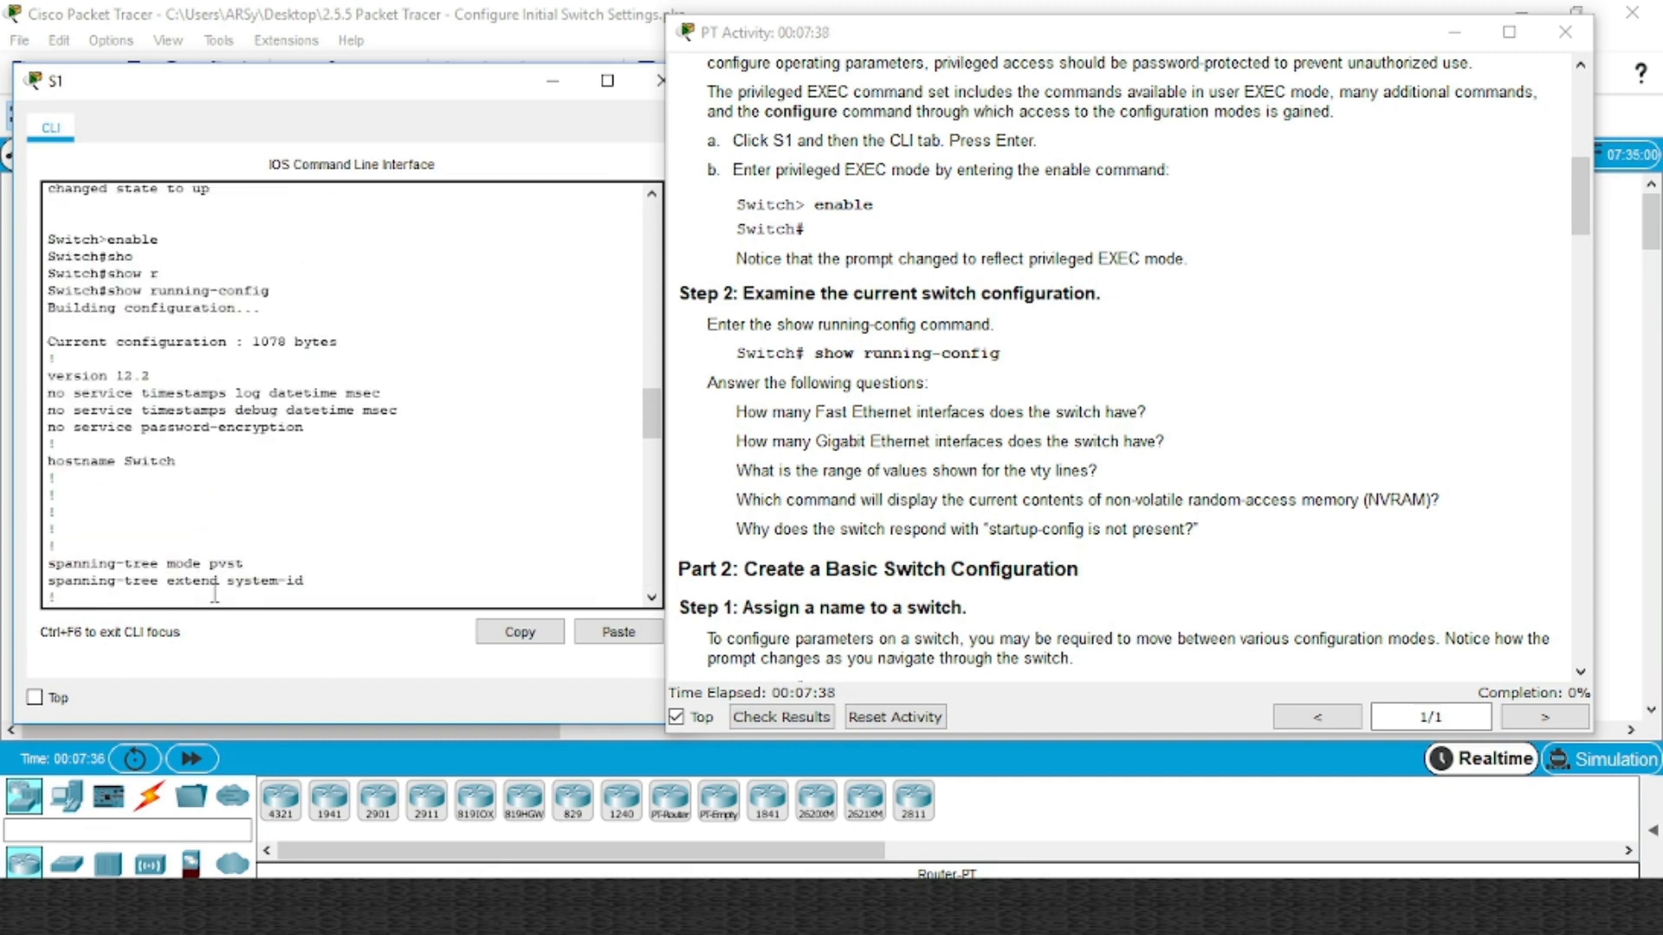
{"action": "scroll", "coordinate": [214, 593], "scroll_direction": "up", "scroll_amount": 2}
{"action": "scroll", "coordinate": [216, 581], "scroll_direction": "down", "scroll_amount": 4}
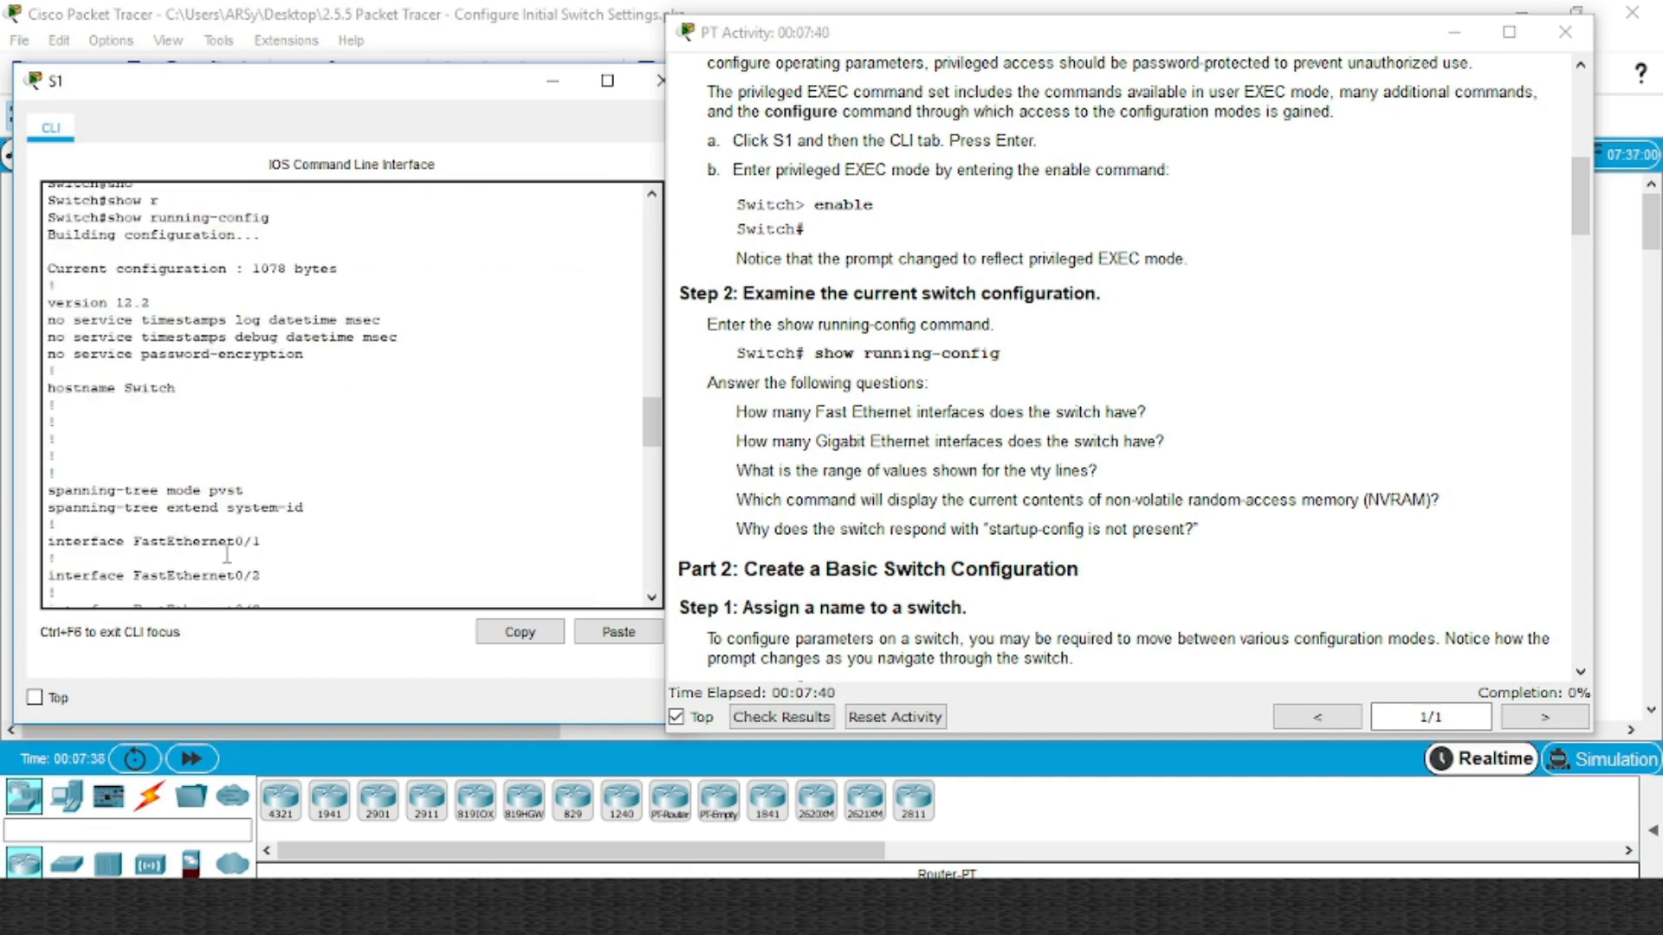
{"action": "scroll", "coordinate": [294, 447], "scroll_direction": "down", "scroll_amount": 3}
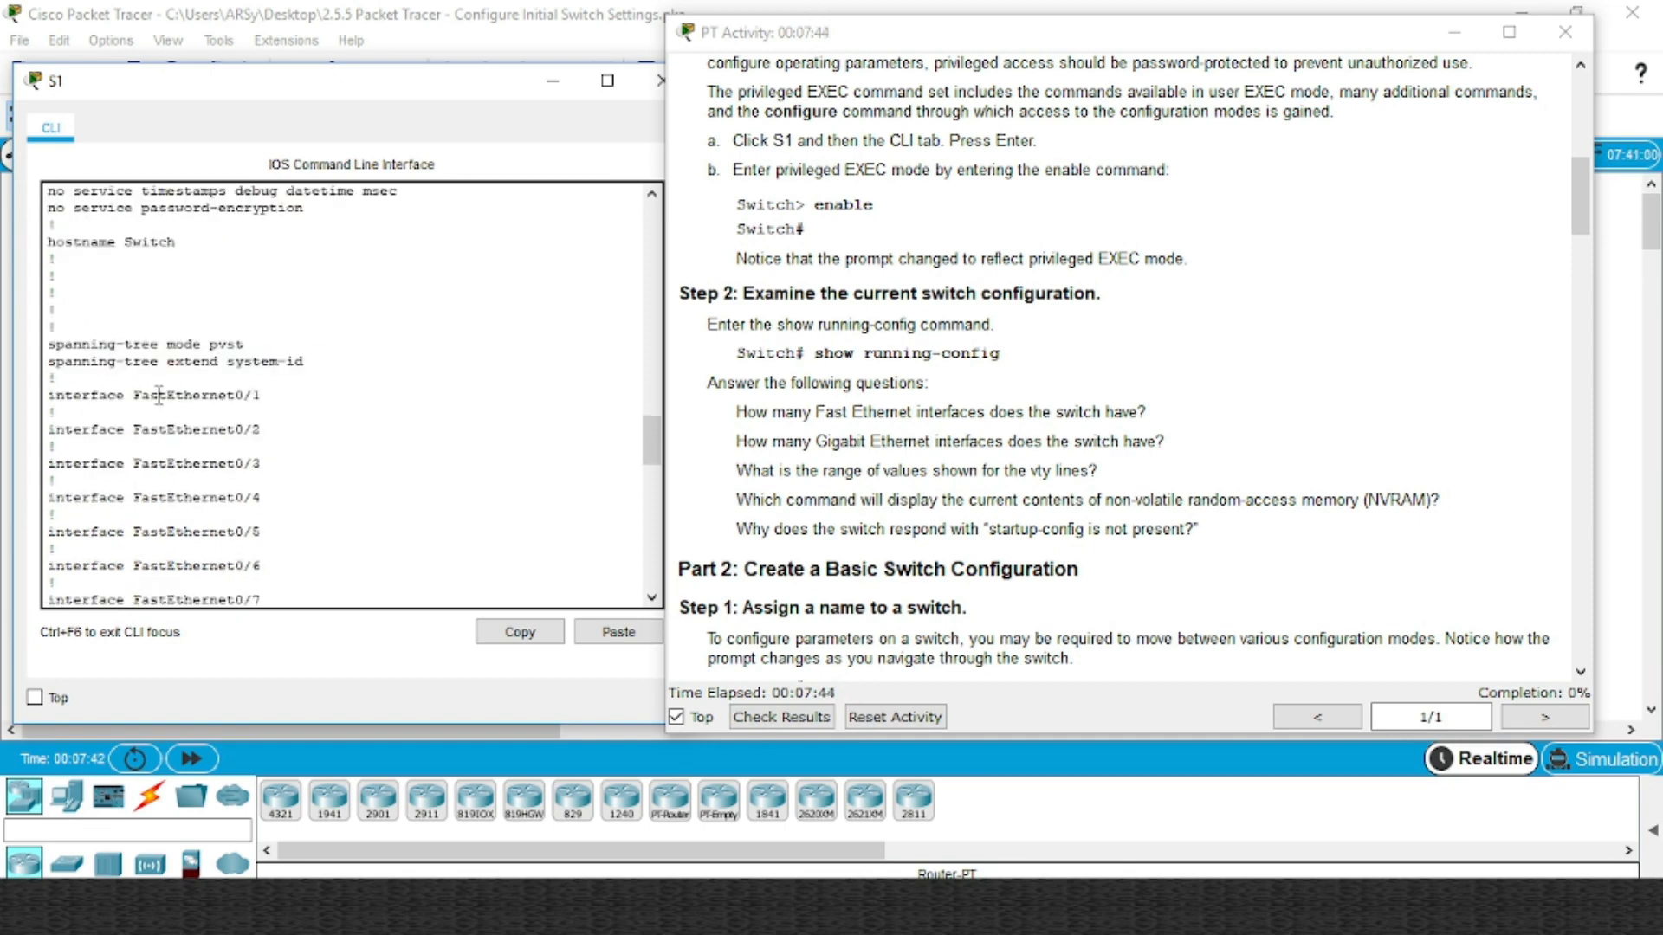
{"action": "scroll", "coordinate": [316, 388], "scroll_direction": "down", "scroll_amount": 5}
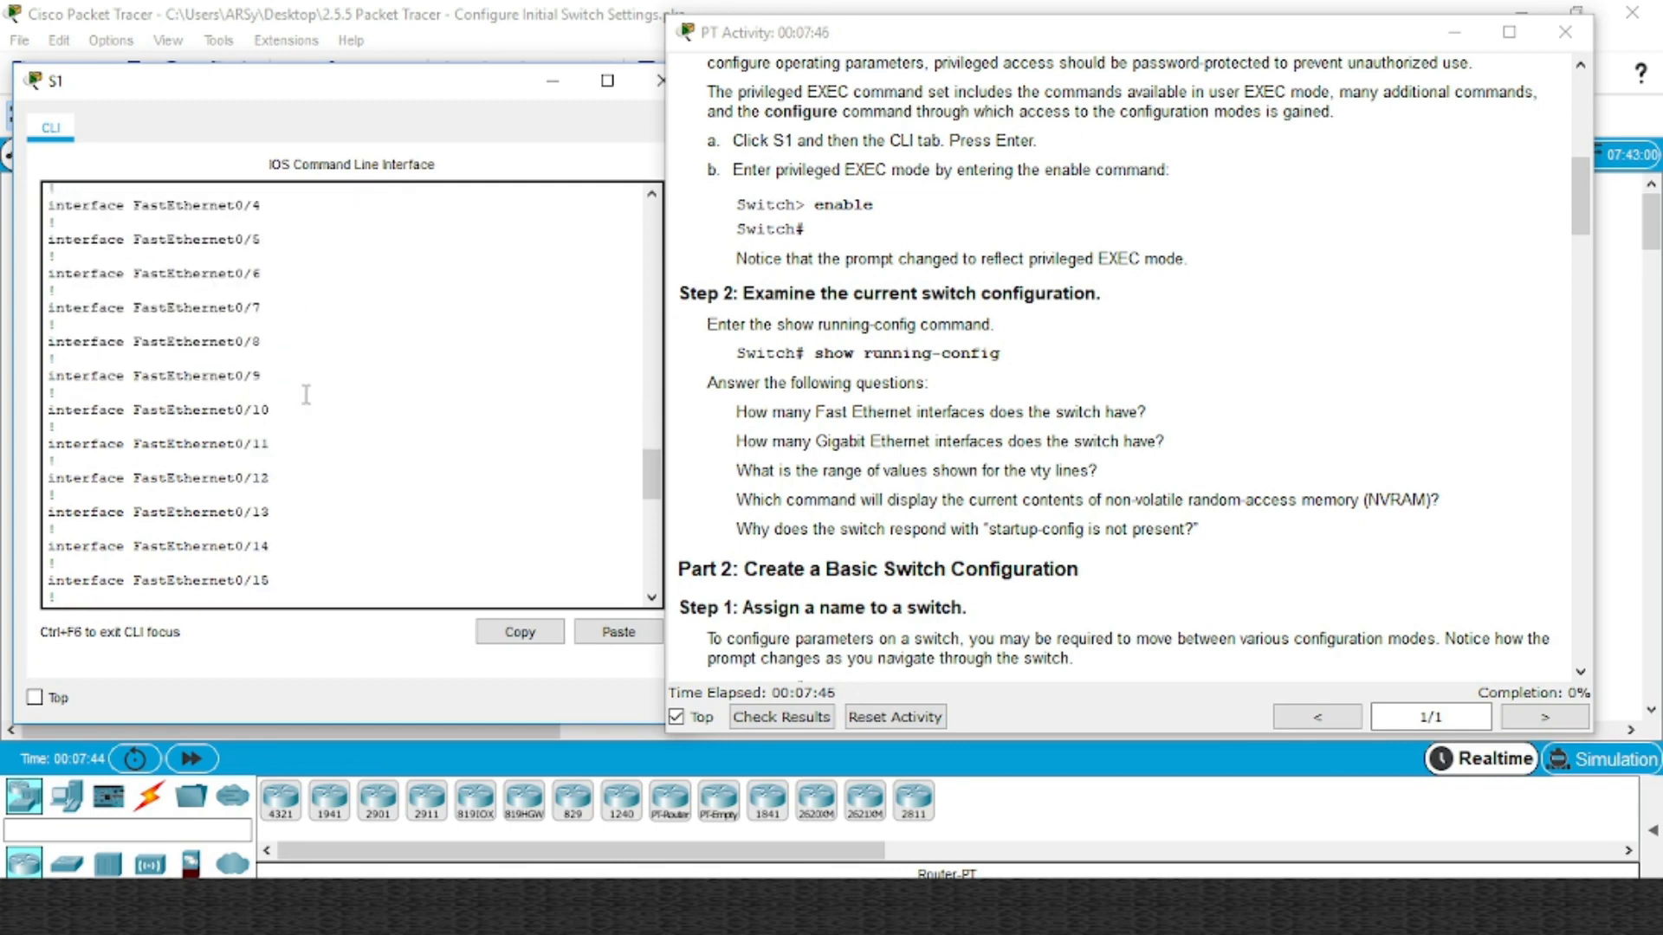
{"action": "scroll", "coordinate": [305, 386], "scroll_direction": "up", "scroll_amount": 4}
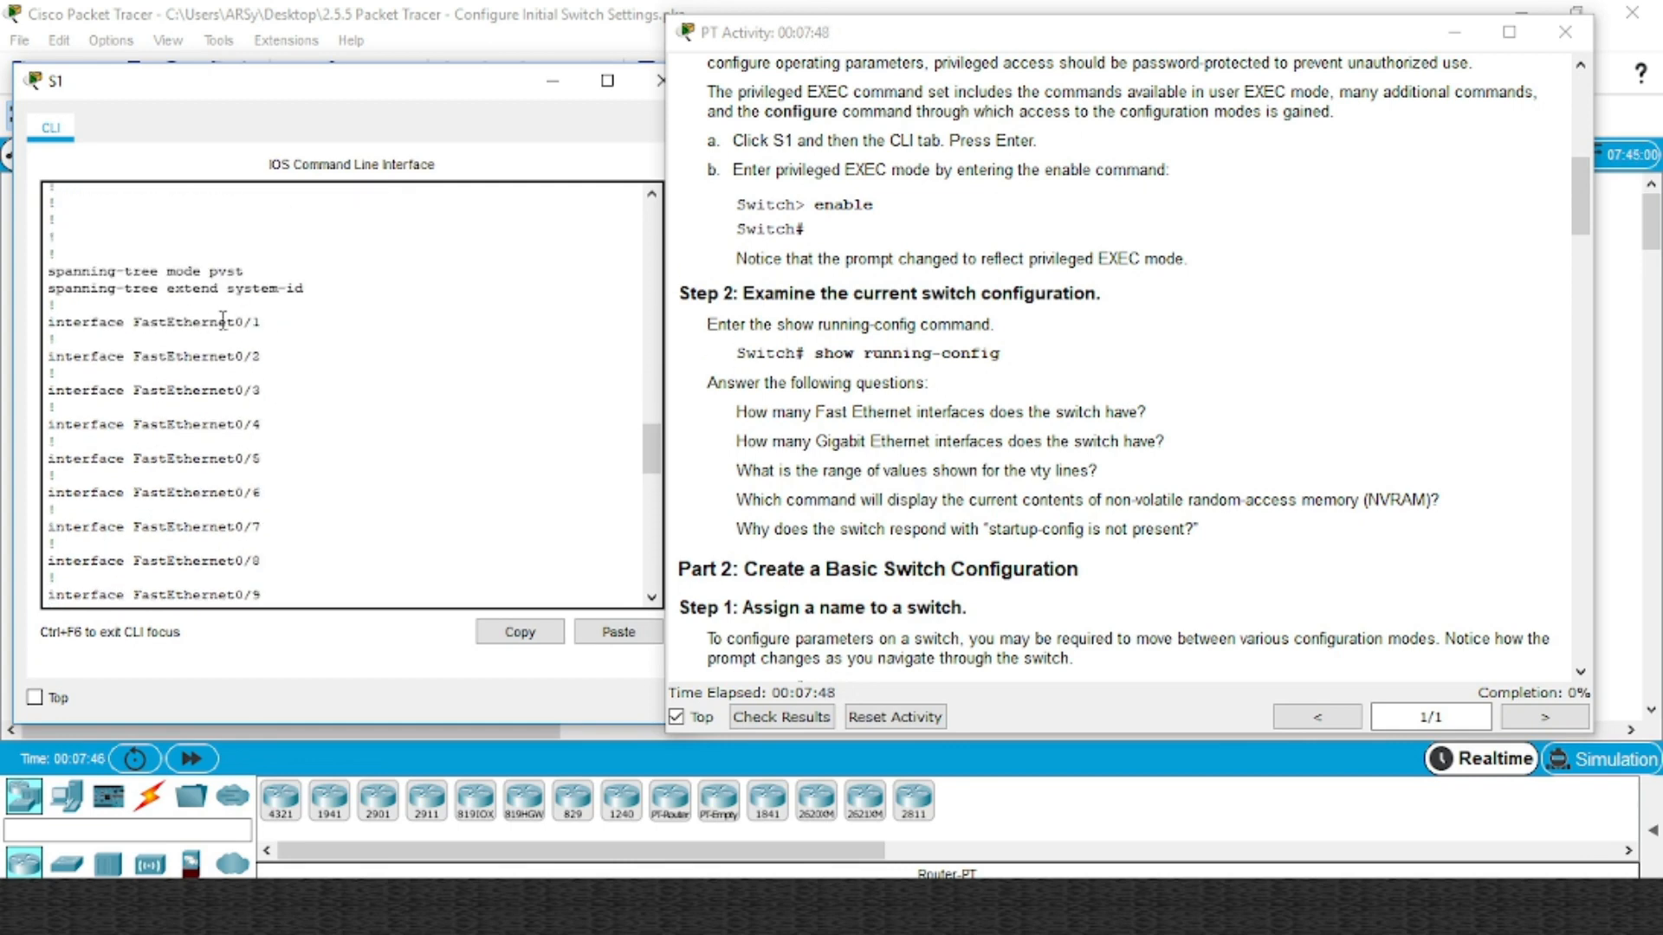
{"action": "scroll", "coordinate": [260, 337], "scroll_direction": "down", "scroll_amount": 5}
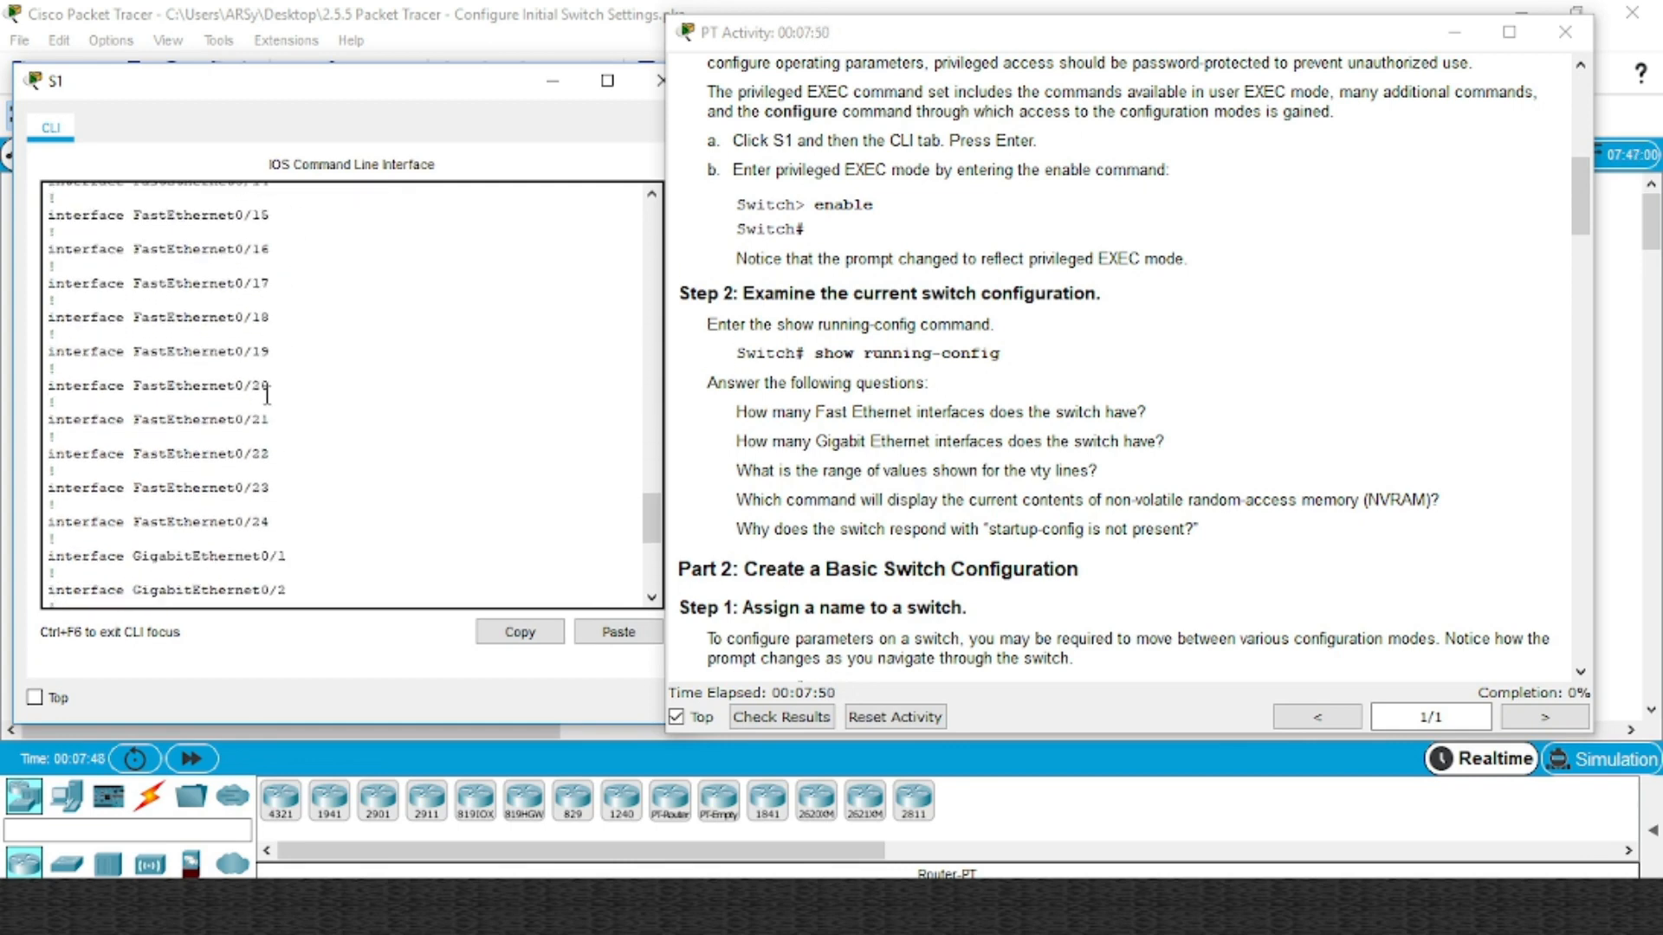
{"action": "scroll", "coordinate": [267, 450], "scroll_direction": "down", "scroll_amount": 1}
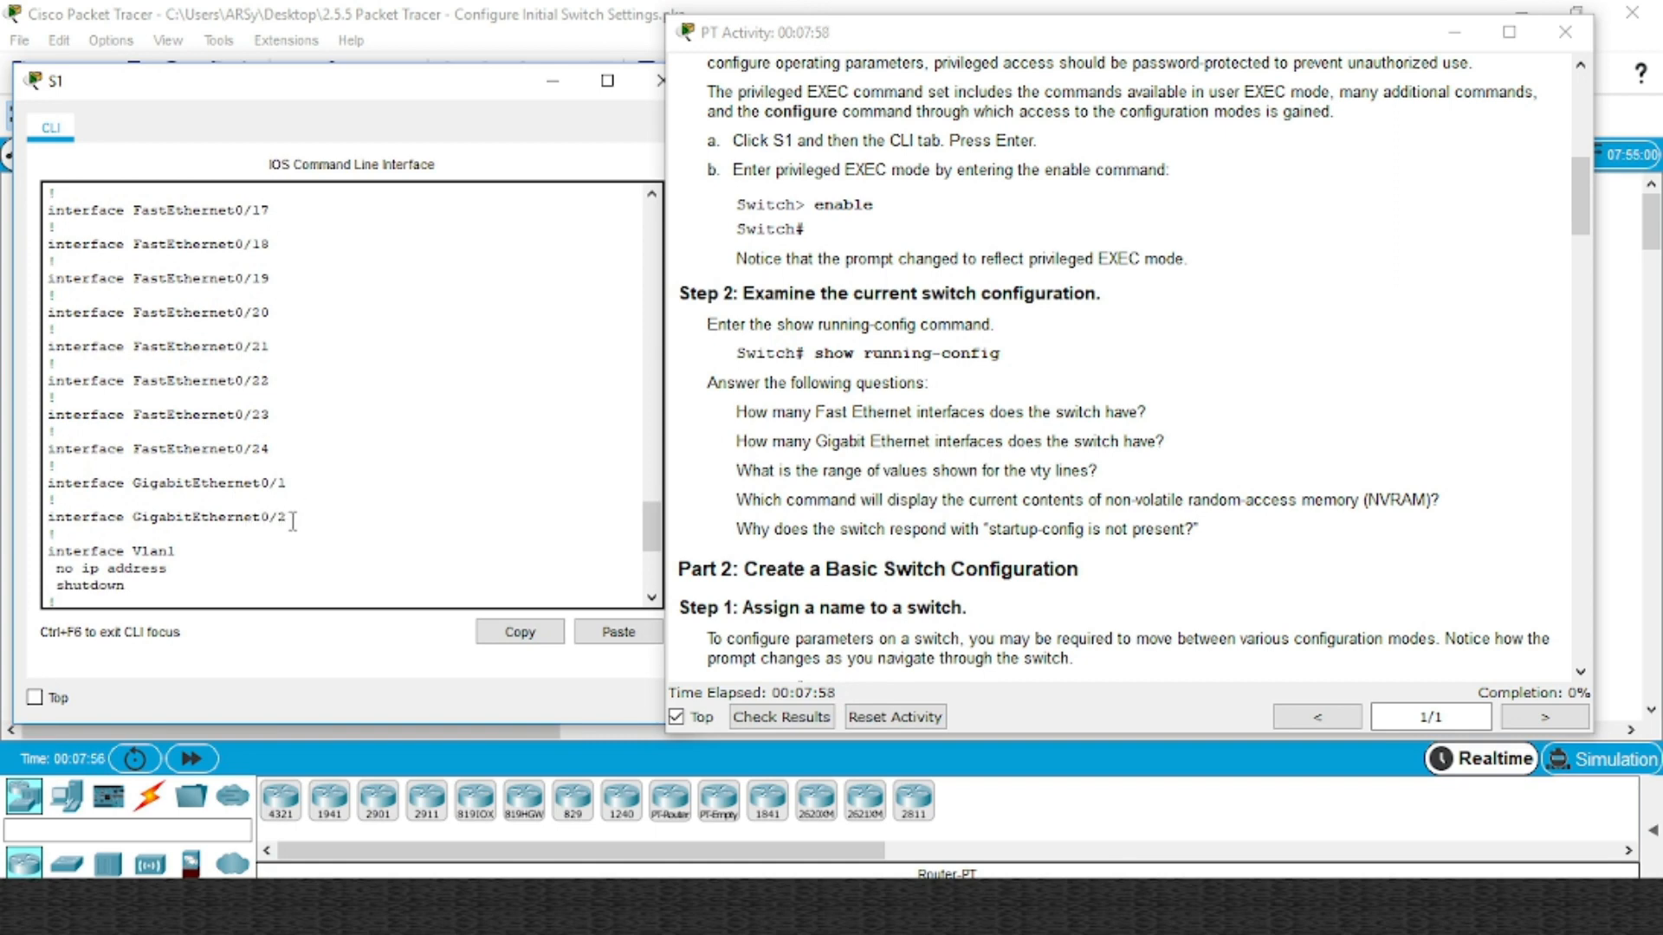
{"action": "scroll", "coordinate": [318, 511], "scroll_direction": "down", "scroll_amount": 3}
{"action": "scroll", "coordinate": [171, 474], "scroll_direction": "down", "scroll_amount": 2}
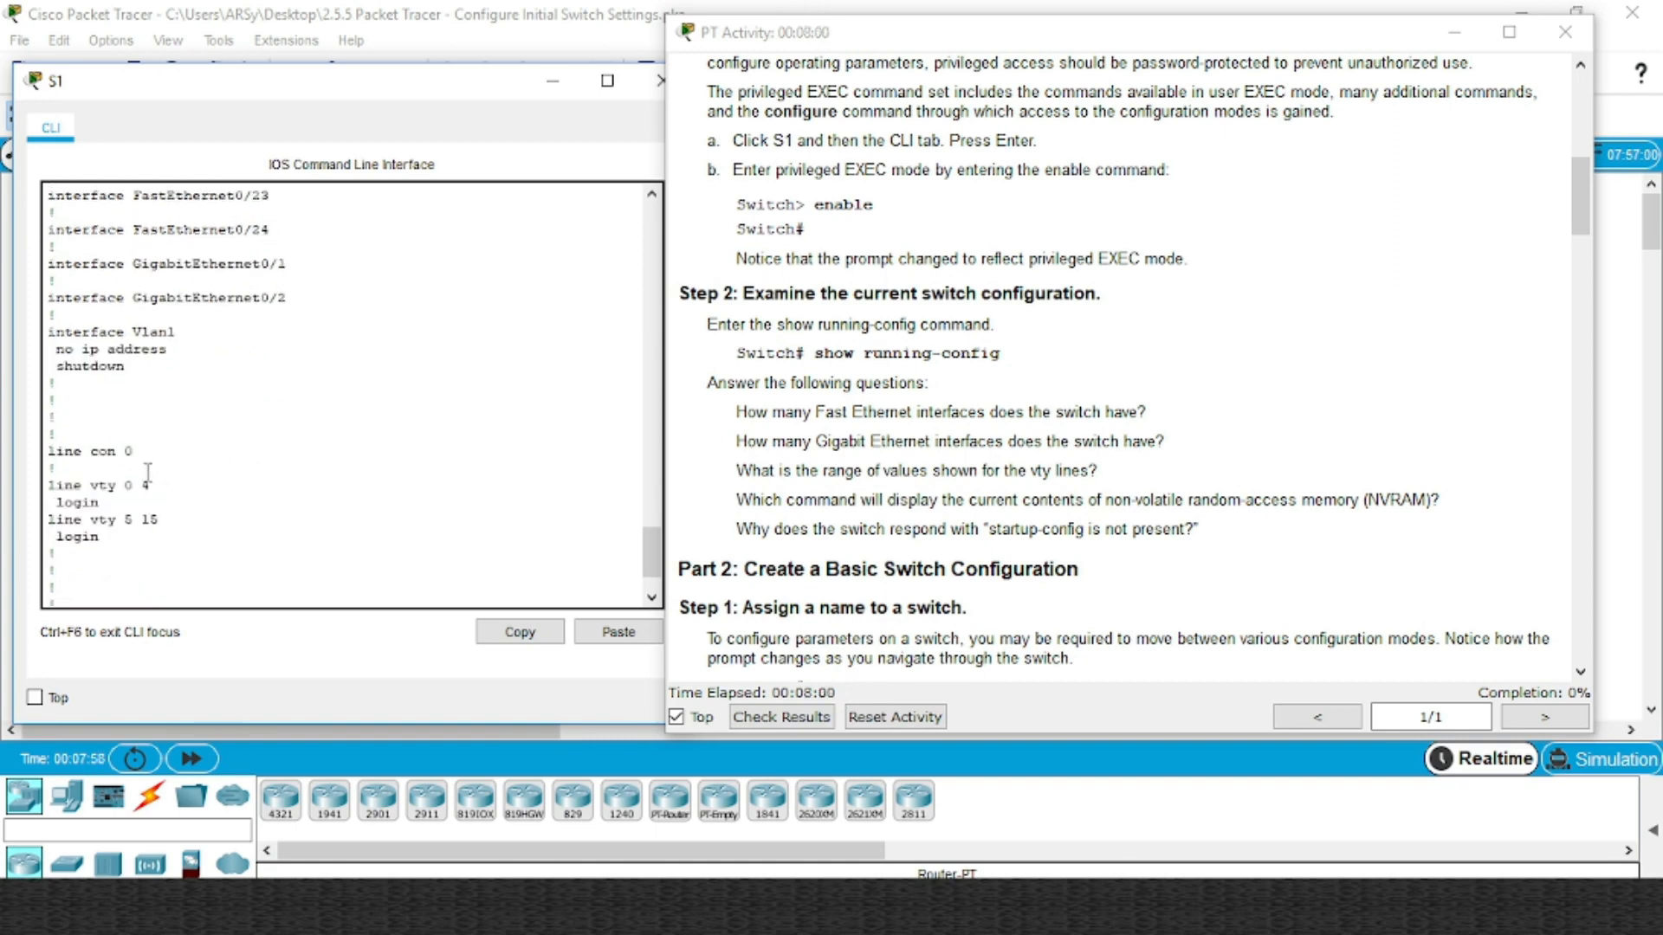
{"action": "left_click_drag", "start_coordinate": [139, 453], "coordinate": [90, 452]}
{"action": "left_click", "coordinate": [148, 455]}
{"action": "left_click_drag", "start_coordinate": [167, 518], "coordinate": [45, 483]}
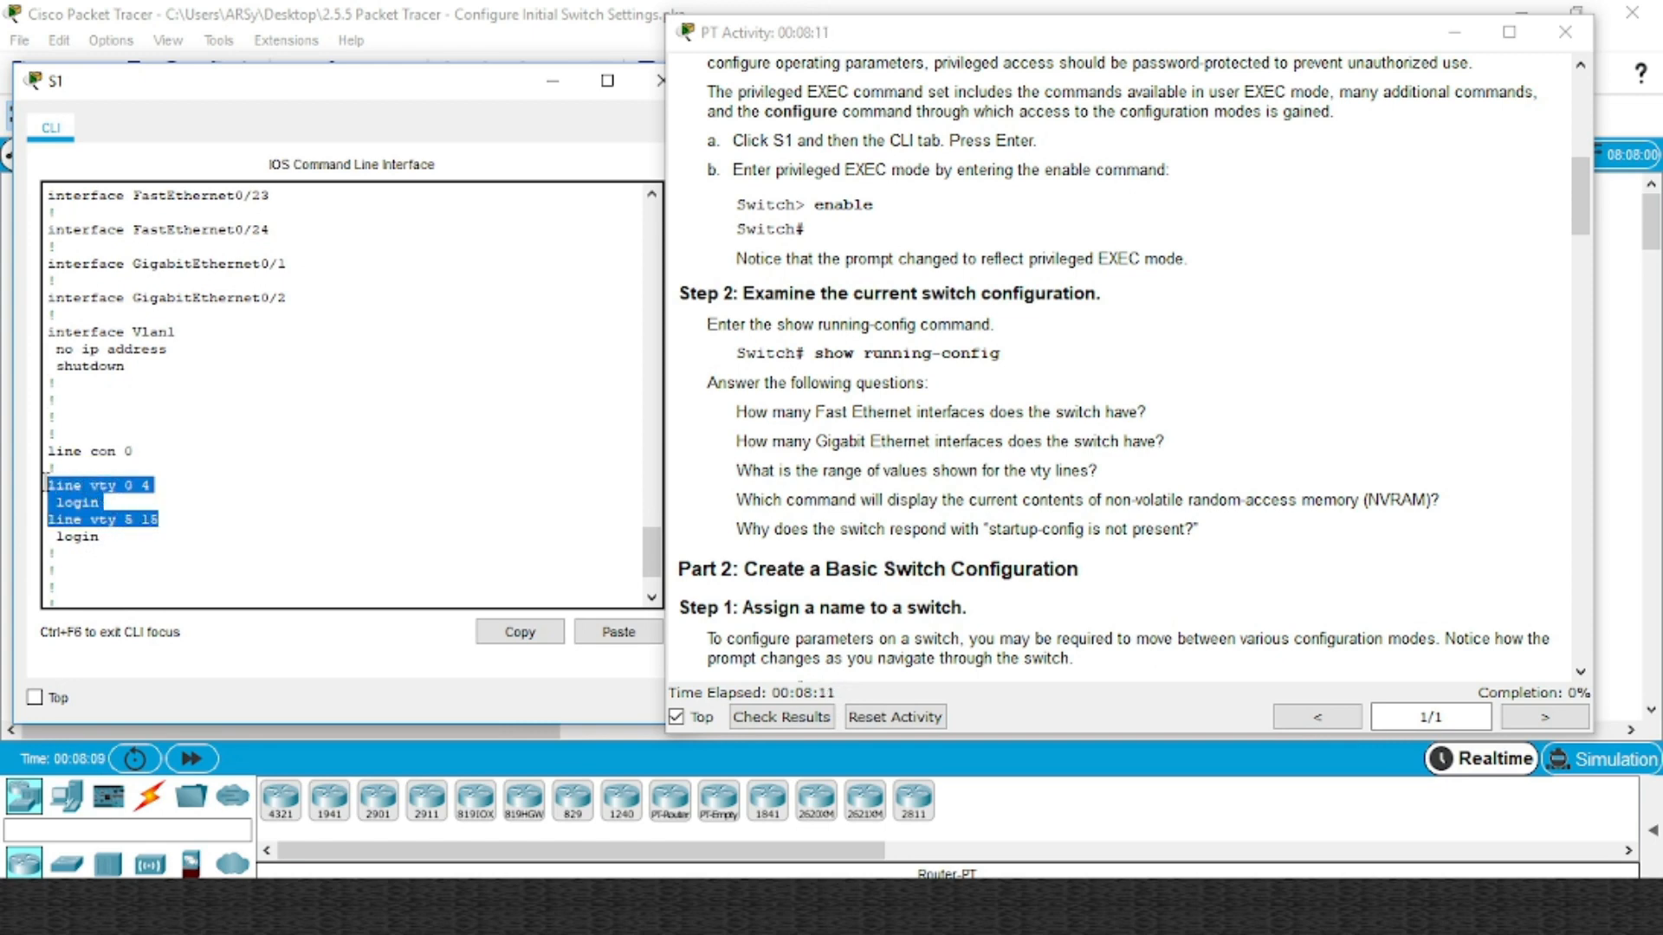
{"action": "left_click", "coordinate": [123, 494]}
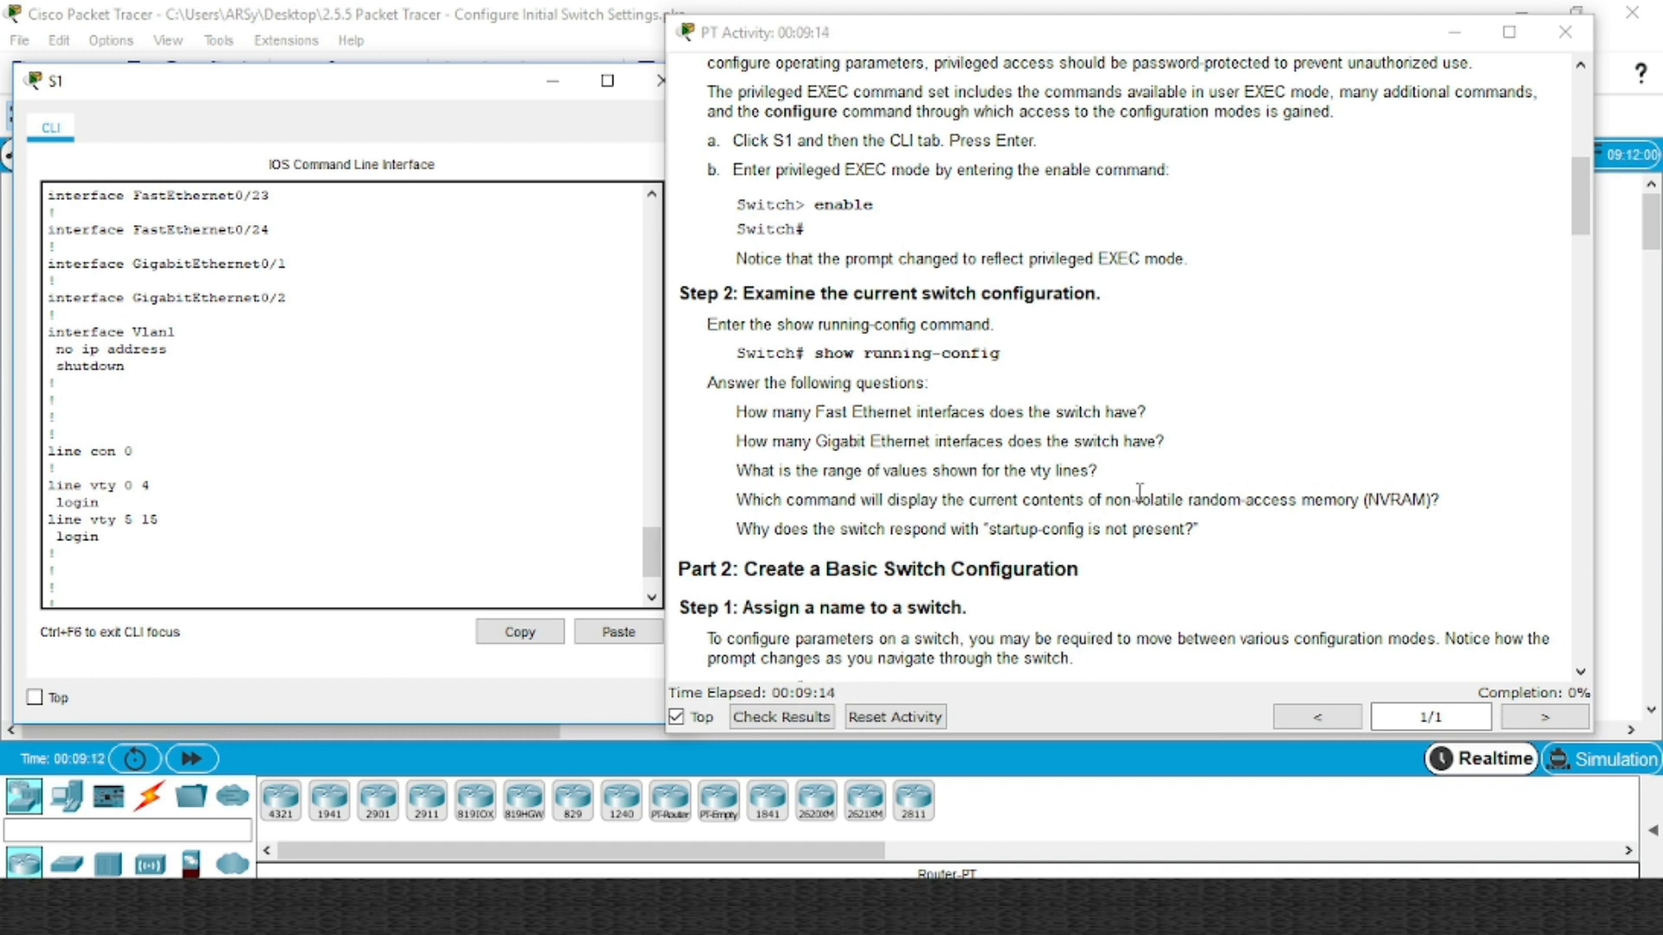
{"action": "scroll", "coordinate": [1126, 492], "scroll_direction": "down", "scroll_amount": 1}
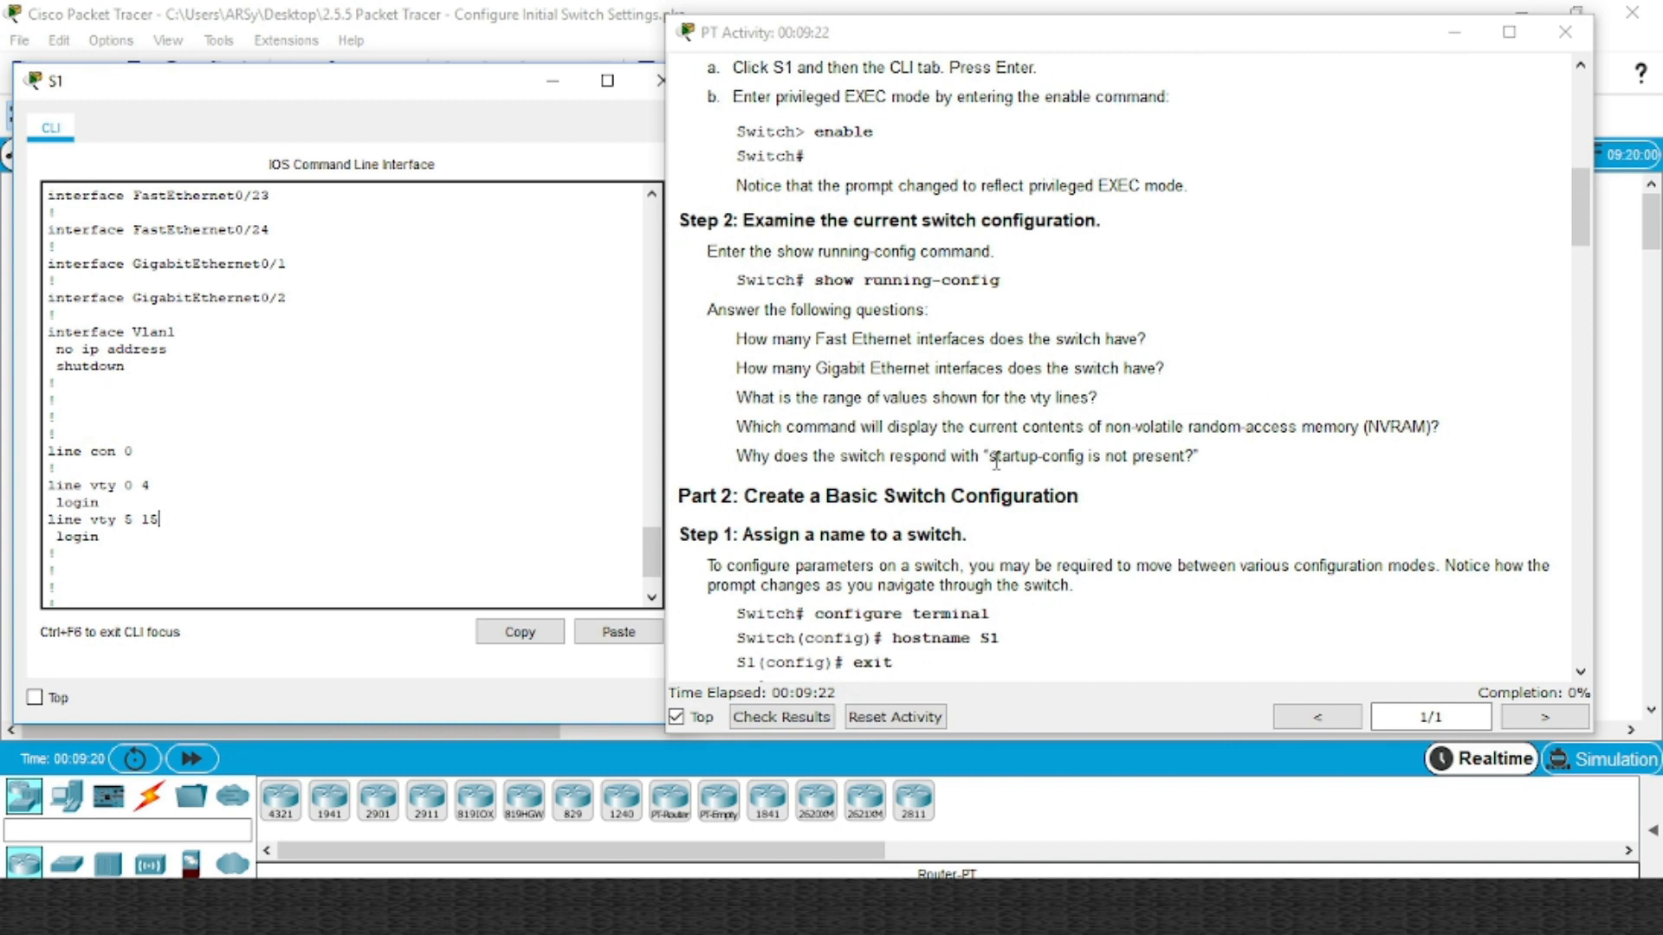
{"action": "scroll", "coordinate": [238, 506], "scroll_direction": "down", "scroll_amount": 2}
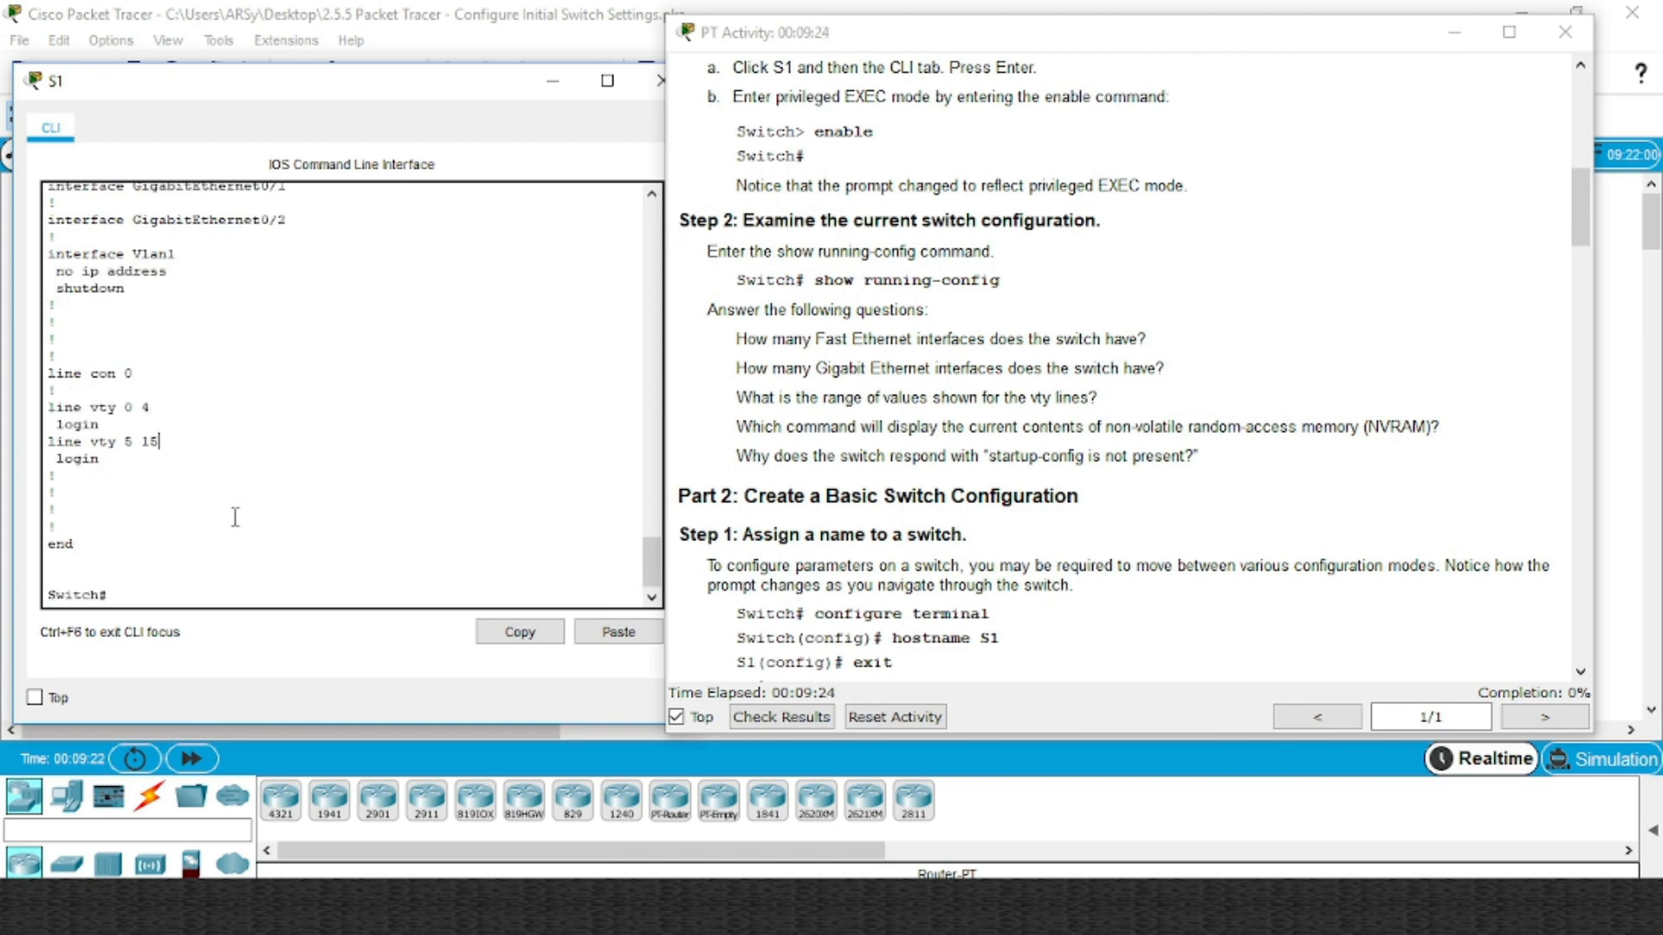
Run show startup-config on S1, confirming startup-config is not present yet
{"action": "left_click", "coordinate": [198, 592]}
{"action": "type", "text": "show"}
{"action": "key", "text": "Tab"}
{"action": "type", "text": "st"}
{"action": "key", "text": "Tab"}
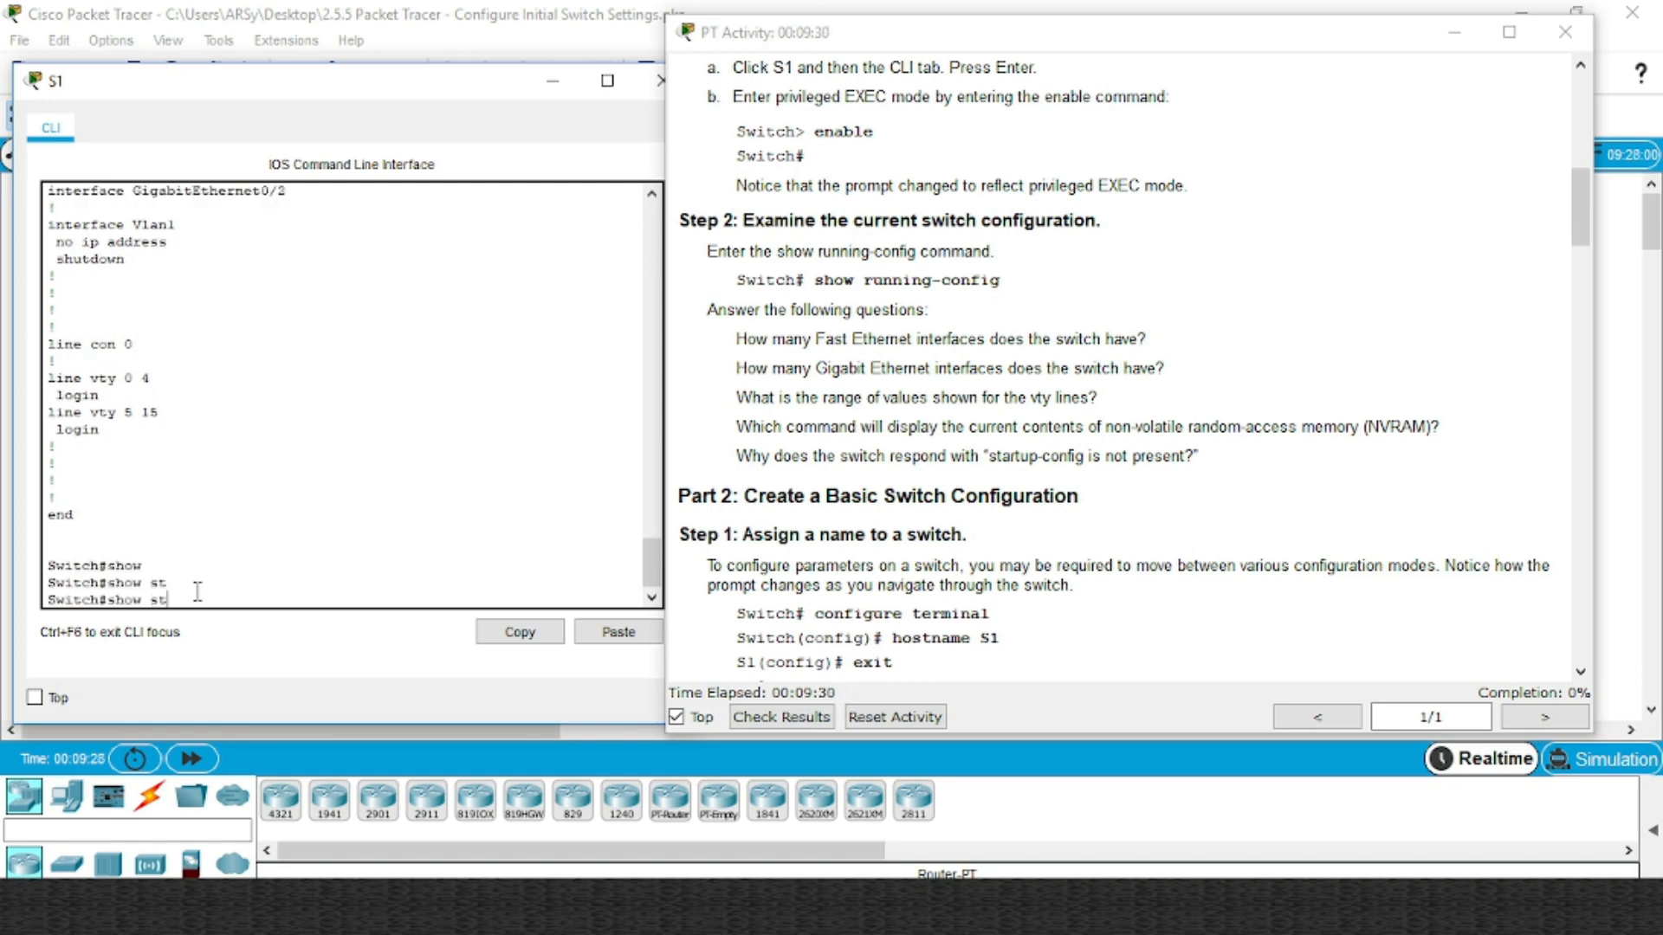
{"action": "type", "text": "a"}
{"action": "key", "text": "Tab"}
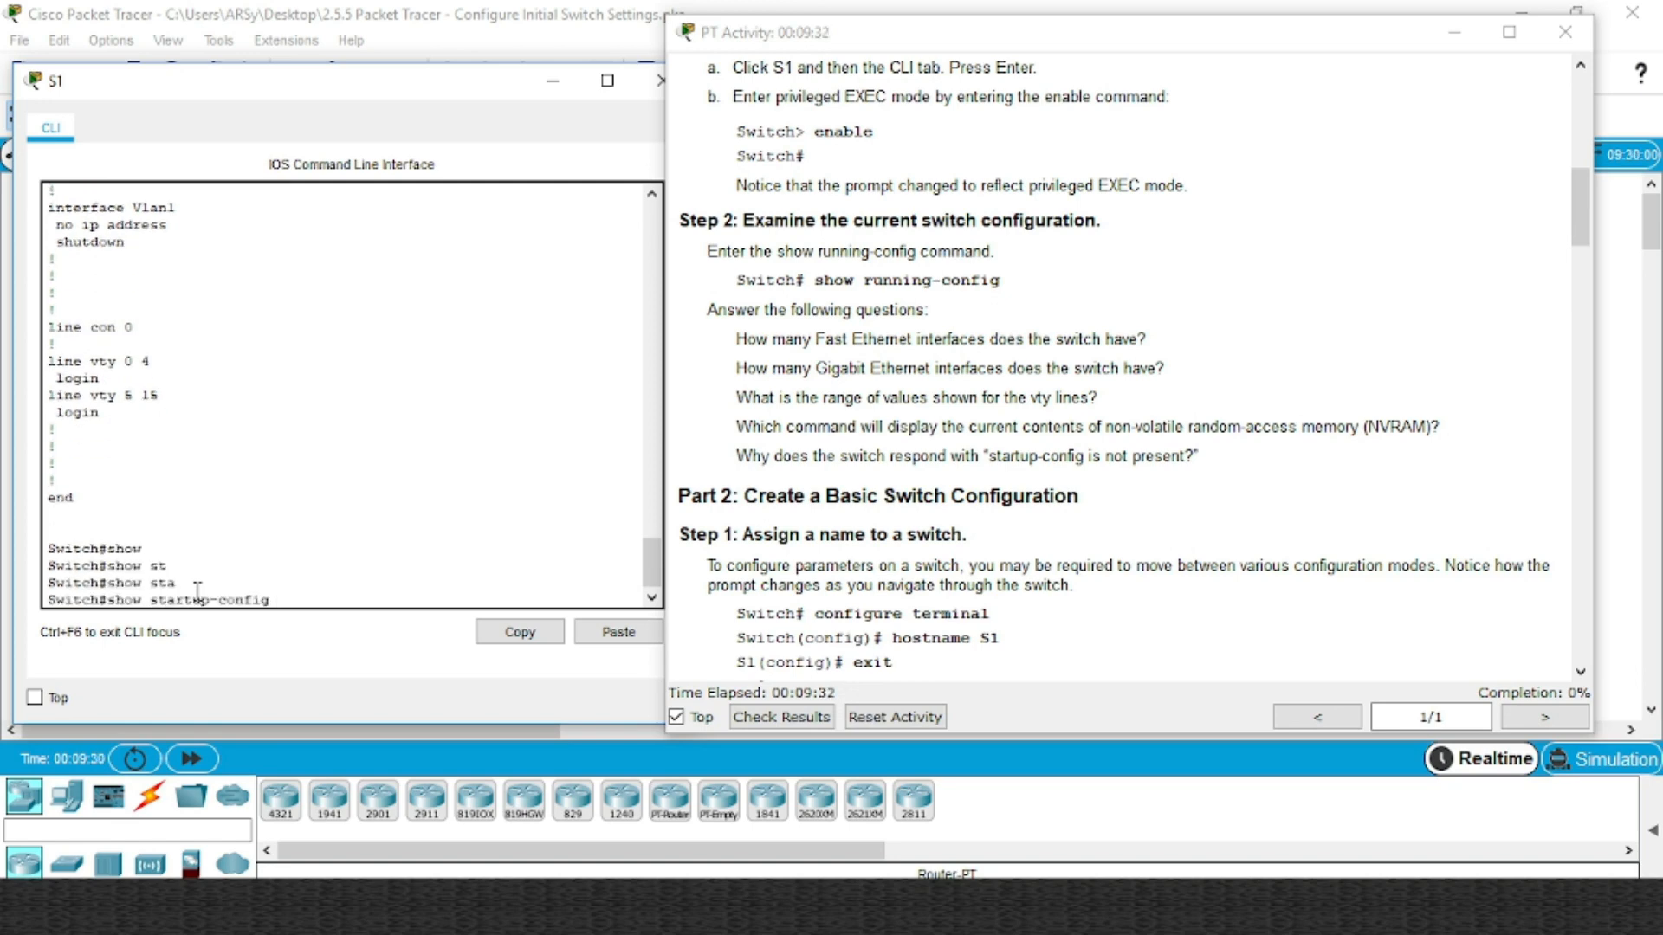
{"action": "key", "text": "Return"}
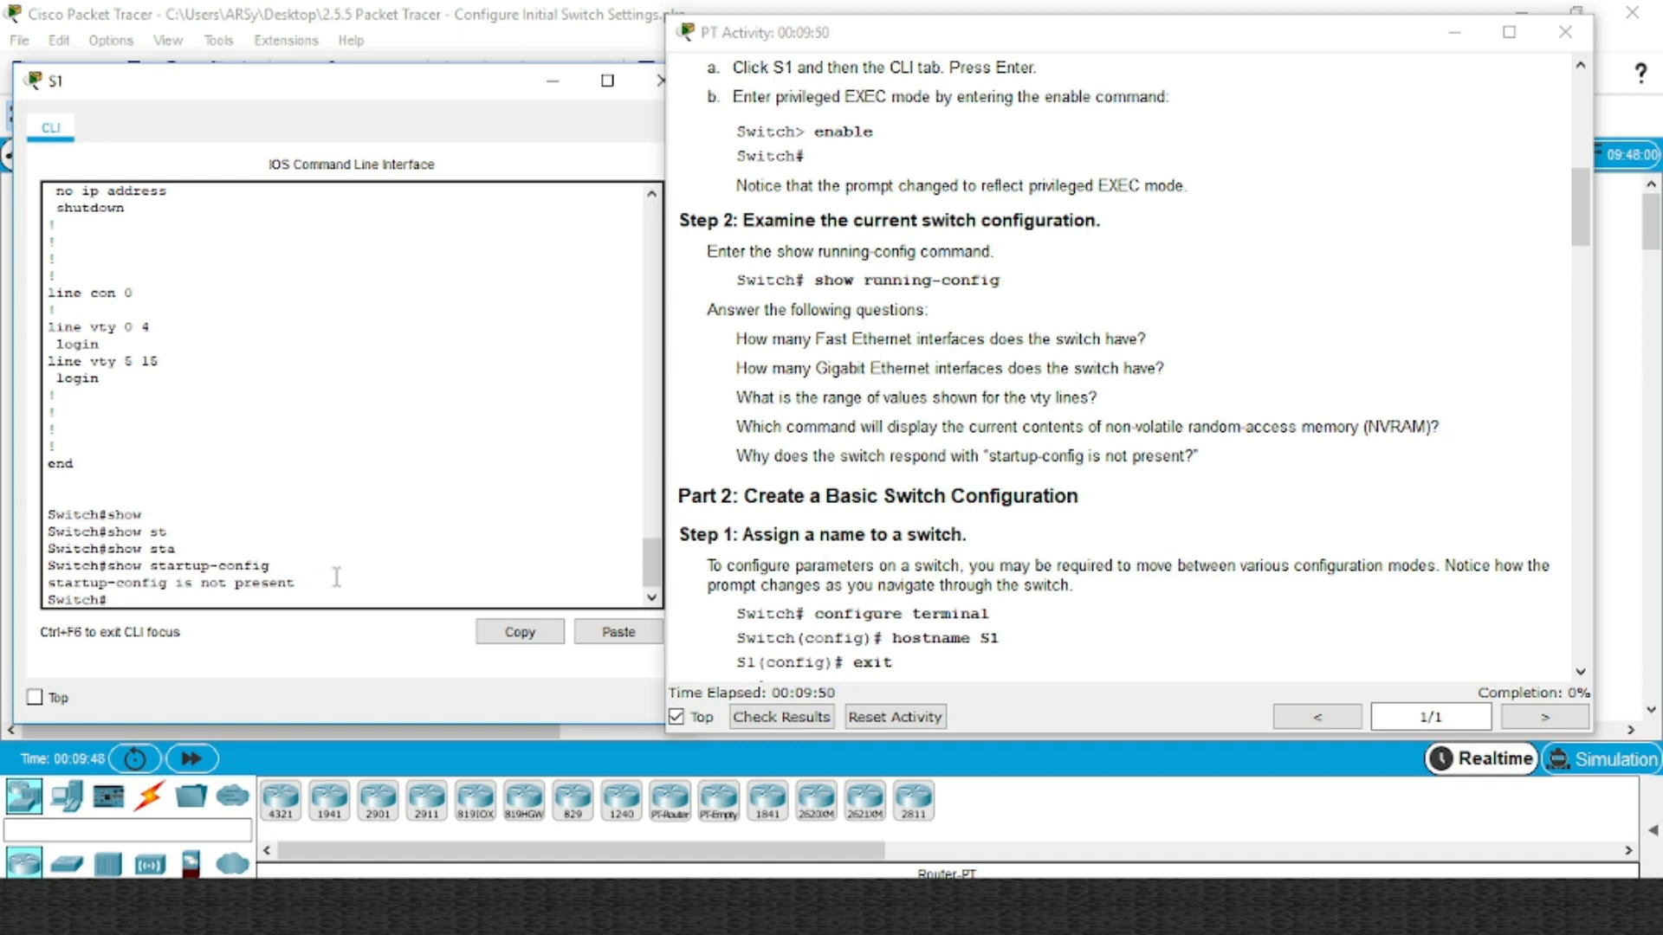
{"action": "scroll", "coordinate": [792, 359], "scroll_direction": "down", "scroll_amount": 3}
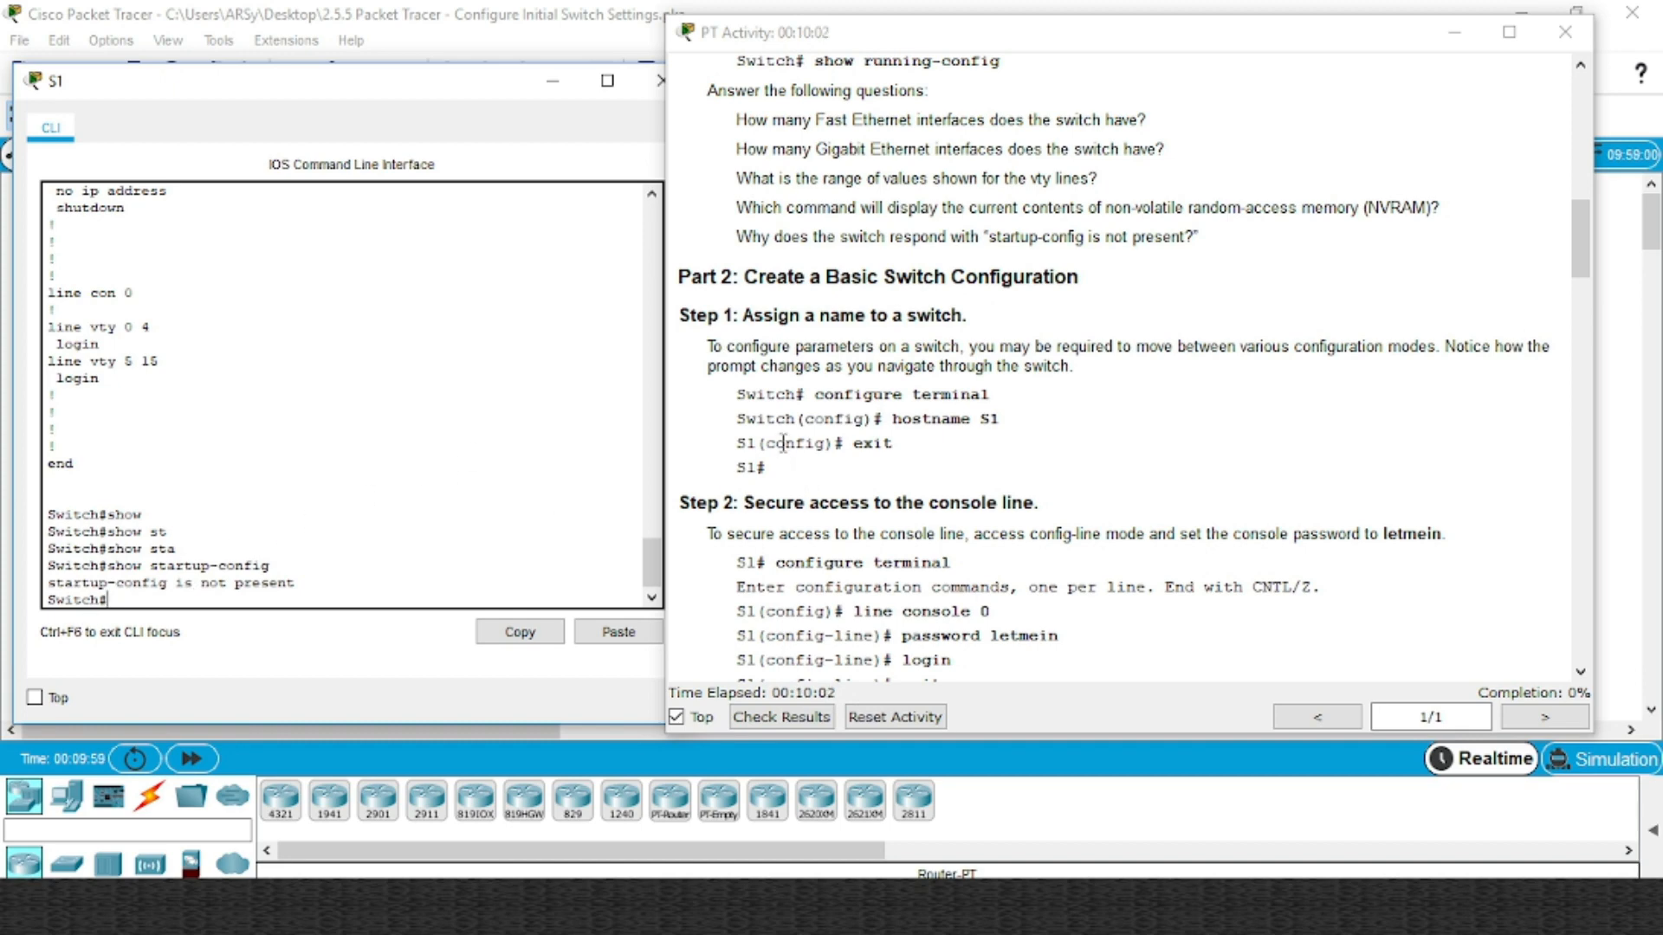
Highlight the Switch# prompt and configure terminal command in the instruction example
{"action": "left_click_drag", "start_coordinate": [747, 395], "coordinate": [827, 395]}
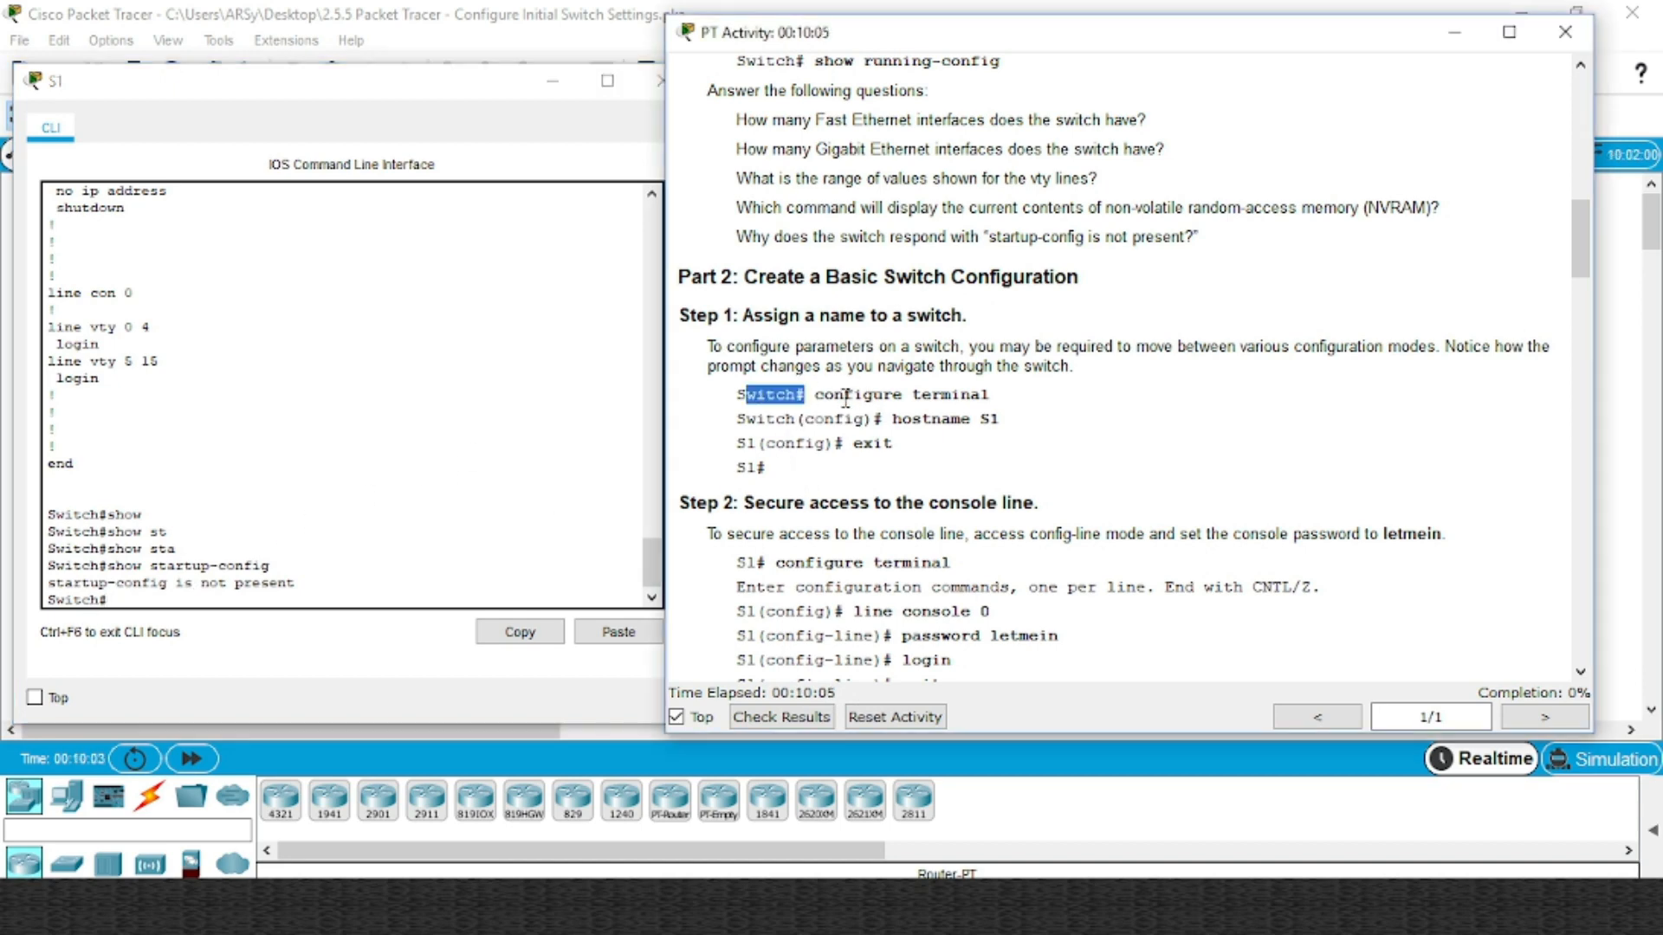
{"action": "left_click", "coordinate": [818, 399]}
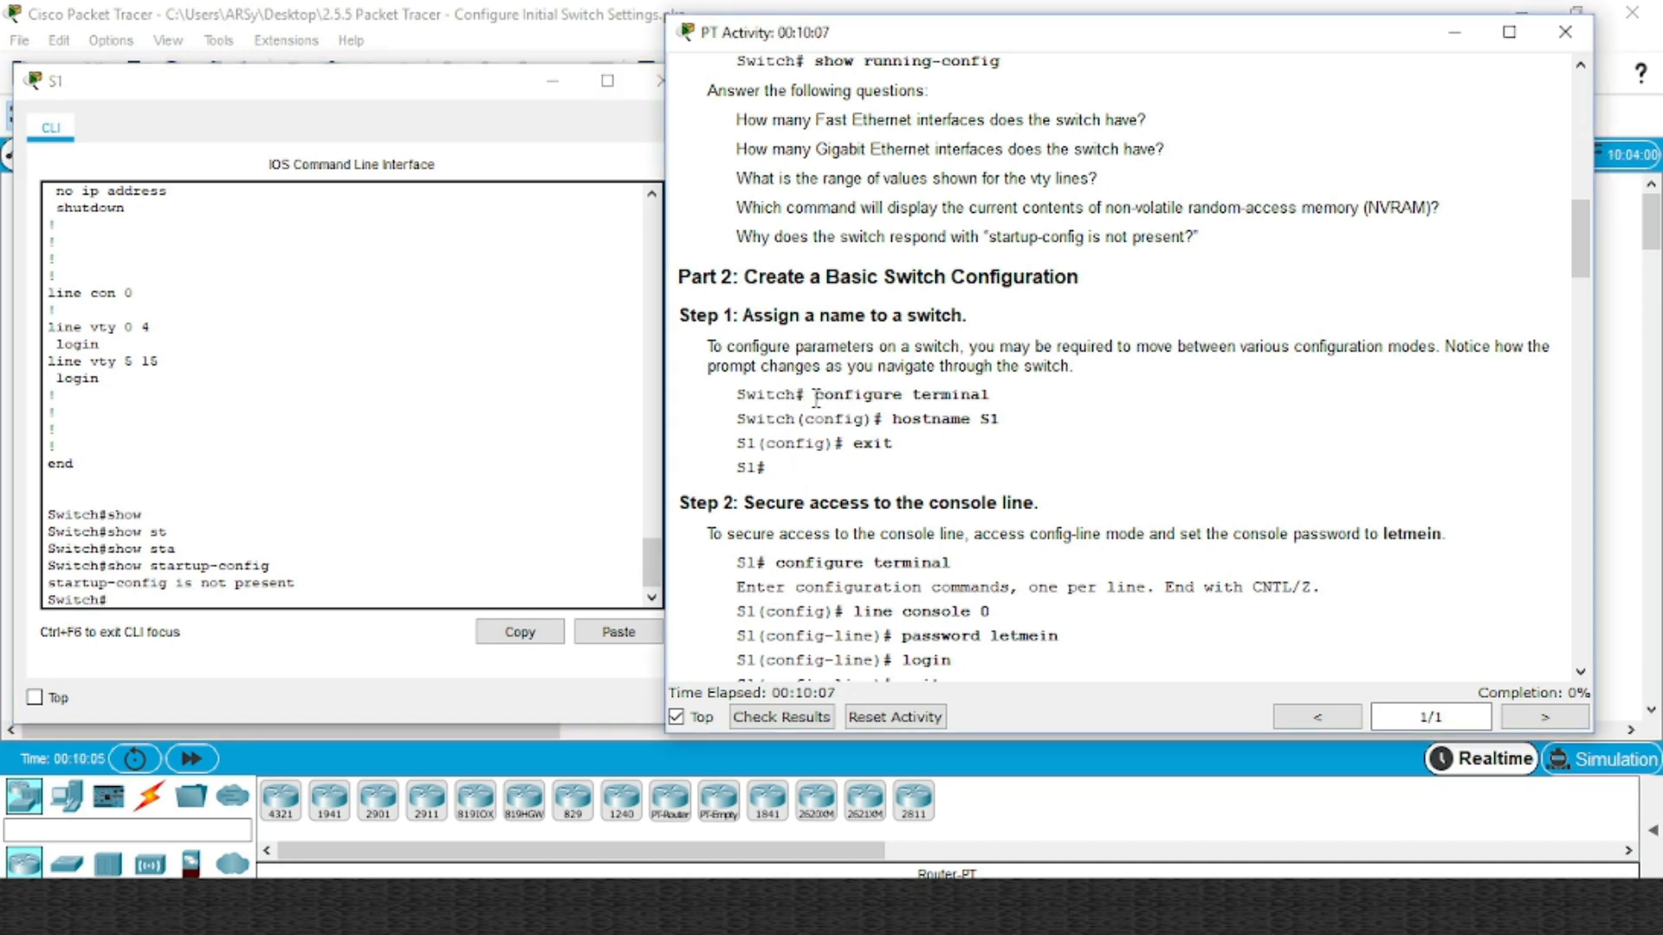
{"action": "left_click_drag", "start_coordinate": [815, 396], "coordinate": [992, 396]}
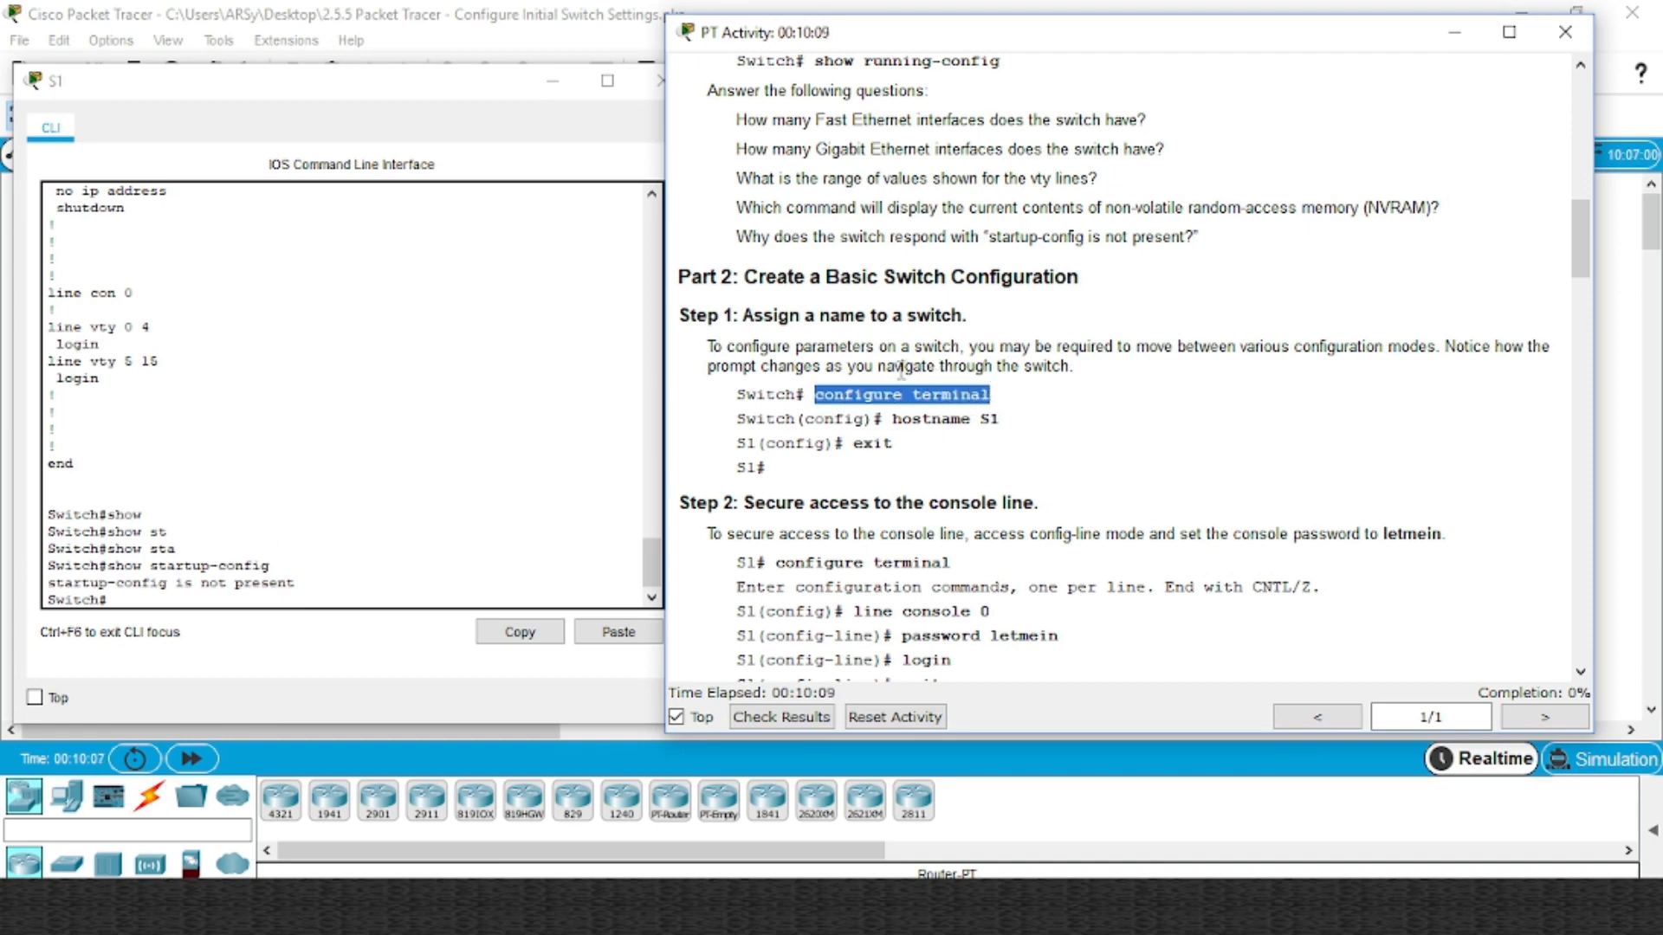
{"action": "left_click", "coordinate": [997, 400]}
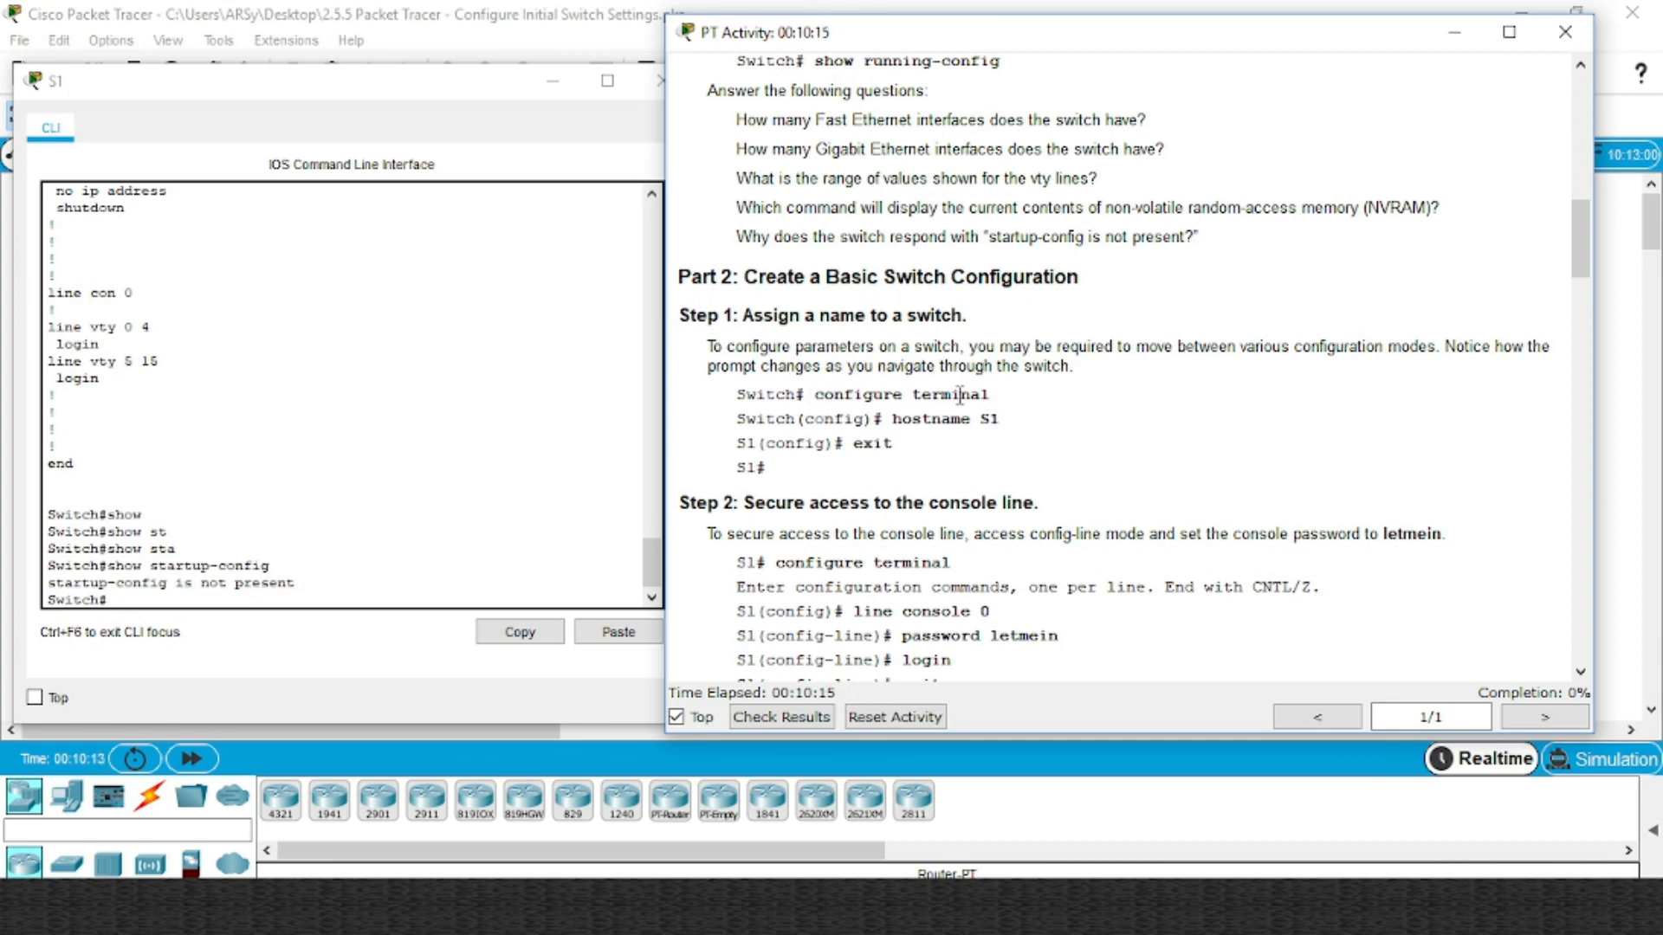
Enter global configuration mode with configure terminal and issue hostname S1
{"action": "left_click", "coordinate": [273, 600]}
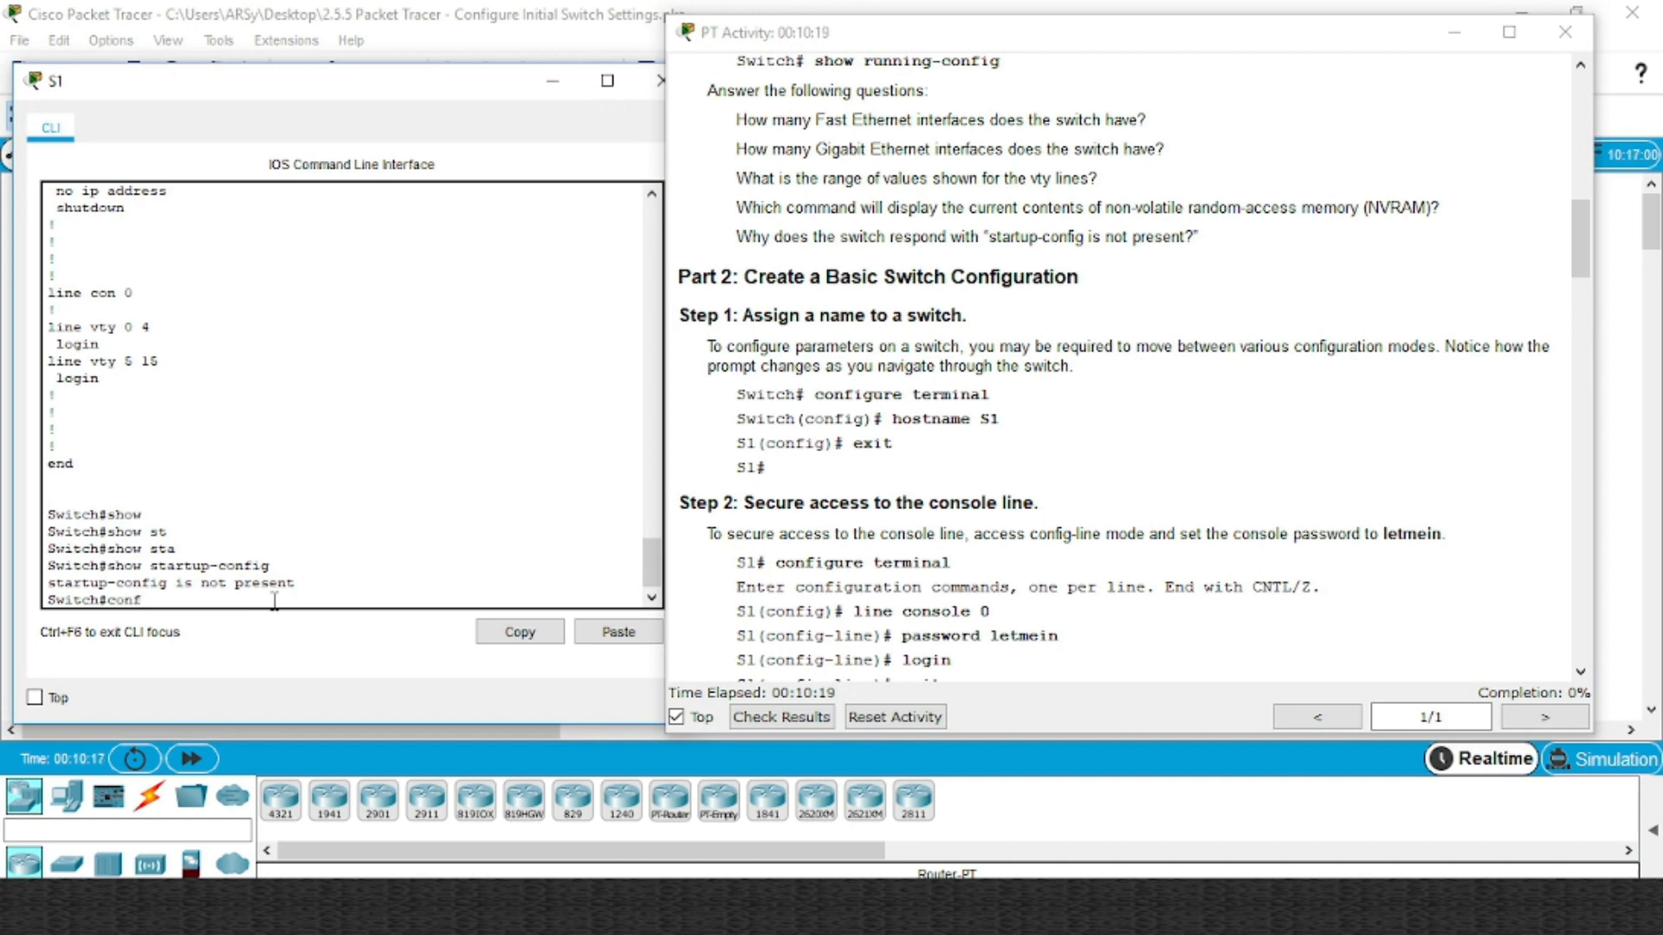
{"action": "type", "text": "conf"}
{"action": "key", "text": "Tab"}
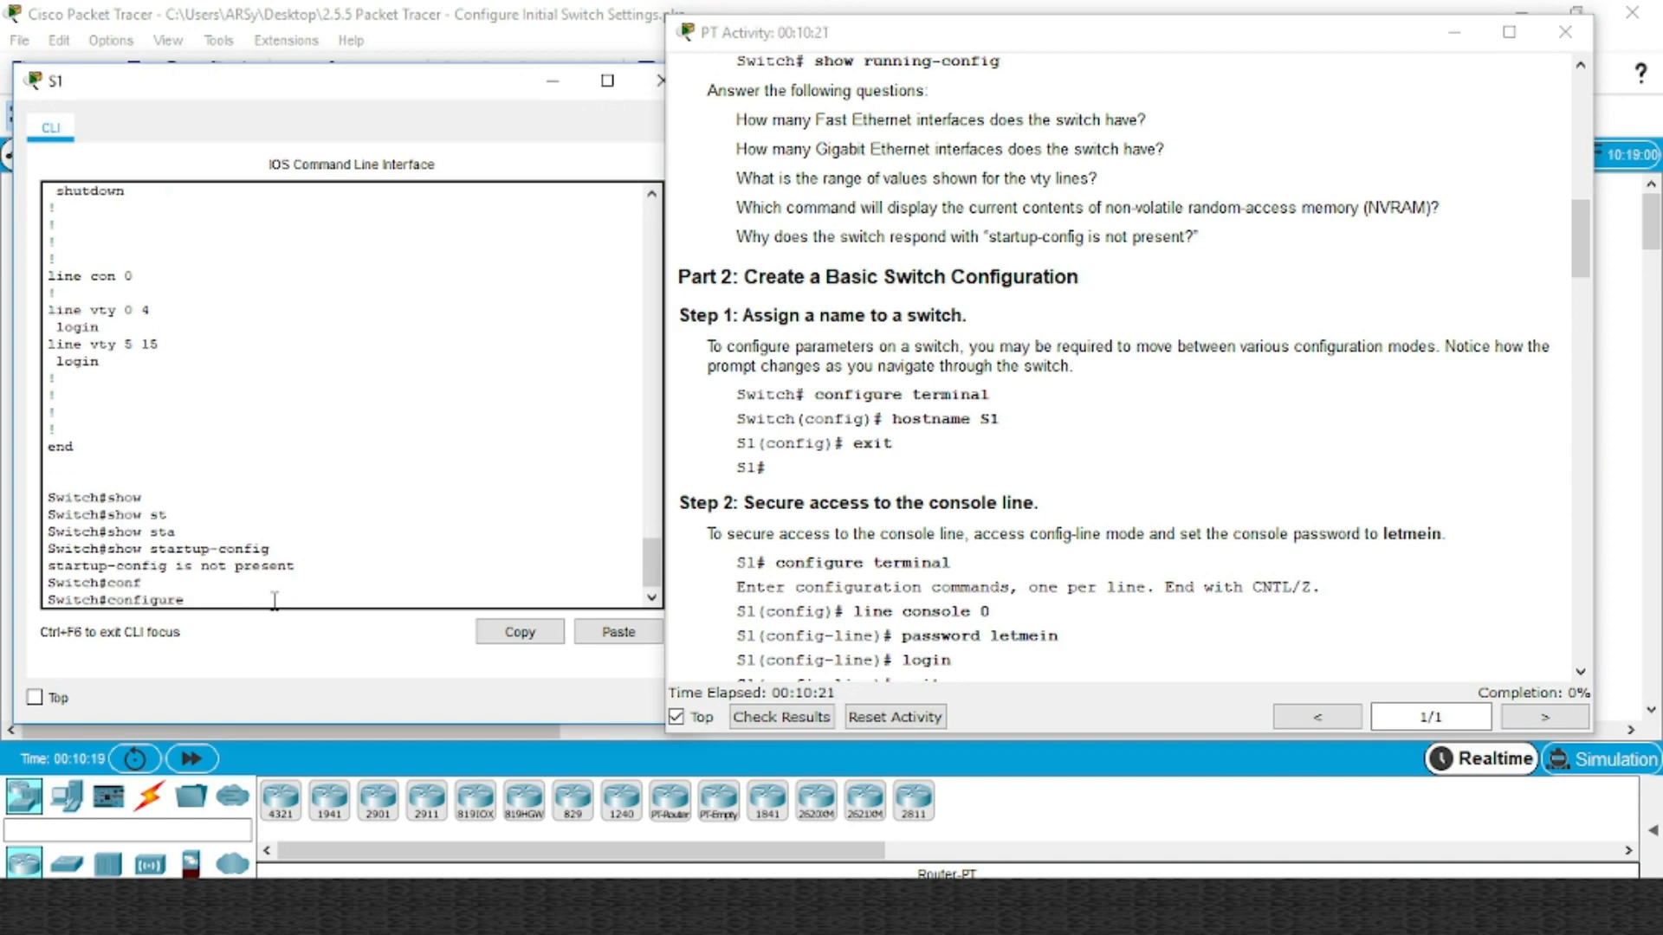
{"action": "type", "text": "t"}
{"action": "key", "text": "Tab"}
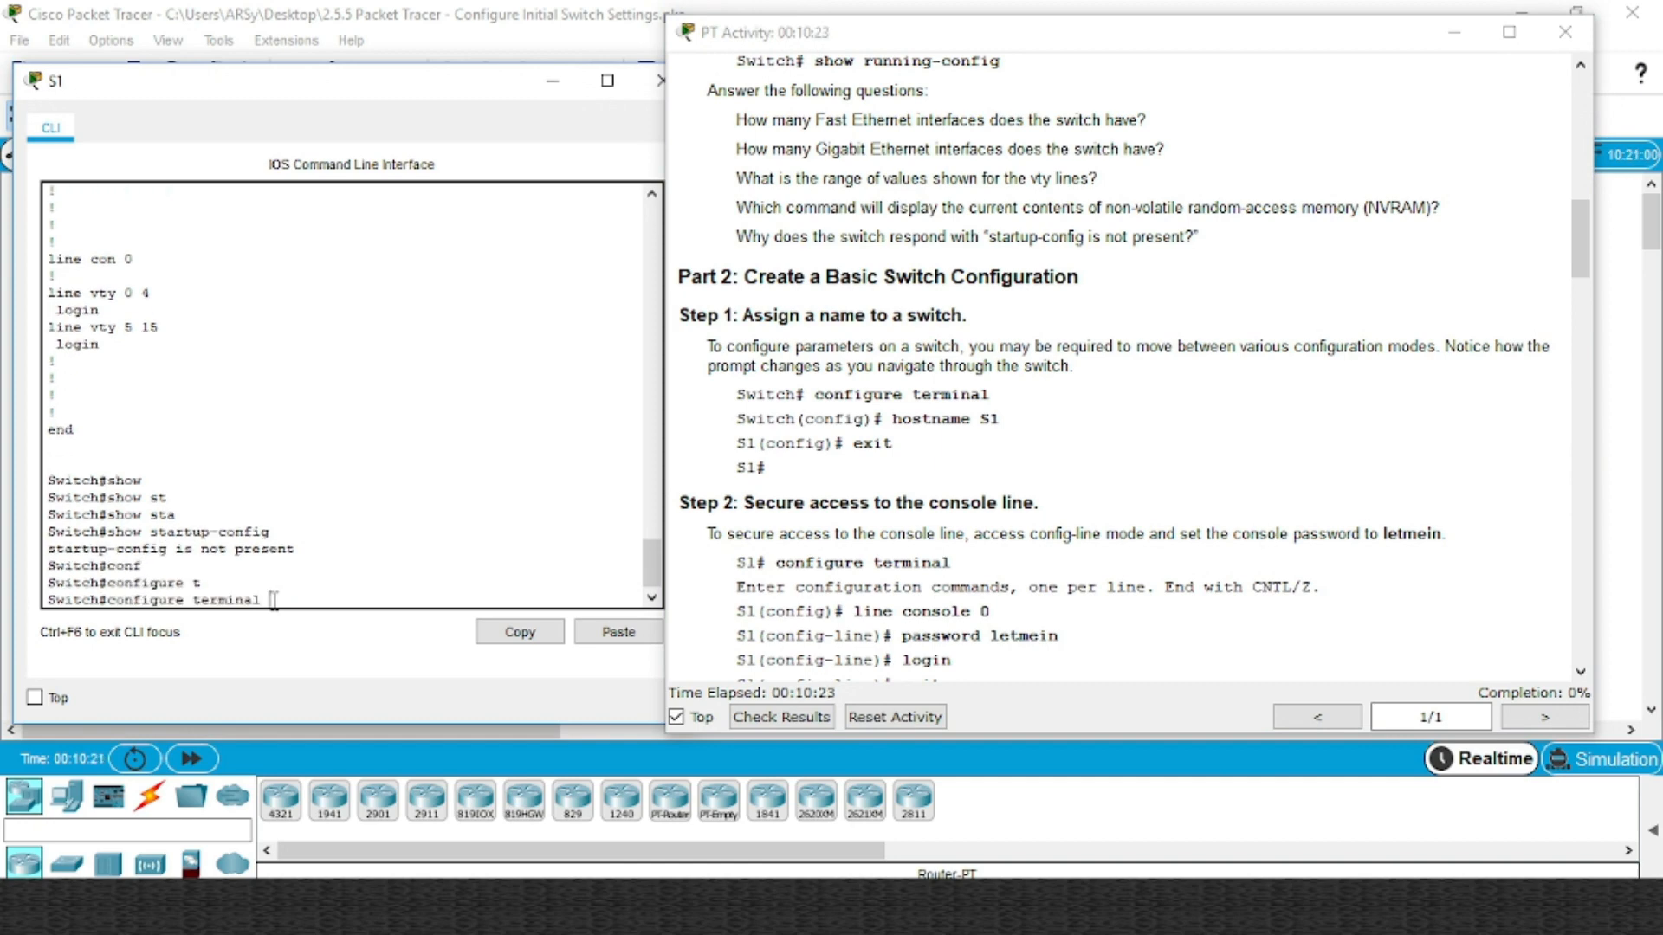
{"action": "key", "text": "Return"}
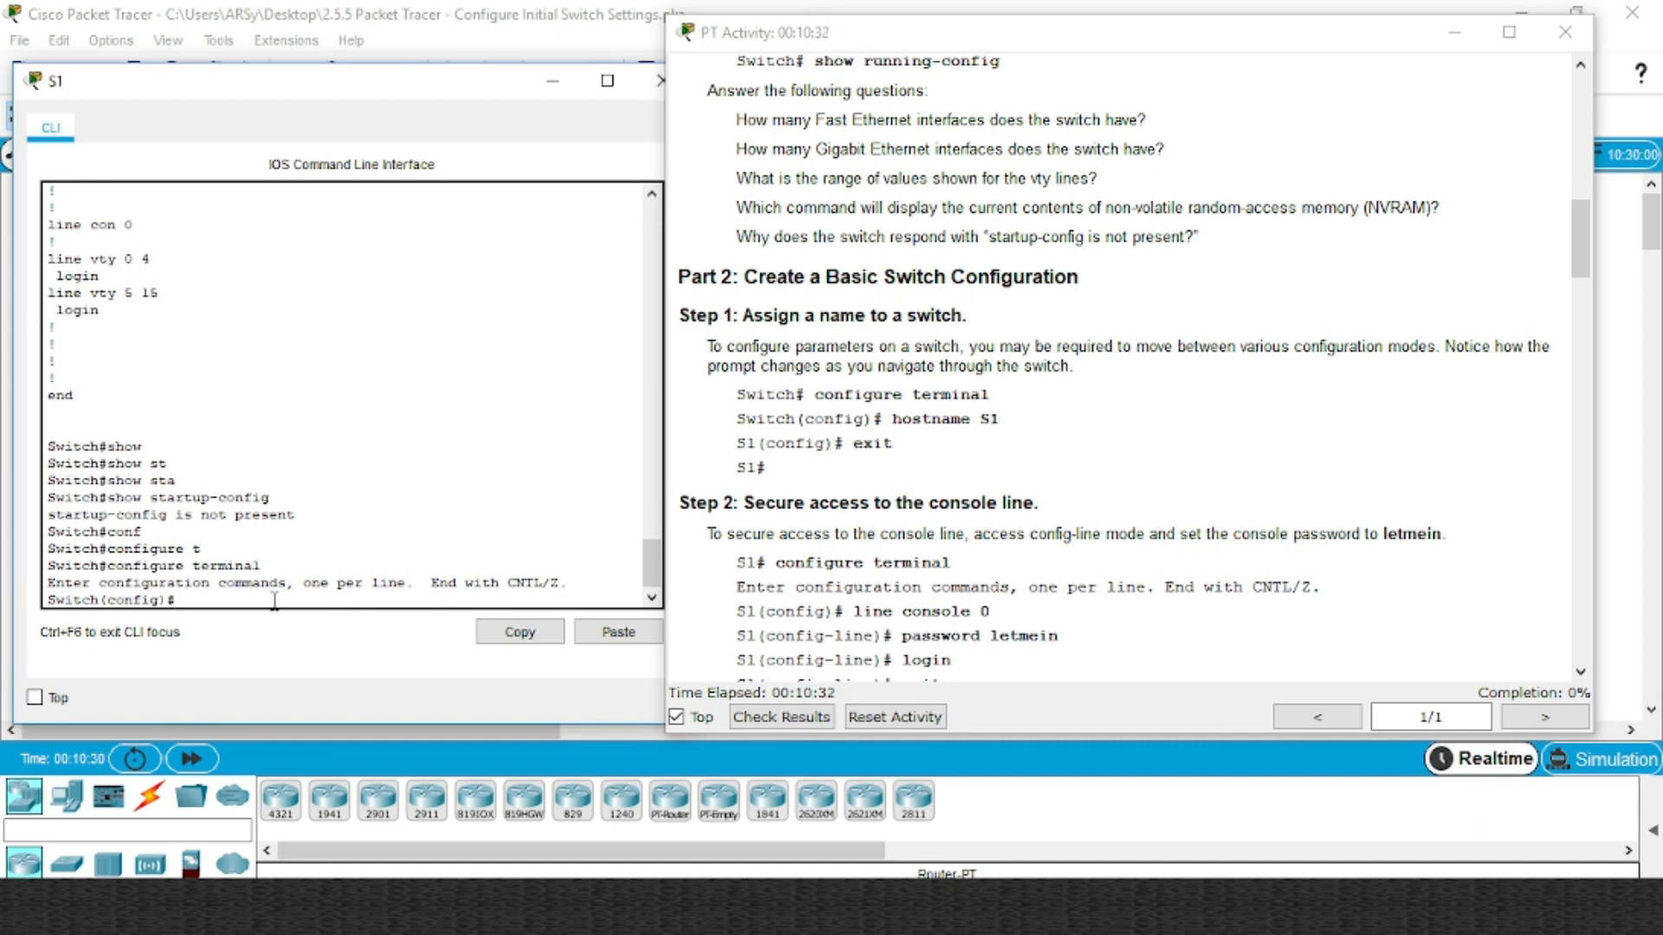
{"action": "key", "text": "Tab"}
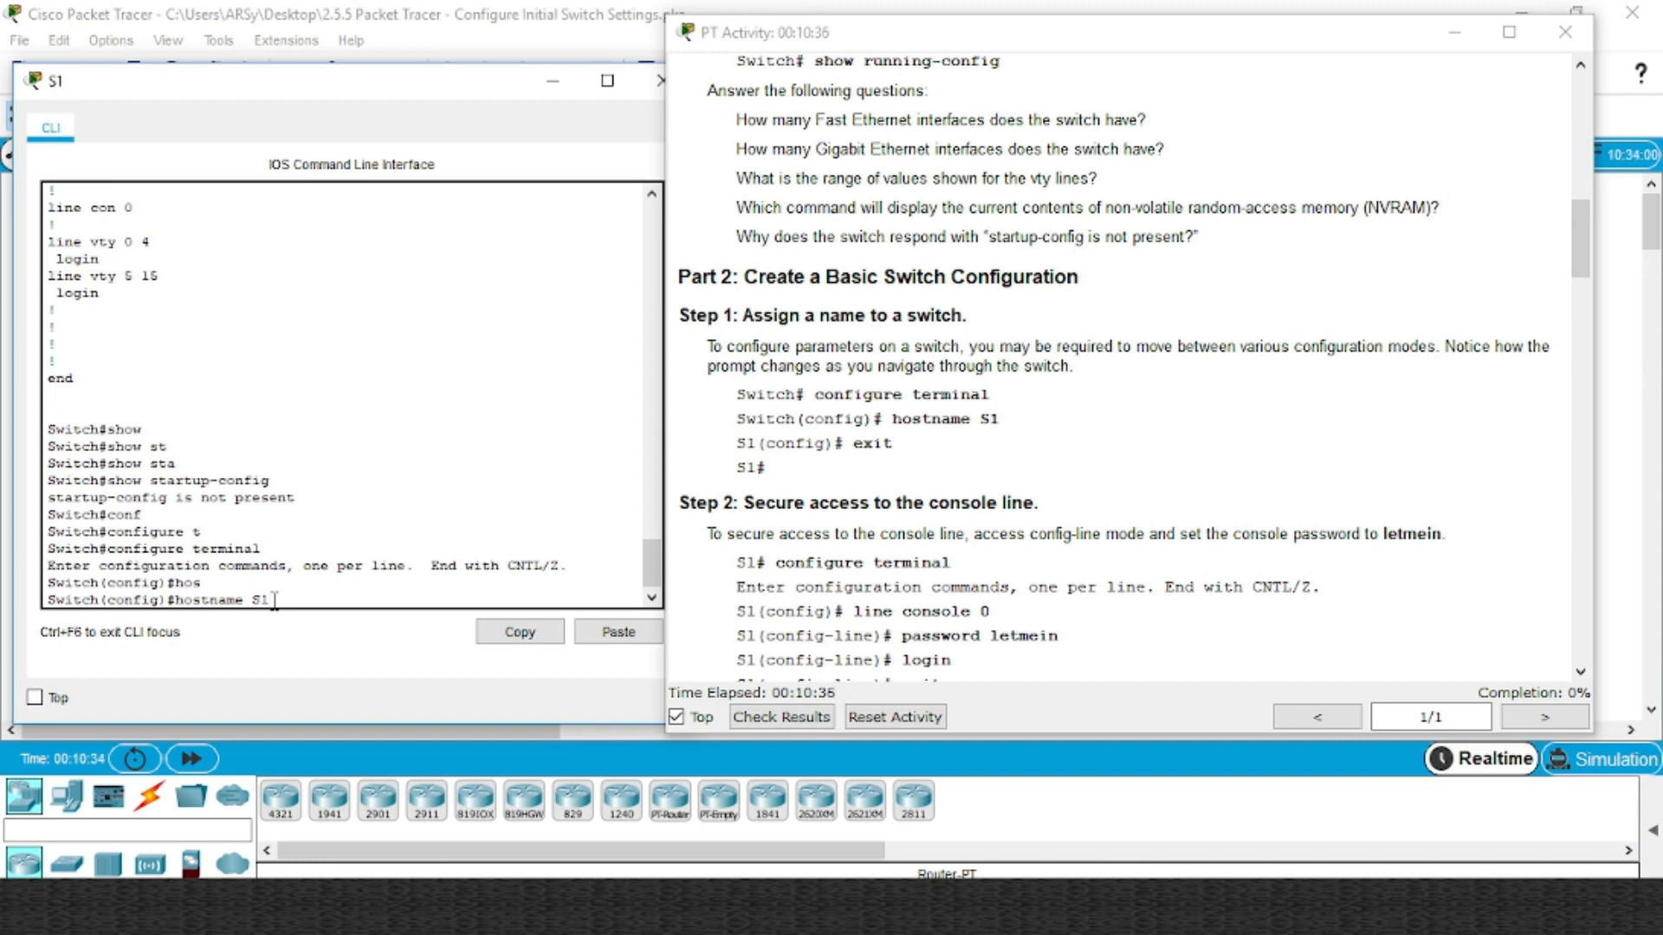
{"action": "type", "text": "S1"}
{"action": "key", "text": "Return"}
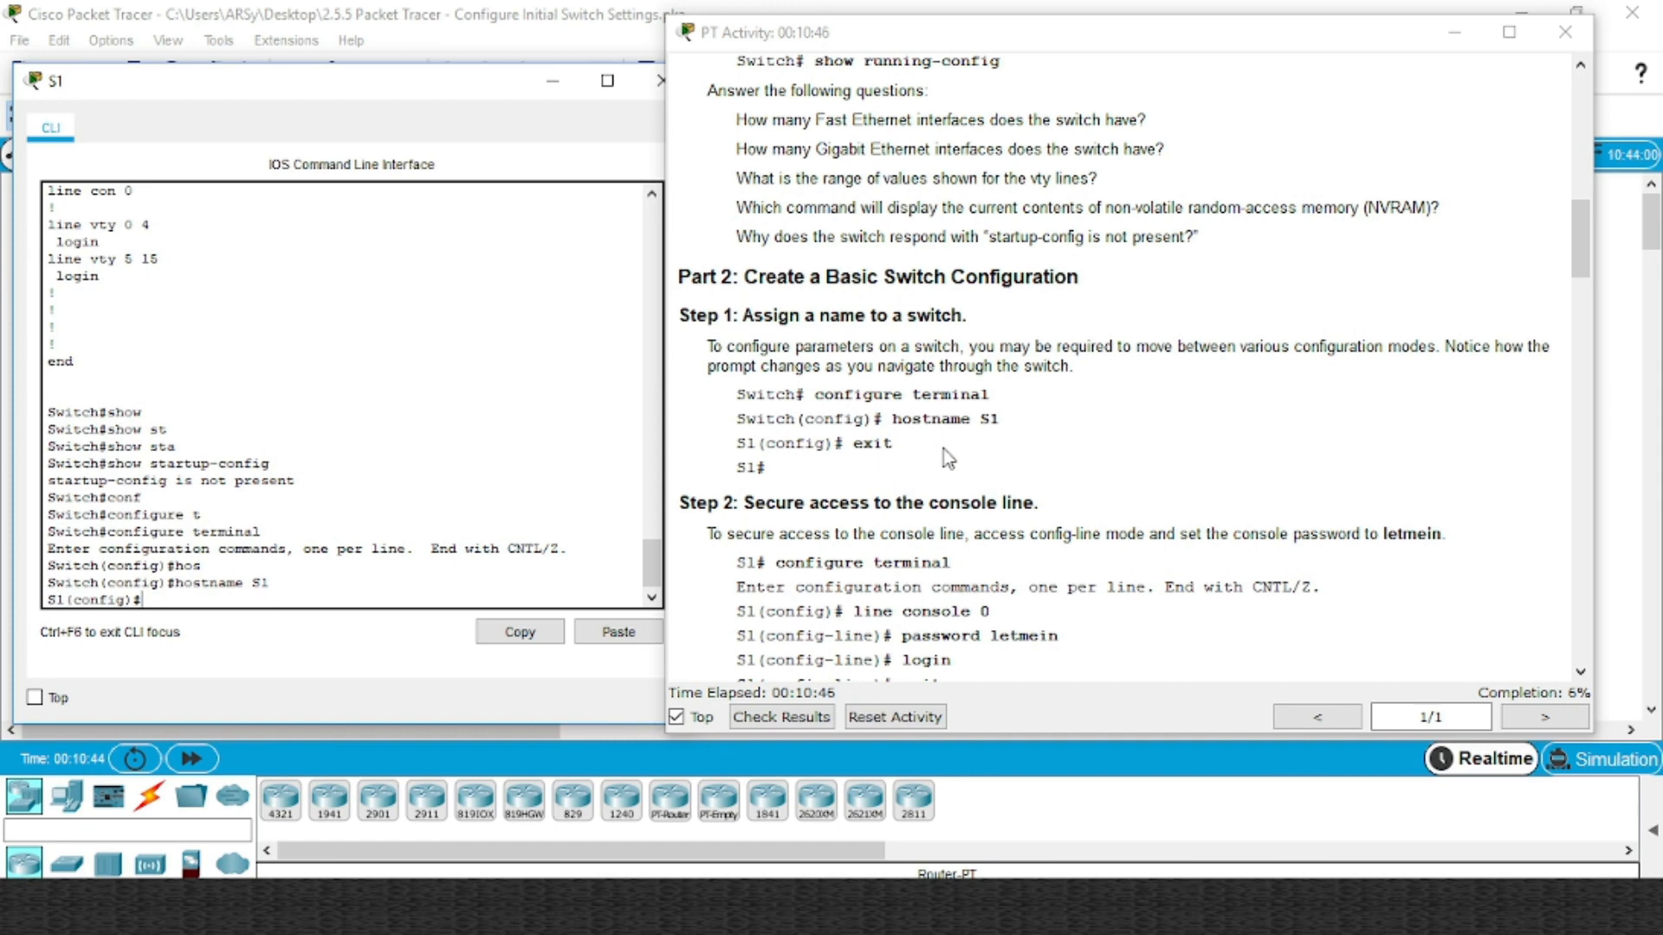
Enter configuration mode for console line 0 on S1
{"action": "scroll", "coordinate": [947, 459], "scroll_direction": "down", "scroll_amount": 3}
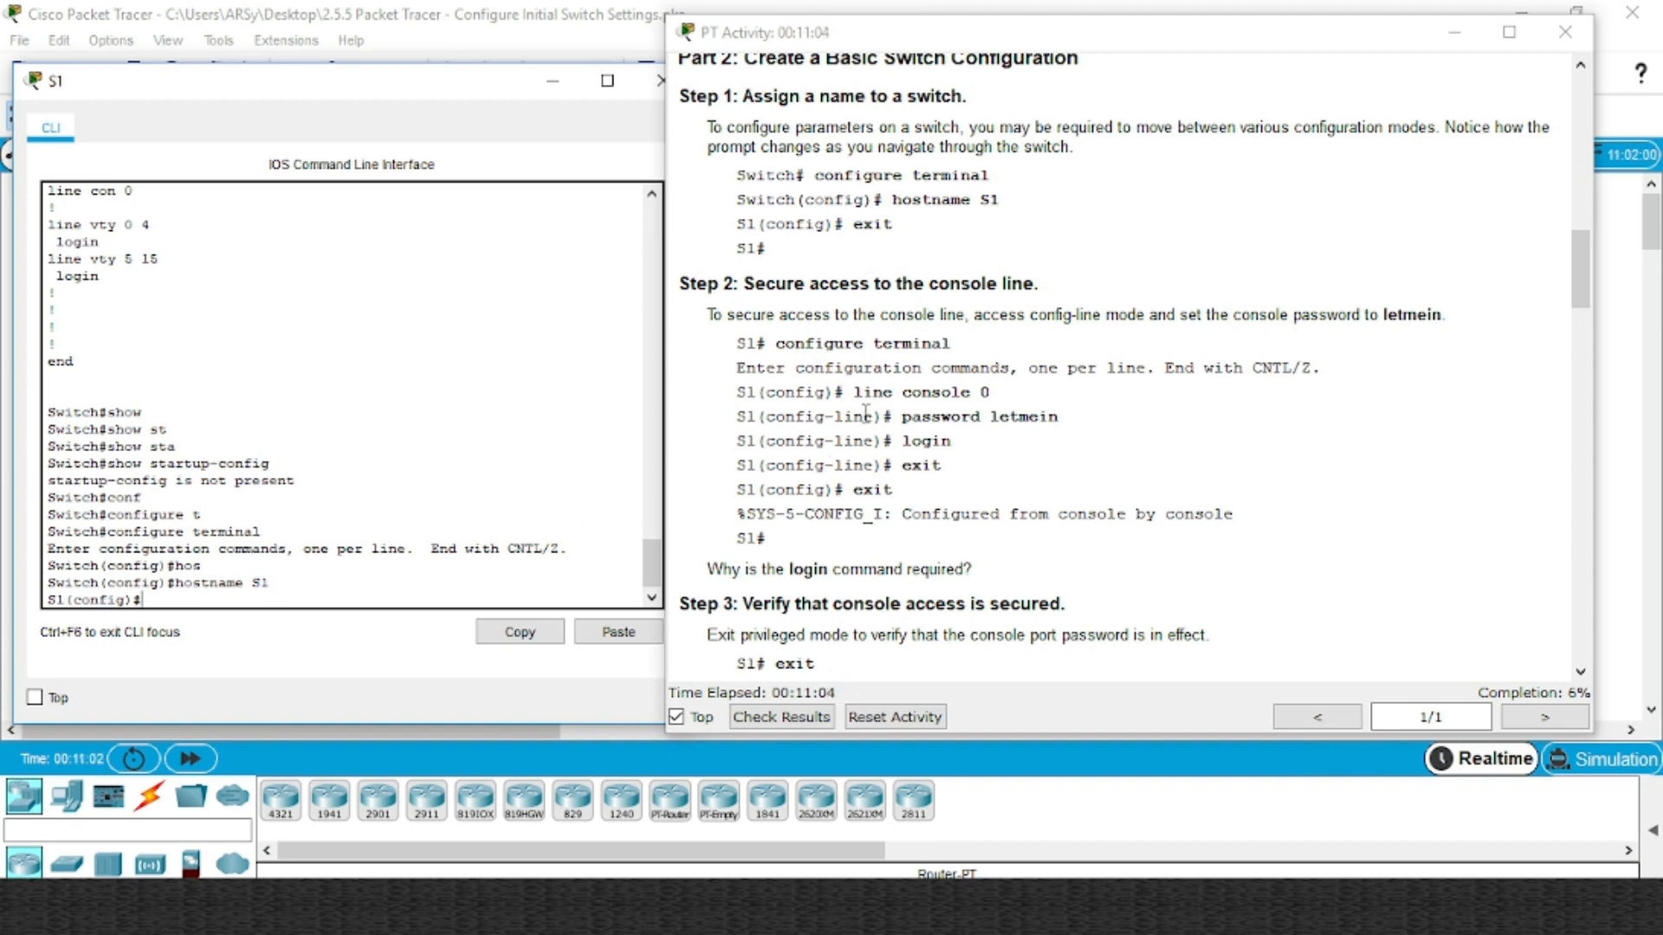
{"action": "left_click_drag", "start_coordinate": [853, 392], "coordinate": [1062, 395]}
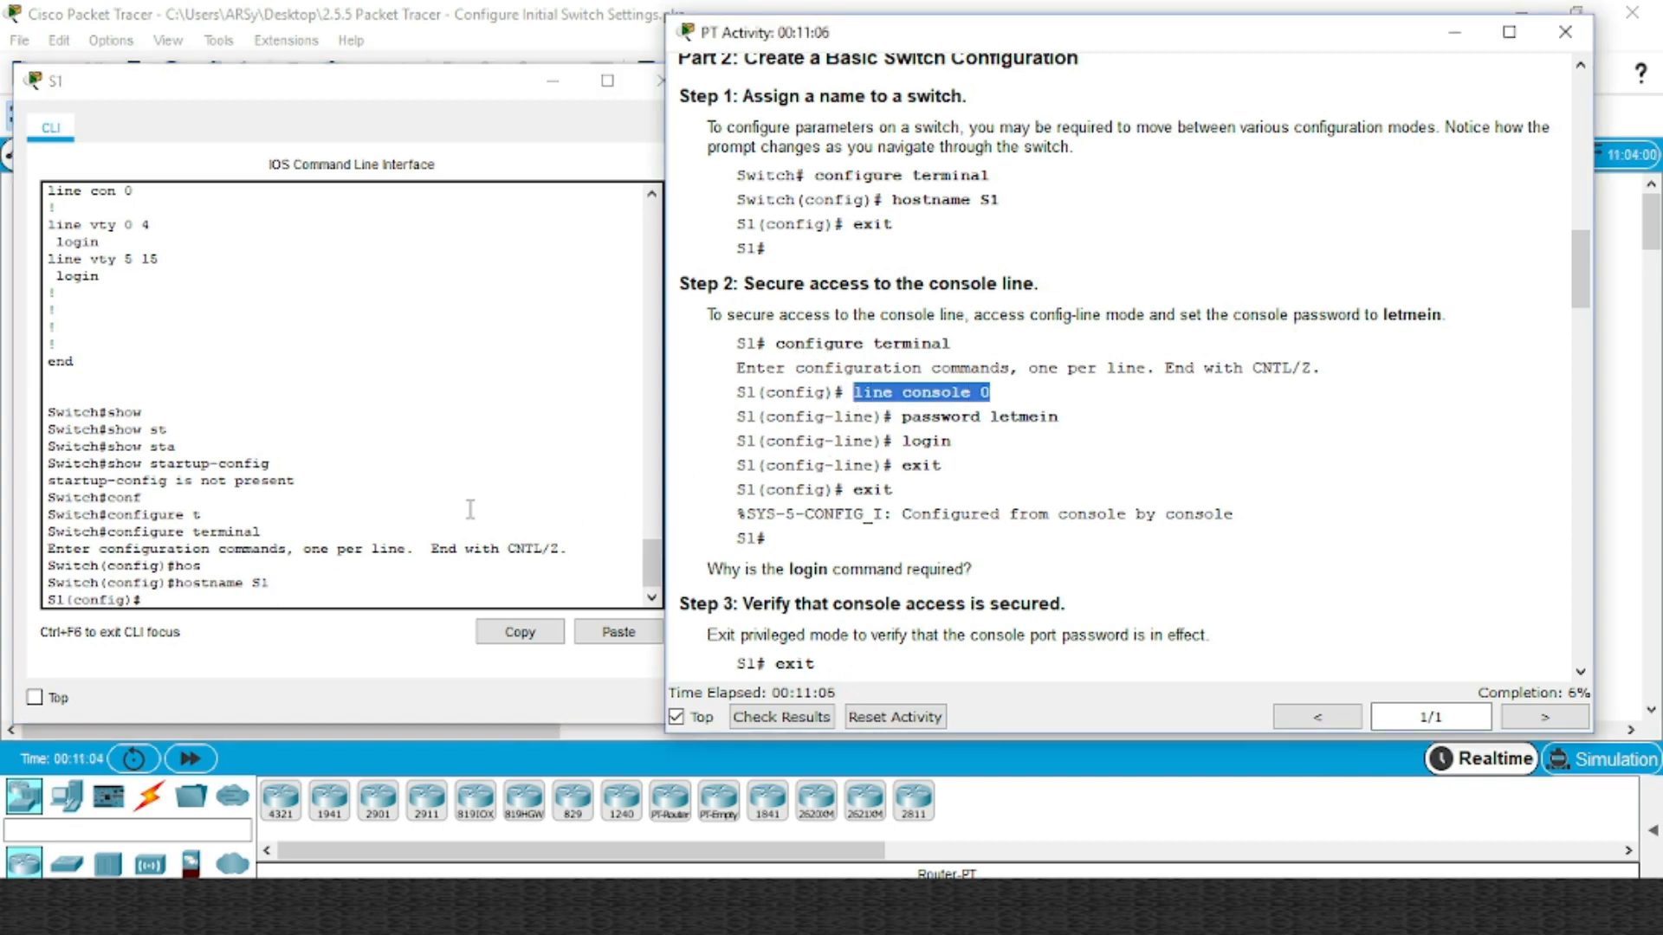
{"action": "left_click", "coordinate": [322, 605]}
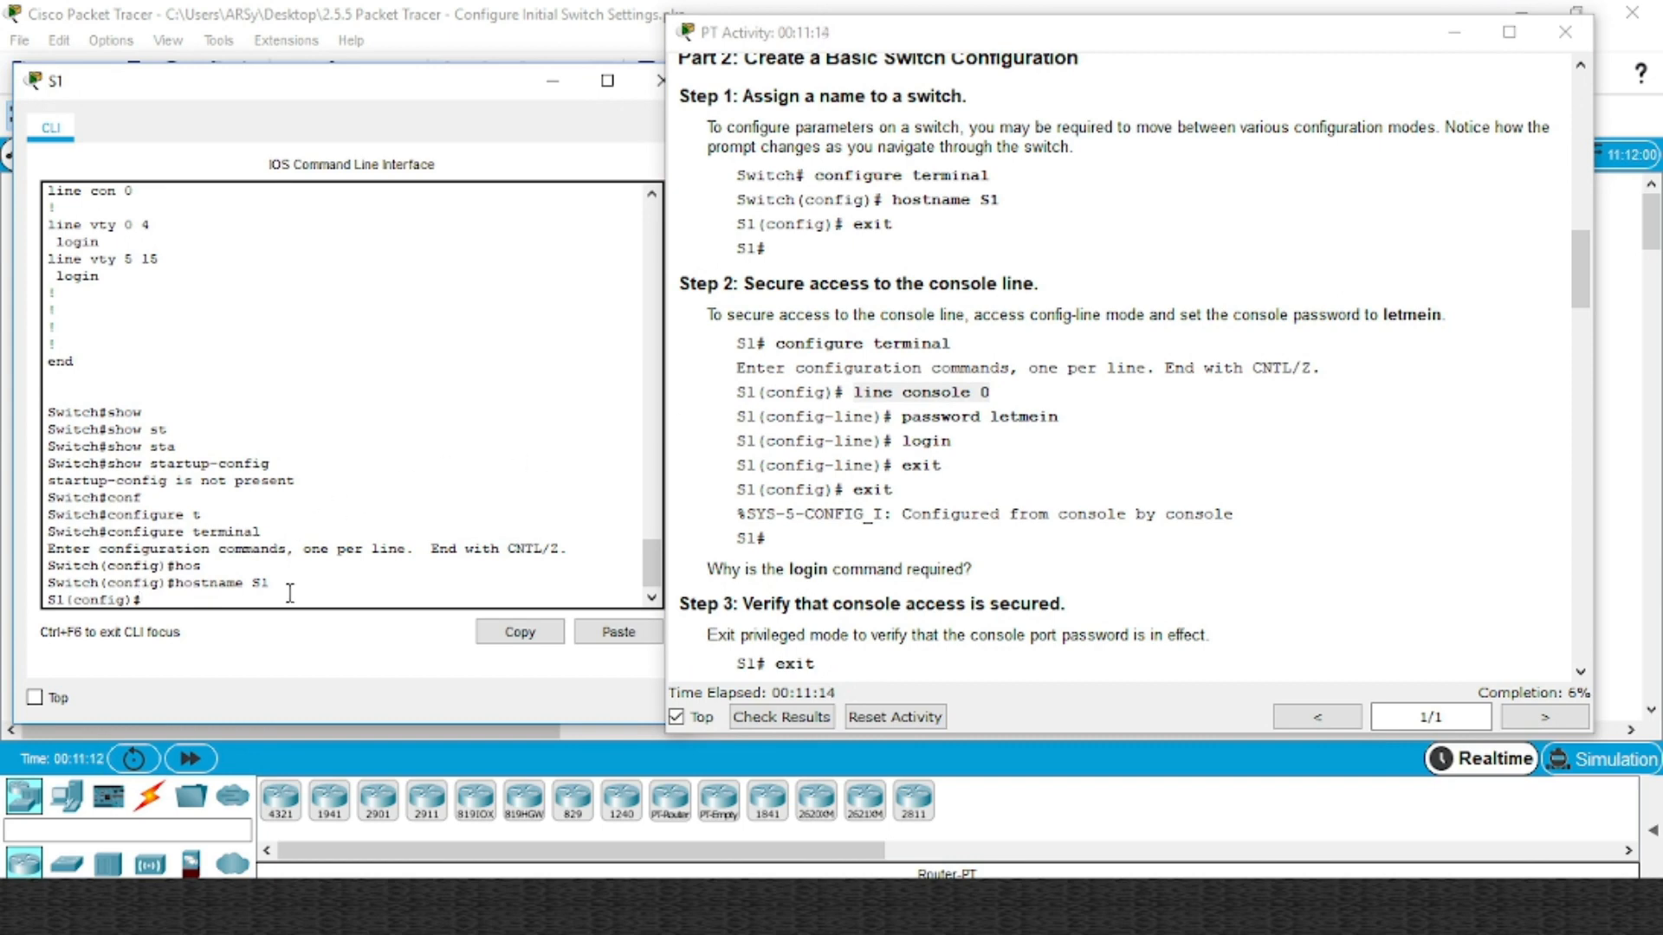
{"action": "type", "text": "ine"}
{"action": "key", "text": "Tab"}
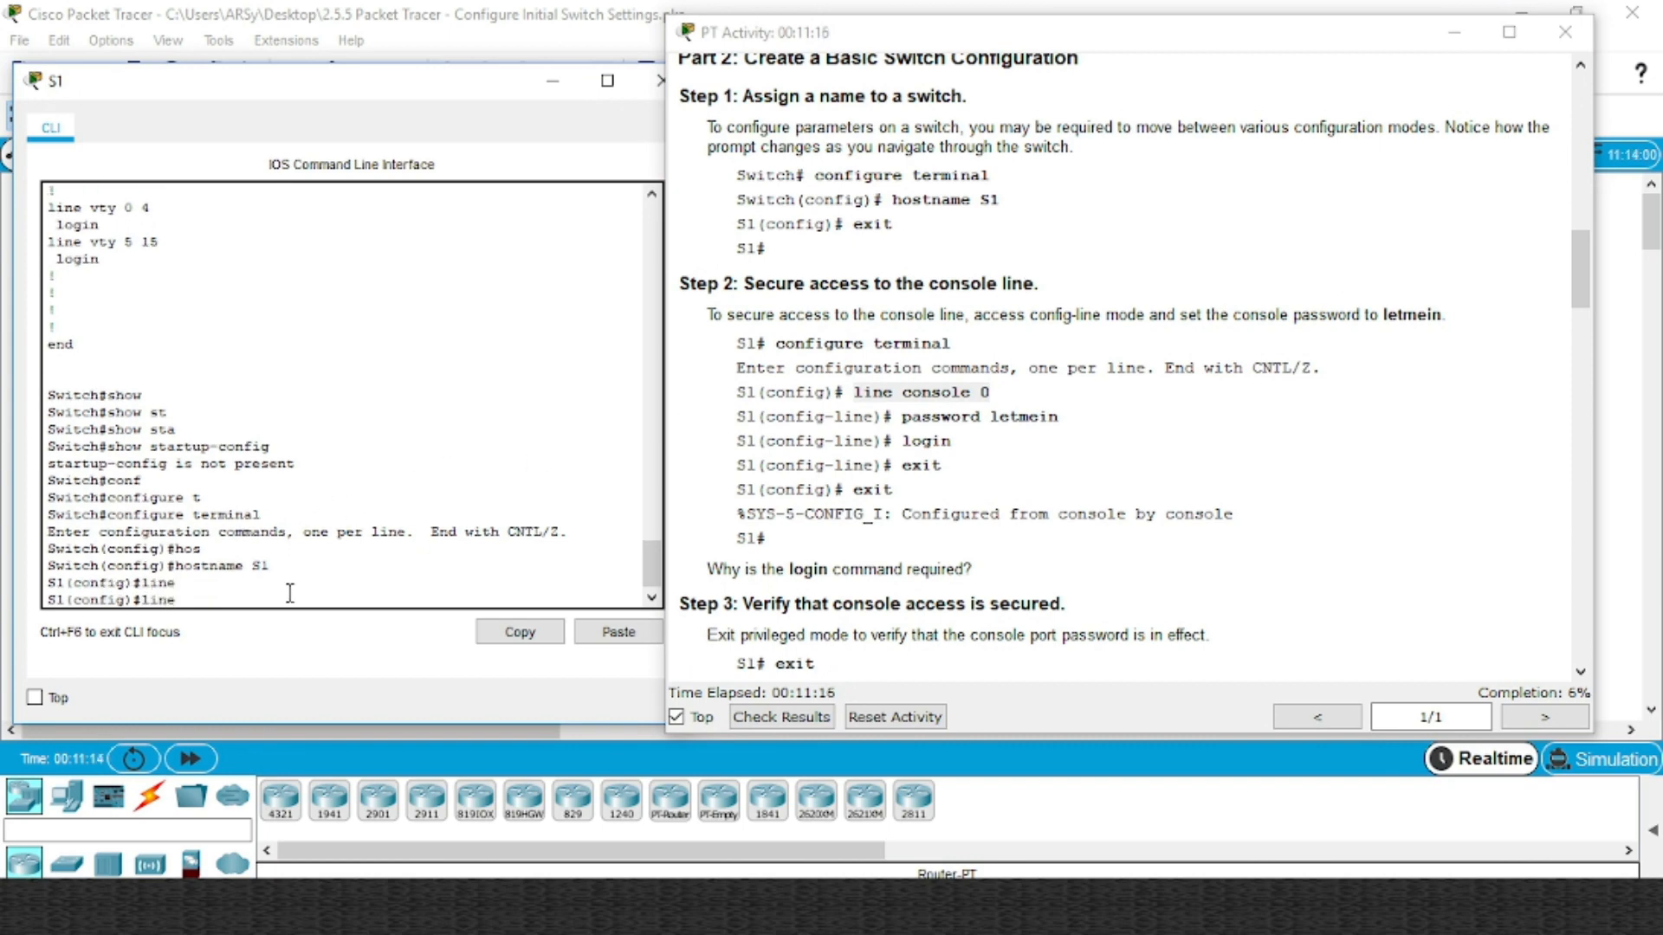
{"action": "type", "text": "con"}
{"action": "key", "text": "Tab"}
{"action": "type", "text": "0"}
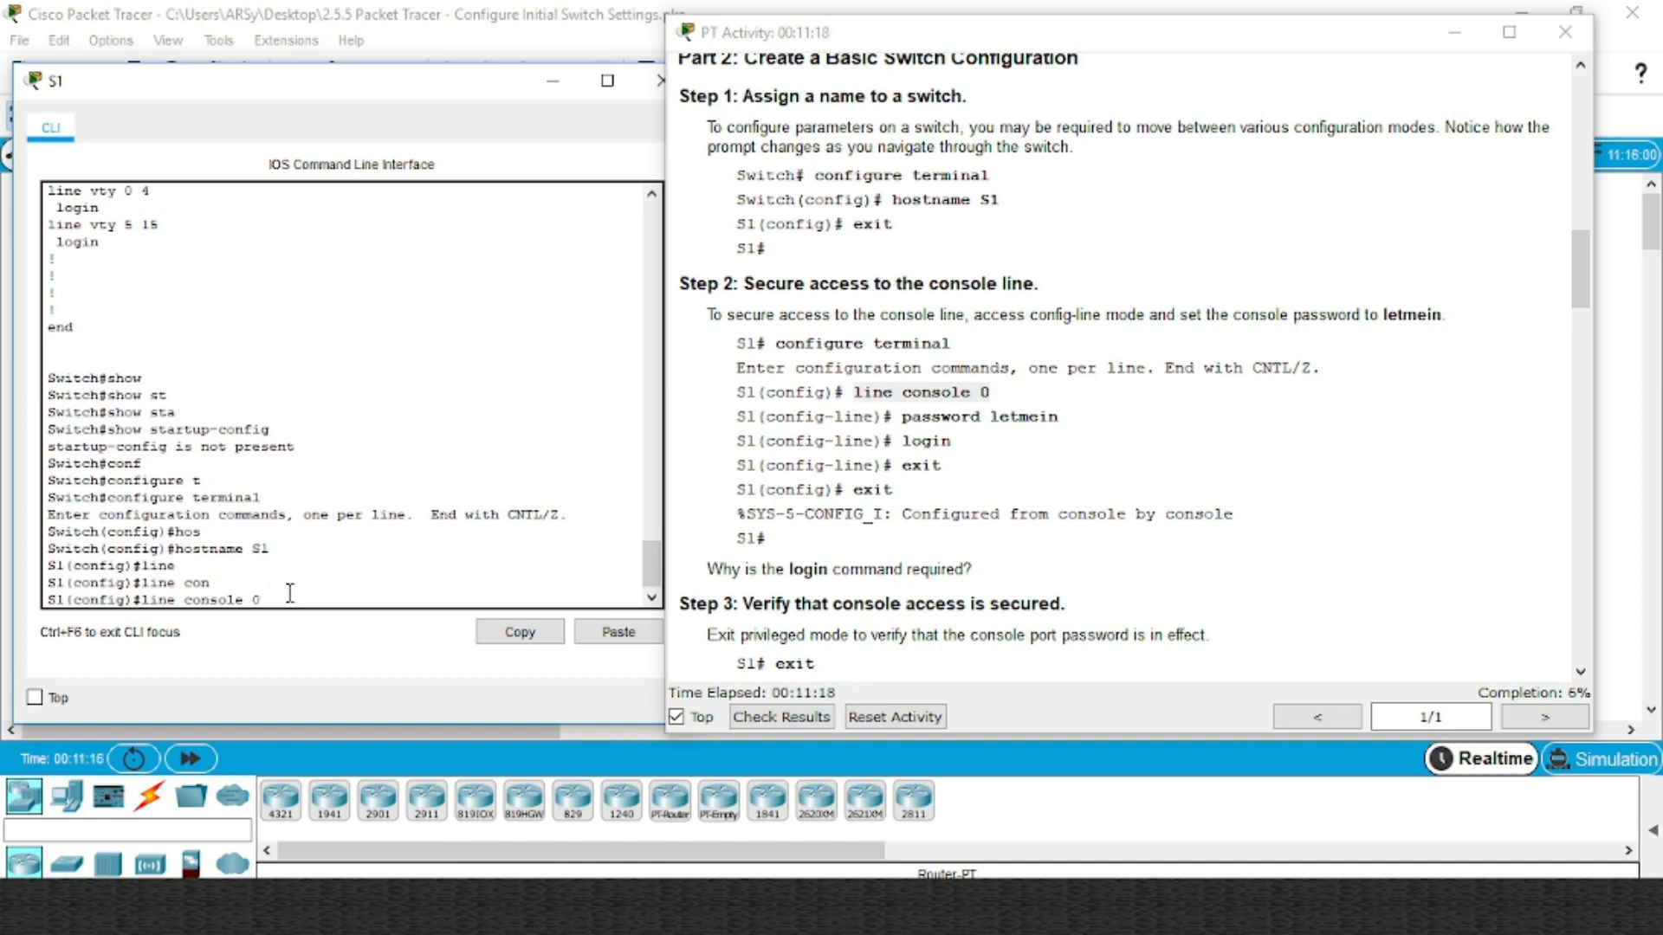
{"action": "key", "text": "Return"}
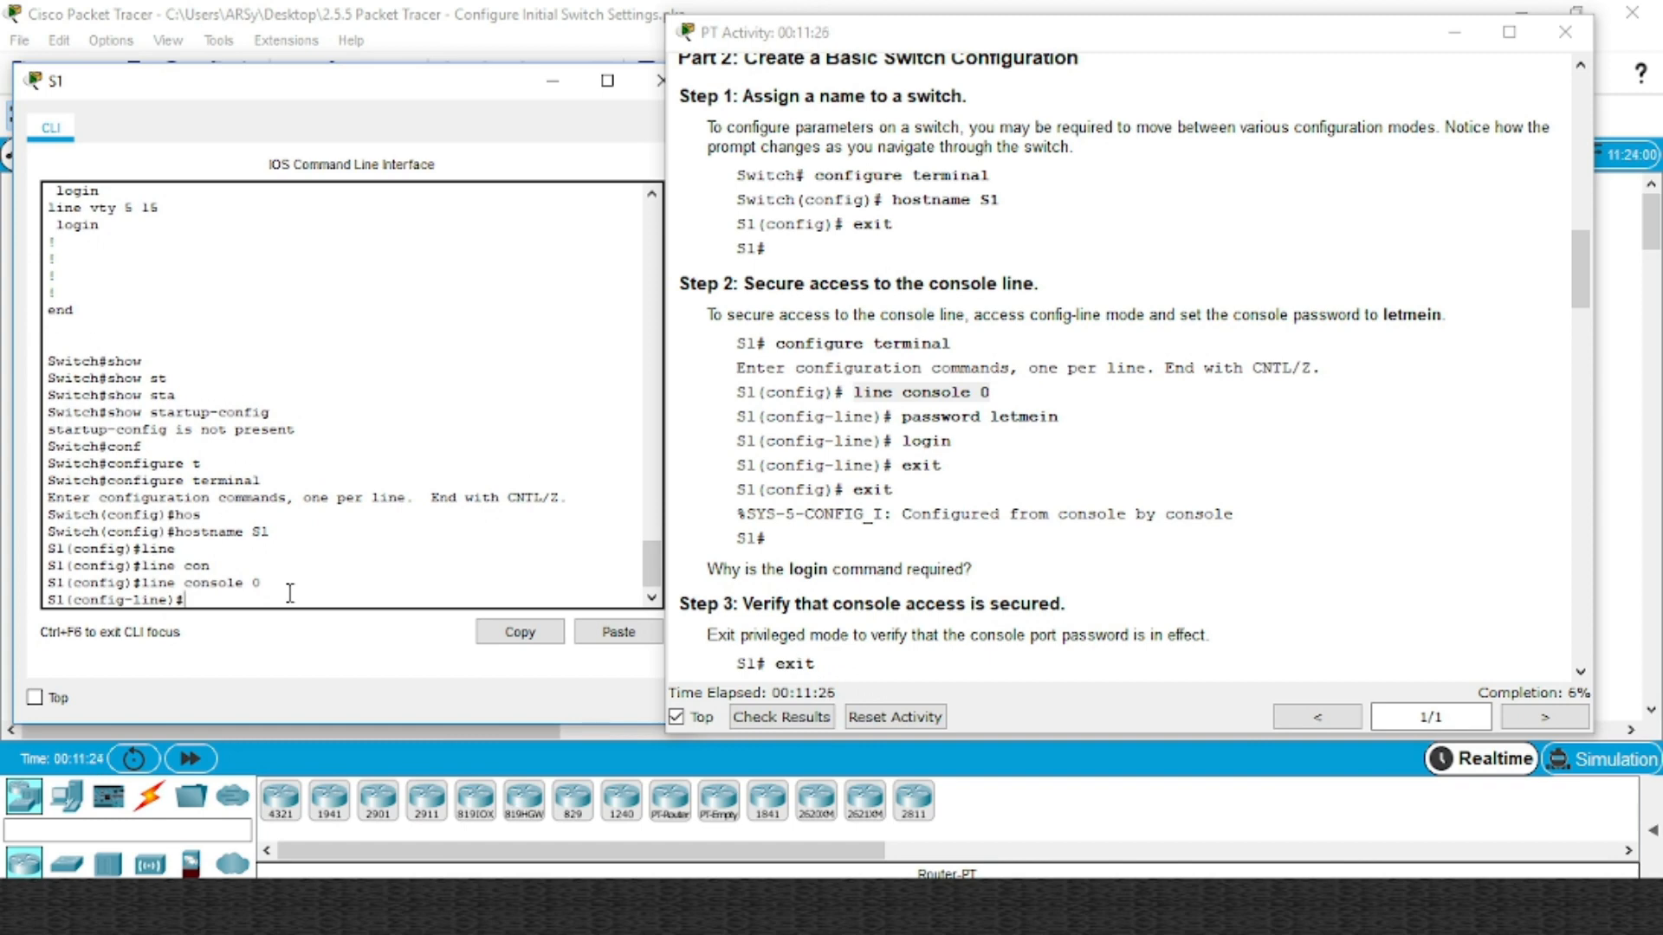
Set the console line password, pasting the value copied from the activity instructions
{"action": "type", "text": "pa"}
{"action": "key", "text": "Tab"}
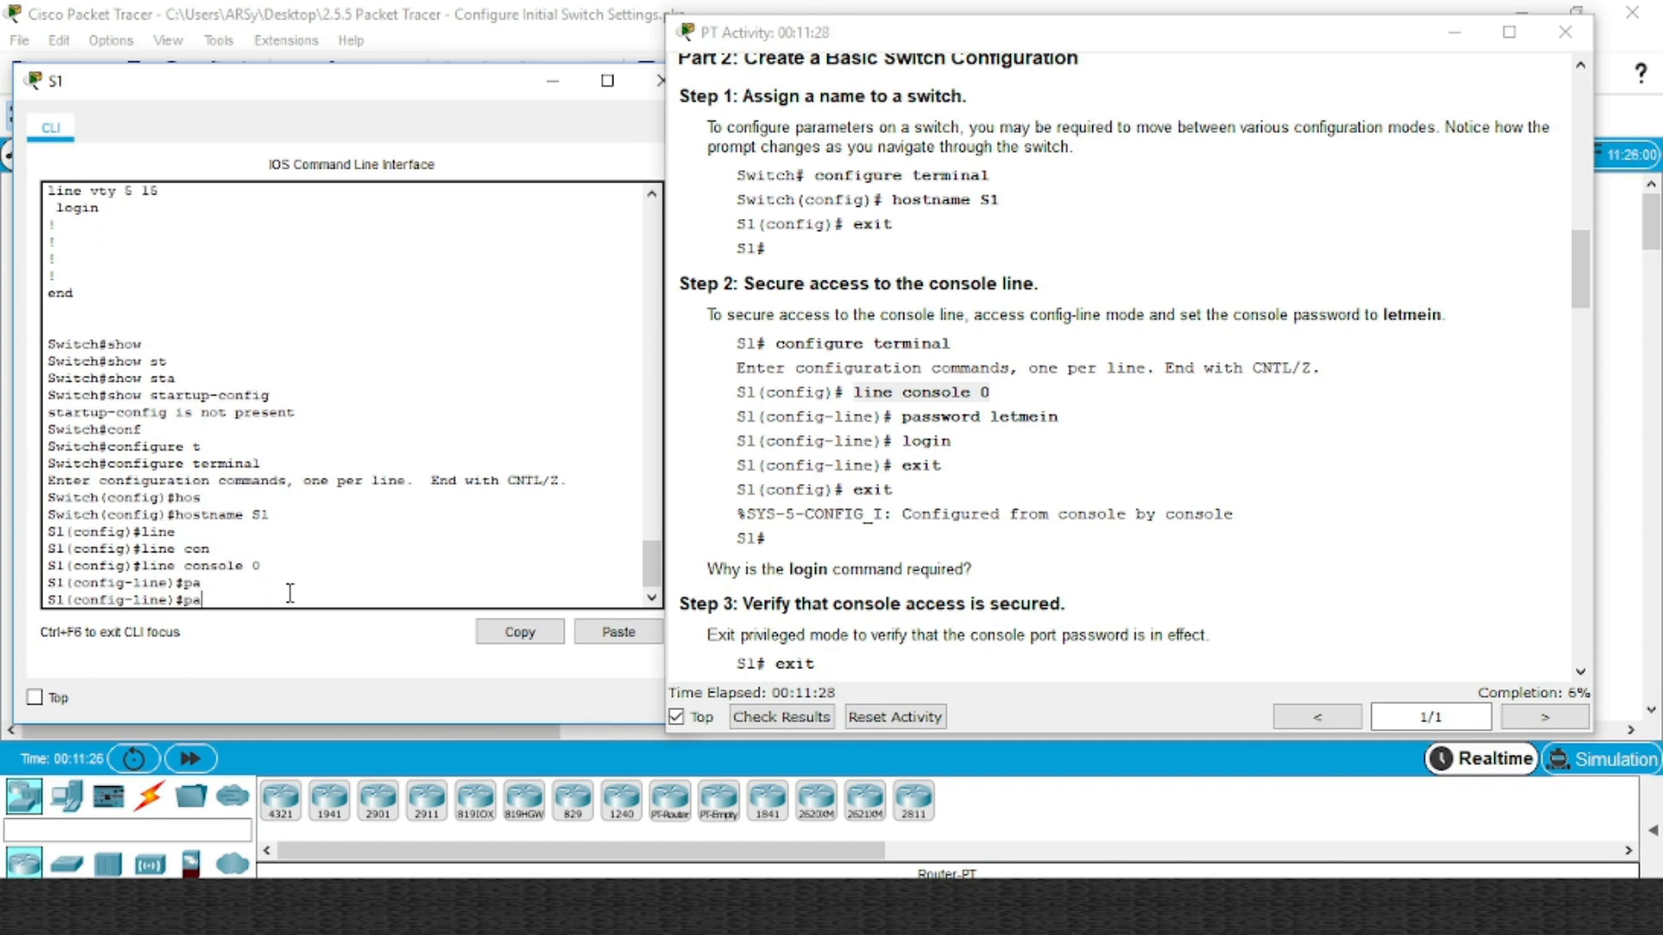
{"action": "type", "text": "s"}
{"action": "key", "text": "Tab"}
{"action": "type", "text": "le"}
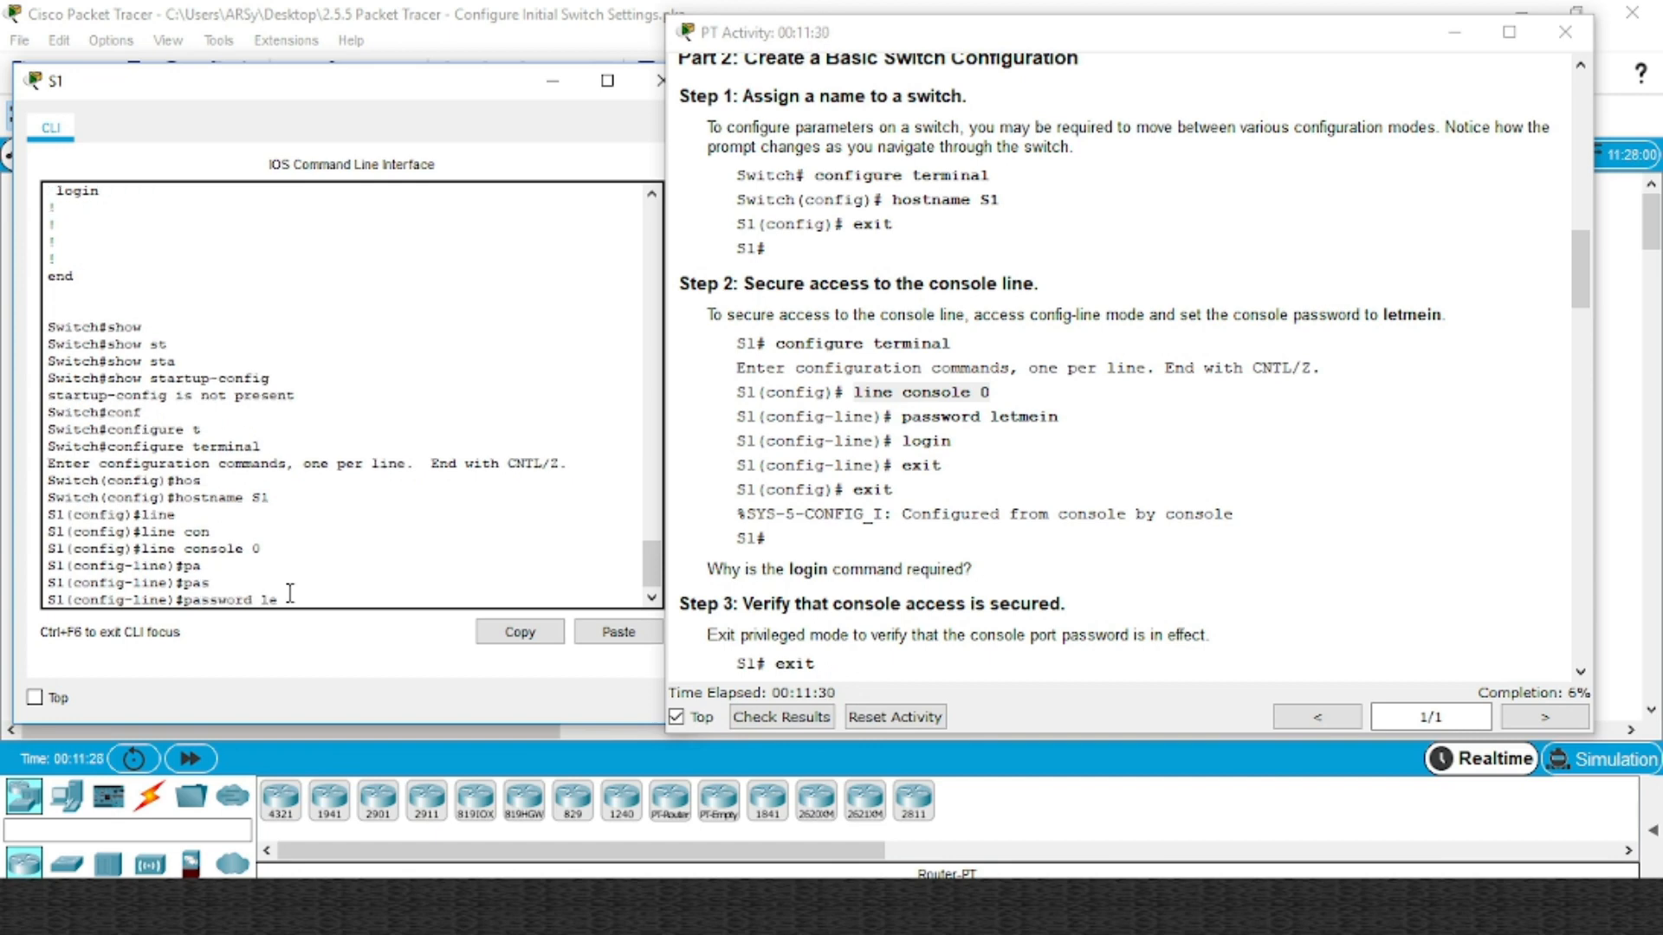
{"action": "type", "text": "tmein"}
{"action": "left_click", "coordinate": [1032, 417]}
{"action": "double_click", "coordinate": [1031, 417]}
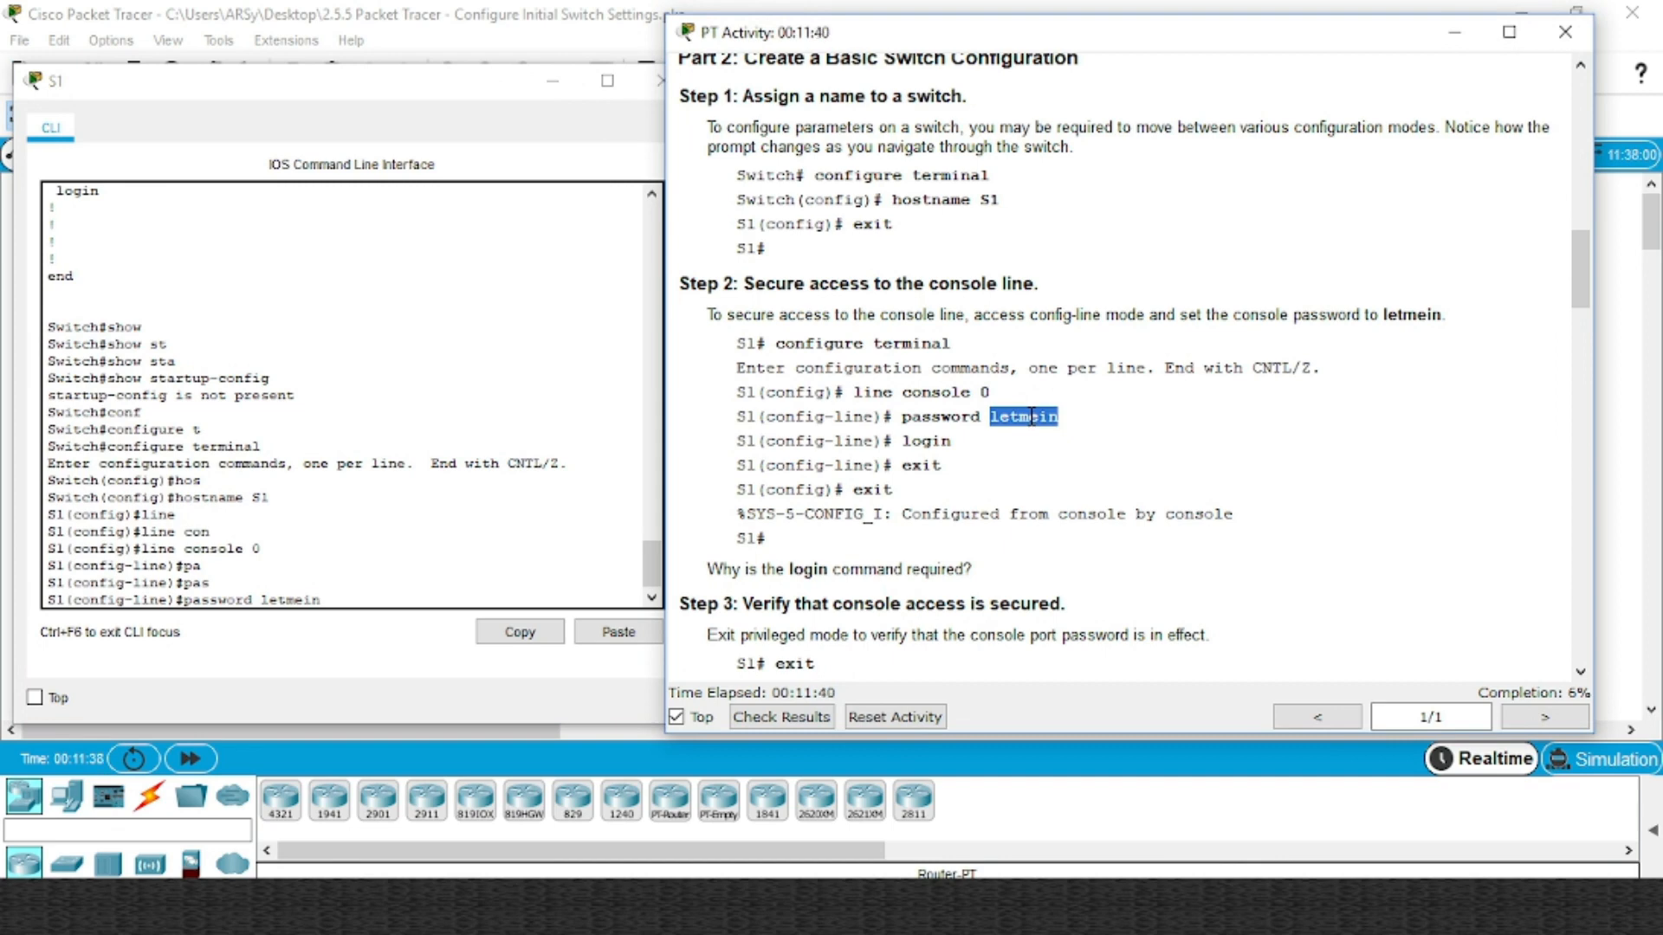
{"action": "left_click", "coordinate": [325, 604]}
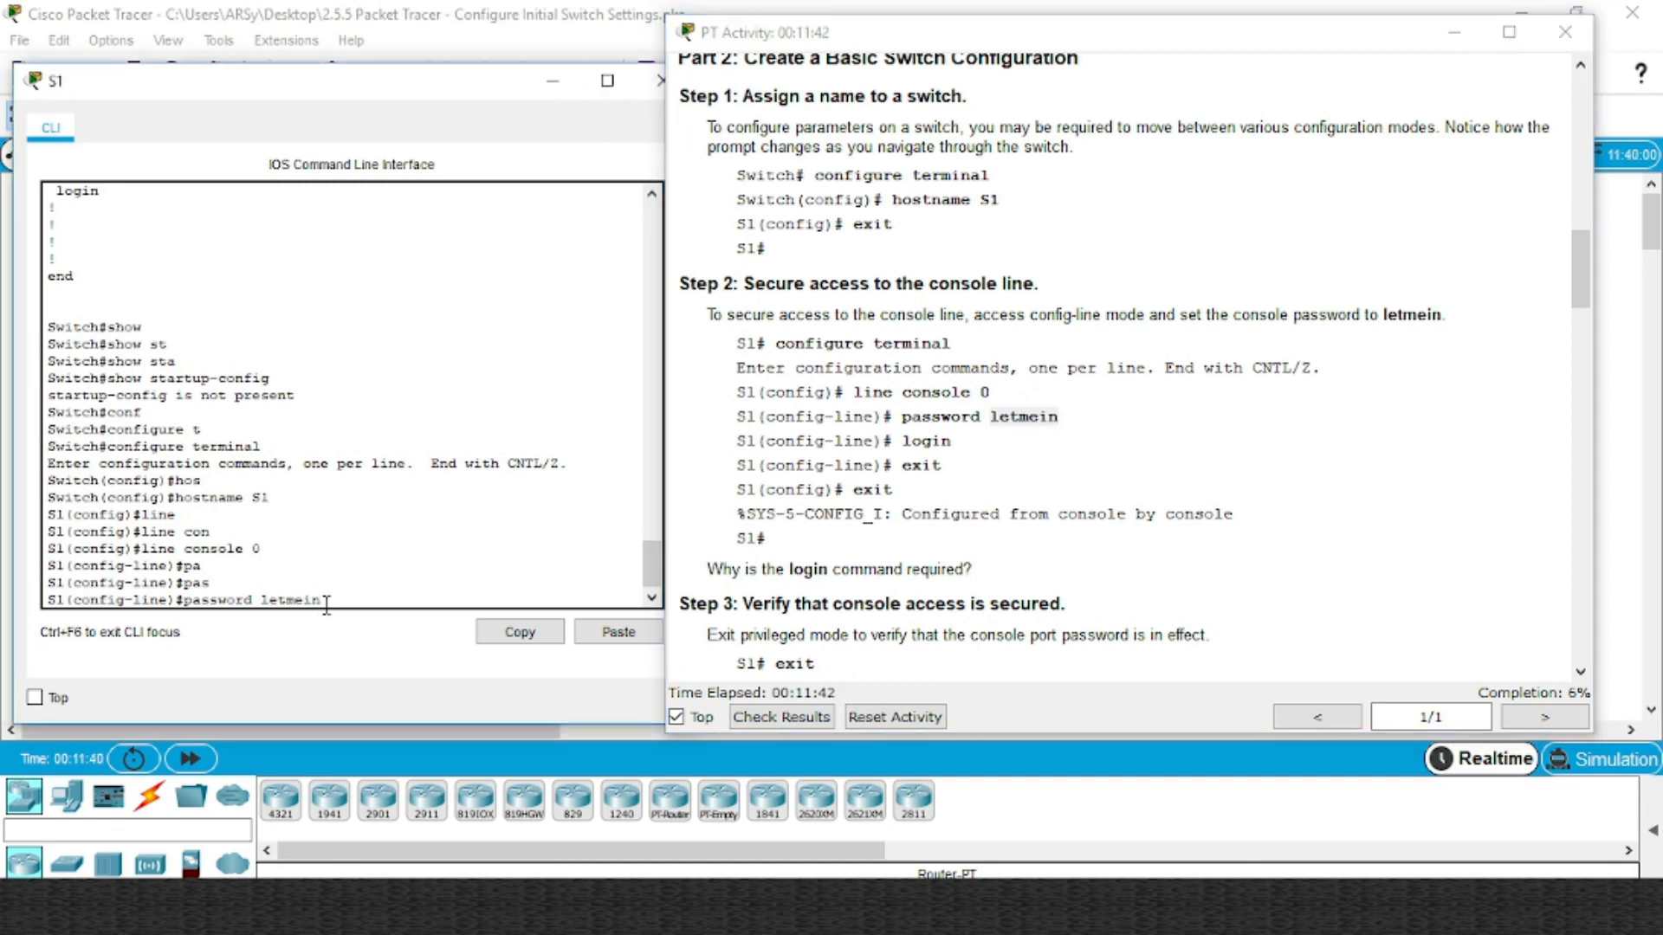
{"action": "key", "text": "BackSpace"}
{"action": "key", "text": "BackSpace"}
{"action": "key", "text": "BackSpace"}
{"action": "key", "text": "BackSpace"}
{"action": "key", "text": "BackSpace"}
{"action": "key", "text": "BackSpace"}
{"action": "right_click", "coordinate": [326, 604]}
{"action": "left_click", "coordinate": [372, 645]}
{"action": "key", "text": "Return"}
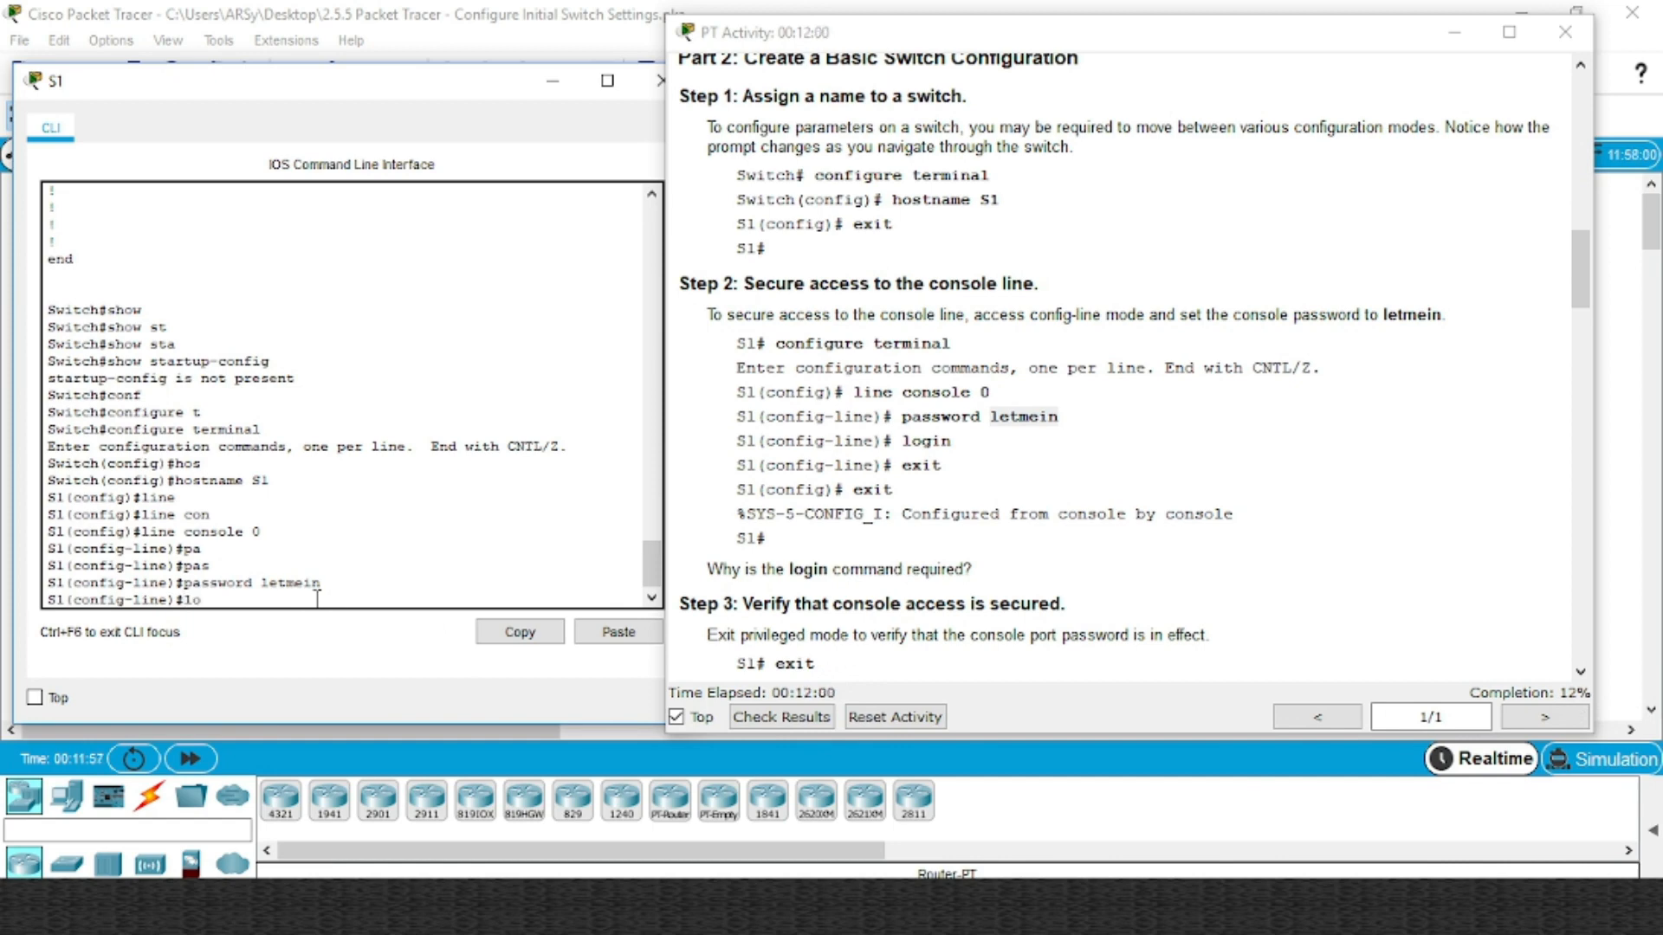
Require login on the console line, then exit back to the S1# prompt
{"action": "type", "text": "gin"}
{"action": "key", "text": "Return"}
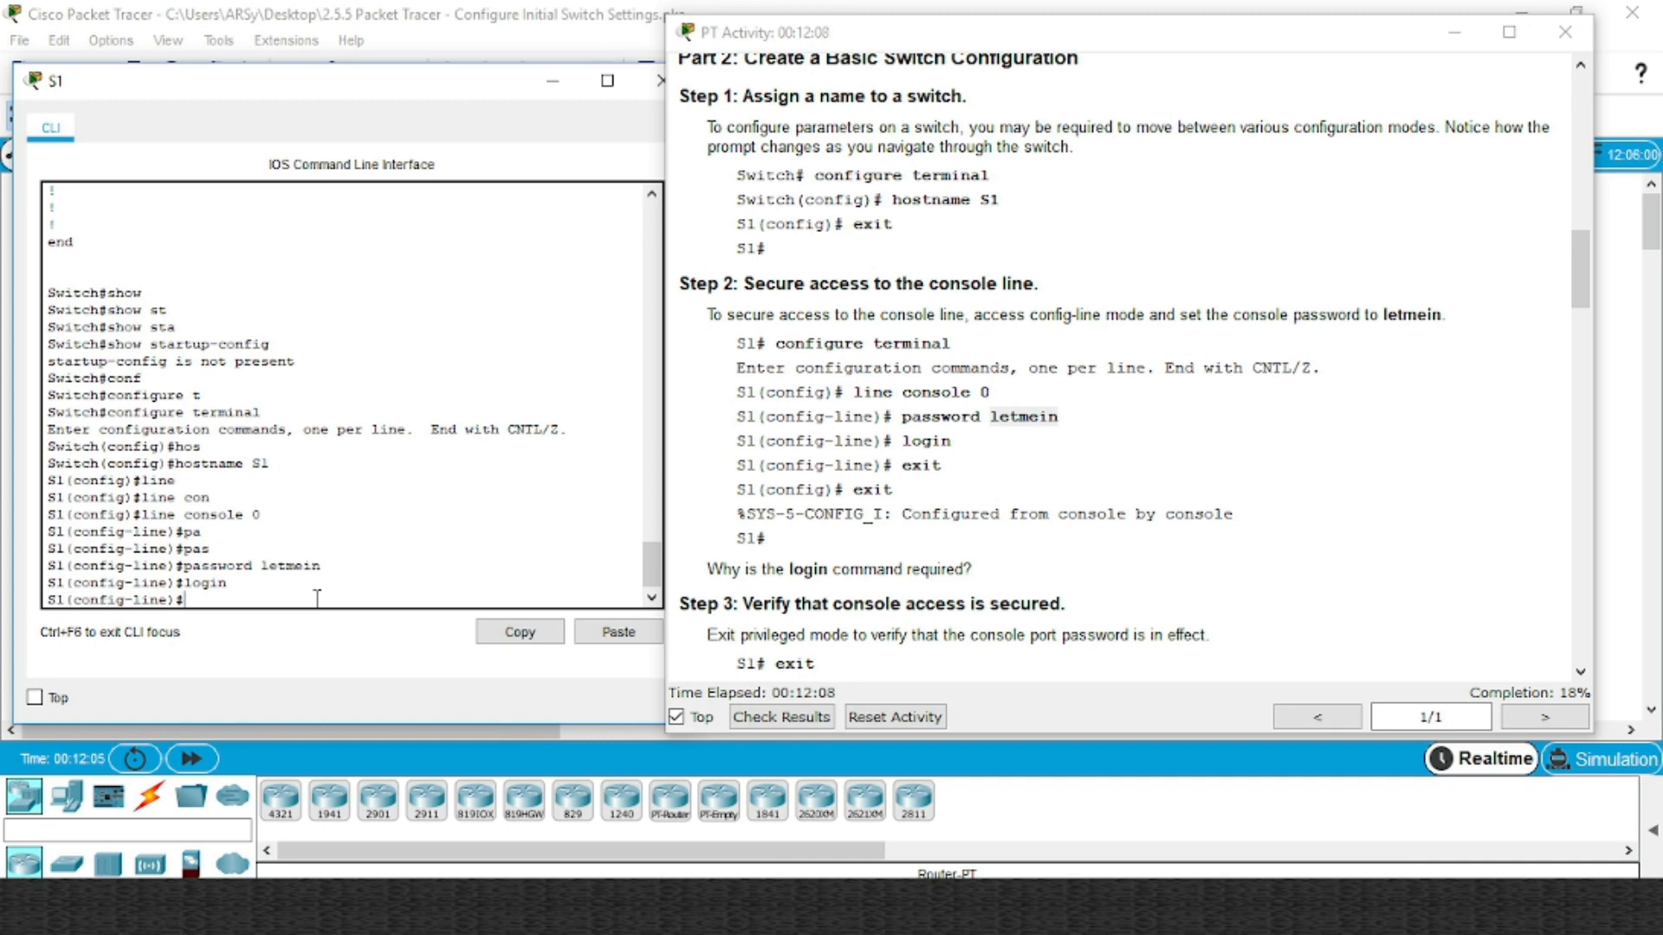
{"action": "type", "text": "xit"}
{"action": "key", "text": "Return"}
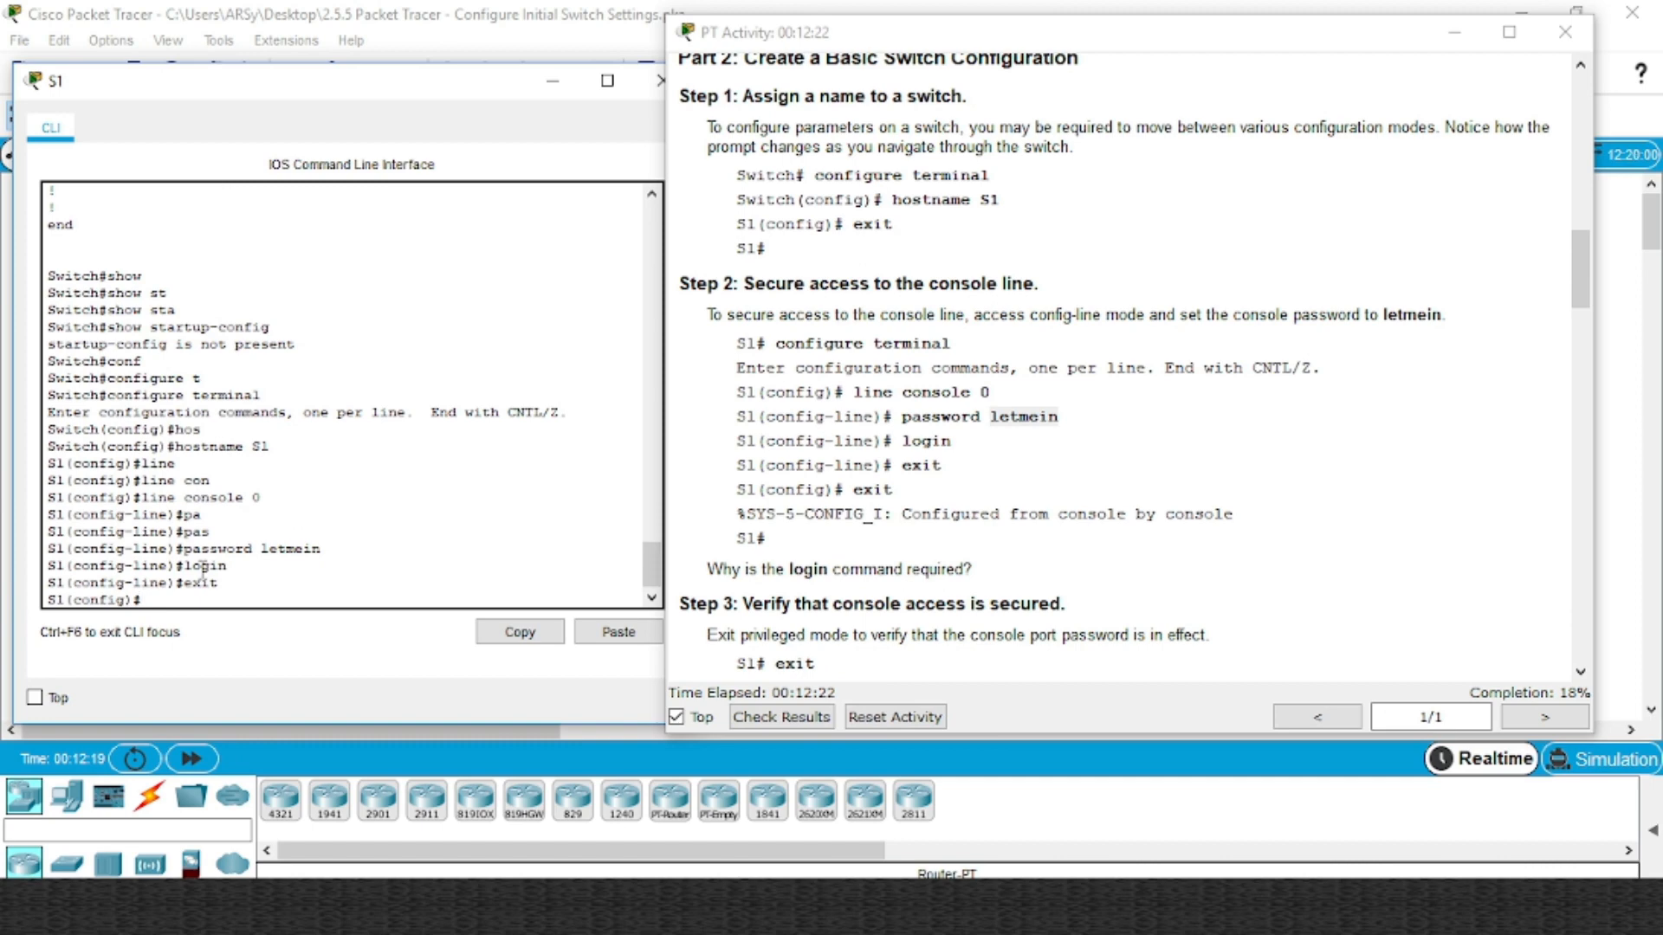
{"action": "type", "text": "exit"}
{"action": "key", "text": "Return"}
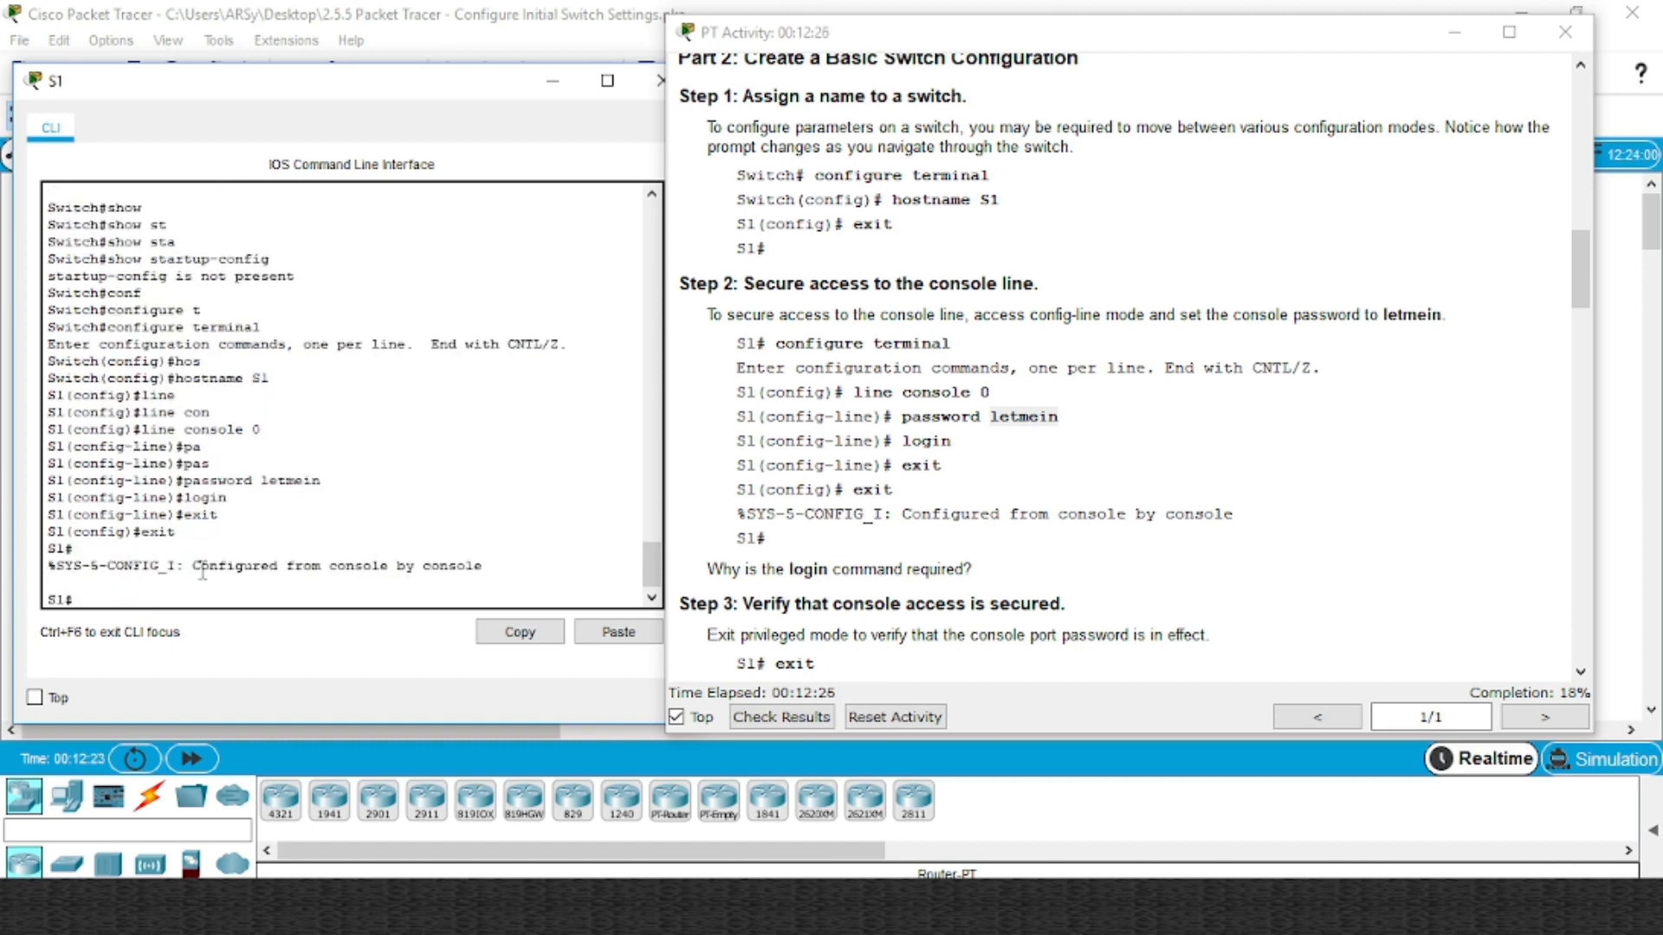
Log out of S1 and log back in at S1> using the console password
{"action": "type", "text": "exit"}
{"action": "key", "text": "Return"}
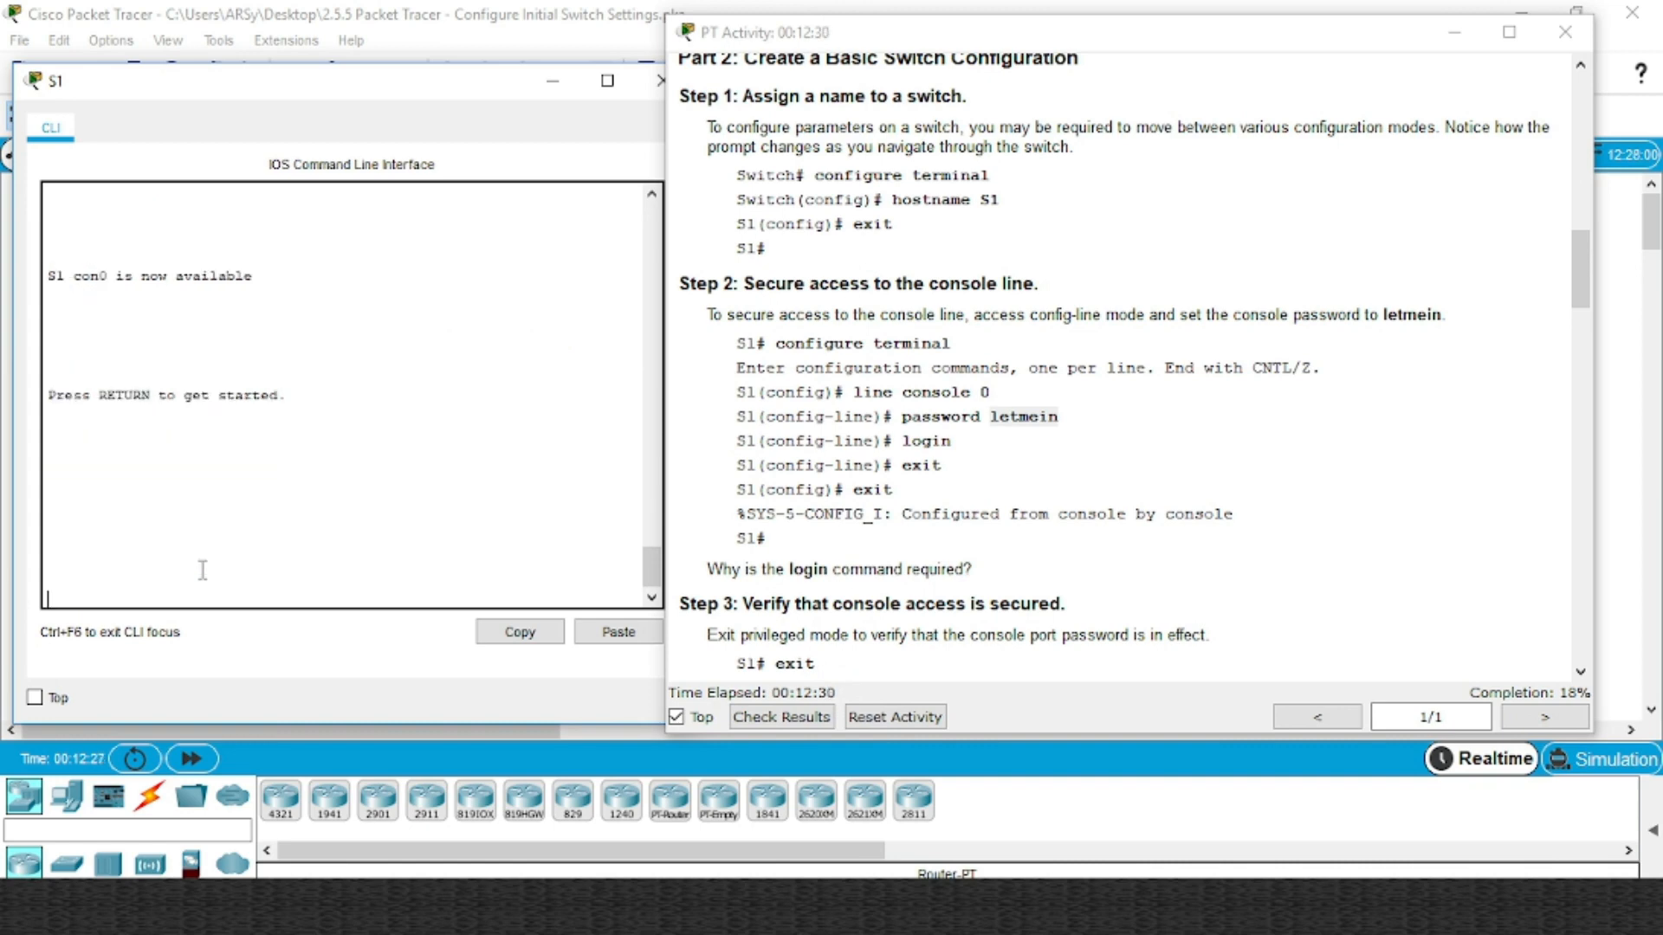
{"action": "key", "text": "Return"}
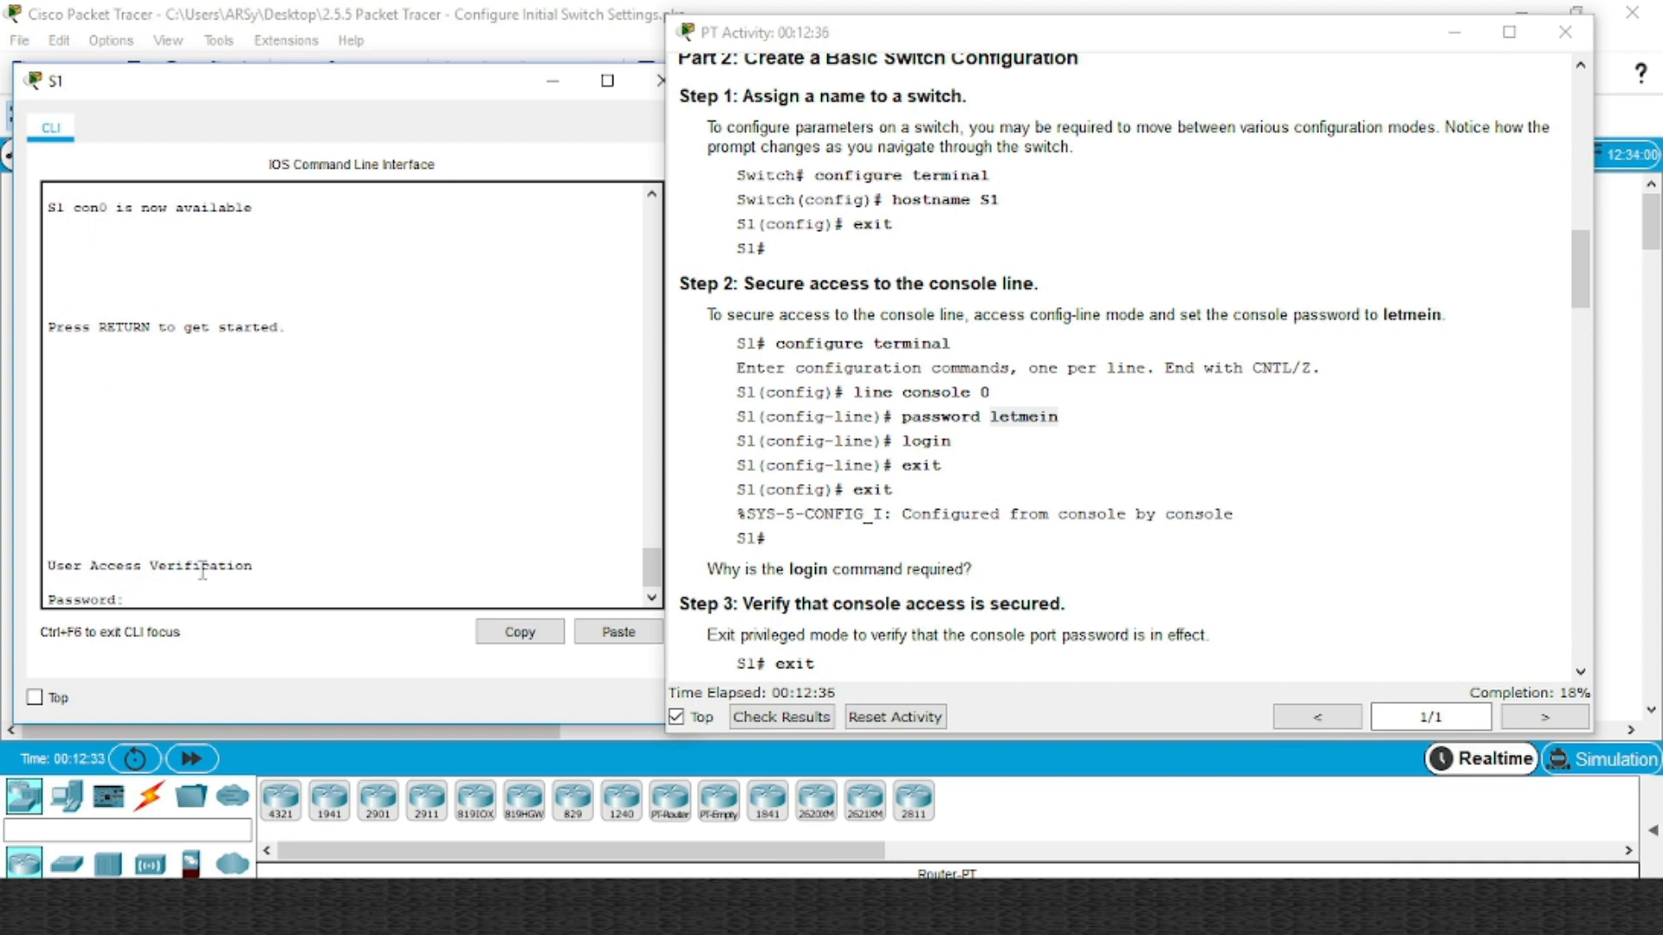
{"action": "key", "text": "Return"}
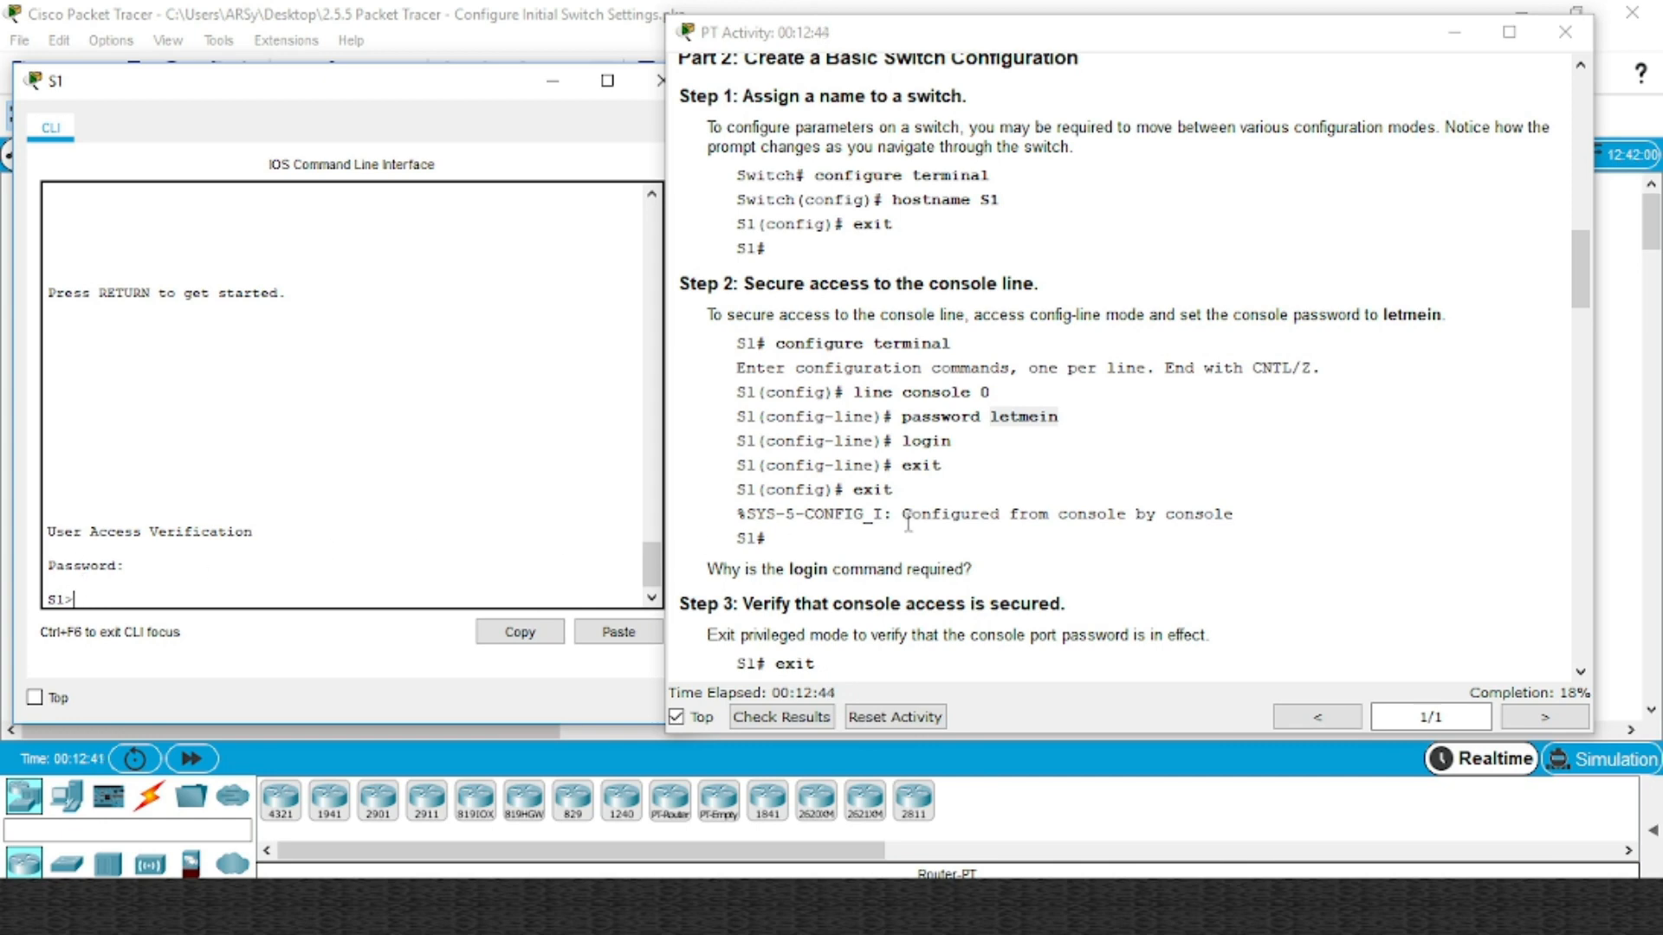
Scroll the activity instructions down to Step 4
{"action": "scroll", "coordinate": [998, 524], "scroll_direction": "down", "scroll_amount": 3}
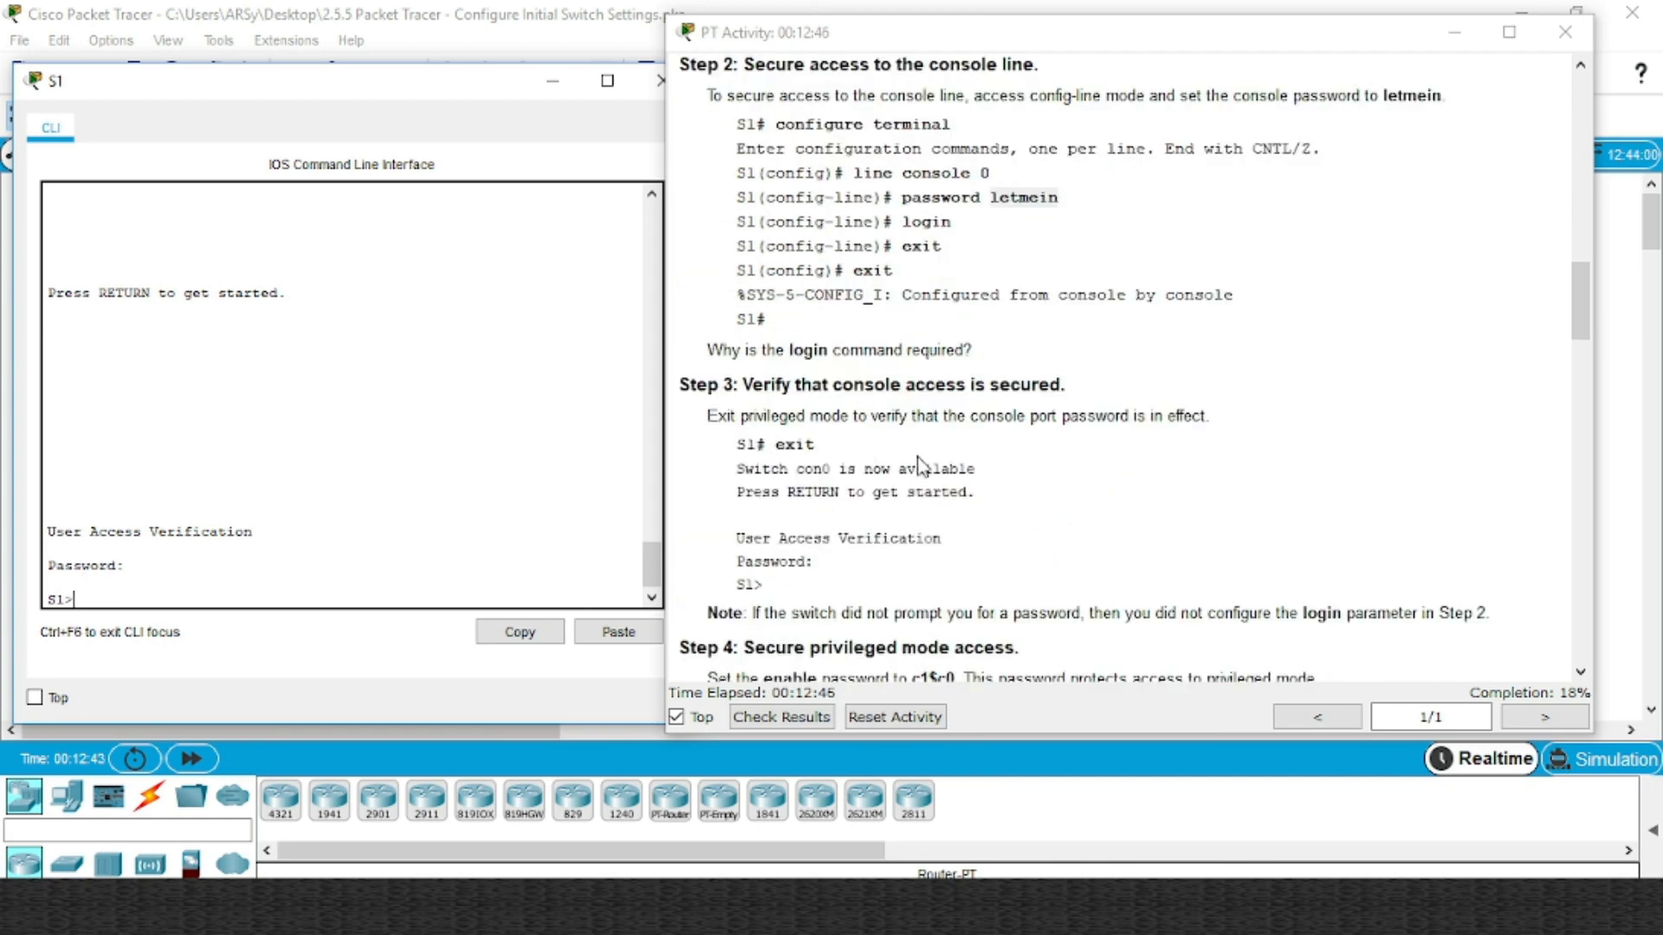
{"action": "scroll", "coordinate": [980, 468], "scroll_direction": "down", "scroll_amount": 3}
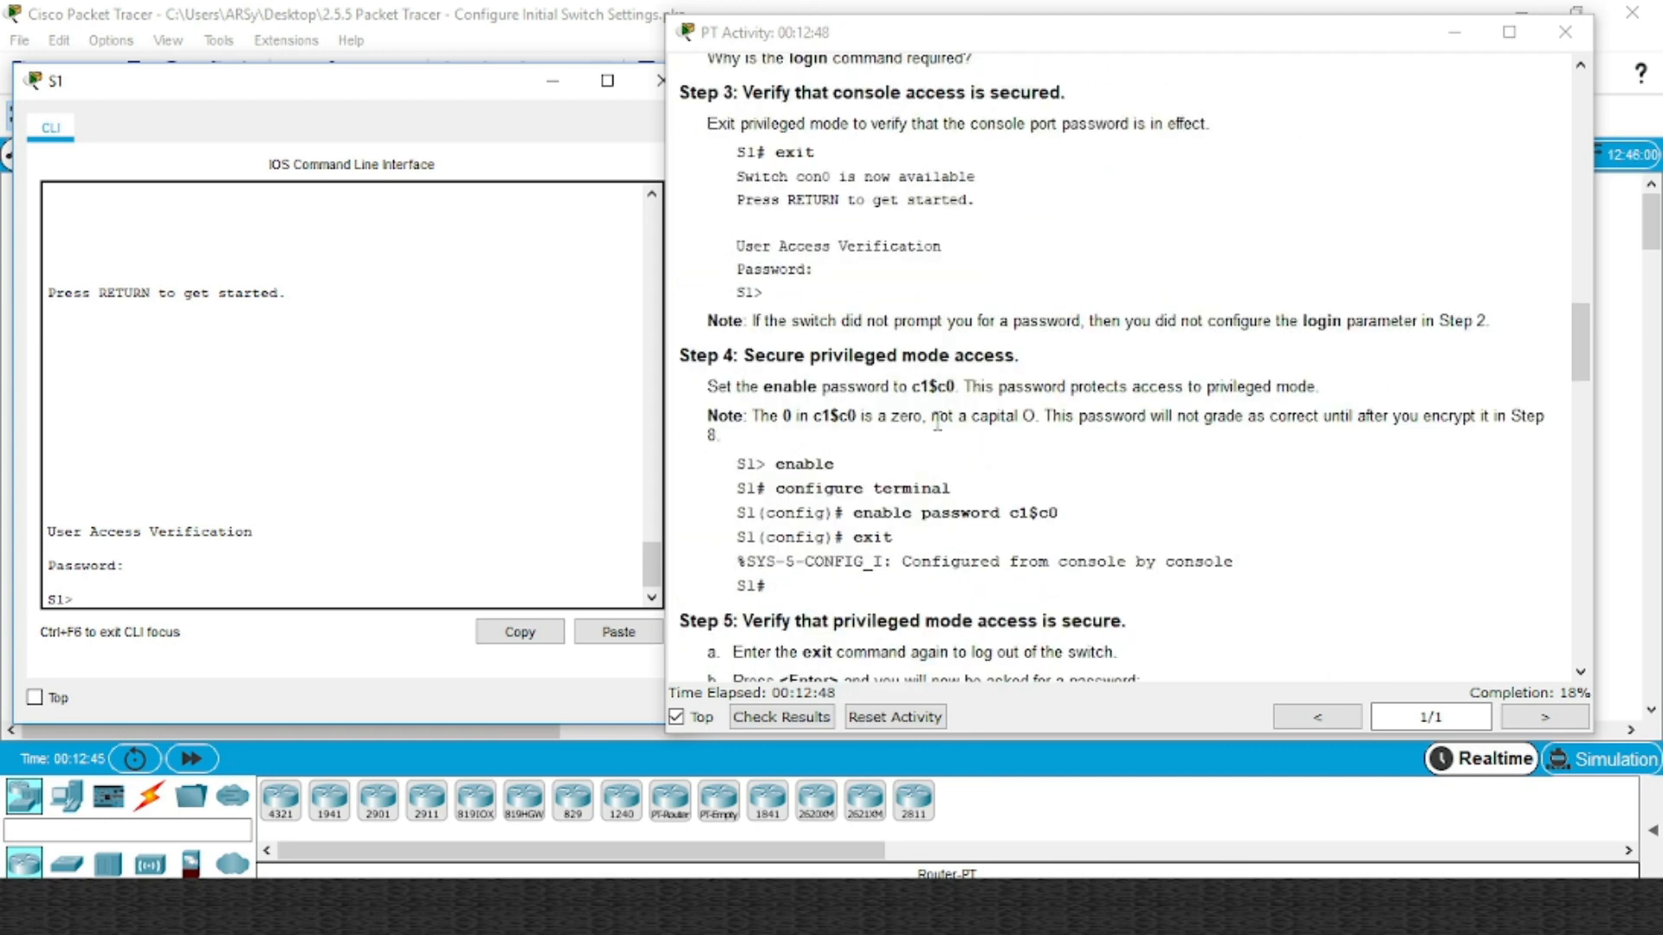
{"action": "scroll", "coordinate": [931, 416], "scroll_direction": "down", "scroll_amount": 1}
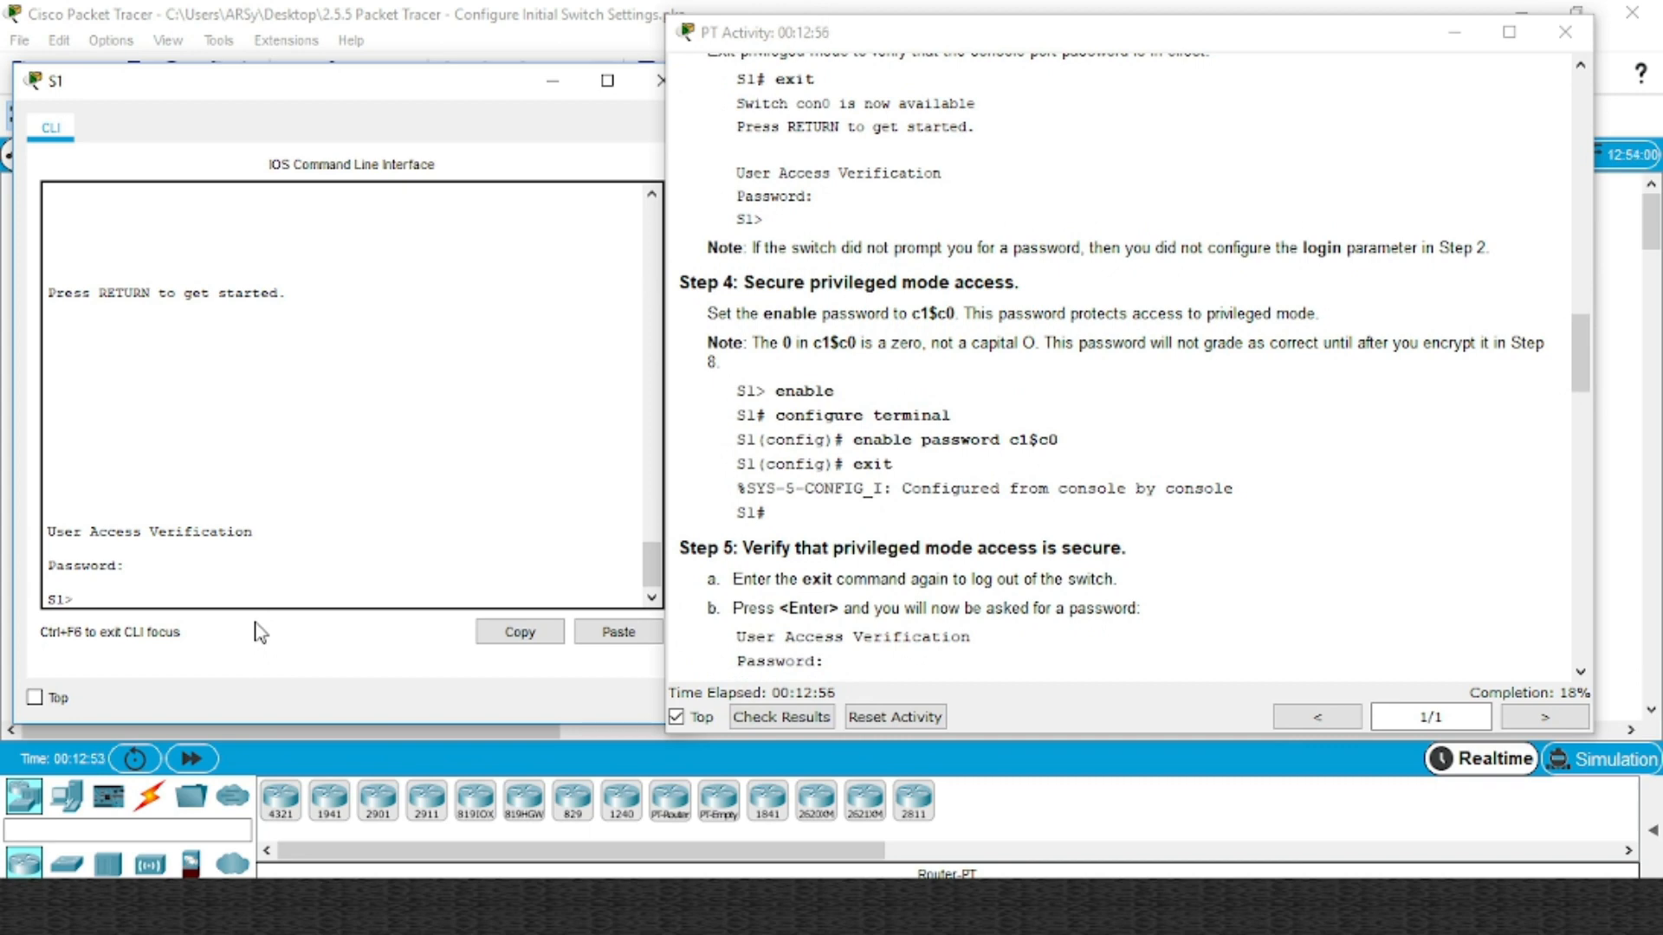
Go from S1> into privileged mode and then global configuration mode
{"action": "type", "text": "ena"}
{"action": "key", "text": "Tab"}
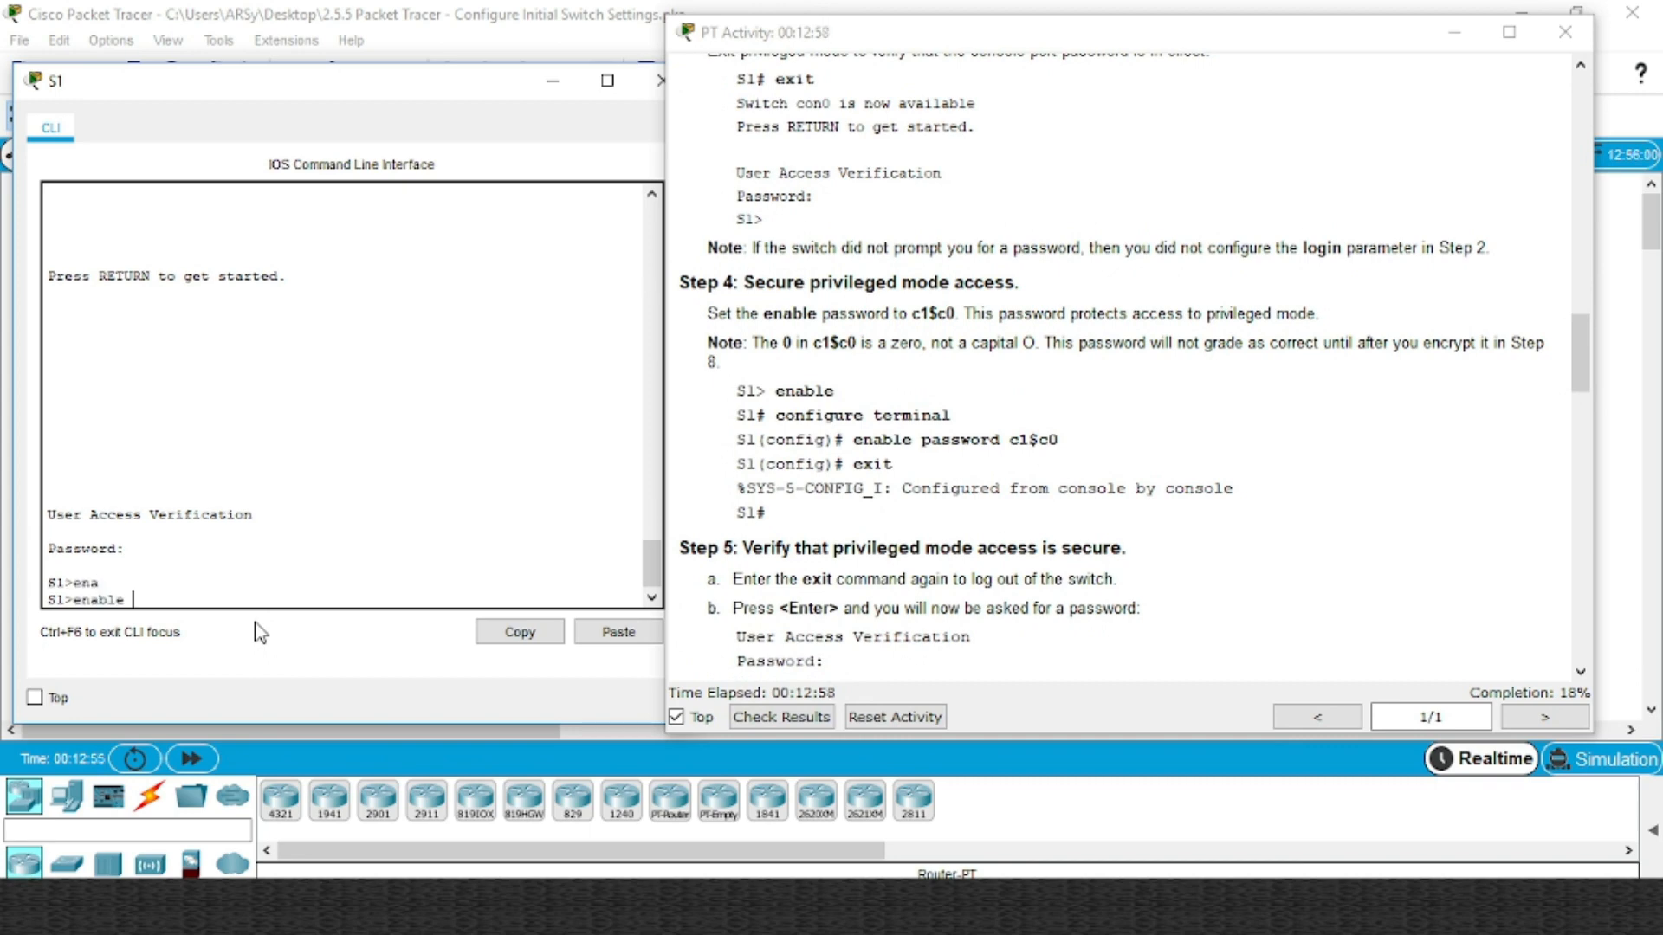
{"action": "key", "text": "Return"}
{"action": "type", "text": "con"}
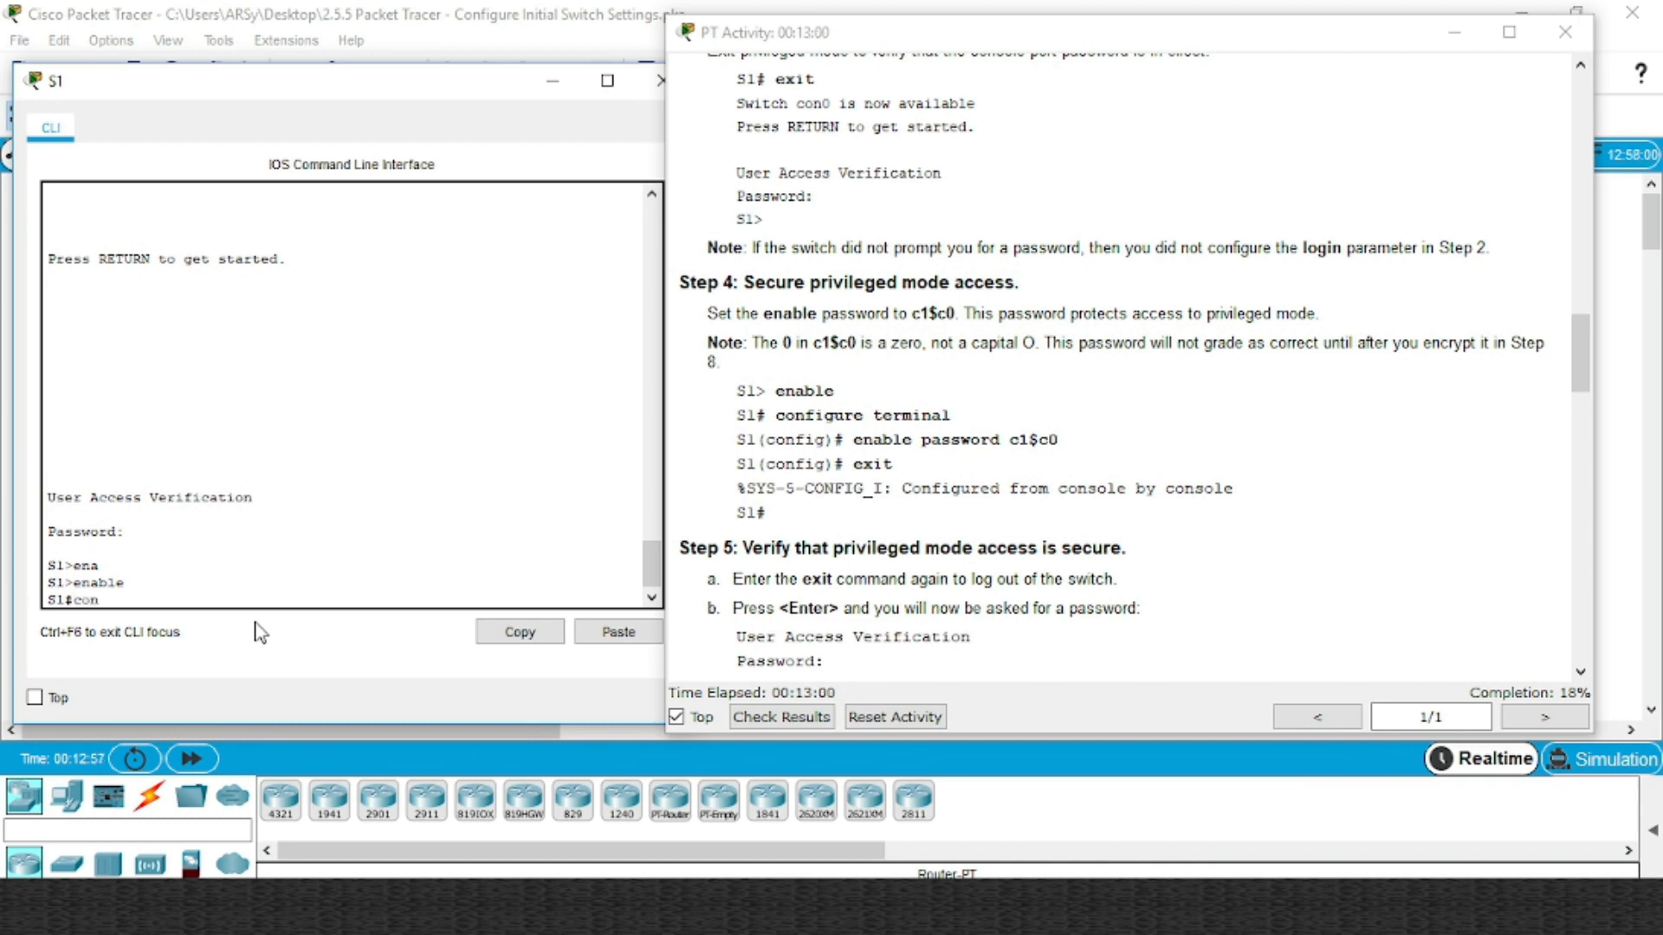
{"action": "key", "text": "Tab"}
{"action": "type", "text": "f"}
{"action": "key", "text": "Tab"}
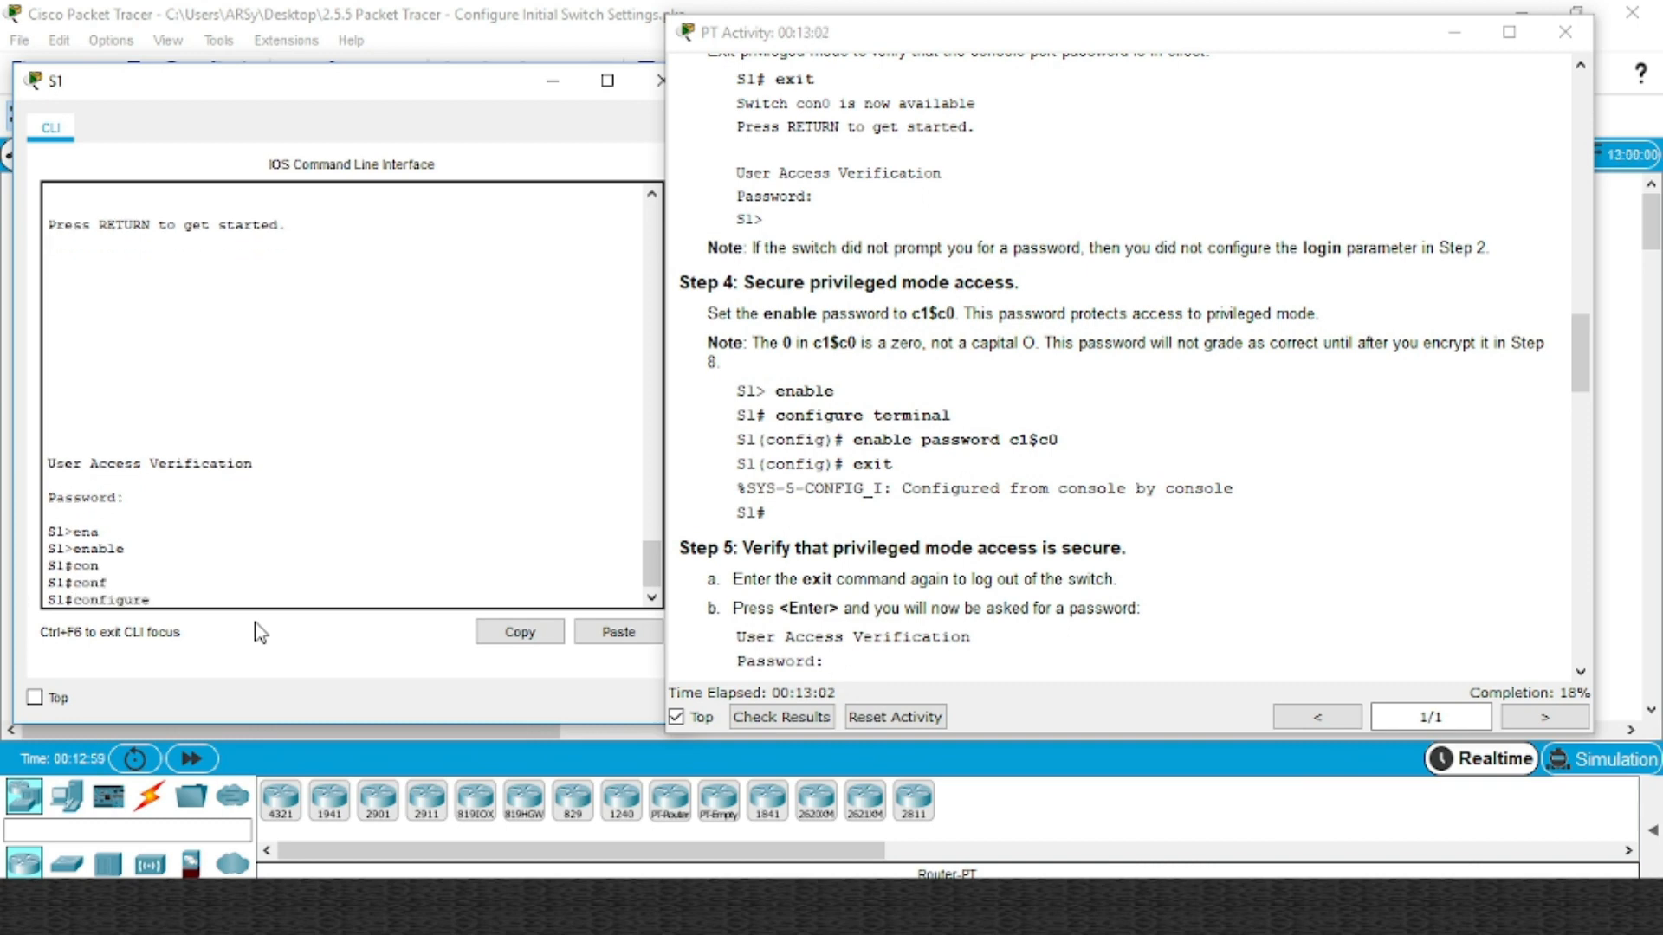
{"action": "type", "text": "t"}
{"action": "key", "text": "Return"}
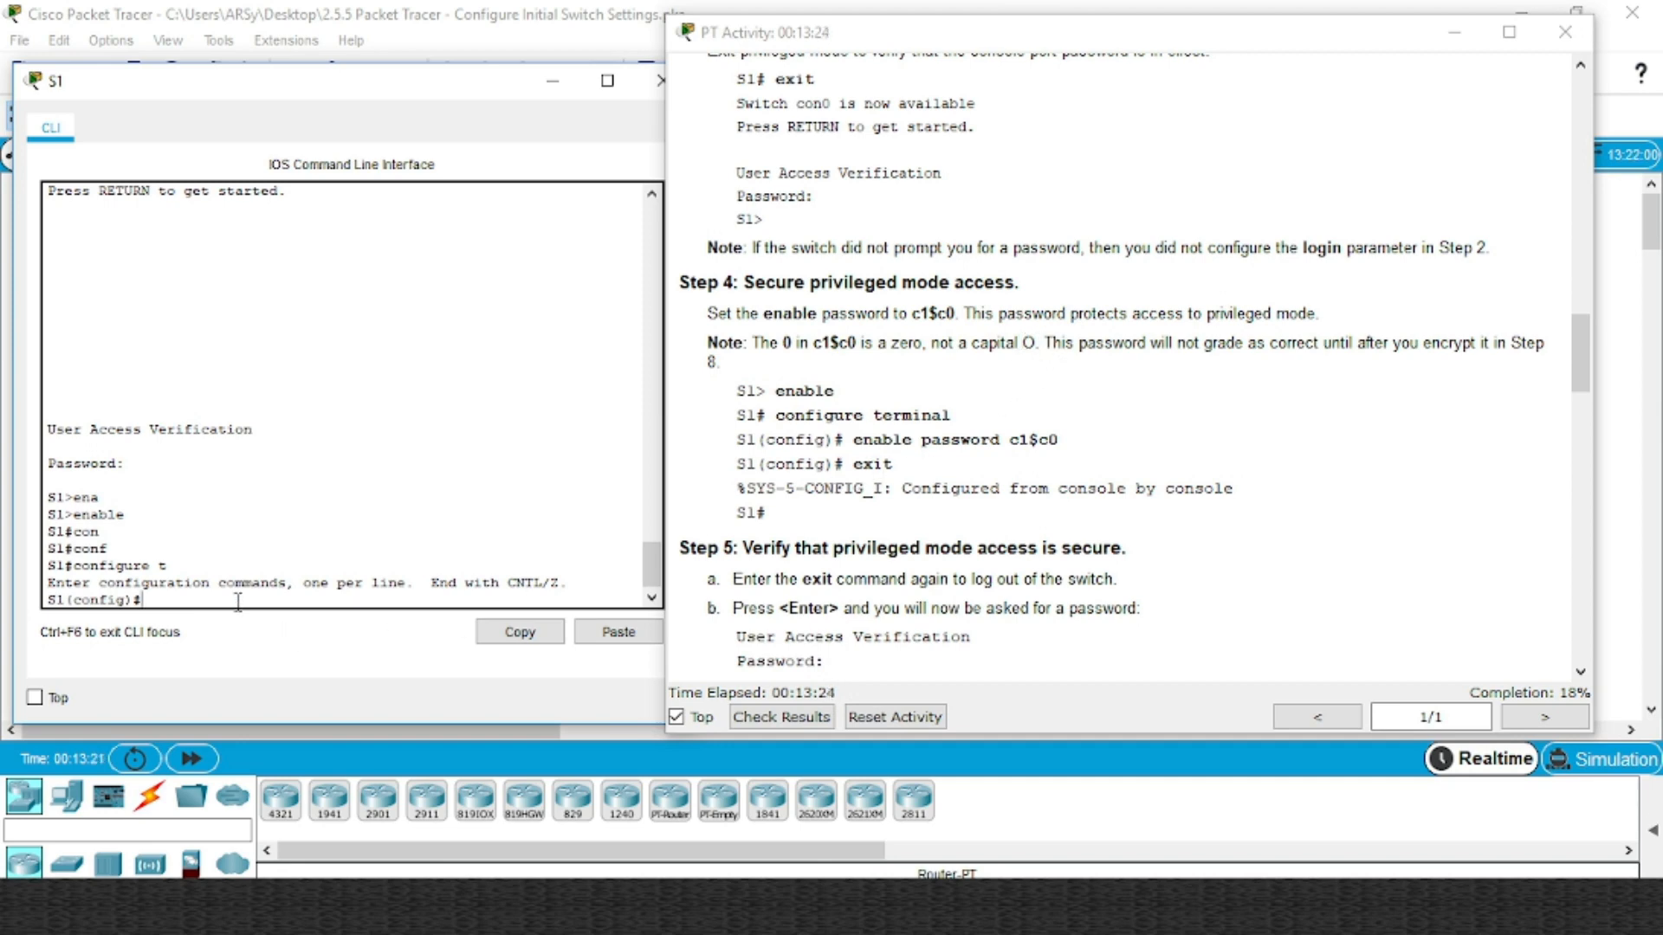
Set the enable password copied from Step 4, then exit back to S1#
{"action": "type", "text": "ena"}
{"action": "key", "text": "Tab"}
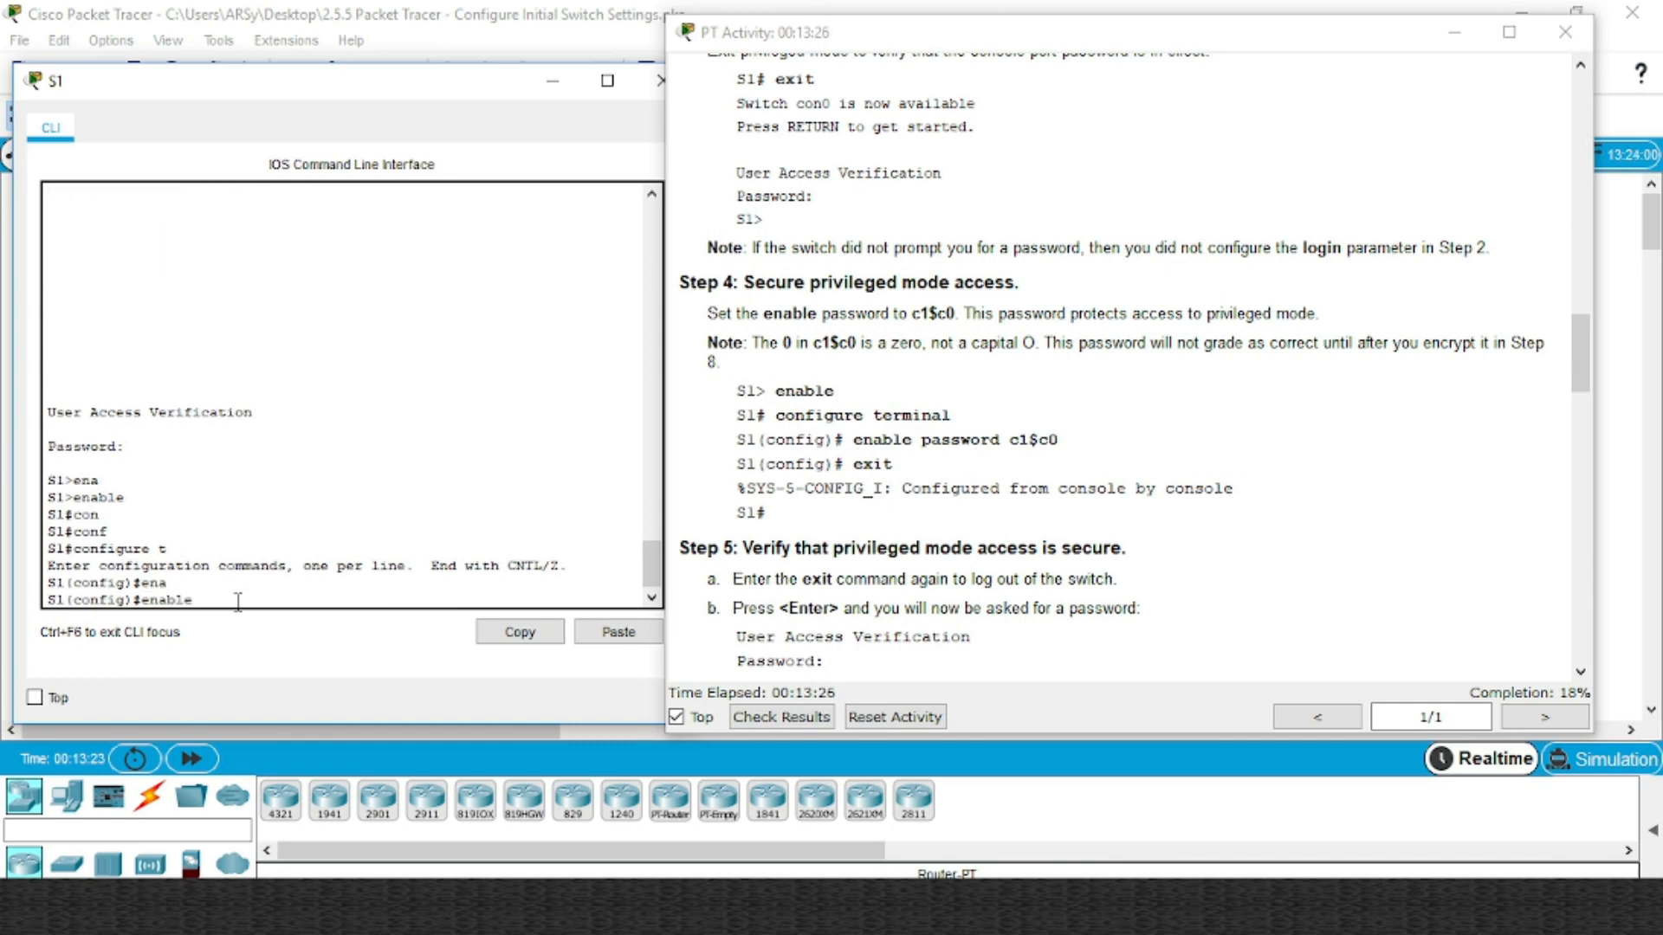
{"action": "type", "text": "pa"}
{"action": "key", "text": "Tab"}
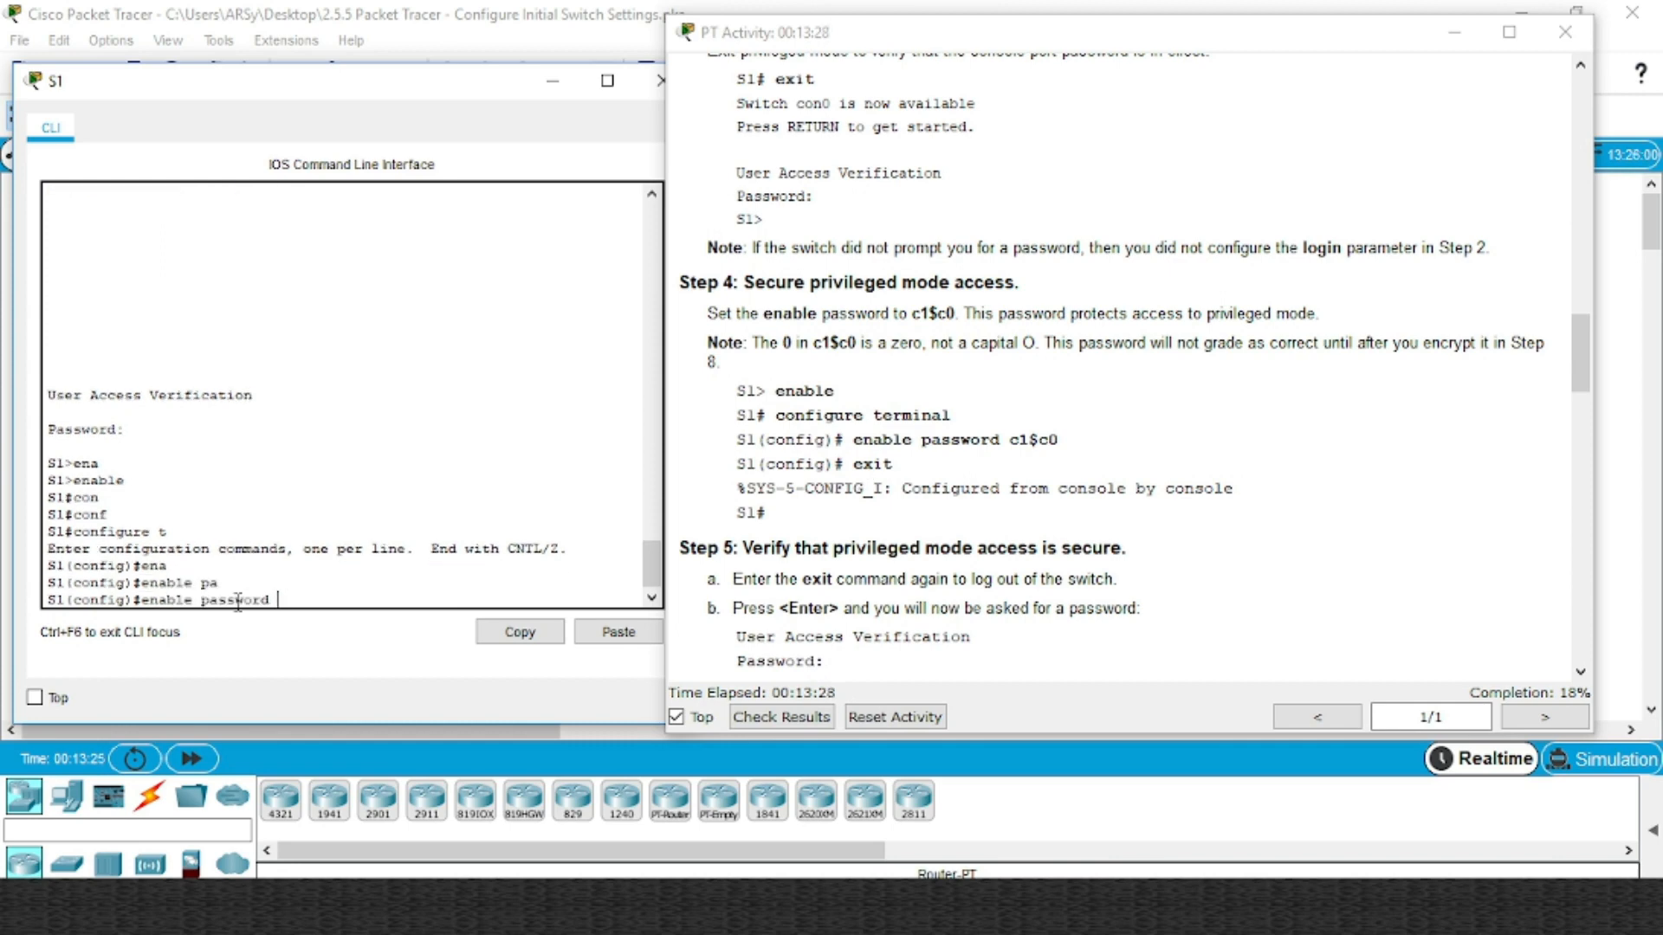
{"action": "double_click", "coordinate": [1018, 442]}
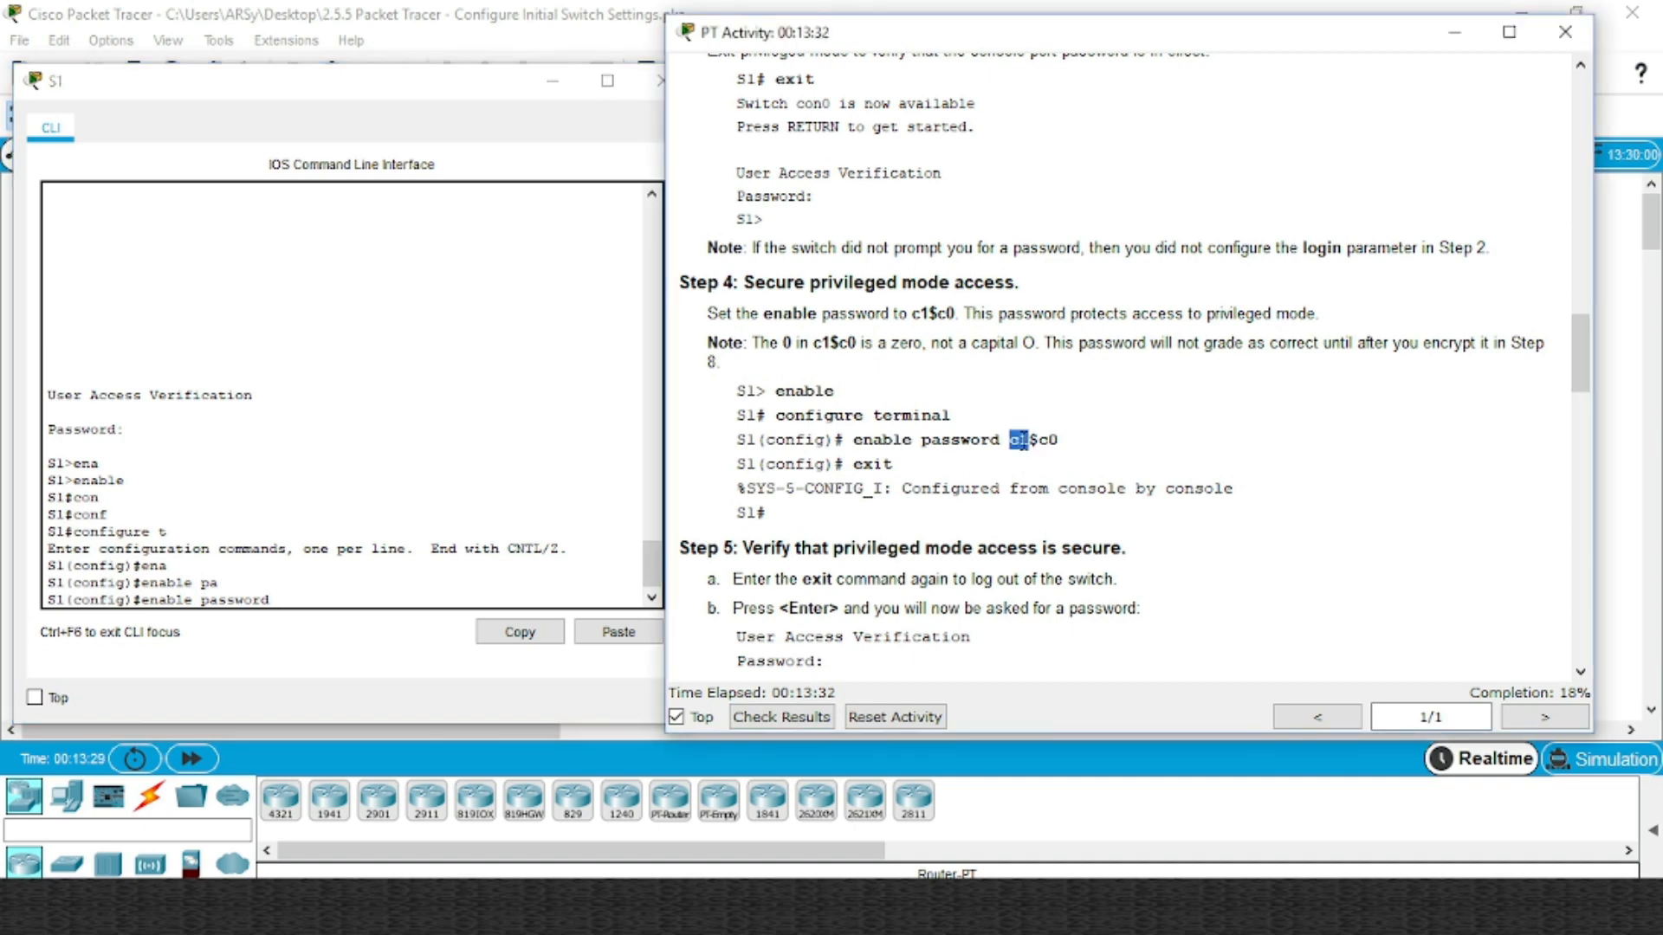
{"action": "left_click_drag", "start_coordinate": [1010, 442], "coordinate": [1062, 440]}
{"action": "key", "text": "ctrl+c"}
{"action": "left_click", "coordinate": [416, 589]}
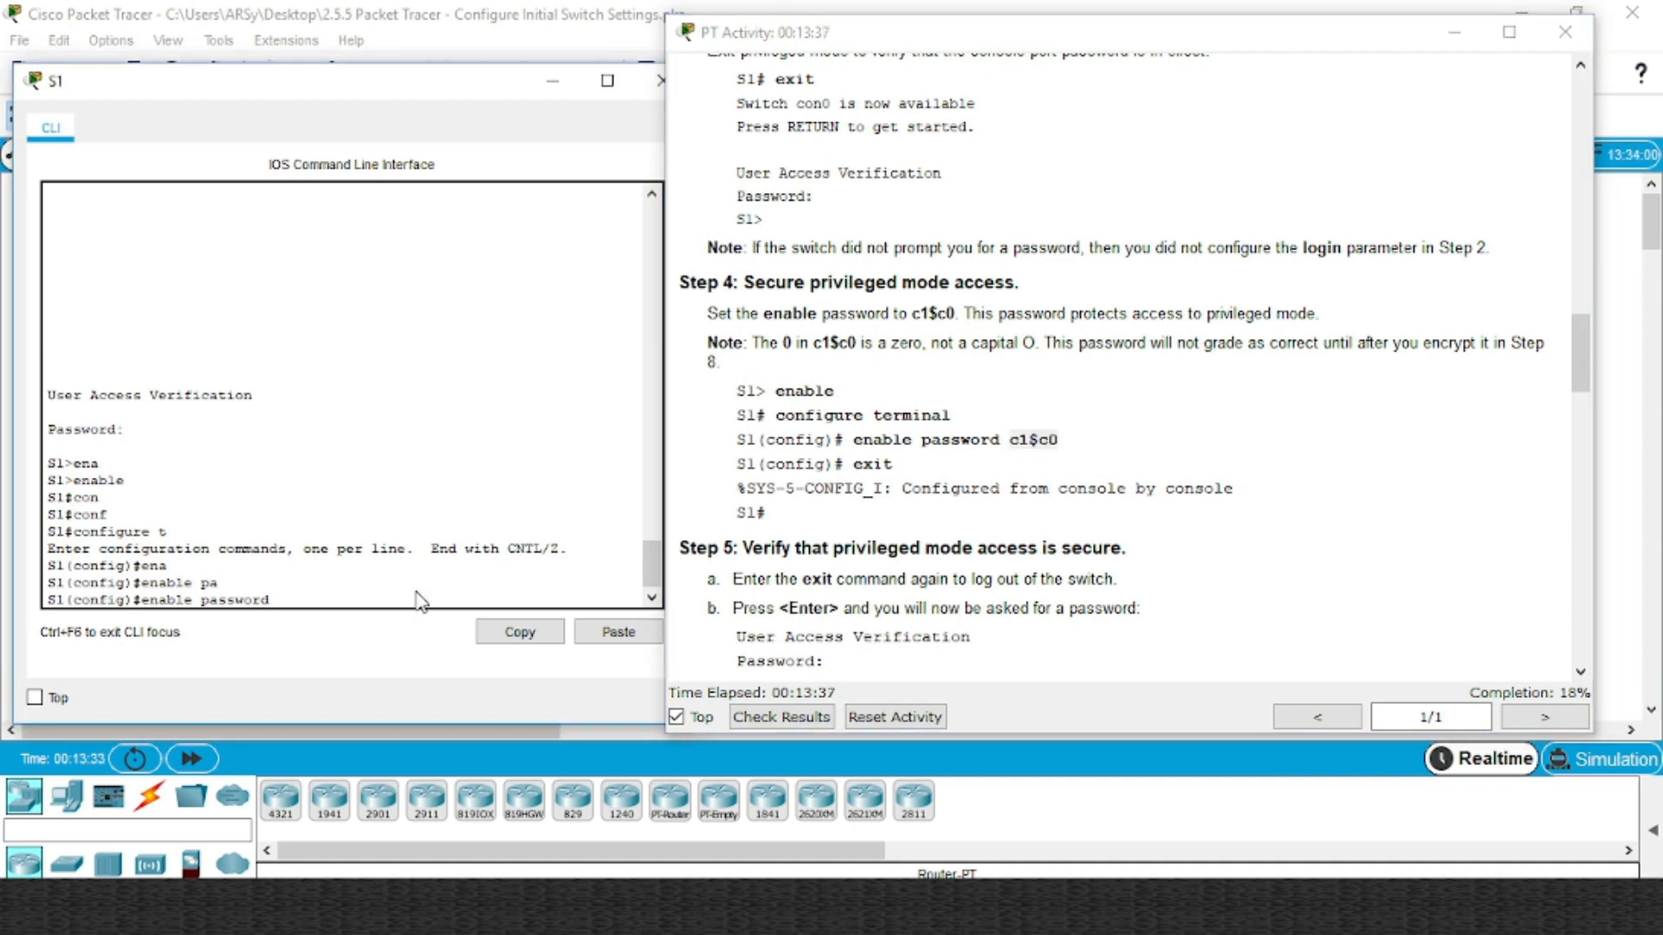
{"action": "right_click", "coordinate": [368, 598]}
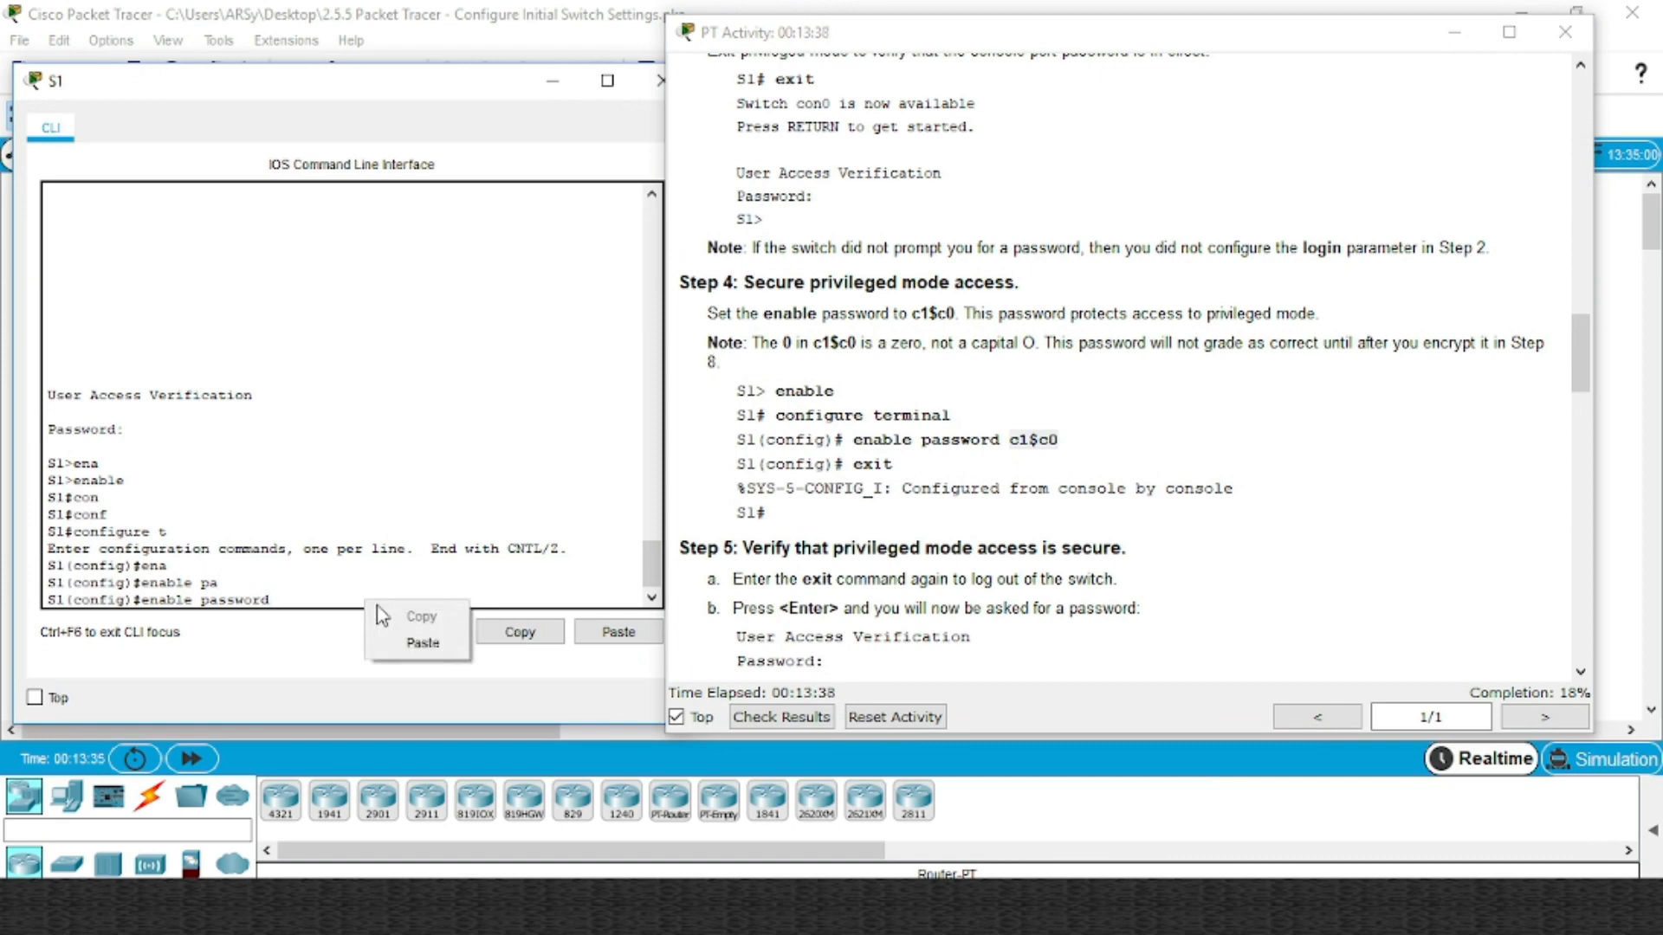
{"action": "left_click", "coordinate": [420, 641]}
{"action": "key", "text": "Return"}
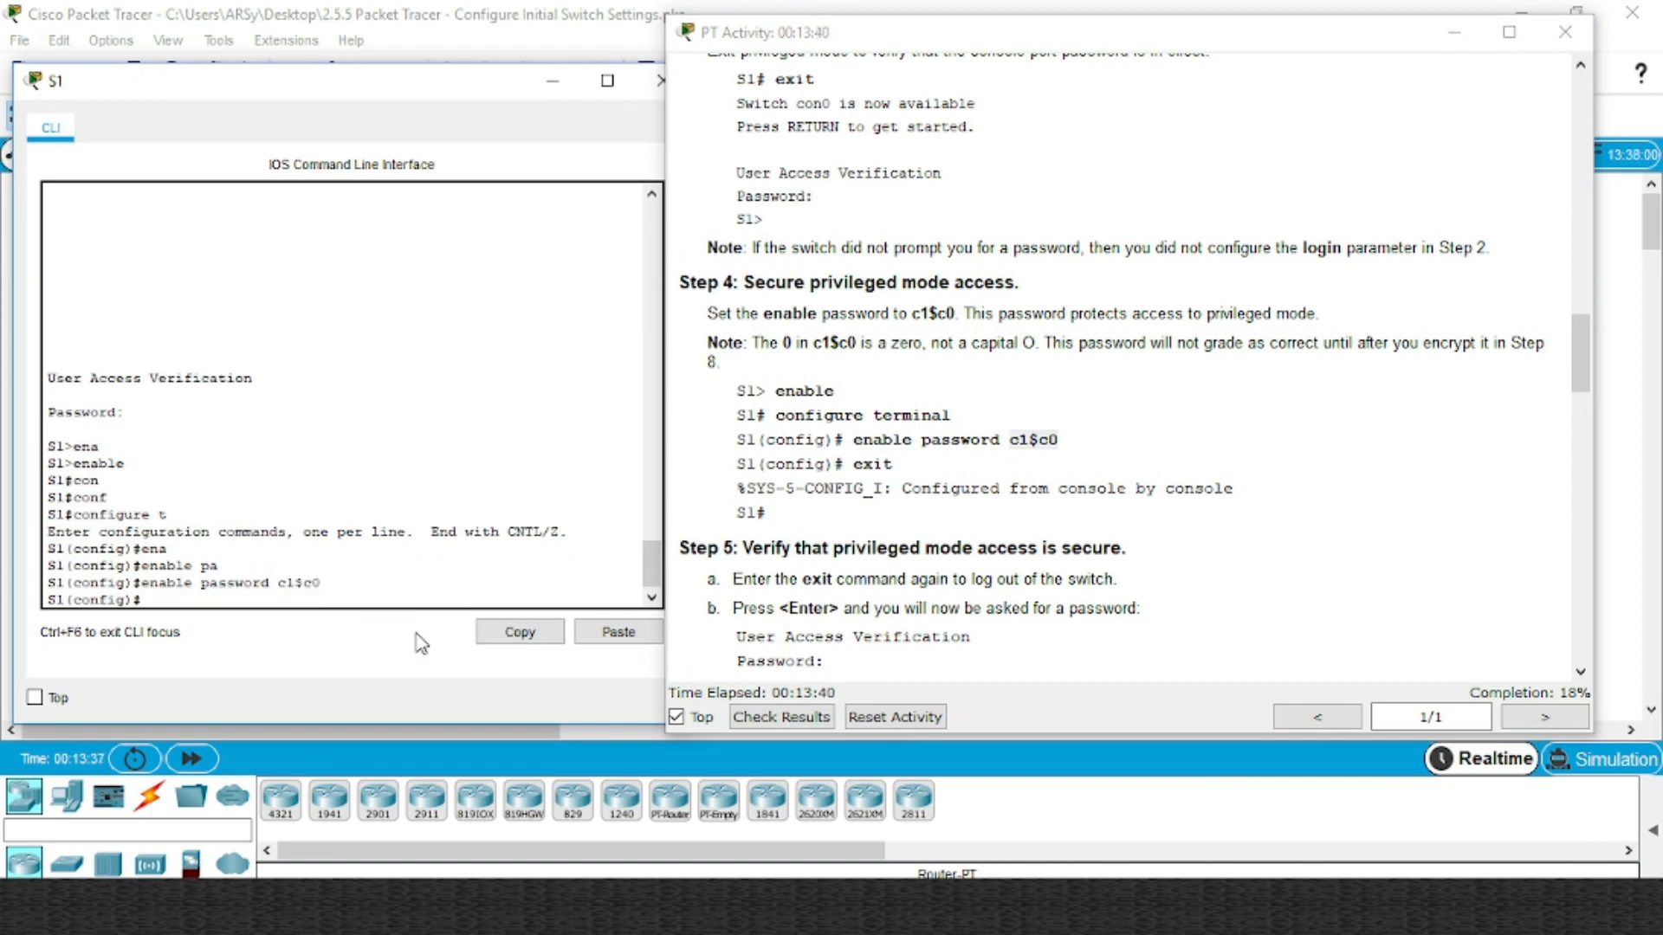
{"action": "type", "text": "exit"}
{"action": "key", "text": "Return"}
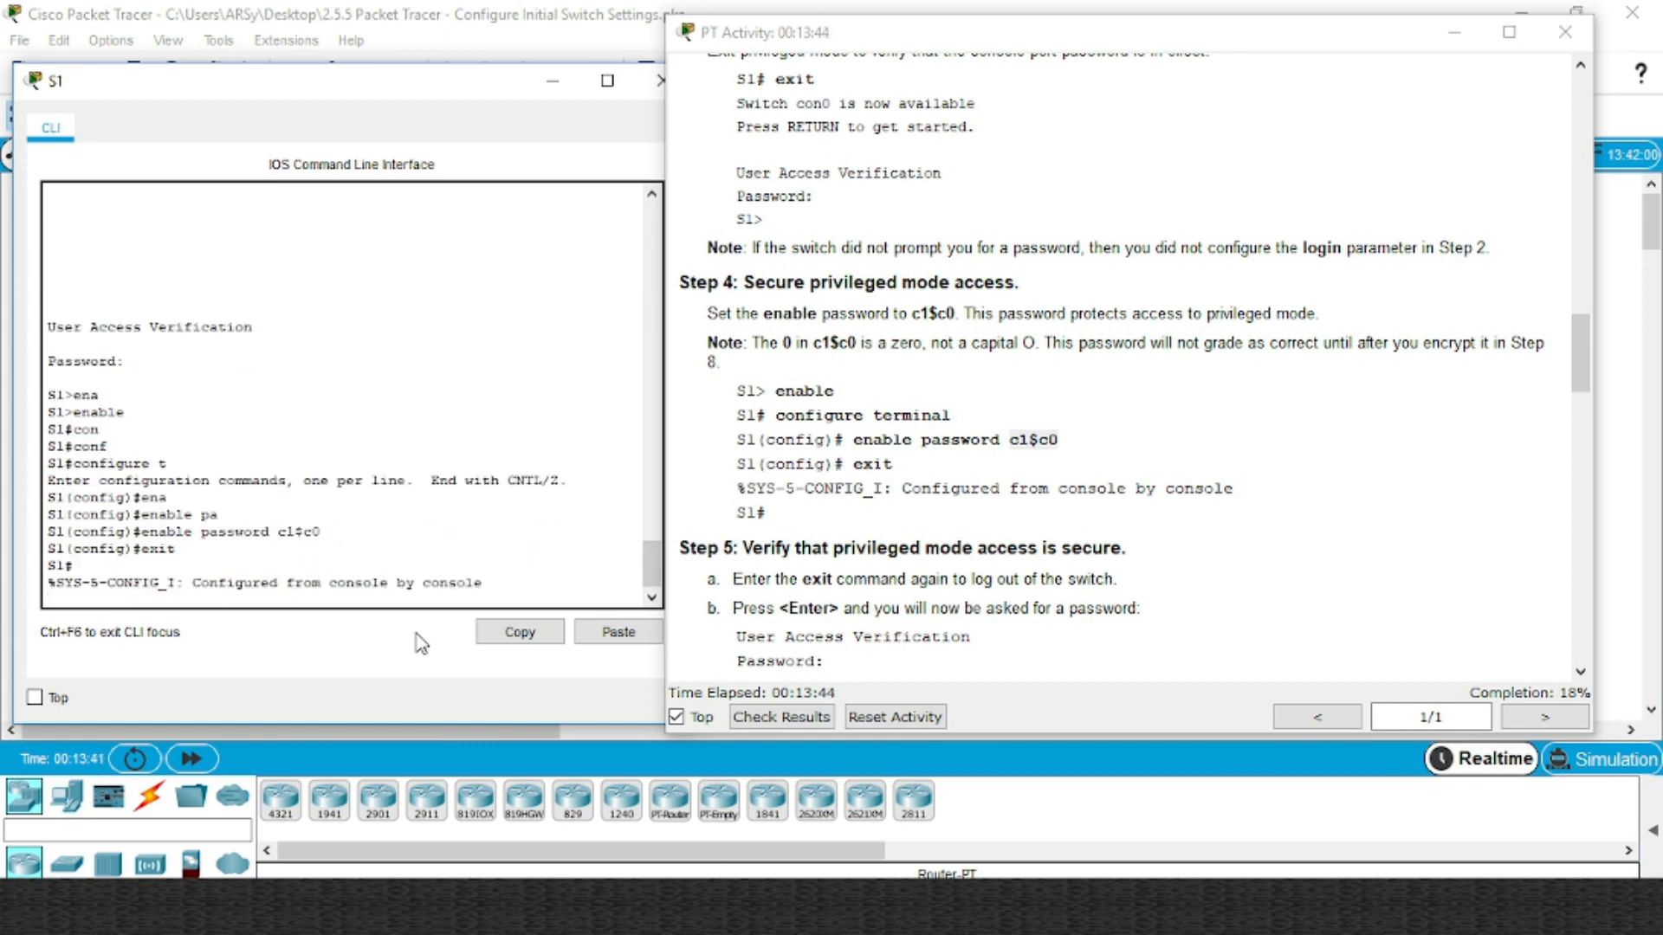
{"action": "key", "text": "Return"}
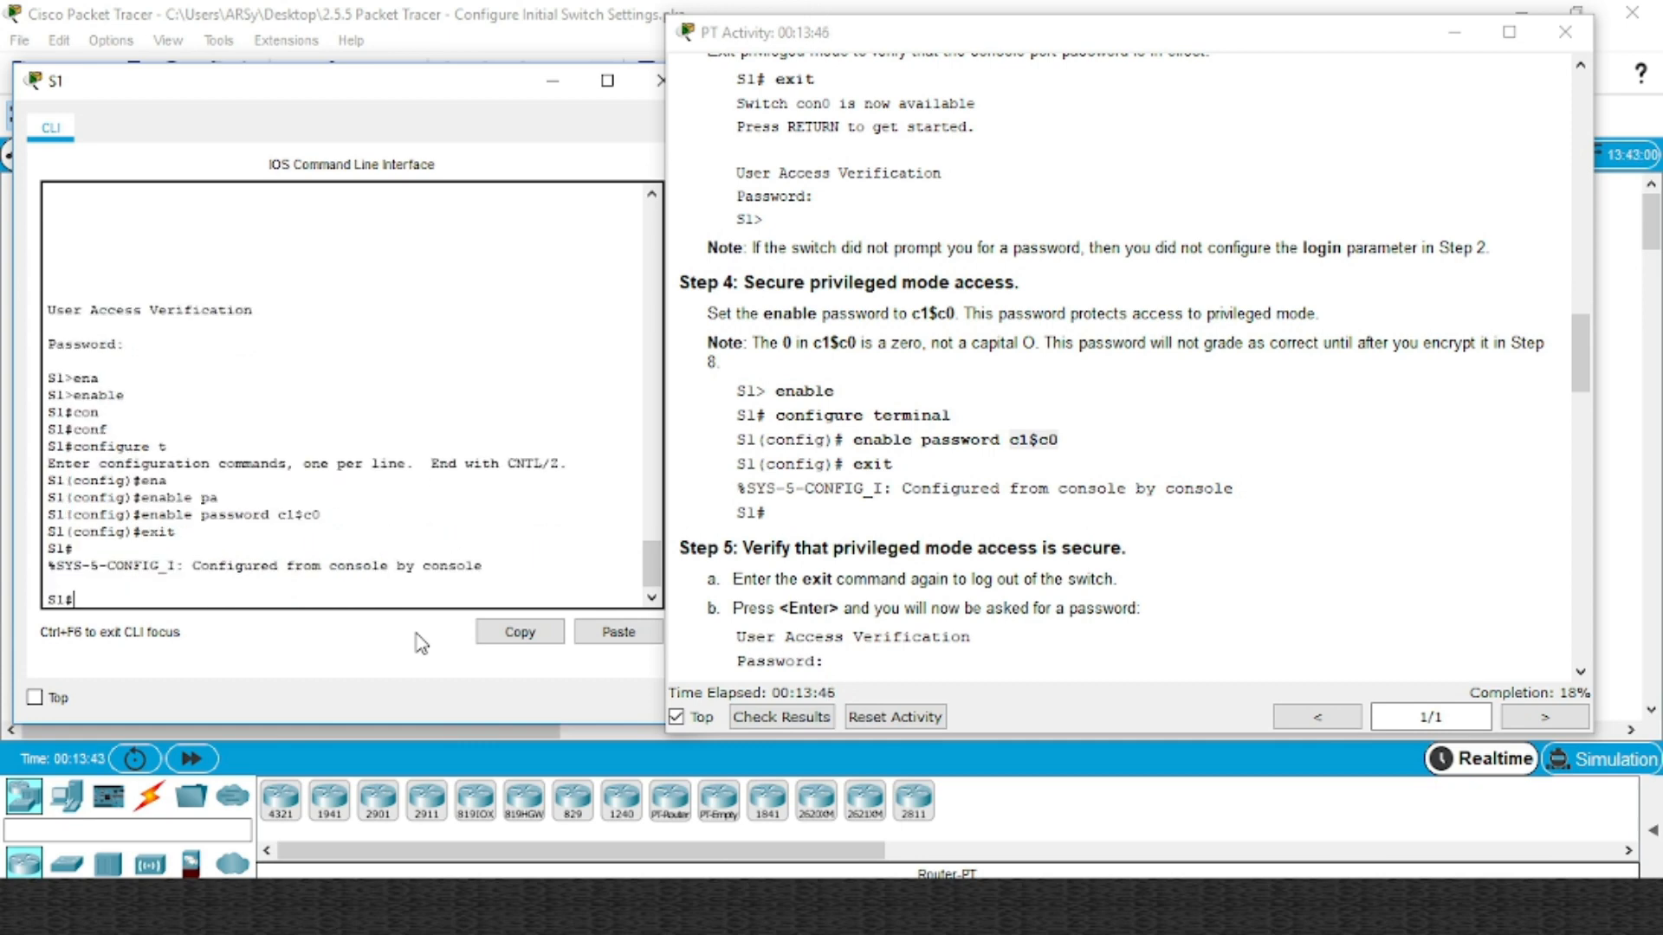
Display S1's full running configuration with show running-config
{"action": "left_click", "coordinate": [1072, 587]}
{"action": "scroll", "coordinate": [1074, 586], "scroll_direction": "down", "scroll_amount": 4}
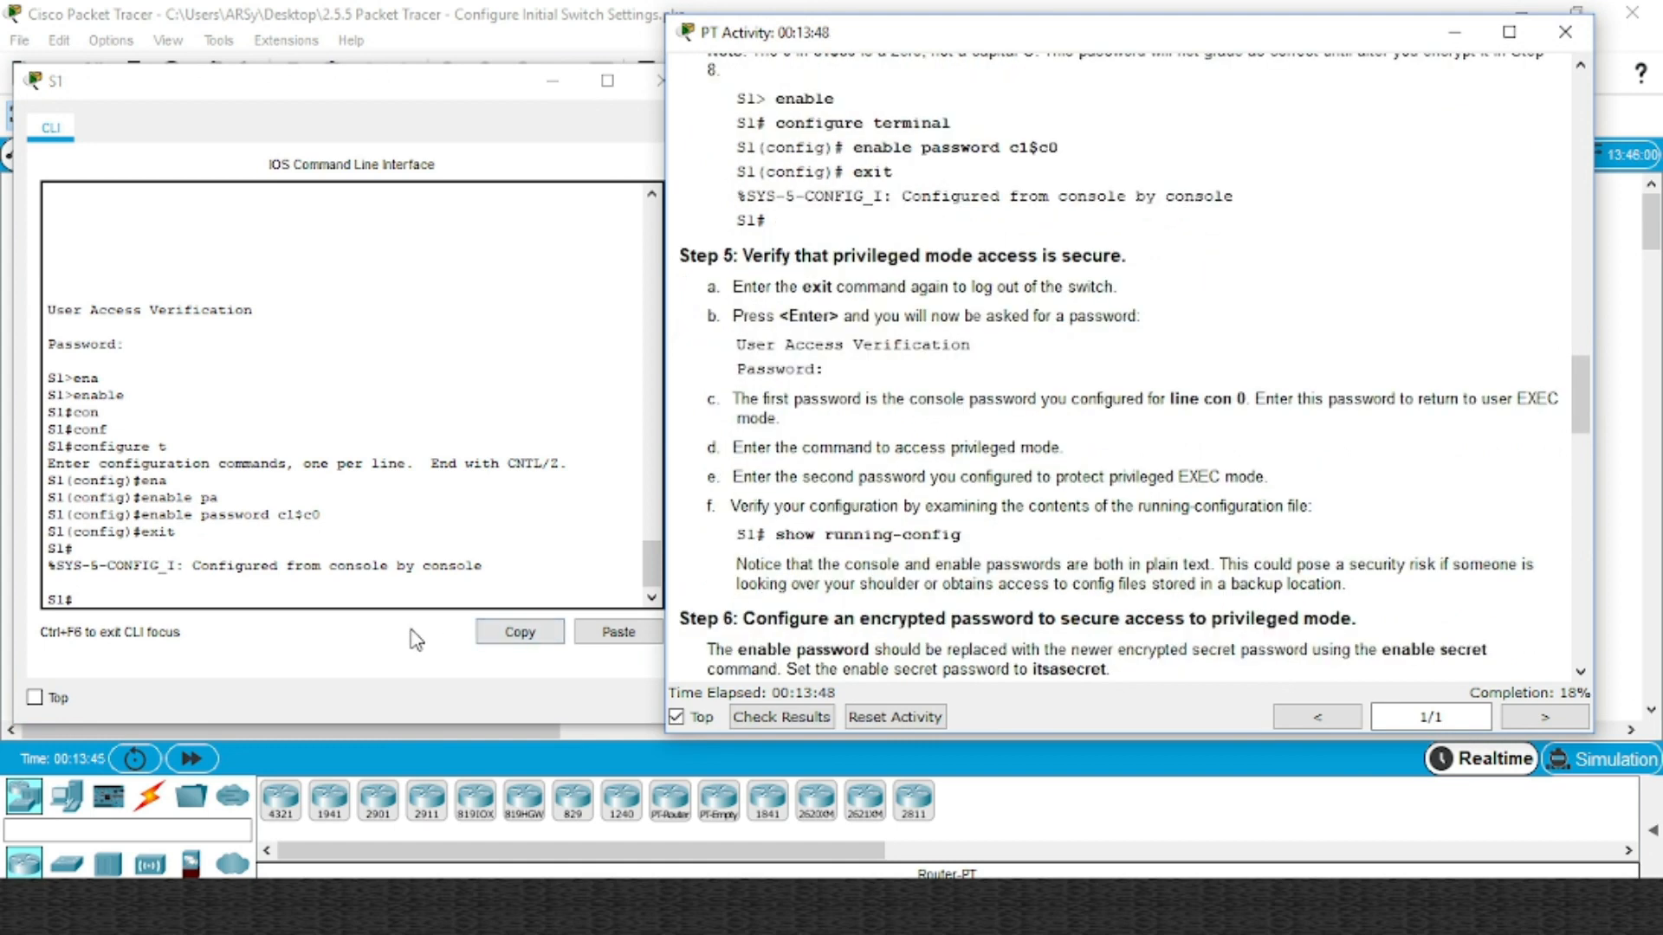
{"action": "left_click", "coordinate": [374, 590]}
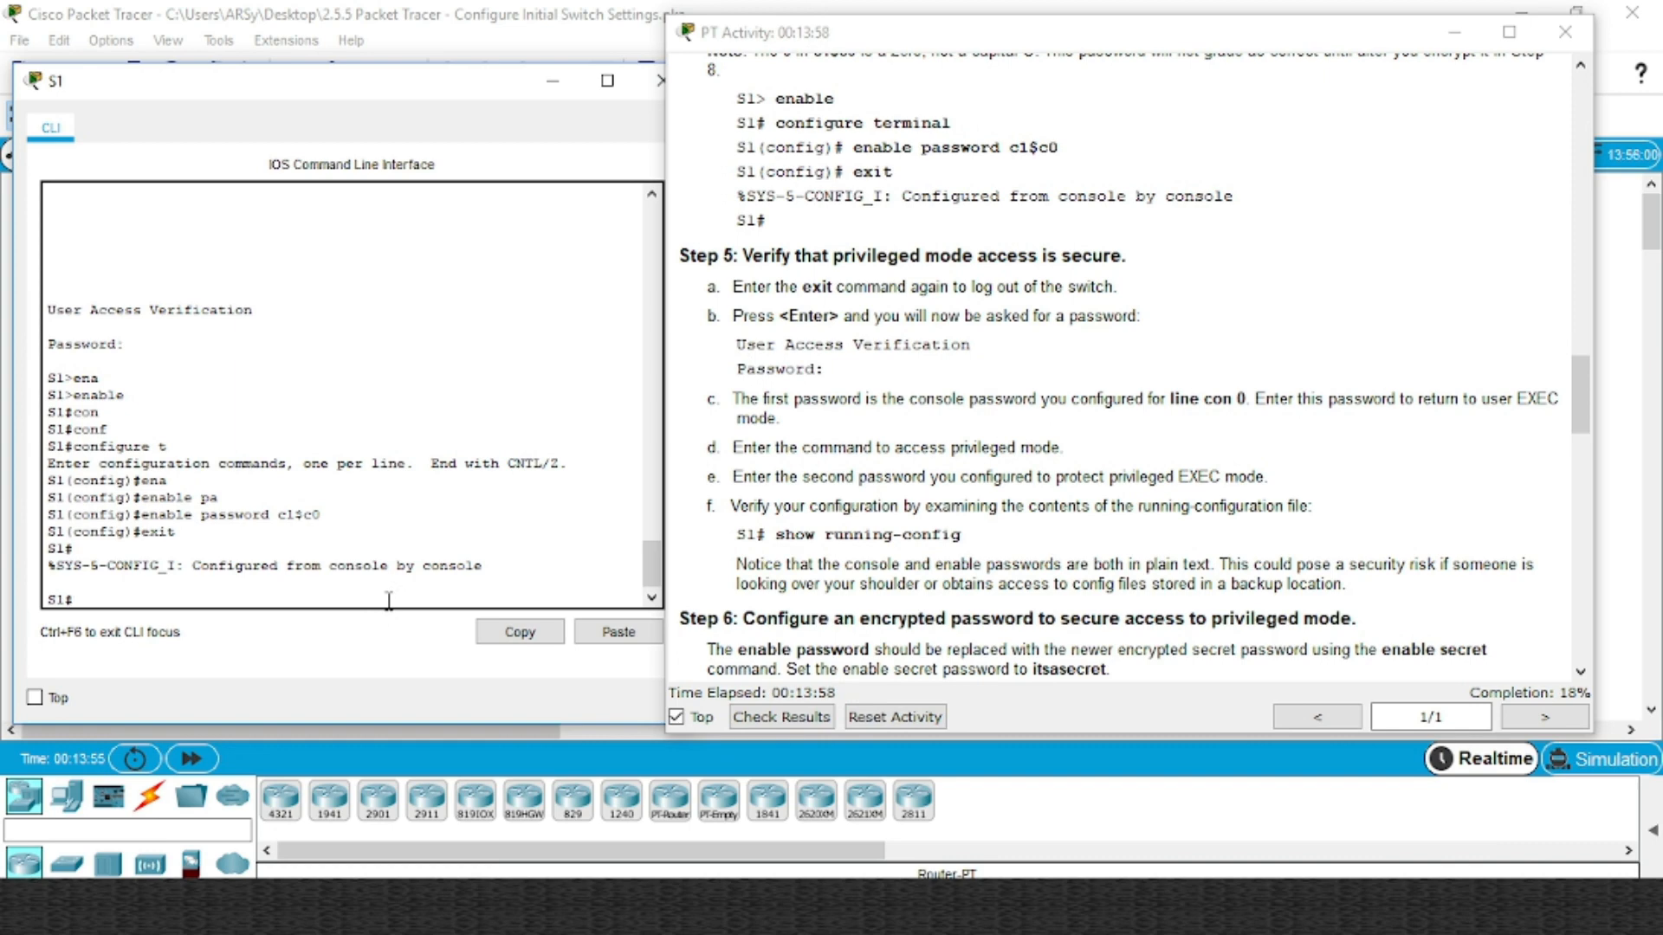
{"action": "type", "text": "sho"}
{"action": "key", "text": "Tab"}
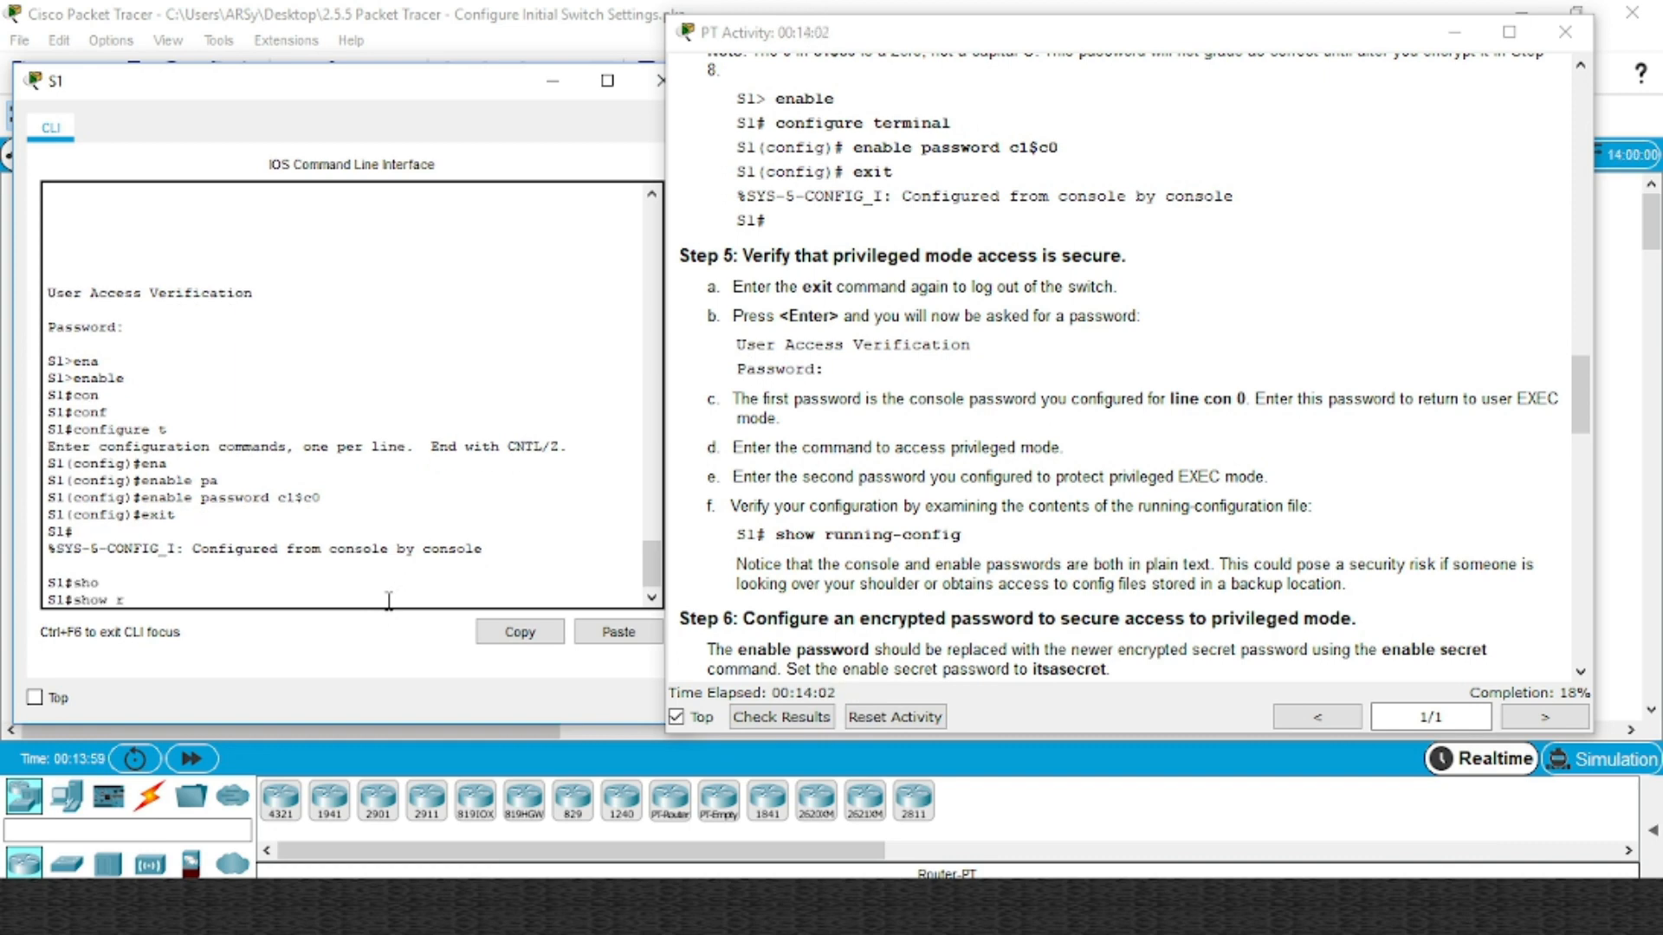
{"action": "type", "text": "r"}
{"action": "key", "text": "Tab"}
{"action": "key", "text": "Return"}
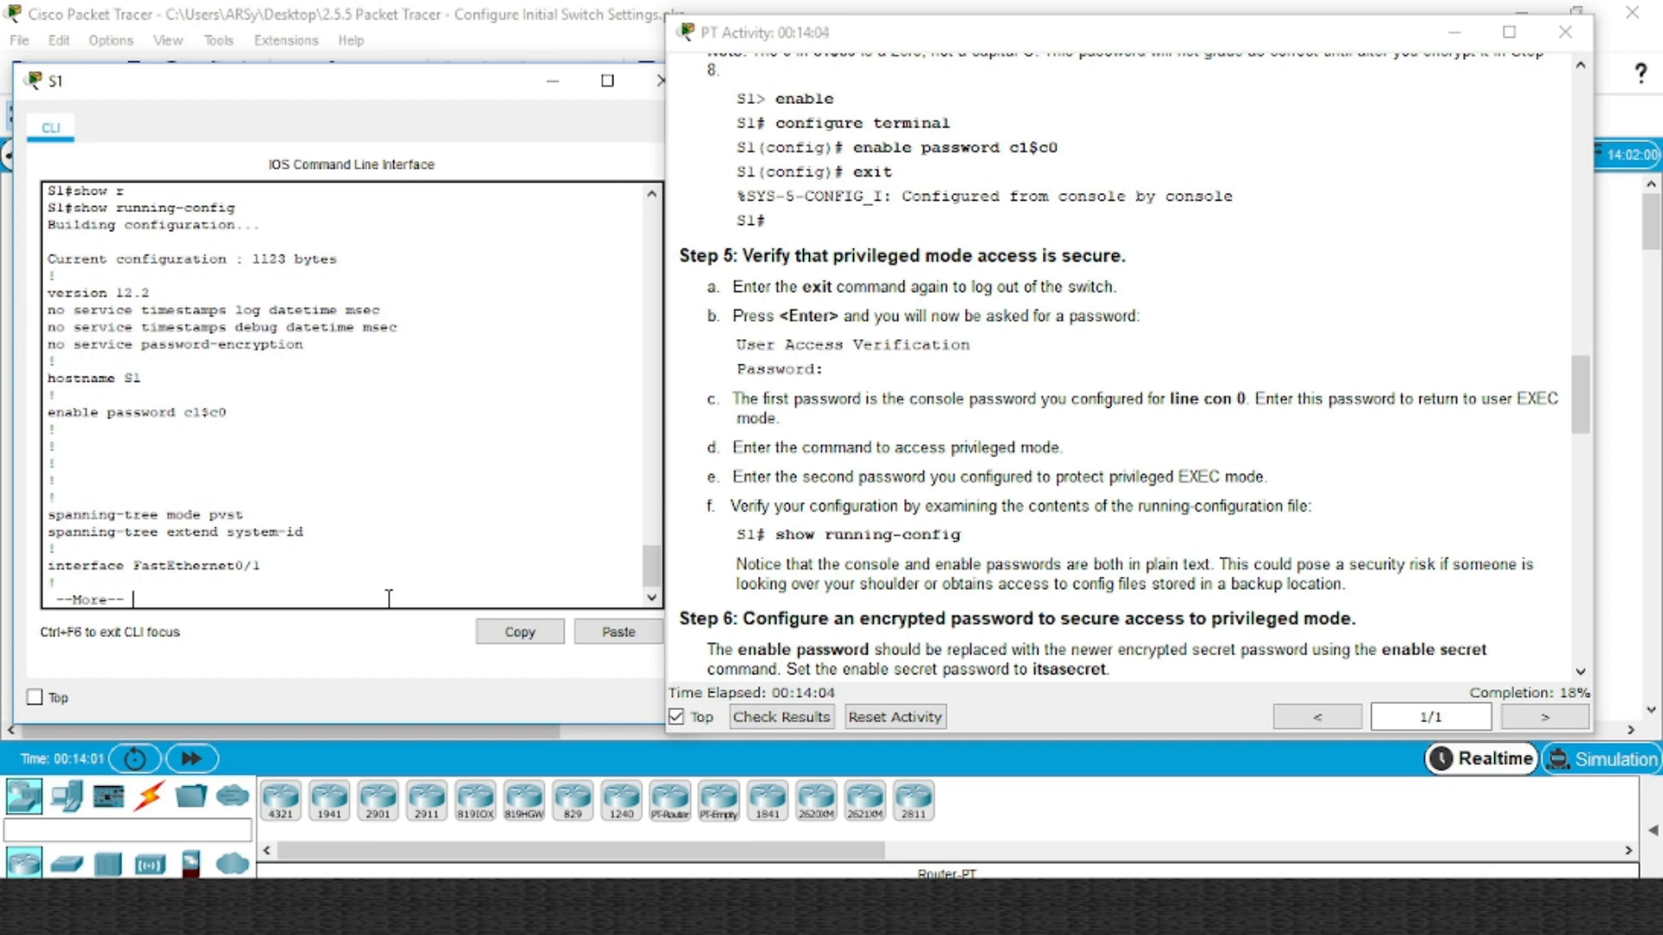
{"action": "key", "text": "space"}
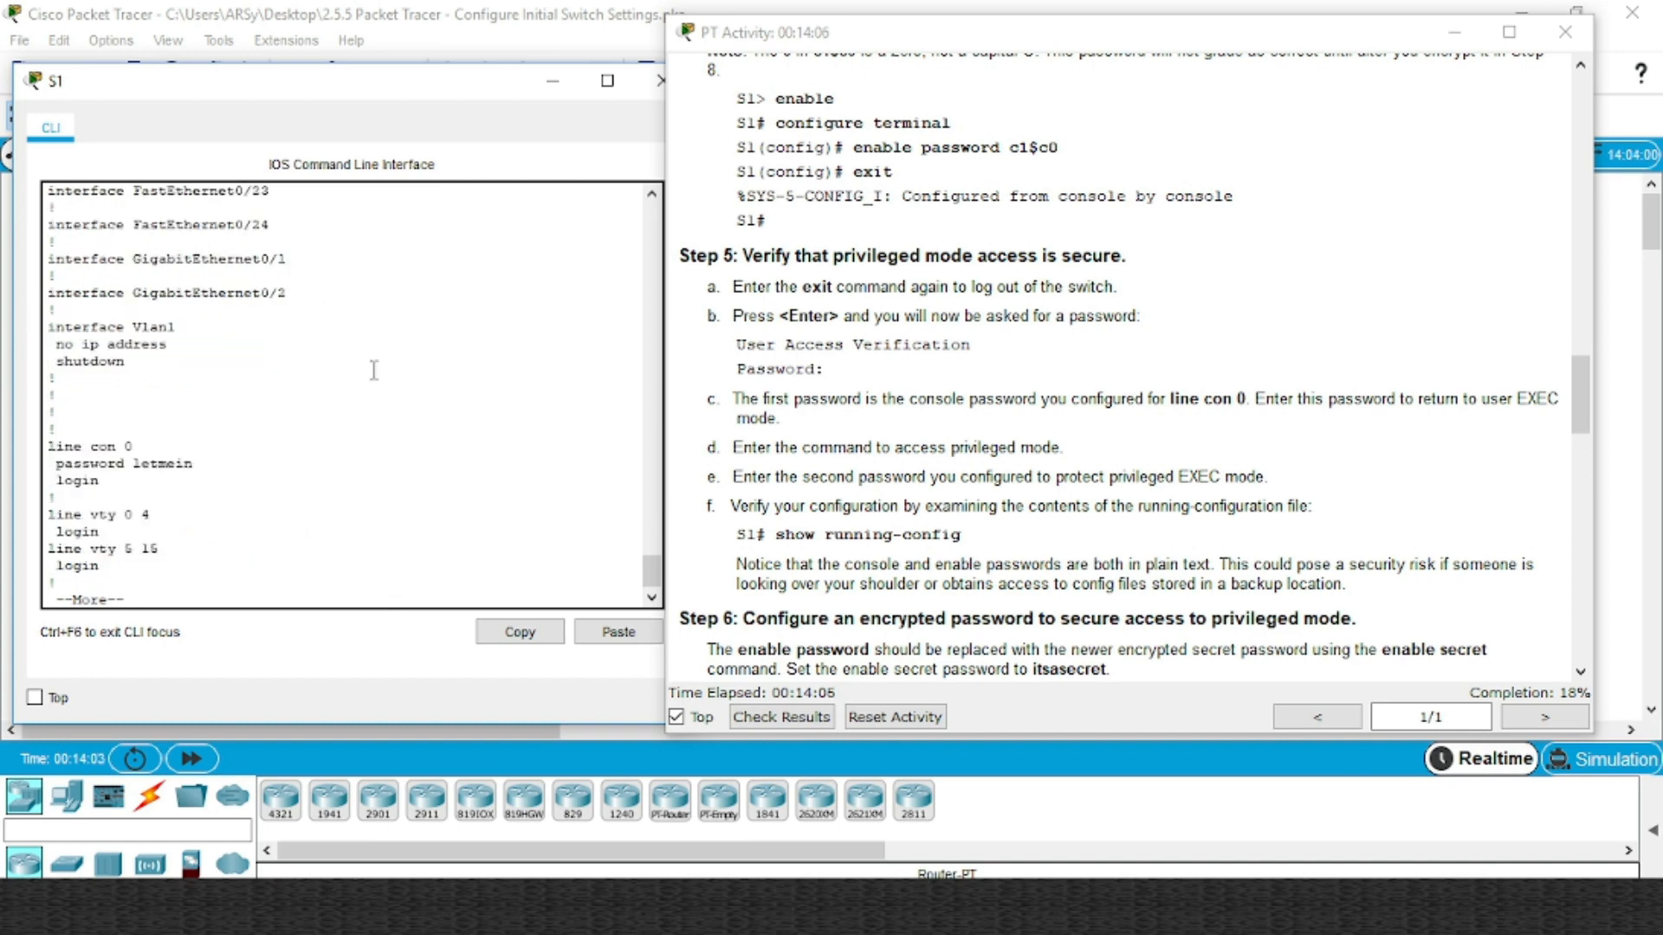
{"action": "key", "text": "space"}
Highlight the enable password and console line password/login entries in the output
{"action": "scroll", "coordinate": [372, 370], "scroll_direction": "up", "scroll_amount": 10}
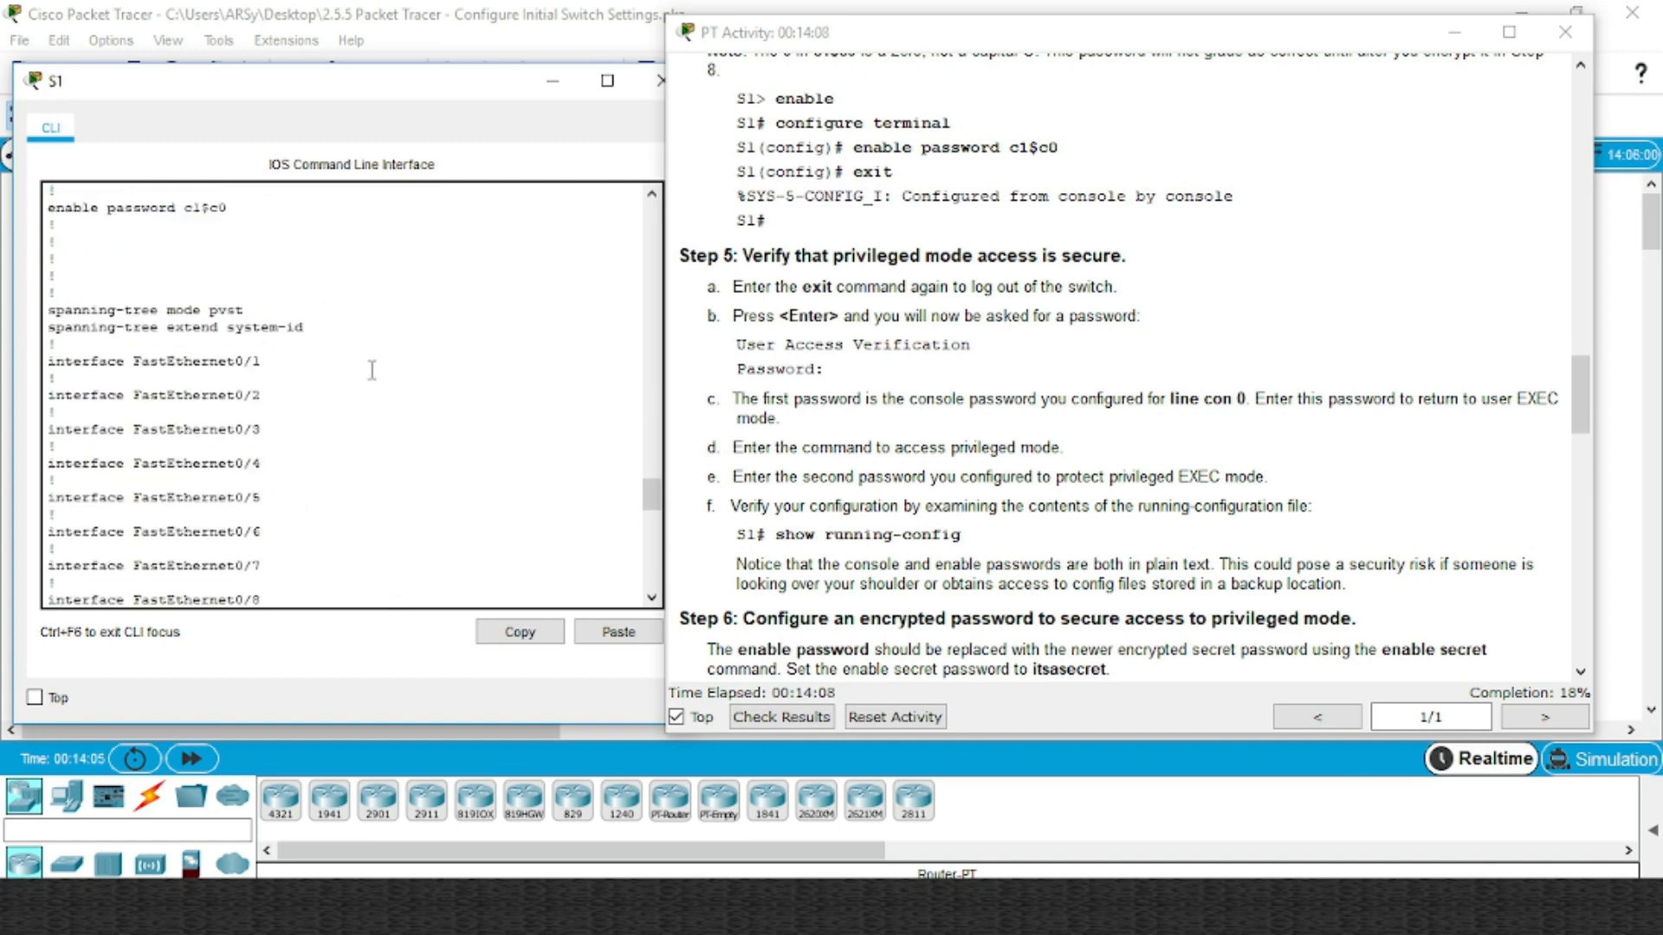
{"action": "scroll", "coordinate": [373, 369], "scroll_direction": "up", "scroll_amount": 6}
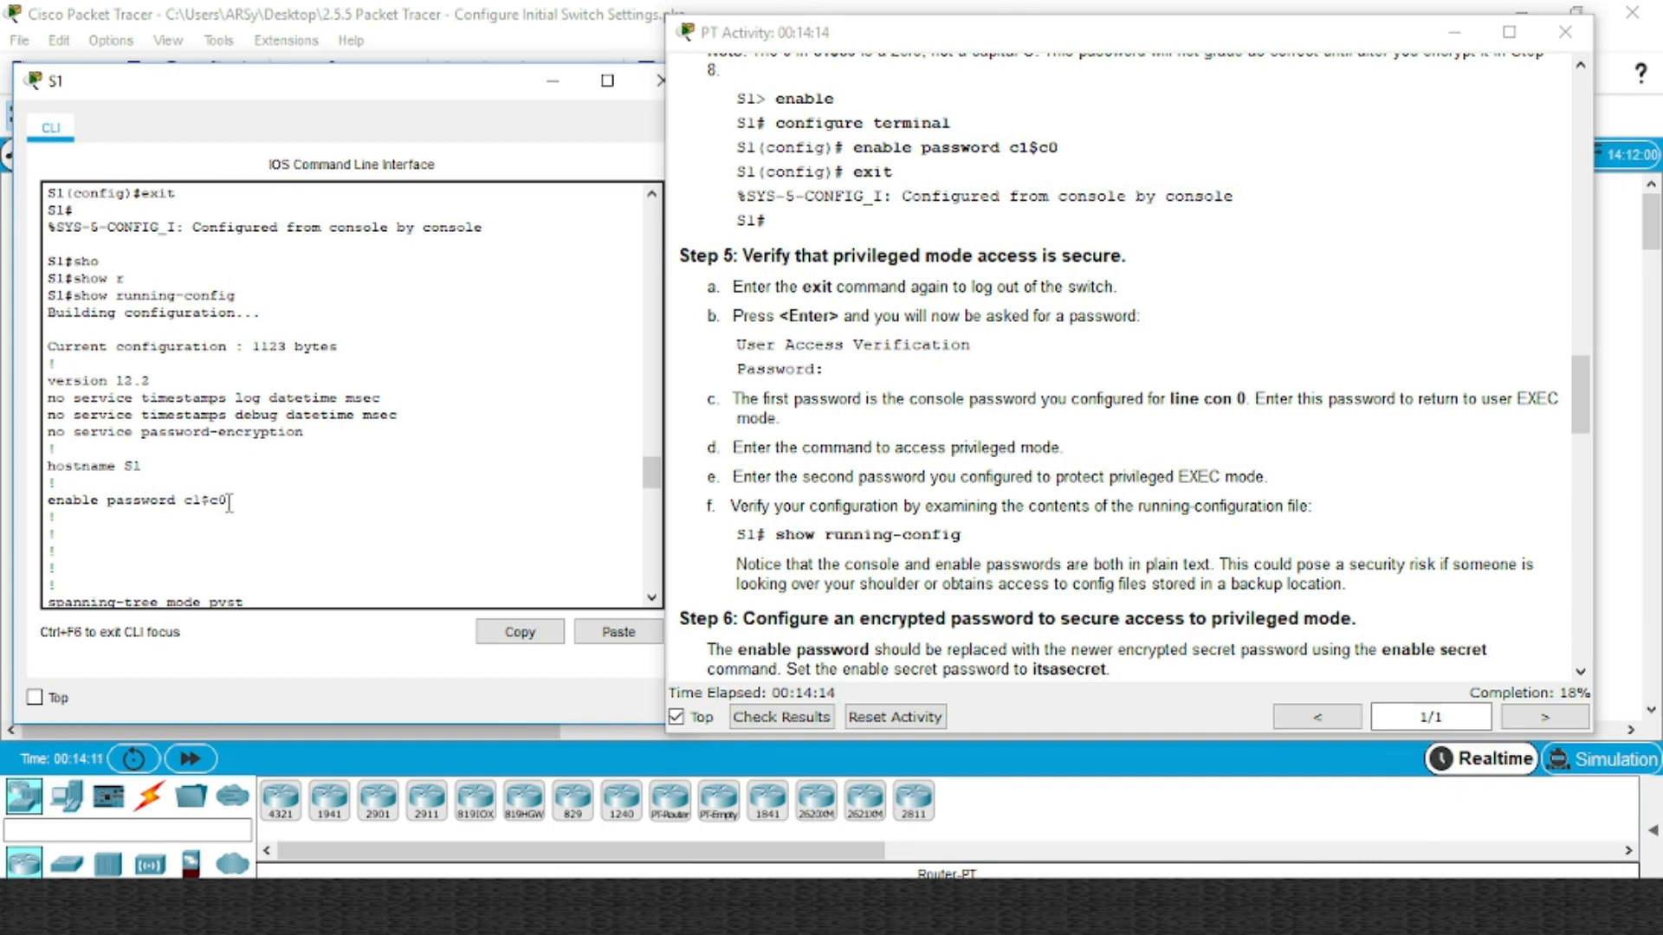
{"action": "left_click_drag", "start_coordinate": [236, 502], "coordinate": [116, 502]}
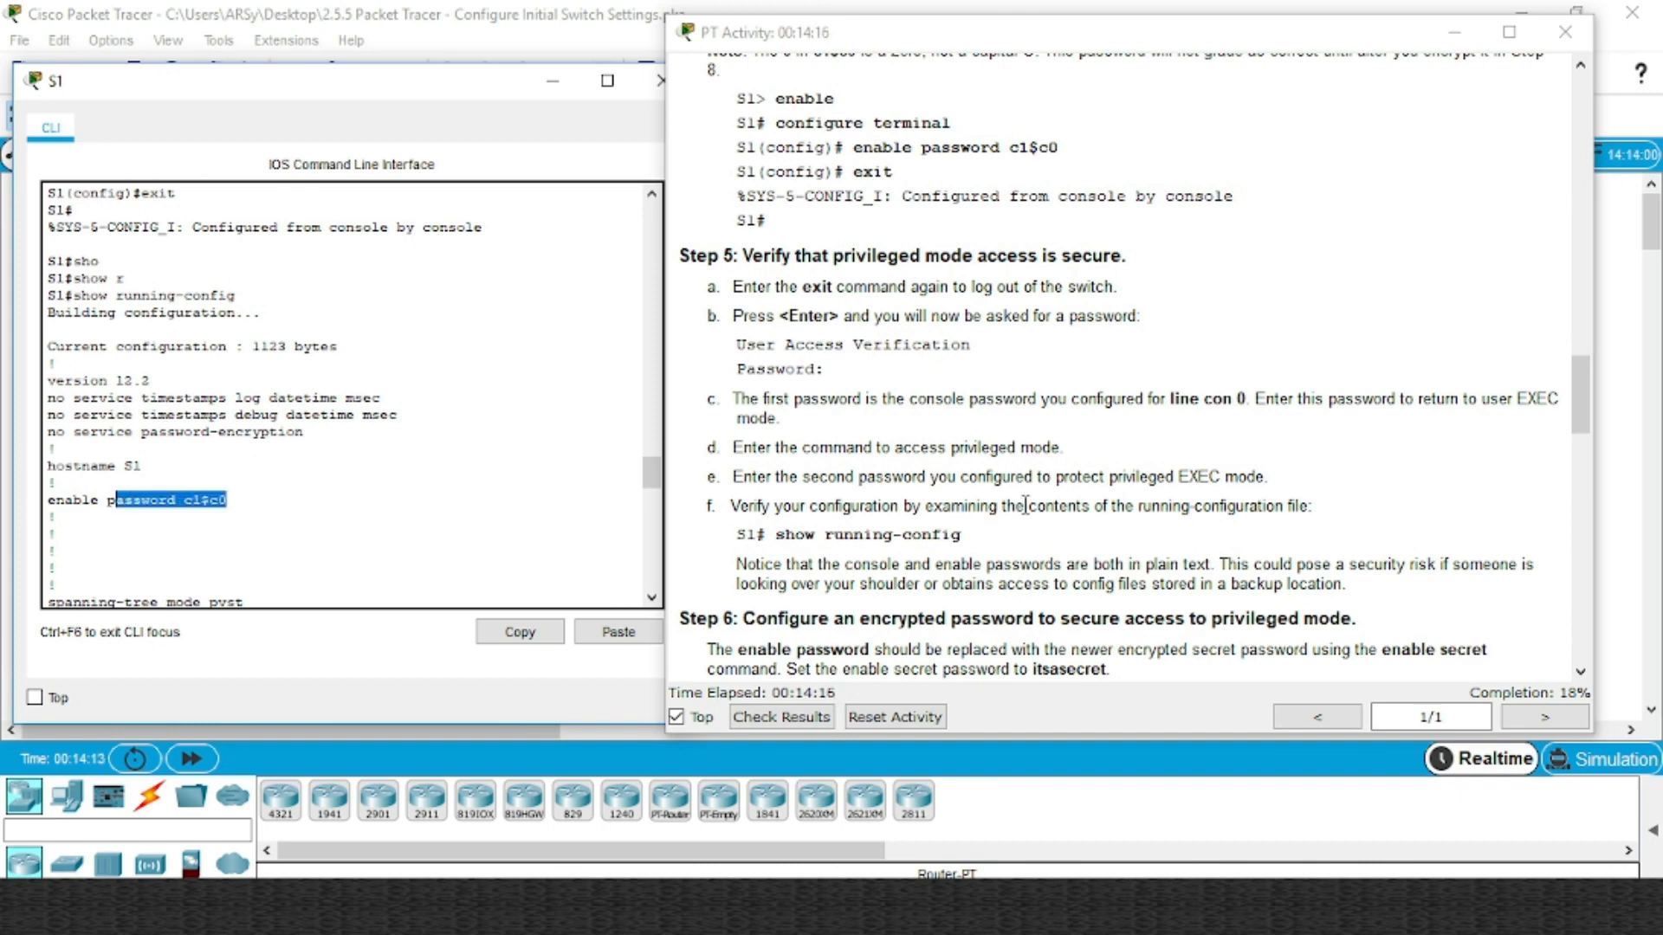
{"action": "left_click", "coordinate": [249, 500]}
{"action": "scroll", "coordinate": [249, 500], "scroll_direction": "down", "scroll_amount": 7}
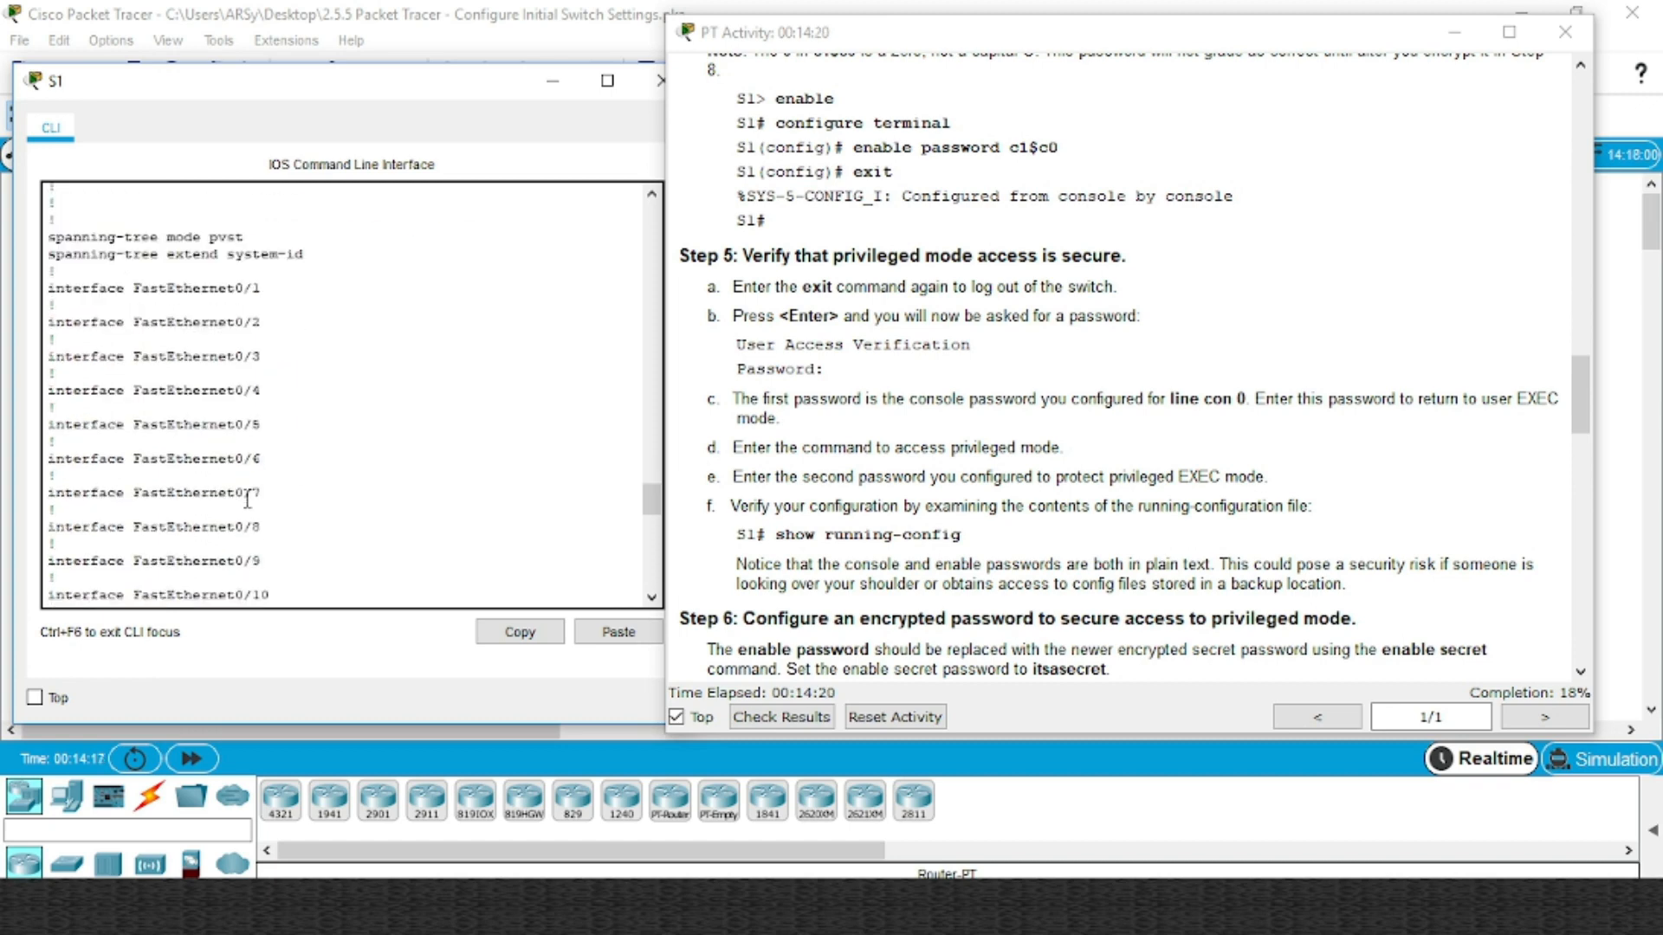
{"action": "scroll", "coordinate": [379, 416], "scroll_direction": "up", "scroll_amount": 6}
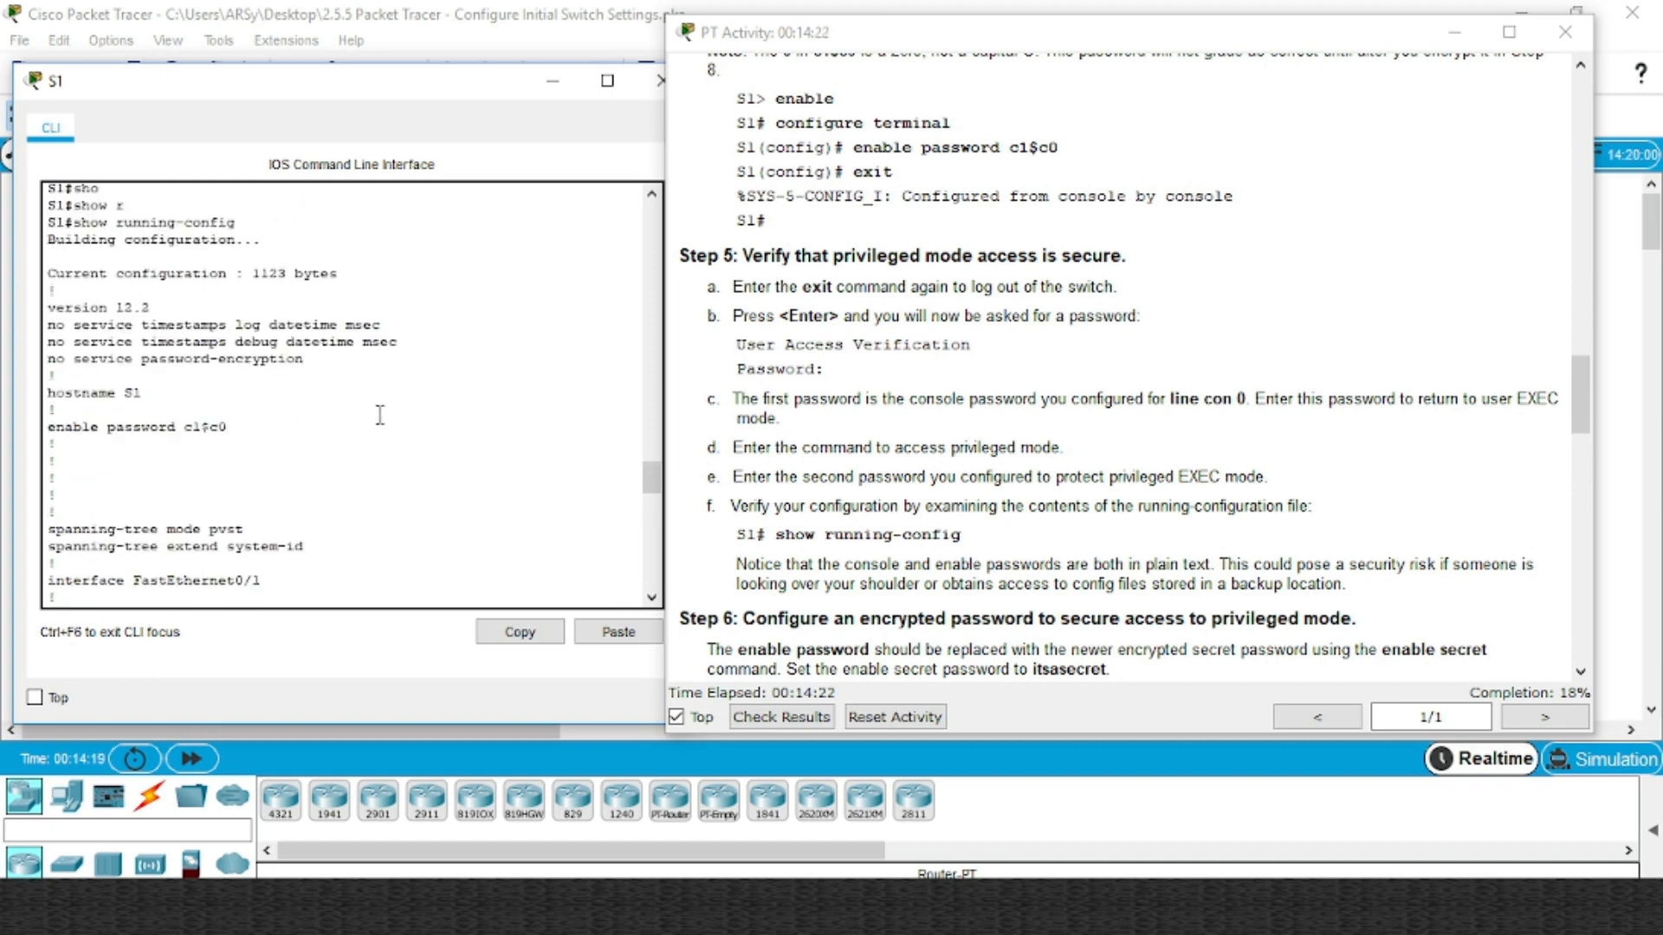
{"action": "scroll", "coordinate": [360, 433], "scroll_direction": "down", "scroll_amount": 14}
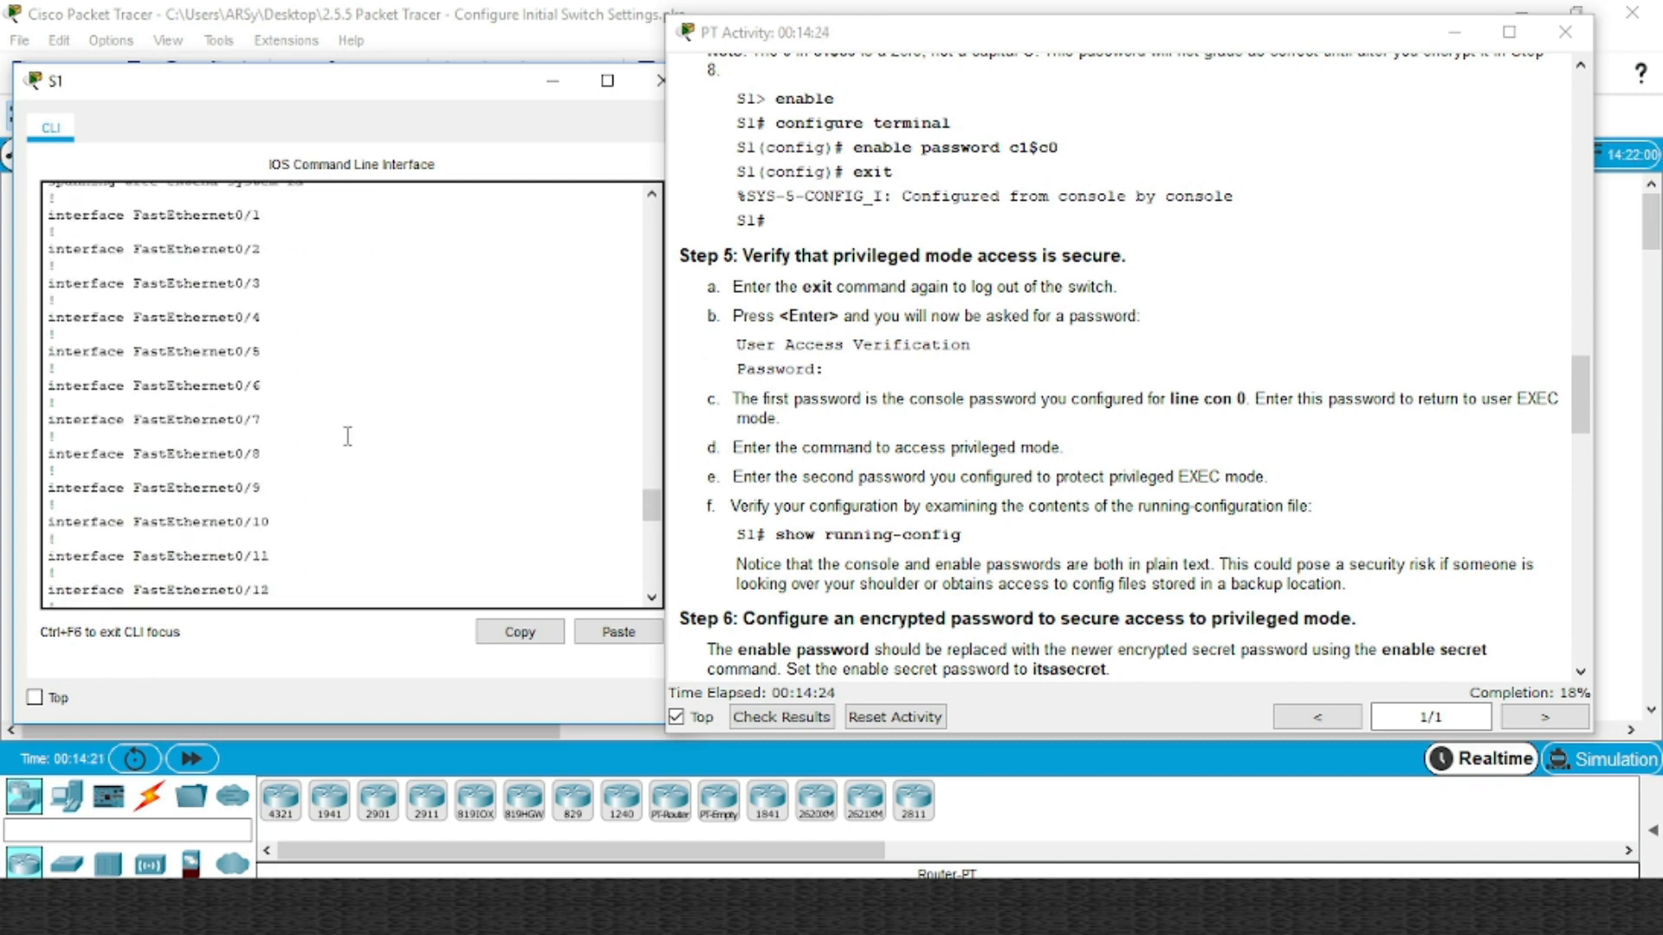
{"action": "scroll", "coordinate": [348, 437], "scroll_direction": "down", "scroll_amount": 9}
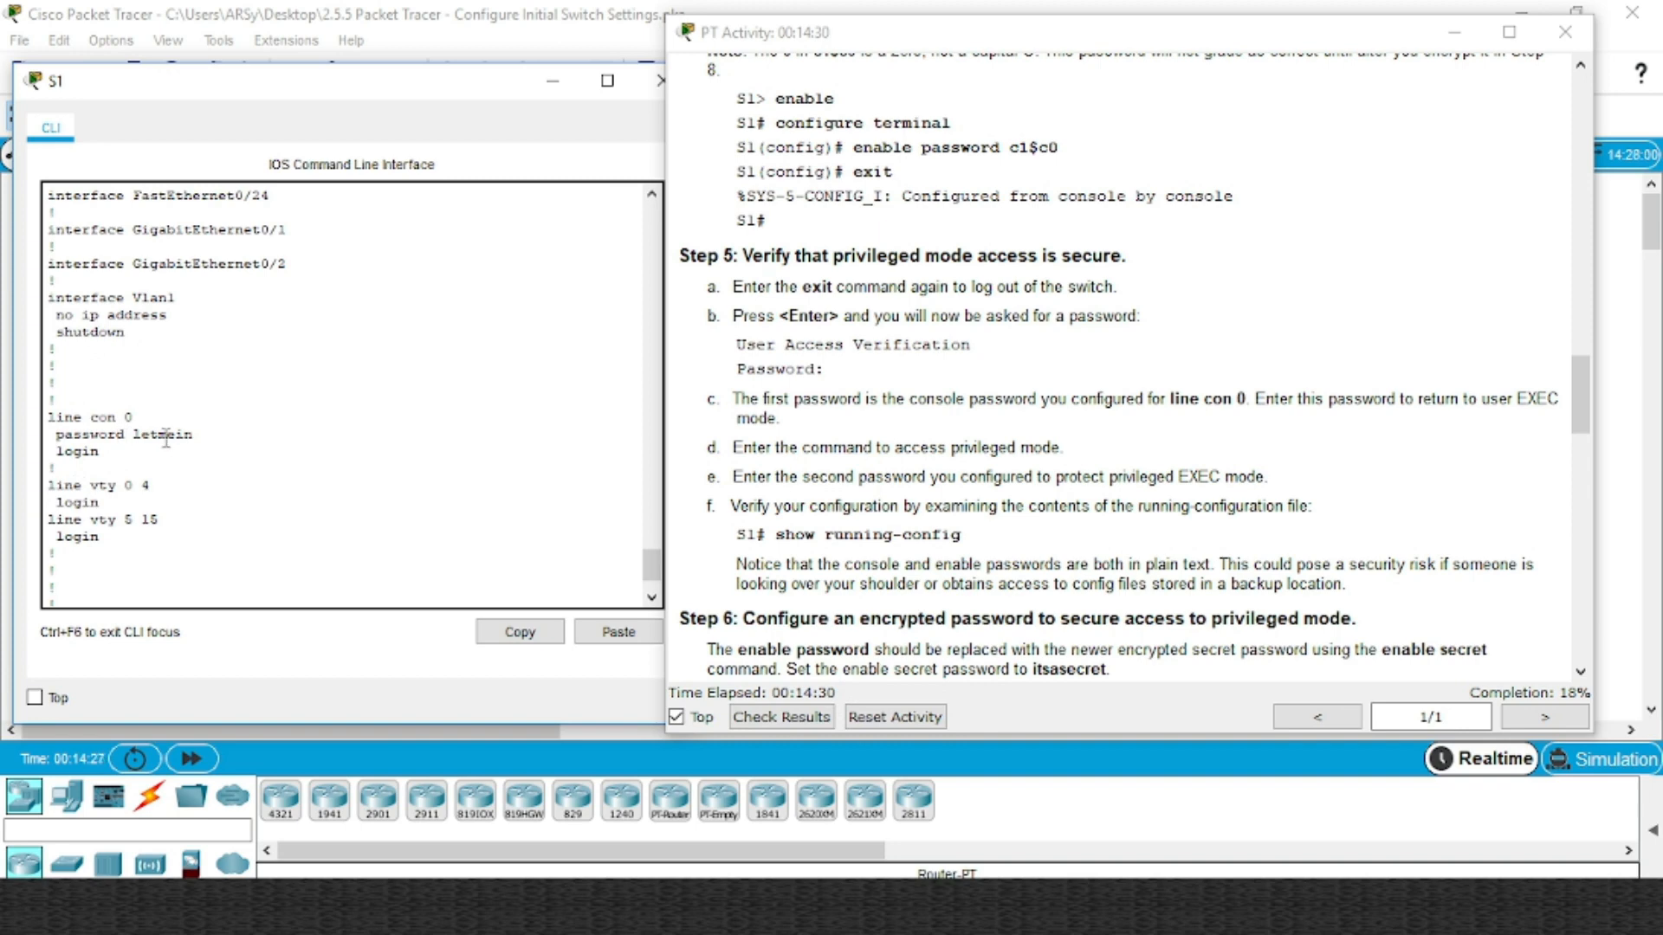
{"action": "left_click_drag", "start_coordinate": [125, 452], "coordinate": [48, 417]}
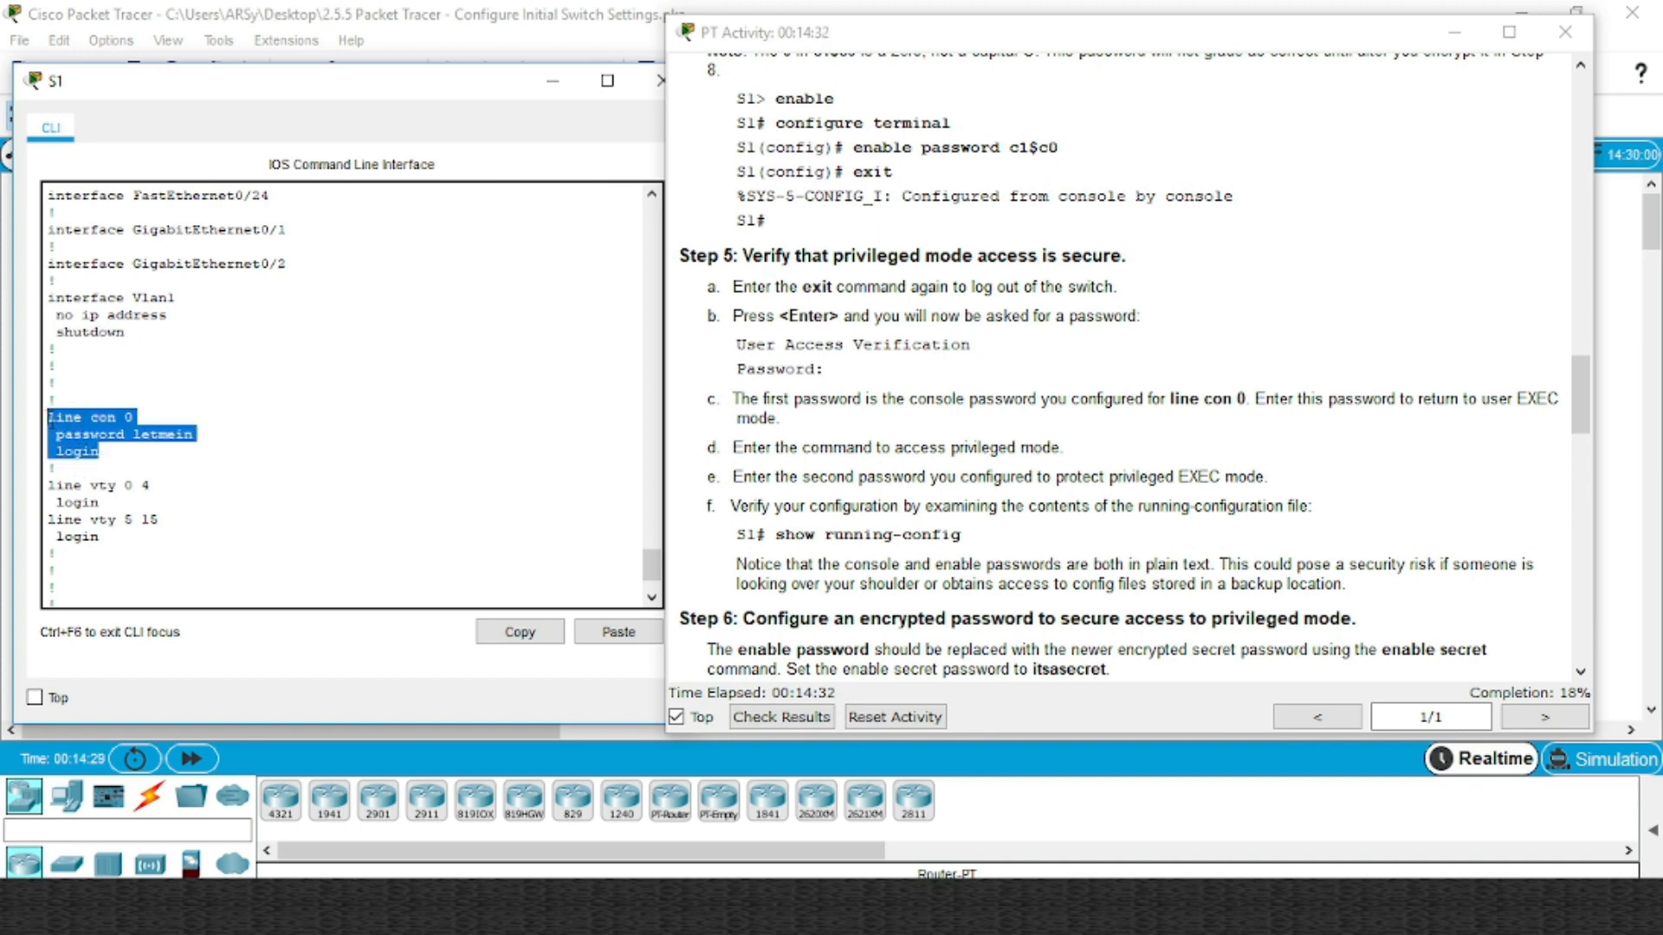
Scroll the activity instructions down to Step 6
{"action": "left_click", "coordinate": [946, 577]}
{"action": "scroll", "coordinate": [362, 536], "scroll_direction": "down", "scroll_amount": 2}
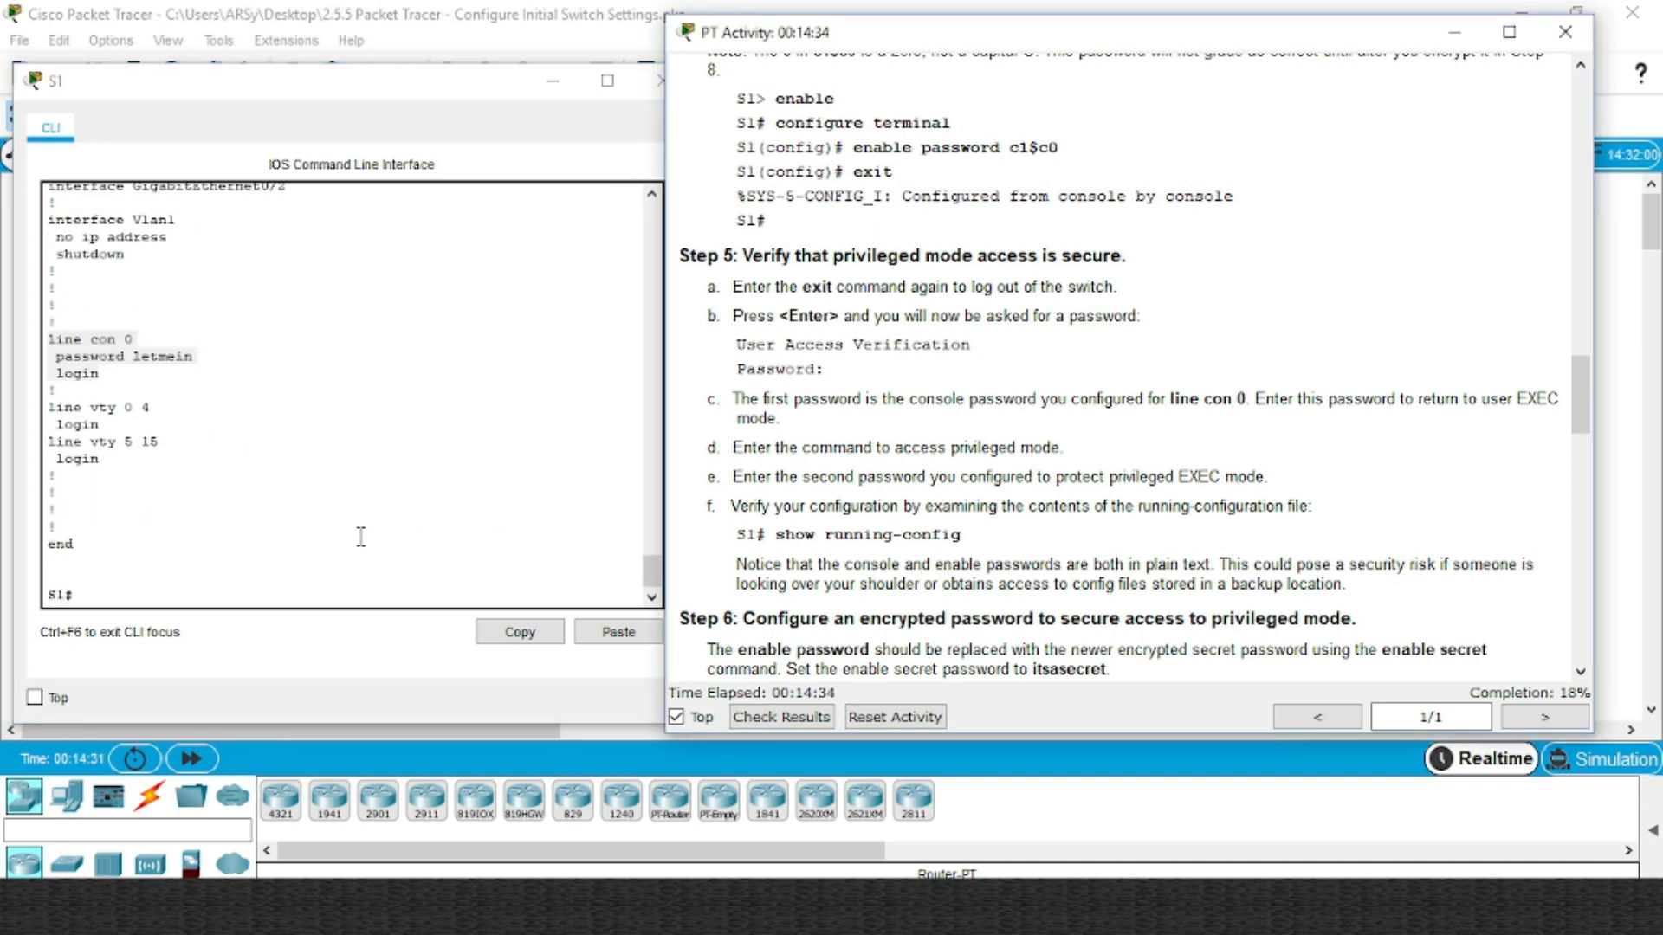
{"action": "left_click", "coordinate": [176, 598]}
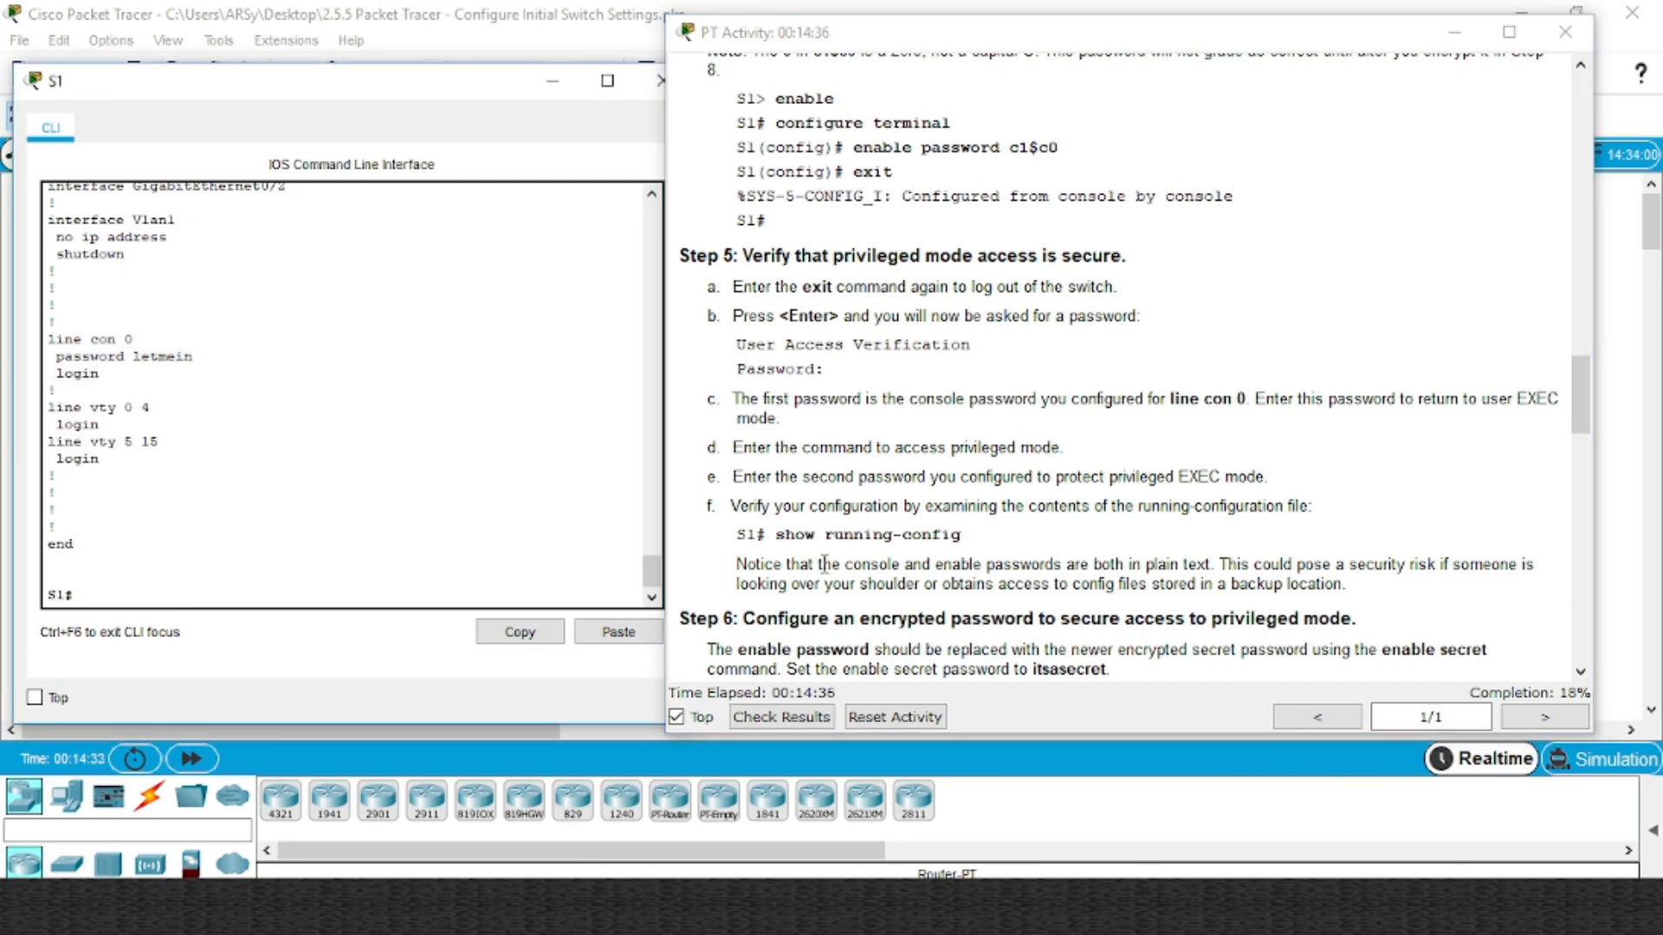
{"action": "left_click", "coordinate": [850, 558]}
{"action": "scroll", "coordinate": [858, 557], "scroll_direction": "down", "scroll_amount": 3}
{"action": "scroll", "coordinate": [857, 557], "scroll_direction": "down", "scroll_amount": 3}
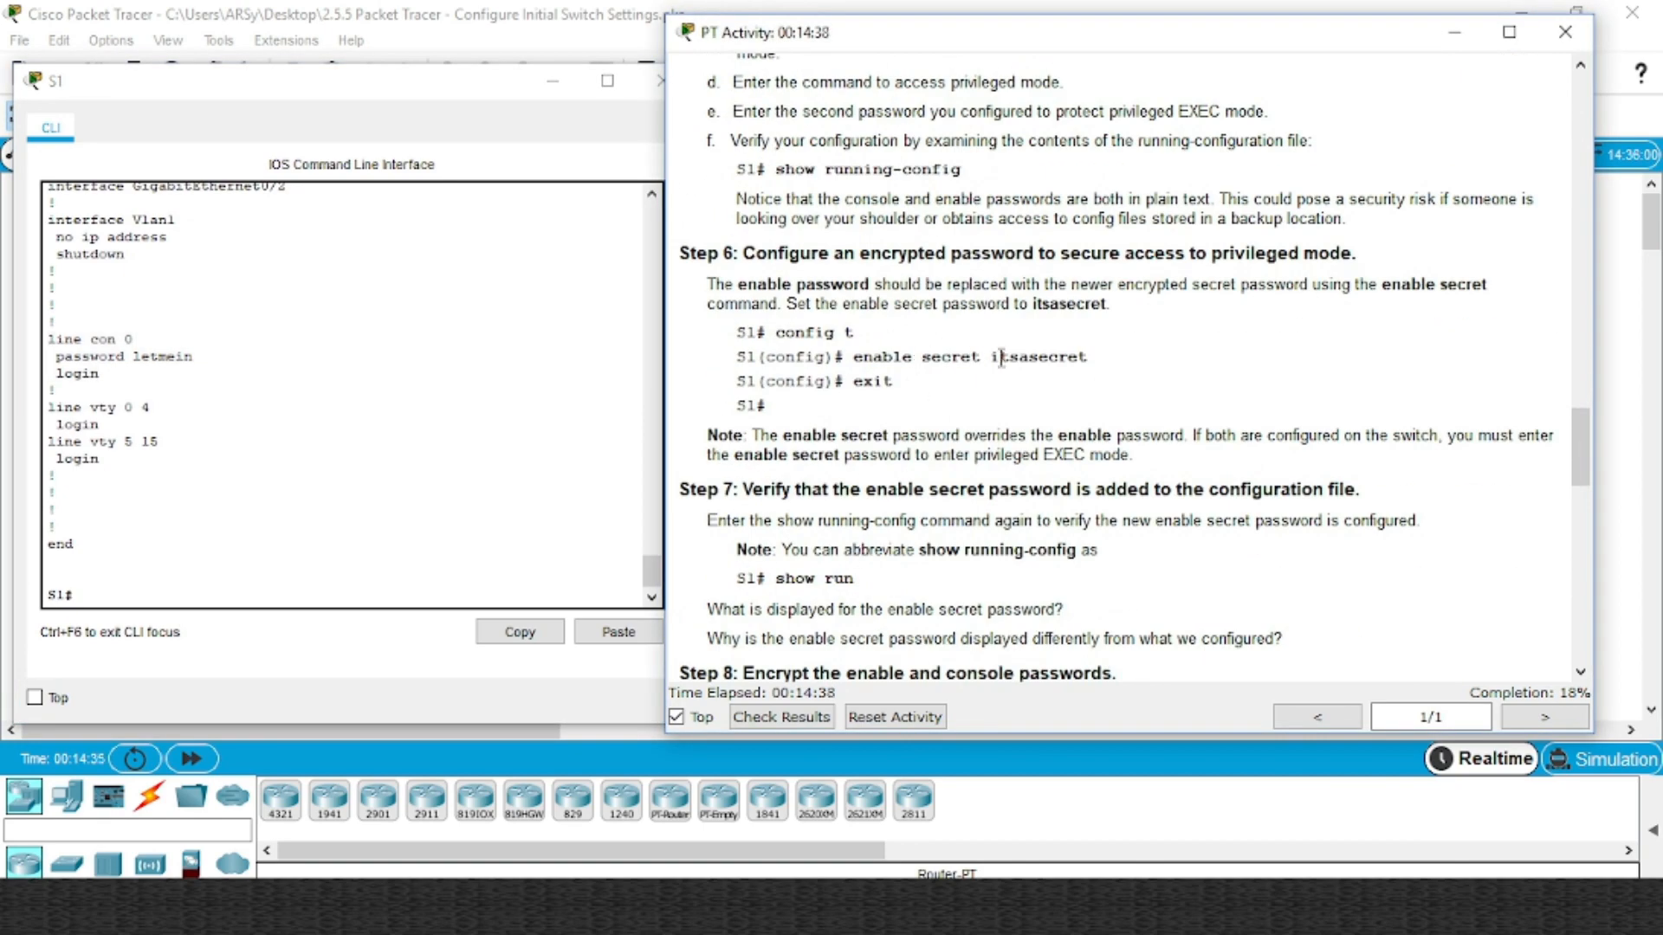
Log out of S1 and log back in using the console password
{"action": "scroll", "coordinate": [945, 349], "scroll_direction": "up", "scroll_amount": 2}
{"action": "scroll", "coordinate": [945, 349], "scroll_direction": "up", "scroll_amount": 1}
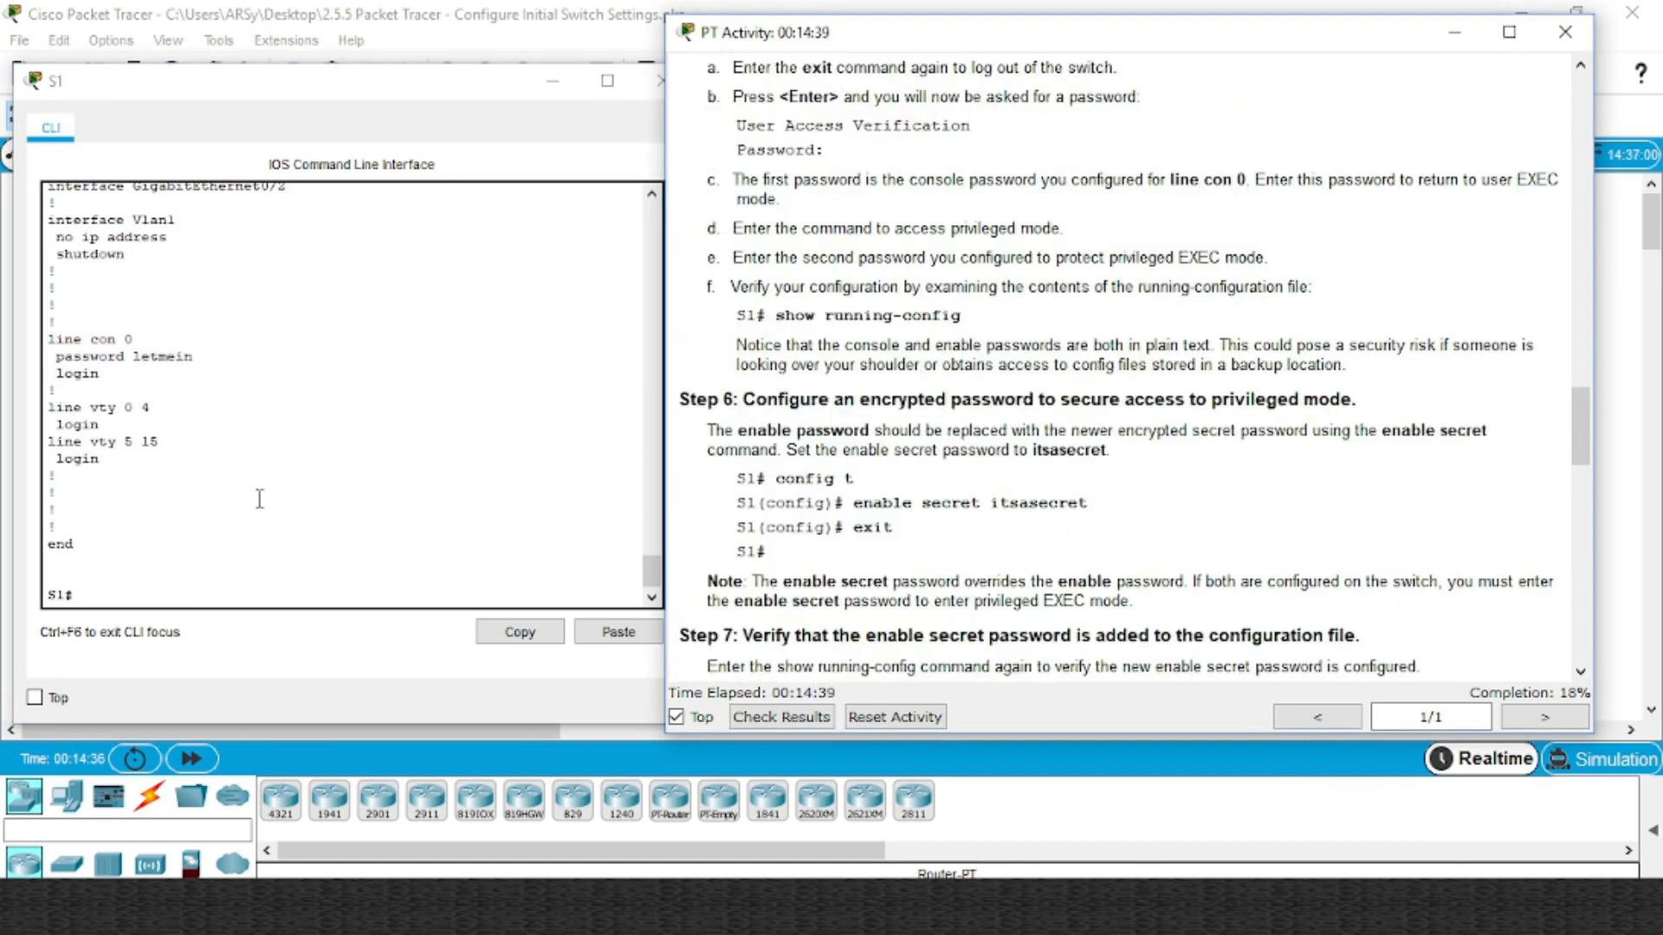
{"action": "left_click", "coordinate": [90, 594]}
{"action": "type", "text": "exi"}
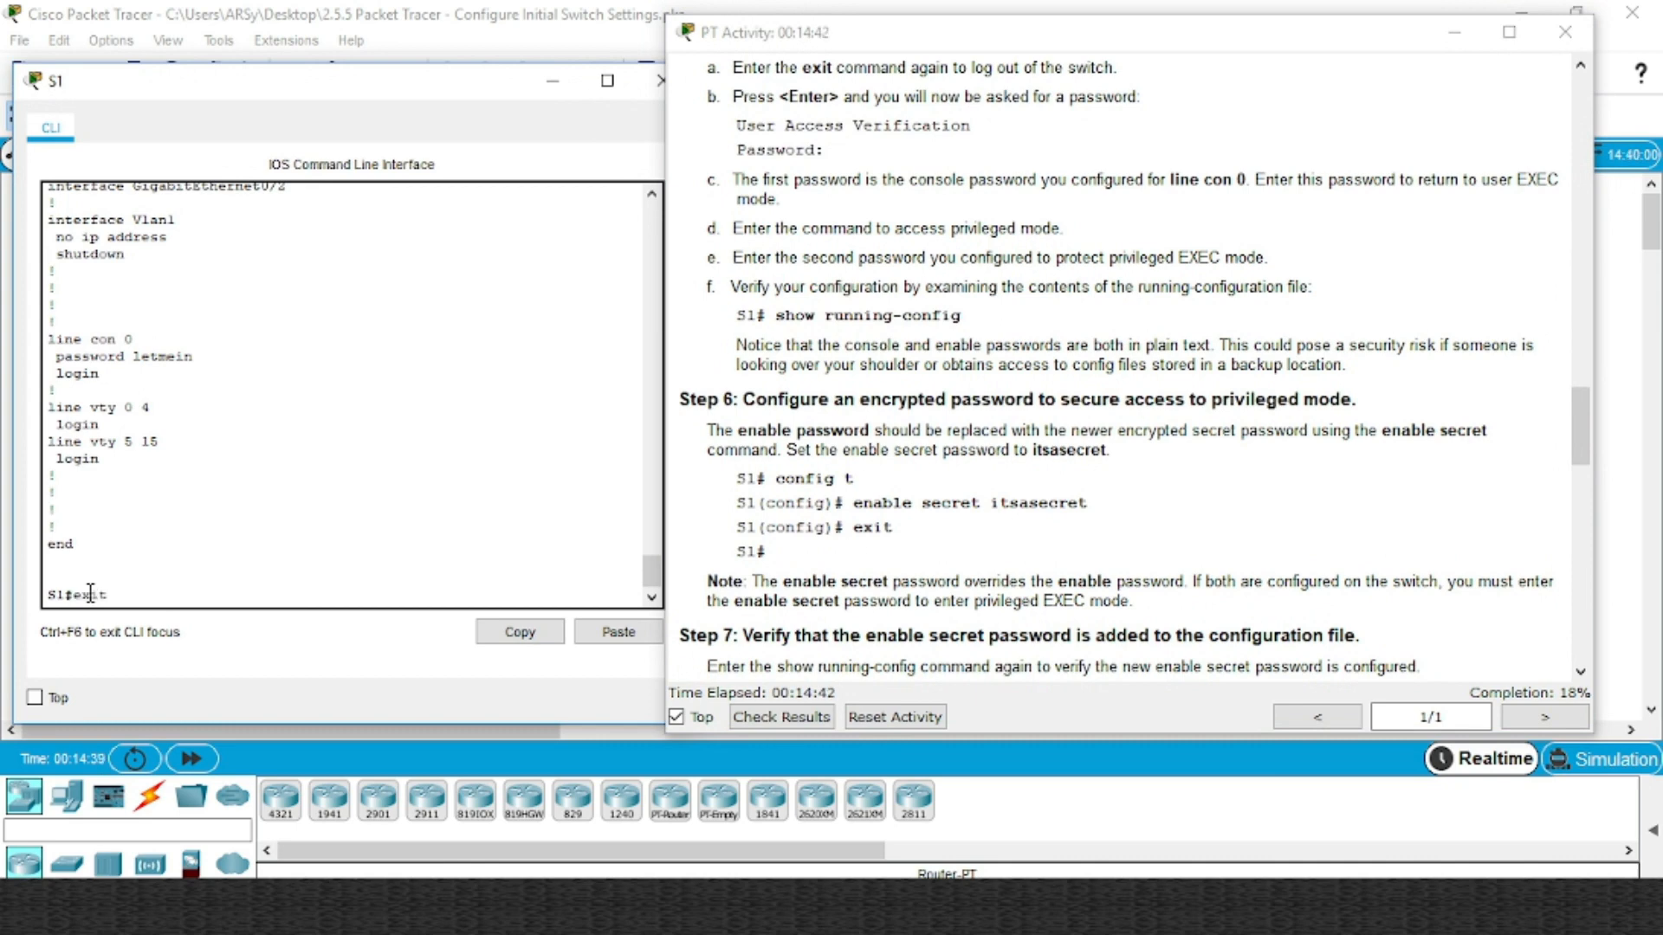
{"action": "type", "text": "t"}
{"action": "key", "text": "Return"}
{"action": "key", "text": "Return"}
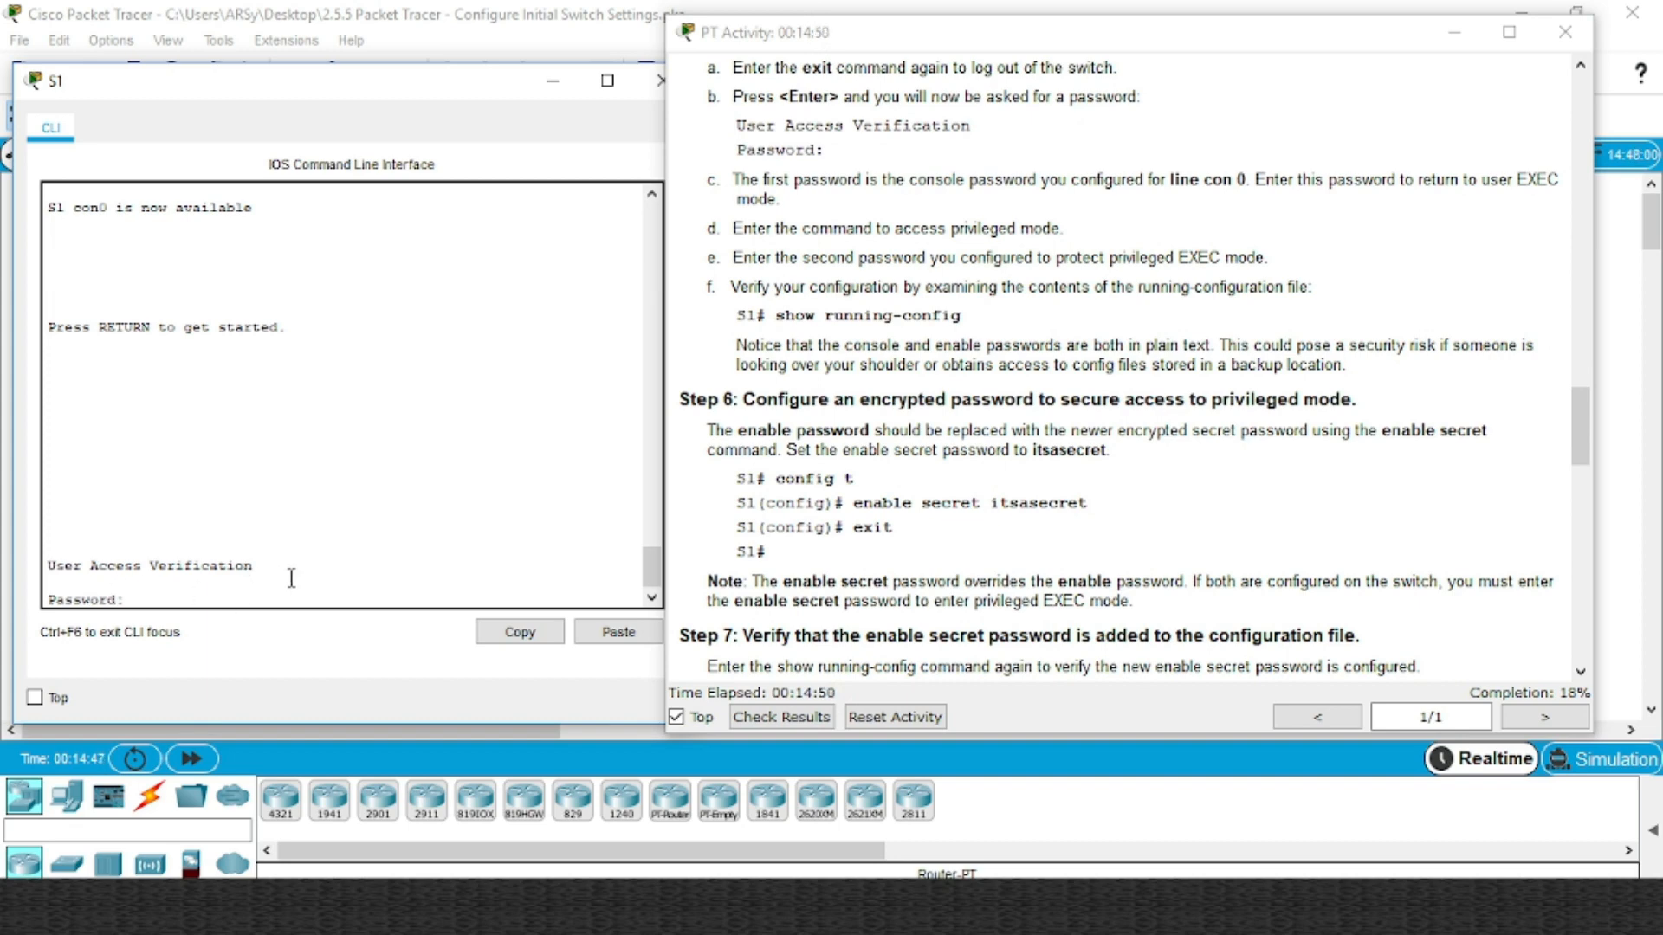
{"action": "key", "text": "Return"}
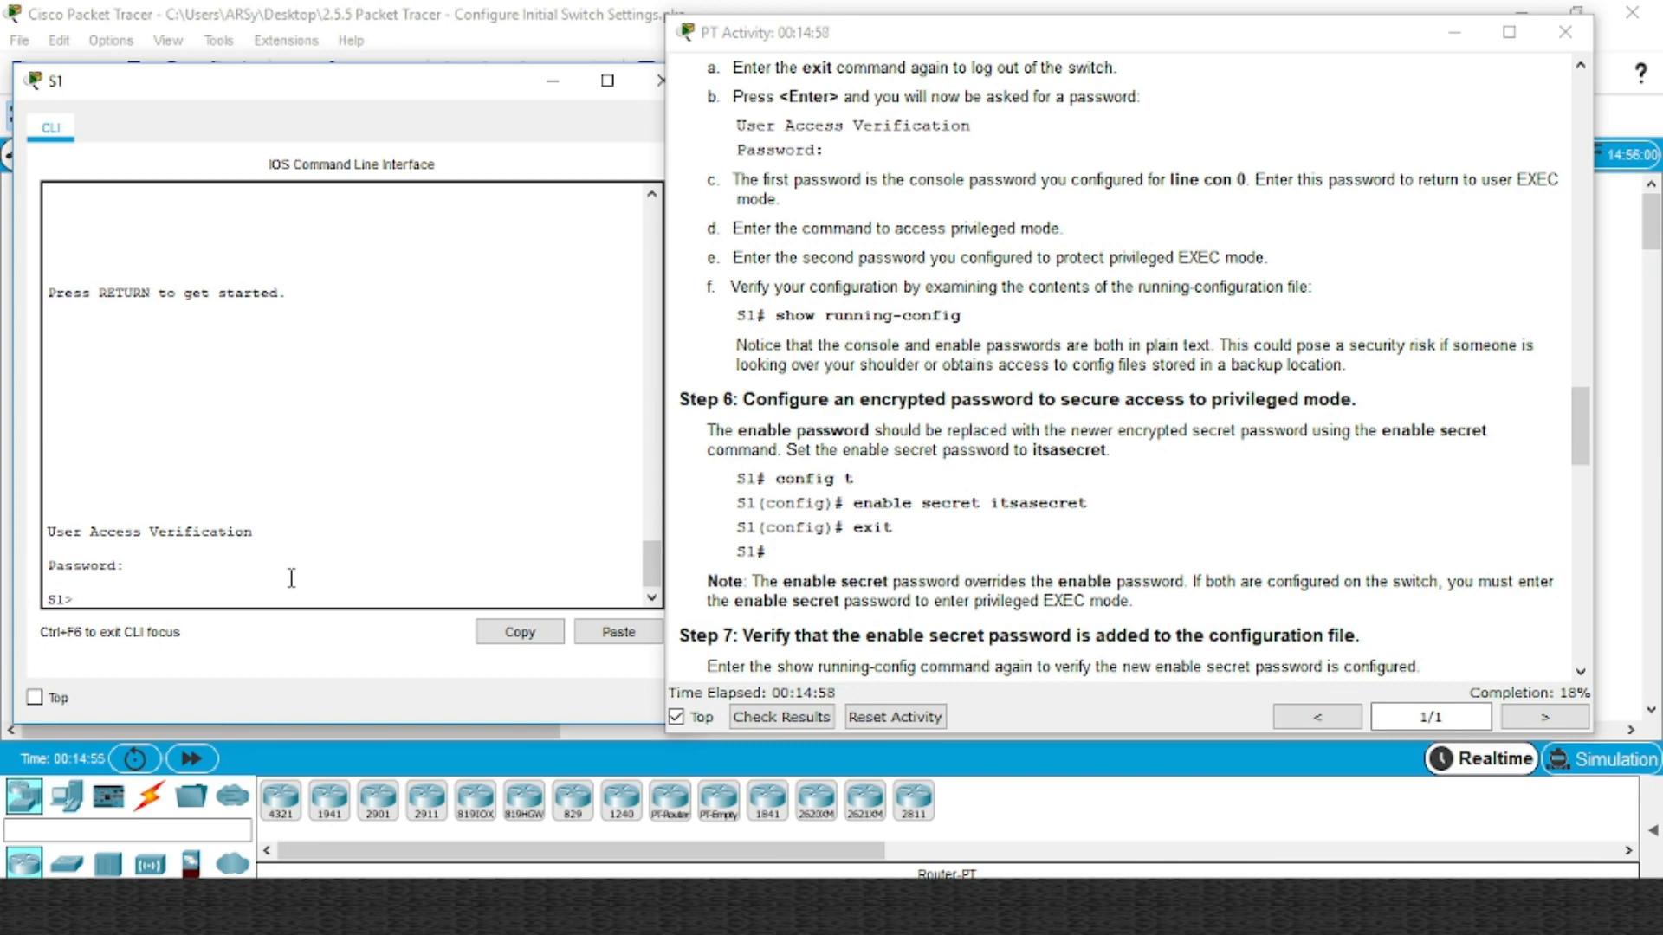
Enter privileged EXEC mode on S1 using the enable password
{"action": "type", "text": "ena"}
{"action": "key", "text": "Tab"}
{"action": "key", "text": "Return"}
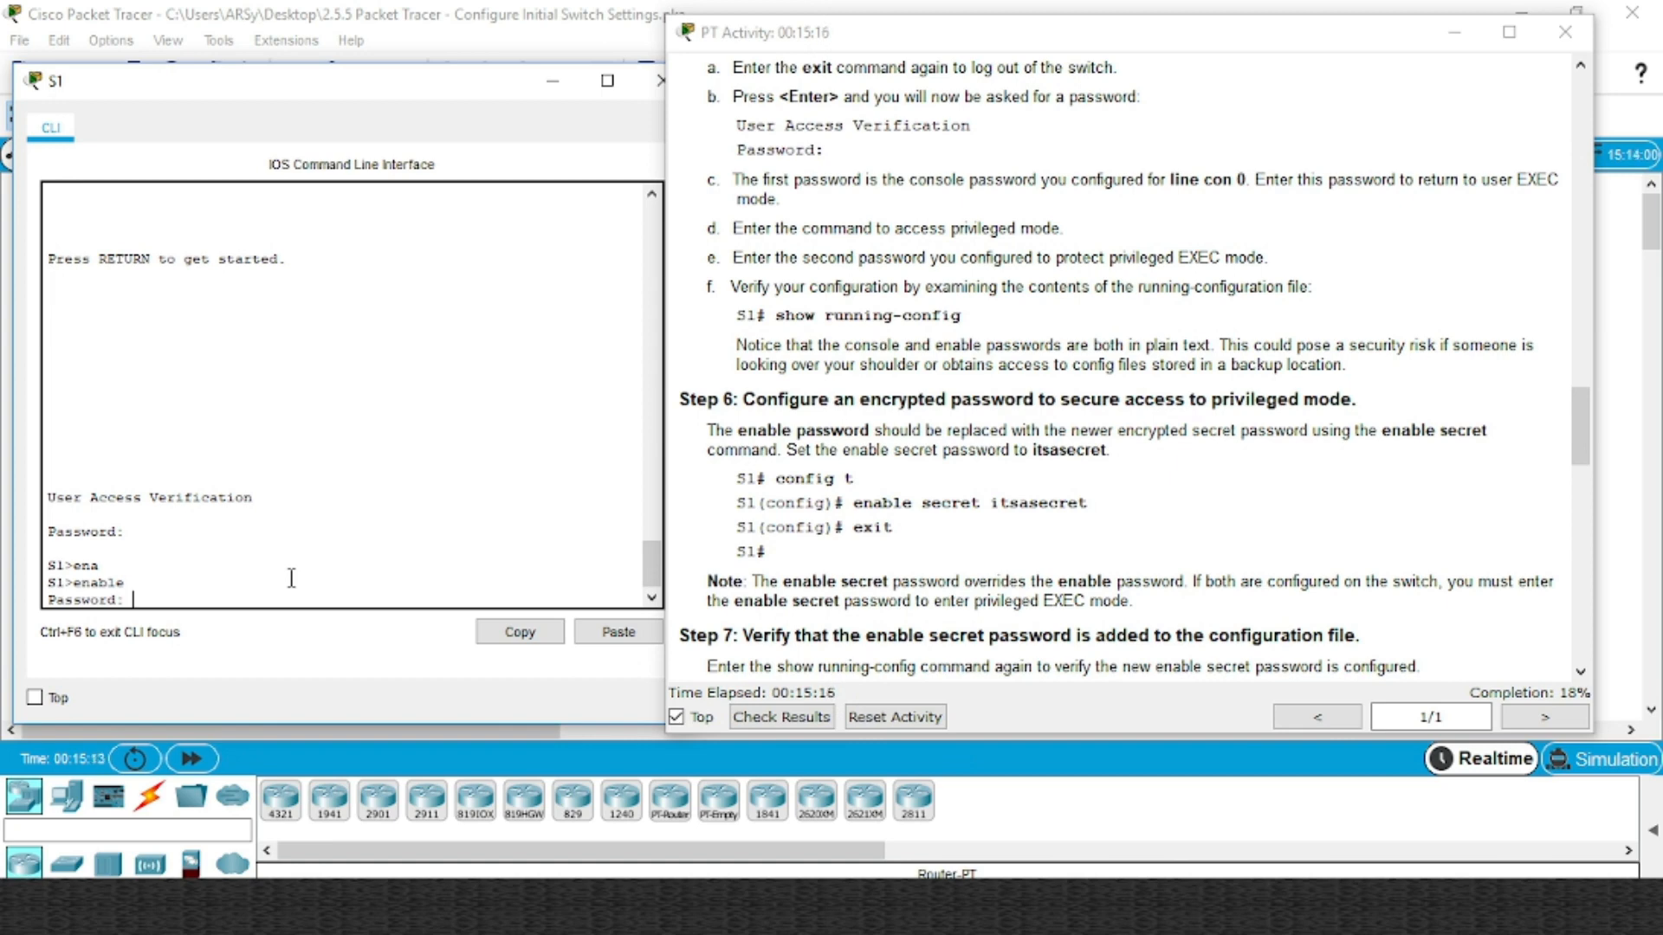
{"action": "key", "text": "Return"}
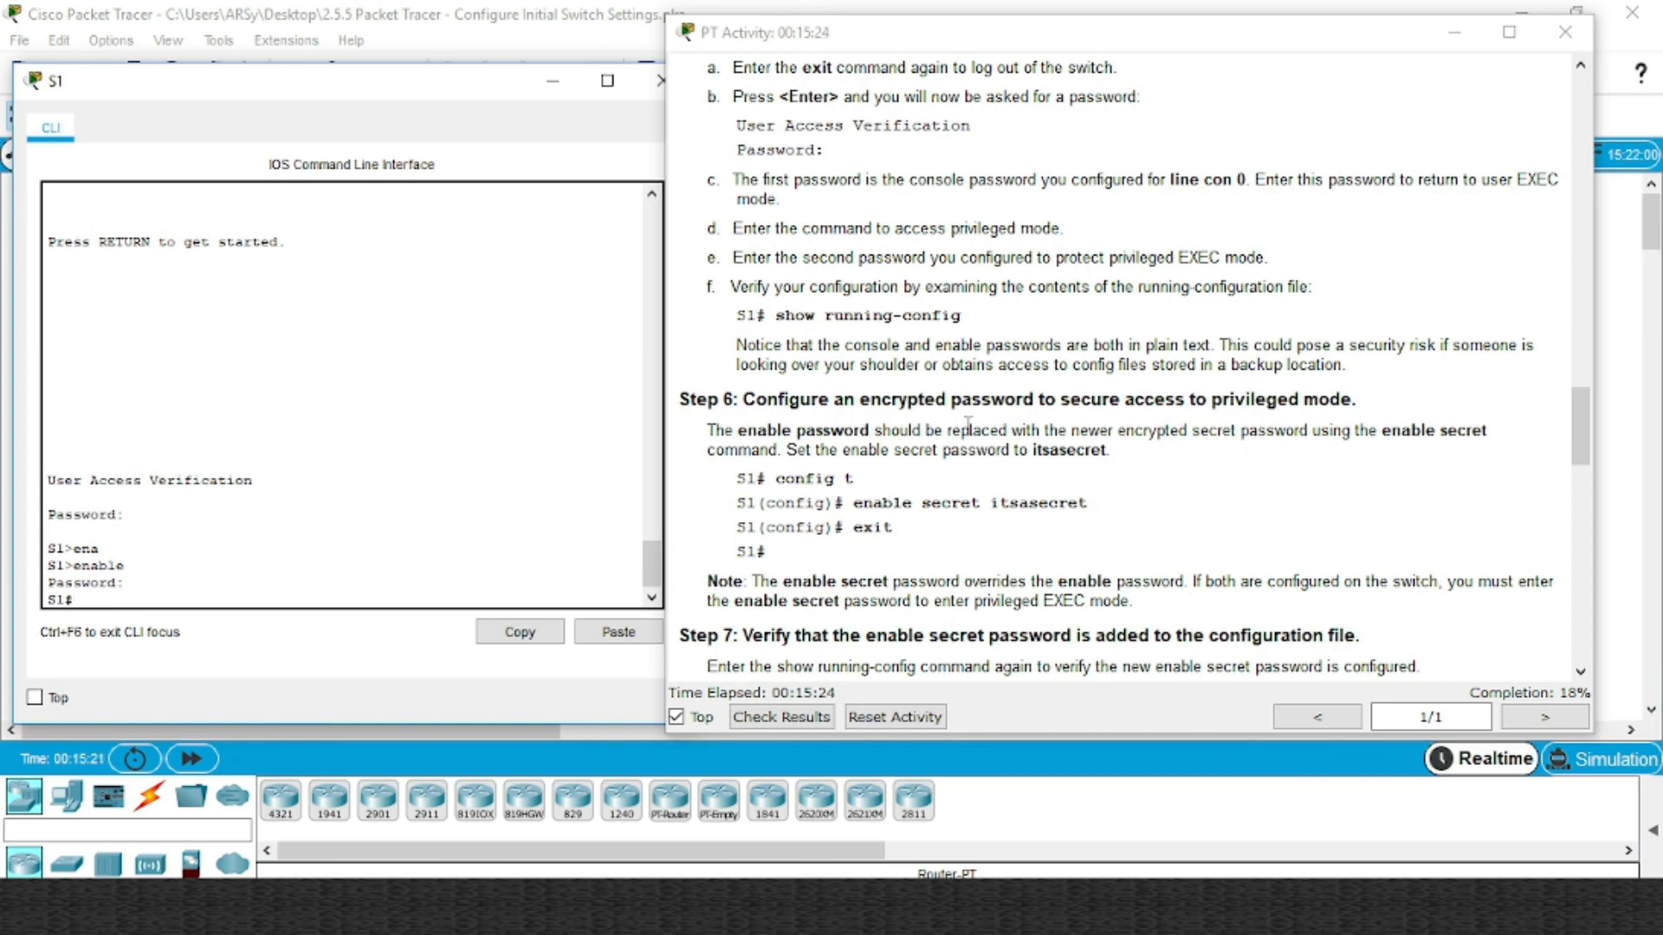
{"action": "scroll", "coordinate": [968, 424], "scroll_direction": "down", "scroll_amount": 1}
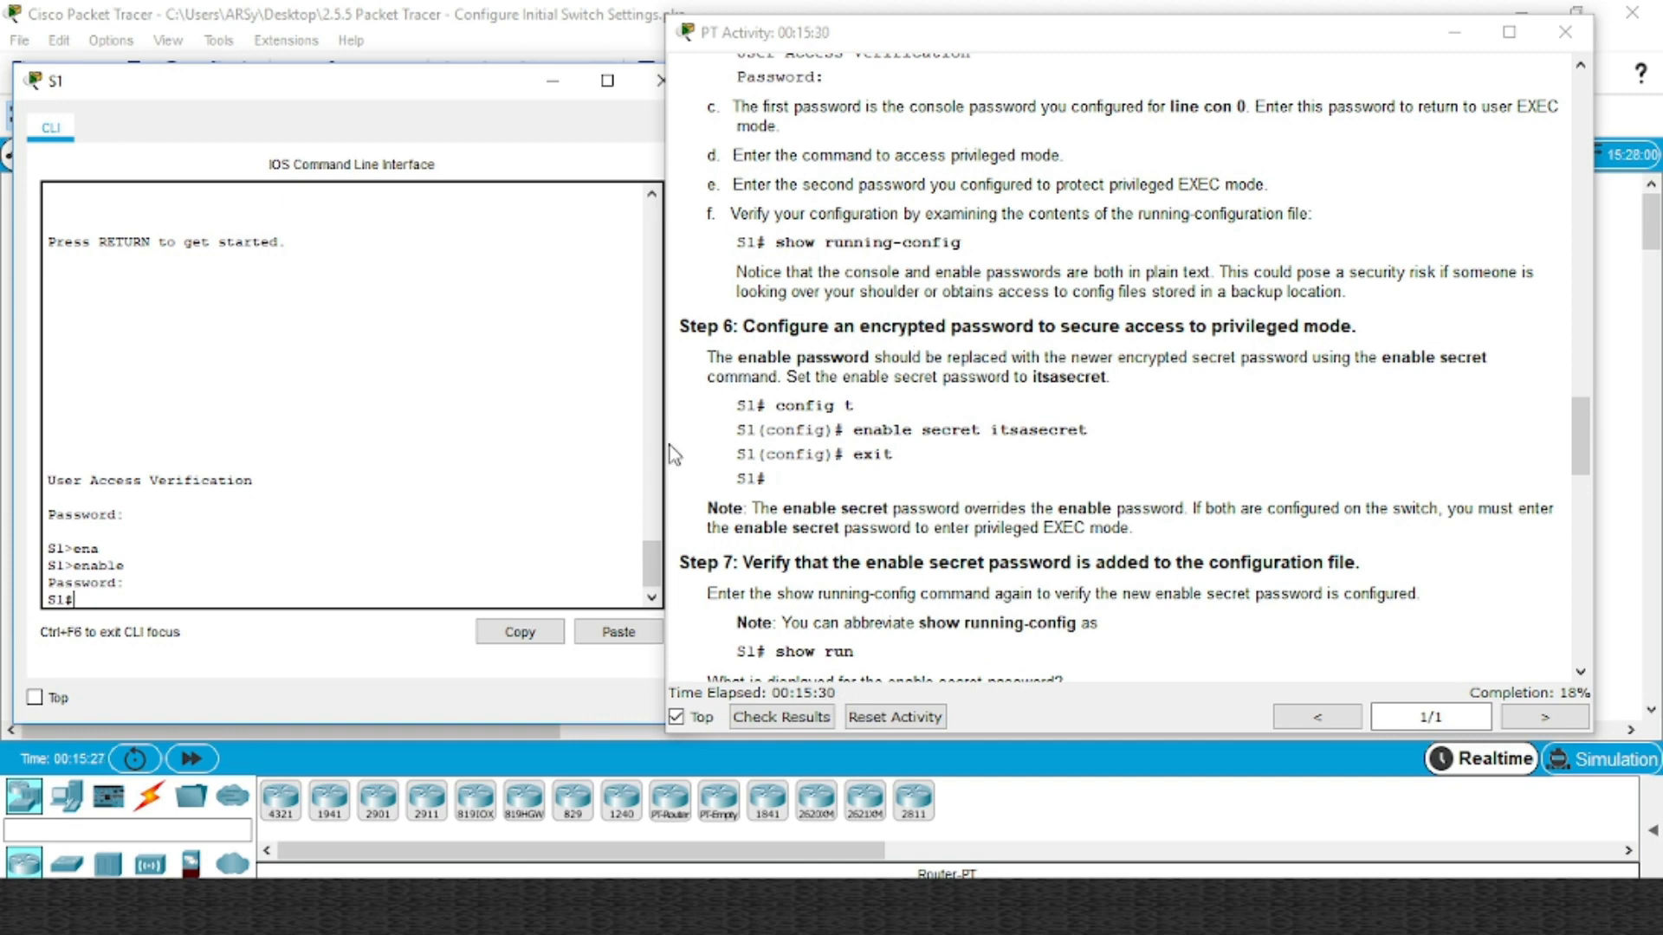
{"action": "scroll", "coordinate": [258, 528], "scroll_direction": "up", "scroll_amount": 10}
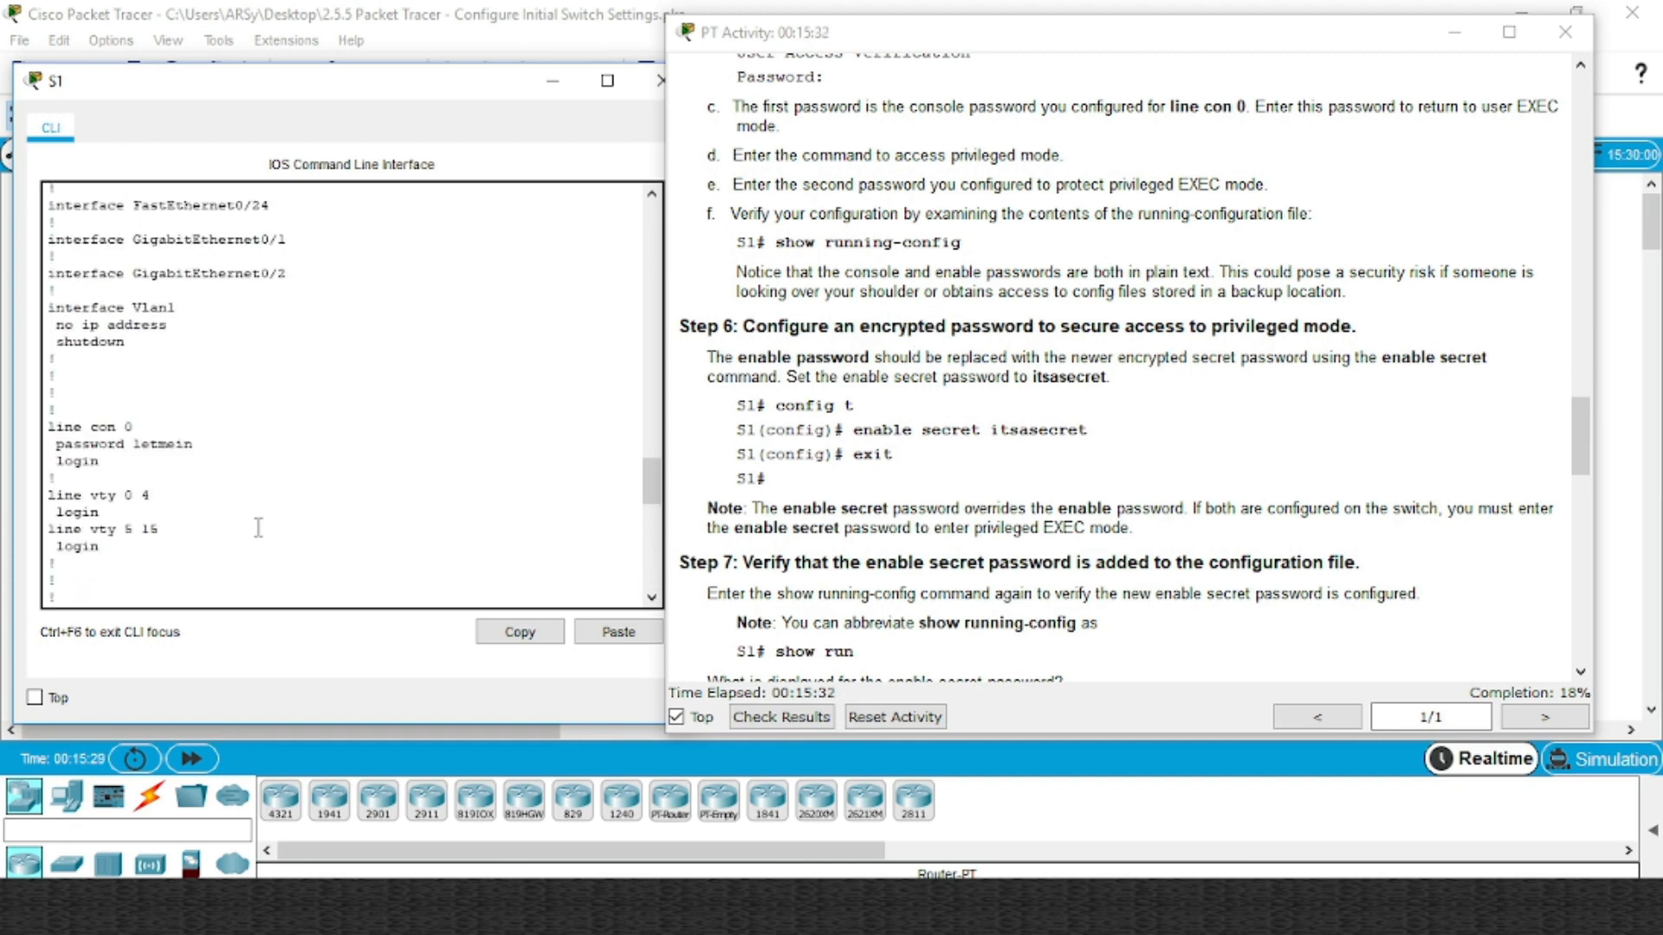
{"action": "scroll", "coordinate": [240, 457], "scroll_direction": "up", "scroll_amount": 10}
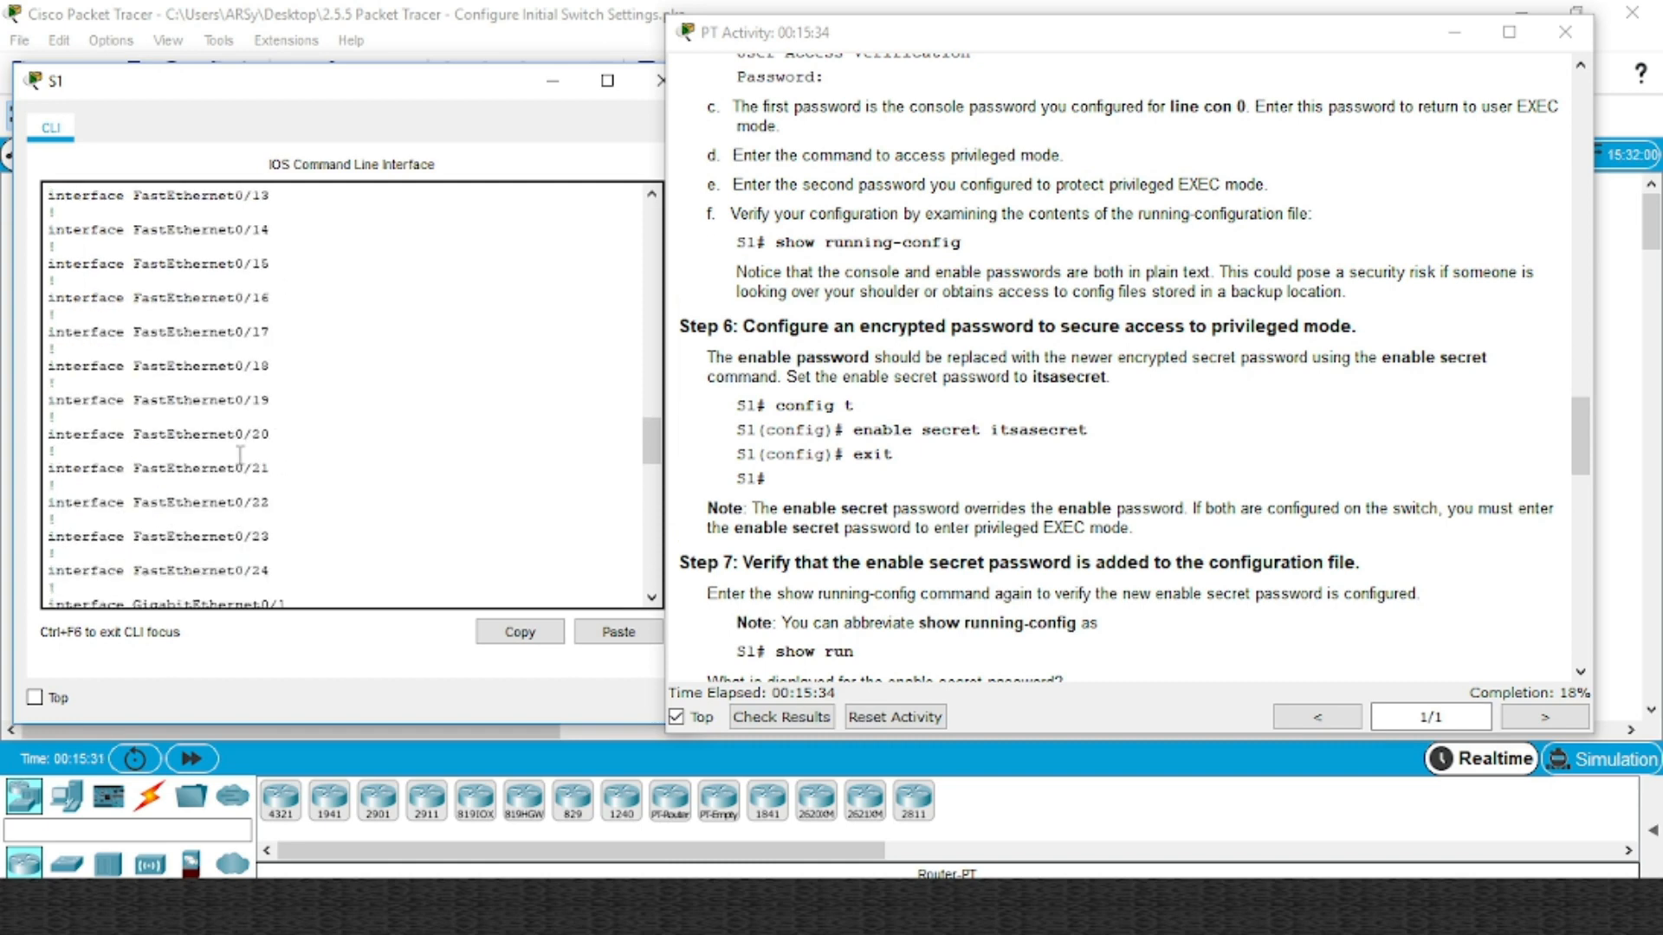
{"action": "scroll", "coordinate": [240, 457], "scroll_direction": "up", "scroll_amount": 10}
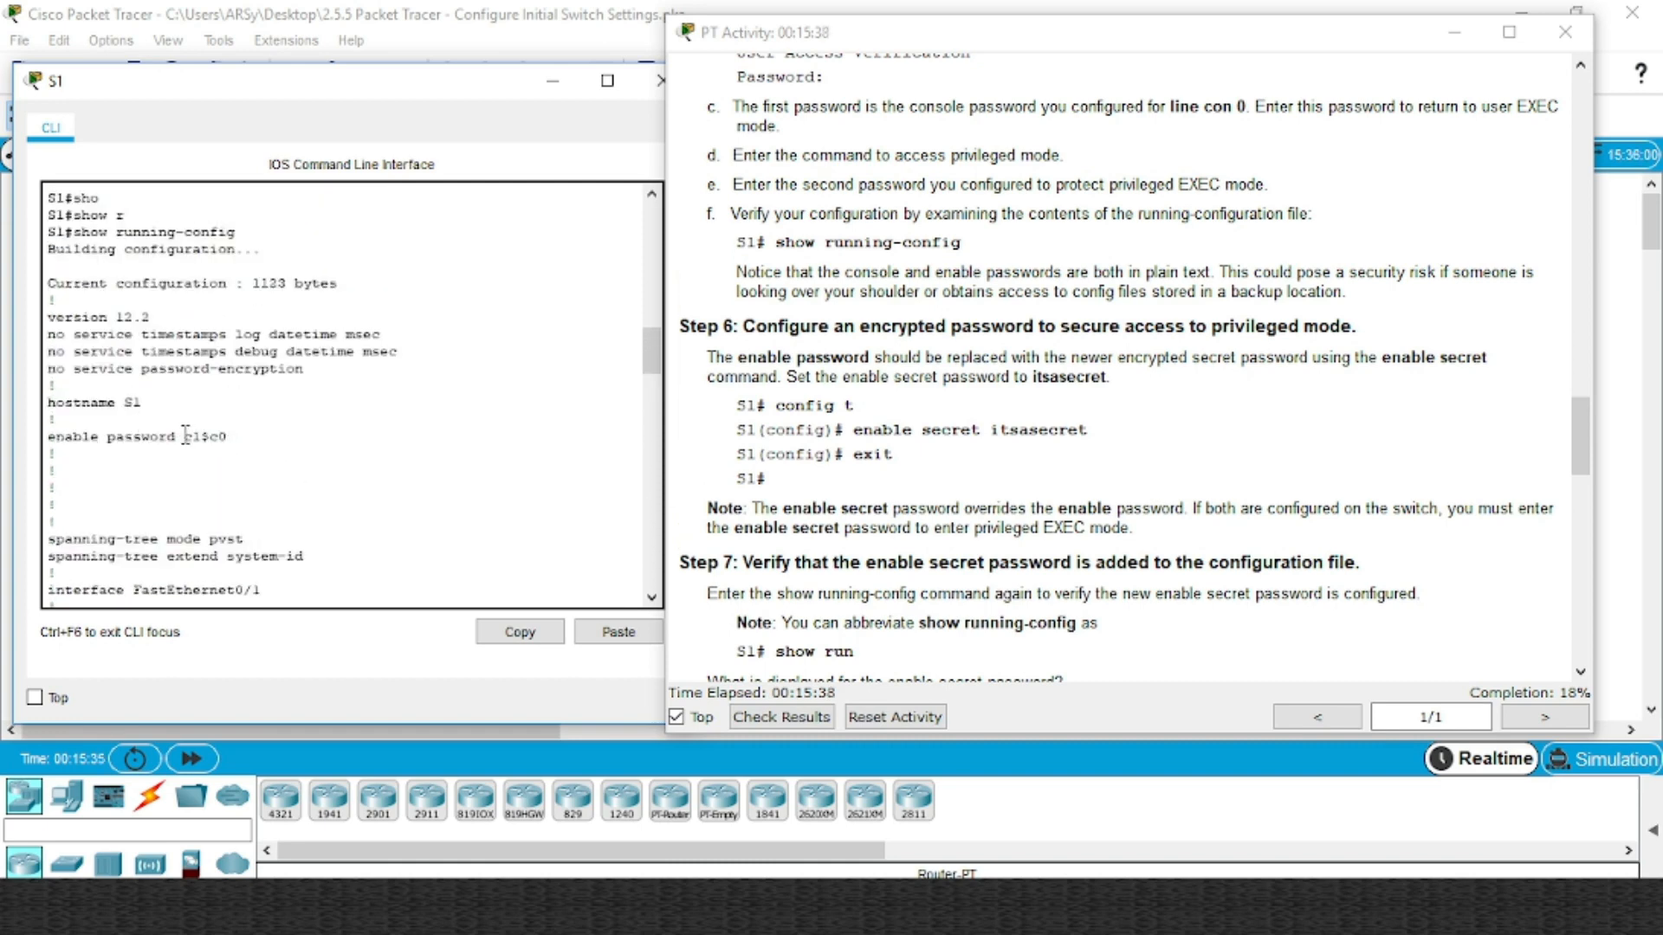
{"action": "left_click_drag", "start_coordinate": [185, 436], "coordinate": [230, 437]}
{"action": "left_click", "coordinate": [240, 437]}
{"action": "left_click_drag", "start_coordinate": [185, 436], "coordinate": [226, 432]}
{"action": "left_click", "coordinate": [239, 437]}
{"action": "scroll", "coordinate": [331, 450], "scroll_direction": "down", "scroll_amount": 8}
{"action": "scroll", "coordinate": [330, 449], "scroll_direction": "down", "scroll_amount": 20}
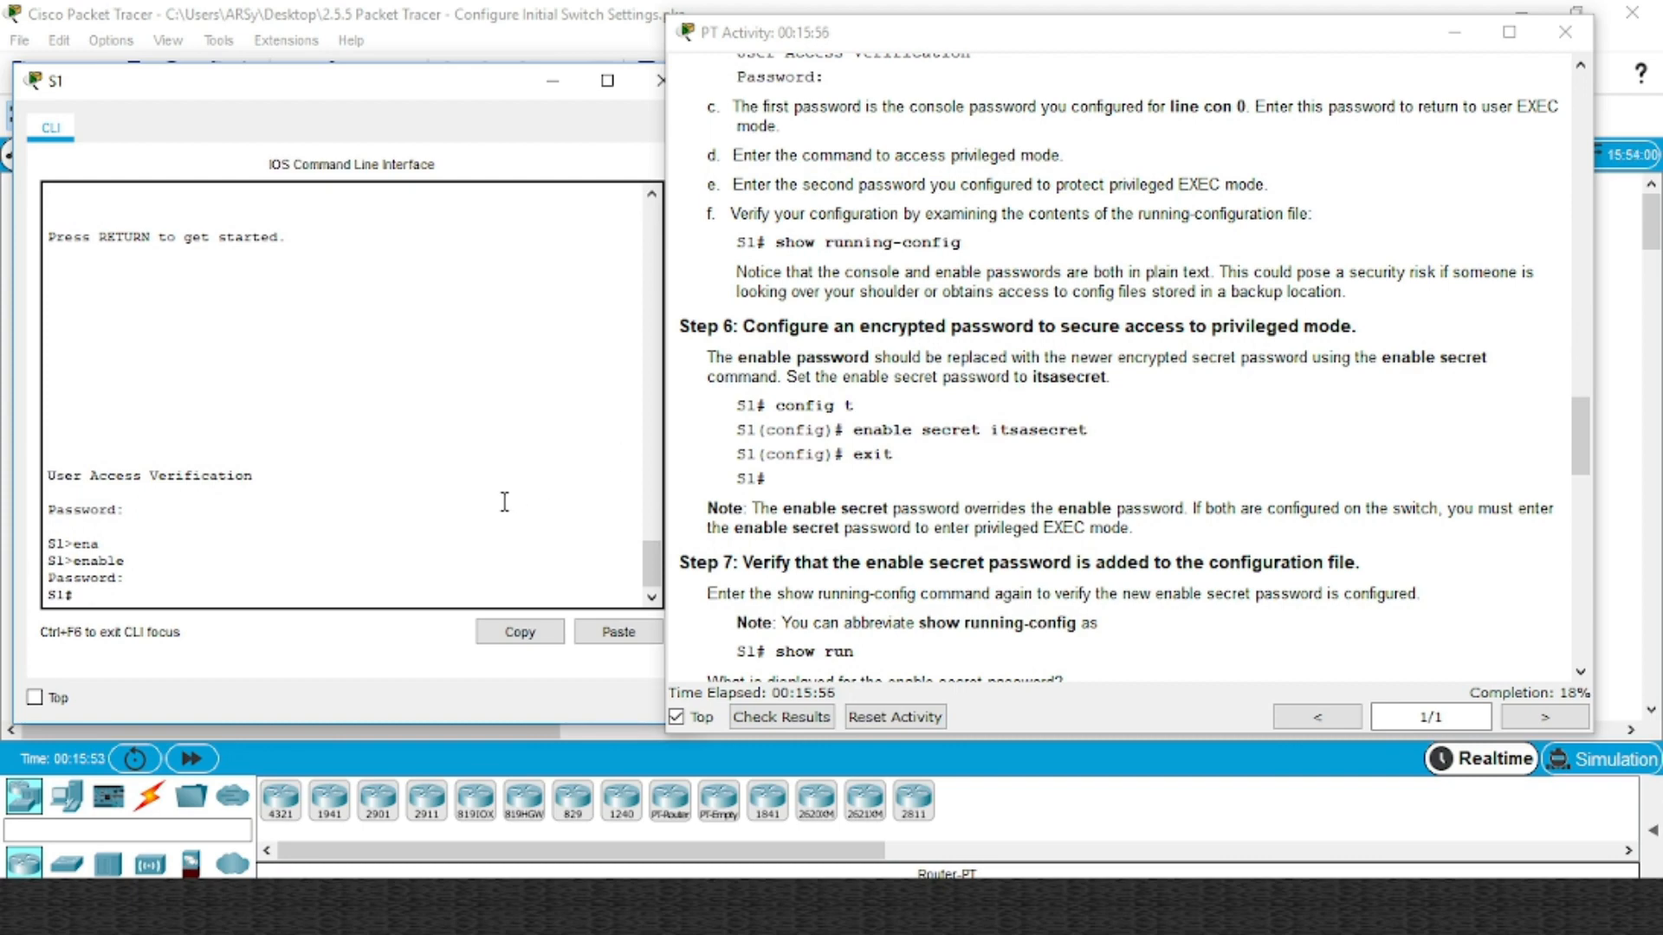
{"action": "scroll", "coordinate": [1138, 322], "scroll_direction": "up", "scroll_amount": 4}
{"action": "scroll", "coordinate": [1083, 321], "scroll_direction": "up", "scroll_amount": 2}
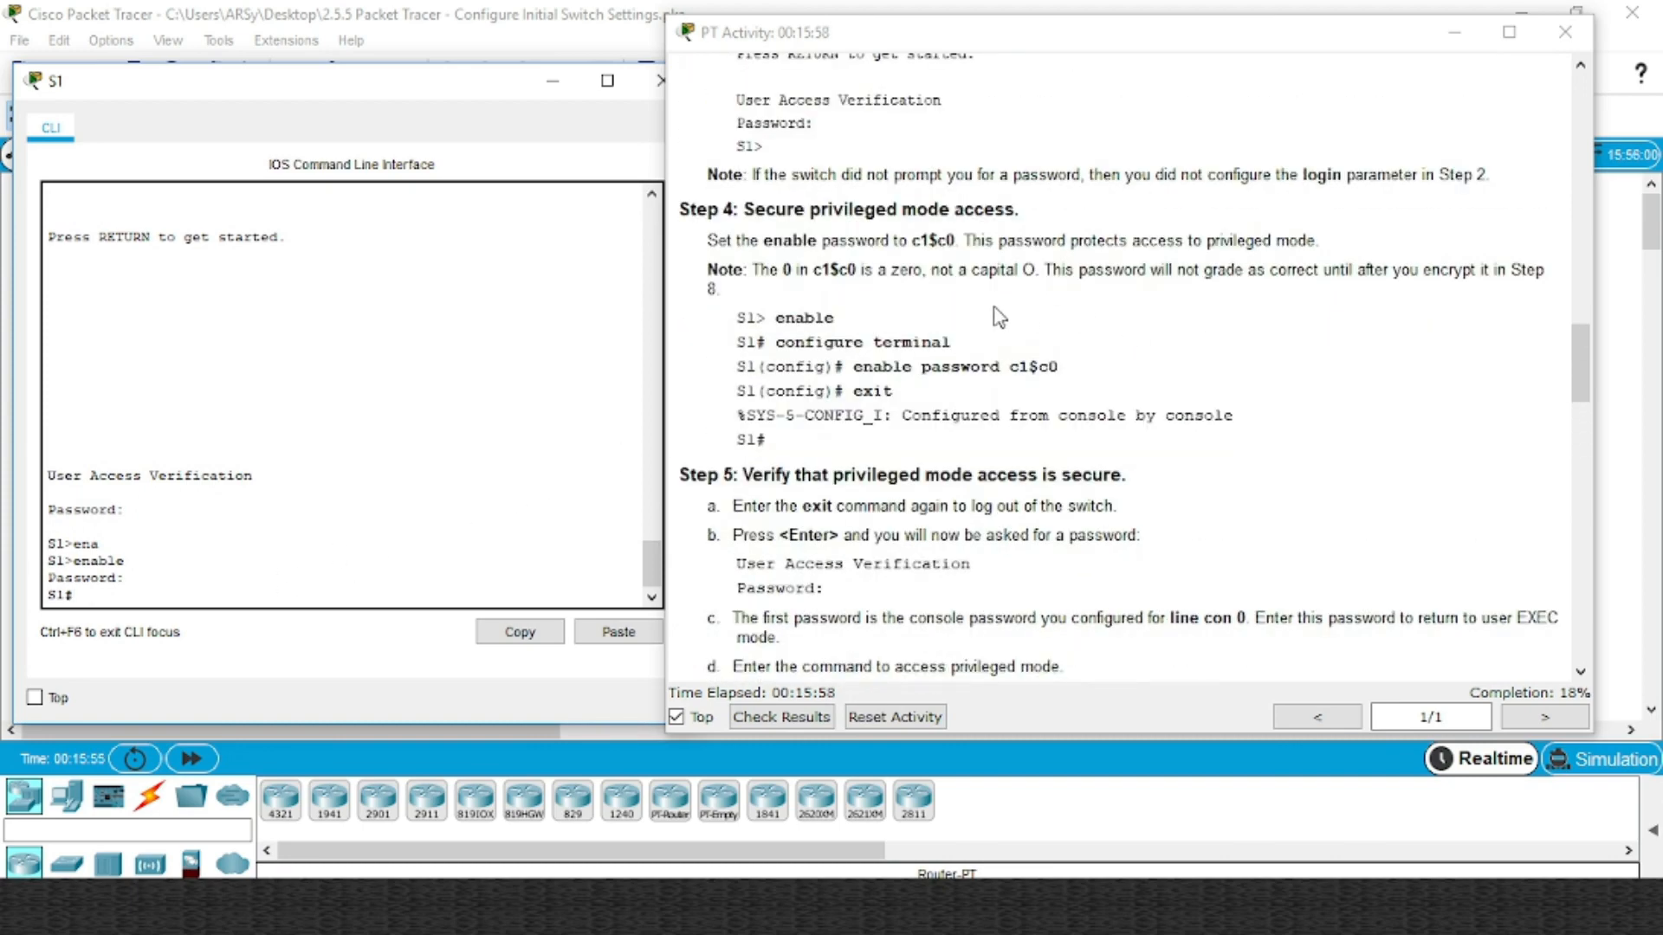
{"action": "left_click_drag", "start_coordinate": [921, 368], "coordinate": [970, 377]}
{"action": "scroll", "coordinate": [970, 379], "scroll_direction": "down", "scroll_amount": 6}
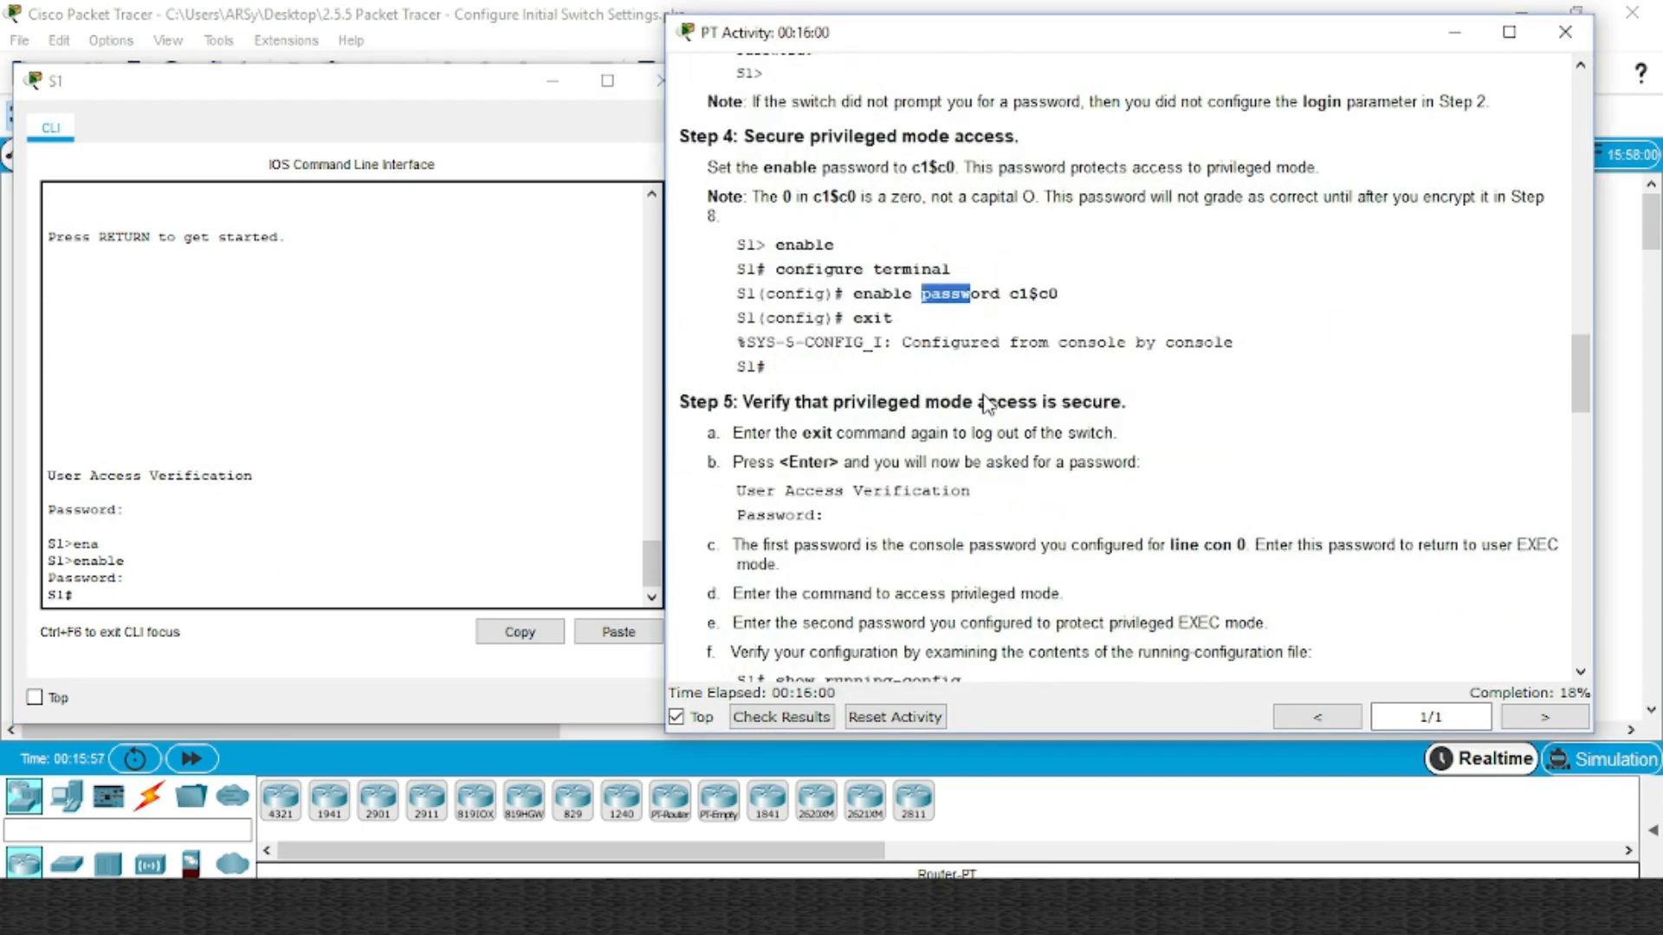
{"action": "left_click_drag", "start_coordinate": [931, 440], "coordinate": [953, 438]}
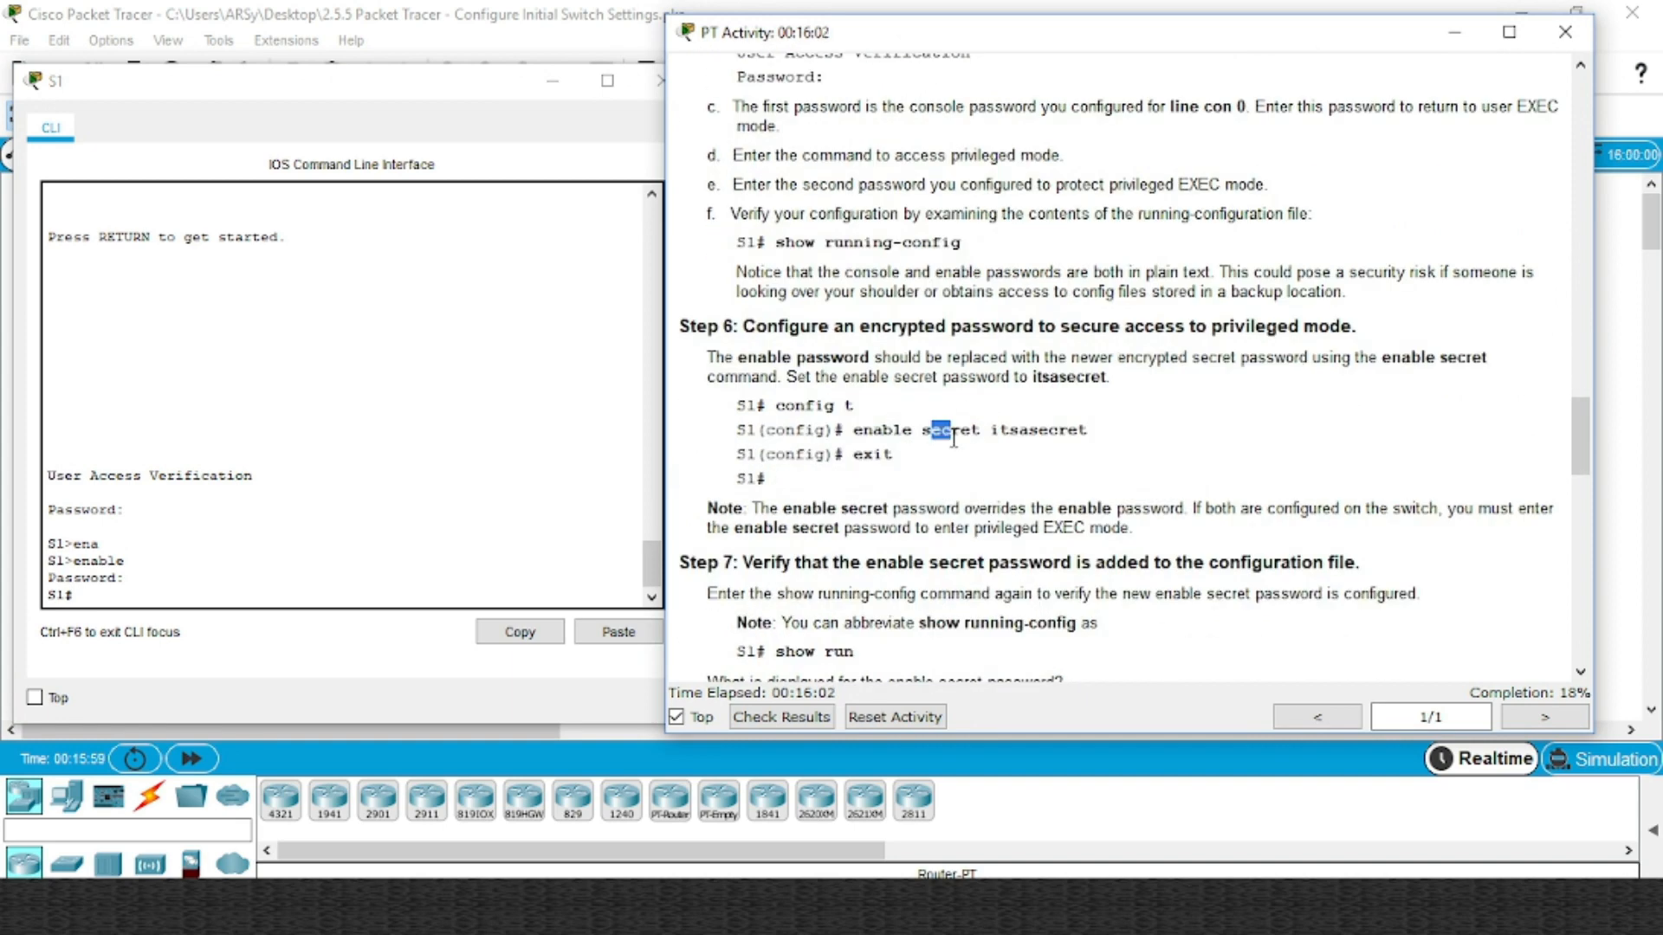
{"action": "left_click", "coordinate": [283, 592]}
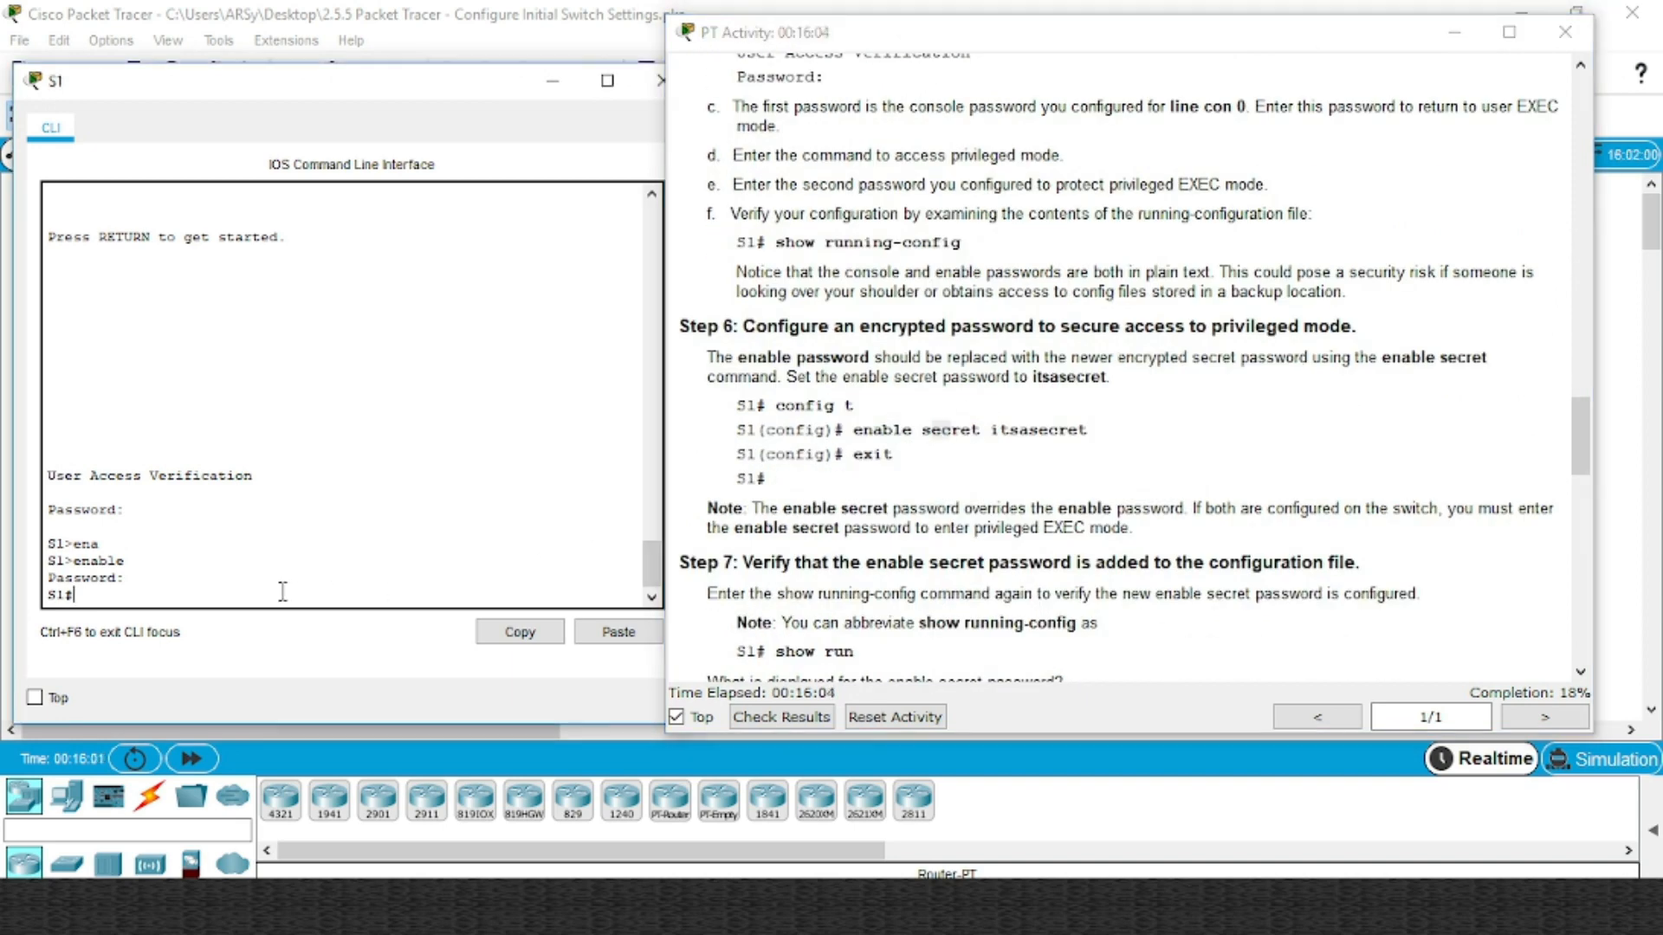
In global configuration, set the enable secret to the Step 6 password pasted from the instructions
{"action": "type", "text": "conf t"}
{"action": "key", "text": "Return"}
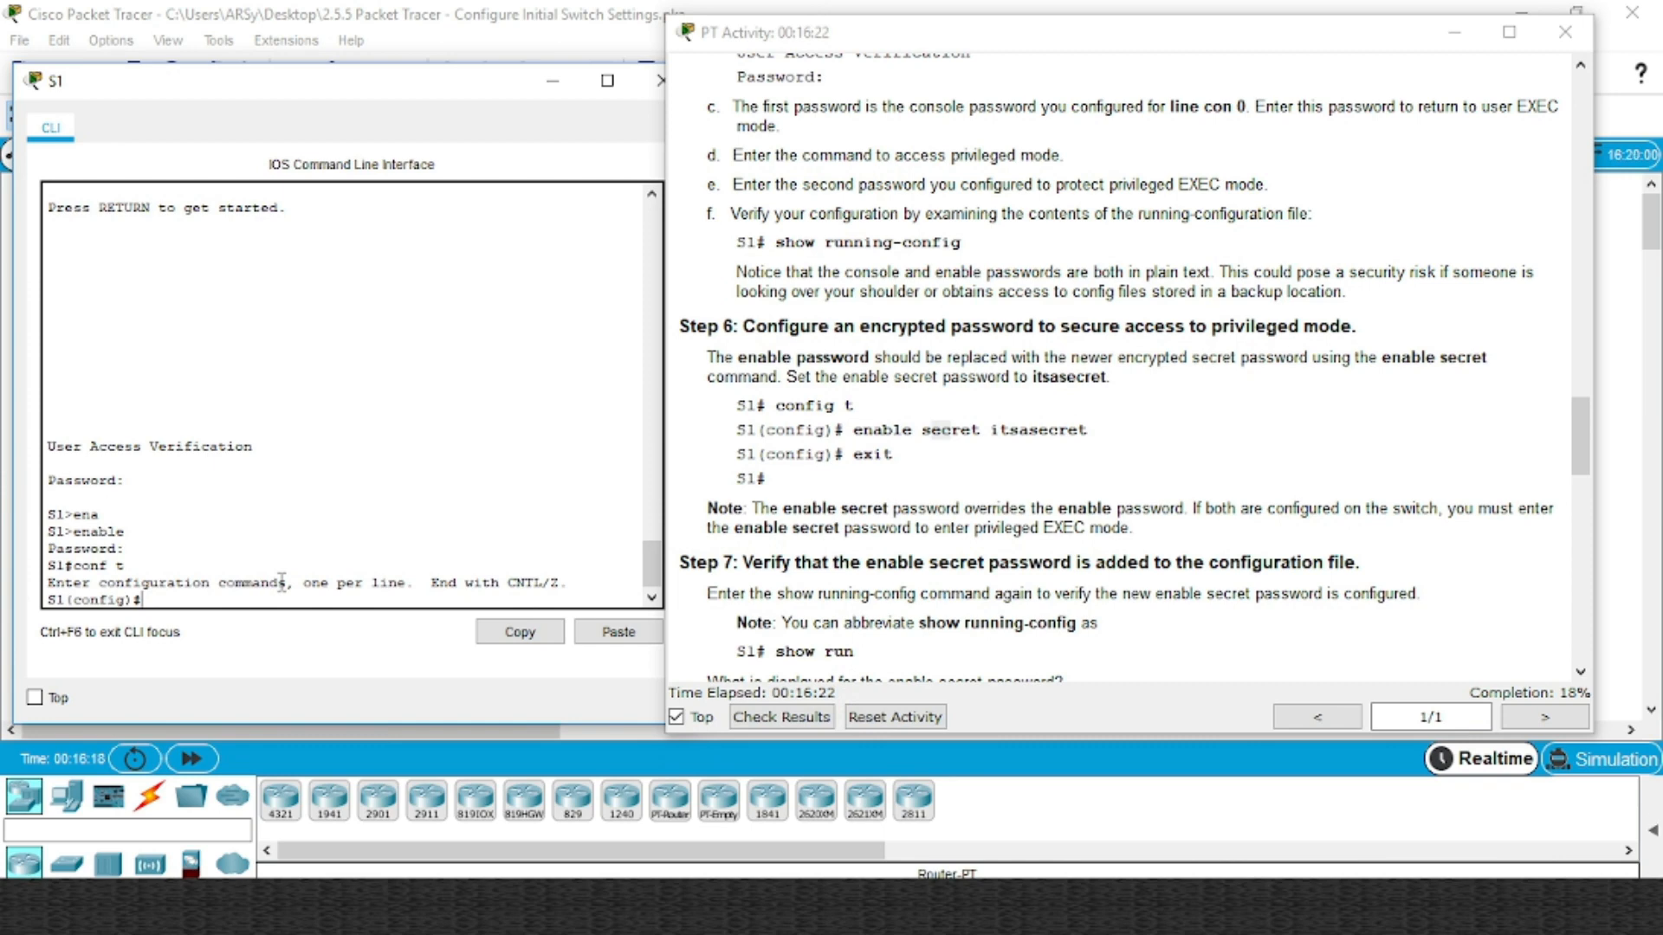
{"action": "type", "text": "na"}
{"action": "key", "text": "Tab"}
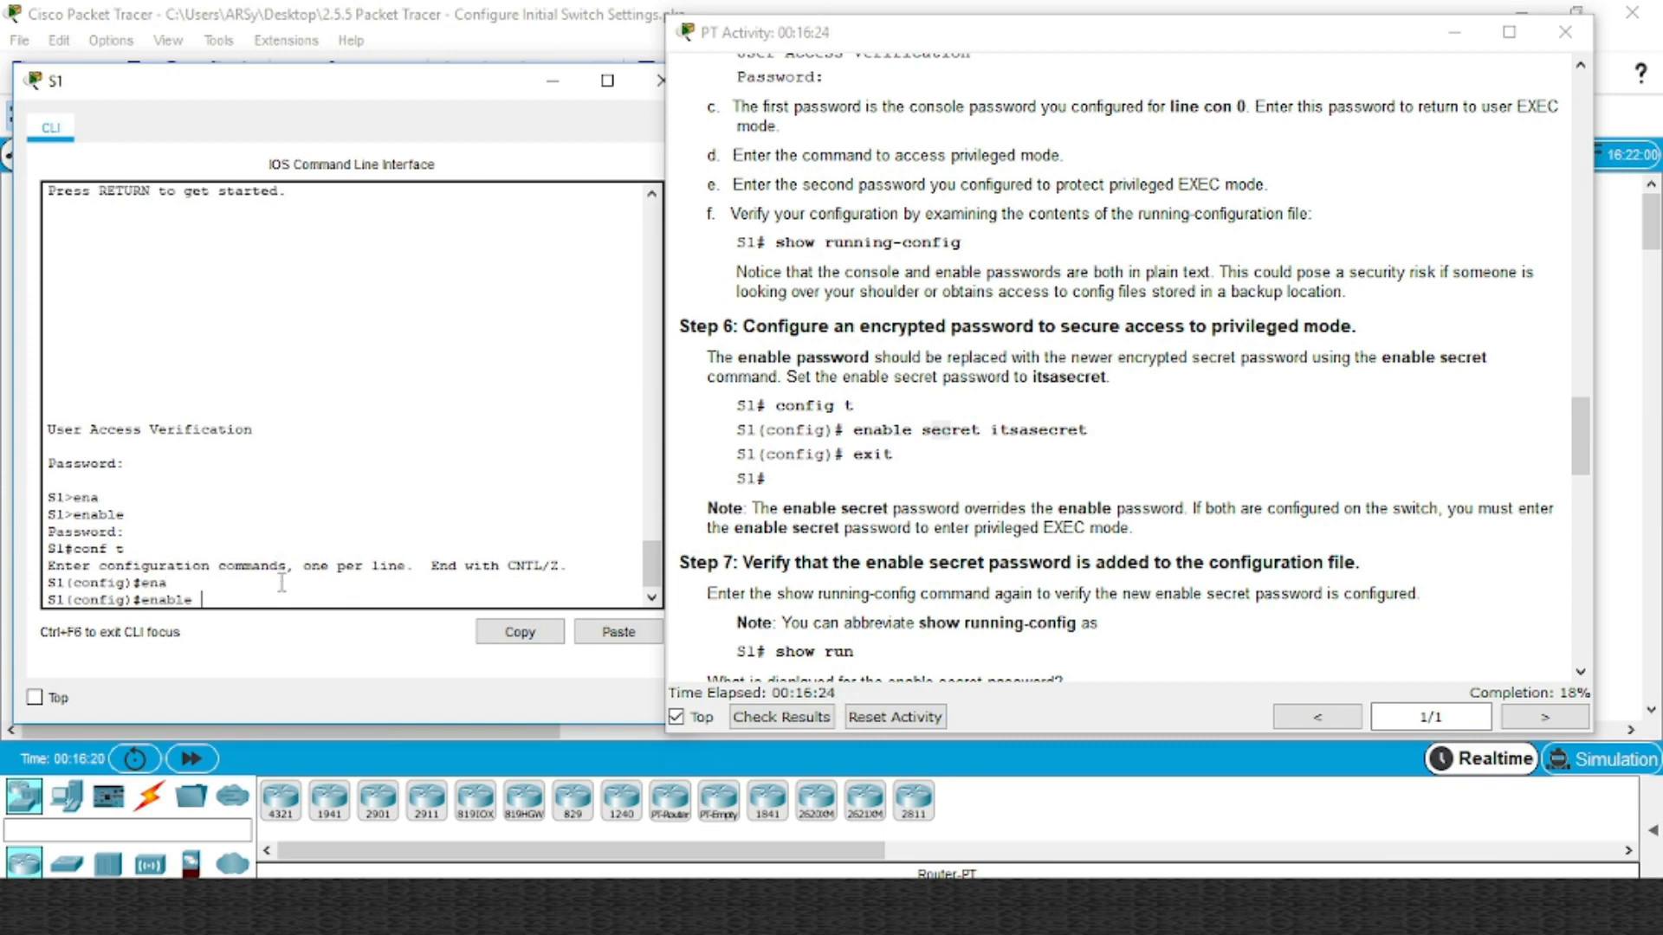
{"action": "type", "text": "se"}
{"action": "key", "text": "Tab"}
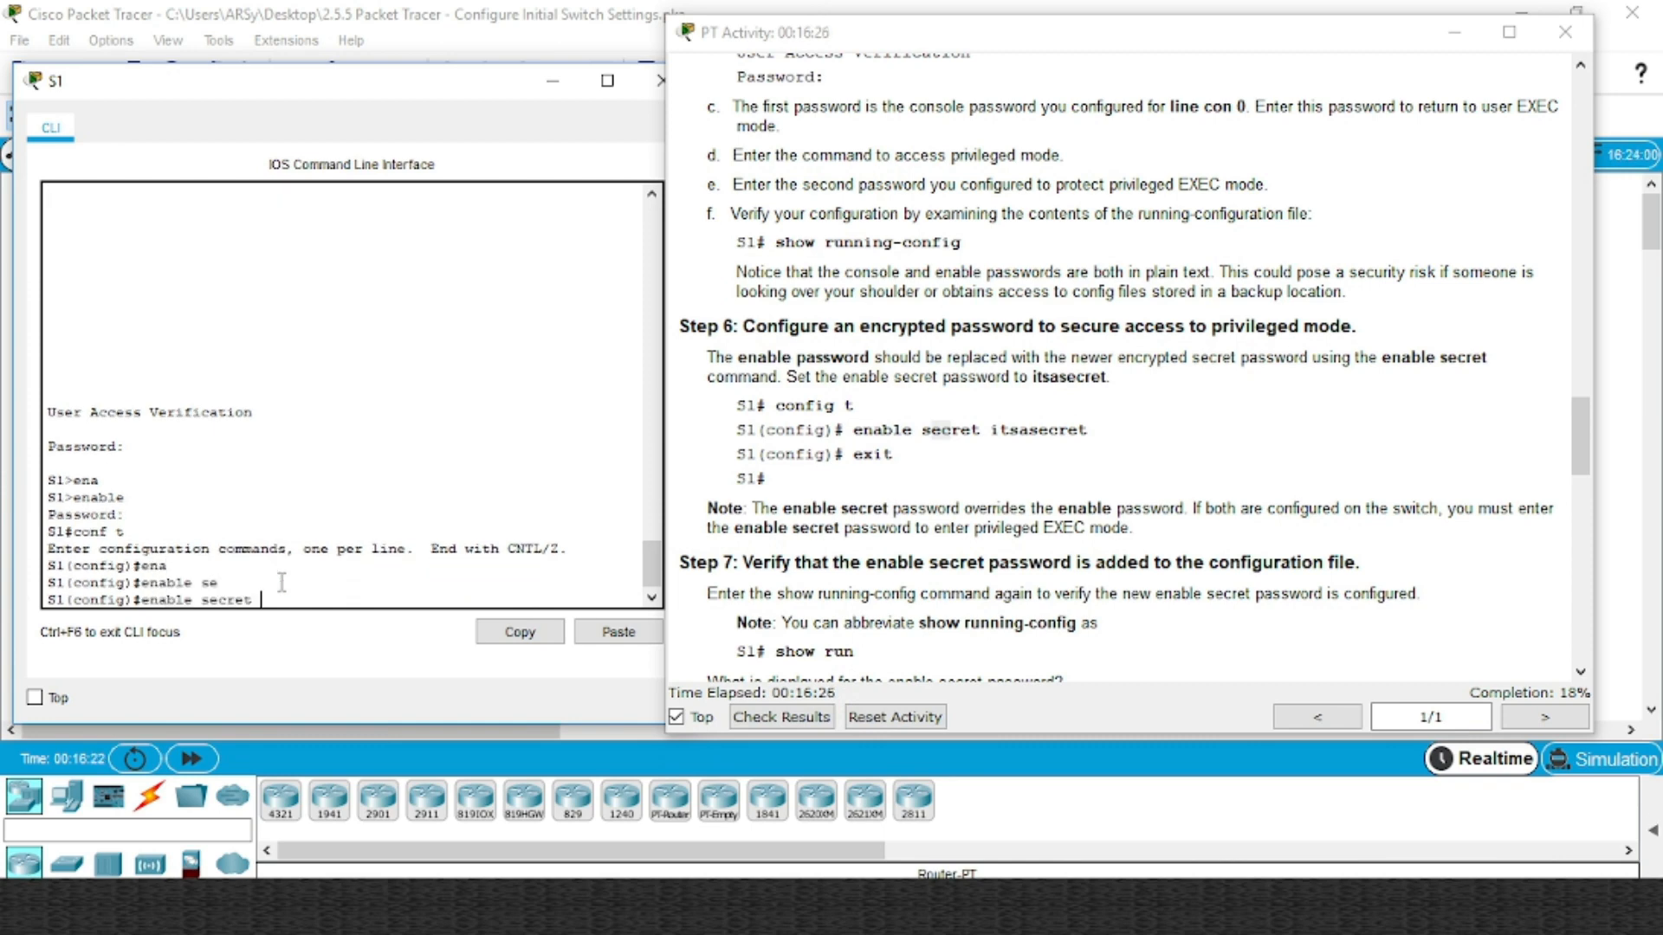
{"action": "left_click", "coordinate": [1070, 431]}
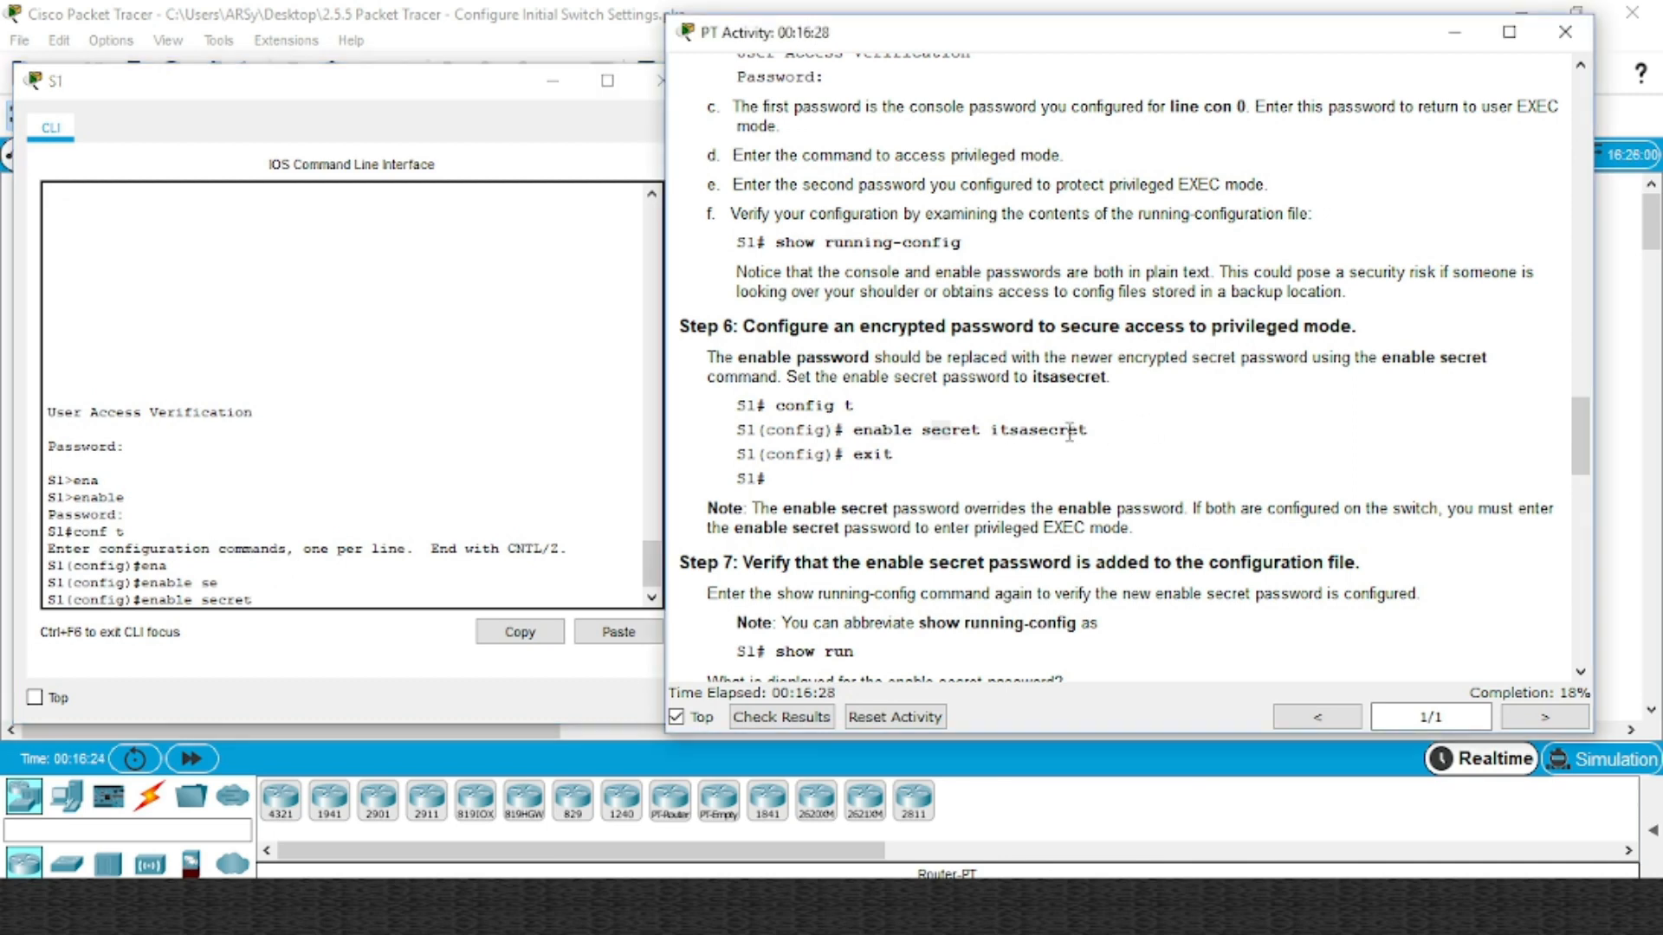
{"action": "double_click", "coordinate": [1070, 430]}
{"action": "key", "text": "ctrl+c"}
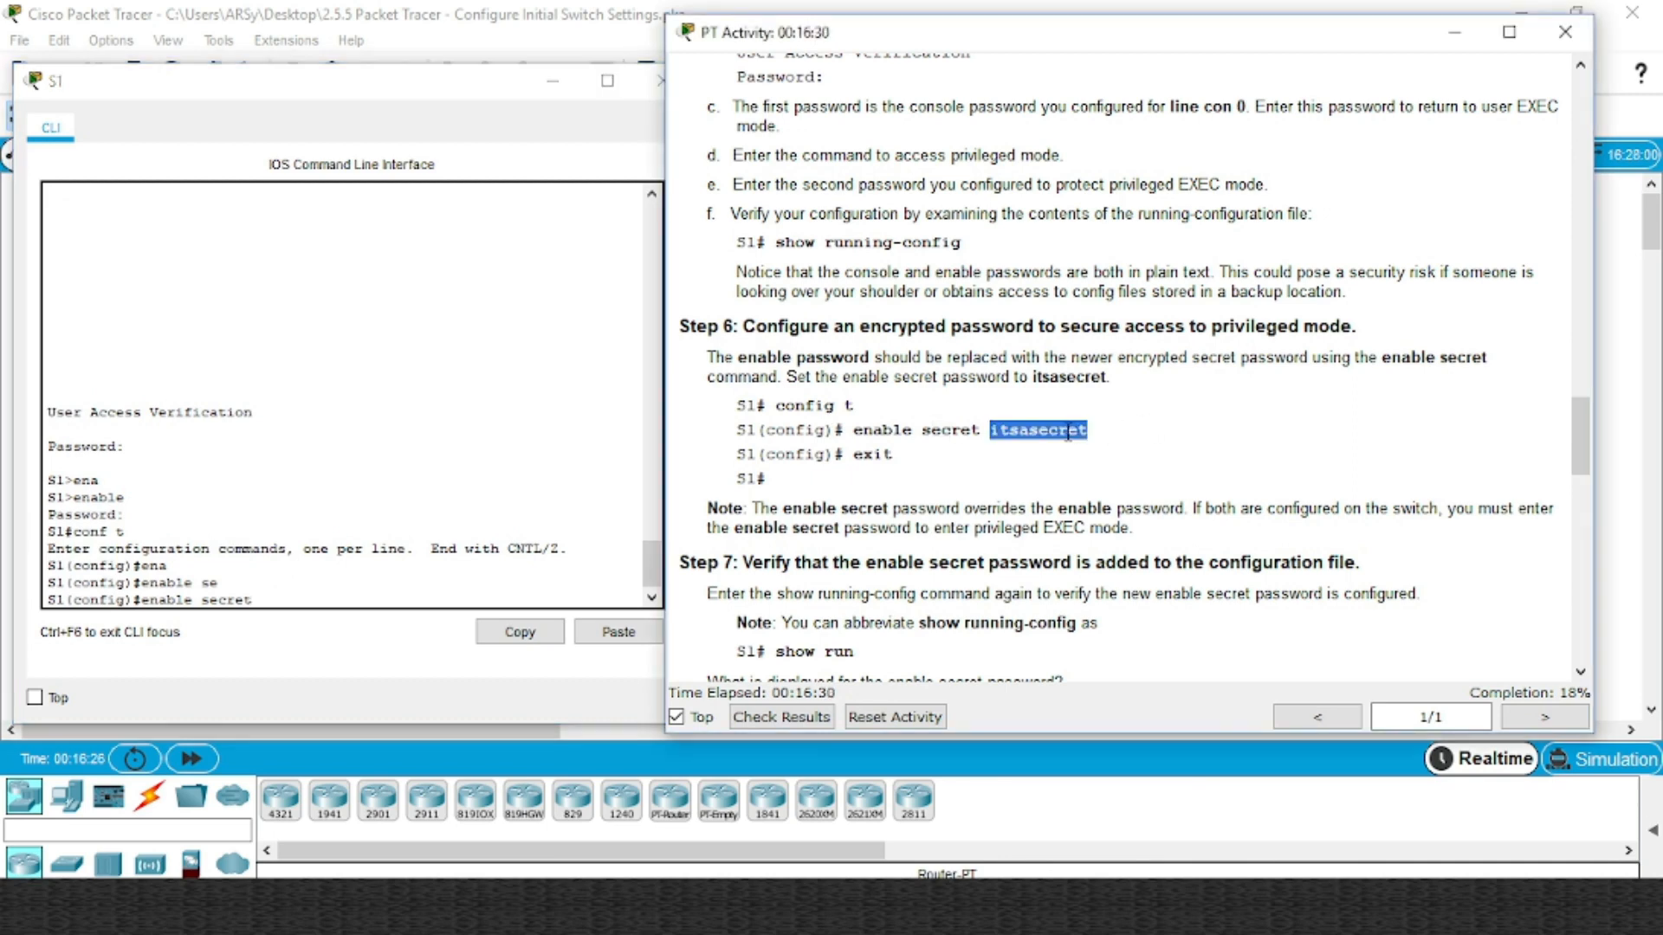
{"action": "left_click", "coordinate": [321, 594]}
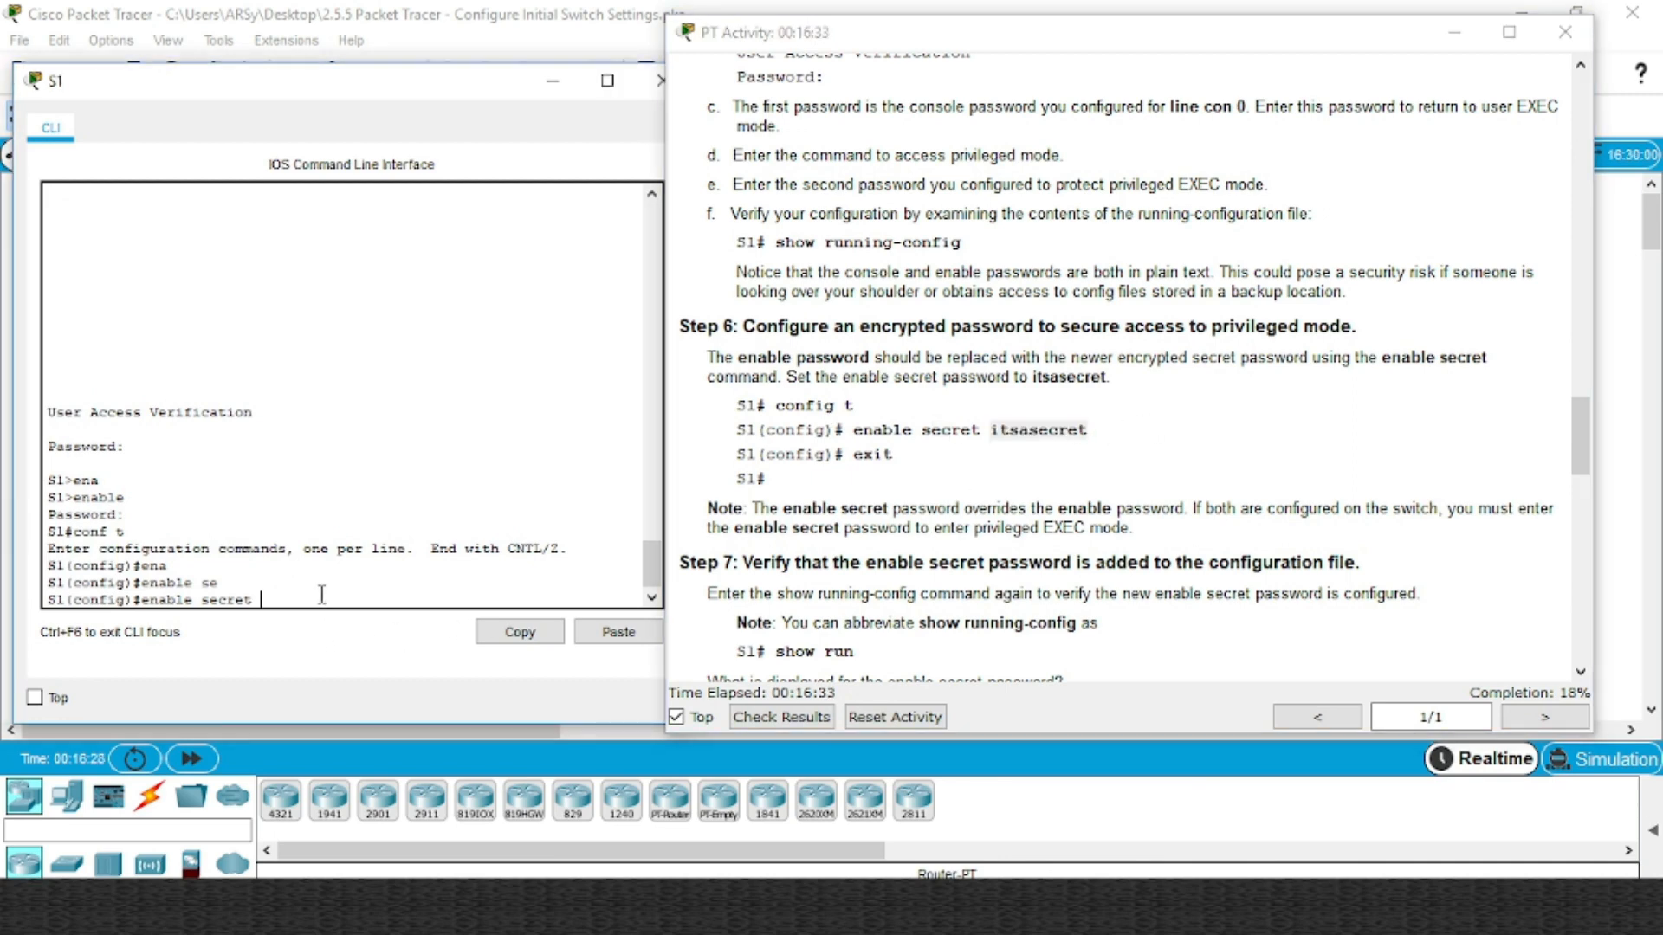
{"action": "right_click", "coordinate": [322, 594]}
{"action": "left_click", "coordinate": [381, 637]}
{"action": "key", "text": "Return"}
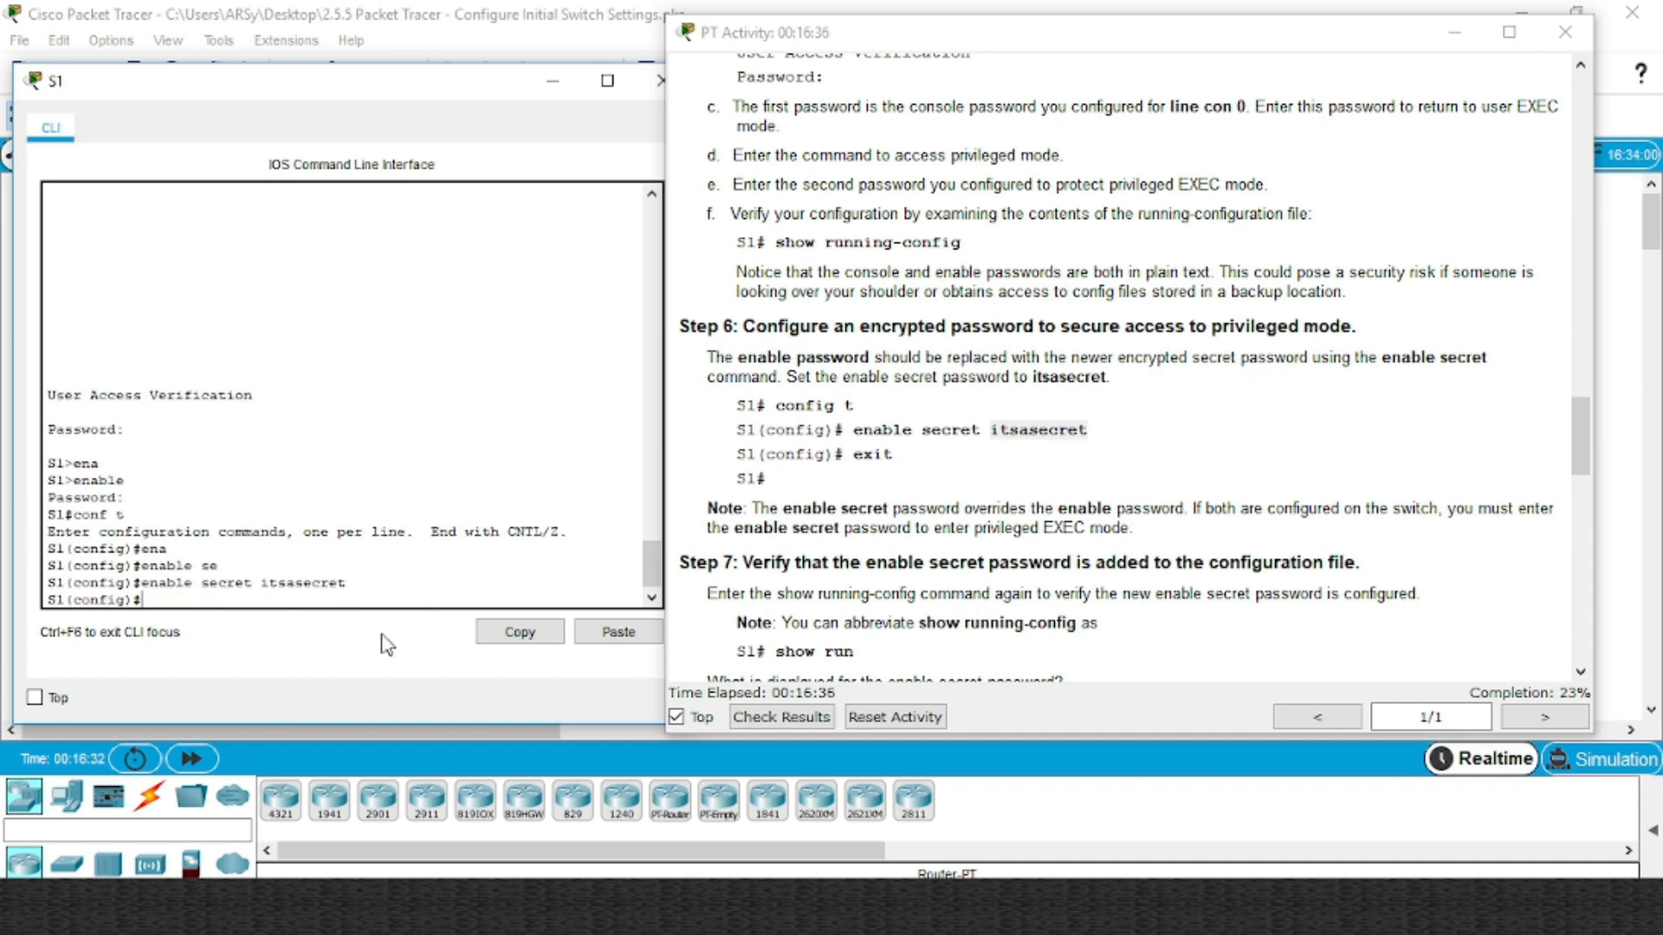
Exit configuration mode, log out of S1, and scroll the instructions back up
{"action": "type", "text": "exit"}
{"action": "key", "text": "Return"}
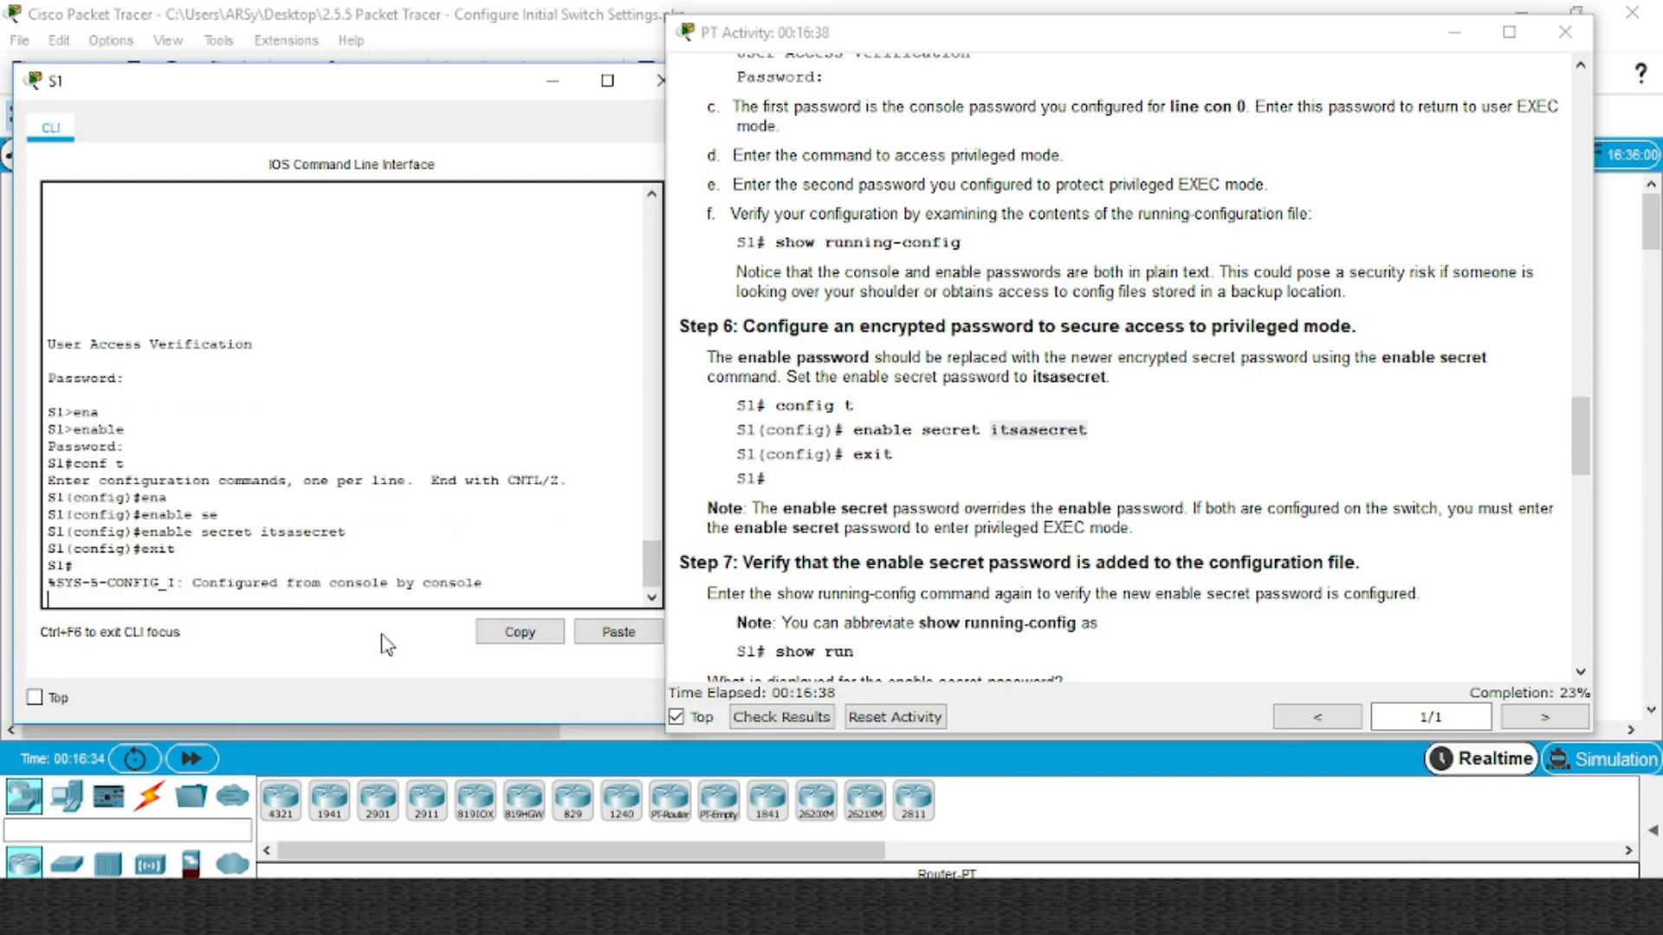
{"action": "key", "text": "Return"}
{"action": "type", "text": "ex"}
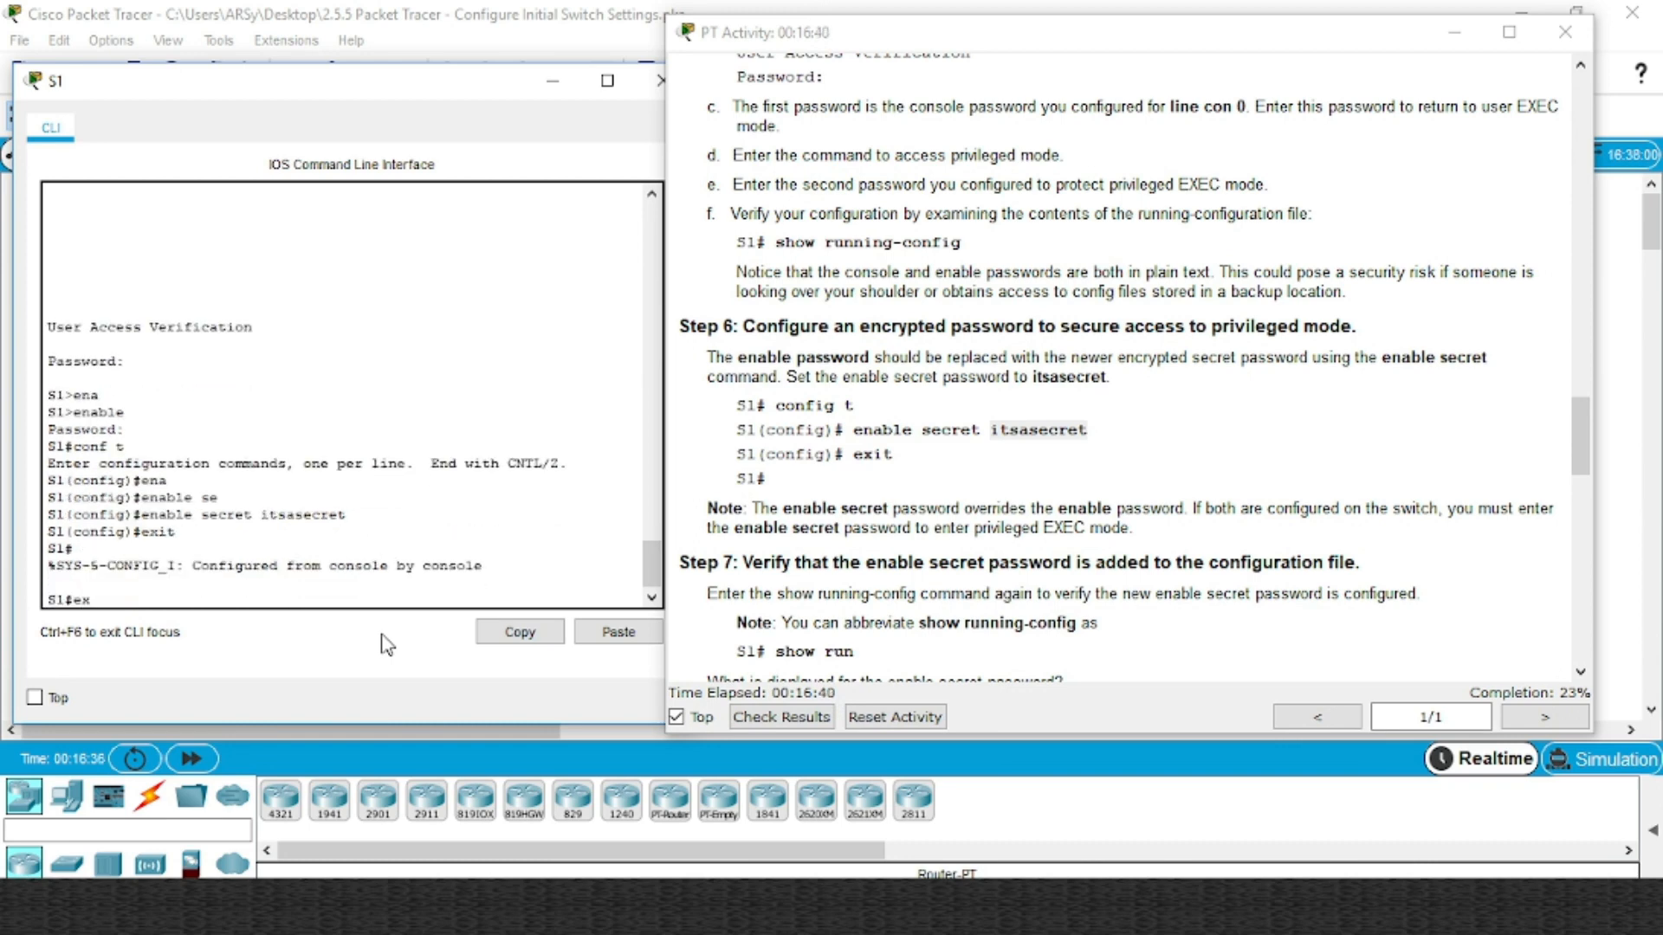
{"action": "type", "text": "it"}
{"action": "key", "text": "Return"}
{"action": "key", "text": "Return"}
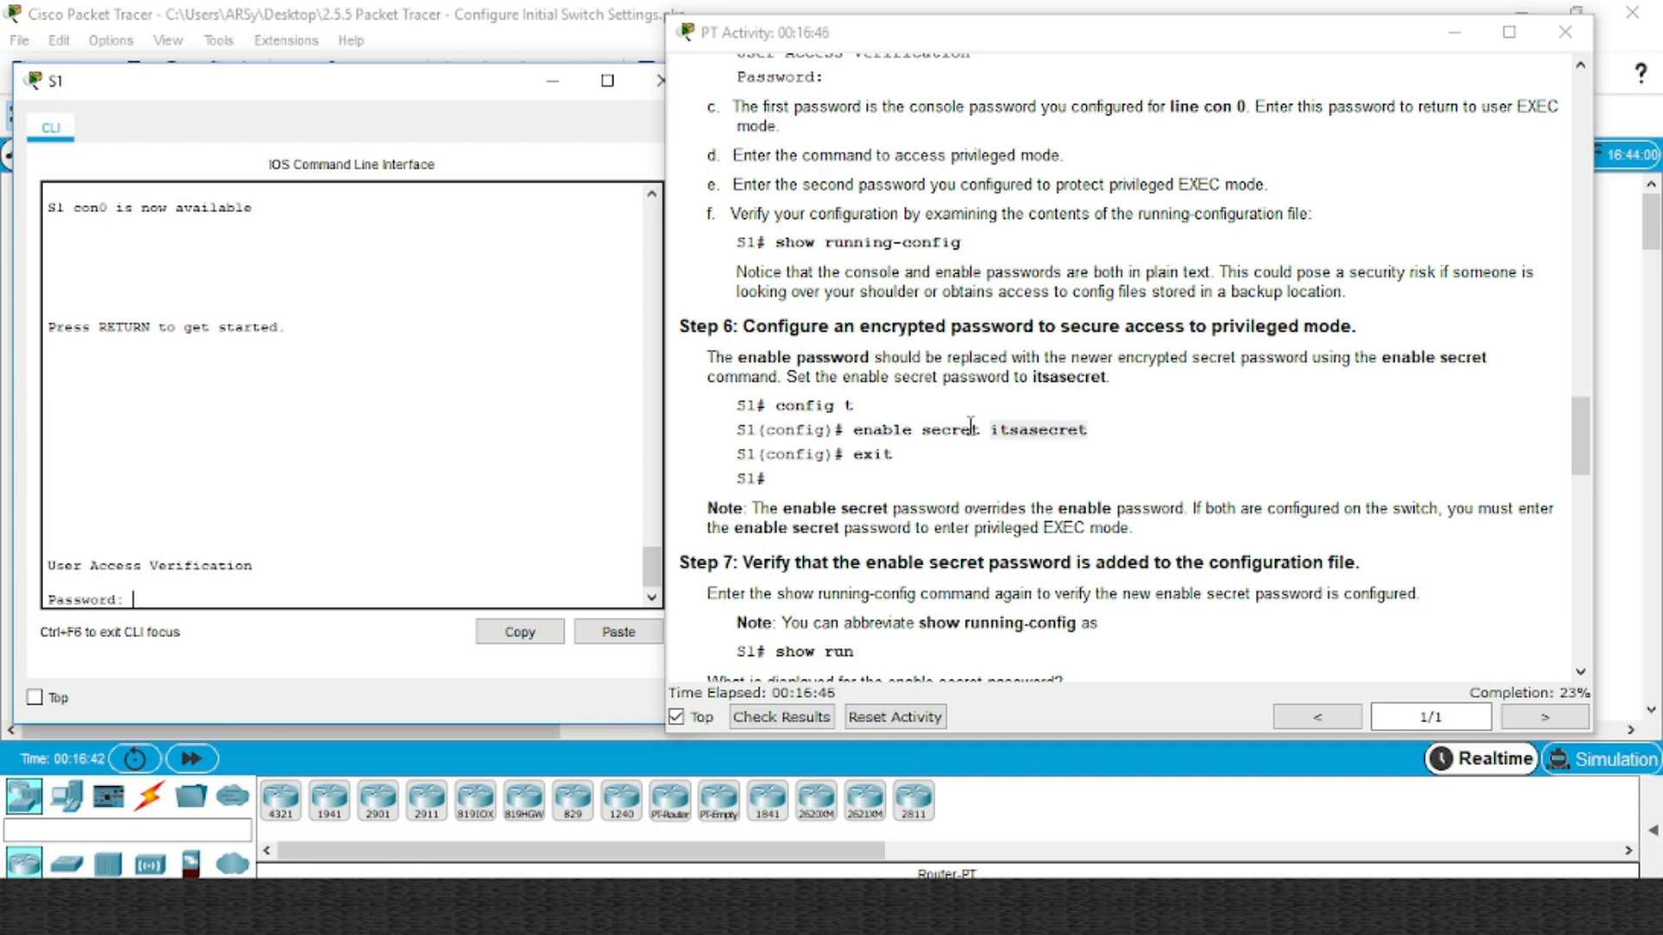
{"action": "left_click", "coordinate": [1036, 262]}
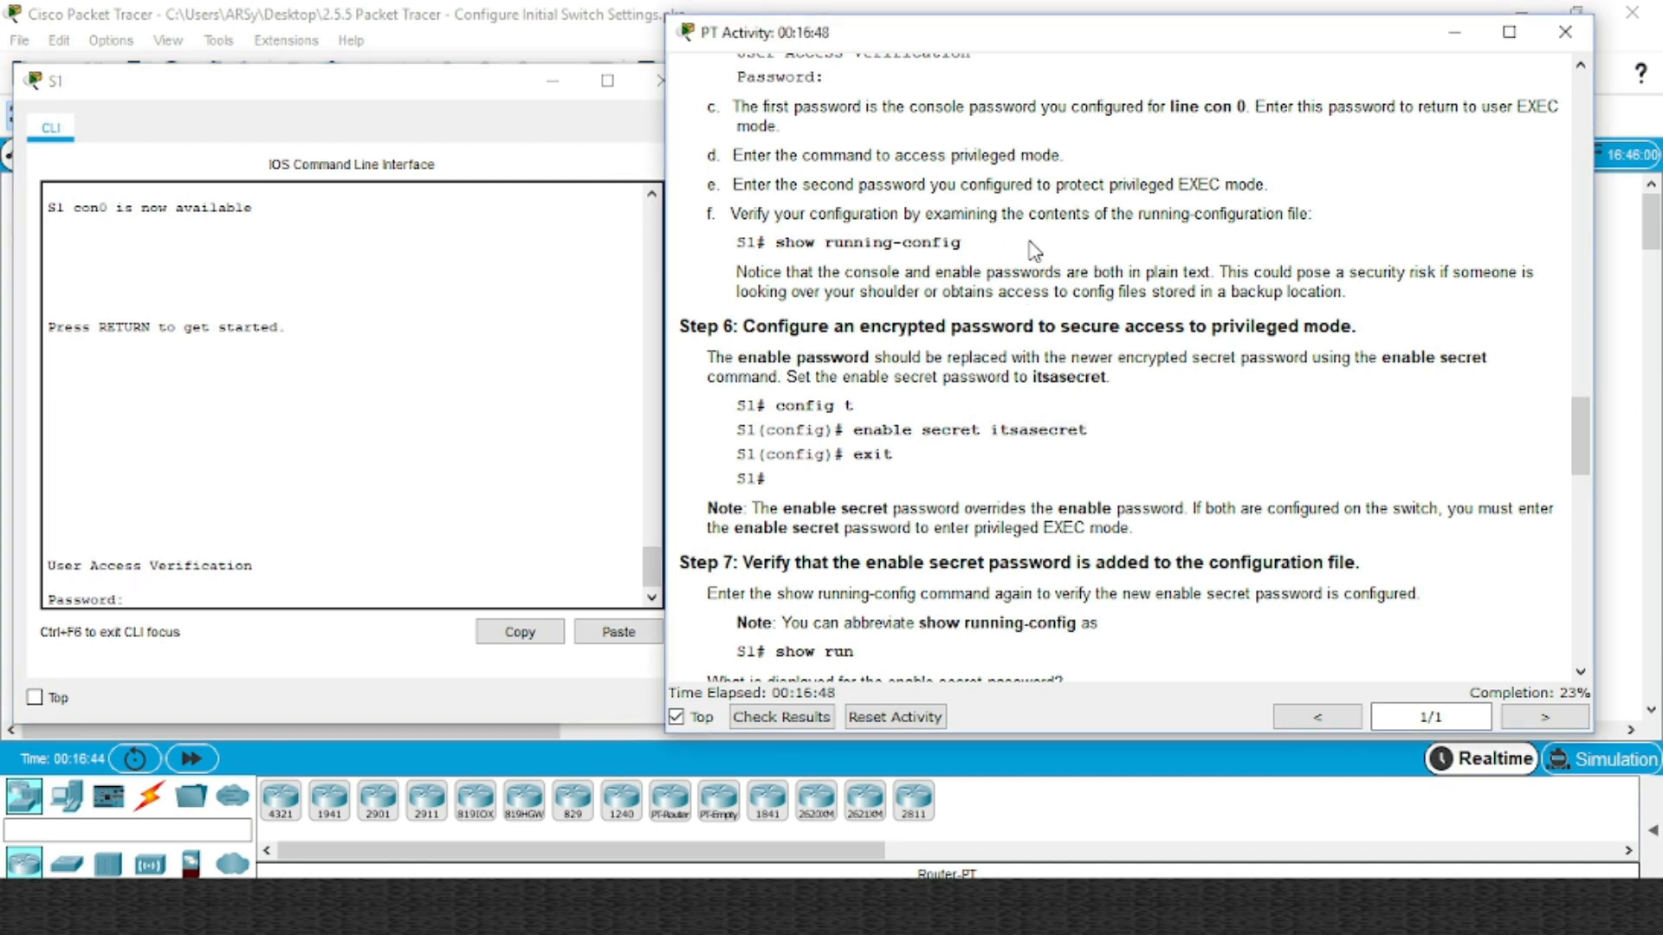
{"action": "scroll", "coordinate": [1034, 251], "scroll_direction": "up", "scroll_amount": 2}
{"action": "scroll", "coordinate": [1030, 242], "scroll_direction": "up", "scroll_amount": 1}
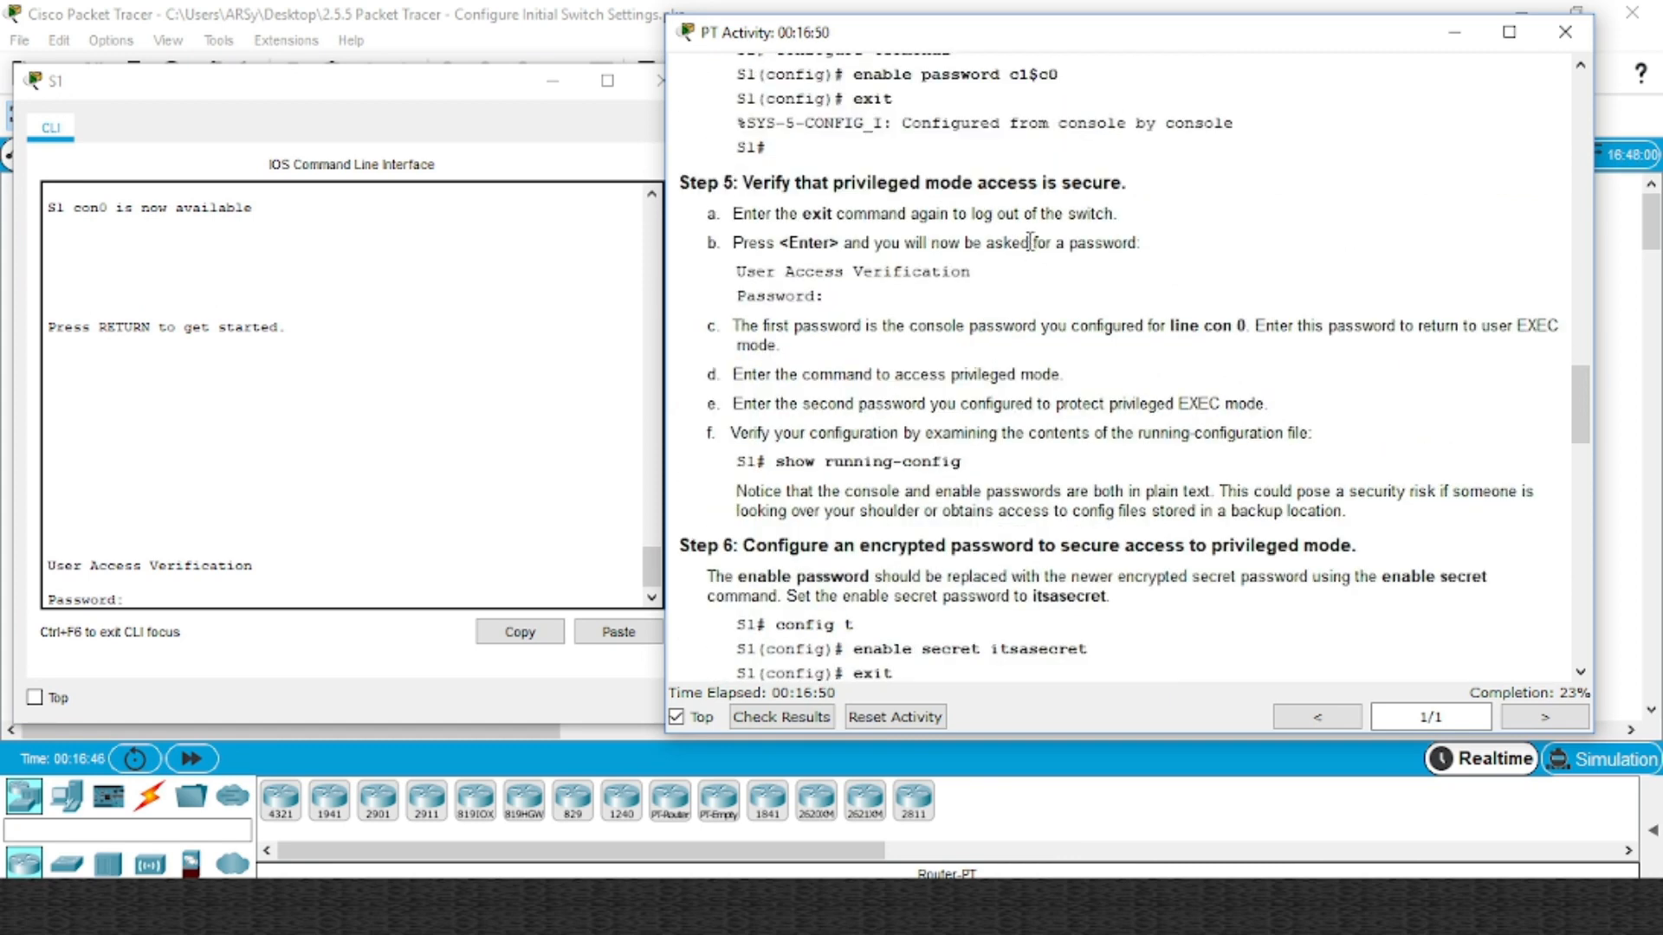
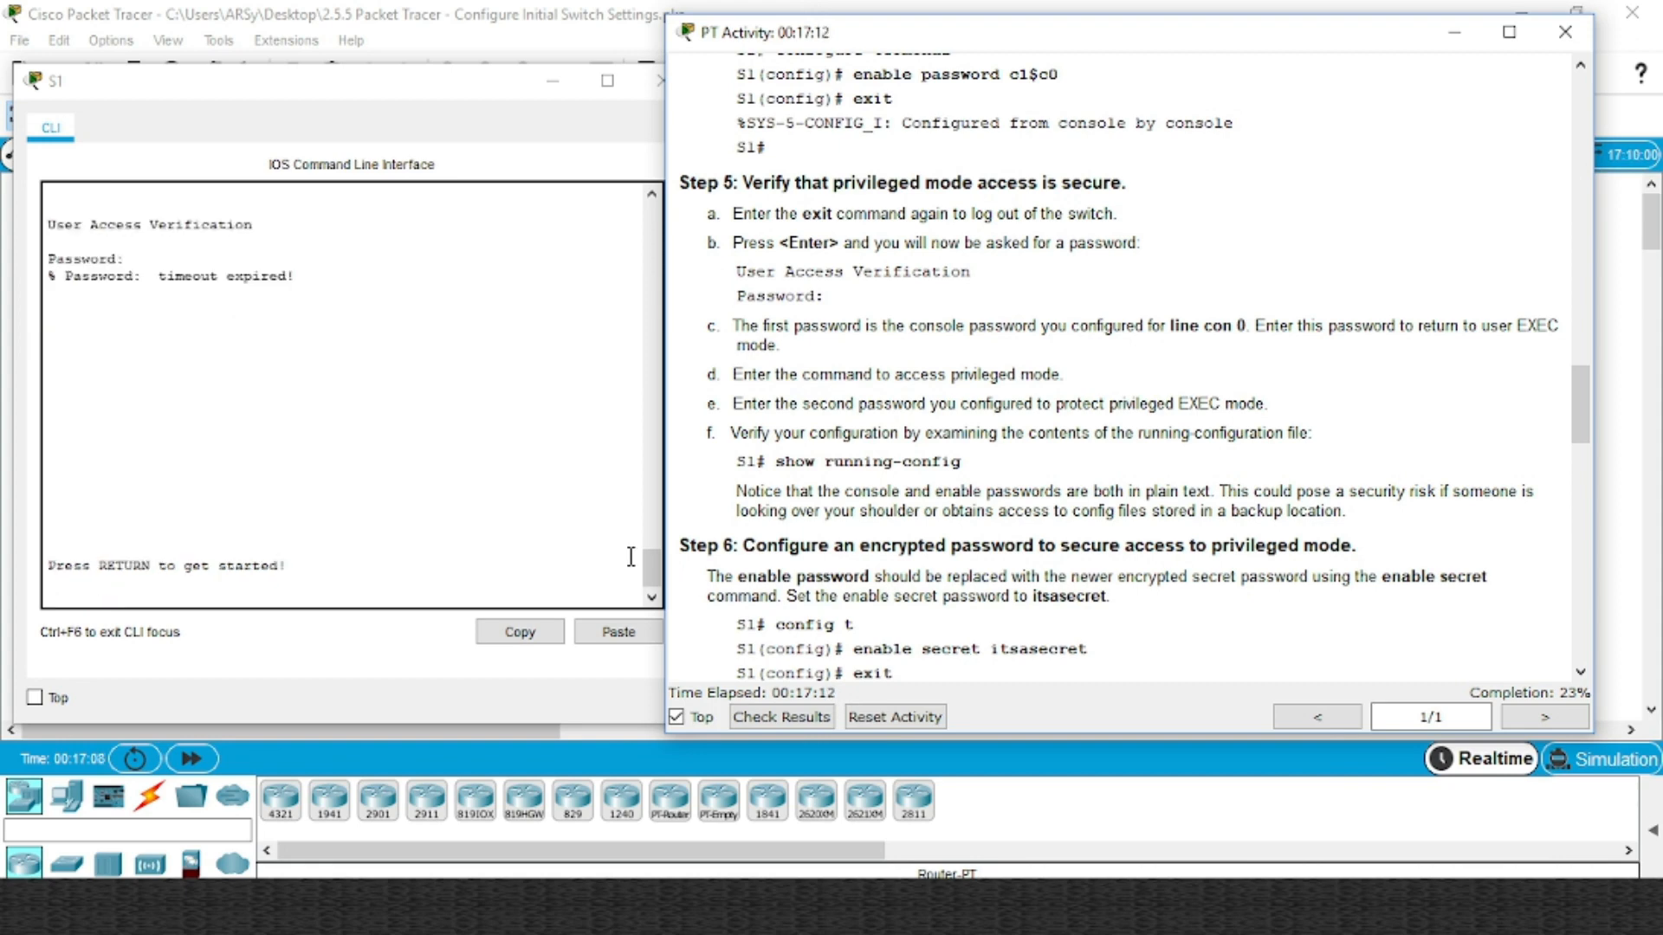
Log back in to S1 with the console password and request privileged mode with 'ena'
{"action": "left_click", "coordinate": [360, 580]}
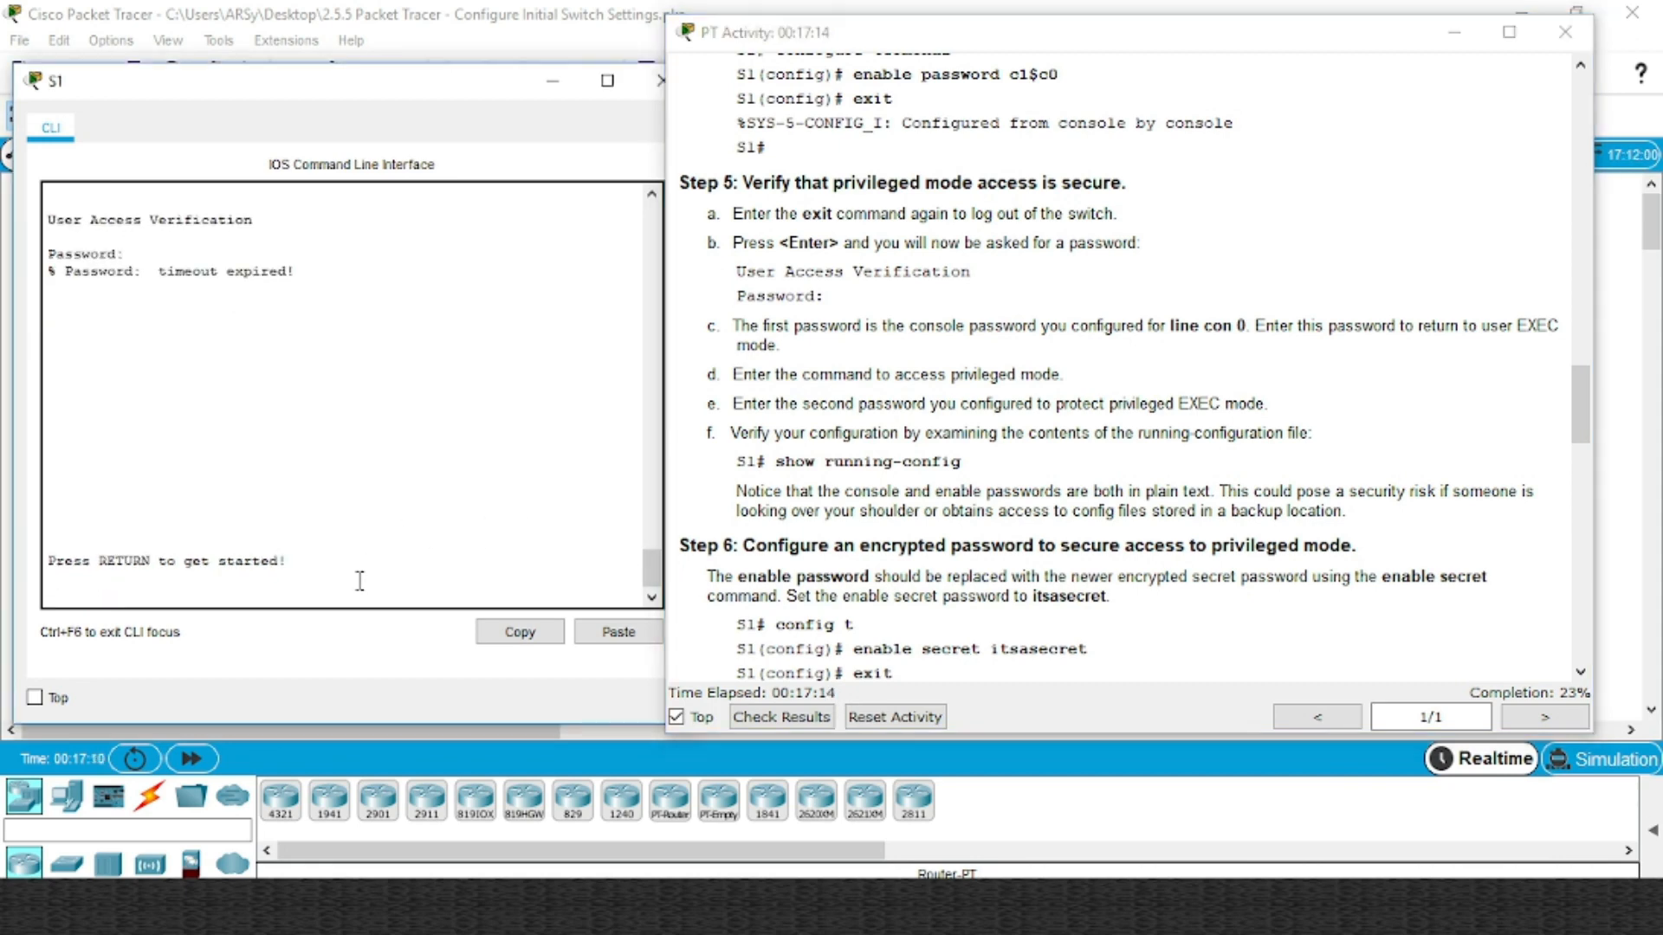
{"action": "key", "text": "Return"}
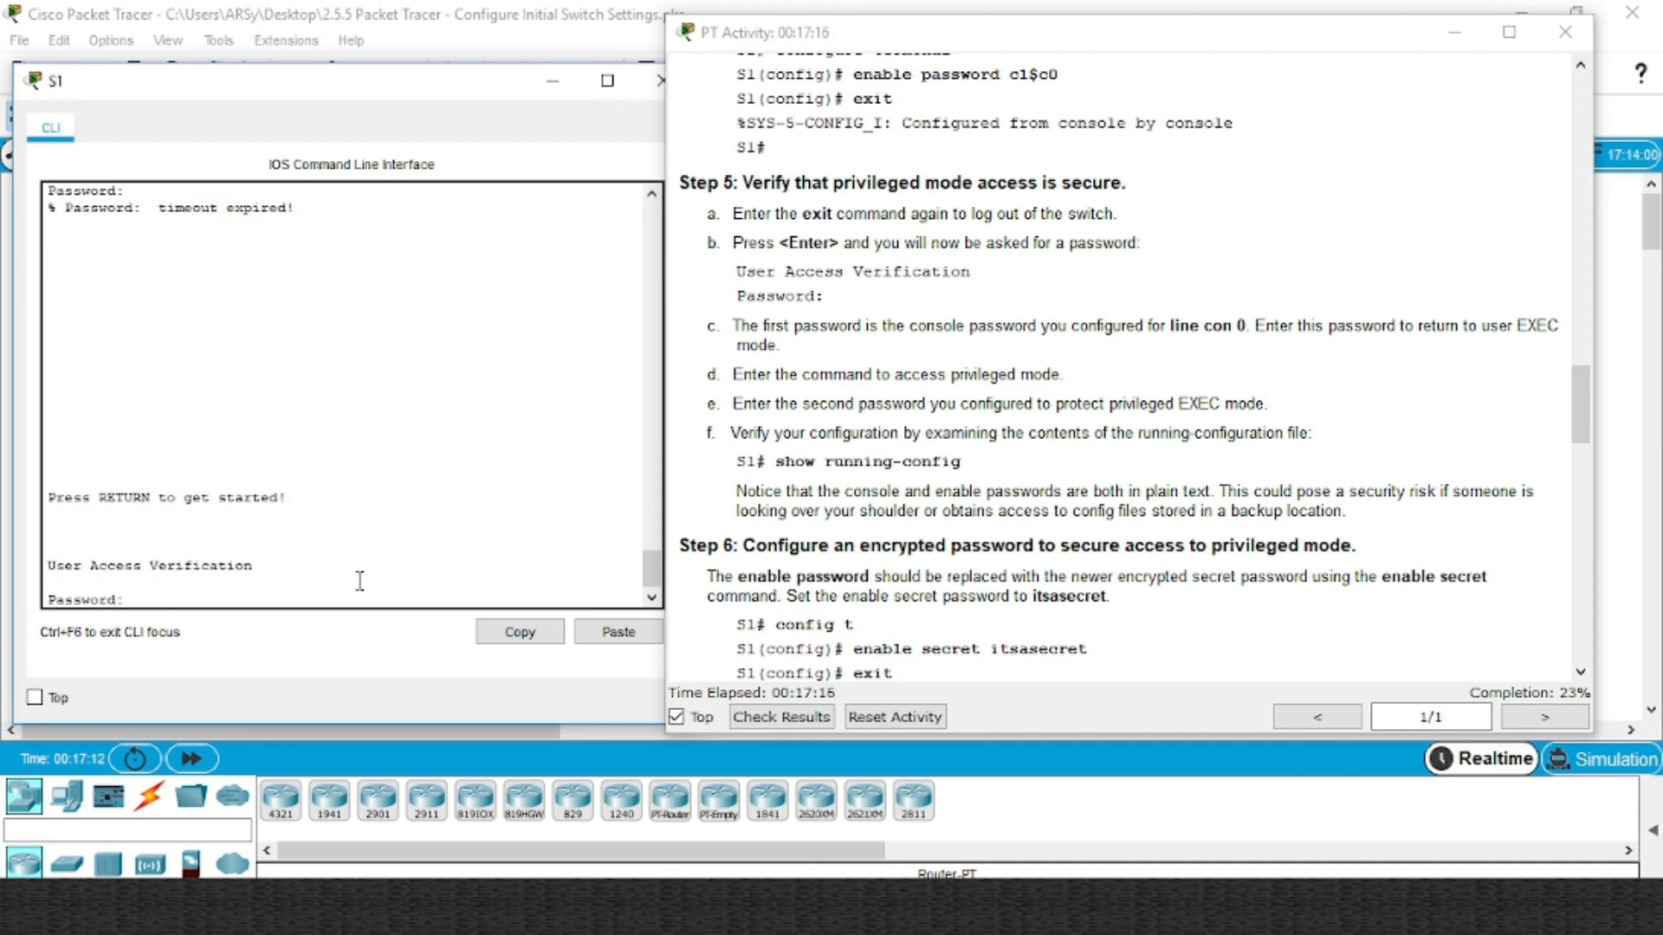
{"action": "key", "text": "Return"}
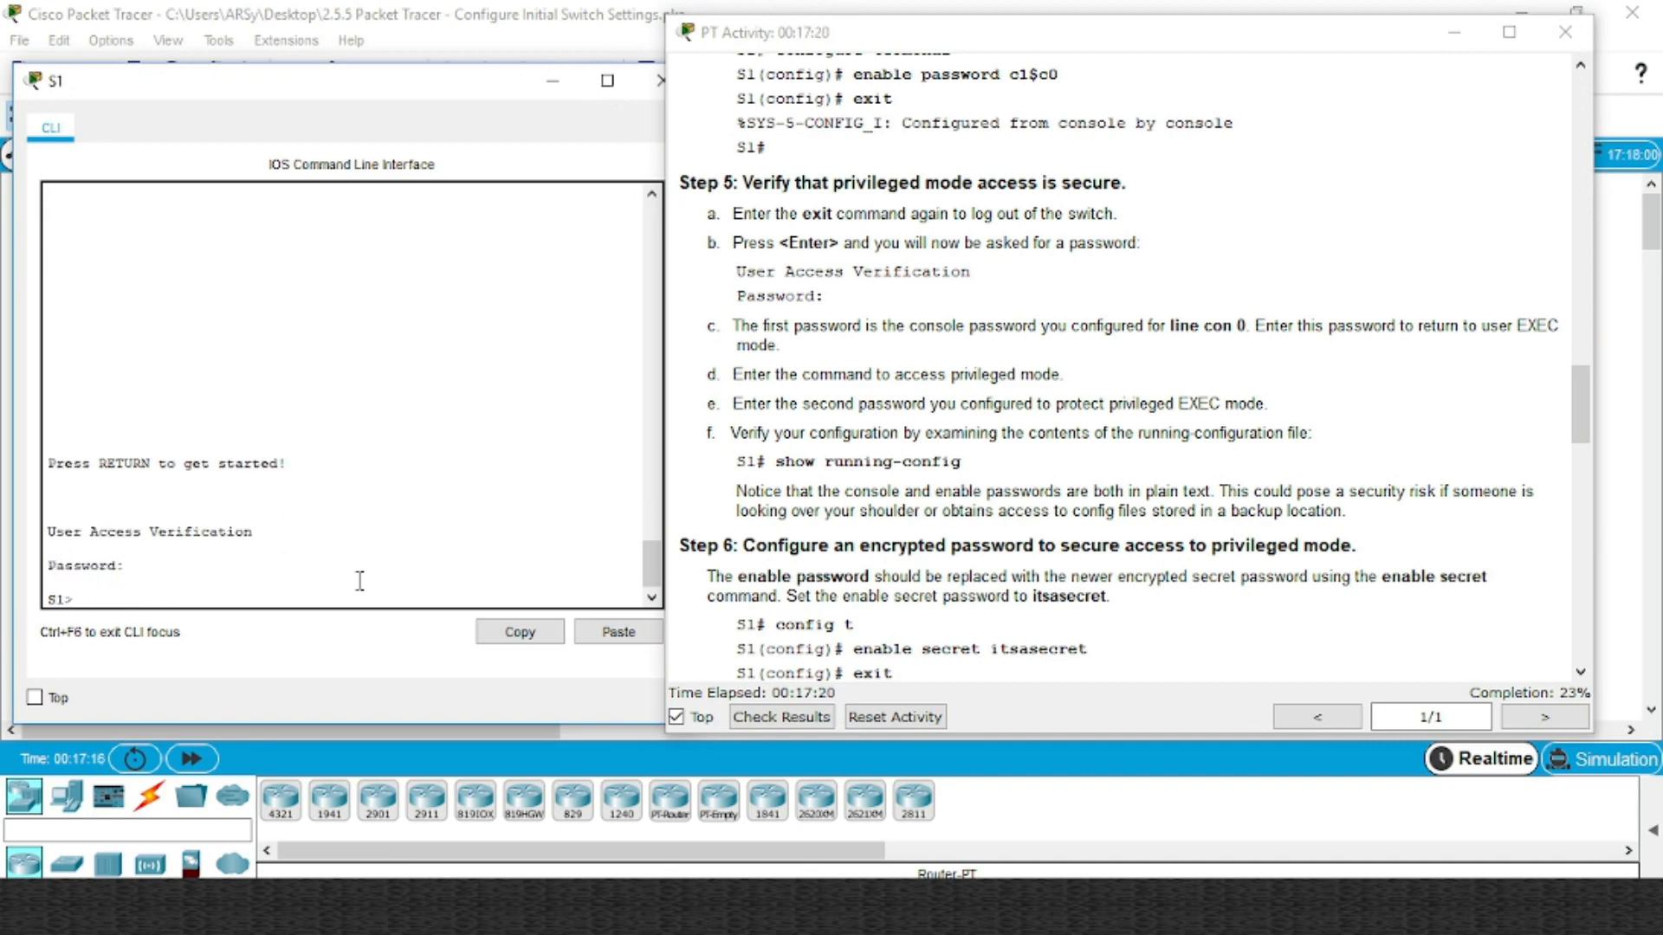
{"action": "type", "text": "ena"}
{"action": "key", "text": "Return"}
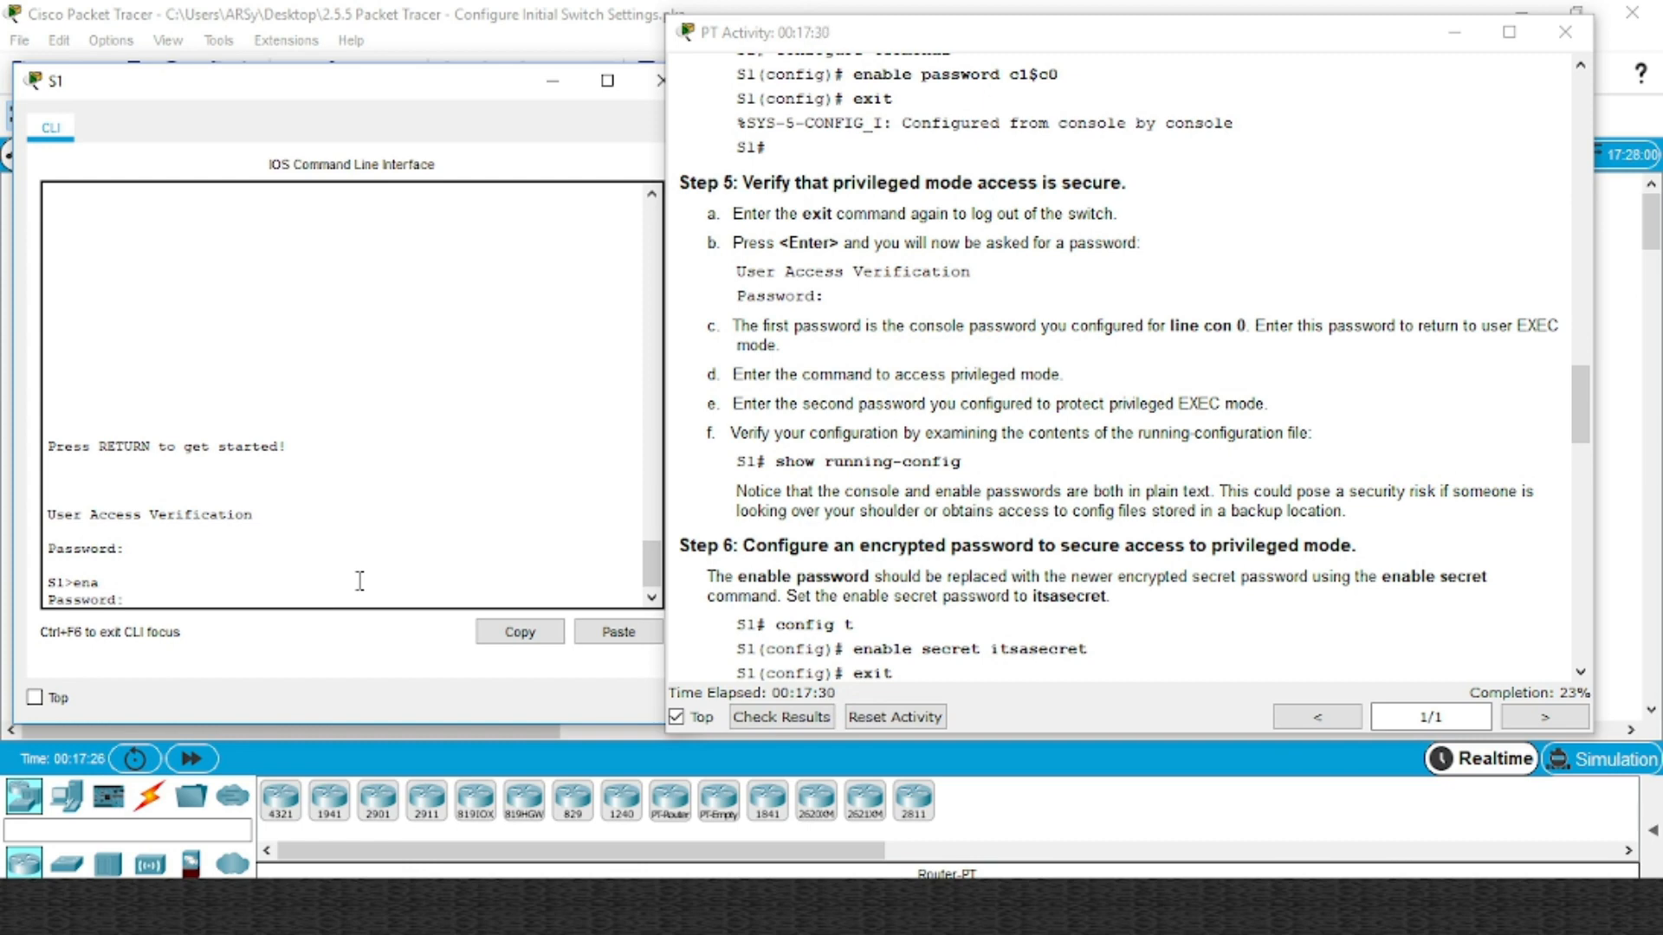
{"action": "key", "text": "Return"}
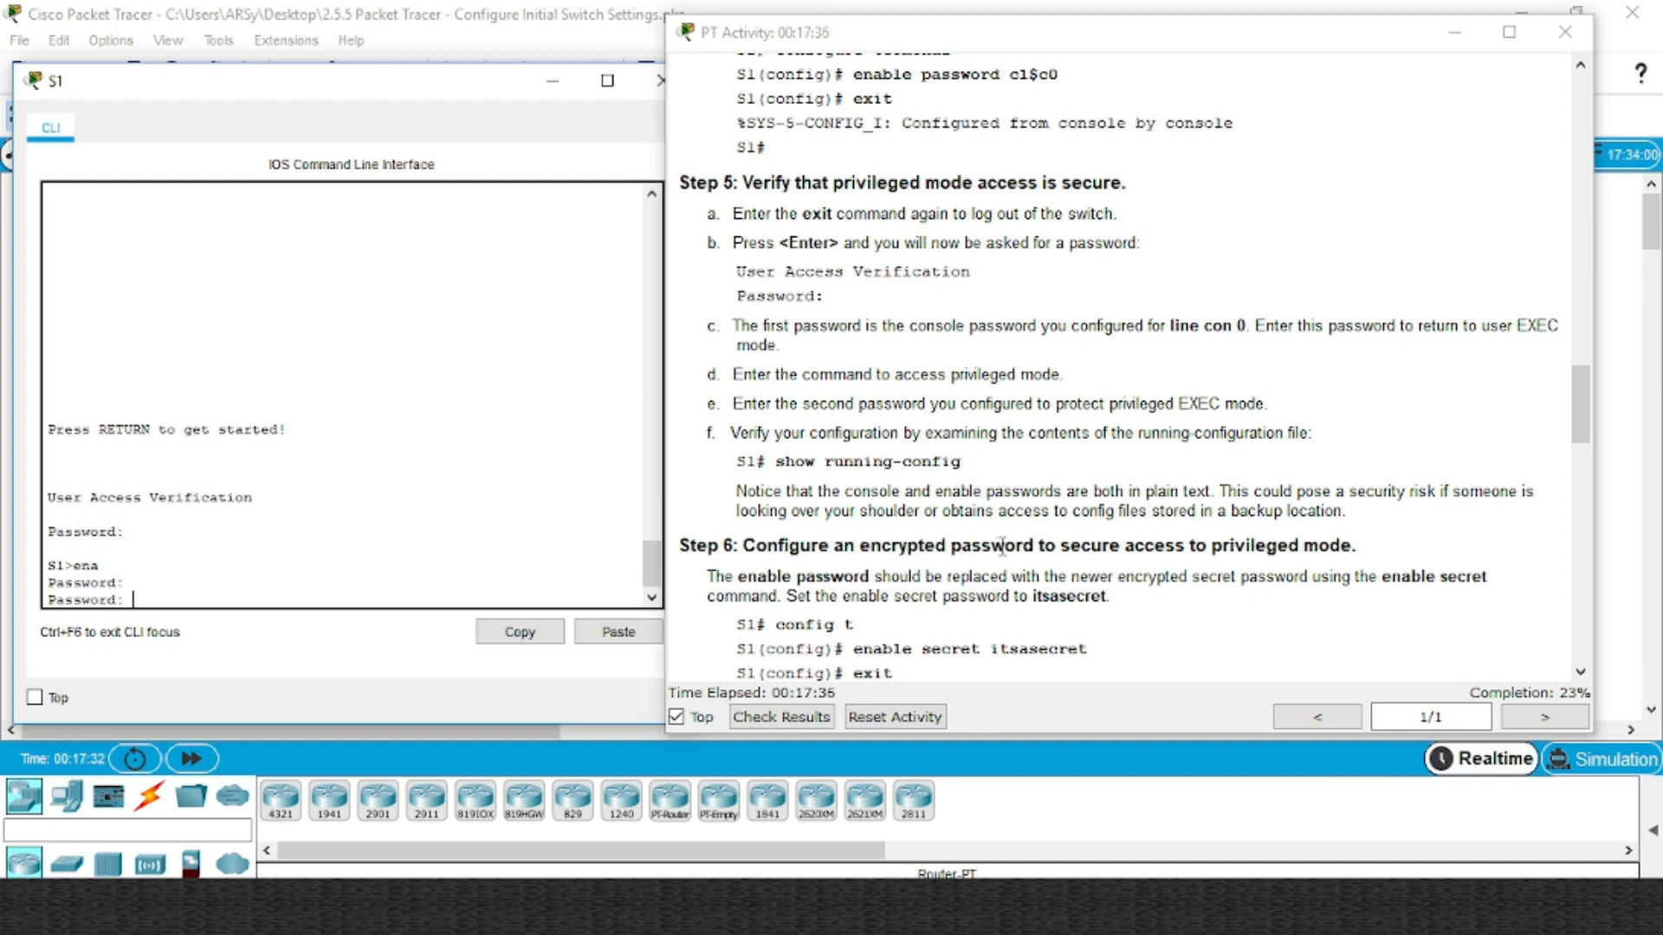
Paste the new enable secret from the instructions to reach privileged EXEC mode on S1
{"action": "scroll", "coordinate": [909, 538], "scroll_direction": "down", "scroll_amount": 3}
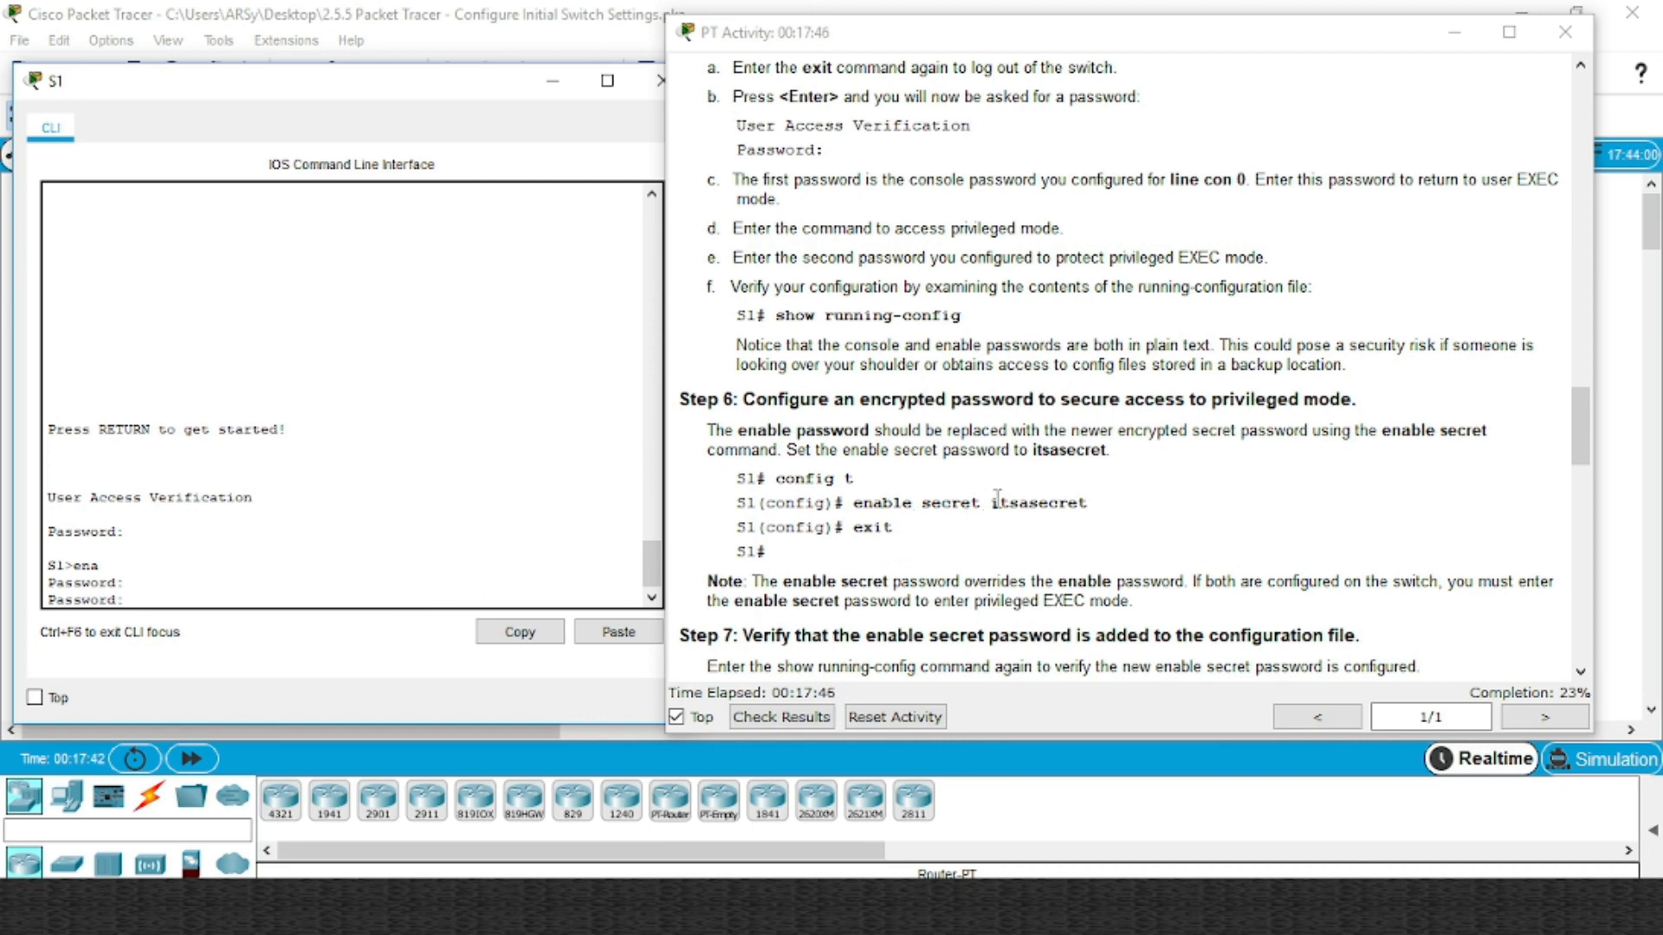
{"action": "double_click", "coordinate": [1030, 502]}
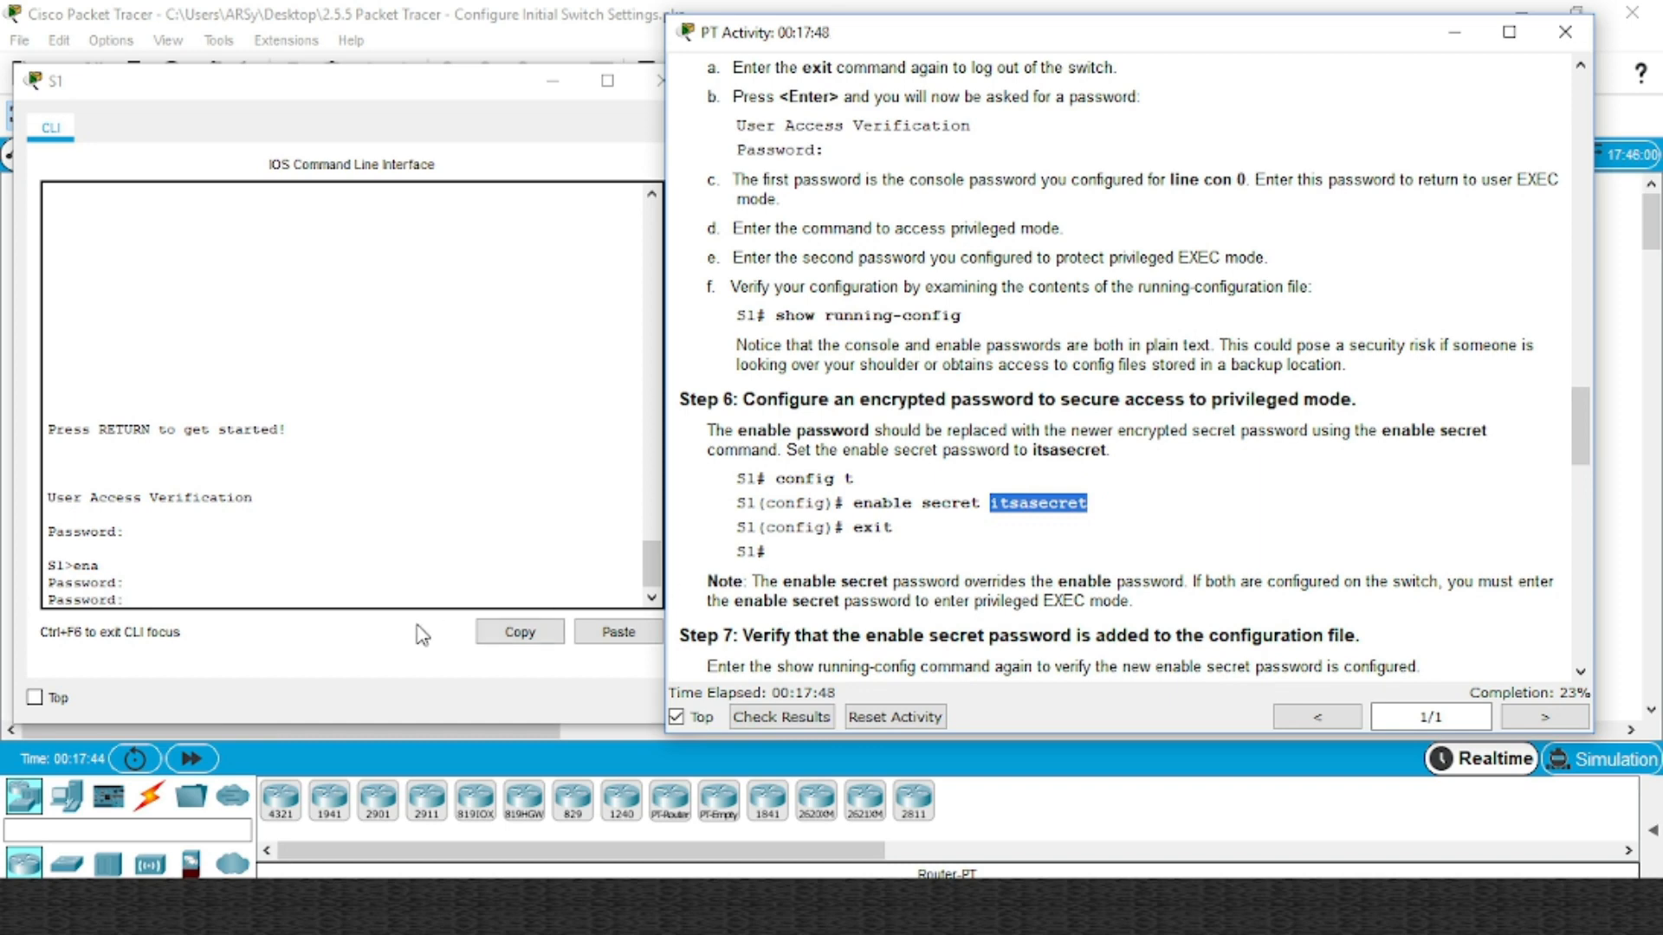
{"action": "left_click", "coordinate": [372, 602]}
{"action": "right_click", "coordinate": [373, 599]}
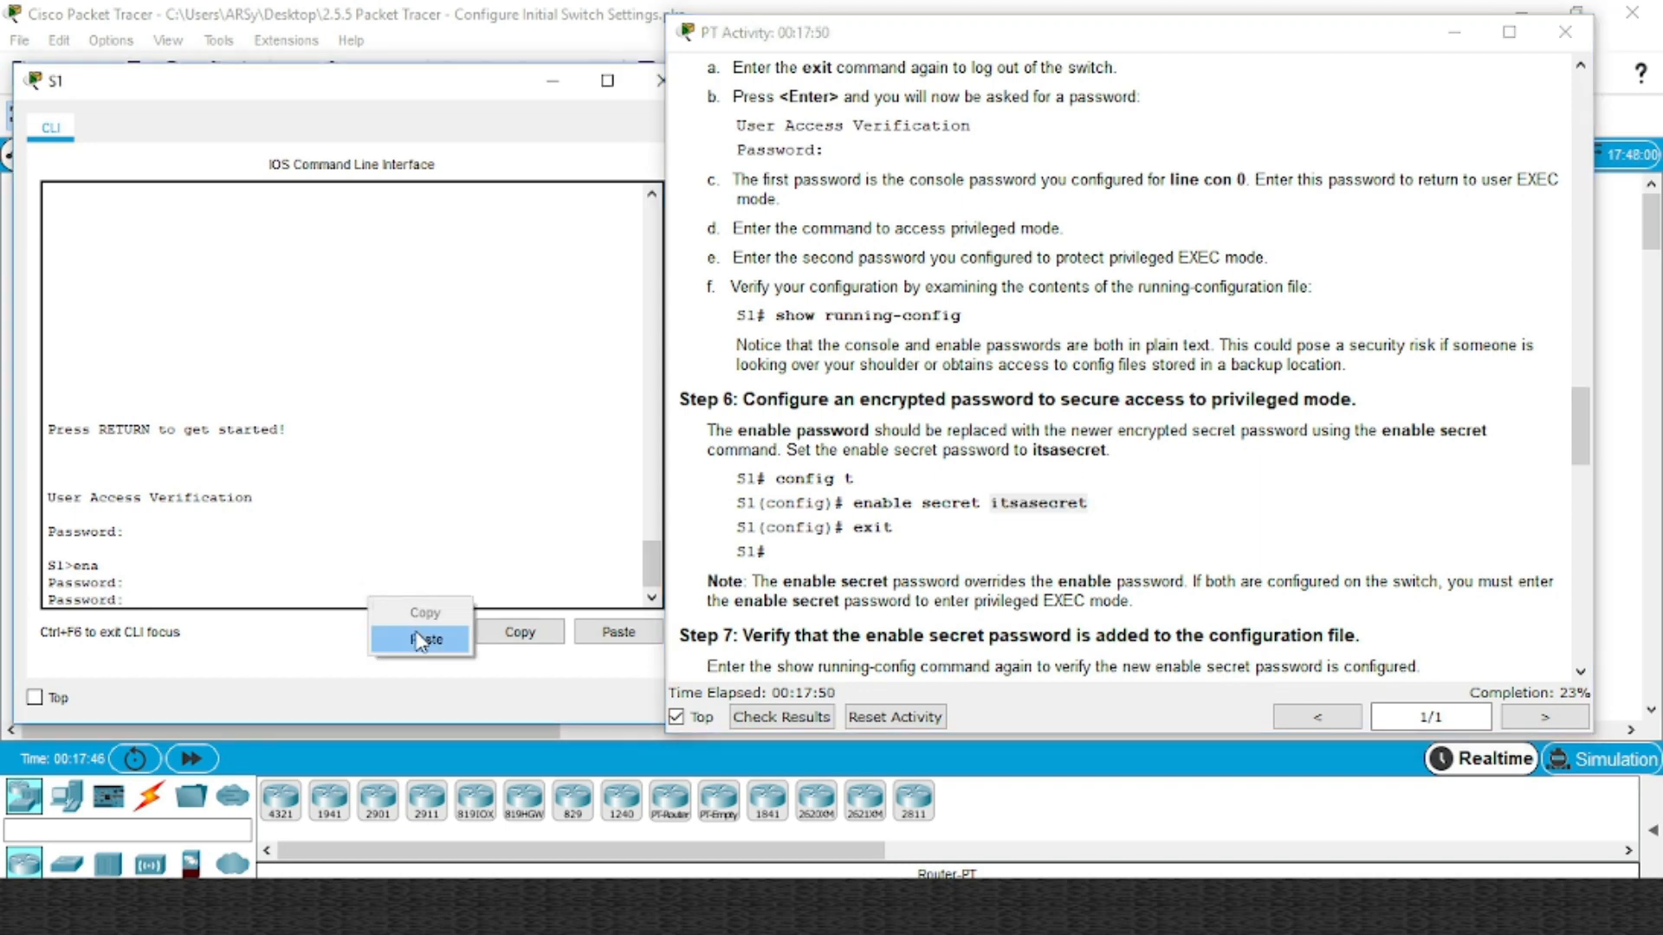
{"action": "left_click", "coordinate": [421, 641]}
{"action": "key", "text": "Return"}
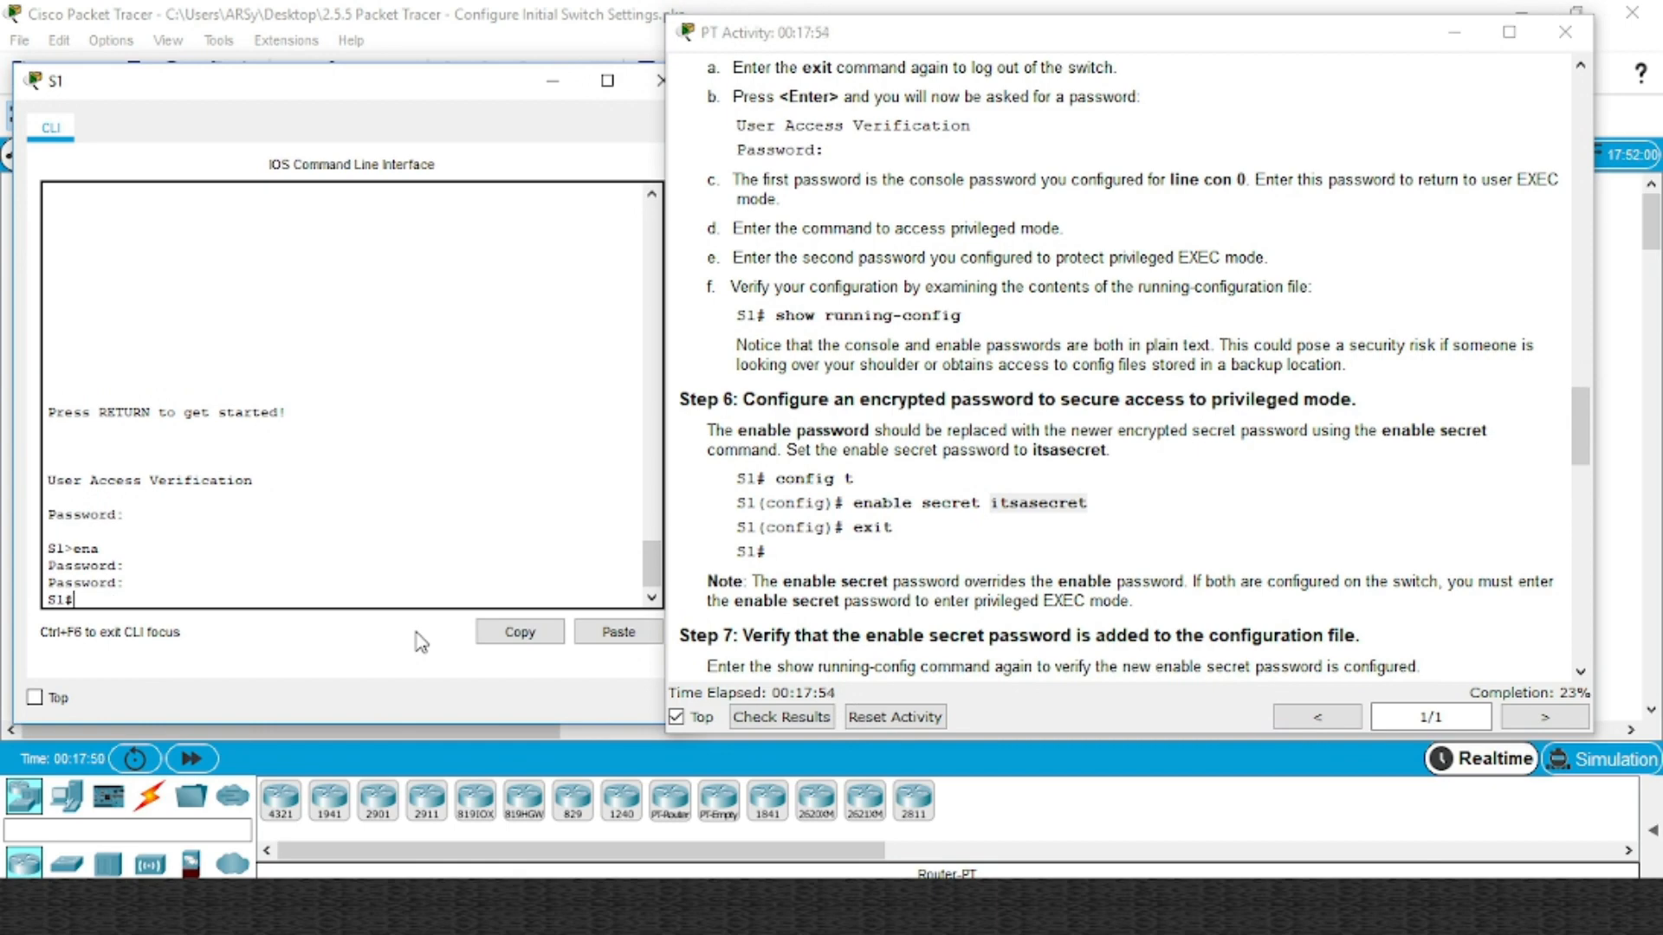
{"action": "scroll", "coordinate": [1177, 260], "scroll_direction": "up", "scroll_amount": 5}
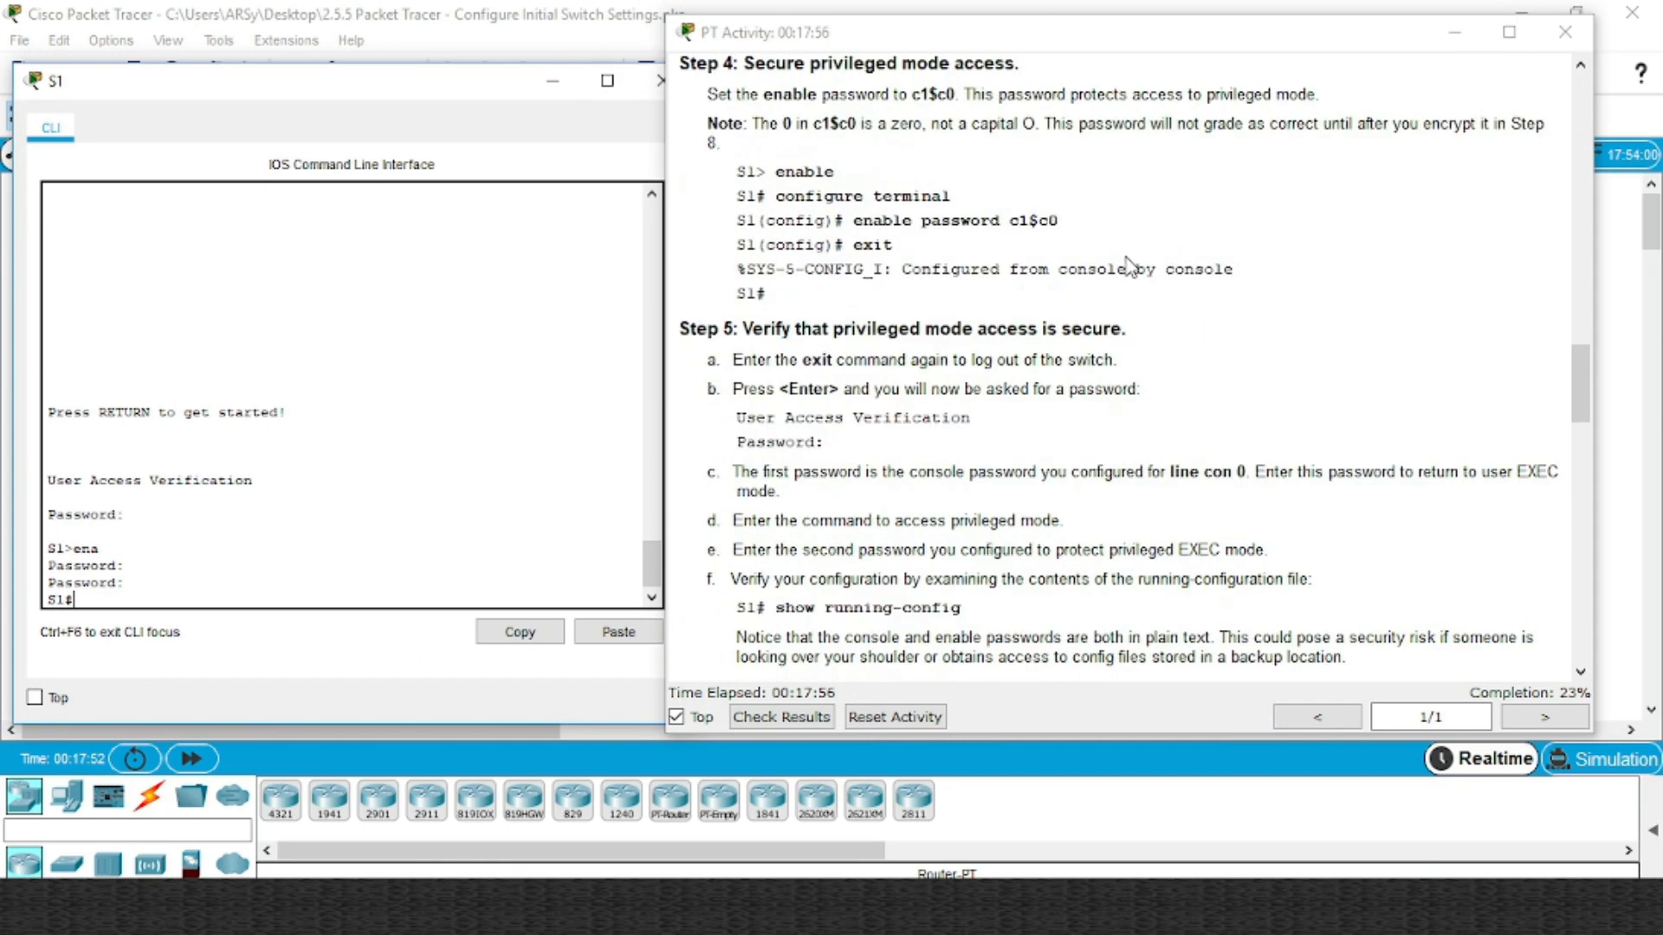
Display S1's running configuration and page through to the end of the listing
{"action": "scroll", "coordinate": [1021, 237], "scroll_direction": "down", "scroll_amount": 5}
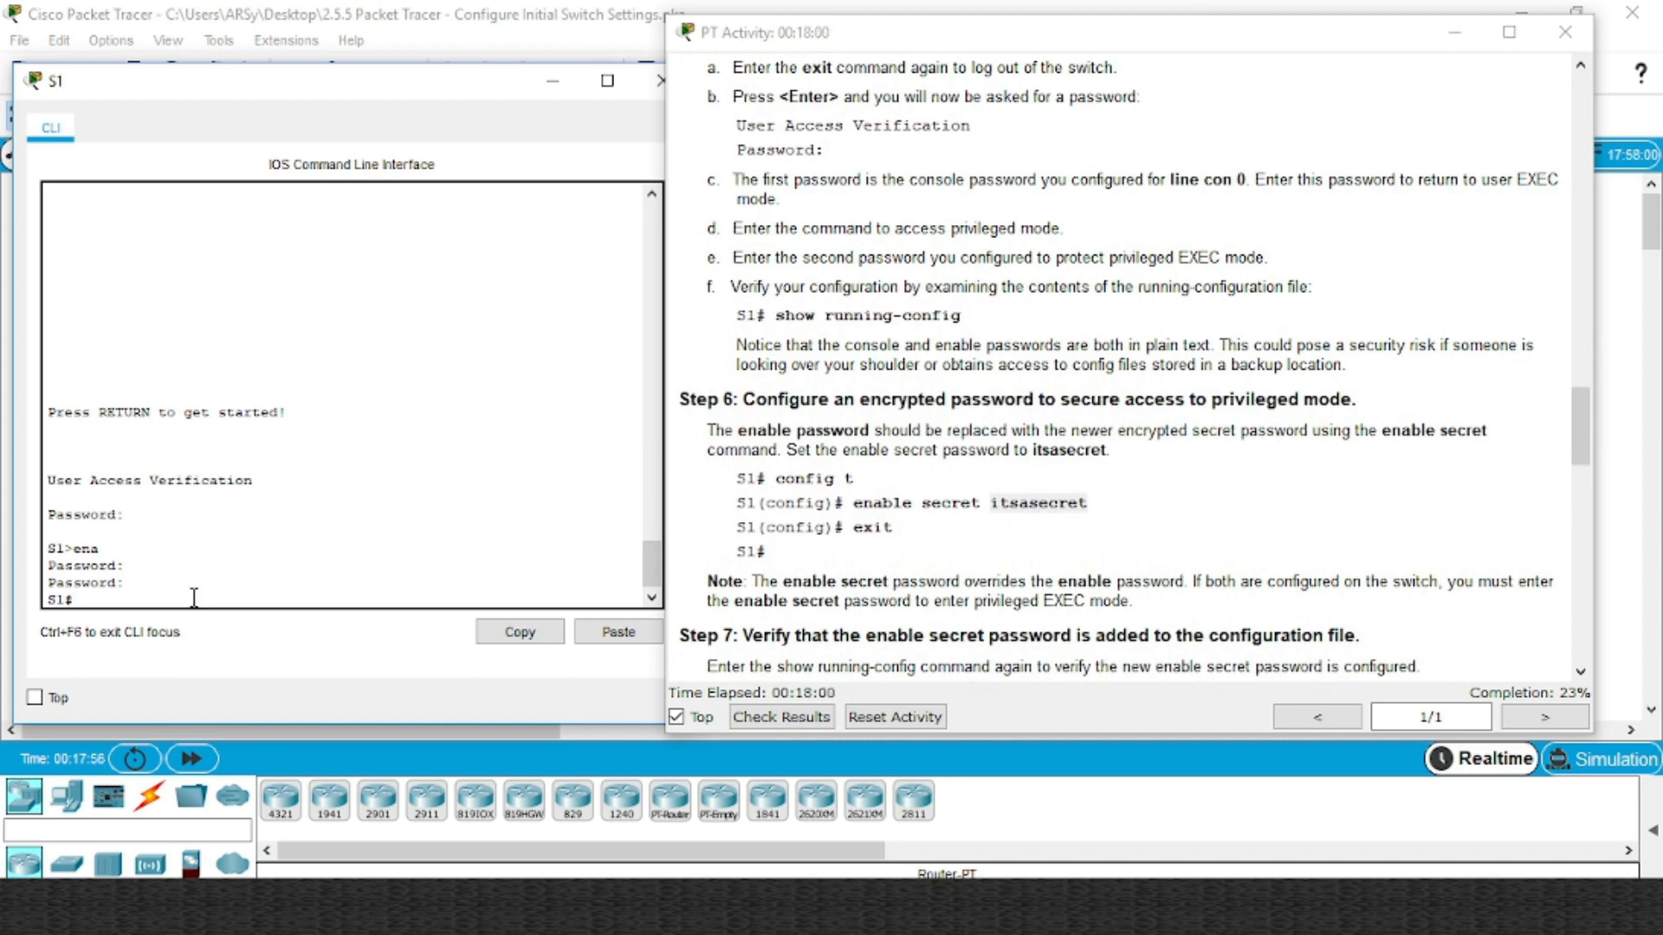
{"action": "key", "text": "Tab"}
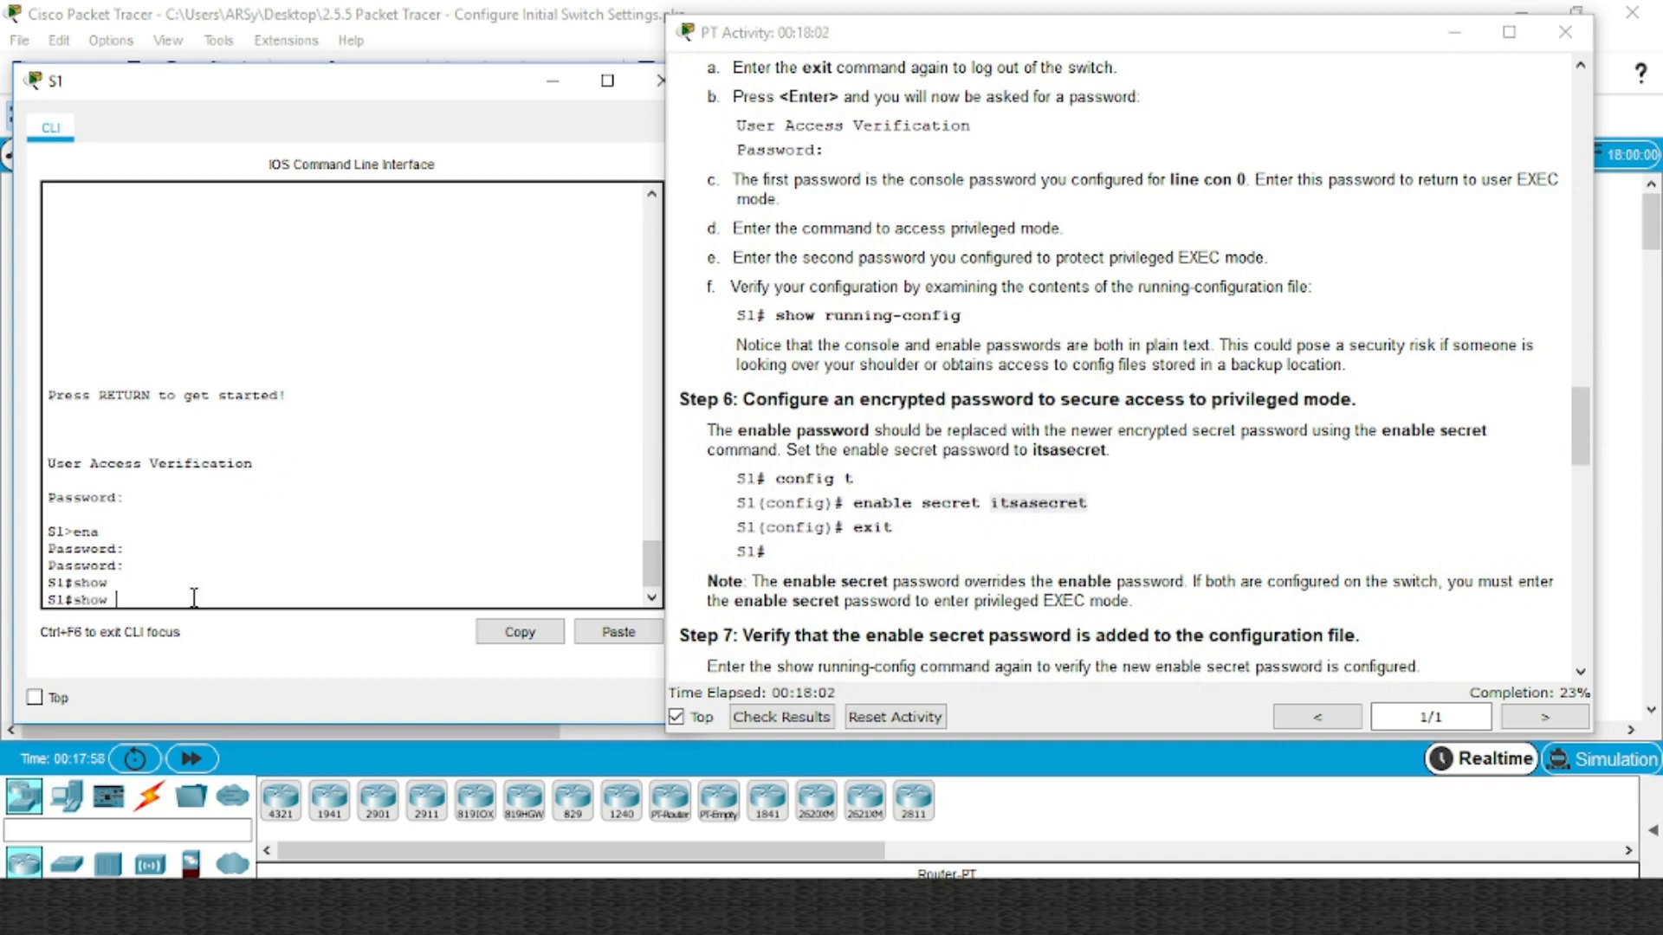
{"action": "type", "text": "r"}
{"action": "key", "text": "Tab"}
{"action": "key", "text": "Return"}
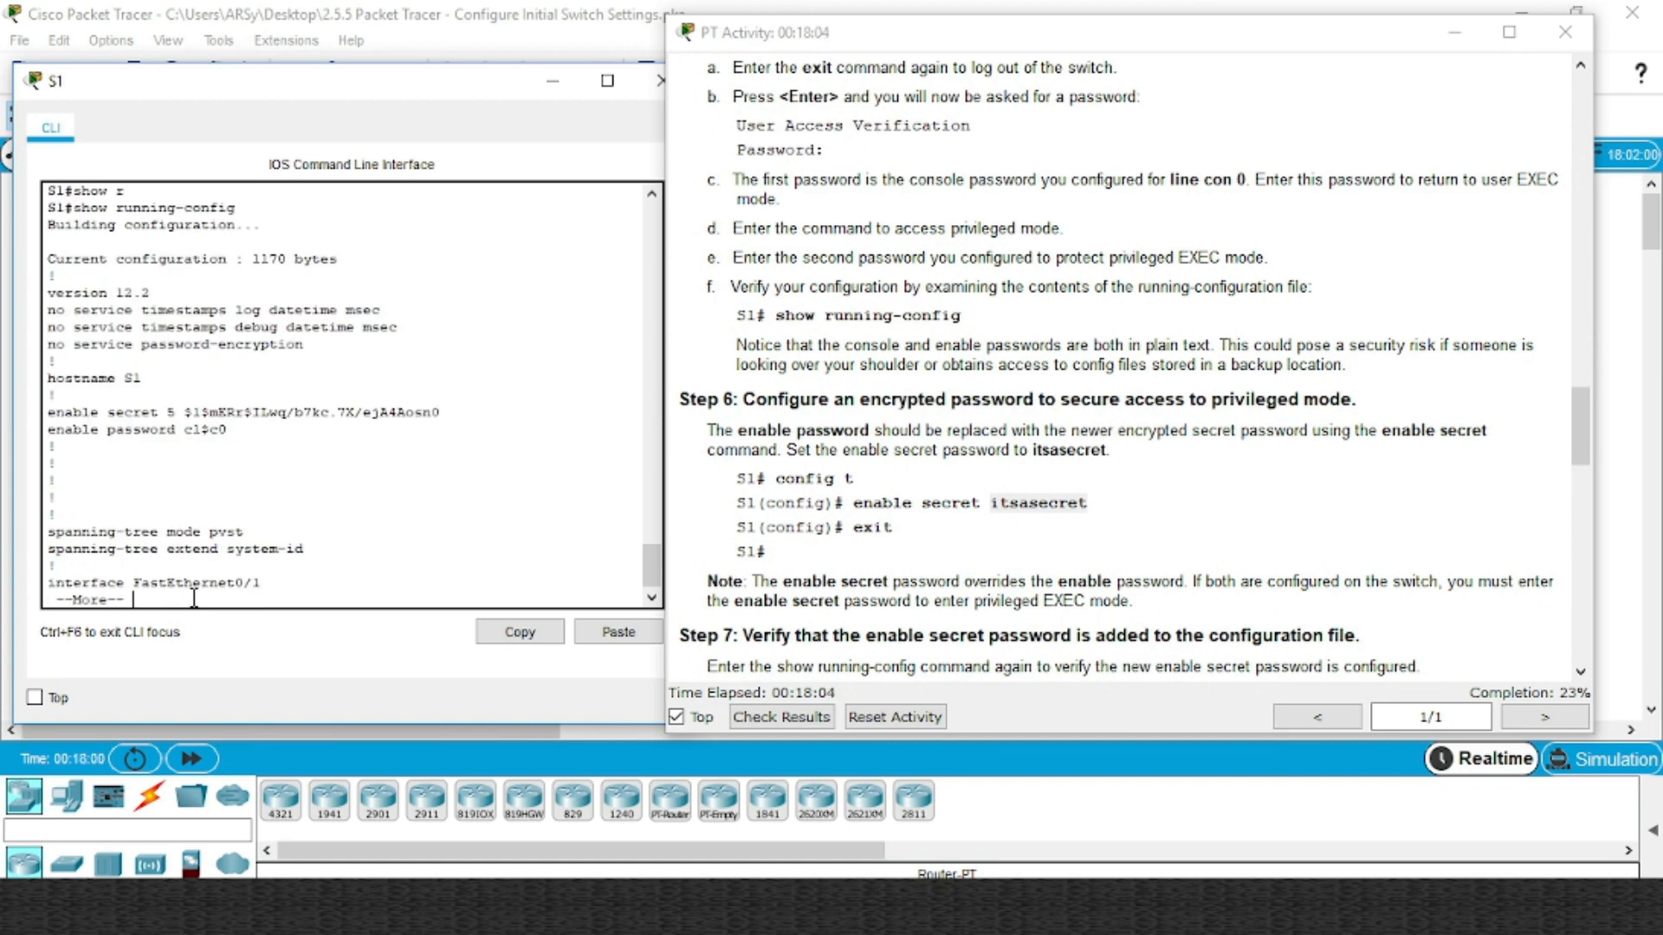
{"action": "key", "text": "space"}
{"action": "key", "text": "space"}
{"action": "key", "text": "space"}
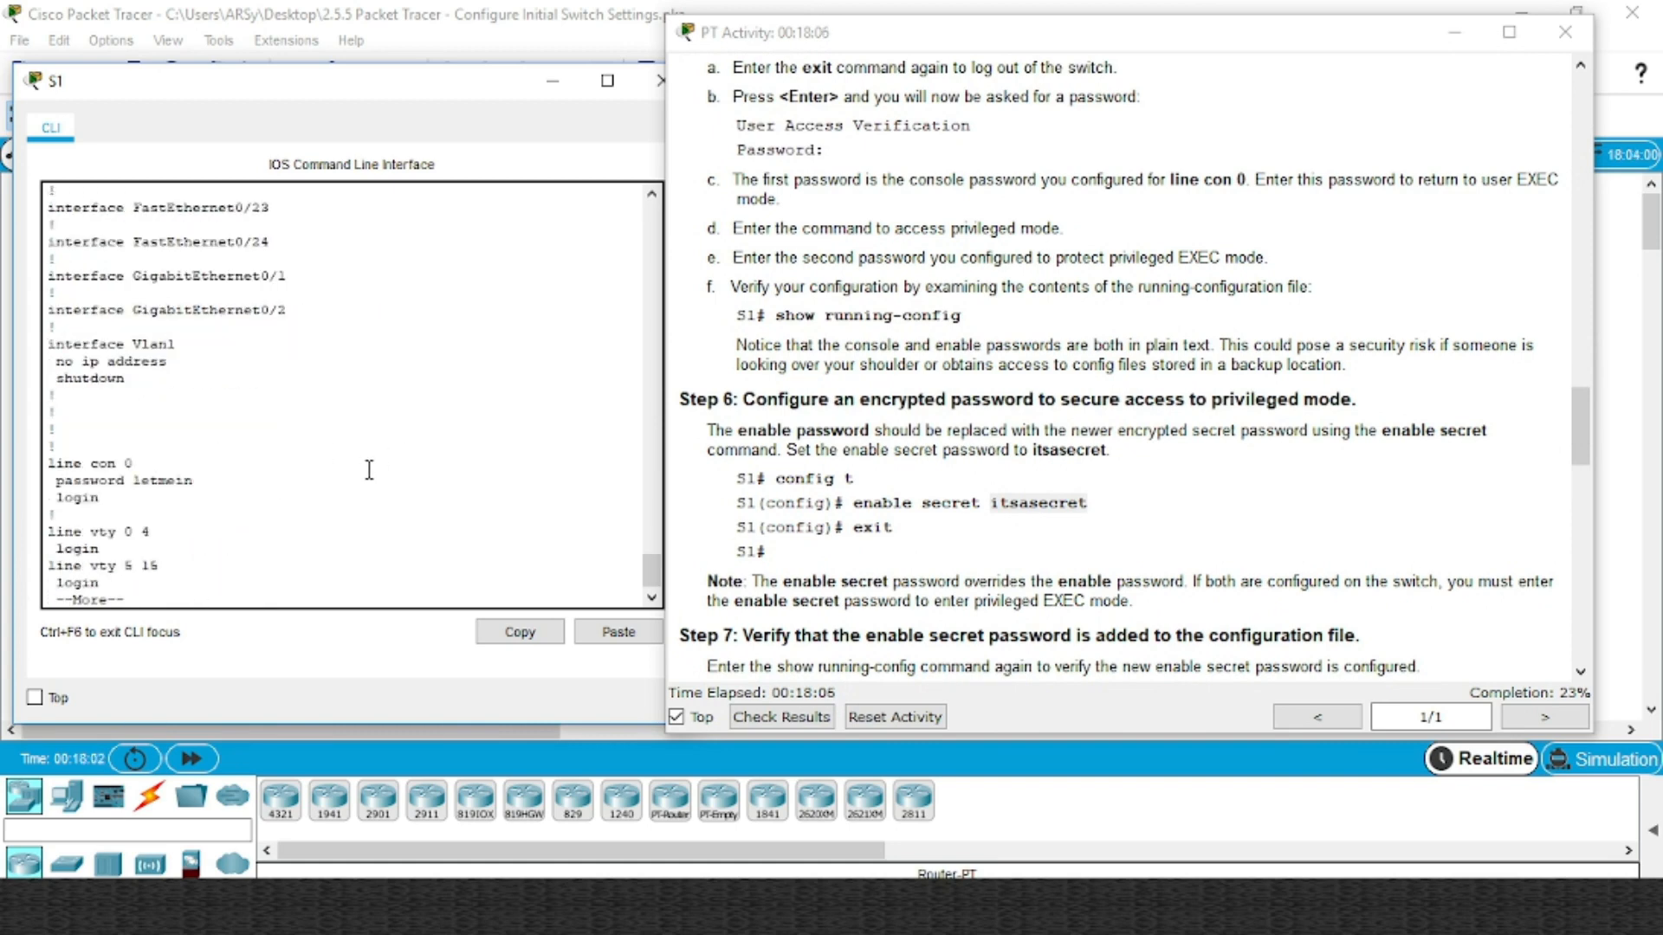
{"action": "key", "text": "space"}
Compare the plain-text enable password with the encrypted enable secret, then scroll instructions to Step 8
{"action": "scroll", "coordinate": [336, 483], "scroll_direction": "up", "scroll_amount": 15}
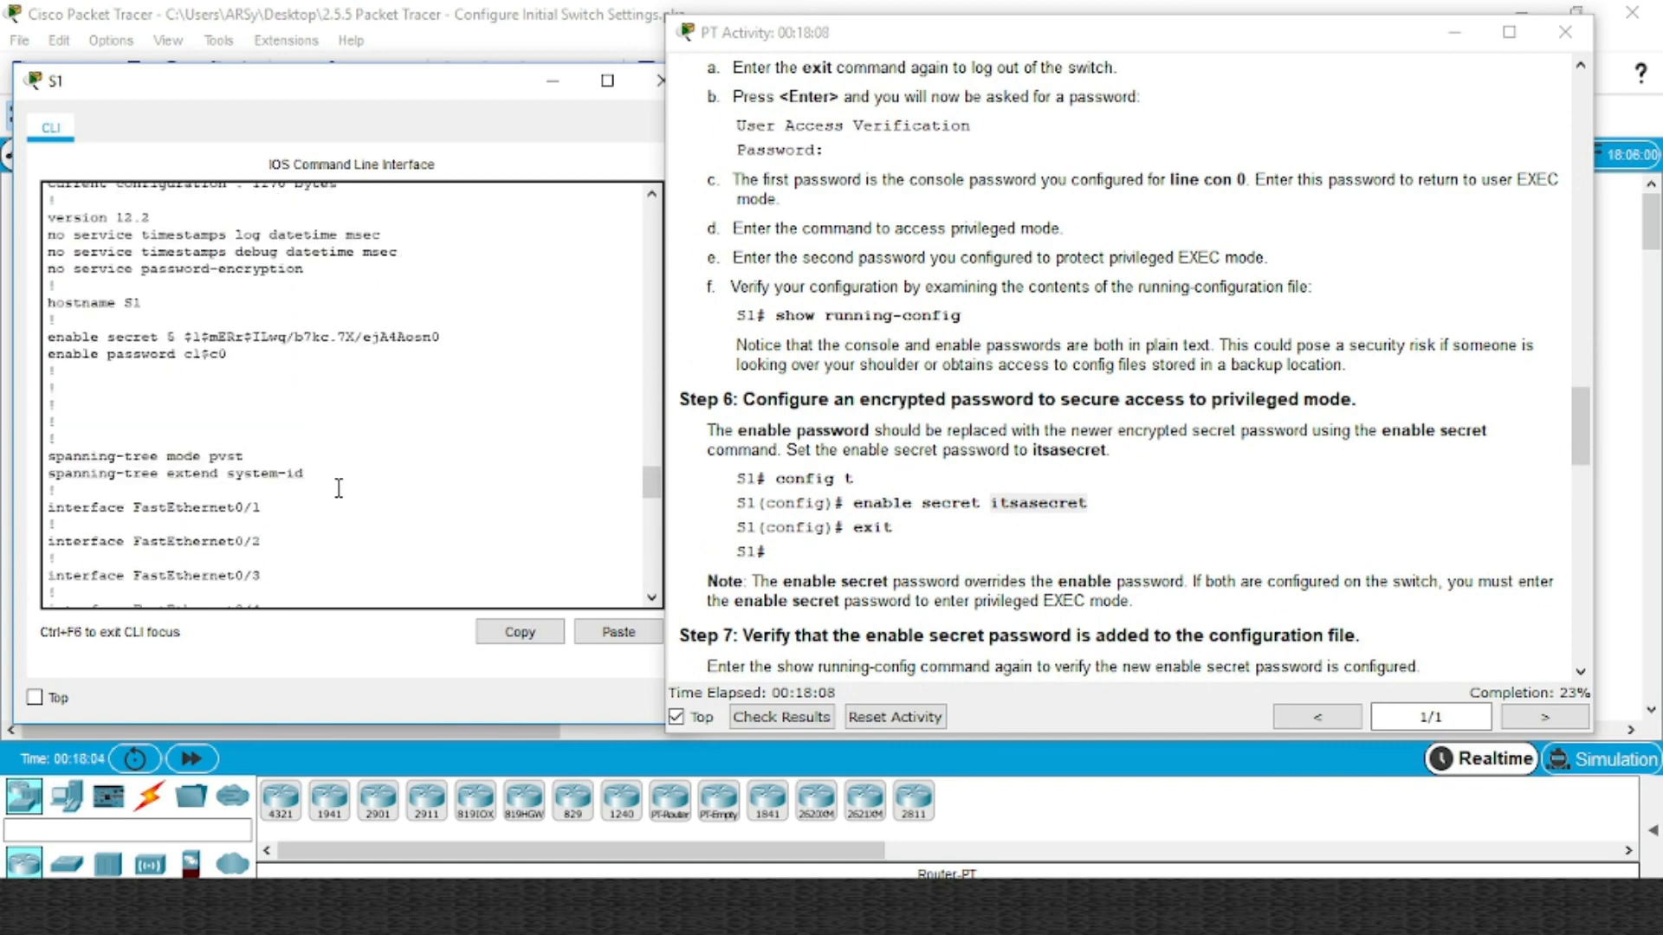
{"action": "scroll", "coordinate": [339, 487], "scroll_direction": "up", "scroll_amount": 3}
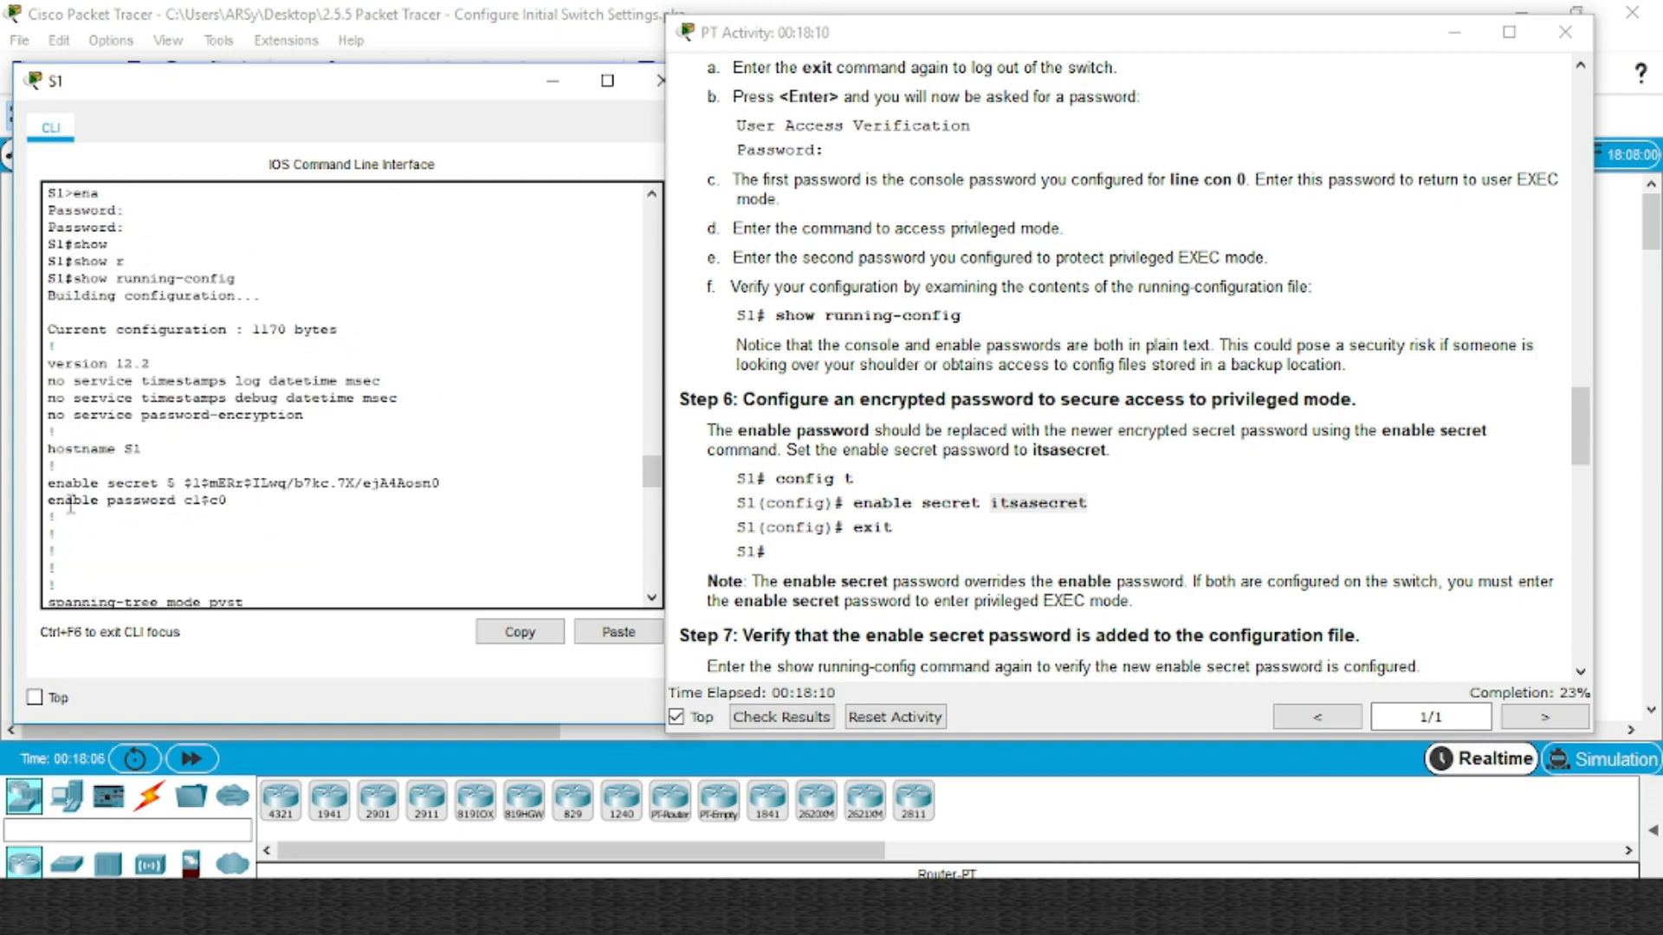
{"action": "left_click_drag", "start_coordinate": [184, 500], "coordinate": [232, 503]}
{"action": "left_click", "coordinate": [232, 502]}
{"action": "left_click_drag", "start_coordinate": [184, 482], "coordinate": [442, 477]}
{"action": "scroll", "coordinate": [385, 509], "scroll_direction": "down", "scroll_amount": 10}
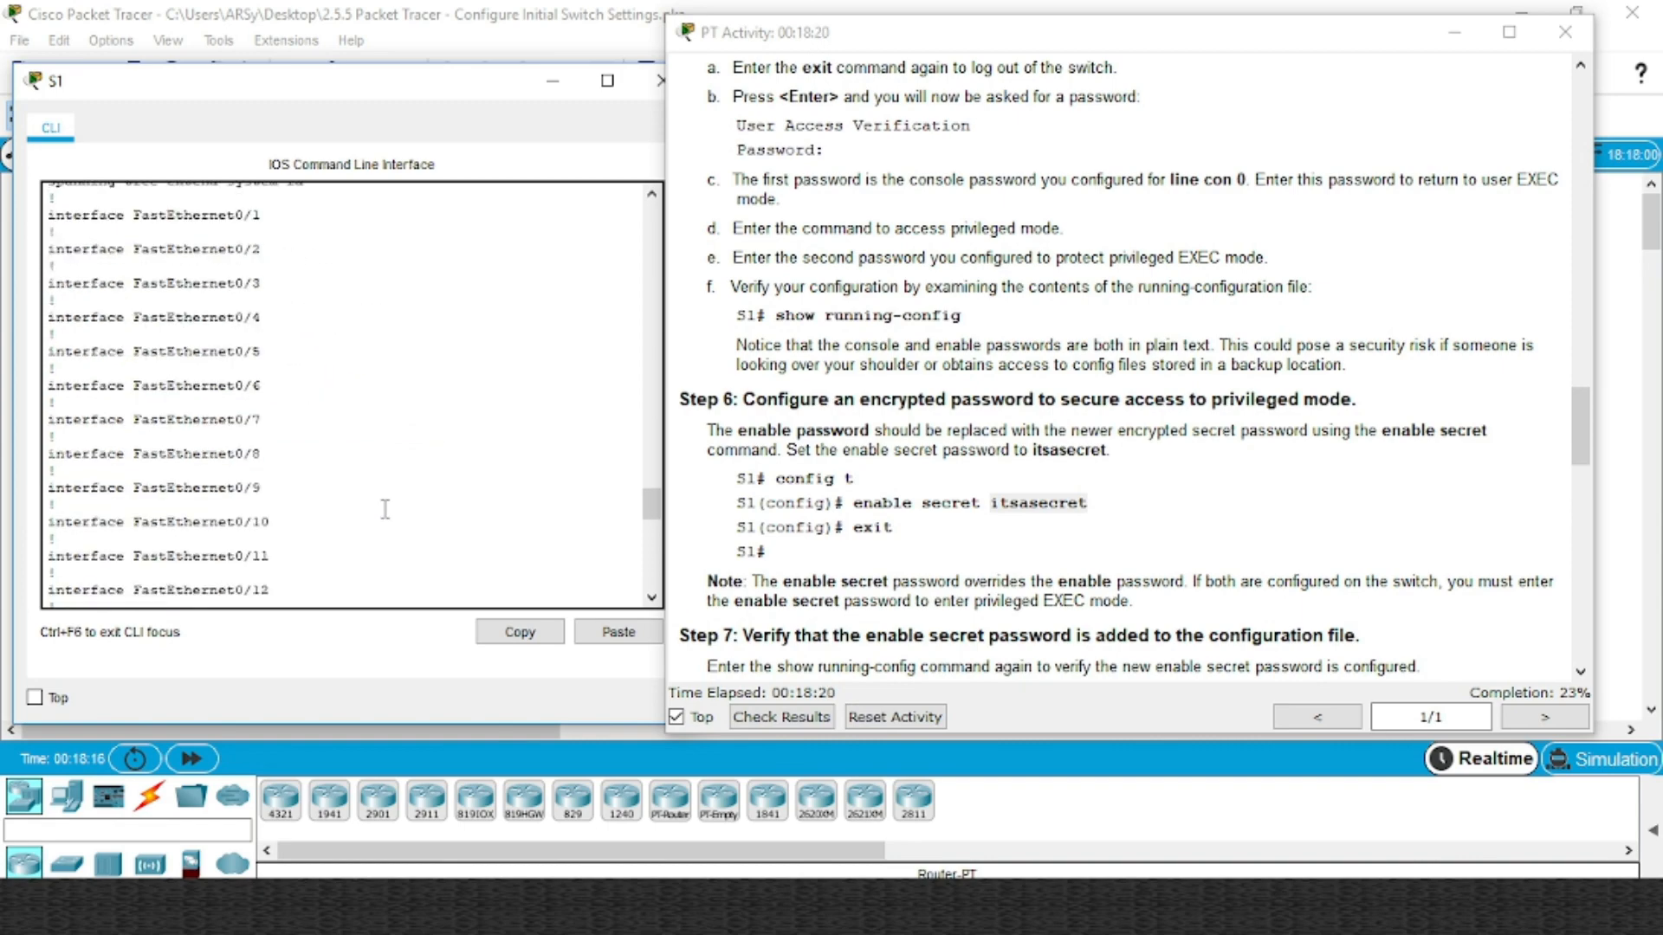
{"action": "left_click", "coordinate": [922, 533]}
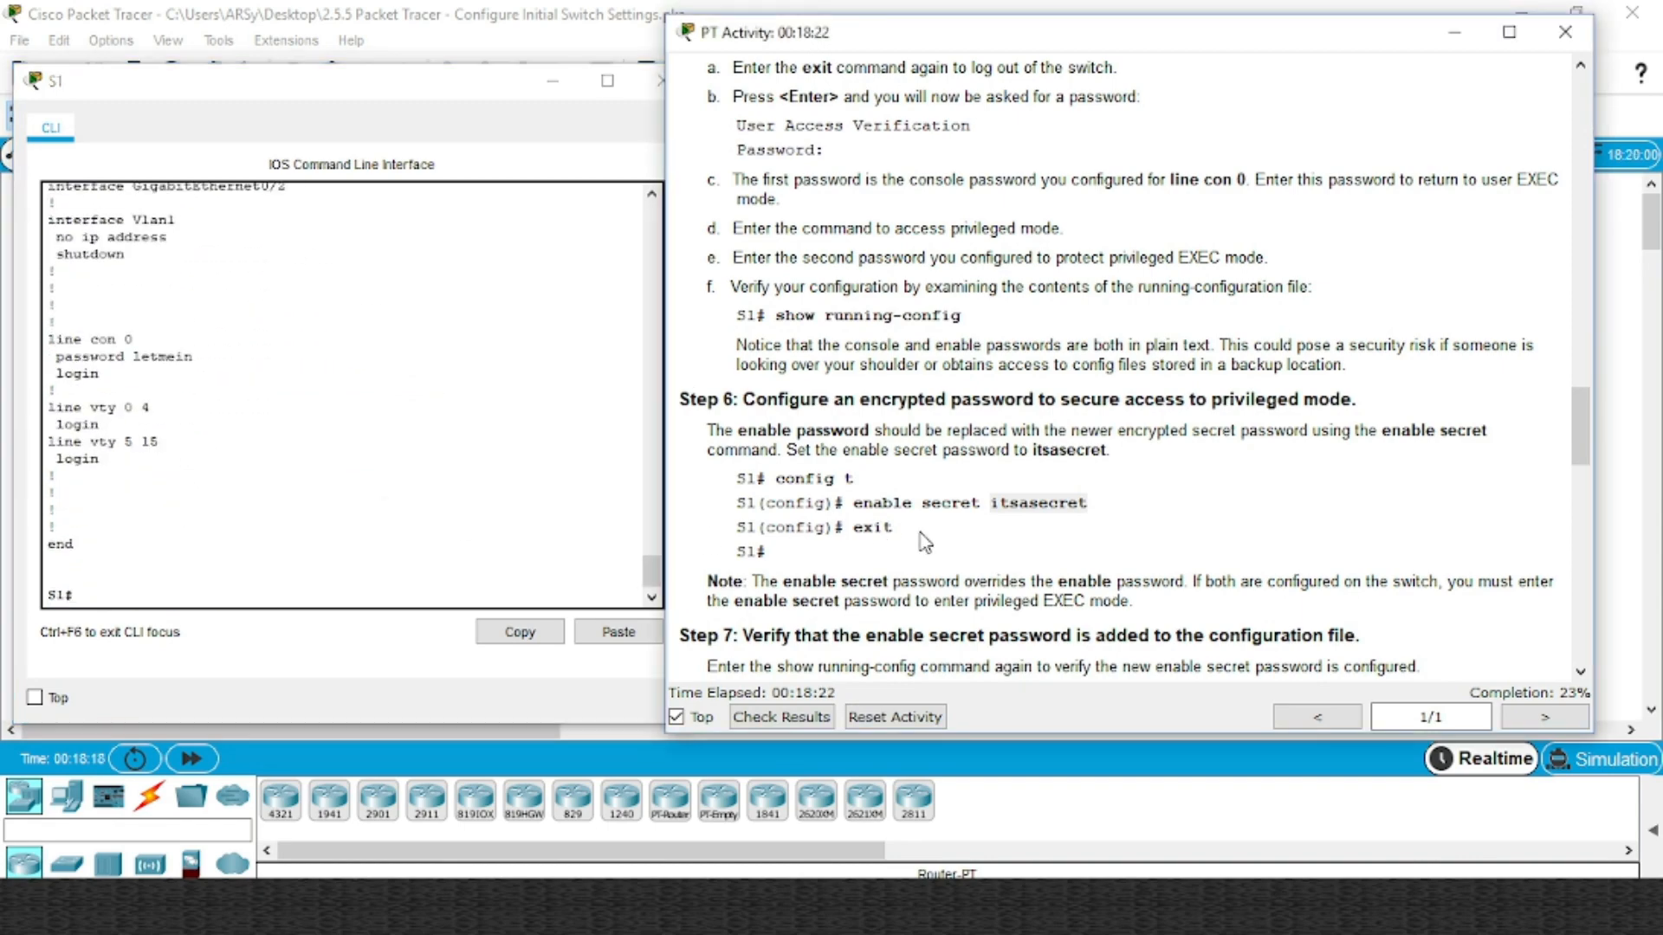
{"action": "scroll", "coordinate": [922, 530], "scroll_direction": "down", "scroll_amount": 3}
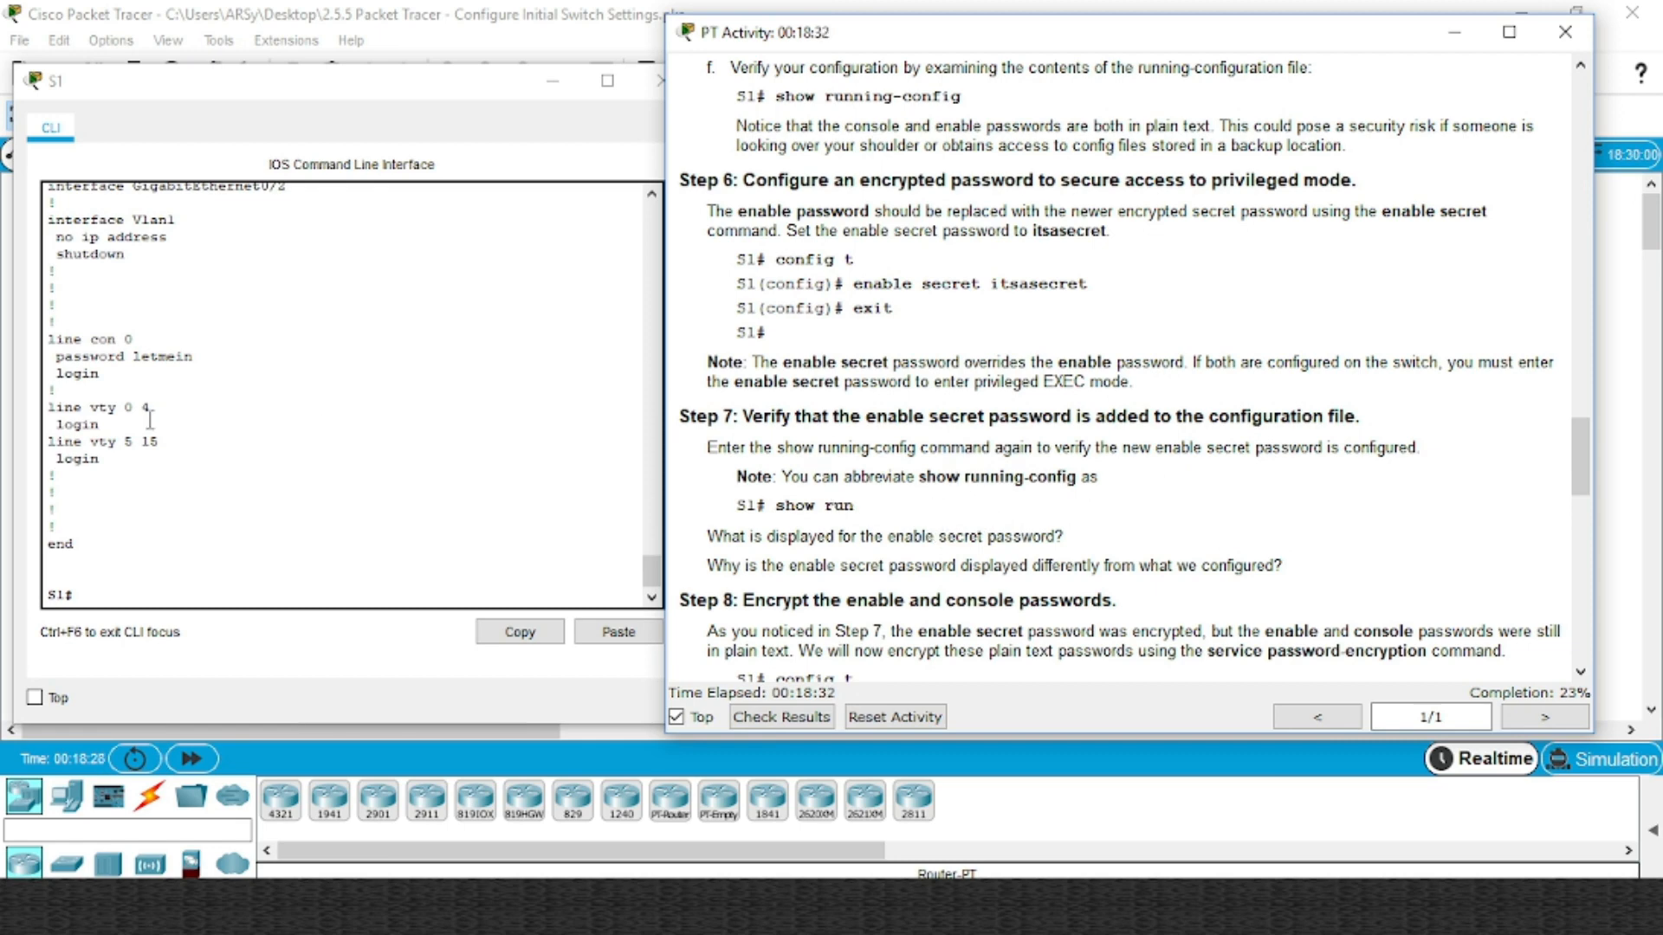
{"action": "scroll", "coordinate": [963, 495], "scroll_direction": "down", "scroll_amount": 3}
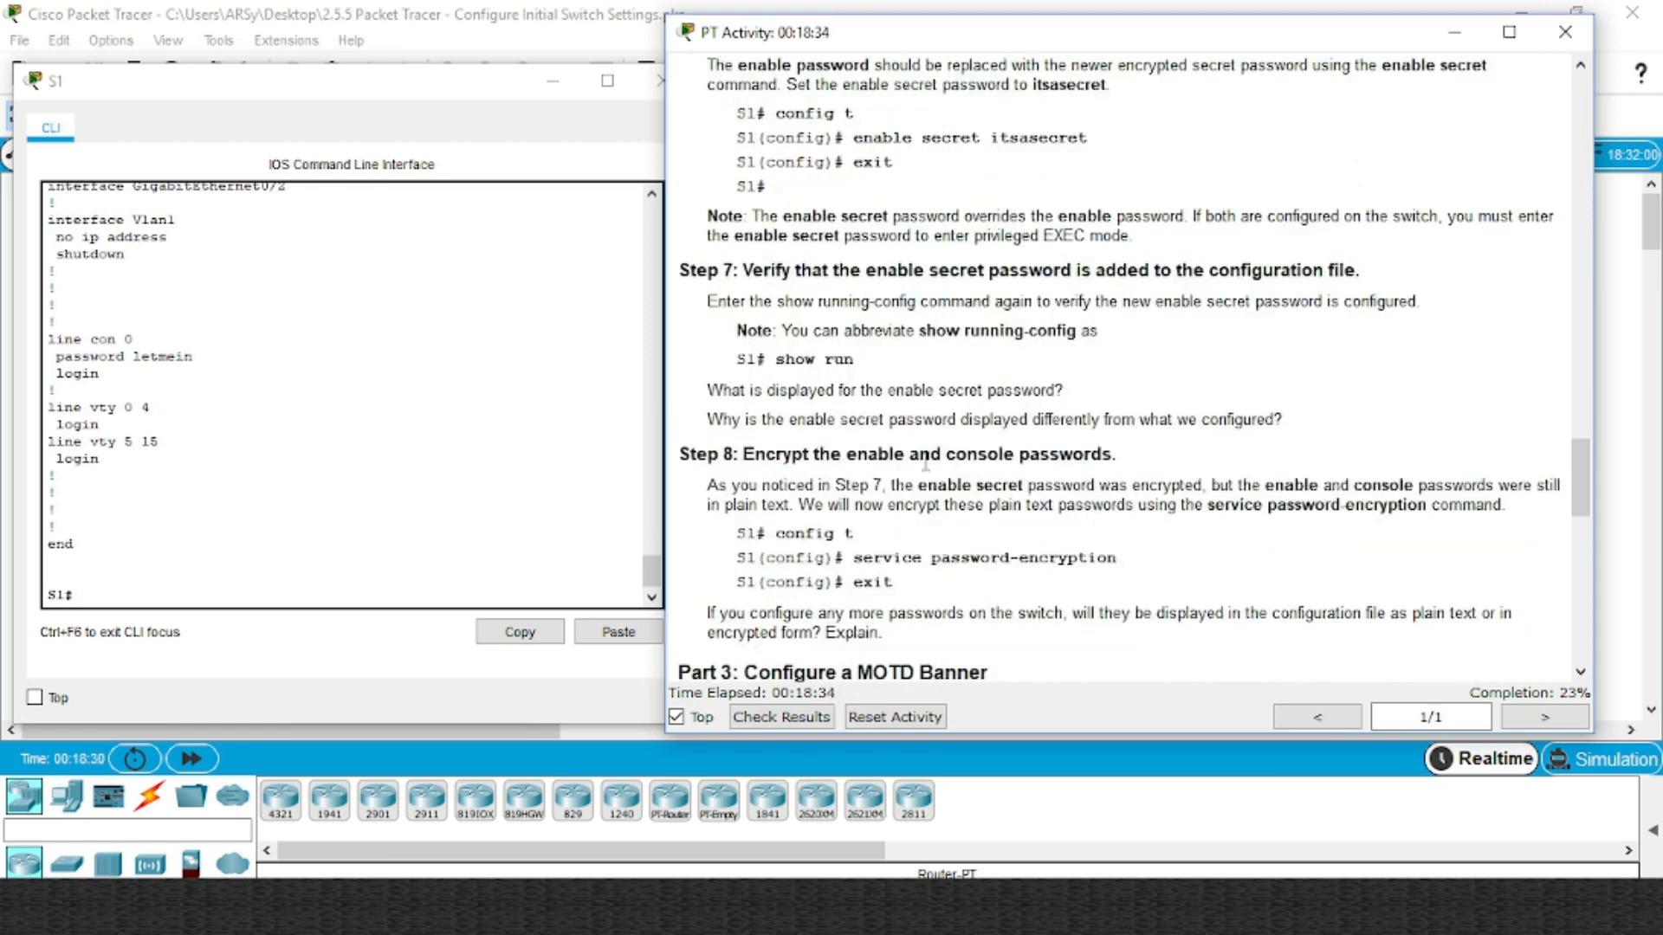
{"action": "scroll", "coordinate": [925, 464], "scroll_direction": "down", "scroll_amount": 1}
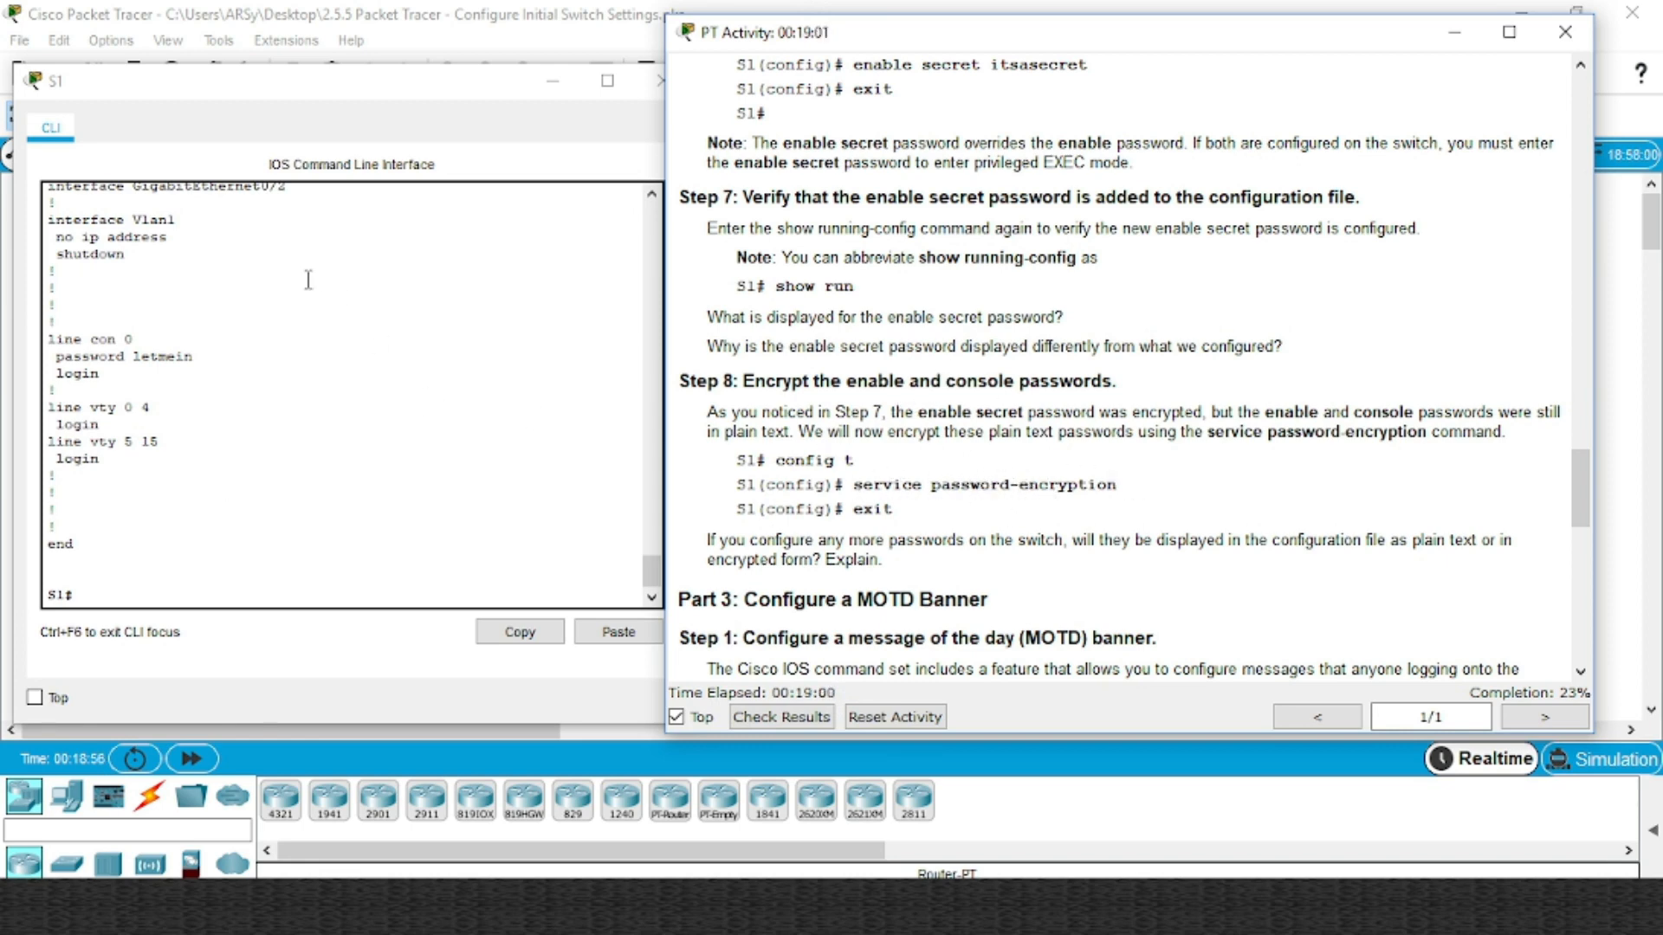
Turn on service password-encryption on S1 in global configuration mode, then exit
{"action": "left_click", "coordinate": [127, 596]}
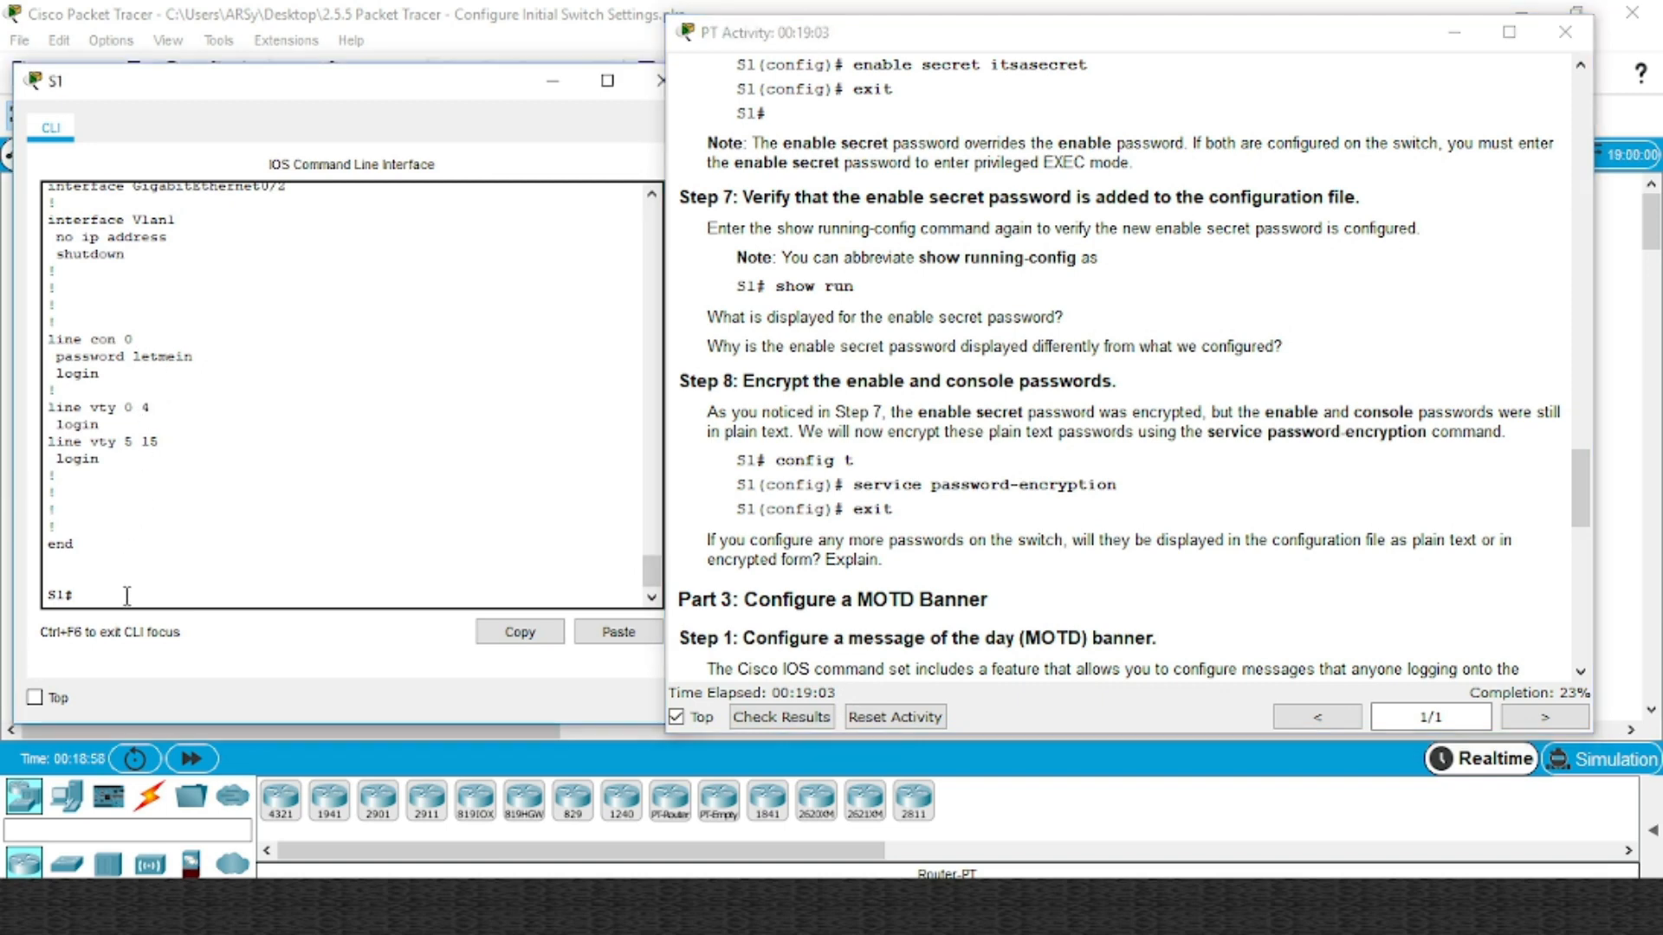
{"action": "type", "text": "conf"}
{"action": "key", "text": "Tab"}
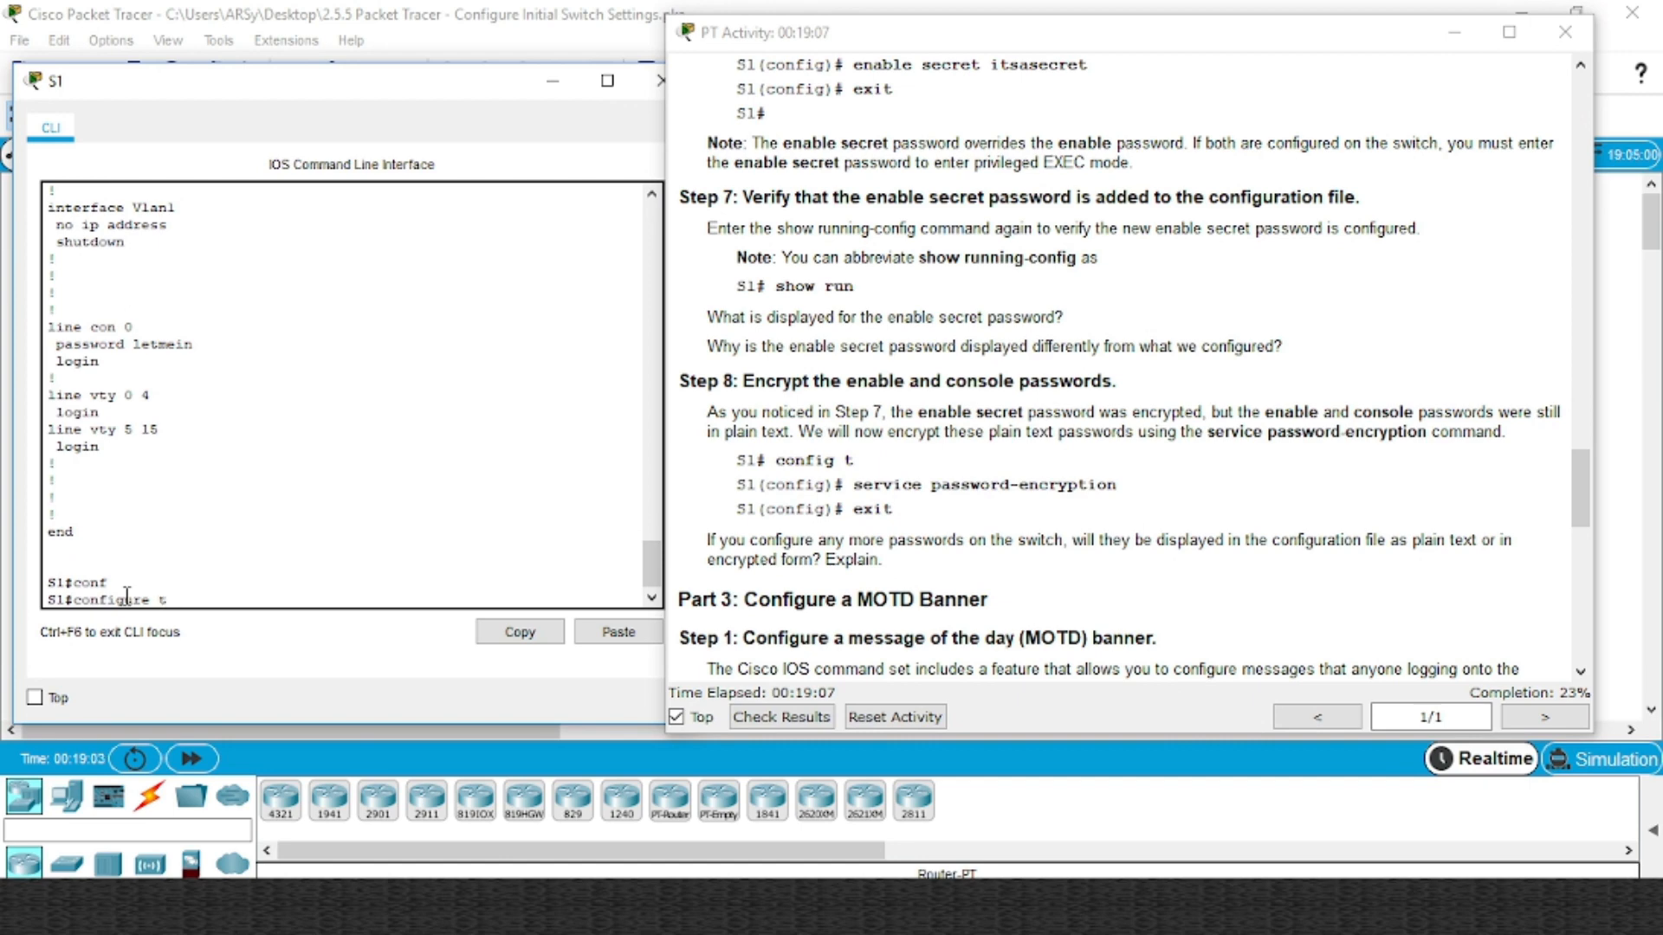
{"action": "type", "text": "t"}
{"action": "key", "text": "Return"}
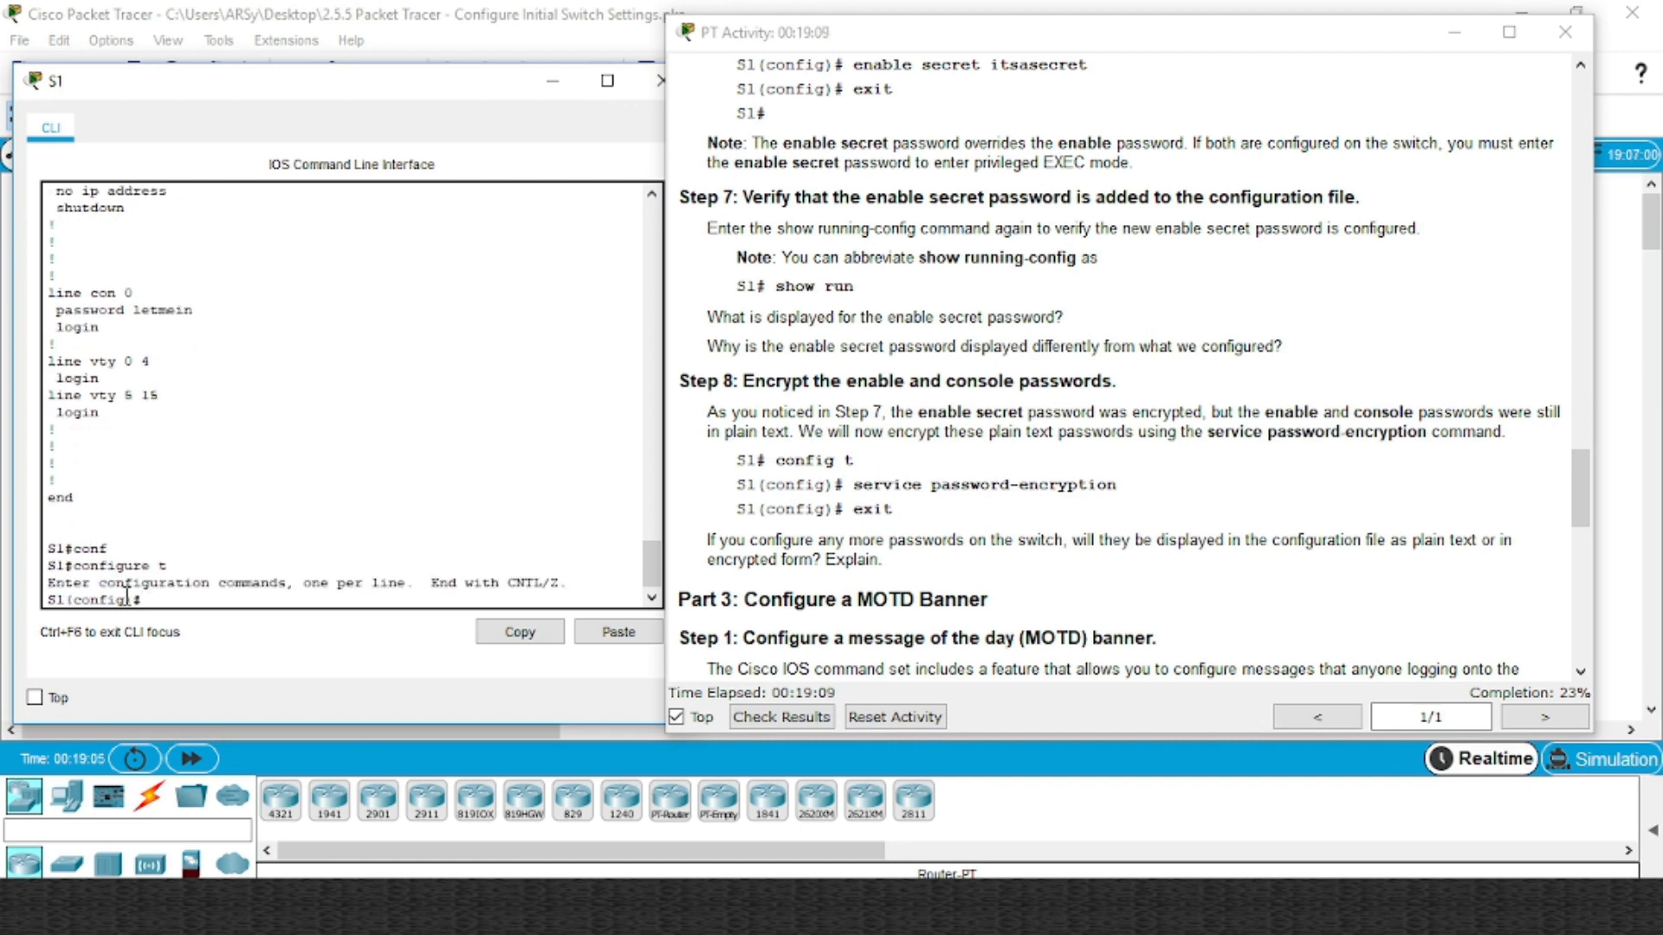
{"action": "type", "text": "se"}
{"action": "key", "text": "Tab"}
{"action": "type", "text": "p"}
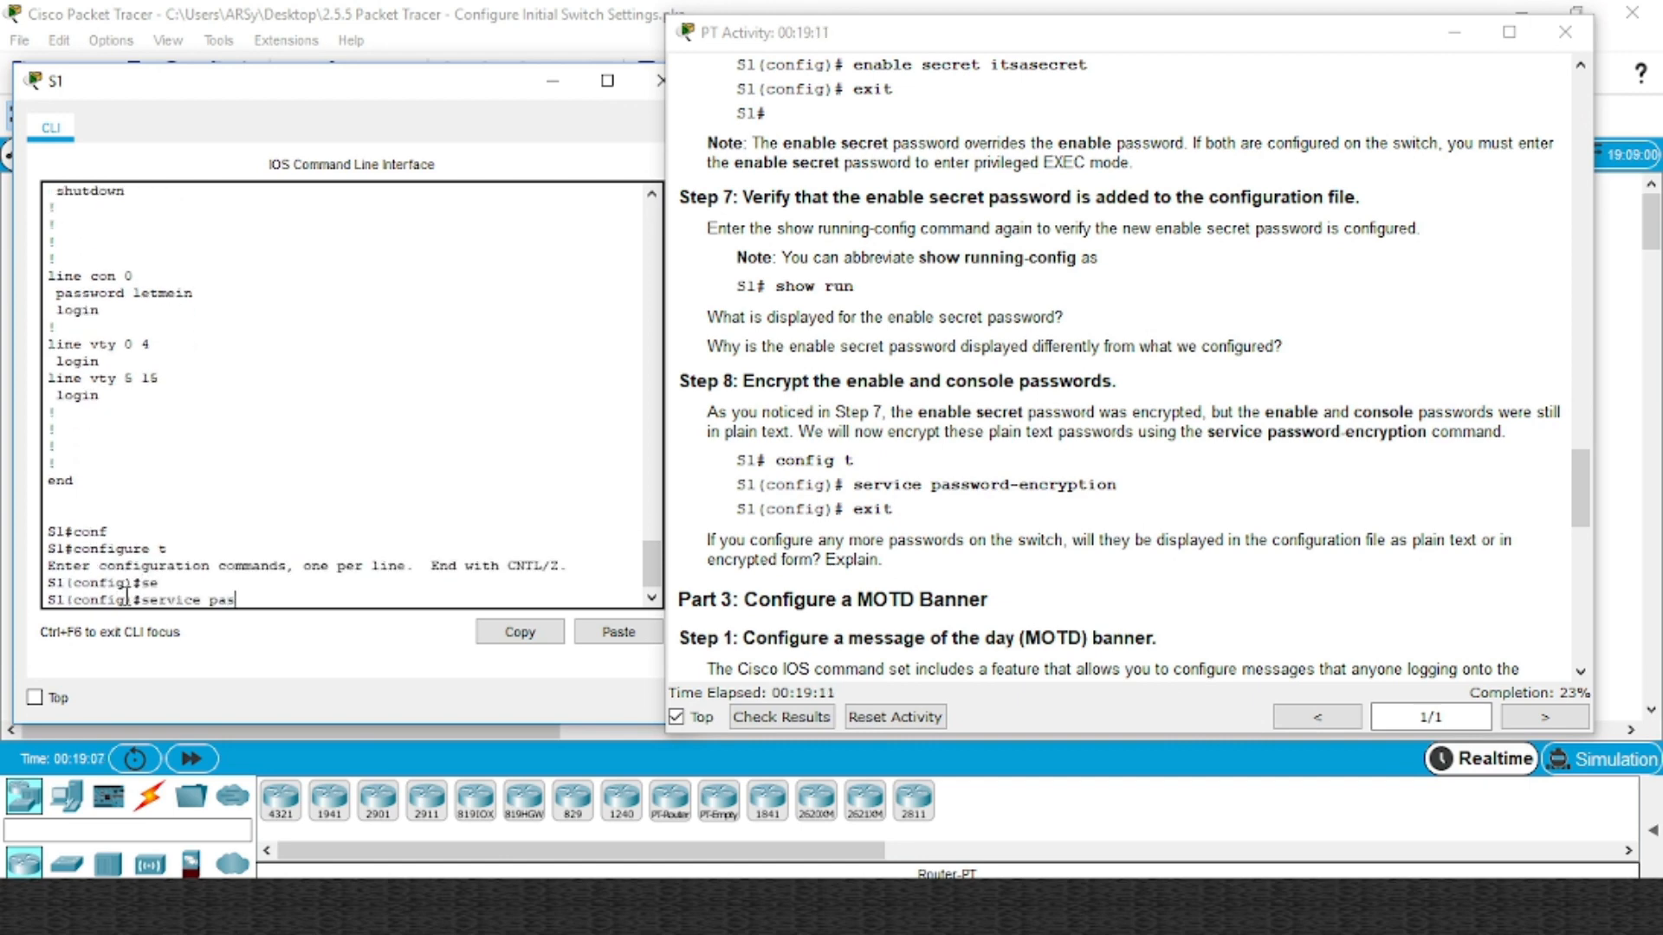
{"action": "key", "text": "Tab"}
{"action": "key", "text": "Return"}
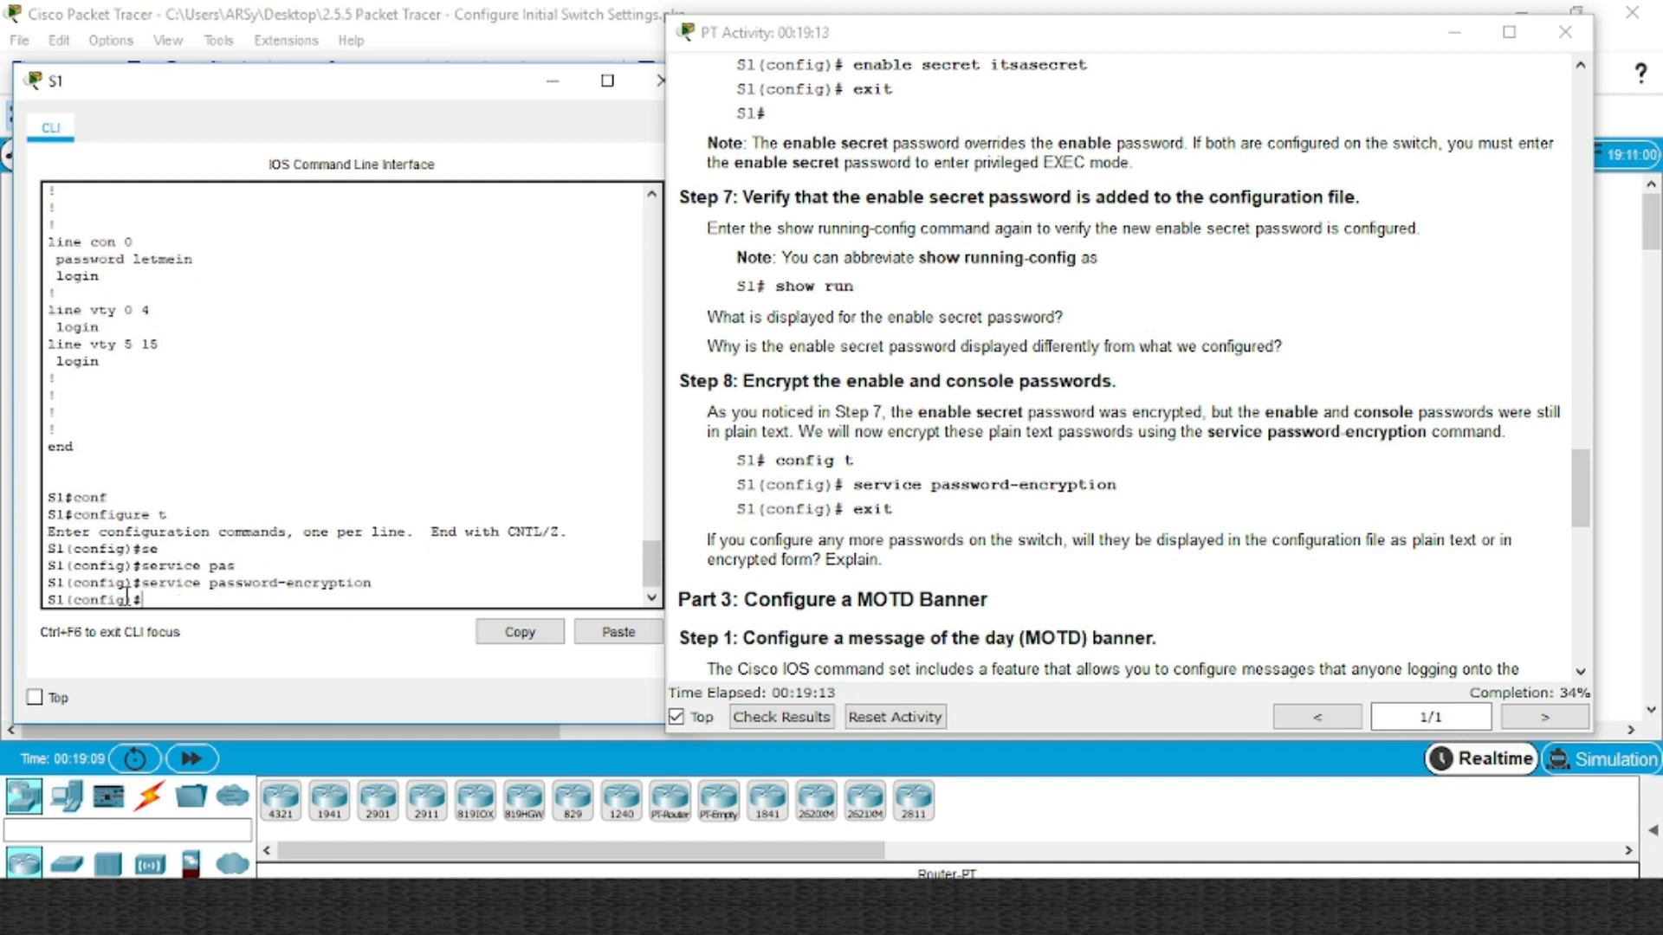
{"action": "type", "text": "exit"}
{"action": "key", "text": "Return"}
{"action": "key", "text": "Return"}
Show S1's running configuration to check the now-encrypted enable password
{"action": "type", "text": "shi"}
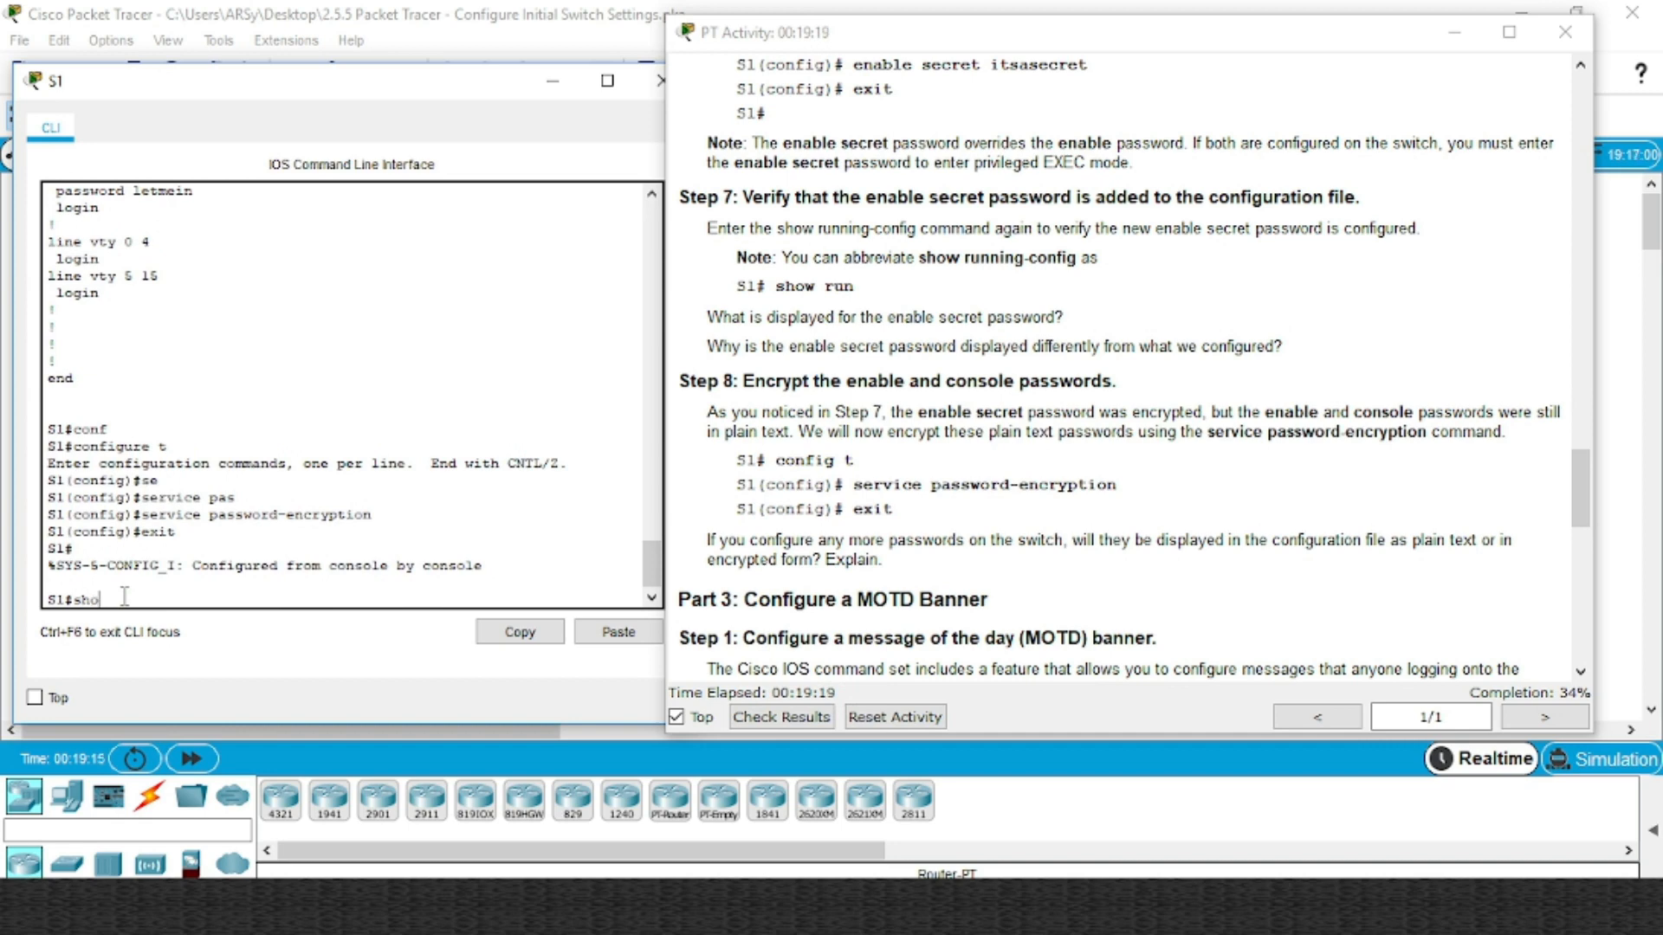
{"action": "key", "text": "Tab"}
{"action": "type", "text": "r"}
{"action": "key", "text": "Tab"}
{"action": "key", "text": "Return"}
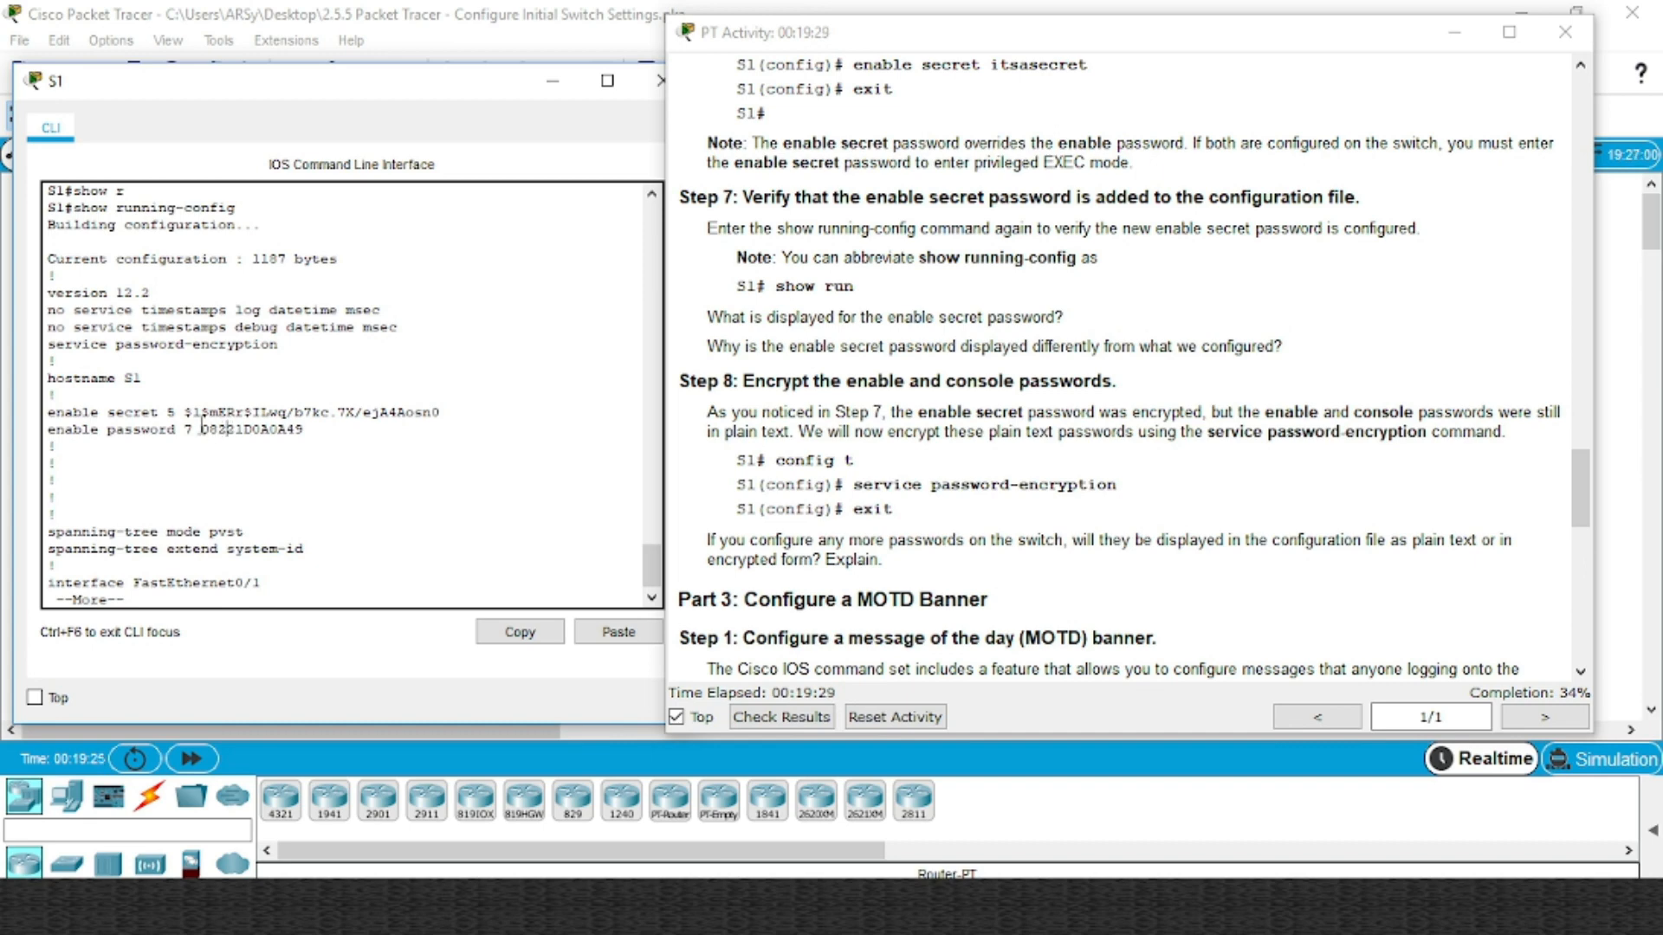
Page through the running-config, noting the type 7 hashes for the enable and console passwords
{"action": "left_click_drag", "start_coordinate": [201, 429], "coordinate": [262, 430]}
{"action": "left_click", "coordinate": [265, 475]}
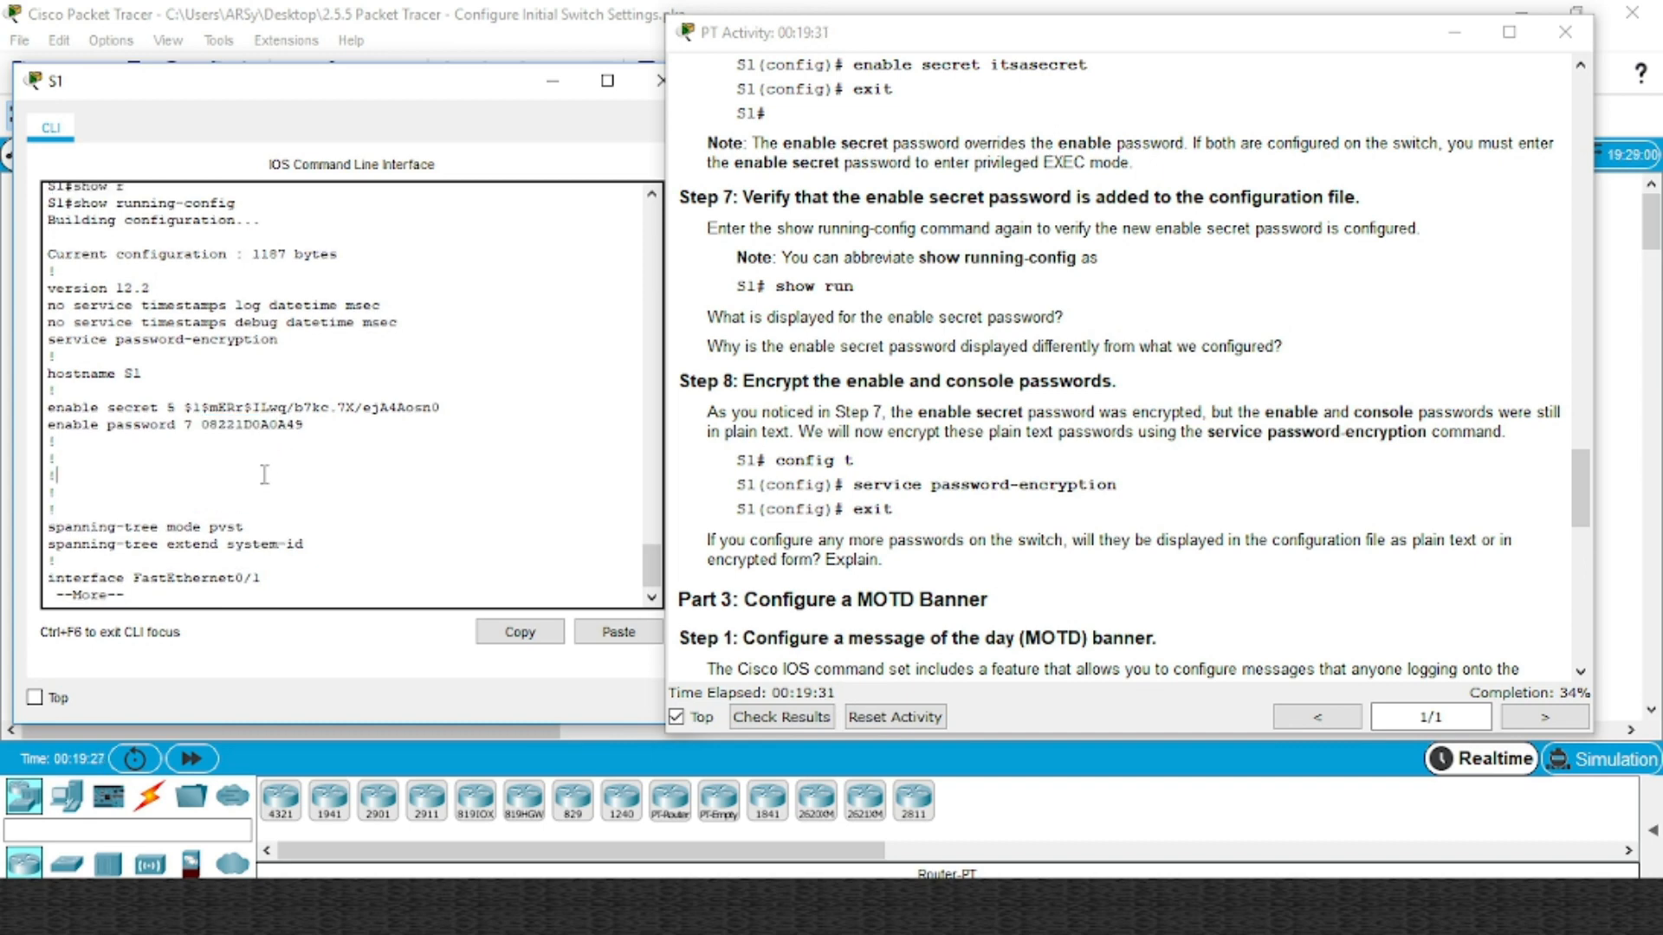
{"action": "key", "text": "space"}
{"action": "key", "text": "space"}
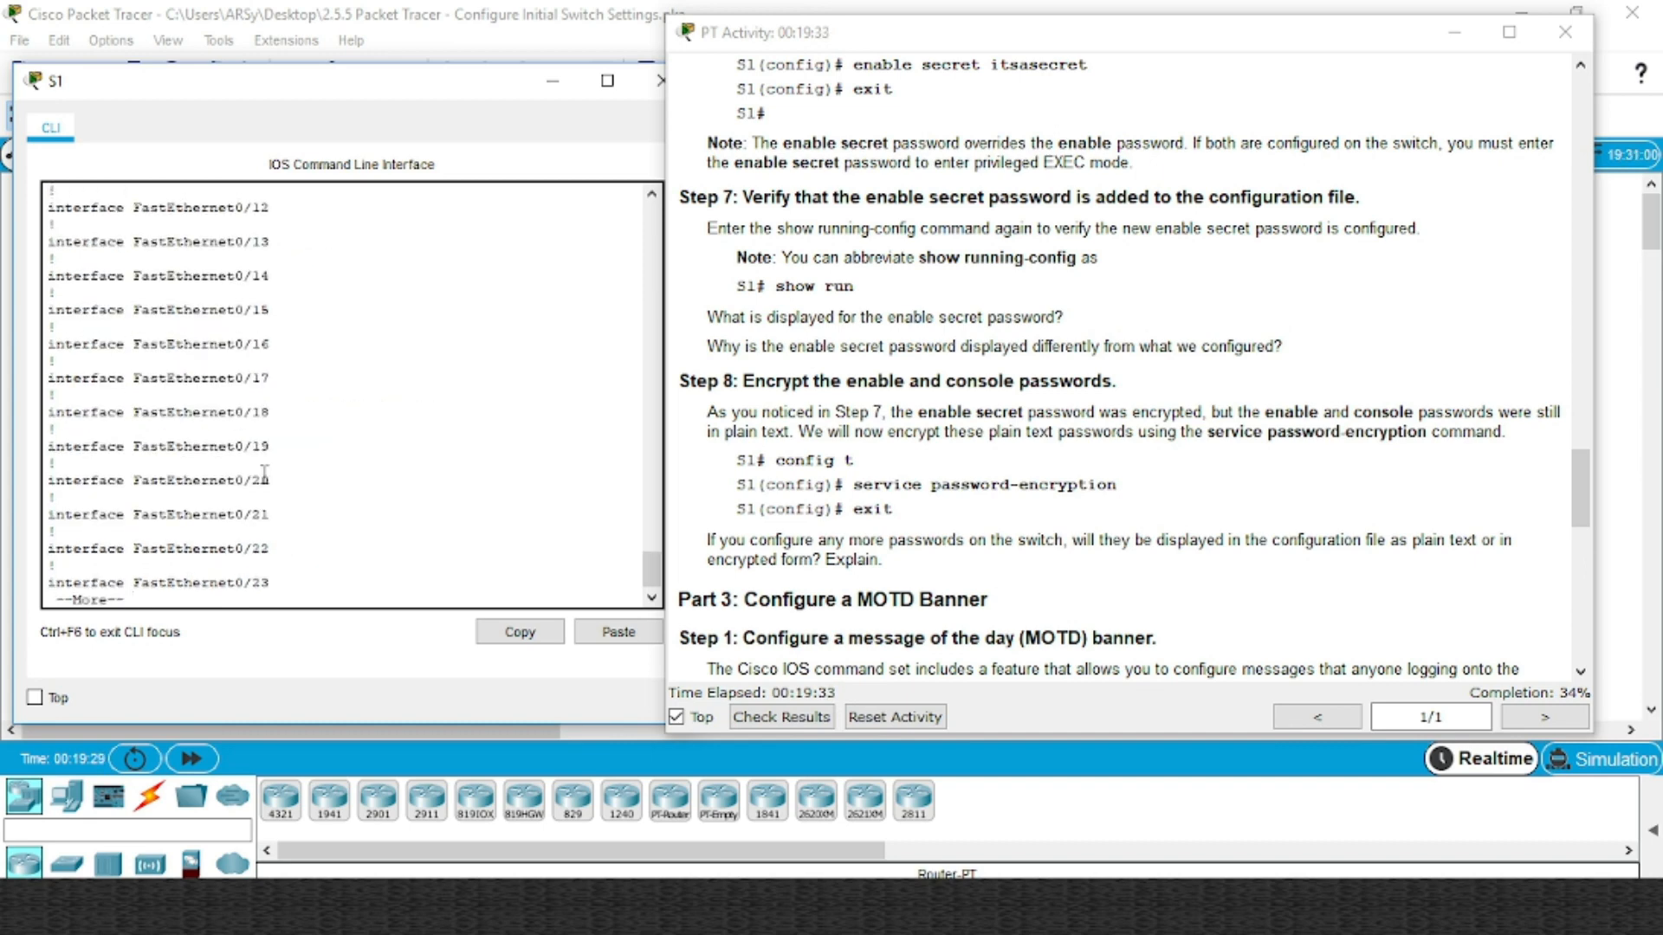
{"action": "key", "text": "space"}
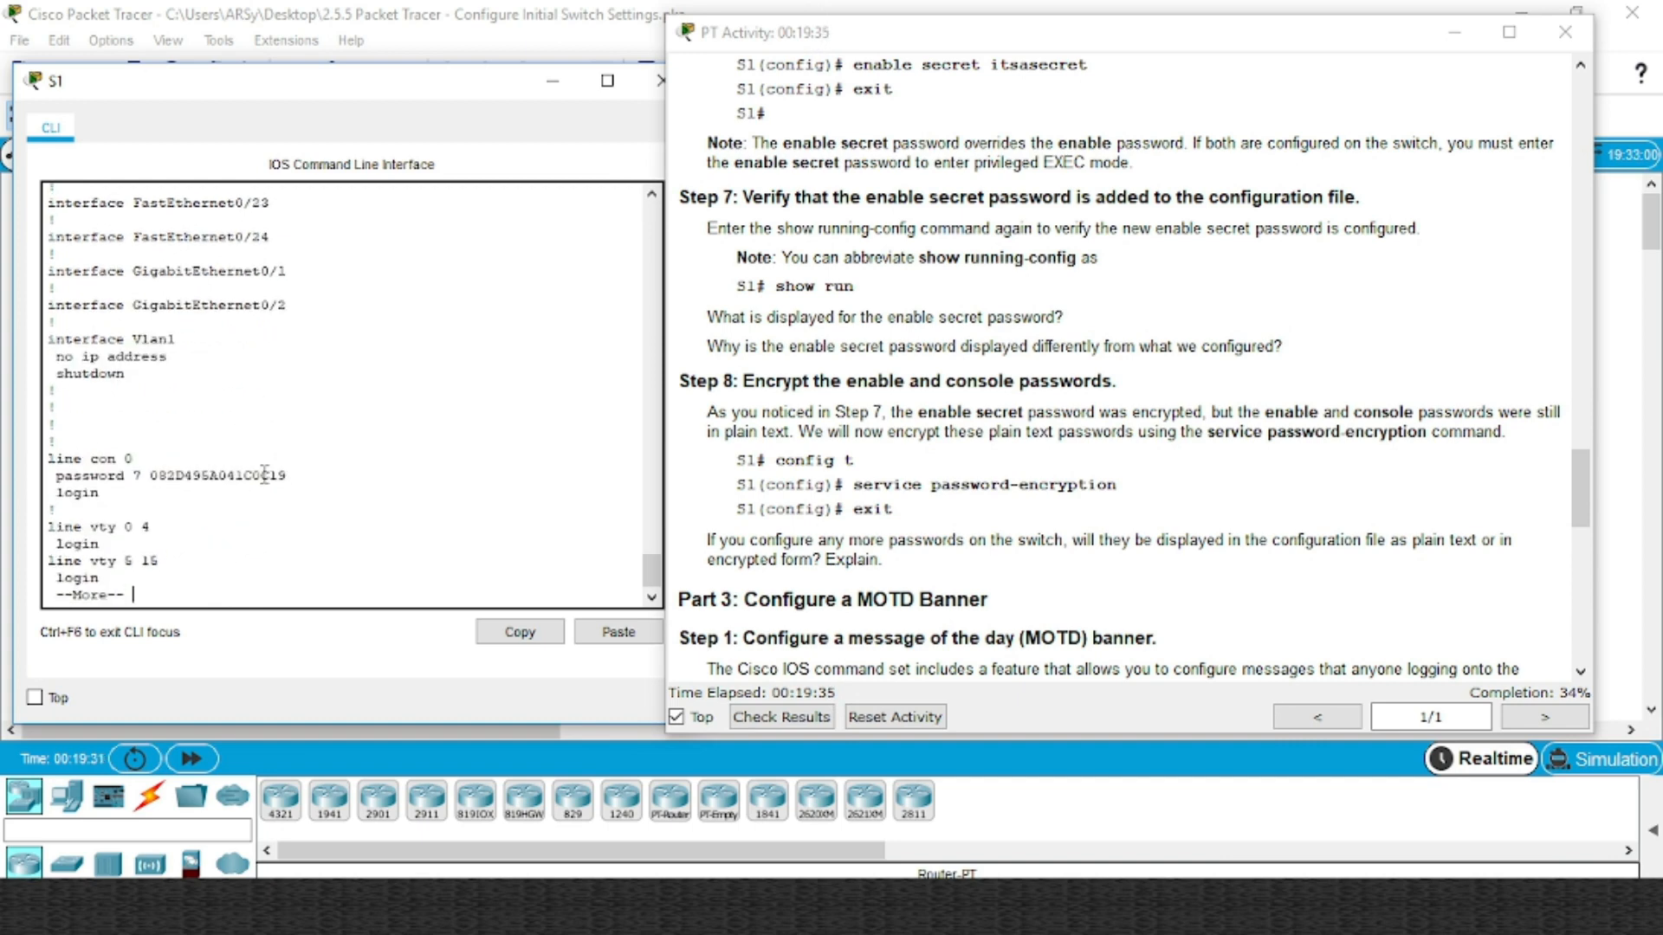
{"action": "left_click_drag", "start_coordinate": [154, 473], "coordinate": [290, 474]}
{"action": "left_click", "coordinate": [317, 493]}
{"action": "key", "text": "space"}
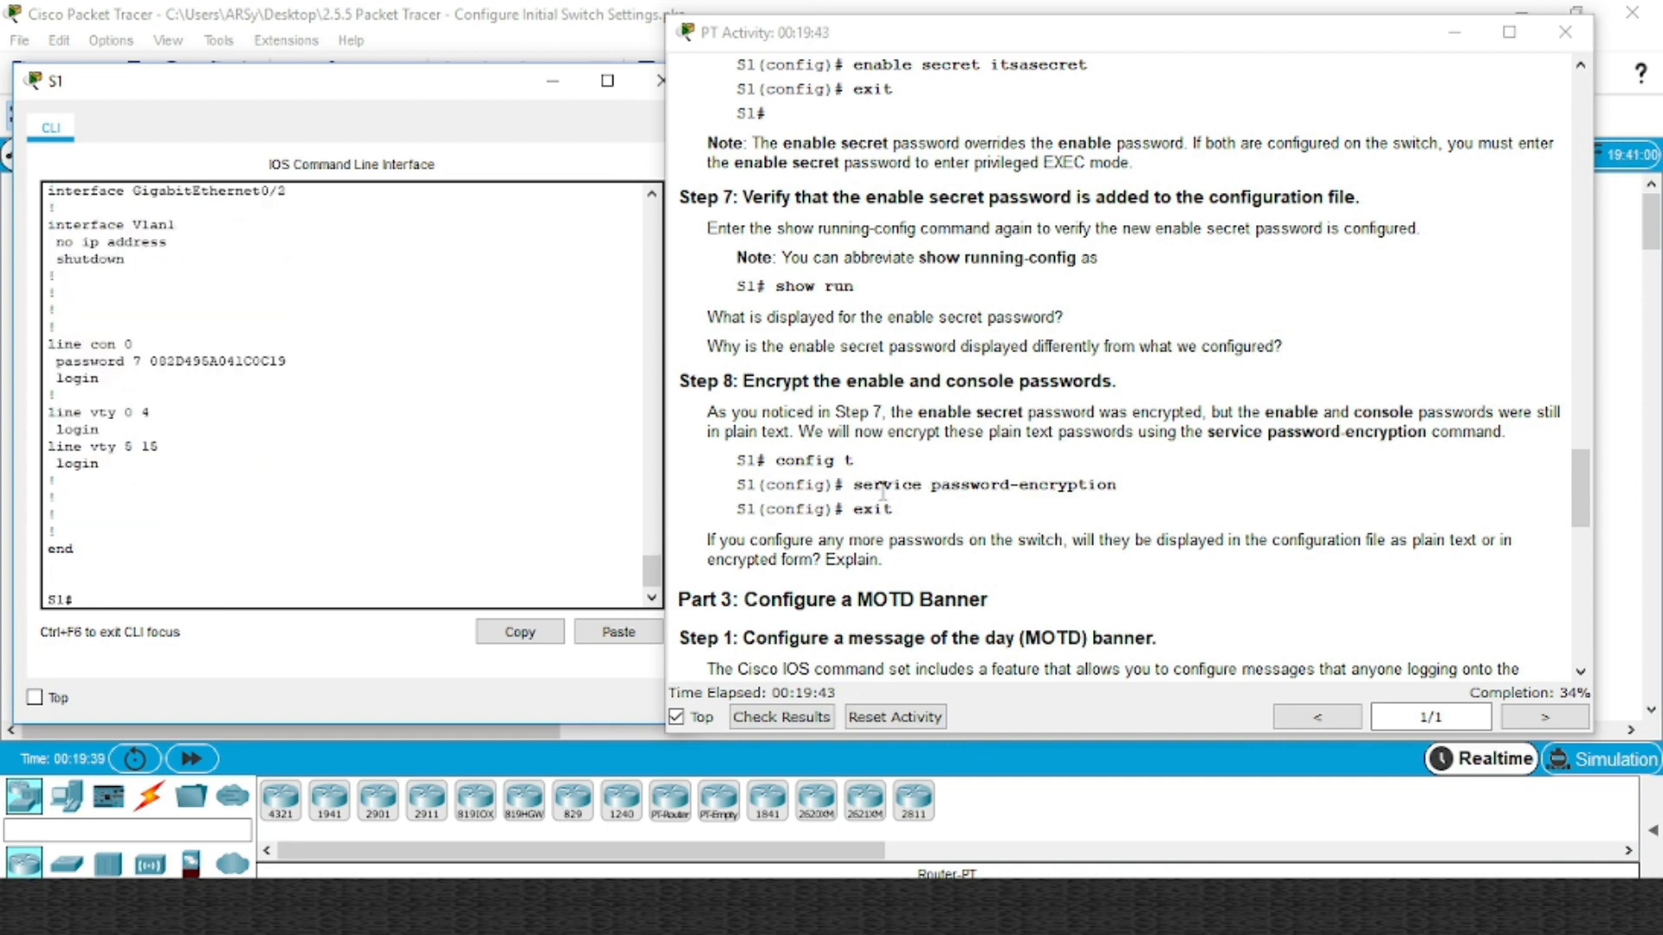
Scroll the instructions down to Part 3: Configure a MOTD Banner
{"action": "left_click", "coordinate": [1005, 520]}
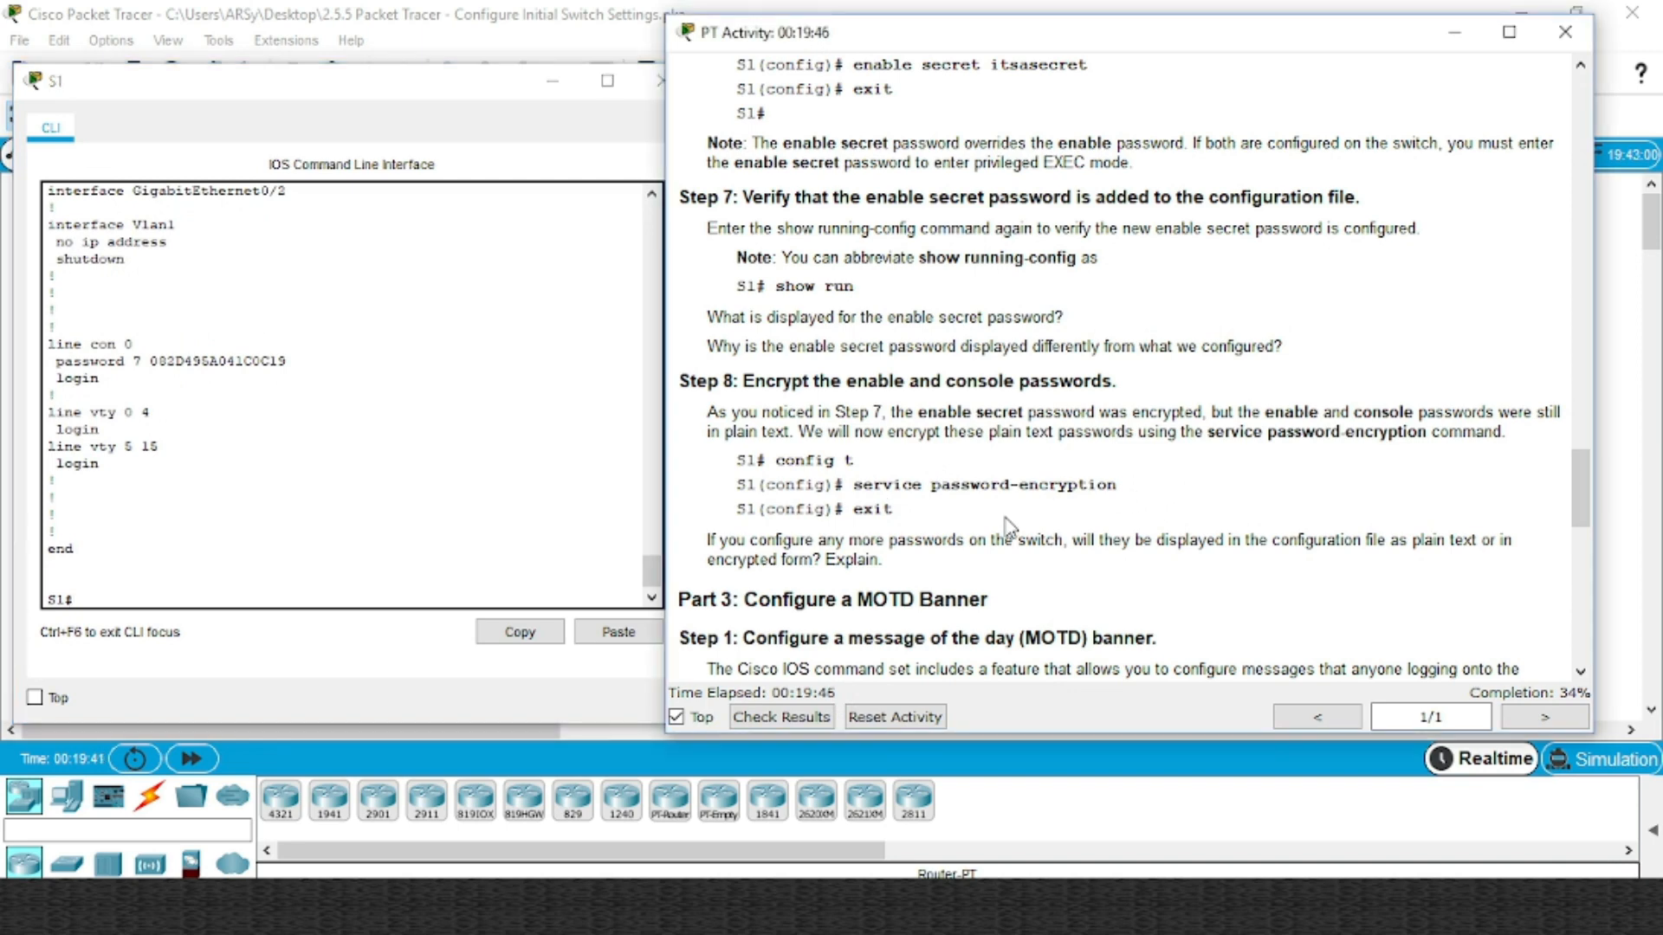
{"action": "scroll", "coordinate": [1005, 513], "scroll_direction": "down", "scroll_amount": 2}
{"action": "scroll", "coordinate": [1005, 513], "scroll_direction": "down", "scroll_amount": 2}
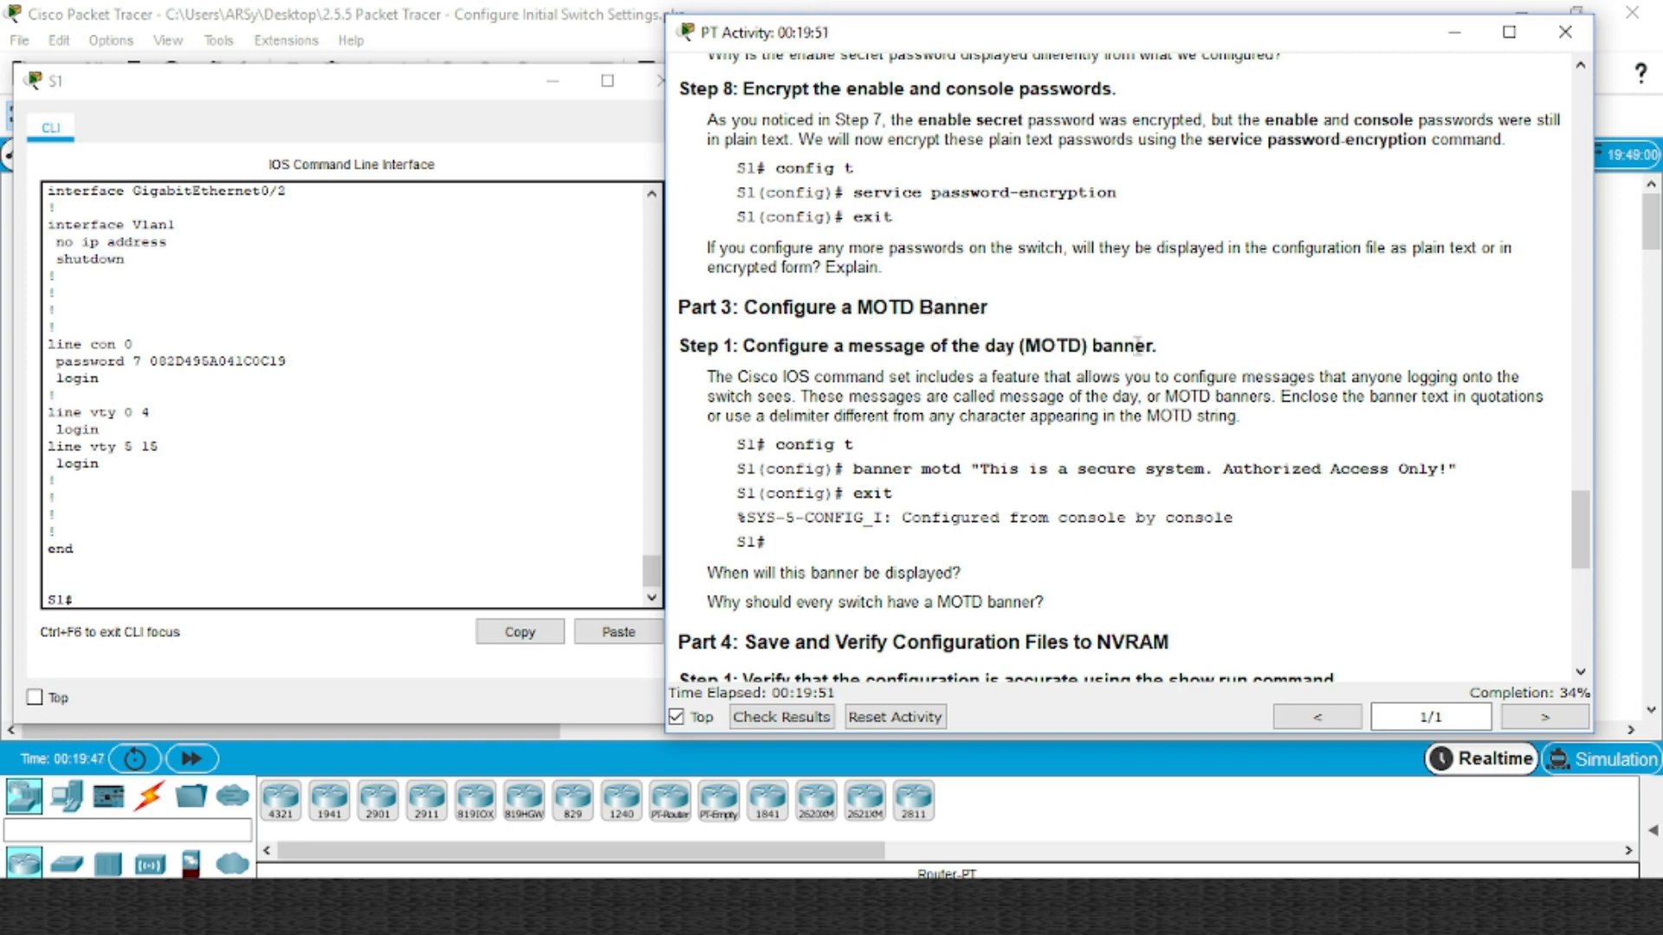
Enter global configuration mode on S1 with conf t, retrying after a mistyped command
{"action": "left_click", "coordinate": [162, 595]}
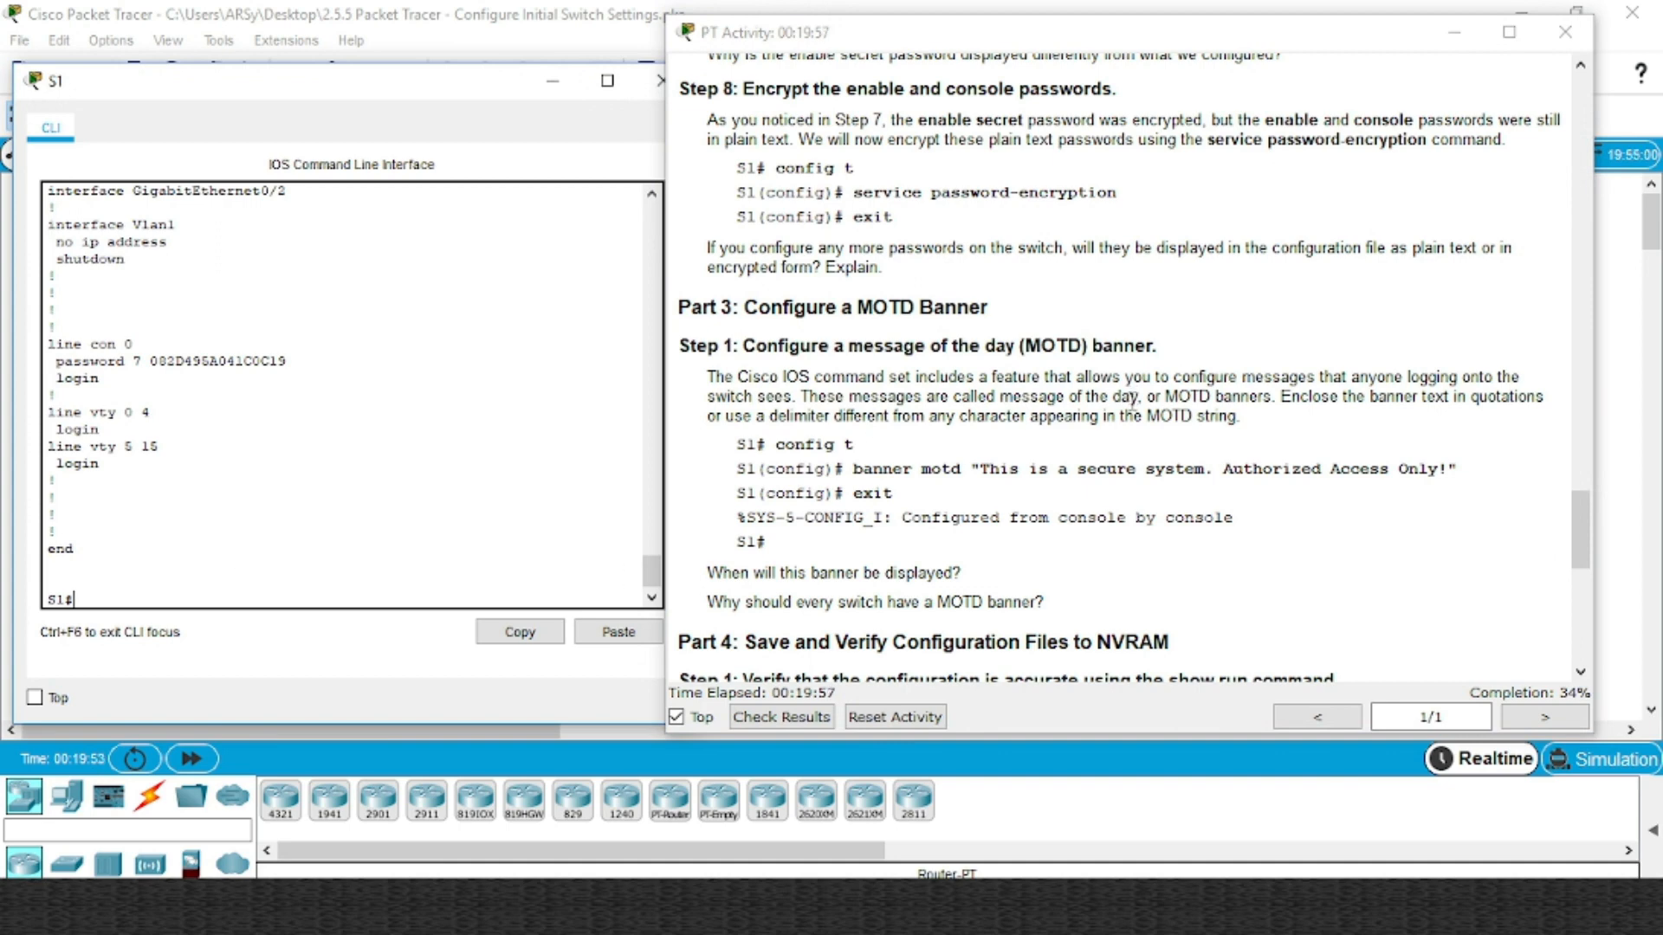
{"action": "left_click_drag", "start_coordinate": [984, 469], "coordinate": [1240, 468]}
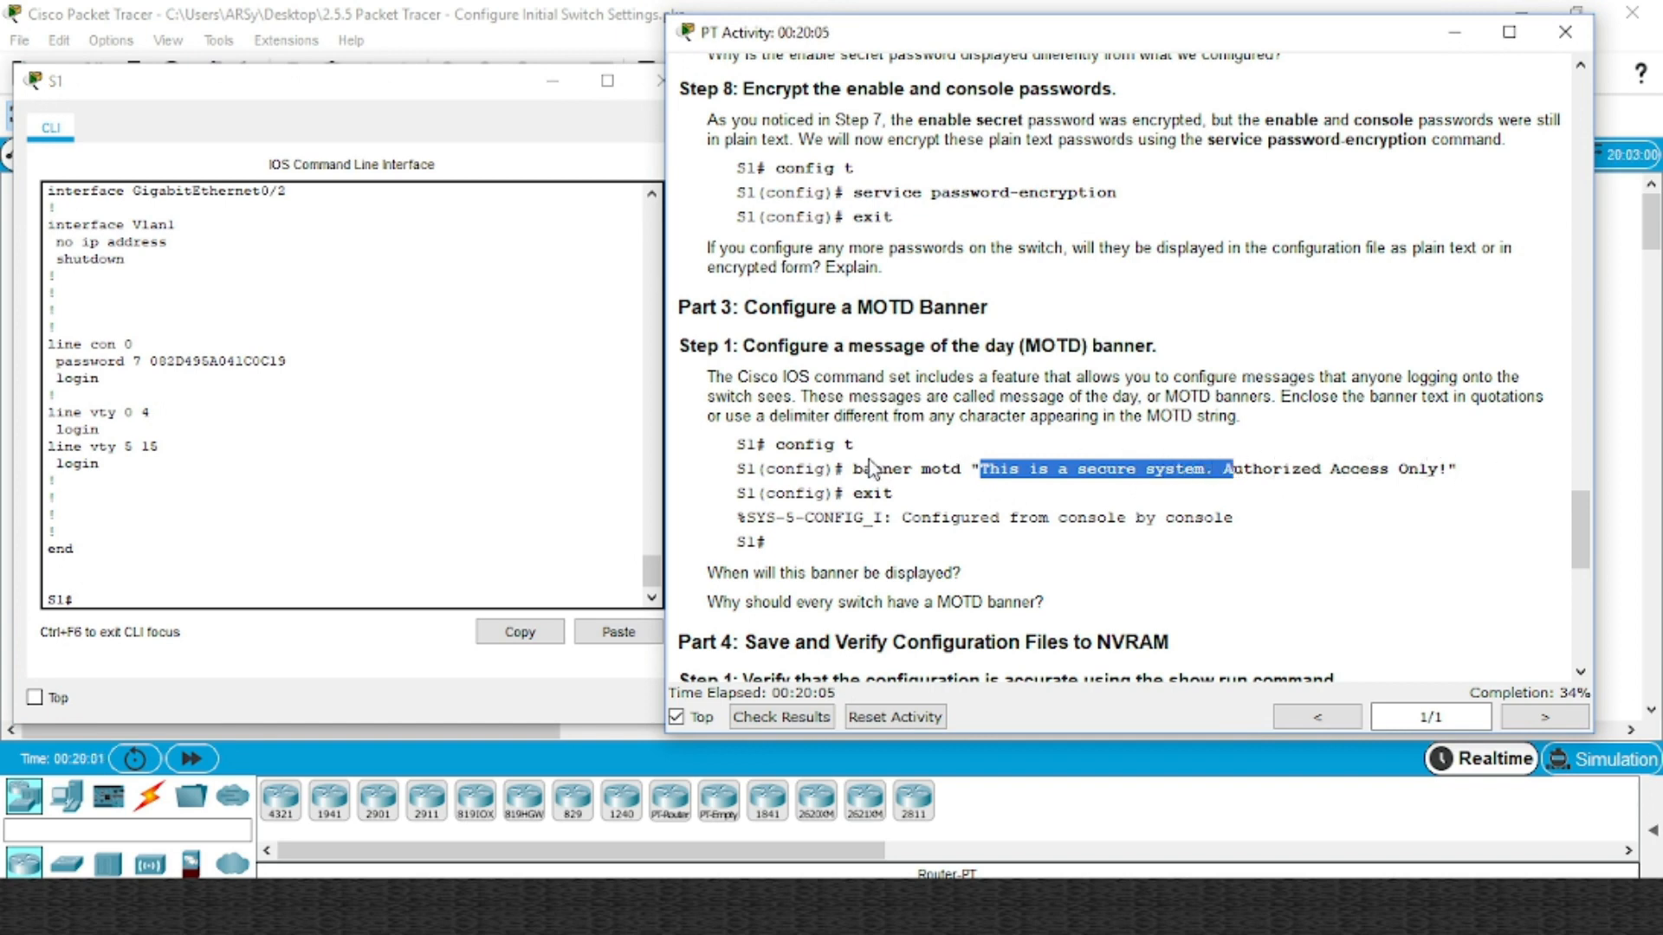
{"action": "left_click_drag", "start_coordinate": [853, 469], "coordinate": [1003, 466]}
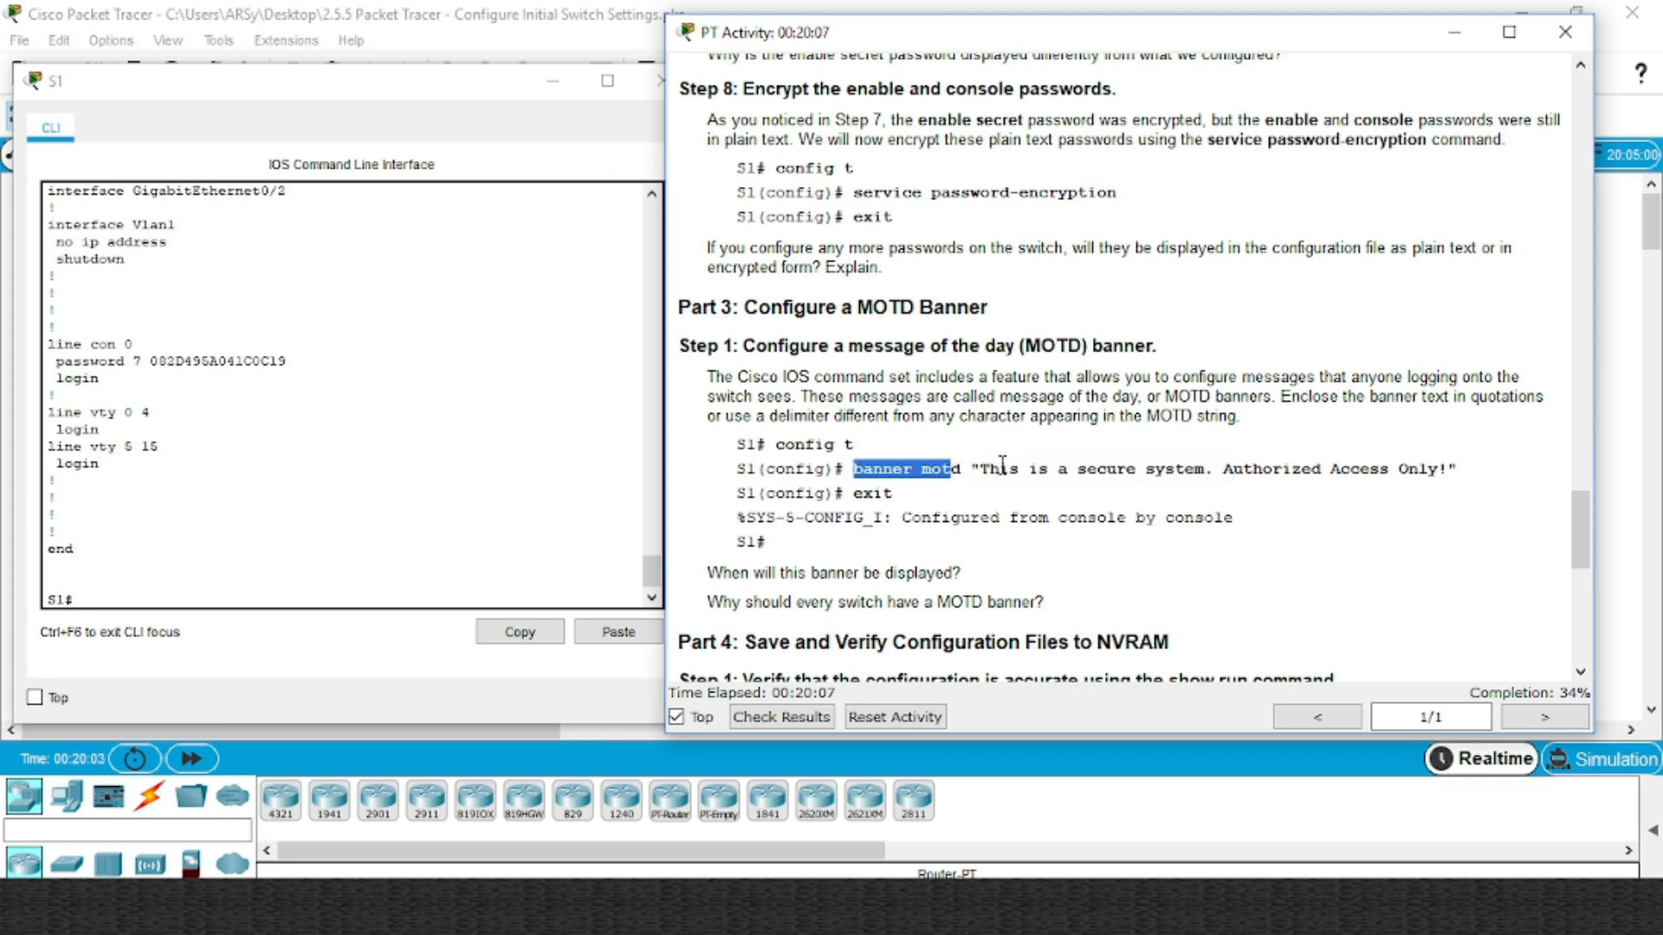
{"action": "left_click", "coordinate": [234, 598]}
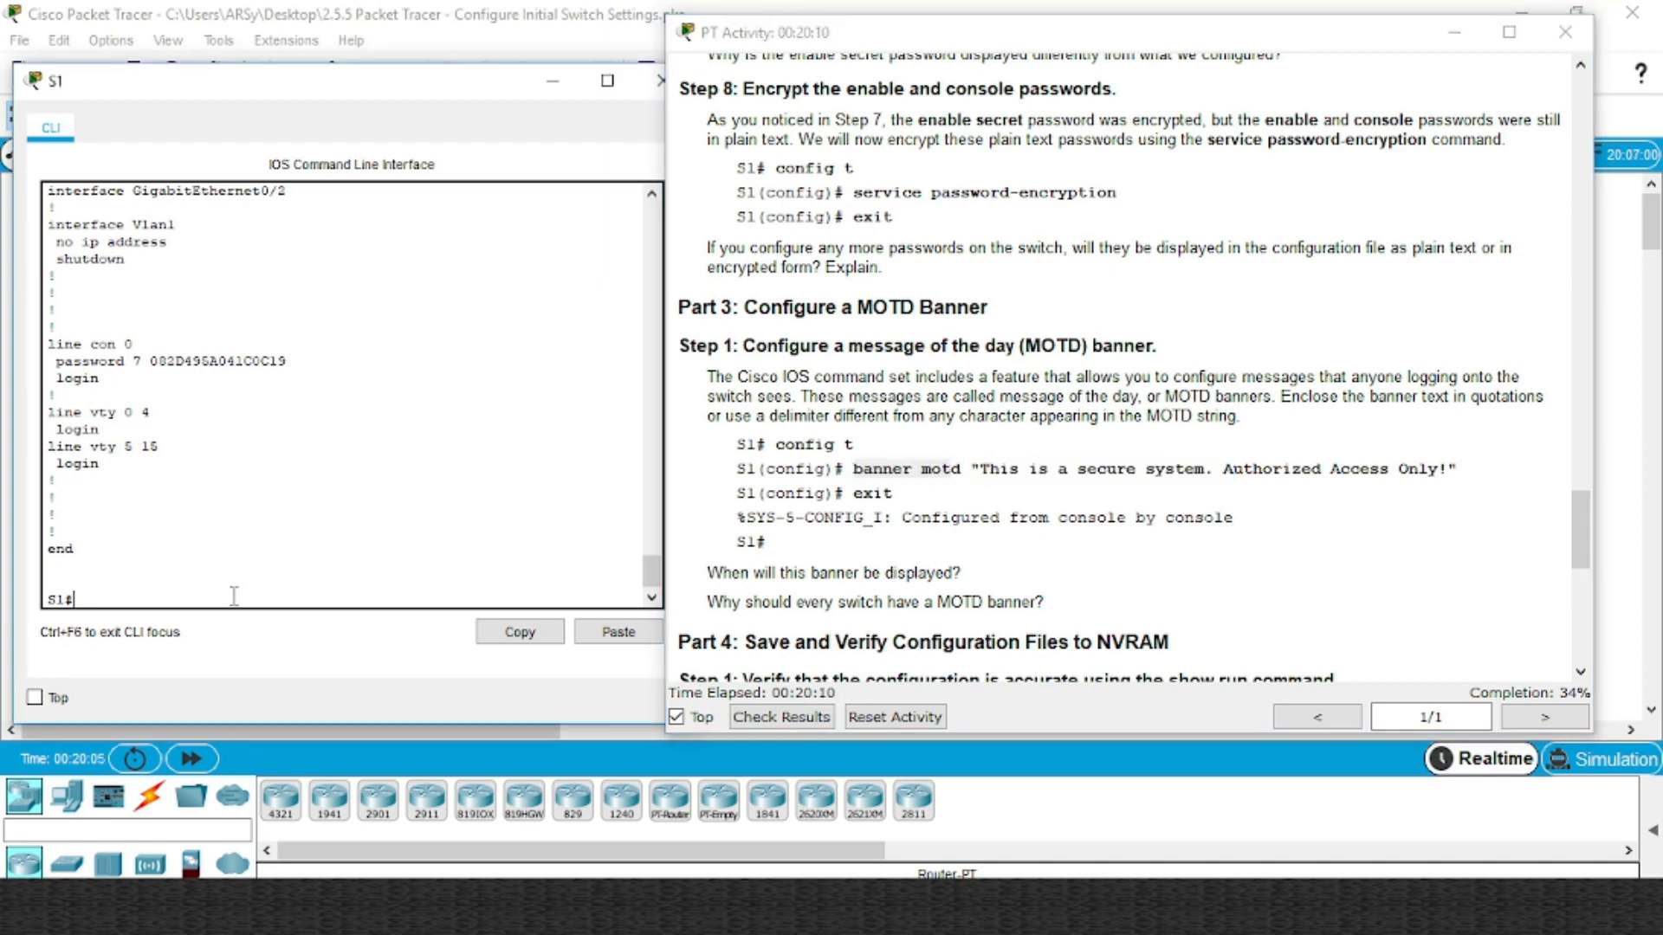
{"action": "type", "text": "conf"}
{"action": "key", "text": "Tab"}
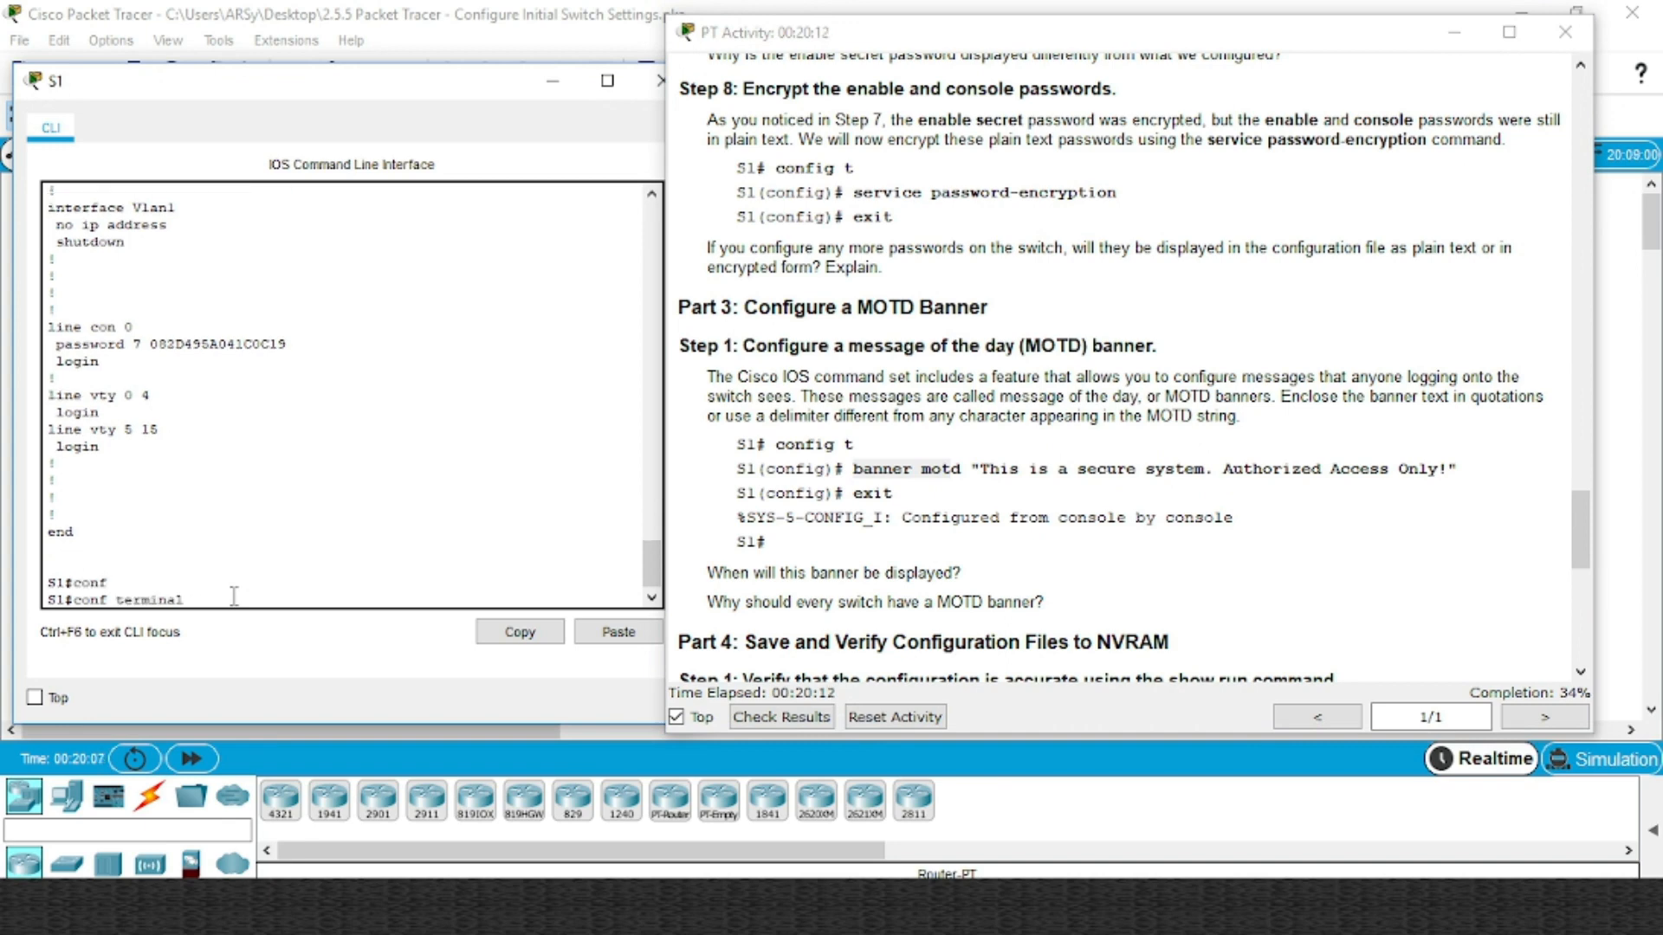
{"action": "type", "text": "t"}
{"action": "key", "text": "Return"}
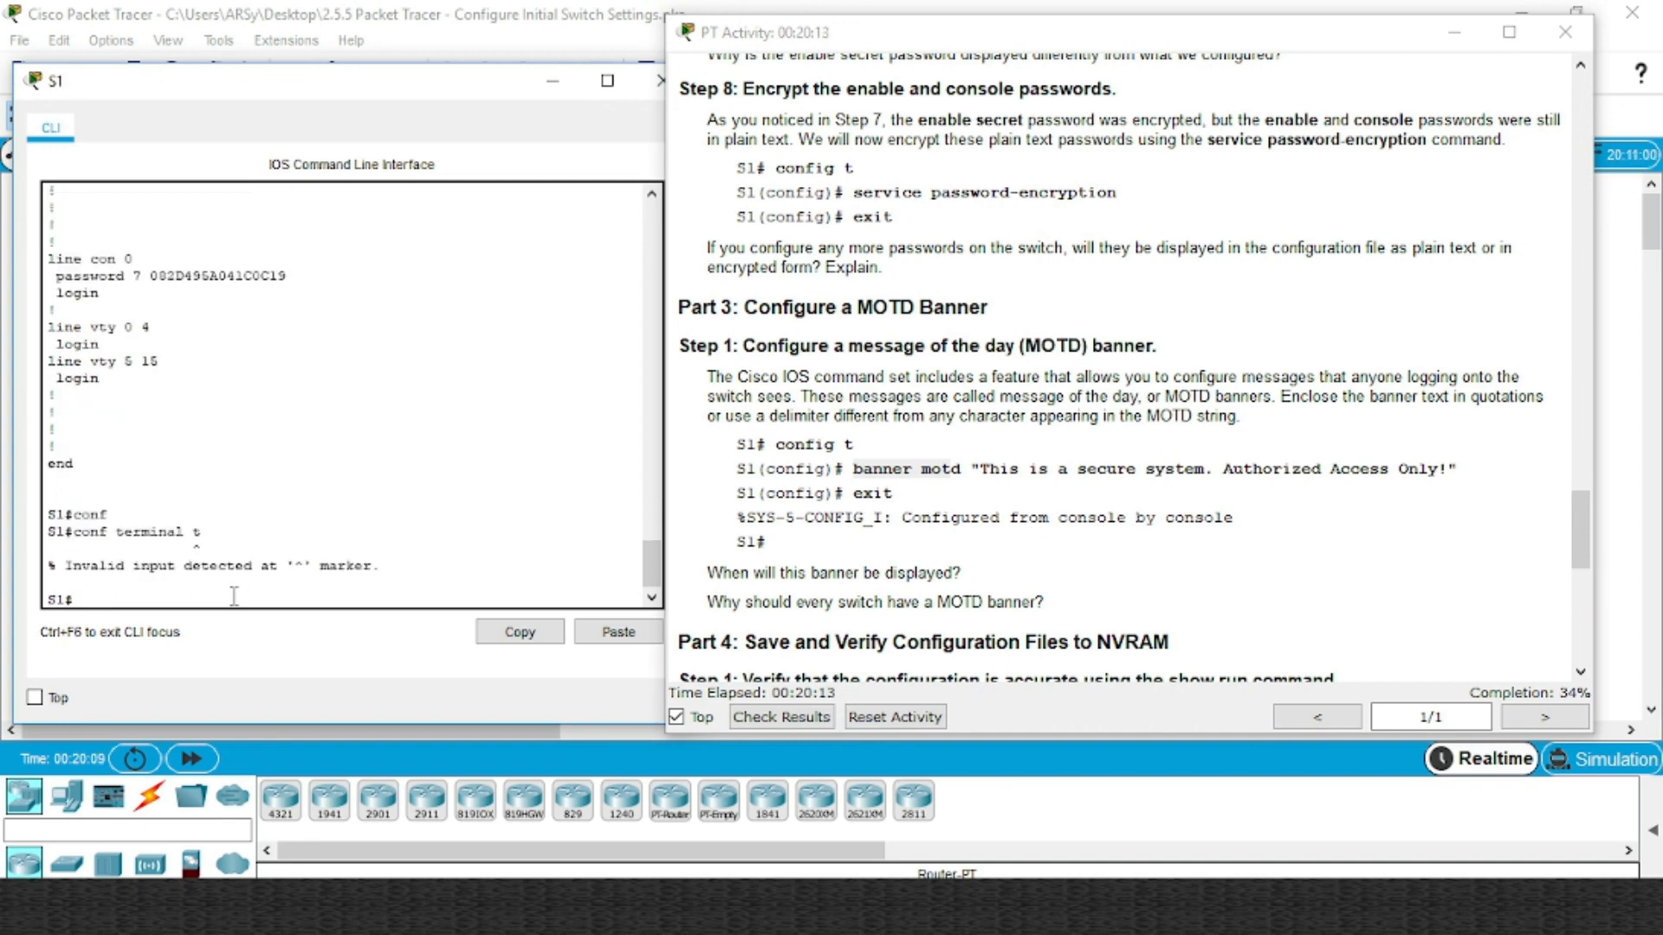
{"action": "key", "text": "Up"}
{"action": "key", "text": "Return"}
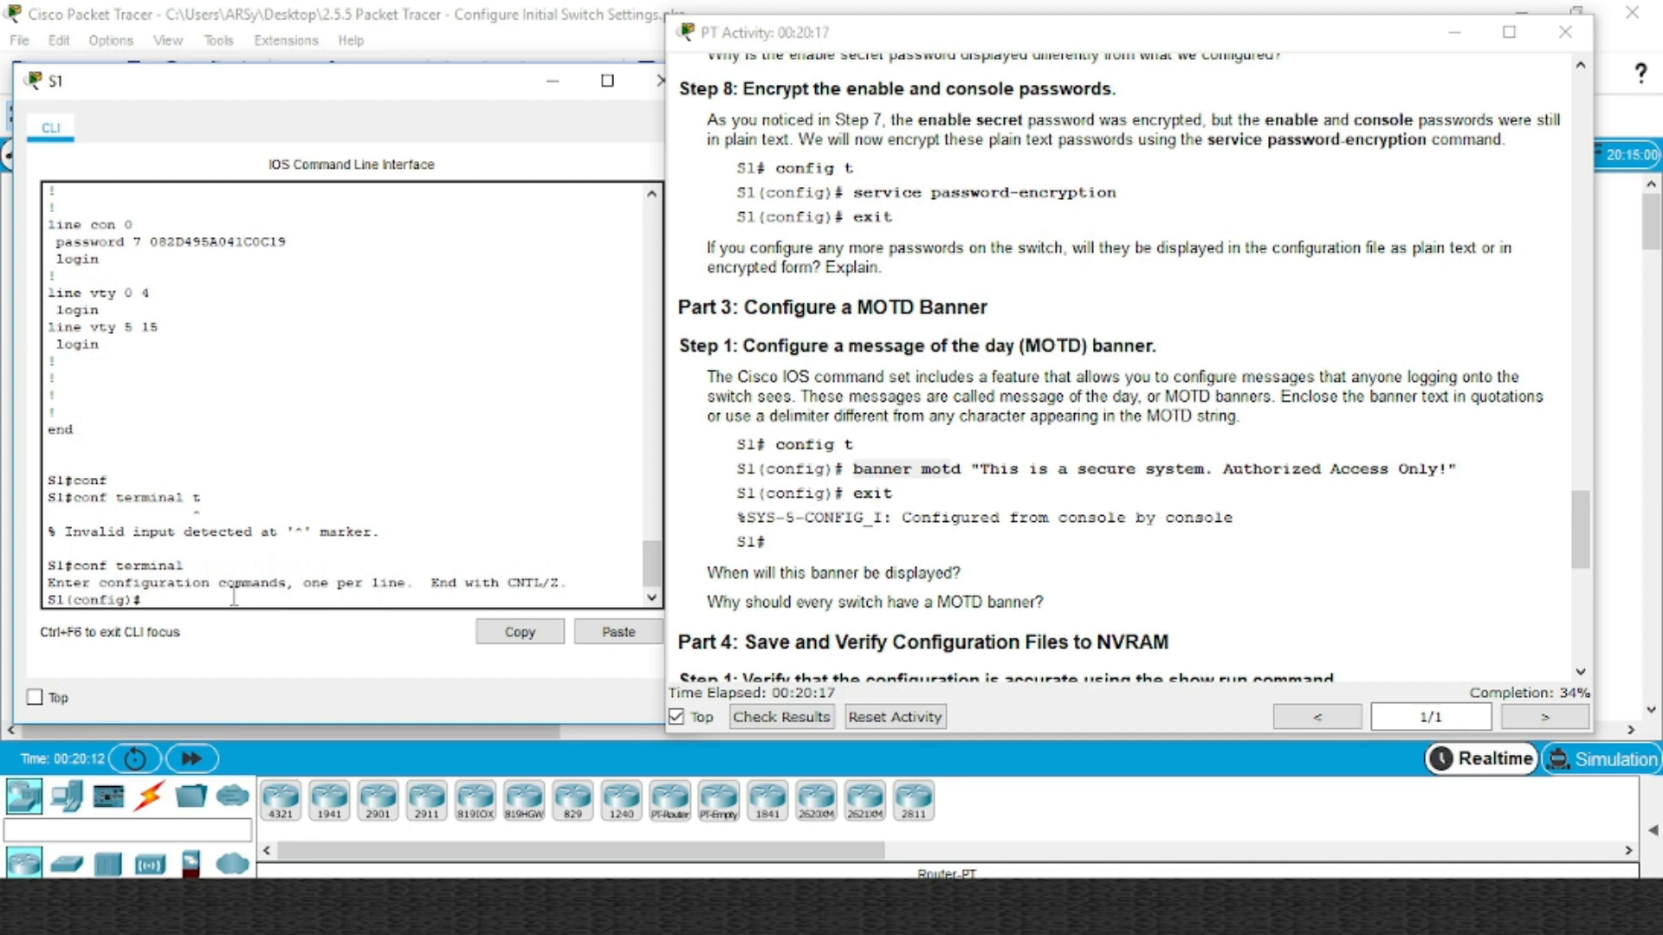
Apply banner motd "This is a secure system. Authorized Access Only!" pasted from the instructions
{"action": "left_click", "coordinate": [978, 475]}
{"action": "left_click", "coordinate": [977, 475]}
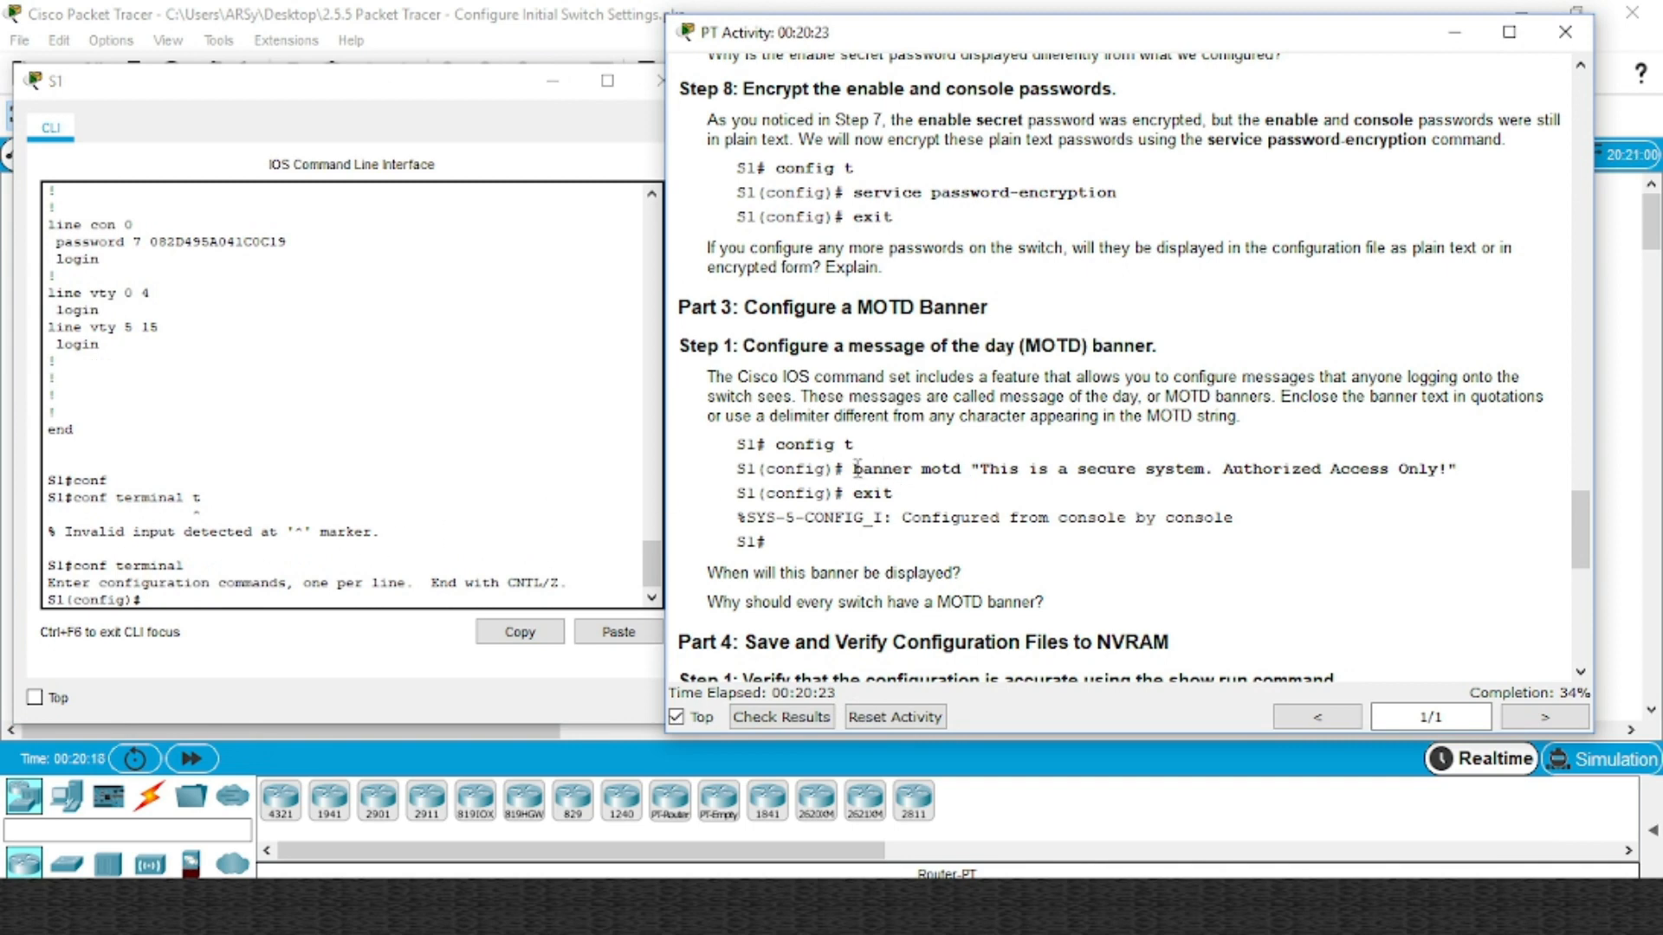
{"action": "left_click_drag", "start_coordinate": [856, 469], "coordinate": [1462, 466]}
{"action": "key", "text": "ctrl+c"}
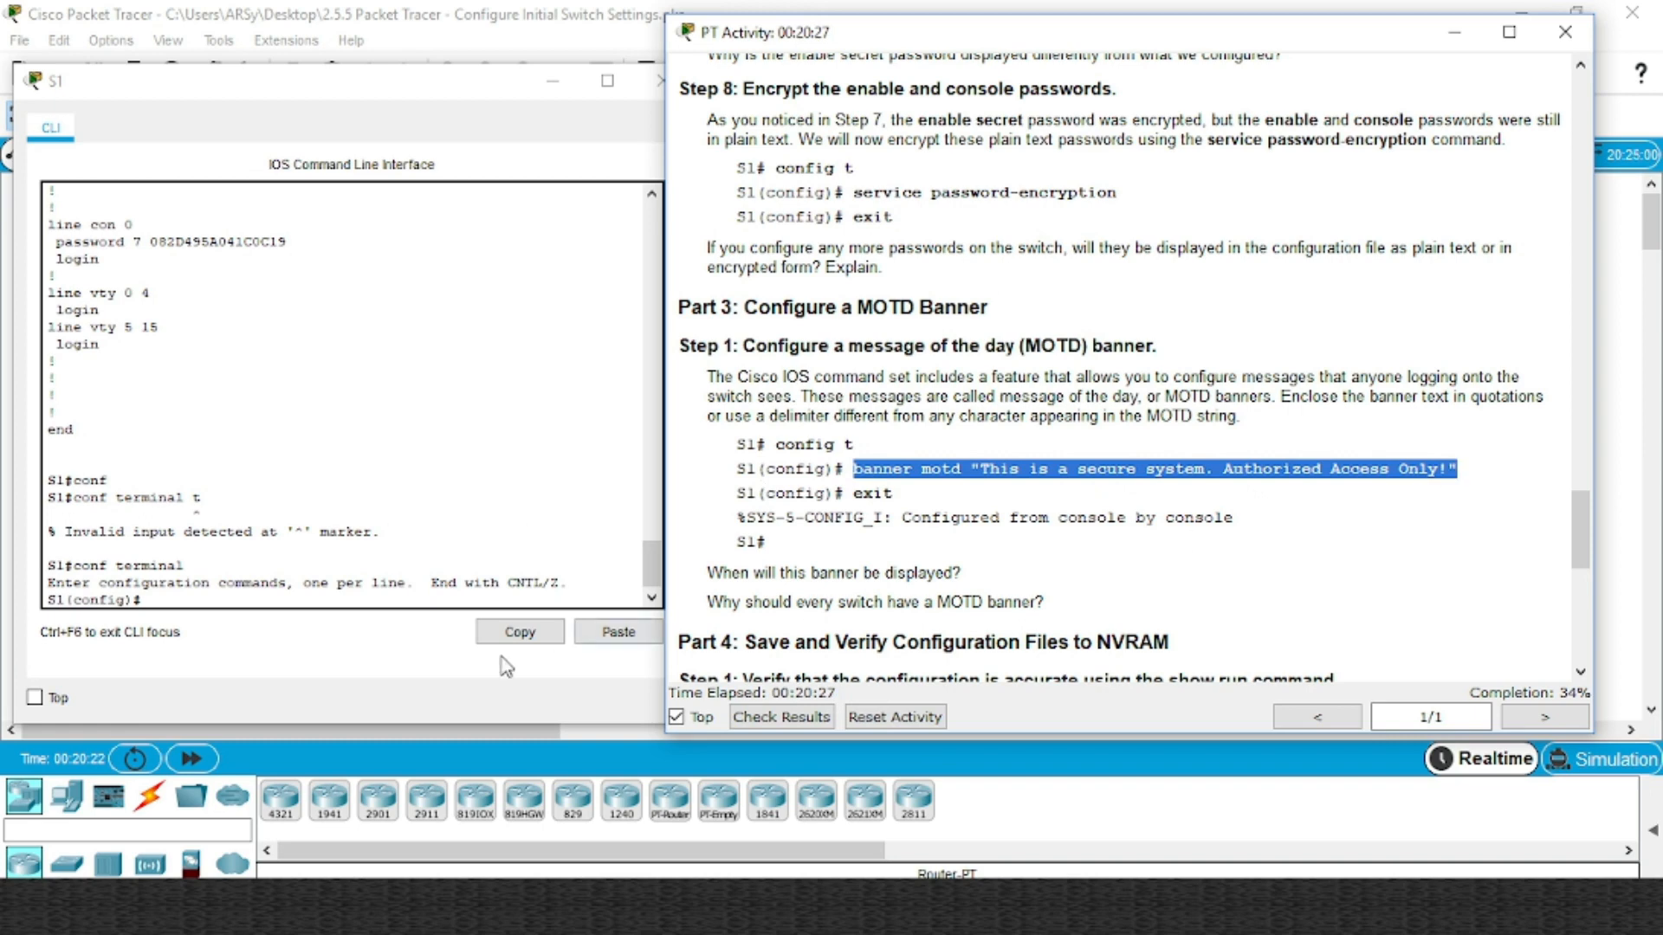
{"action": "left_click", "coordinate": [252, 597]}
{"action": "right_click", "coordinate": [252, 597]}
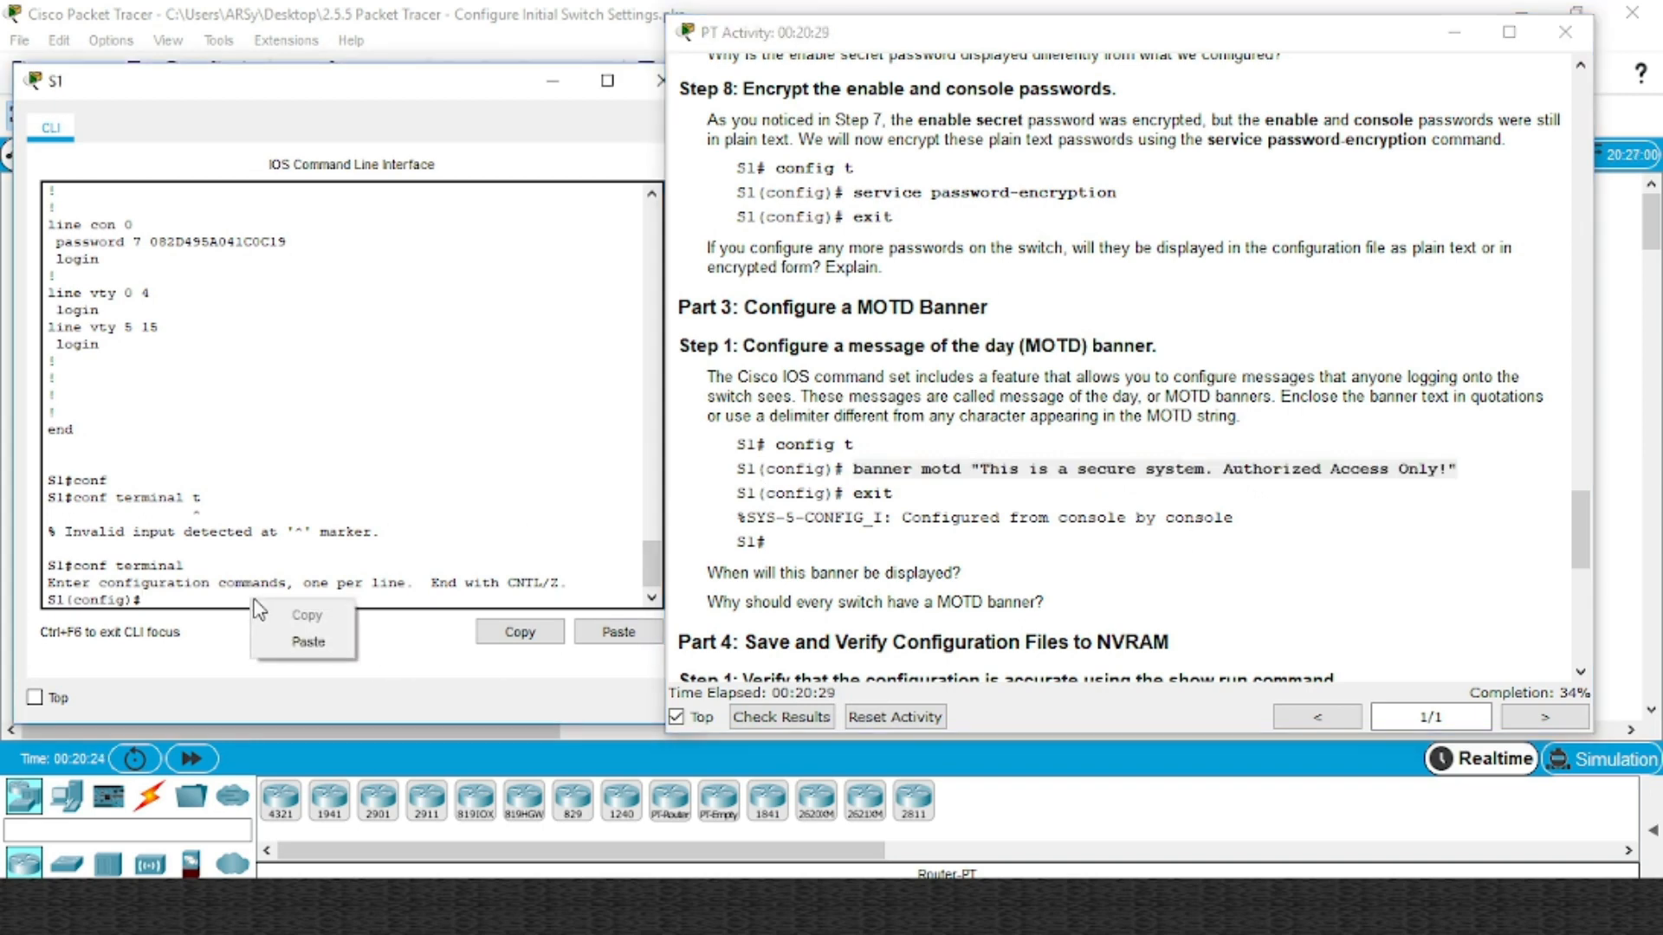
{"action": "left_click", "coordinate": [309, 645]}
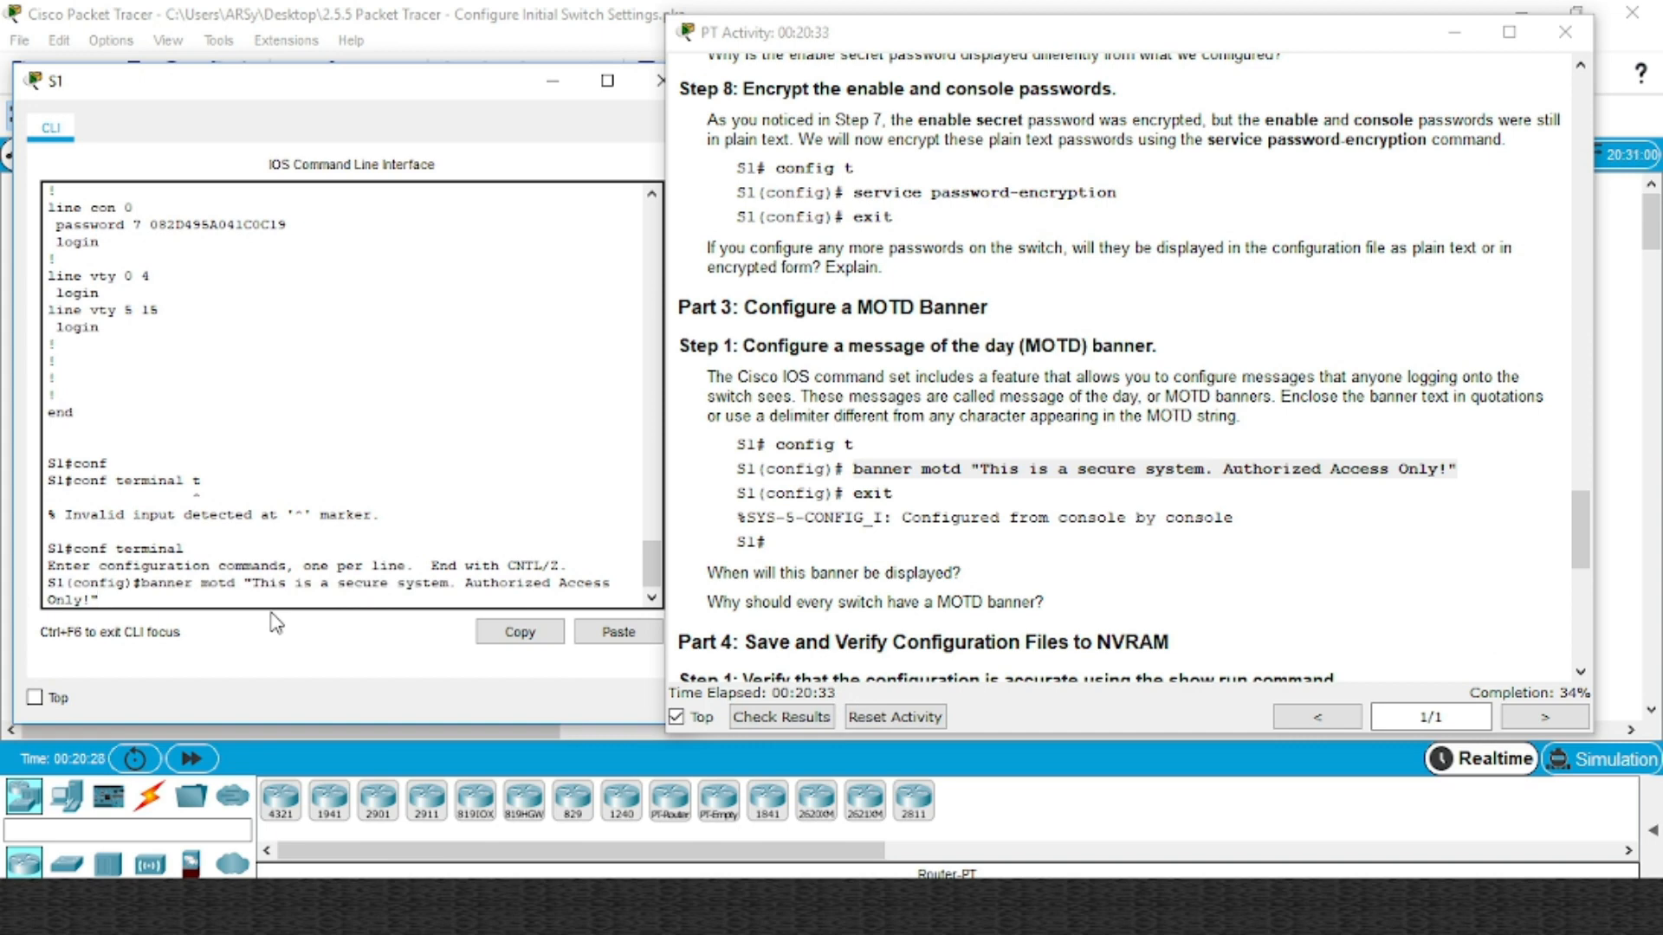
{"action": "triple_click", "coordinate": [1005, 475]}
{"action": "left_click", "coordinate": [994, 473]}
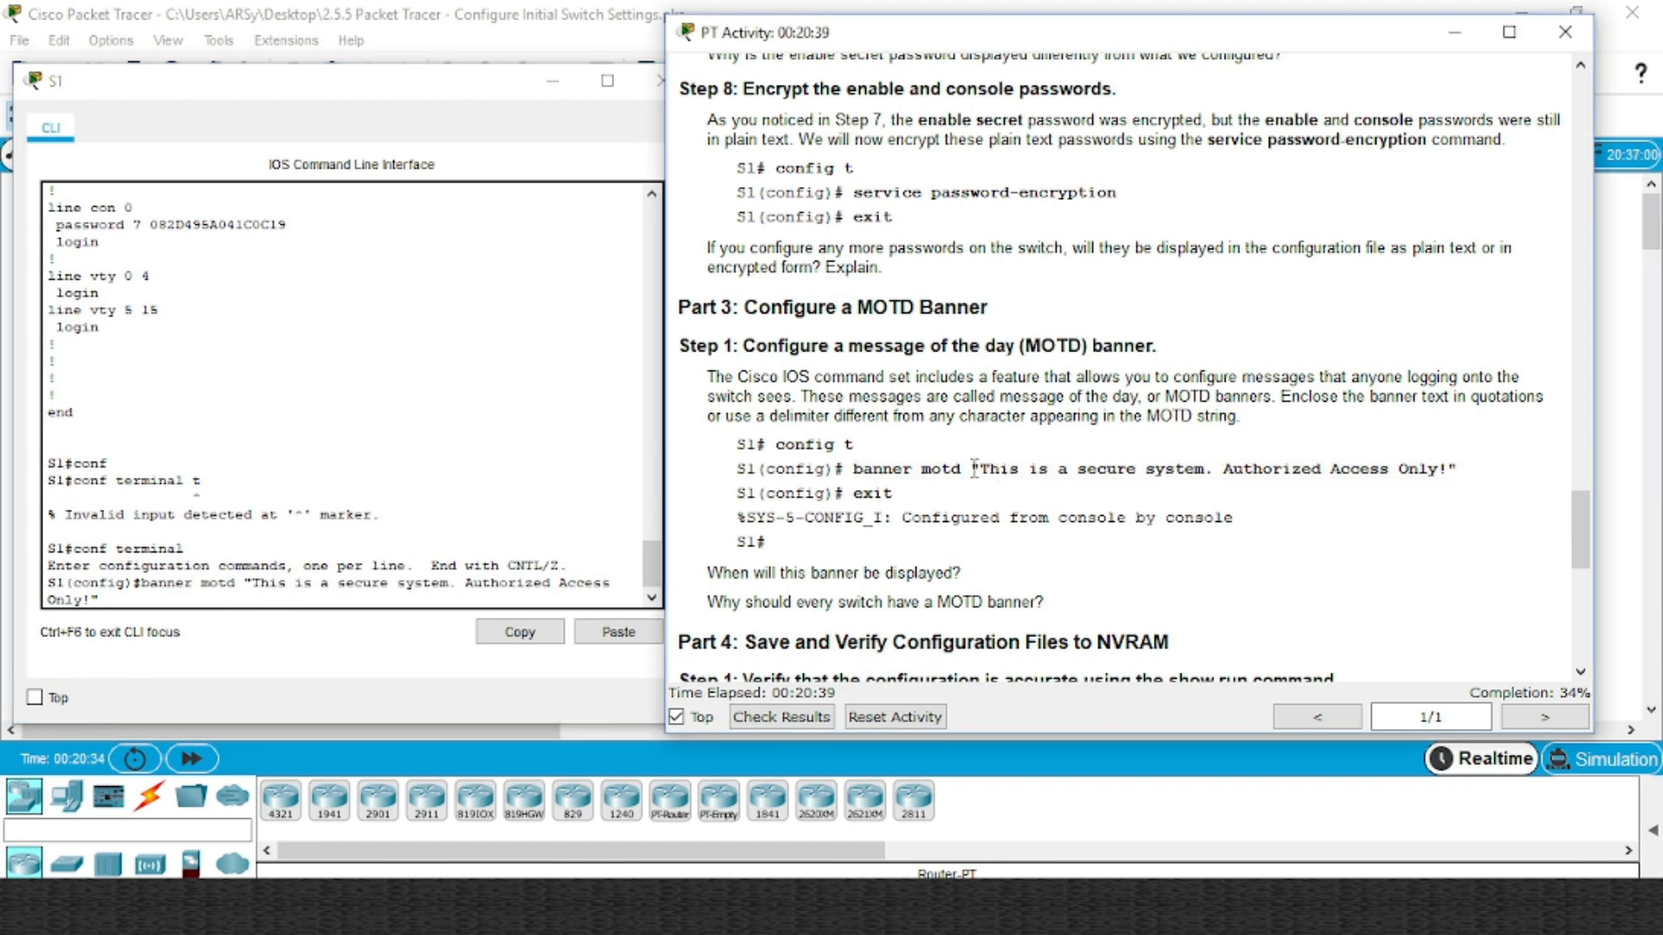
{"action": "left_click_drag", "start_coordinate": [972, 468], "coordinate": [979, 468]}
{"action": "left_click", "coordinate": [345, 600]}
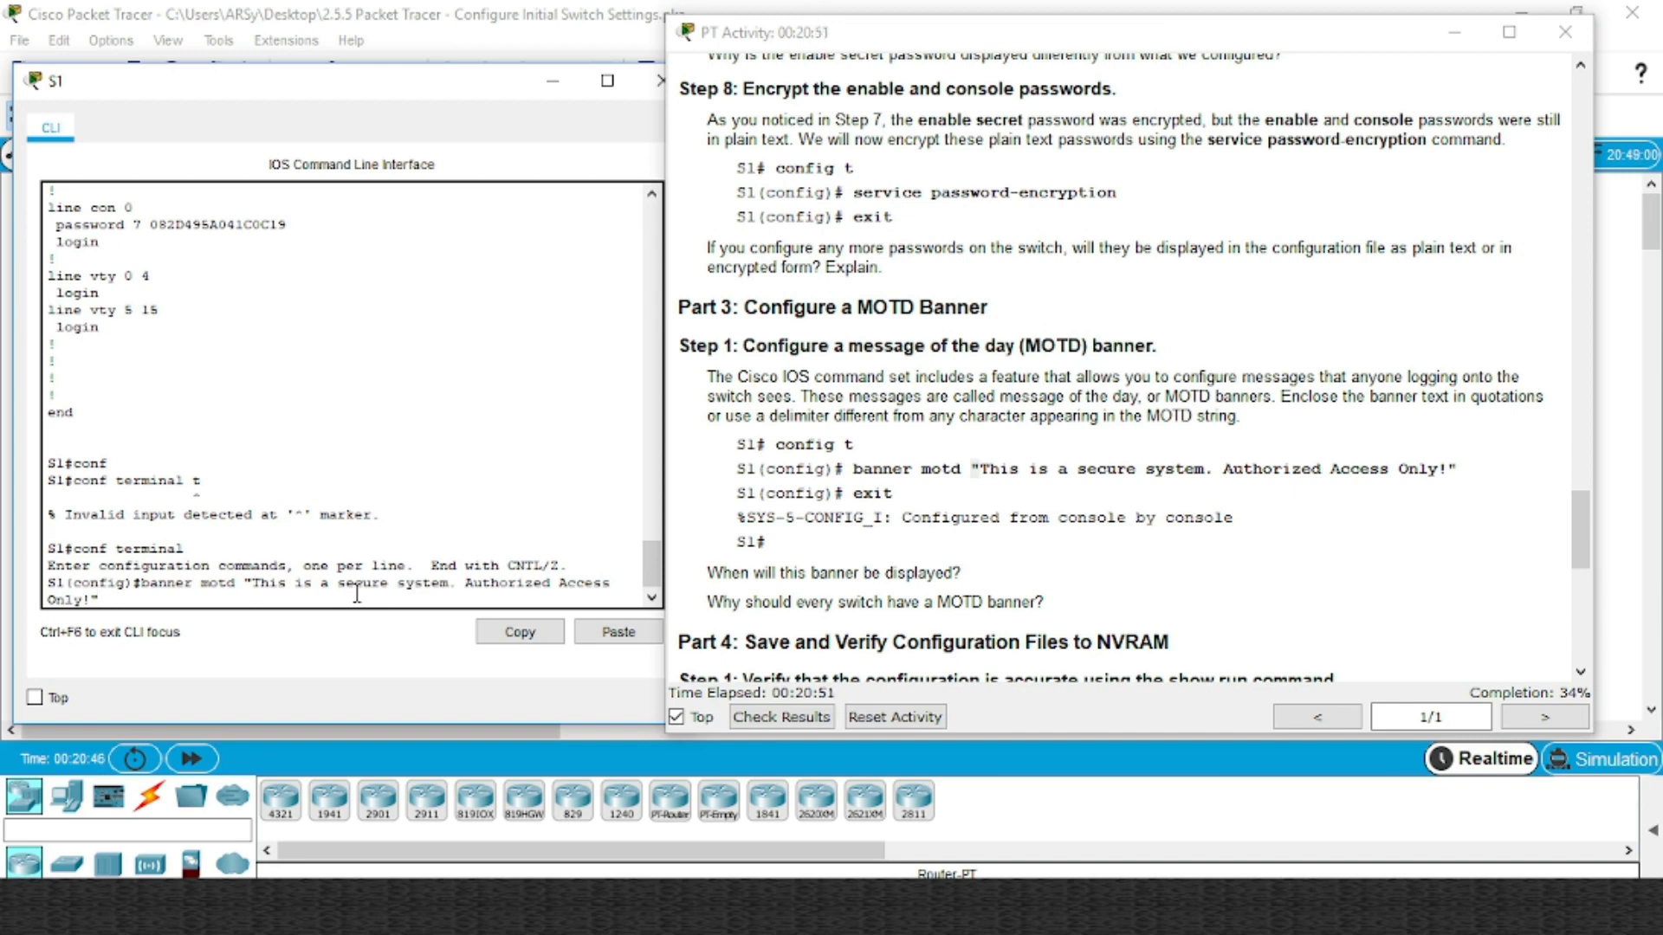
{"action": "key", "text": "Return"}
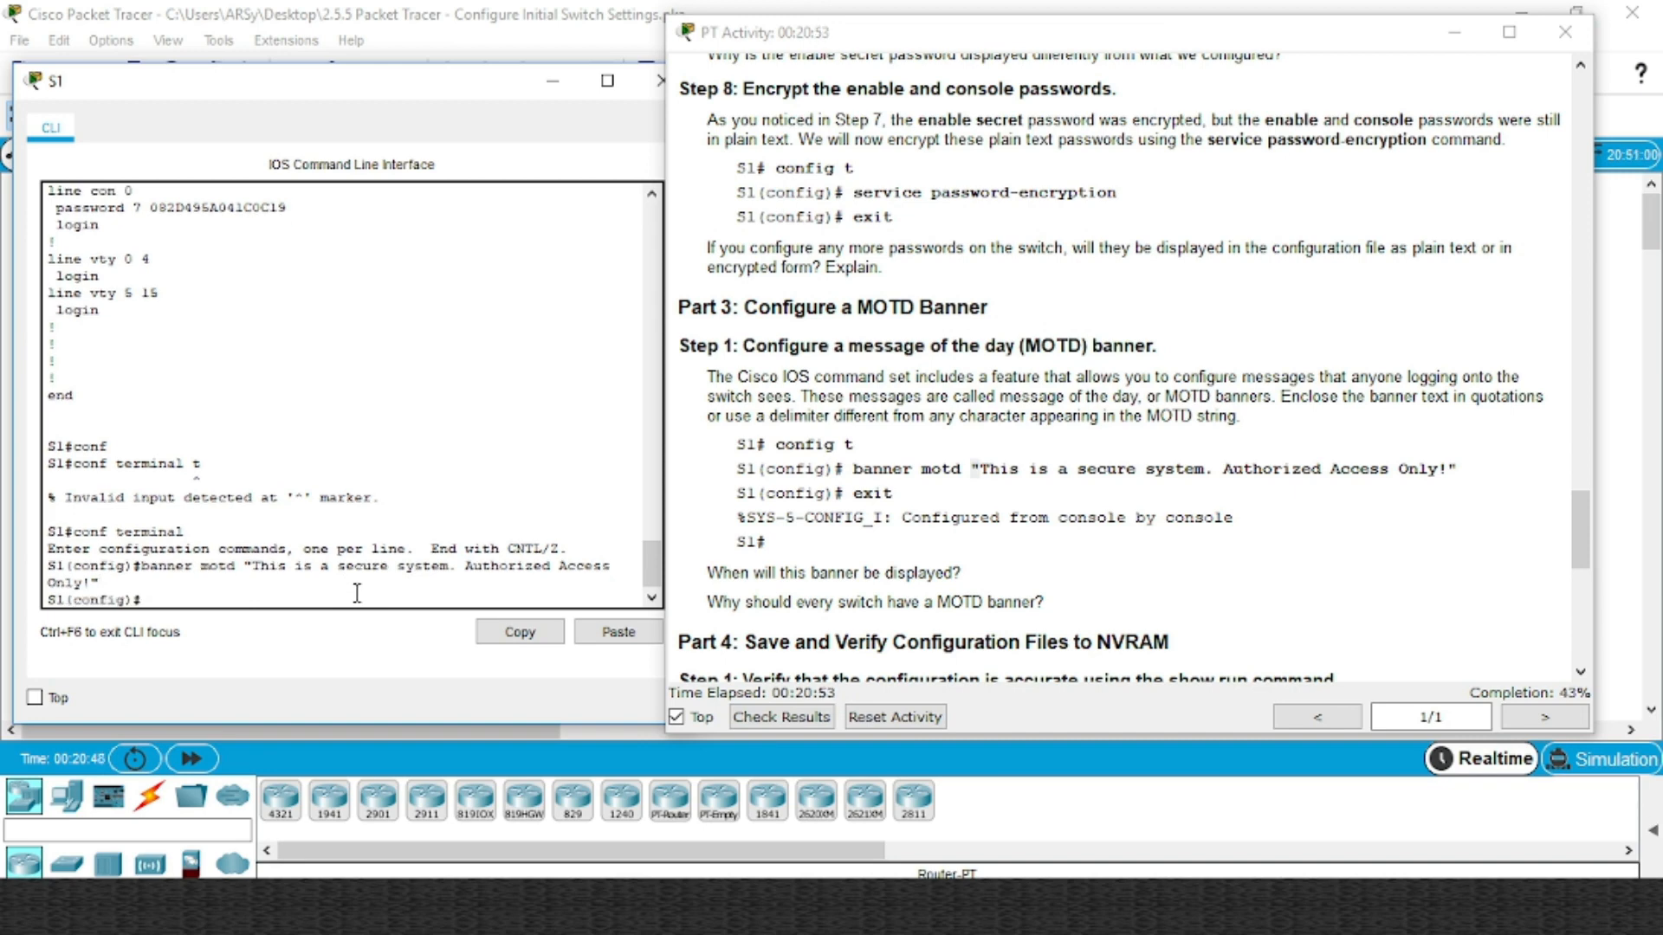
Exit configuration mode and log out of the S1 console
{"action": "type", "text": "exit"}
{"action": "key", "text": "Return"}
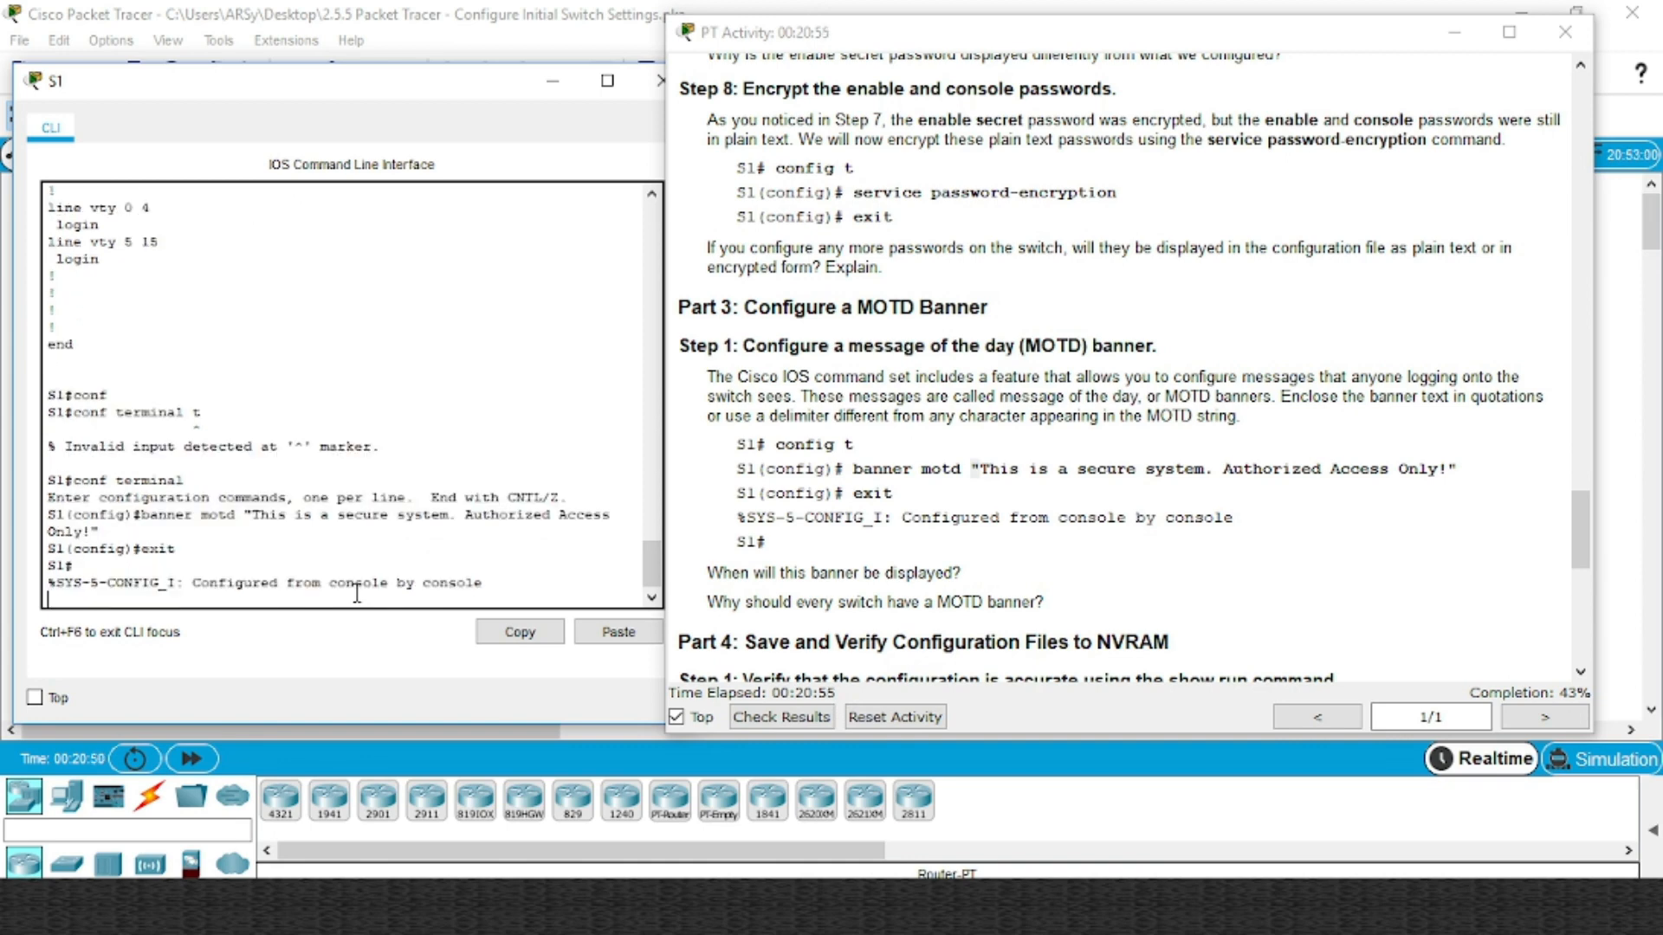
{"action": "type", "text": "exi"}
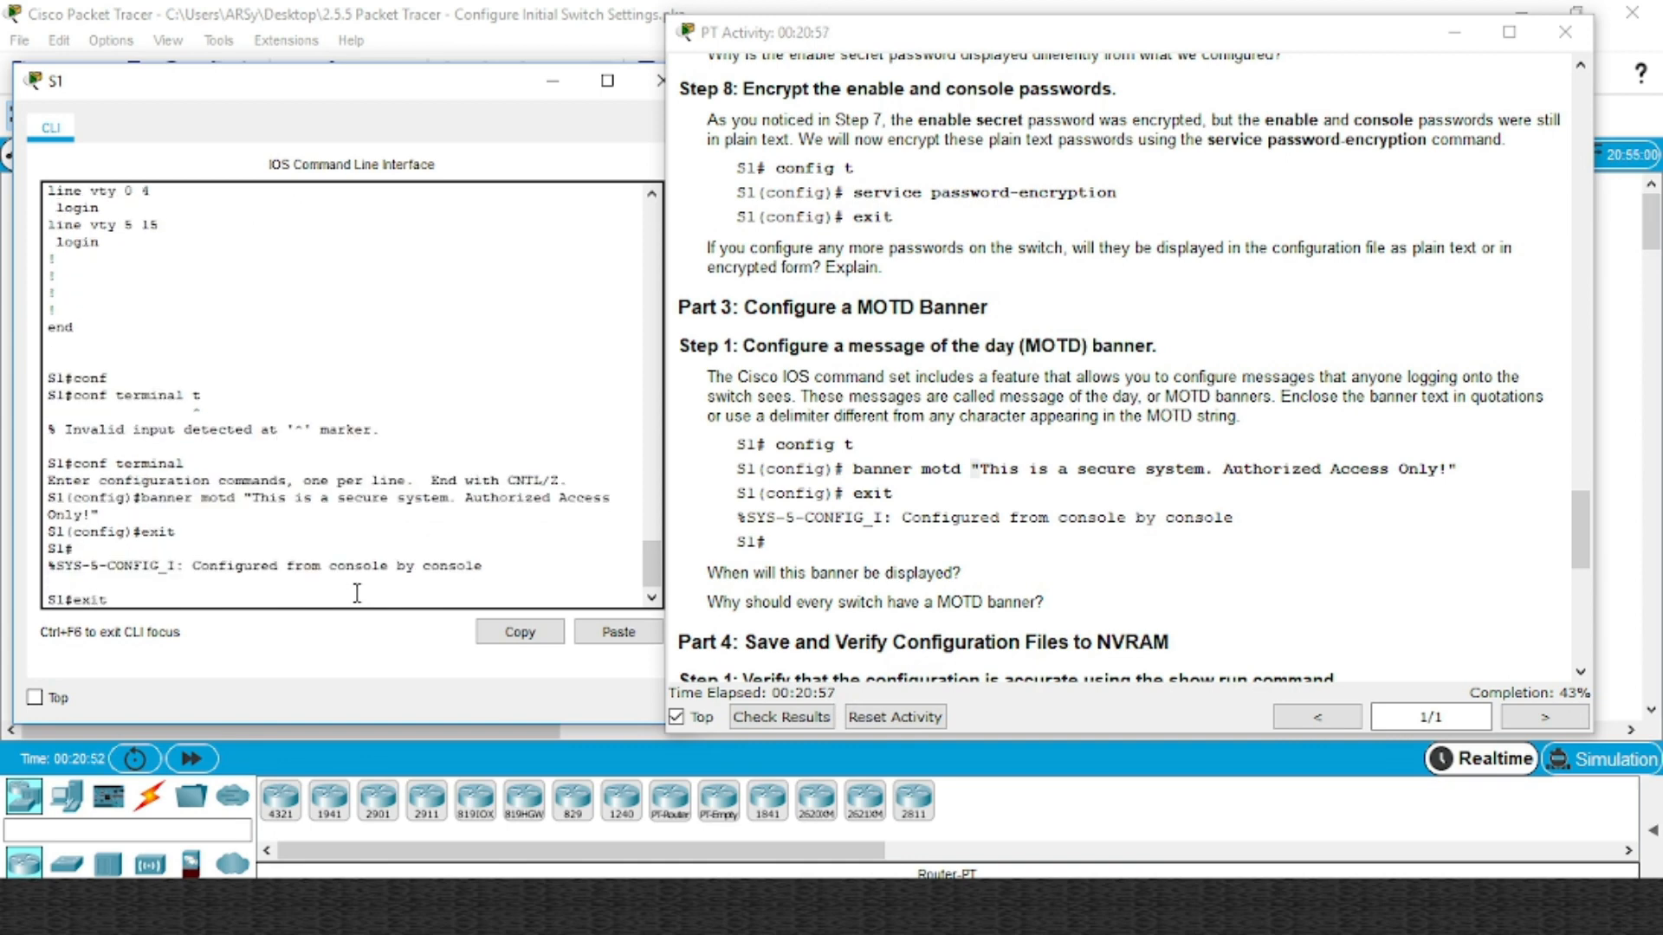
{"action": "type", "text": "t"}
{"action": "key", "text": "Return"}
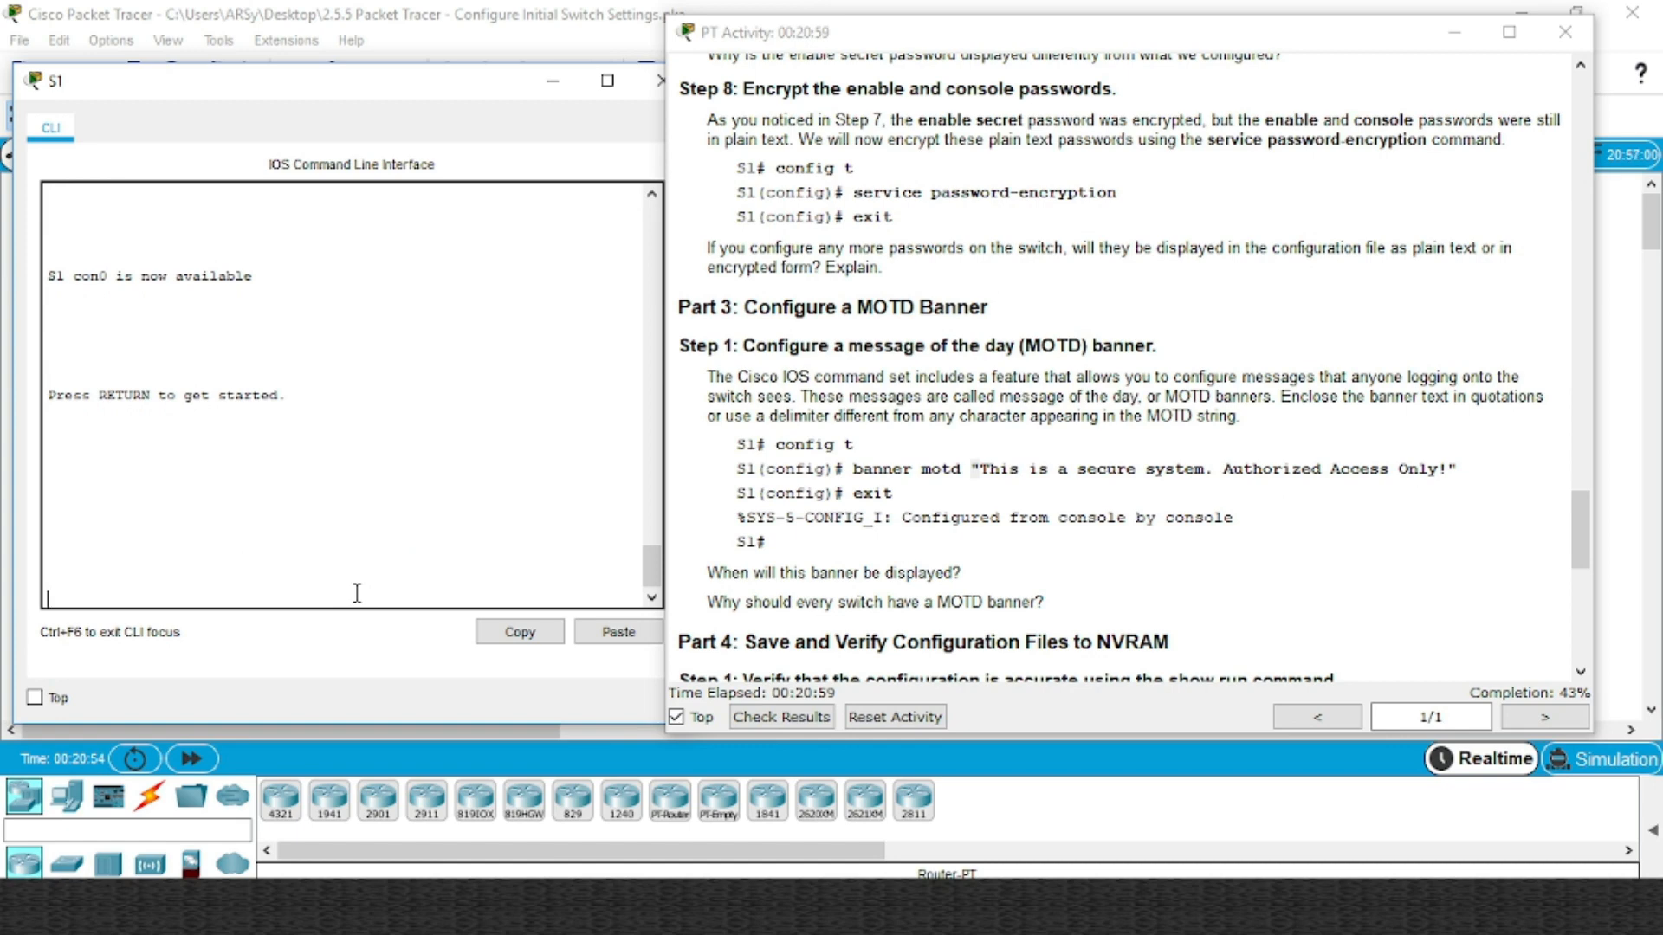
Log back into S1, see the MOTD banner, reach privileged EXEC, and scroll instructions to Part 4
{"action": "key", "text": "Return"}
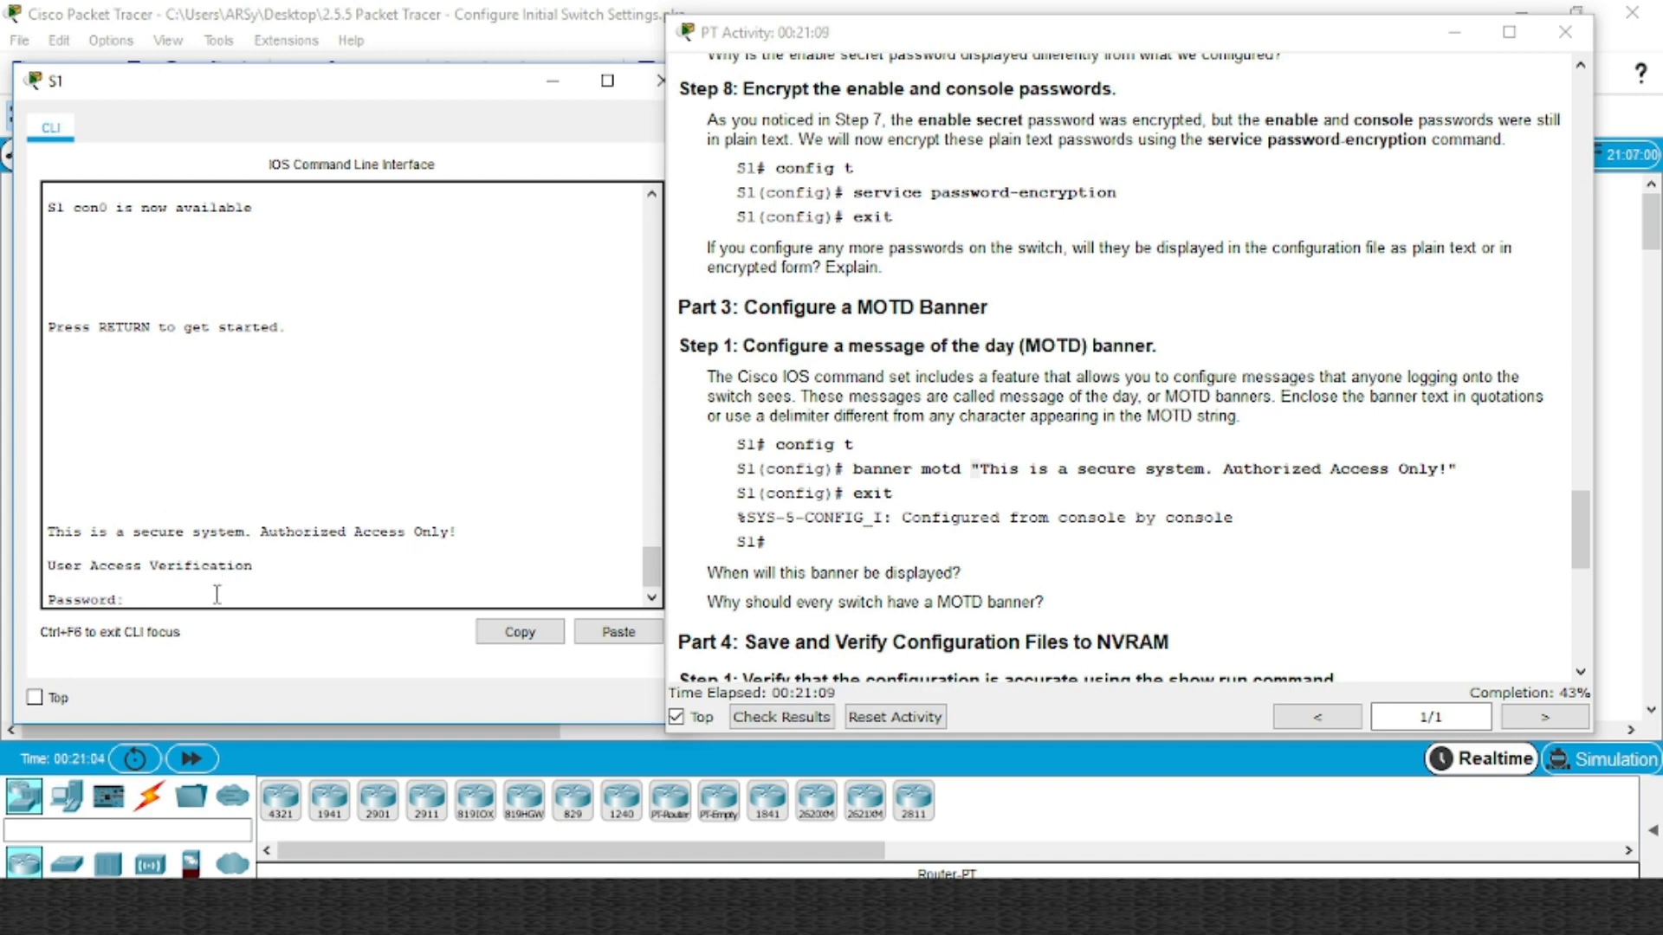
{"action": "key", "text": "Return"}
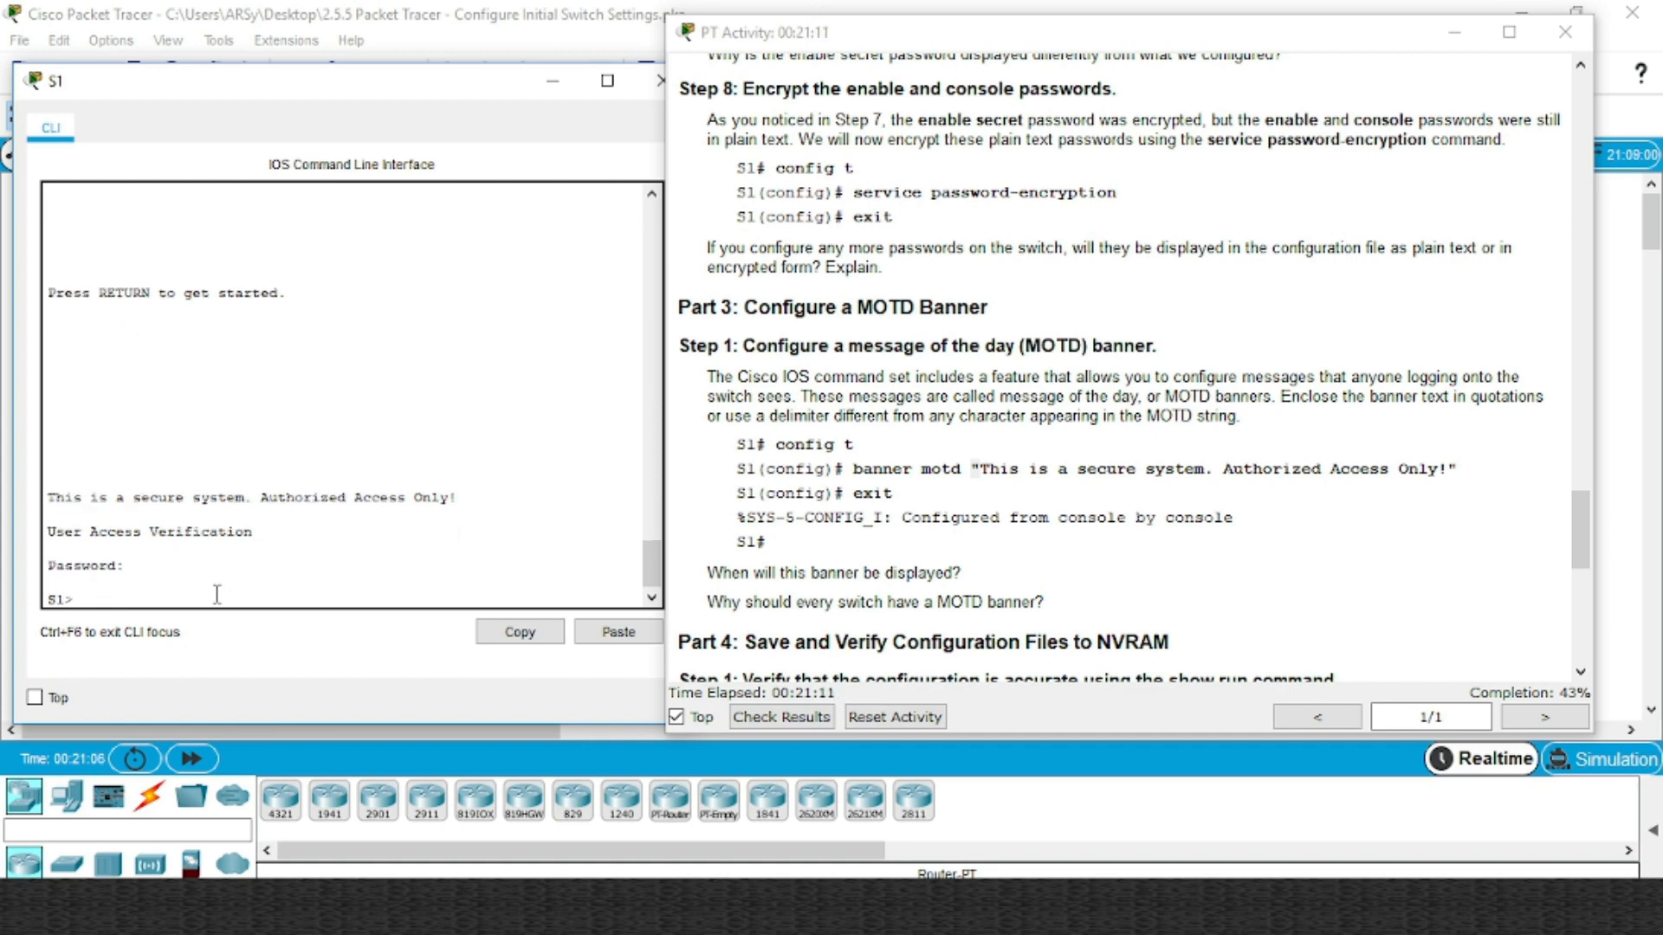
{"action": "type", "text": "ena"}
{"action": "key", "text": "Return"}
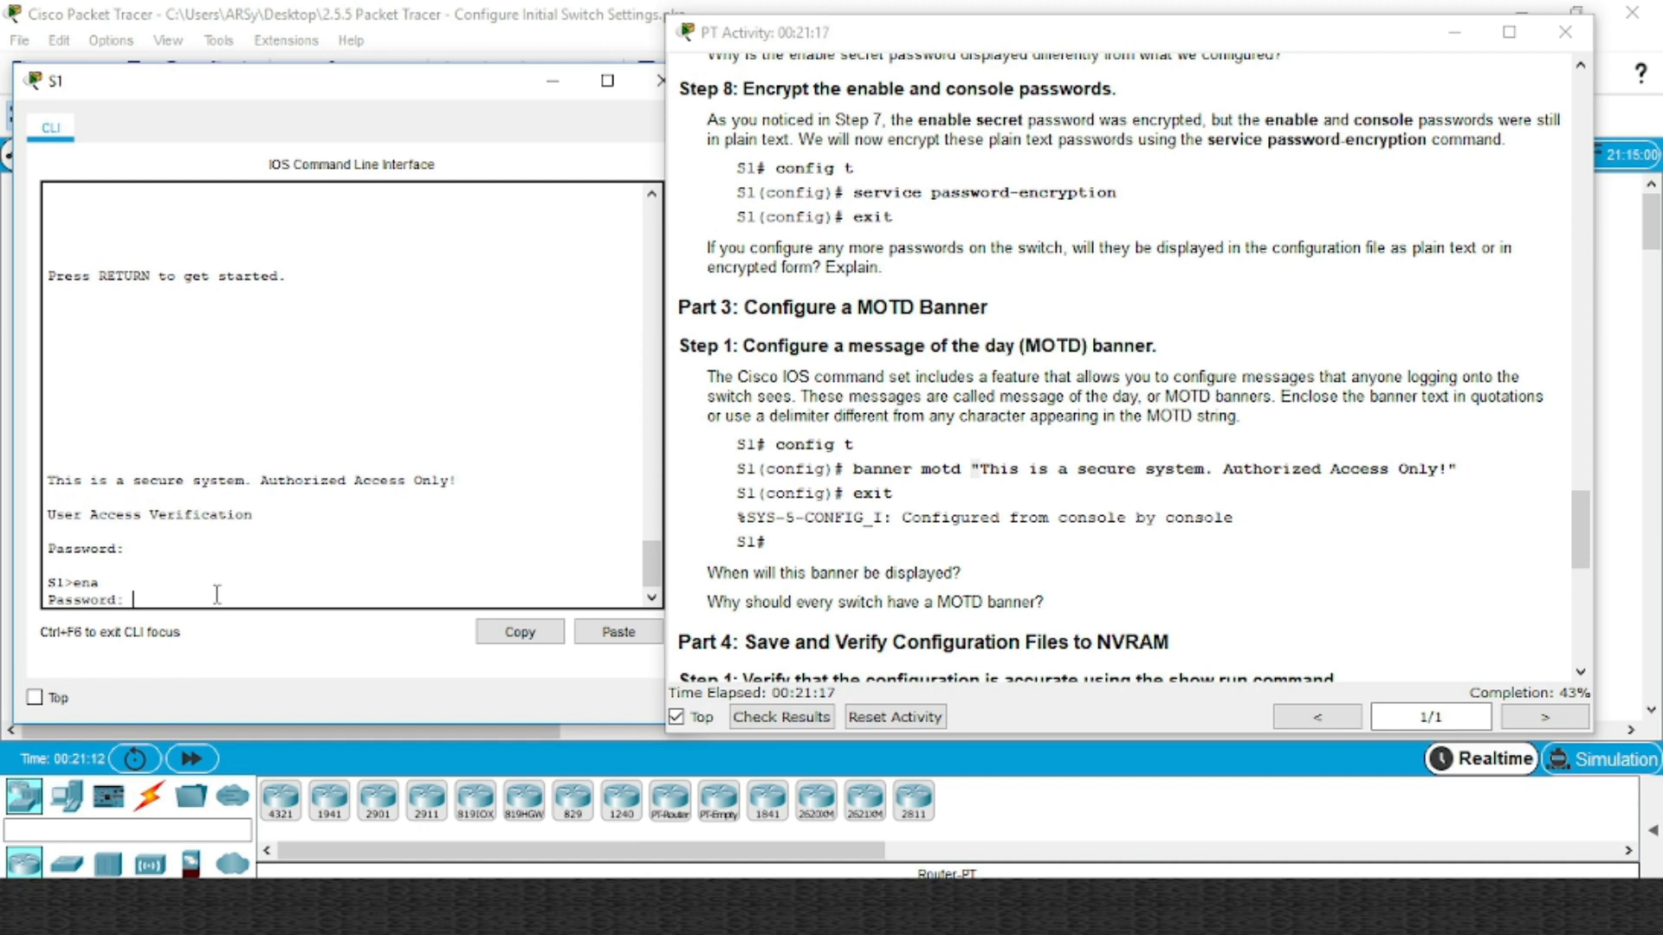
{"action": "key", "text": "Return"}
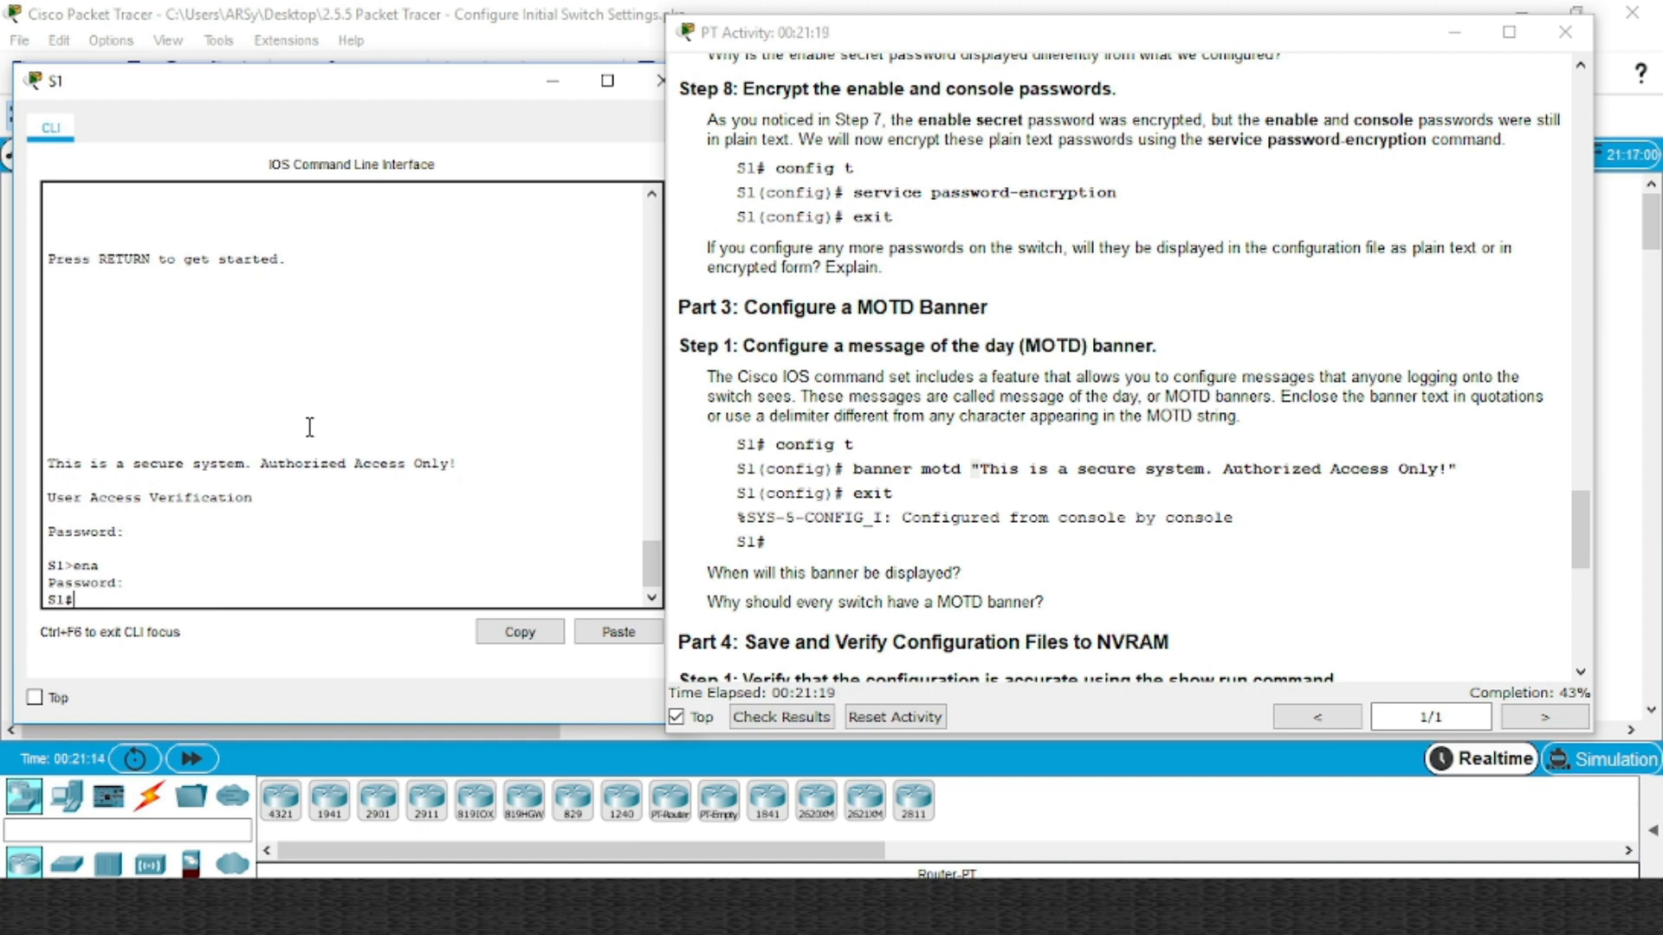
{"action": "left_click", "coordinate": [937, 454]}
{"action": "scroll", "coordinate": [965, 490], "scroll_direction": "down", "scroll_amount": 4}
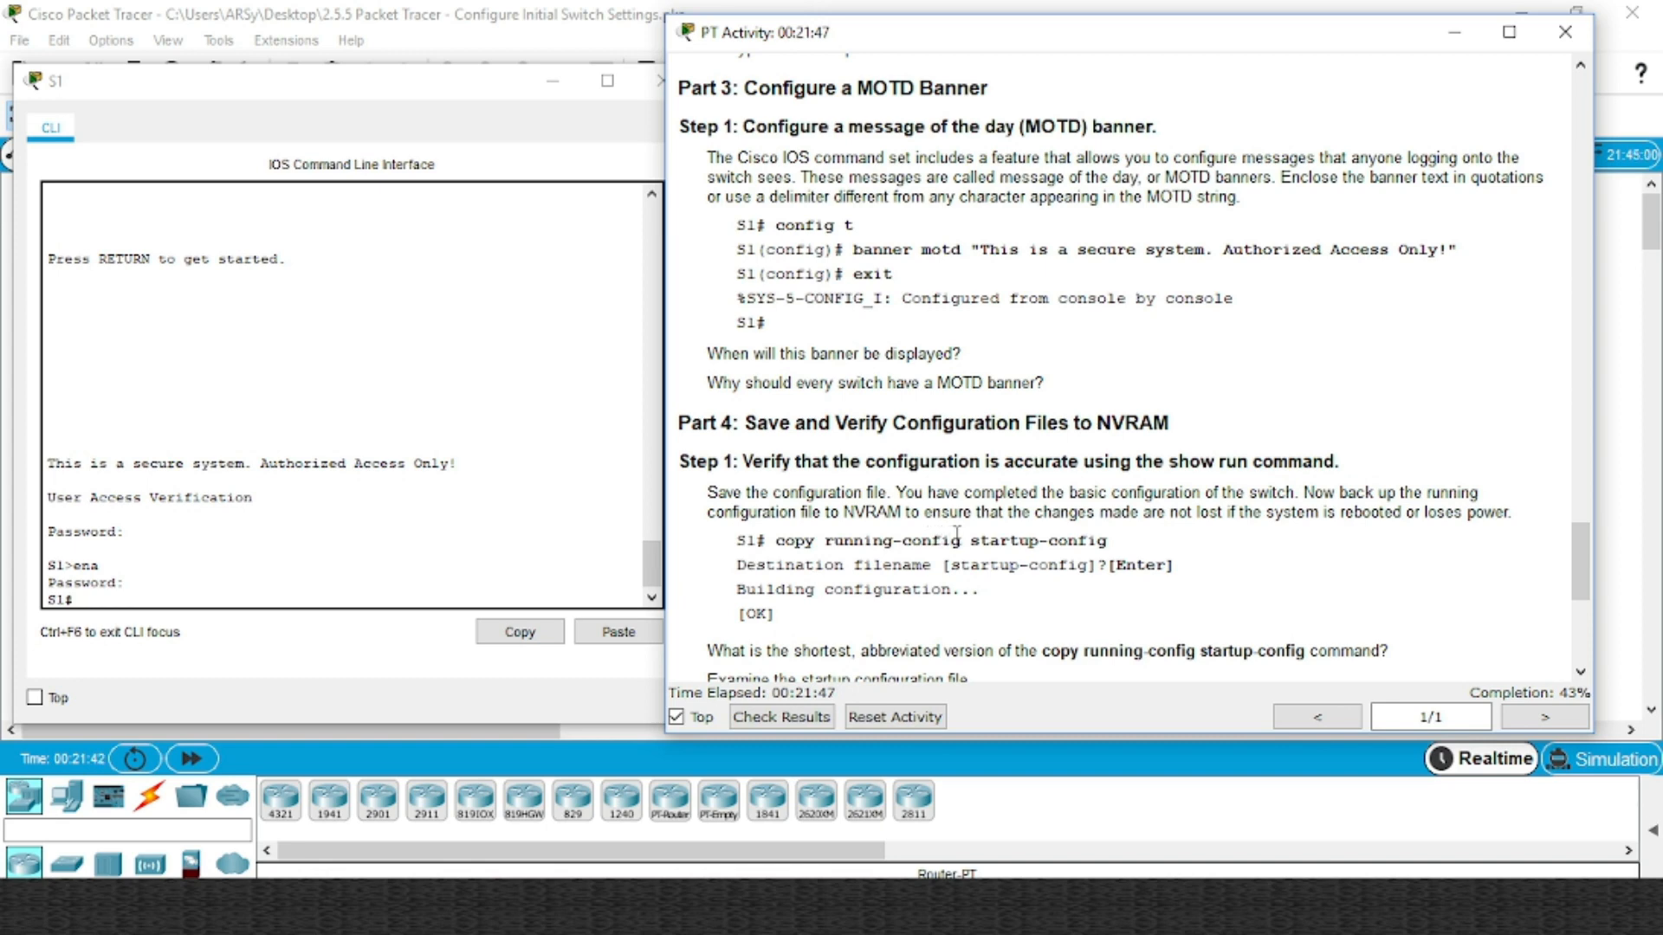
Run copy running-config startup-config on S1, accepting the default startup-config filename
{"action": "left_click_drag", "start_coordinate": [962, 539], "coordinate": [838, 552]}
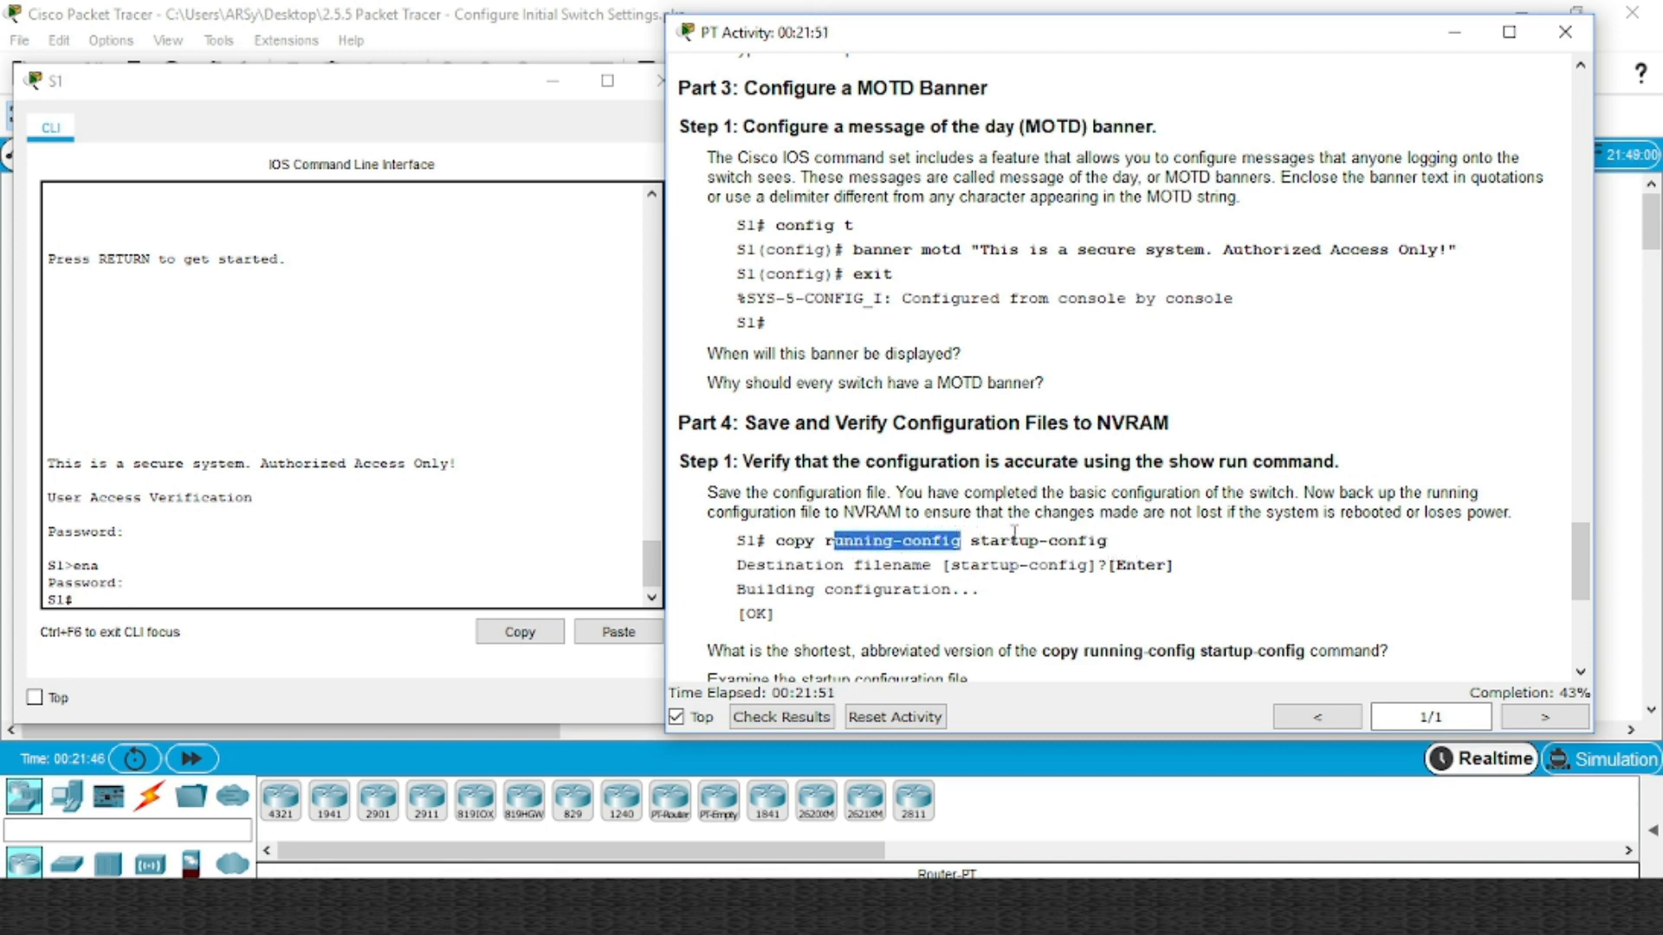
{"action": "left_click", "coordinate": [207, 599]}
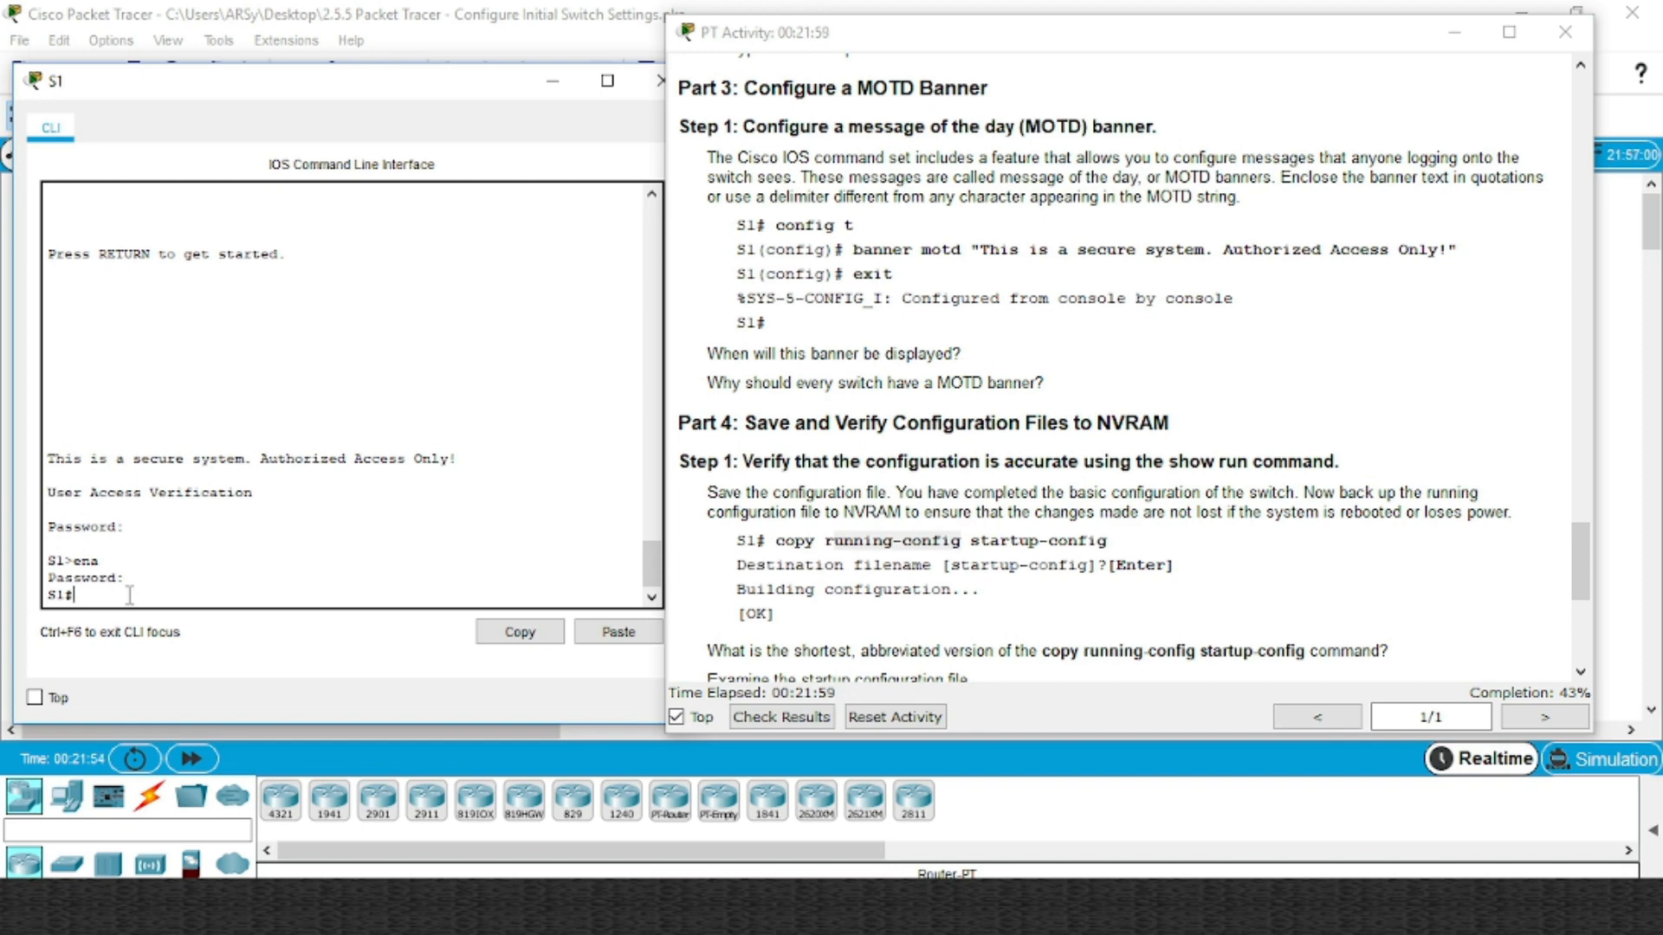
{"action": "left_click_drag", "start_coordinate": [128, 596], "coordinate": [69, 601]}
{"action": "left_click", "coordinate": [91, 593]}
{"action": "type", "text": "y"}
{"action": "key", "text": "Tab"}
{"action": "type", "text": "r"}
{"action": "key", "text": "Tab"}
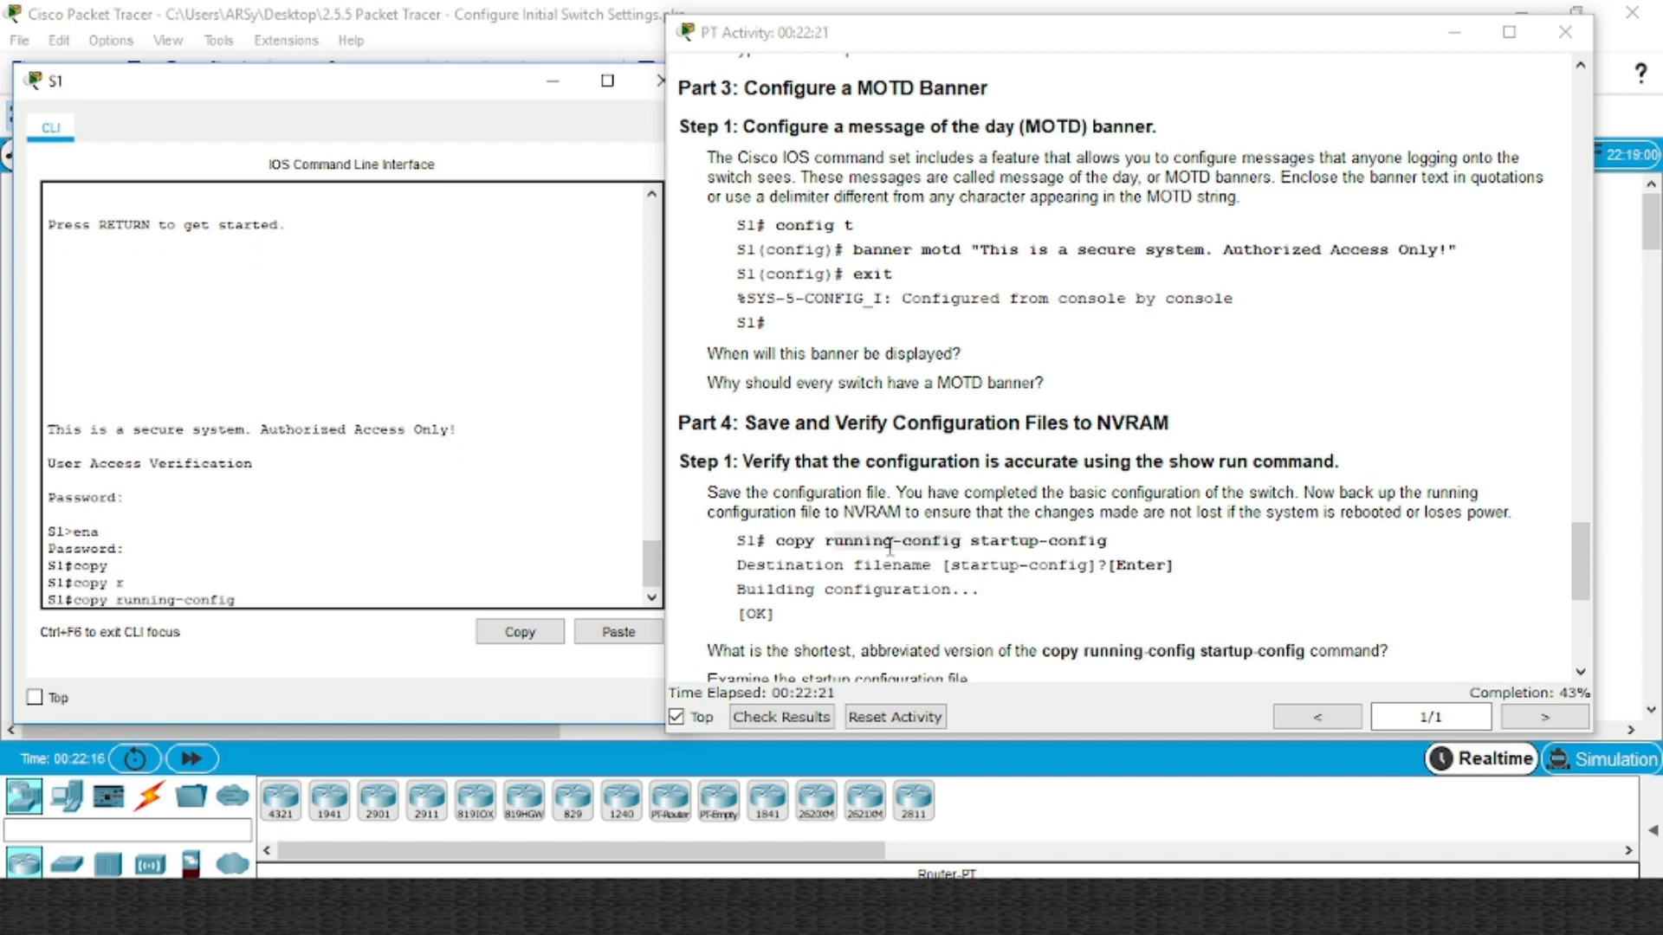
{"action": "type", "text": "st"}
{"action": "key", "text": "Tab"}
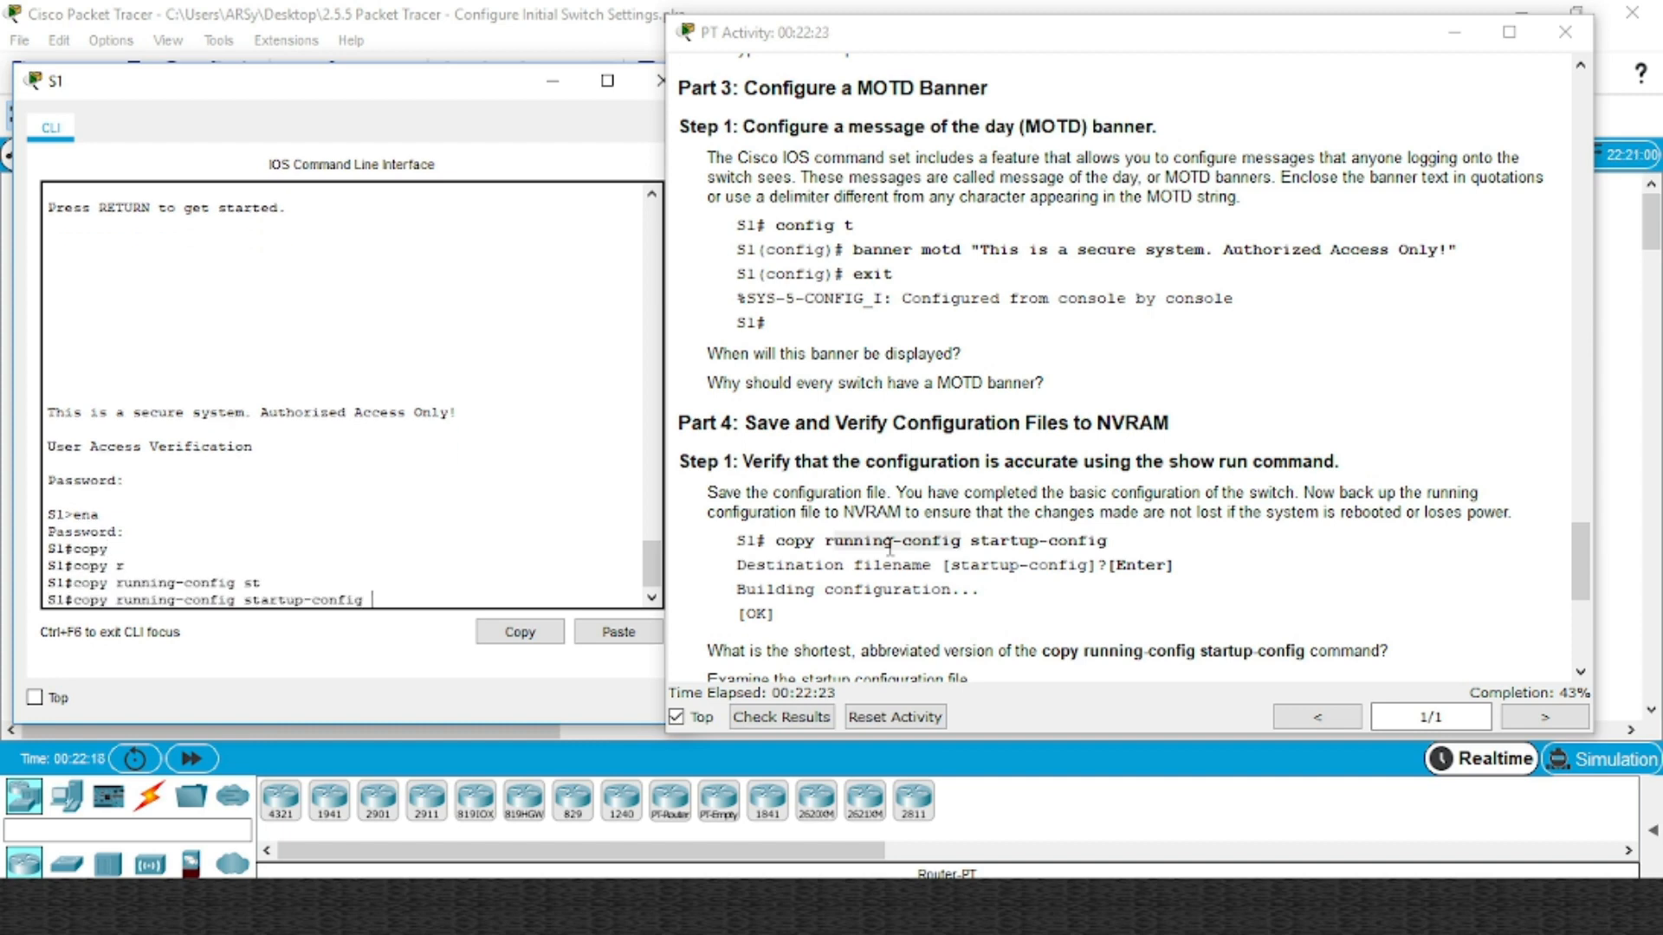
{"action": "key", "text": "Return"}
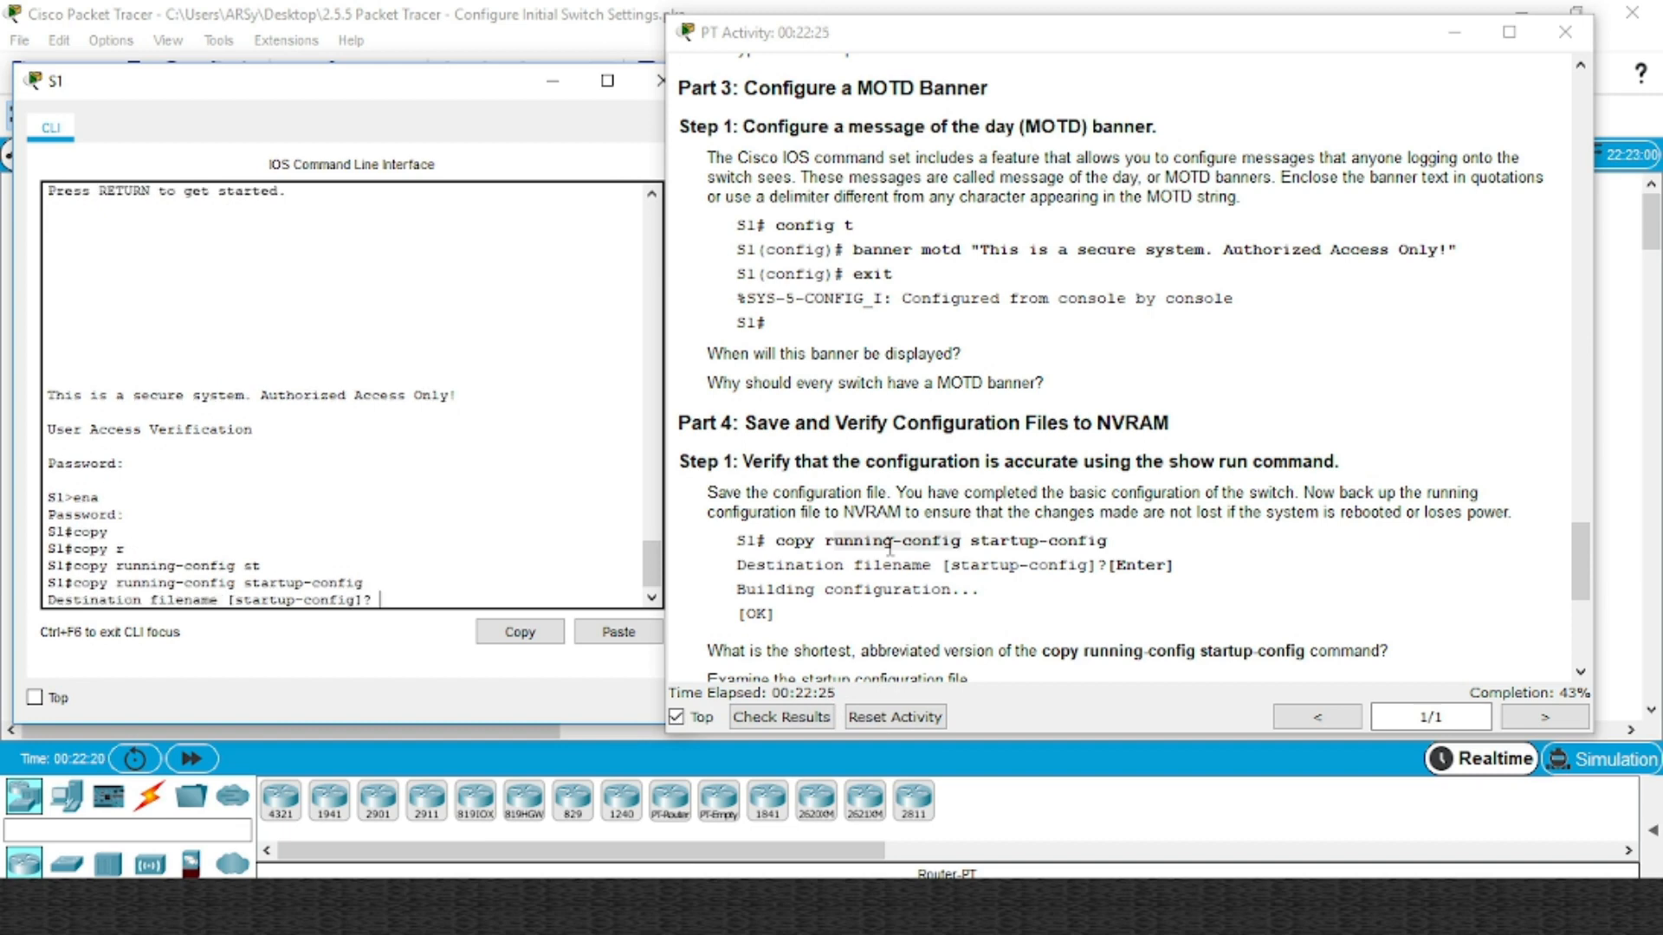
{"action": "key", "text": "Return"}
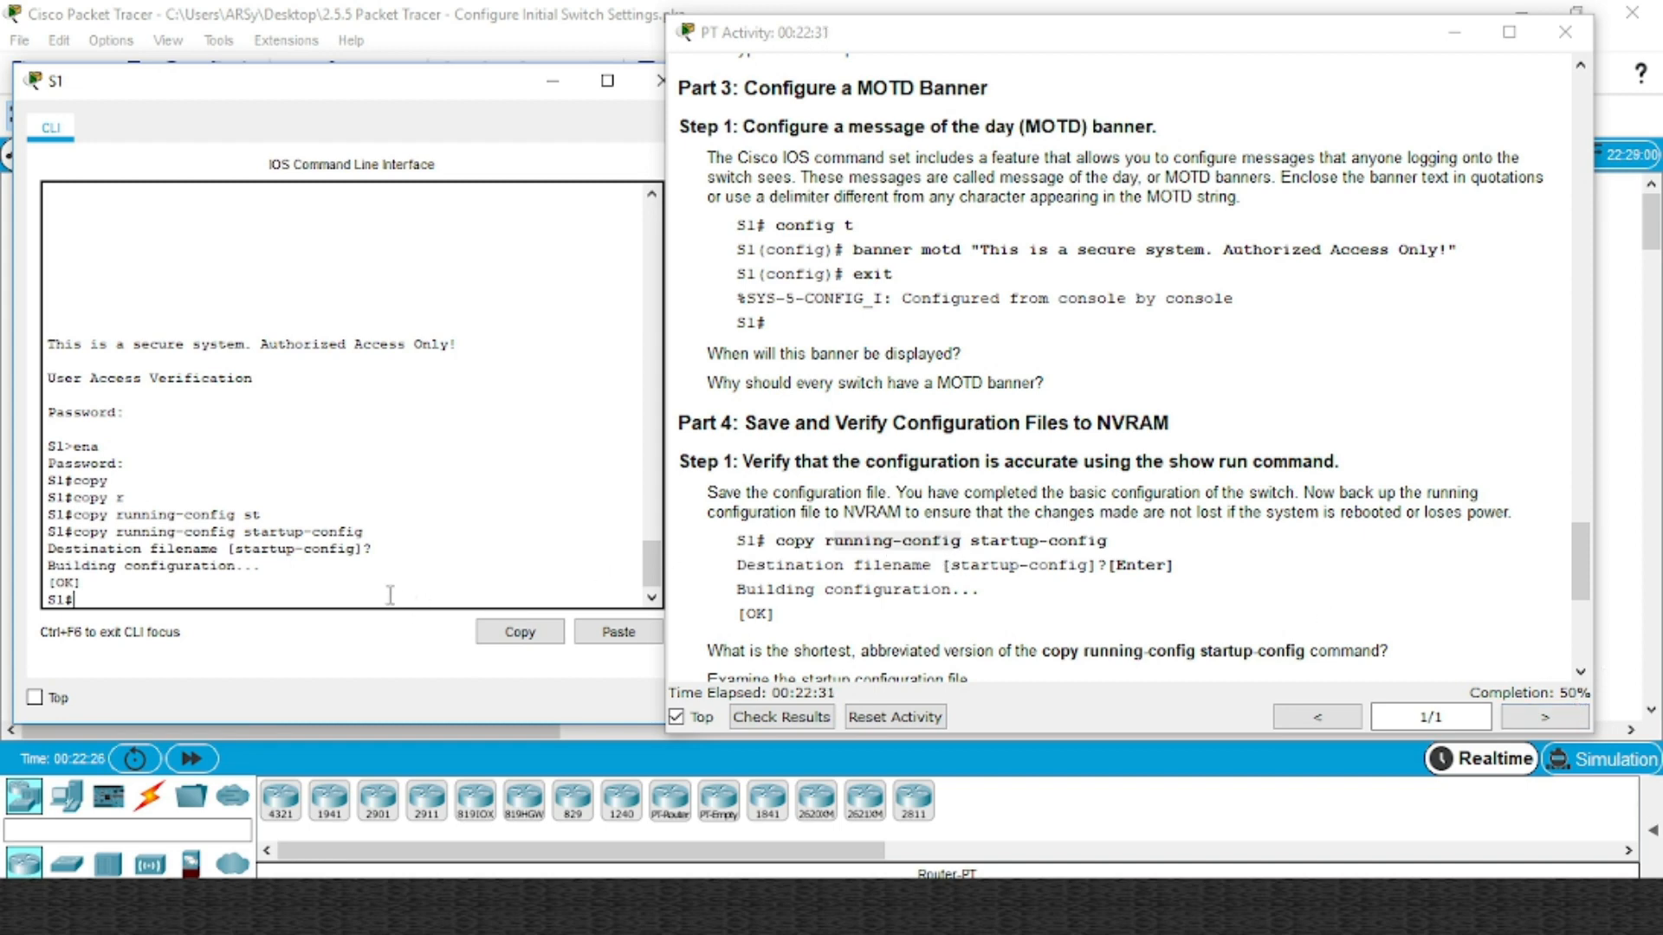
Scroll the instructions to Part 5 and review the S2 requirements, starting with device name S2
{"action": "scroll", "coordinate": [1158, 467], "scroll_direction": "down", "scroll_amount": 3}
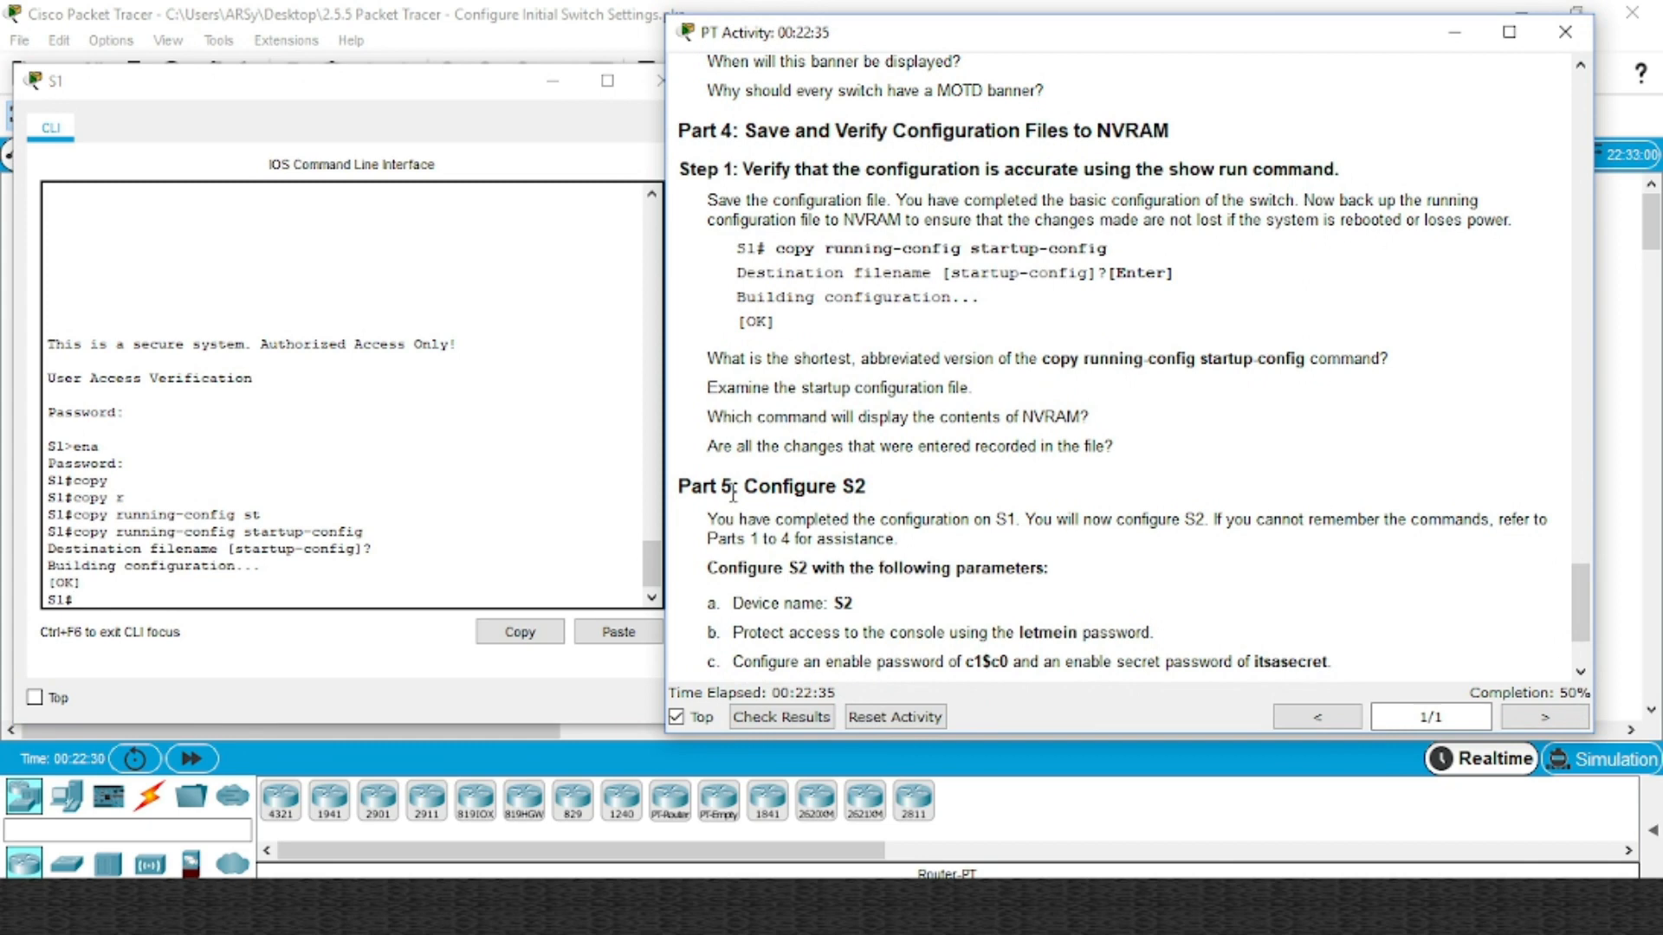
{"action": "scroll", "coordinate": [896, 490], "scroll_direction": "down", "scroll_amount": 1}
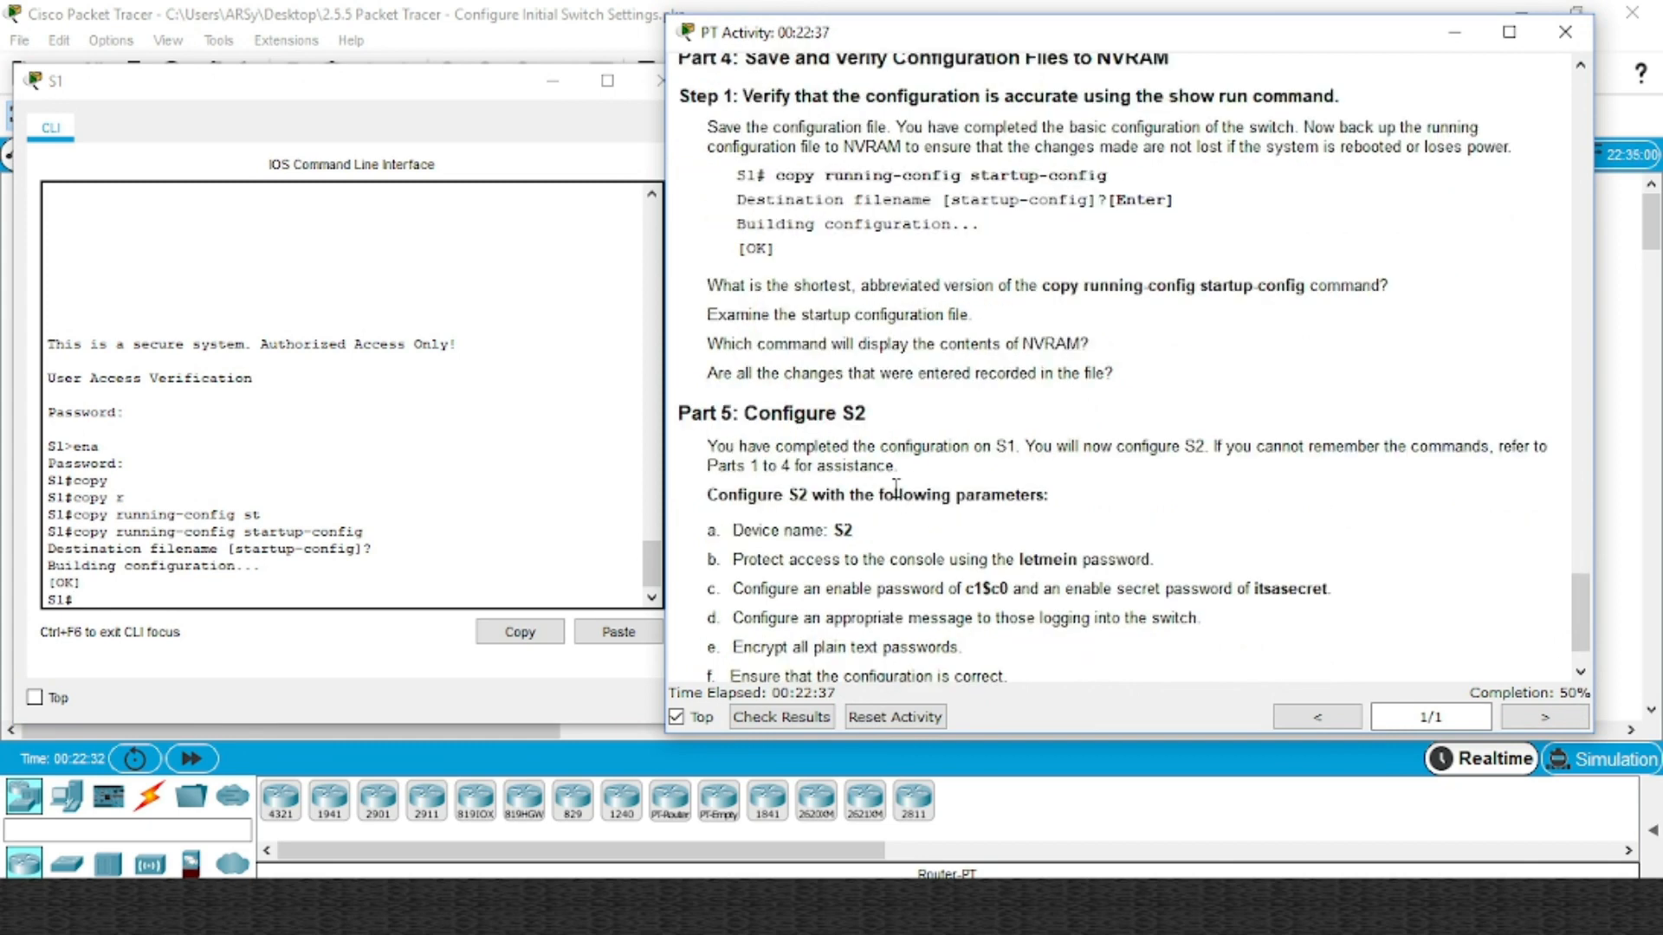
{"action": "scroll", "coordinate": [896, 491], "scroll_direction": "down", "scroll_amount": 1}
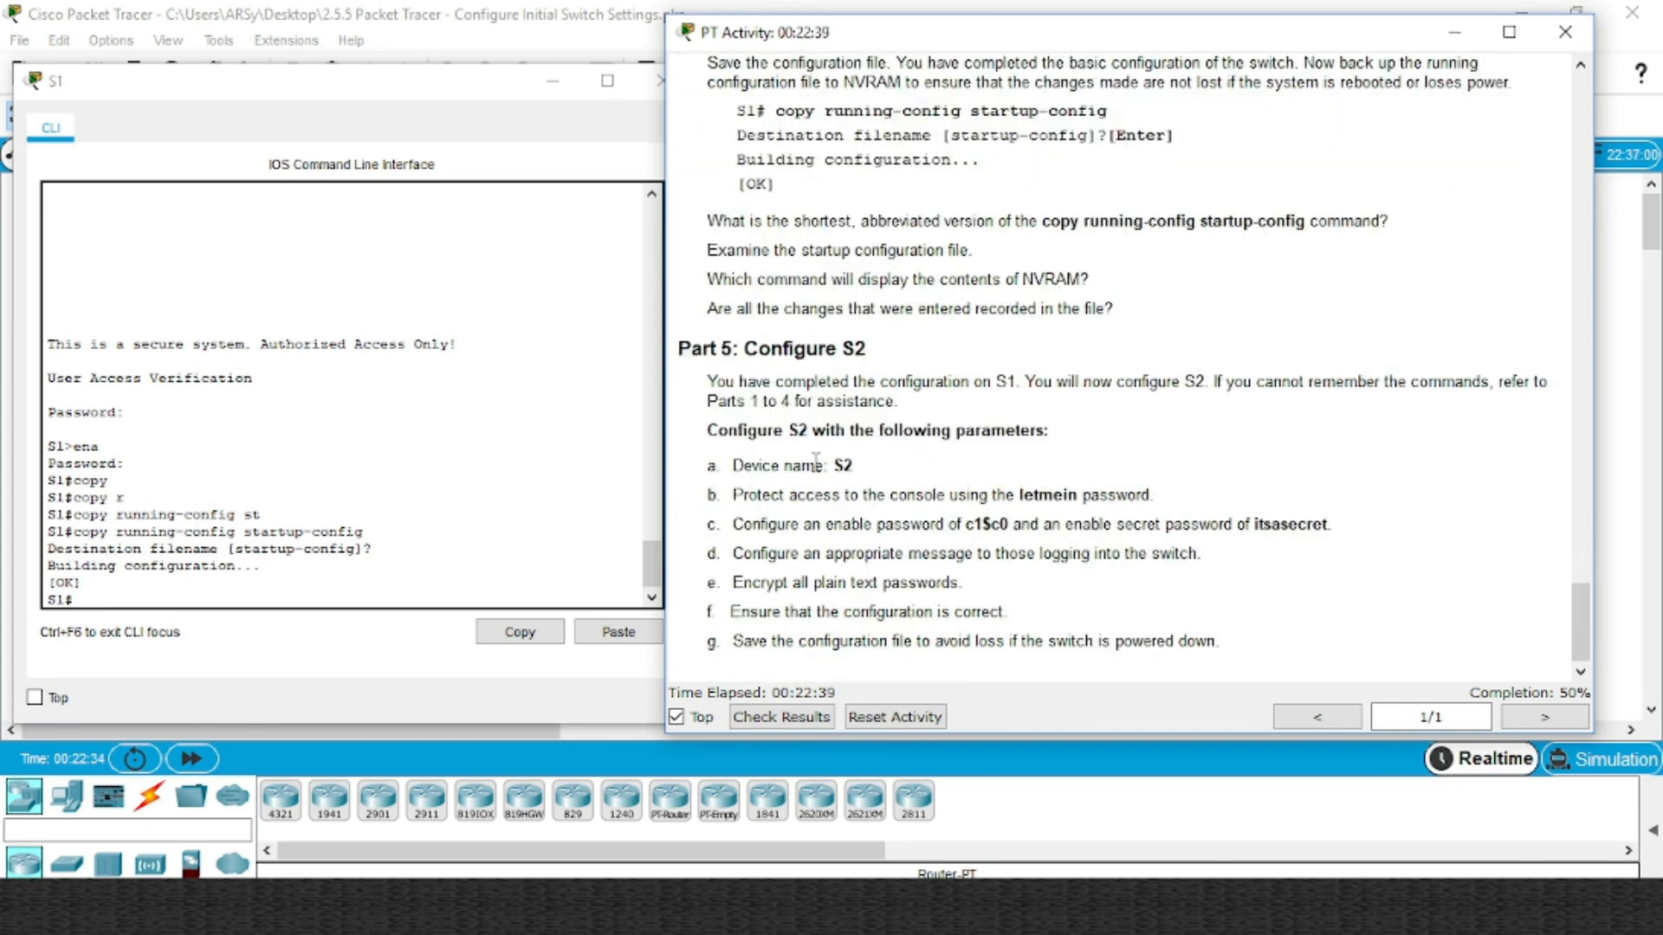
{"action": "left_click_drag", "start_coordinate": [819, 448], "coordinate": [852, 451]}
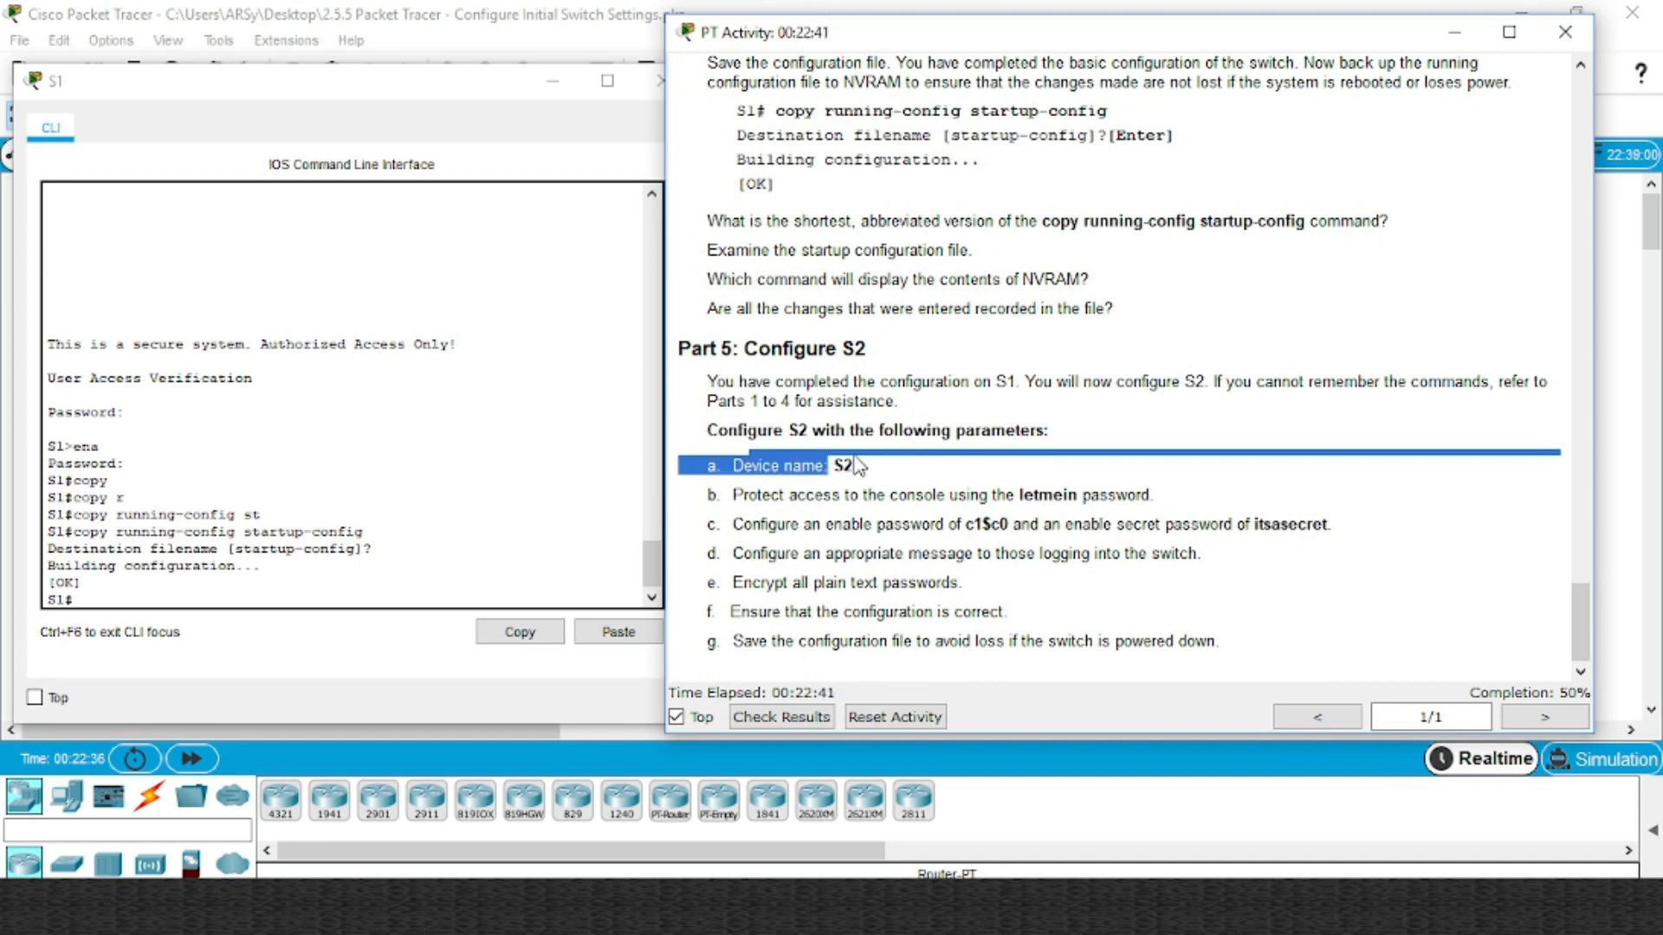
{"action": "left_click", "coordinate": [890, 474]}
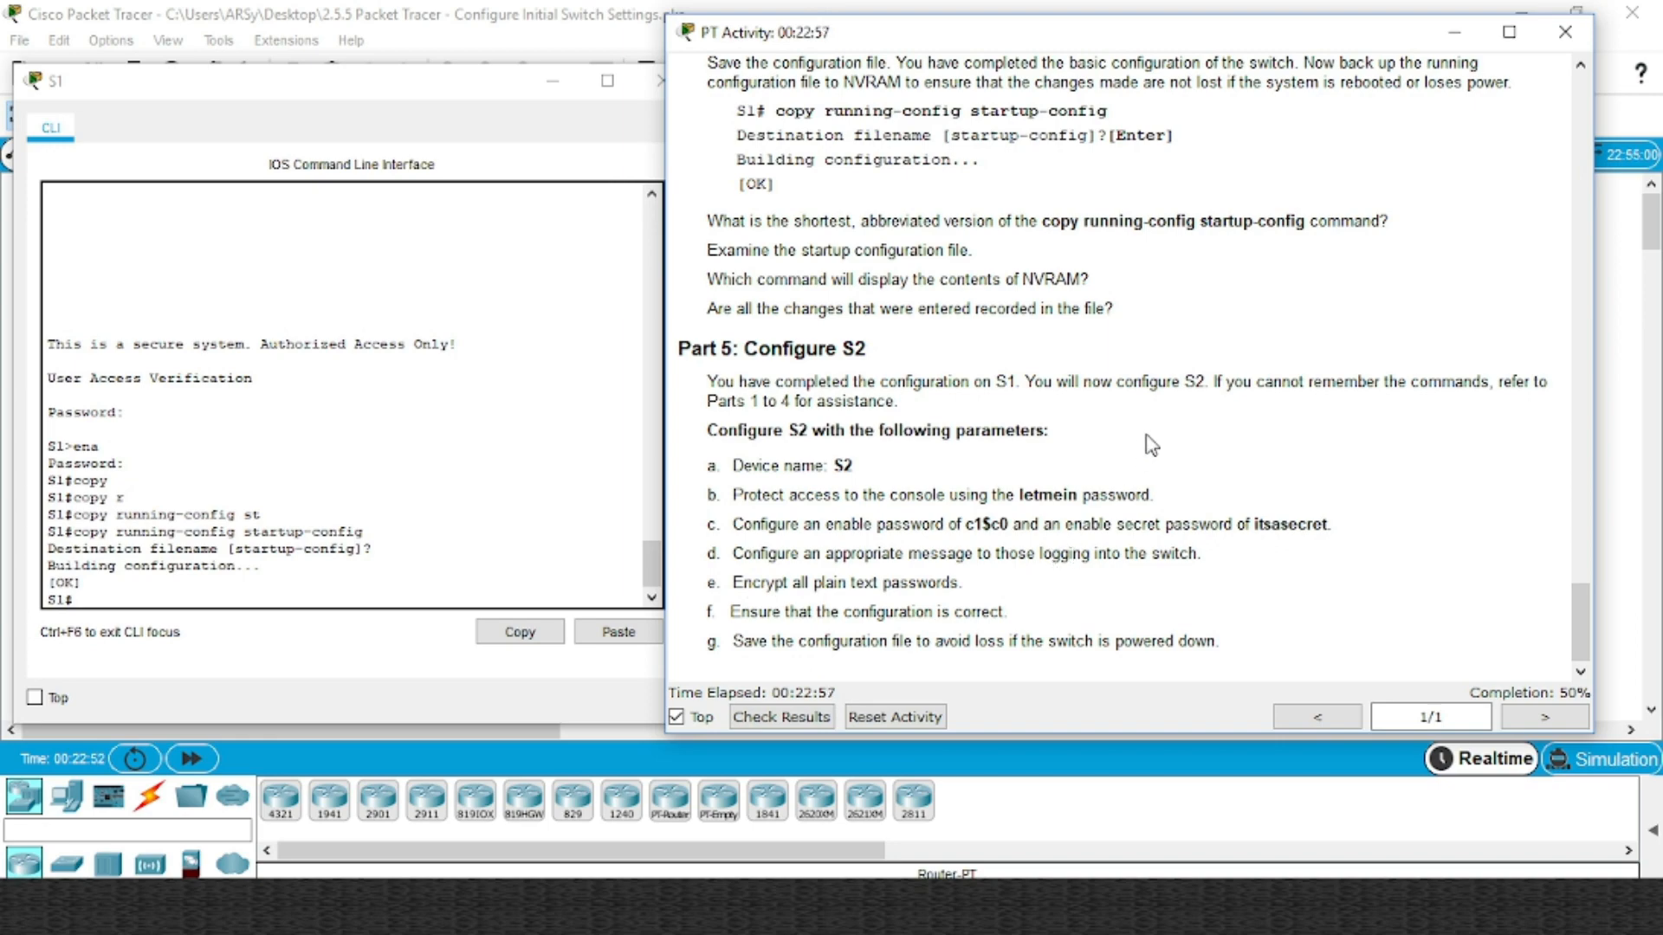
{"action": "scroll", "coordinate": [1170, 279], "scroll_direction": "up", "scroll_amount": 4}
{"action": "scroll", "coordinate": [975, 260], "scroll_direction": "down", "scroll_amount": 4}
Open S2's console, enter global configuration mode, and set the hostname to S2
{"action": "left_click", "coordinate": [561, 80]}
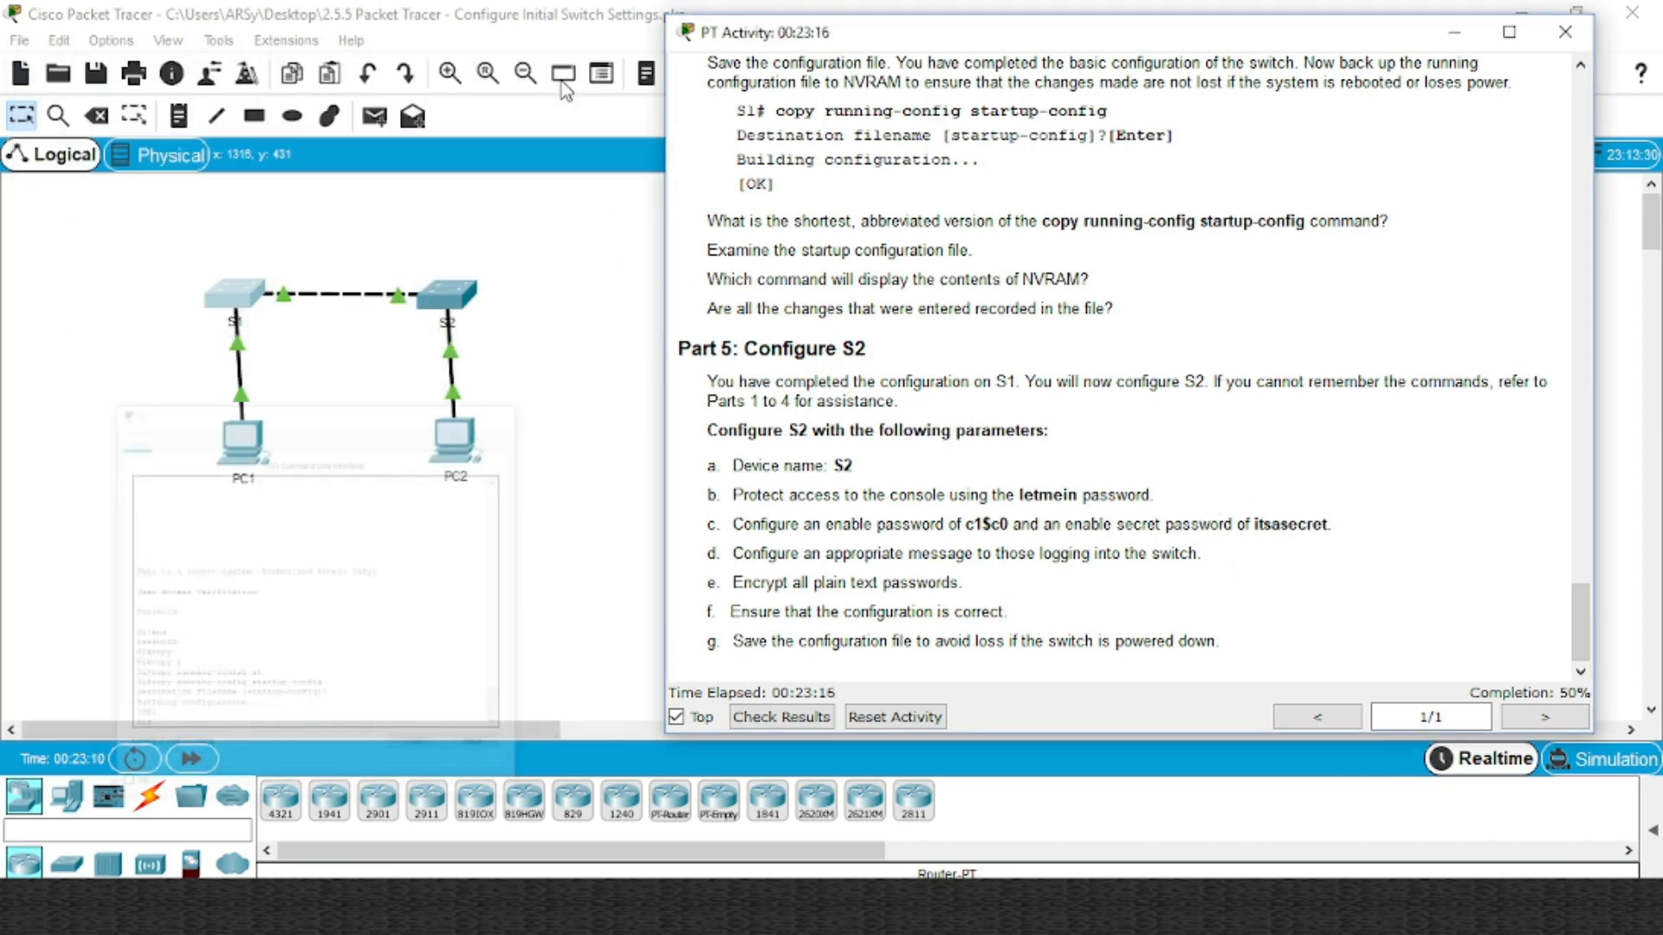
{"action": "left_click", "coordinate": [452, 305]}
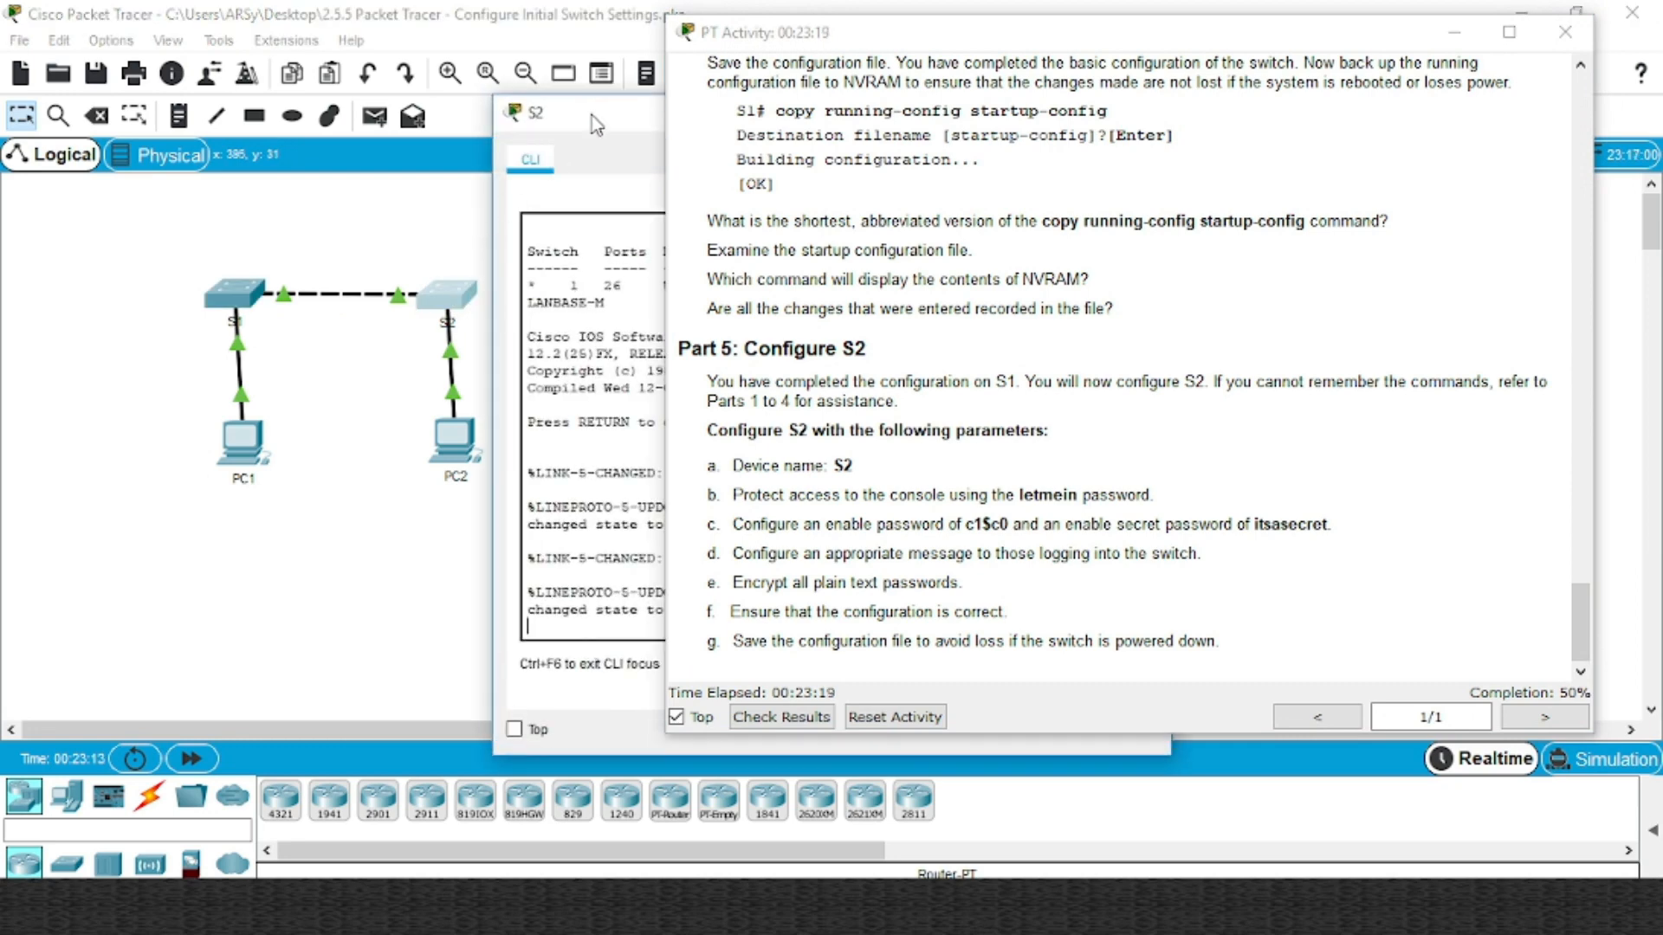
{"action": "left_click_drag", "start_coordinate": [591, 115], "coordinate": [105, 70]}
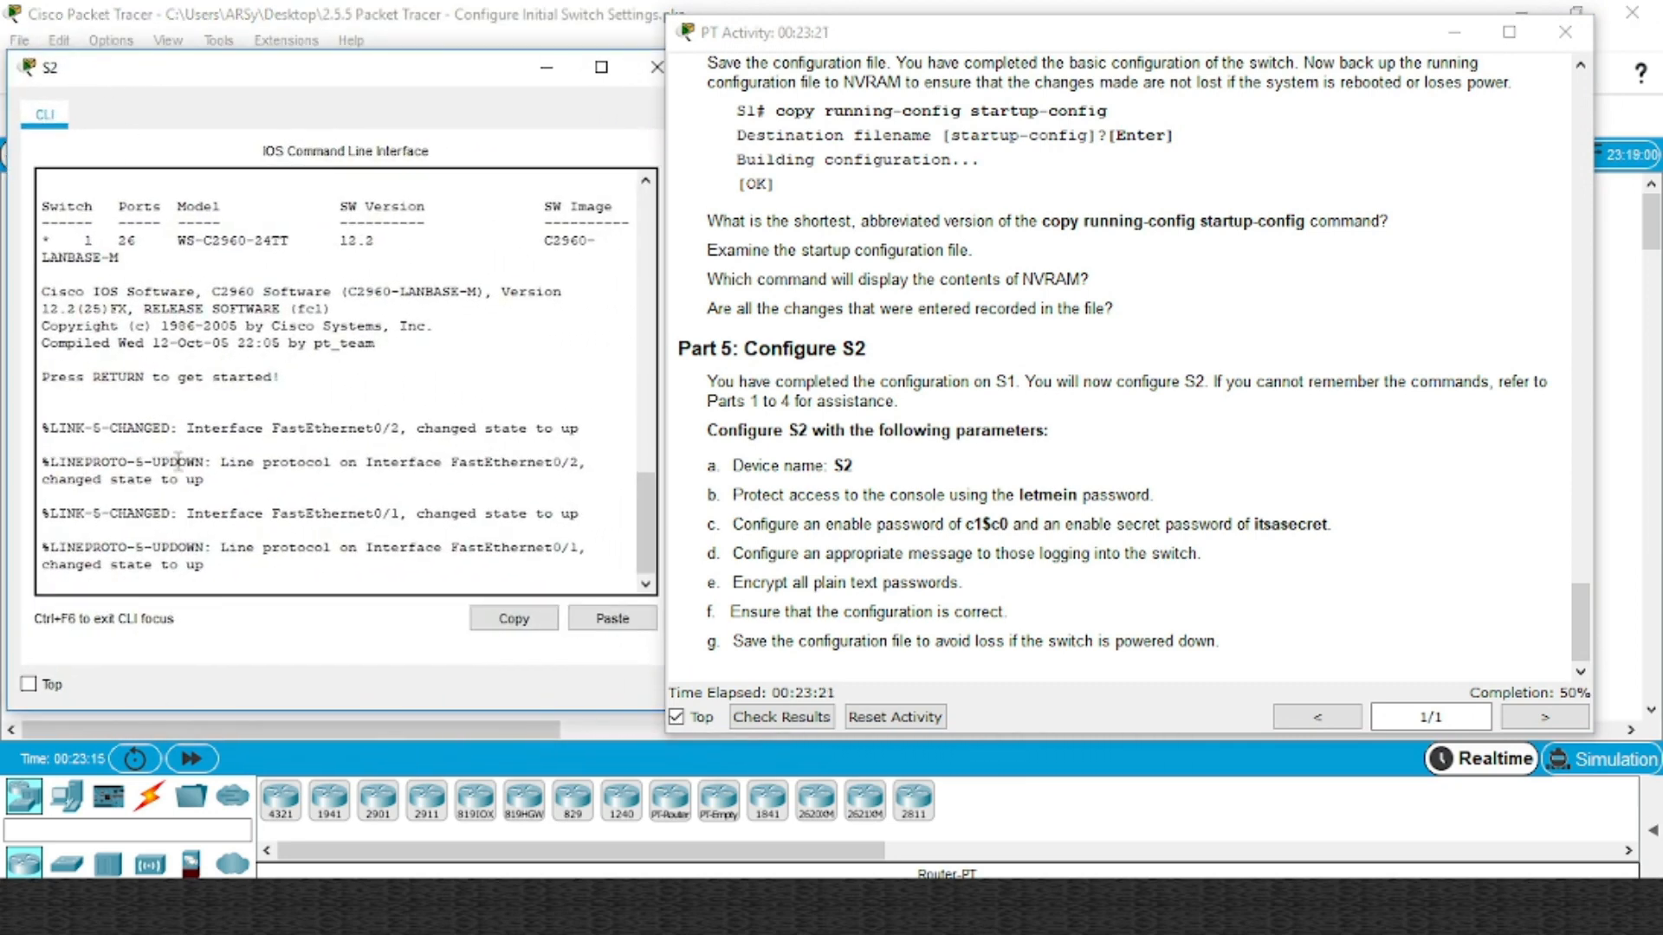
{"action": "key", "text": "Return"}
{"action": "type", "text": "ena"}
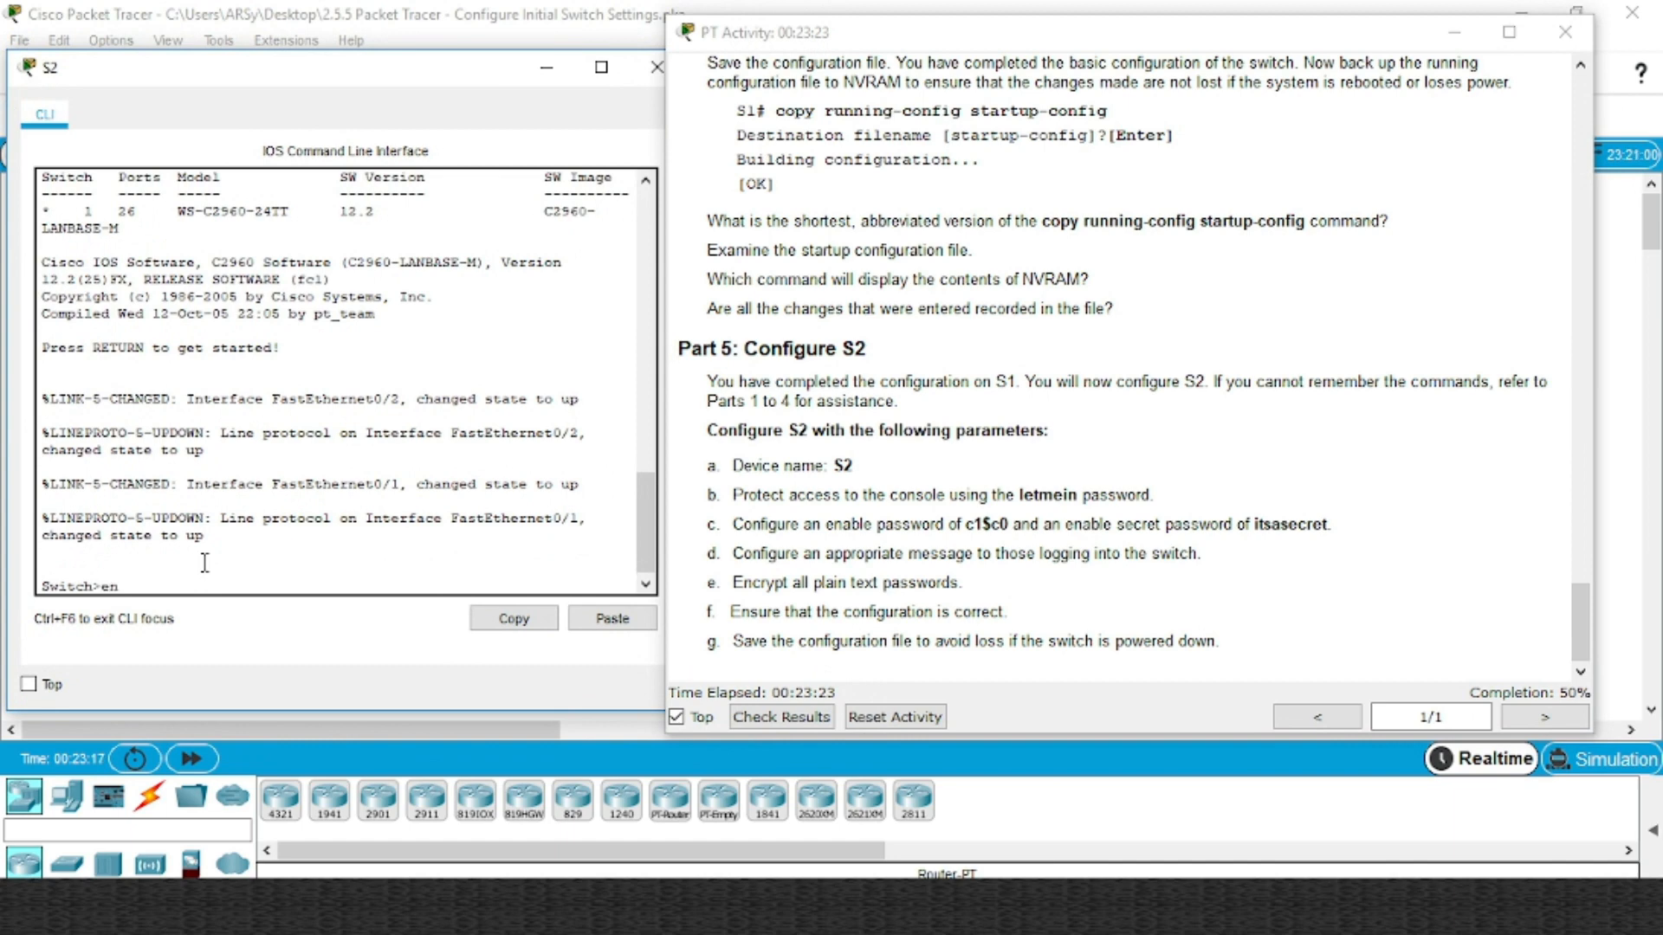
{"action": "key", "text": "Return"}
{"action": "type", "text": "conf "}
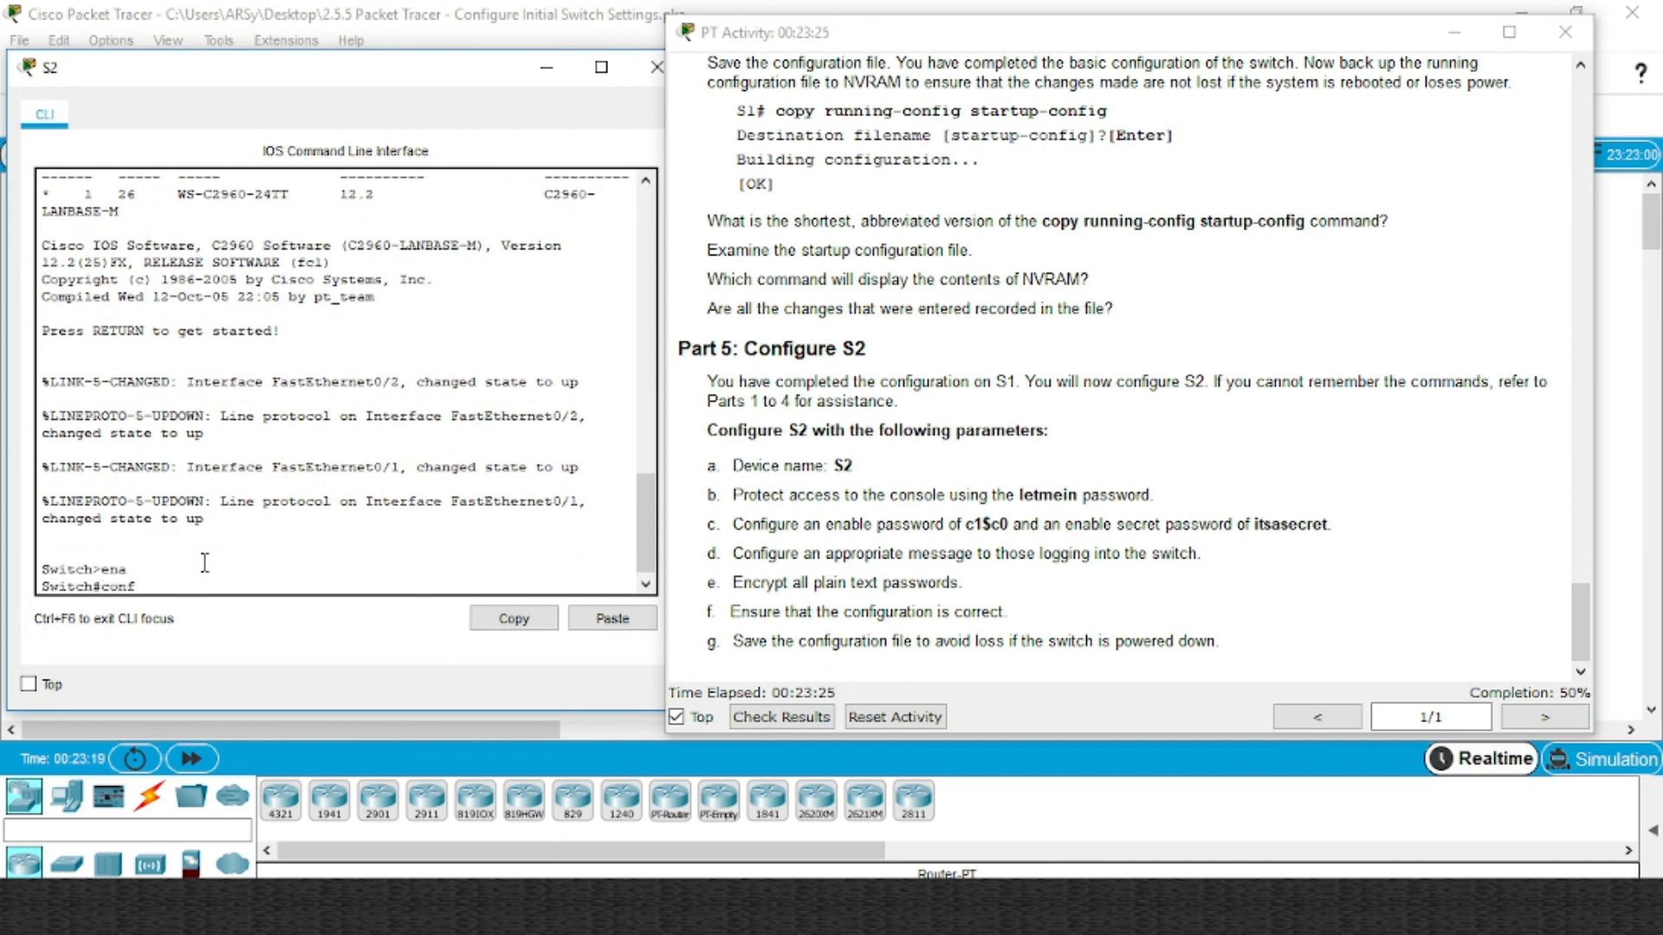
{"action": "type", "text": "t"}
{"action": "key", "text": "Return"}
{"action": "type", "text": "h(config)#h"}
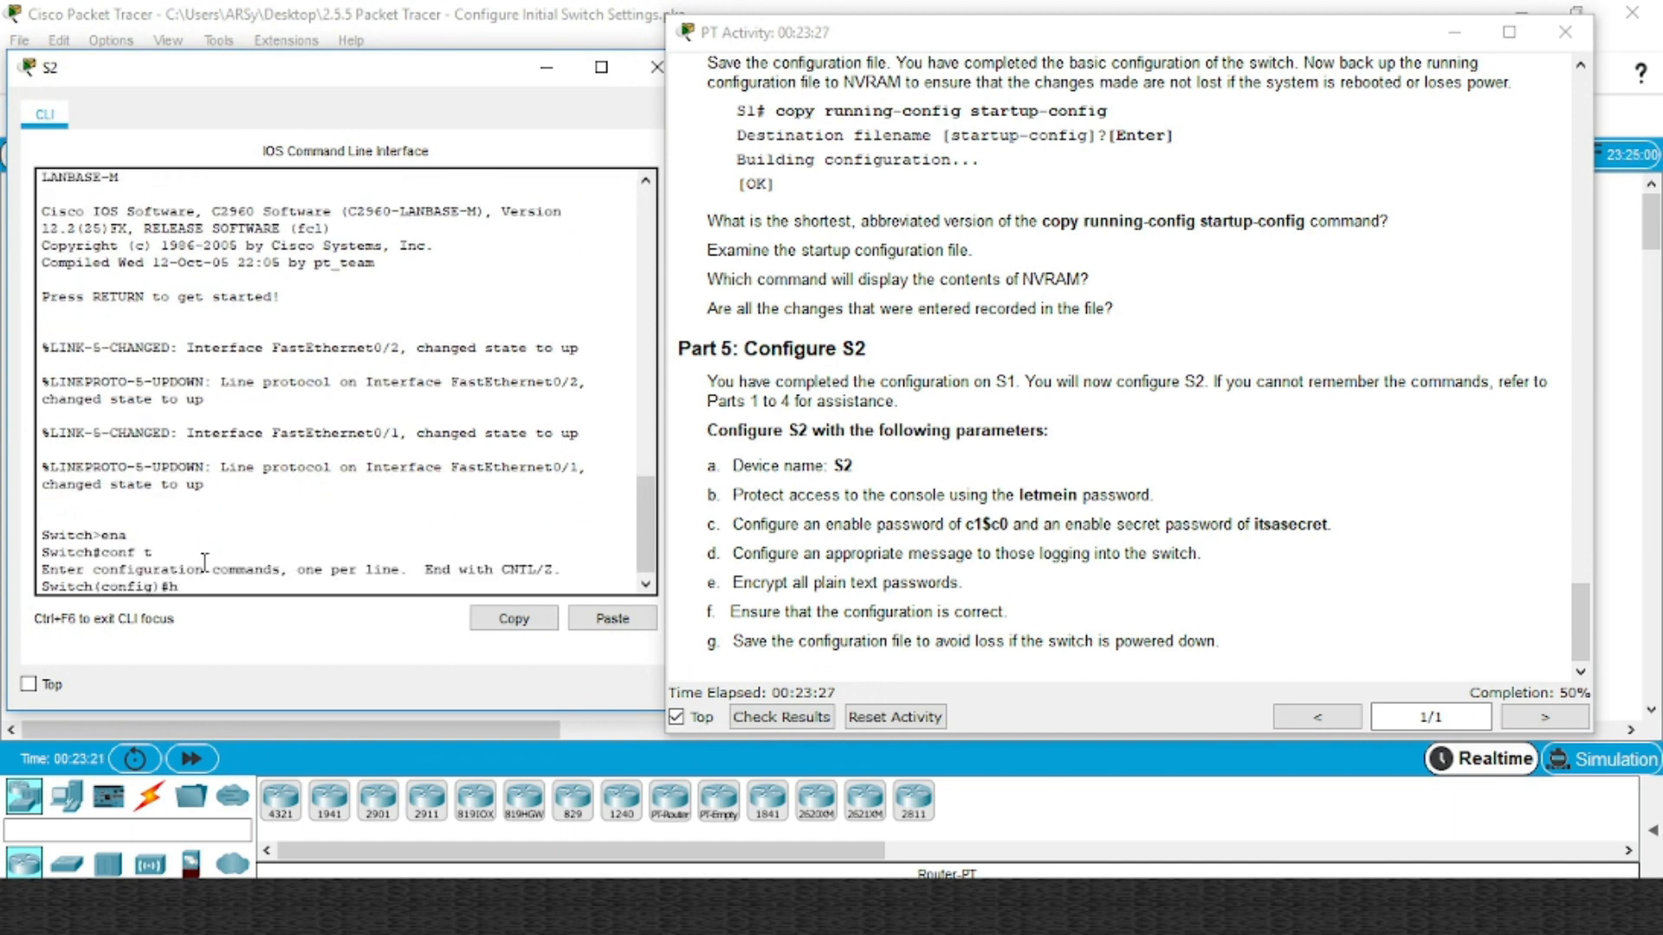
{"action": "type", "text": "oe"}
{"action": "key", "text": "Tab"}
{"action": "key", "text": "Tab"}
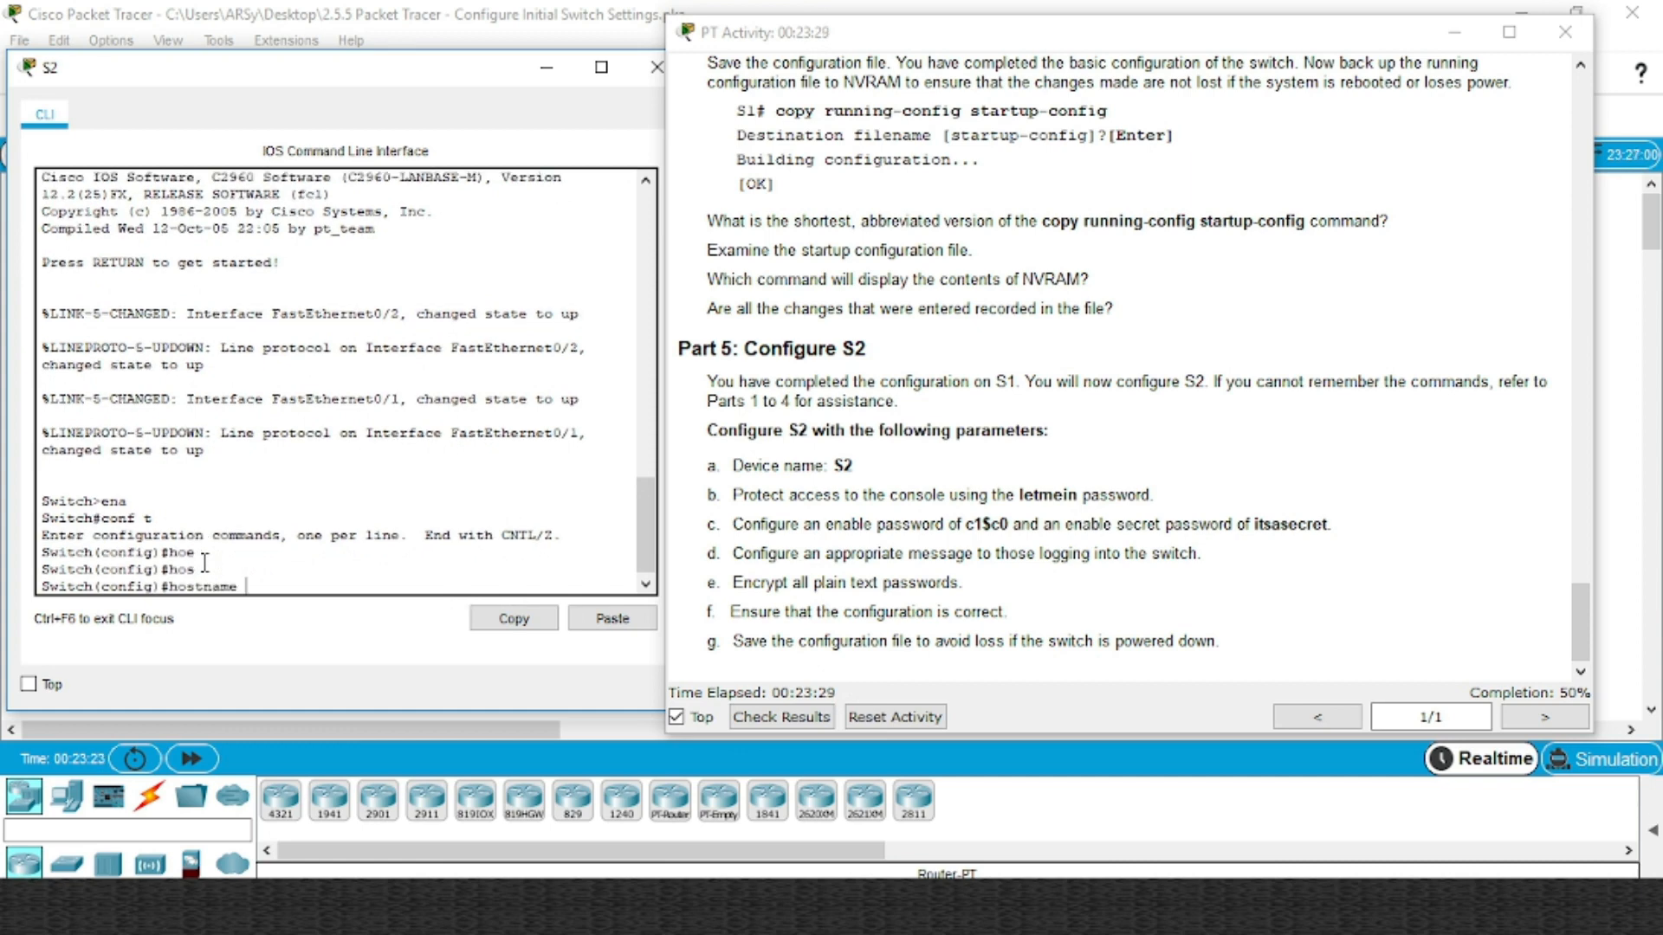
{"action": "type", "text": "S2"}
{"action": "key", "text": "Return"}
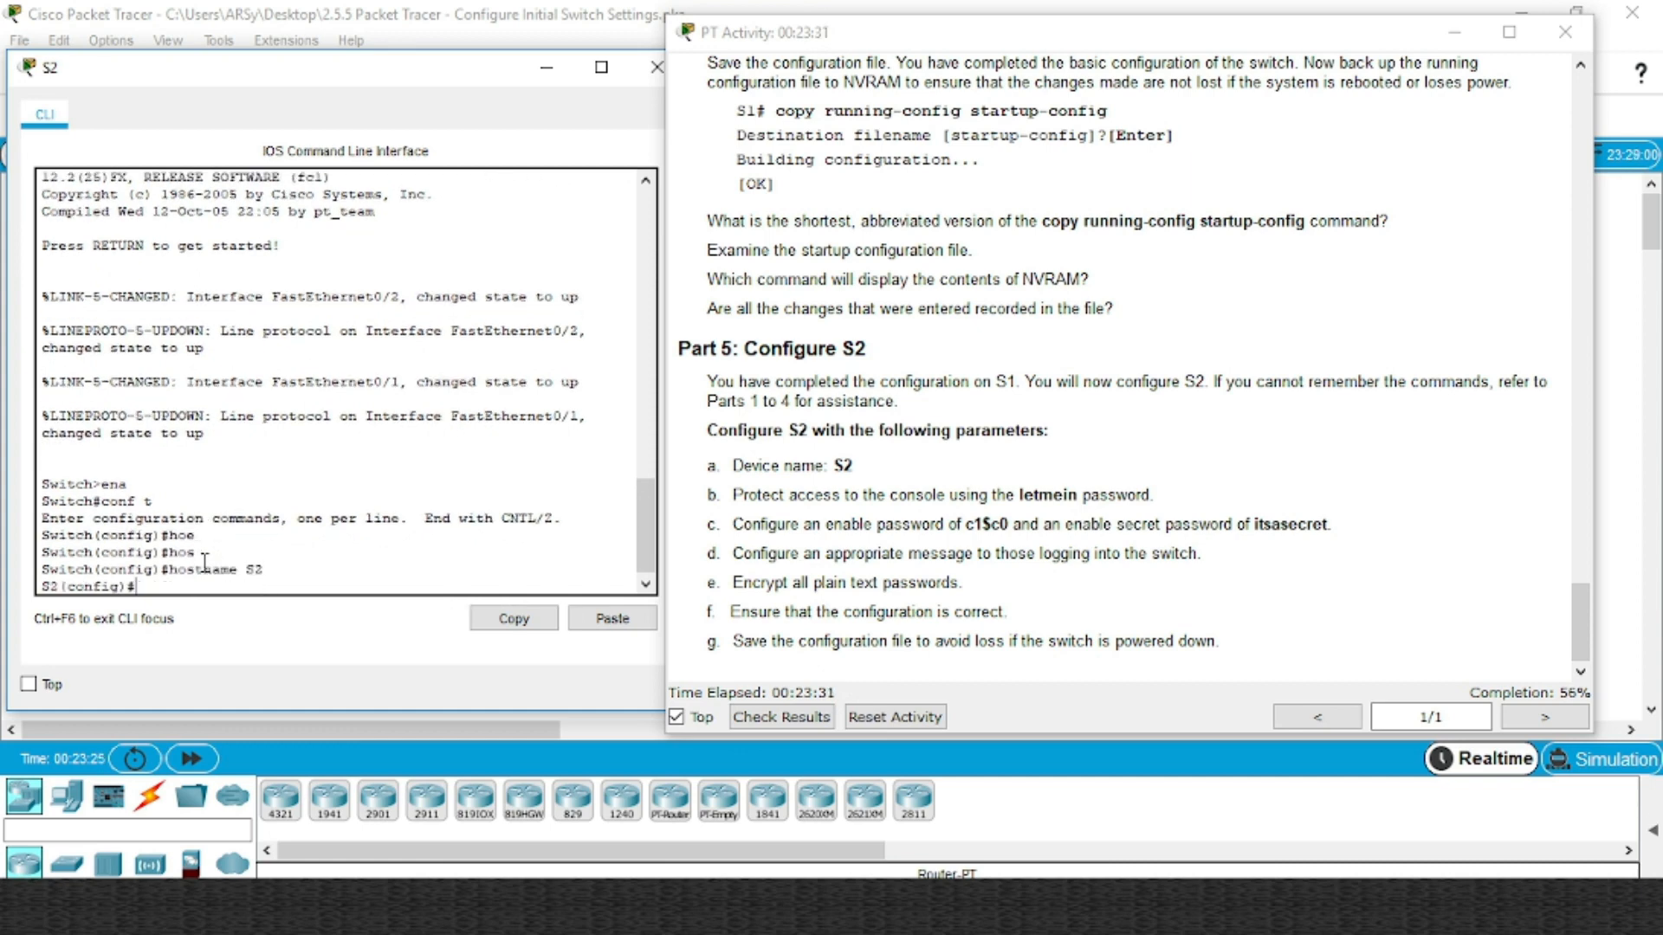
Set the console password on S2's line console 0
{"action": "type", "text": "con"}
{"action": "key", "text": "Tab"}
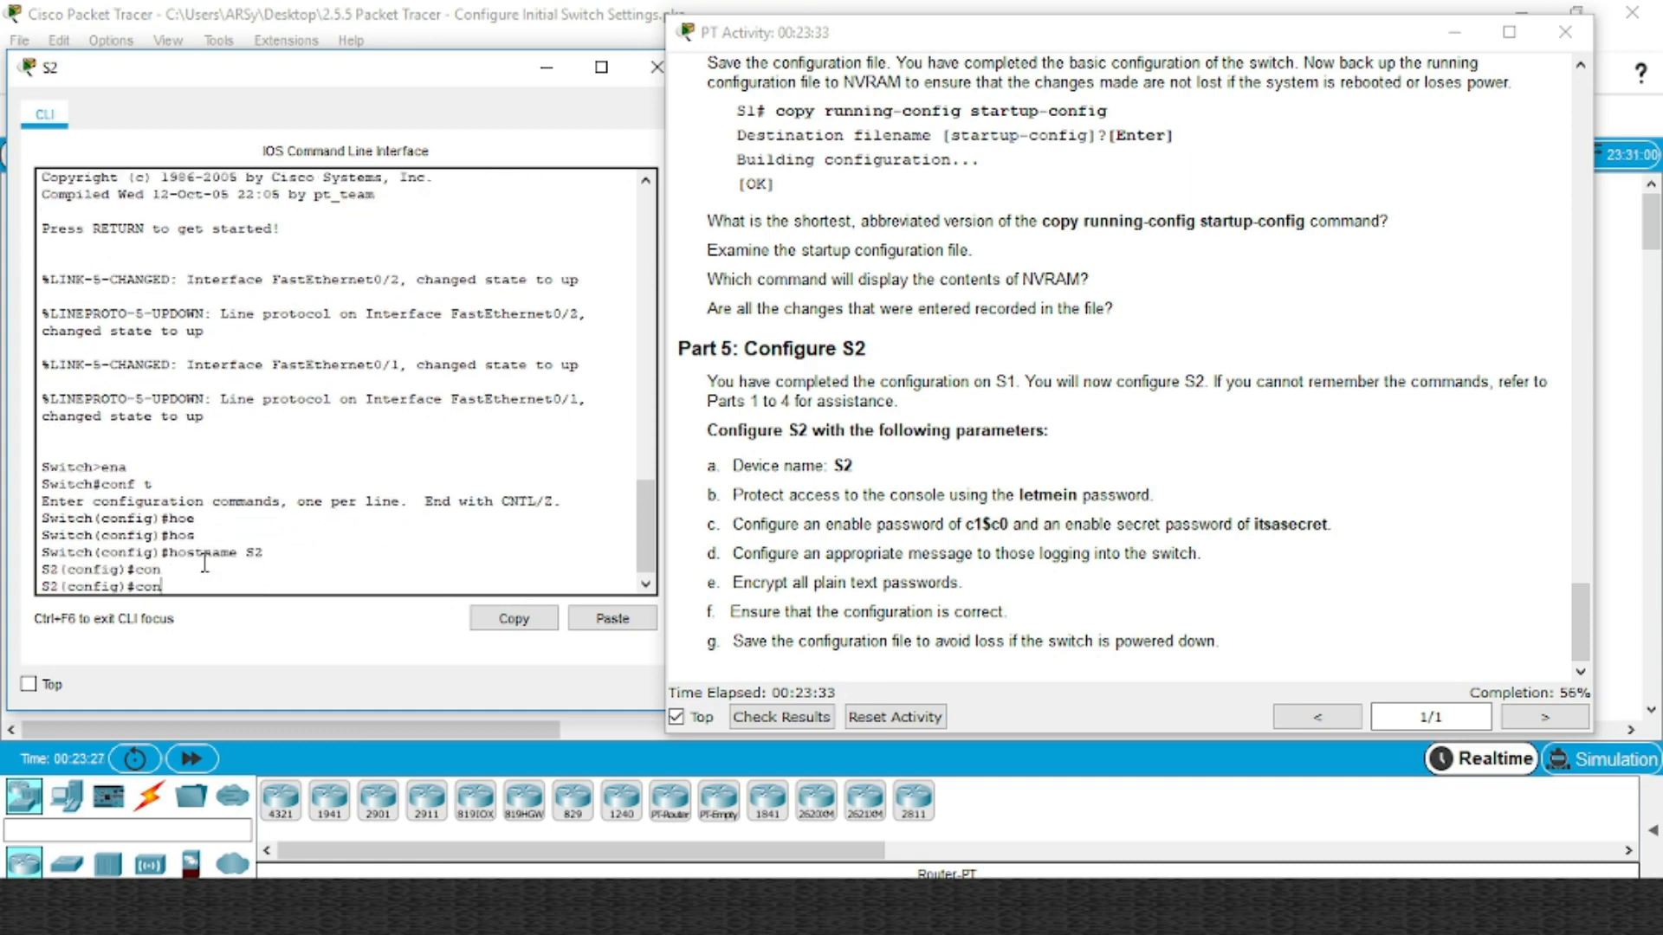
{"action": "key", "text": "BackSpace"}
{"action": "key", "text": "BackSpace"}
{"action": "key", "text": "BackSpace"}
{"action": "type", "text": "li"}
{"action": "key", "text": "Tab"}
{"action": "type", "text": "con"}
{"action": "key", "text": "Tab"}
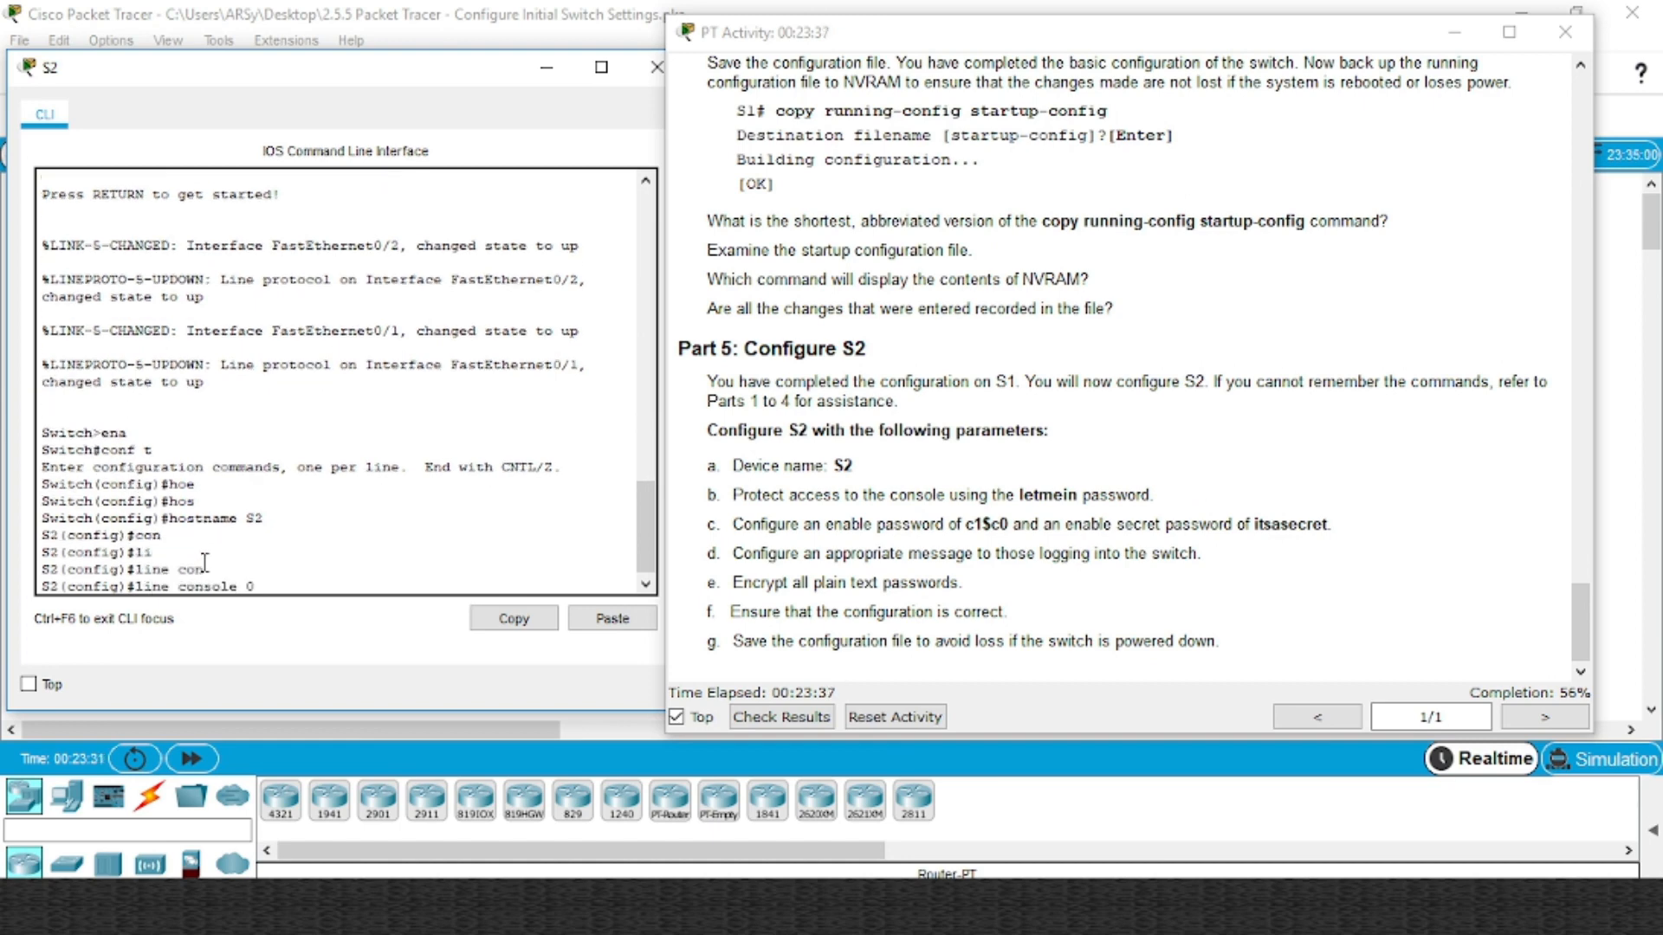
{"action": "key", "text": "Return"}
{"action": "type", "text": "pas"}
{"action": "key", "text": "Tab"}
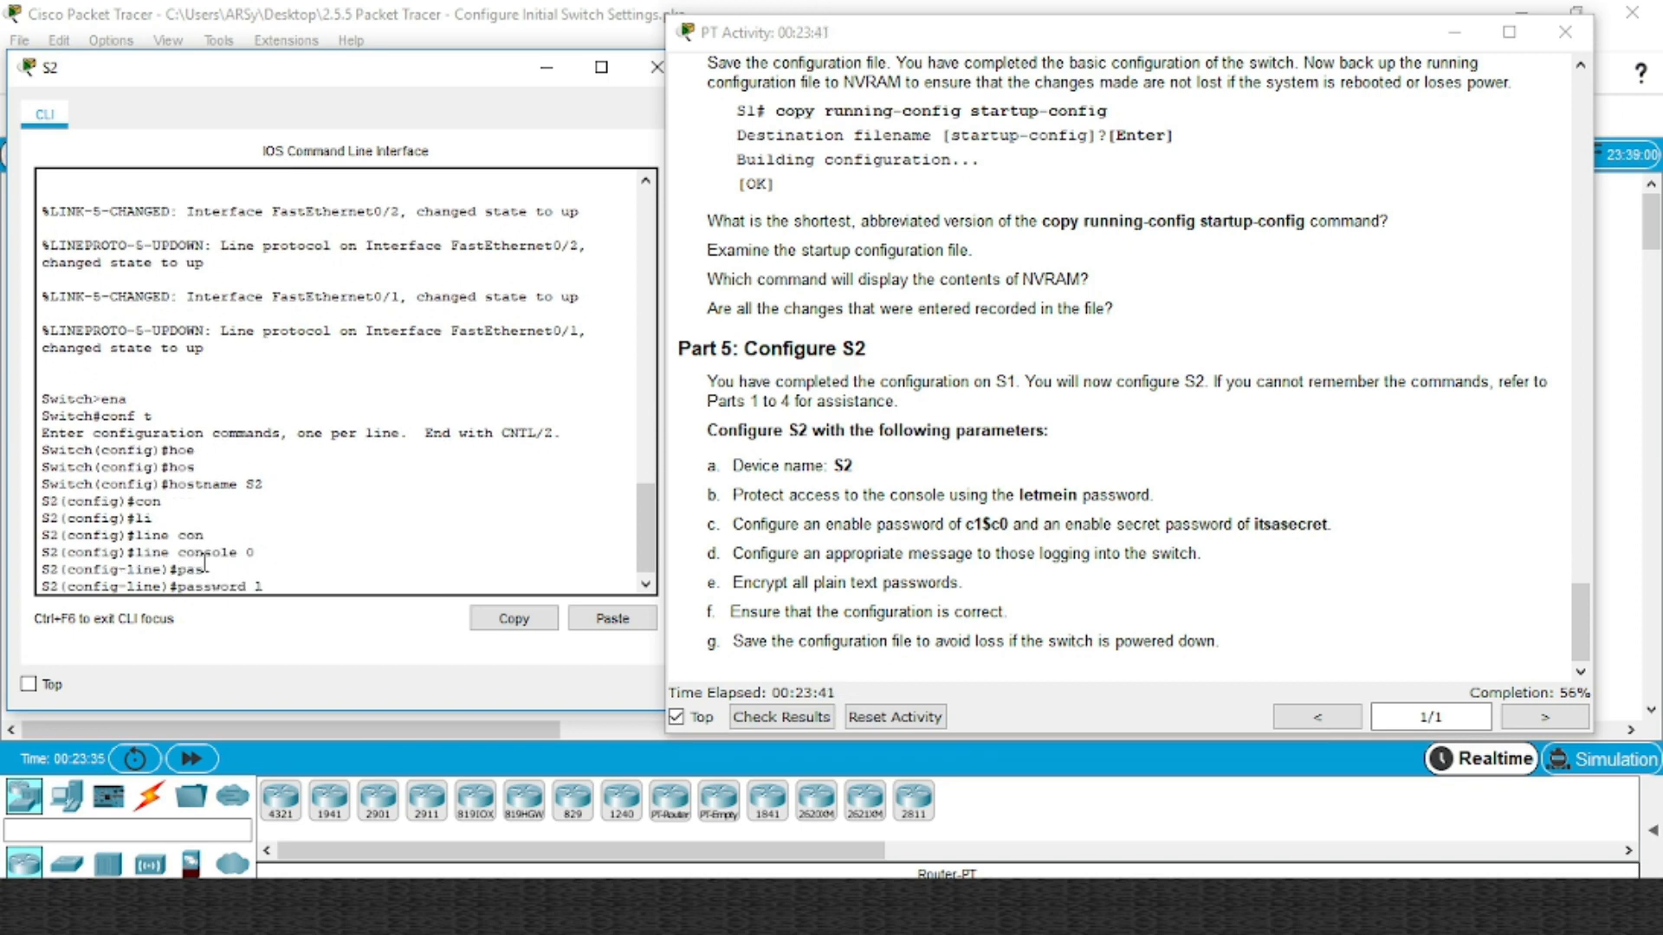
{"action": "type", "text": "letmein"}
{"action": "key", "text": "Return"}
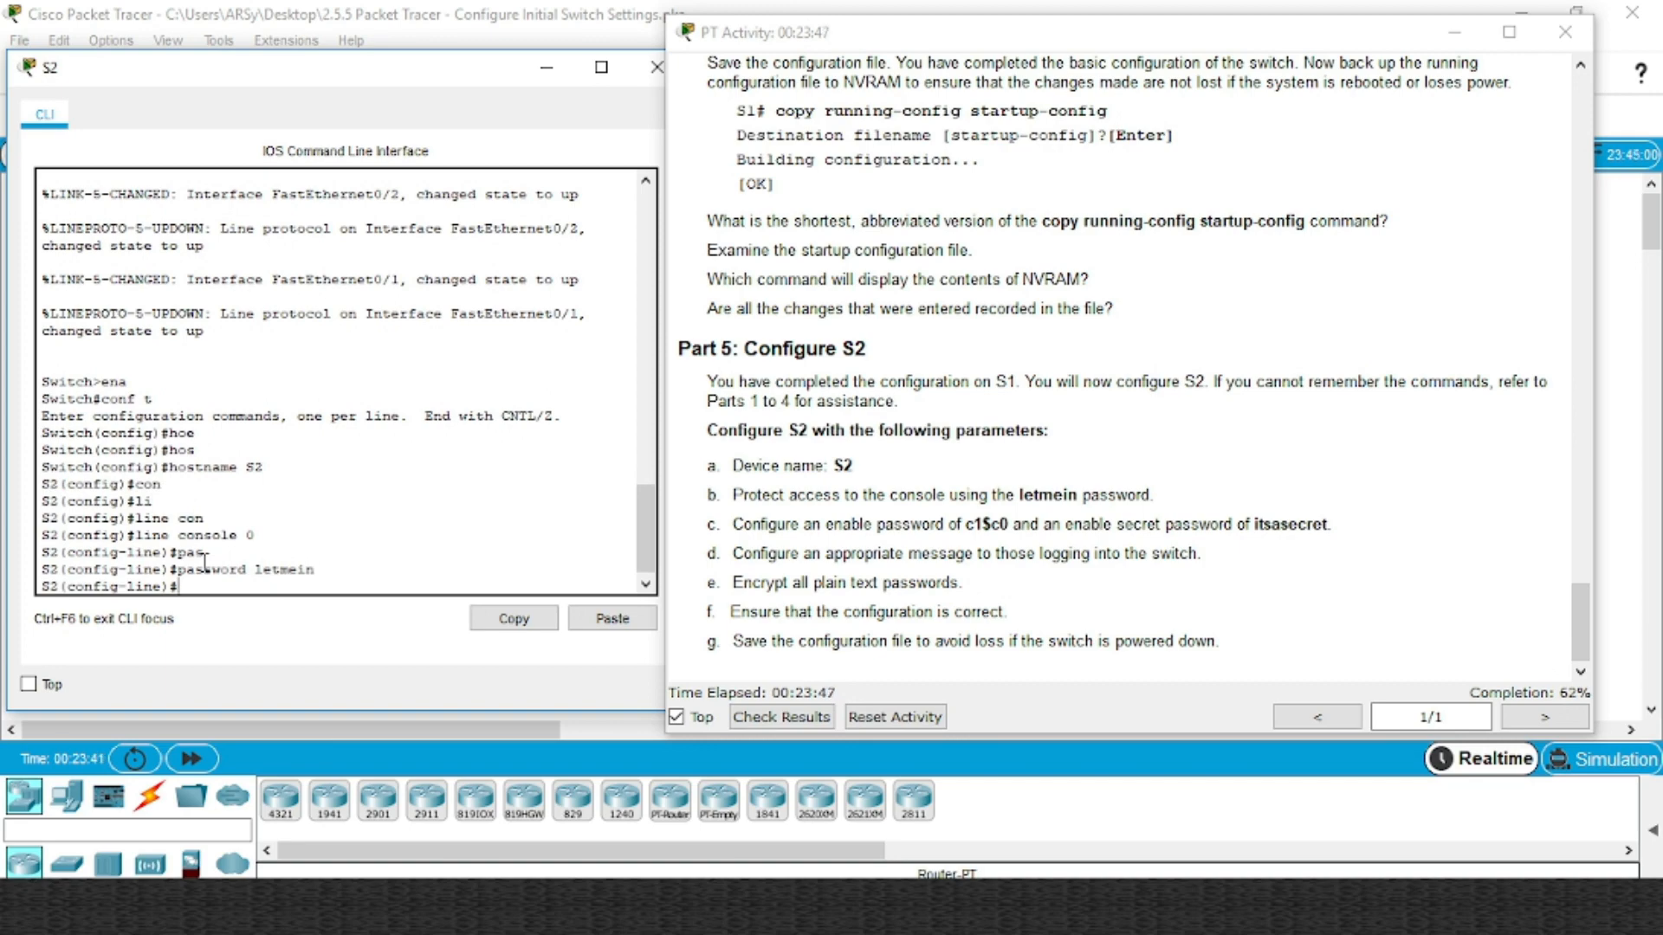
Back out of S2's configuration modes and log out of the session
{"action": "scroll", "coordinate": [1093, 432], "scroll_direction": "up", "scroll_amount": 12}
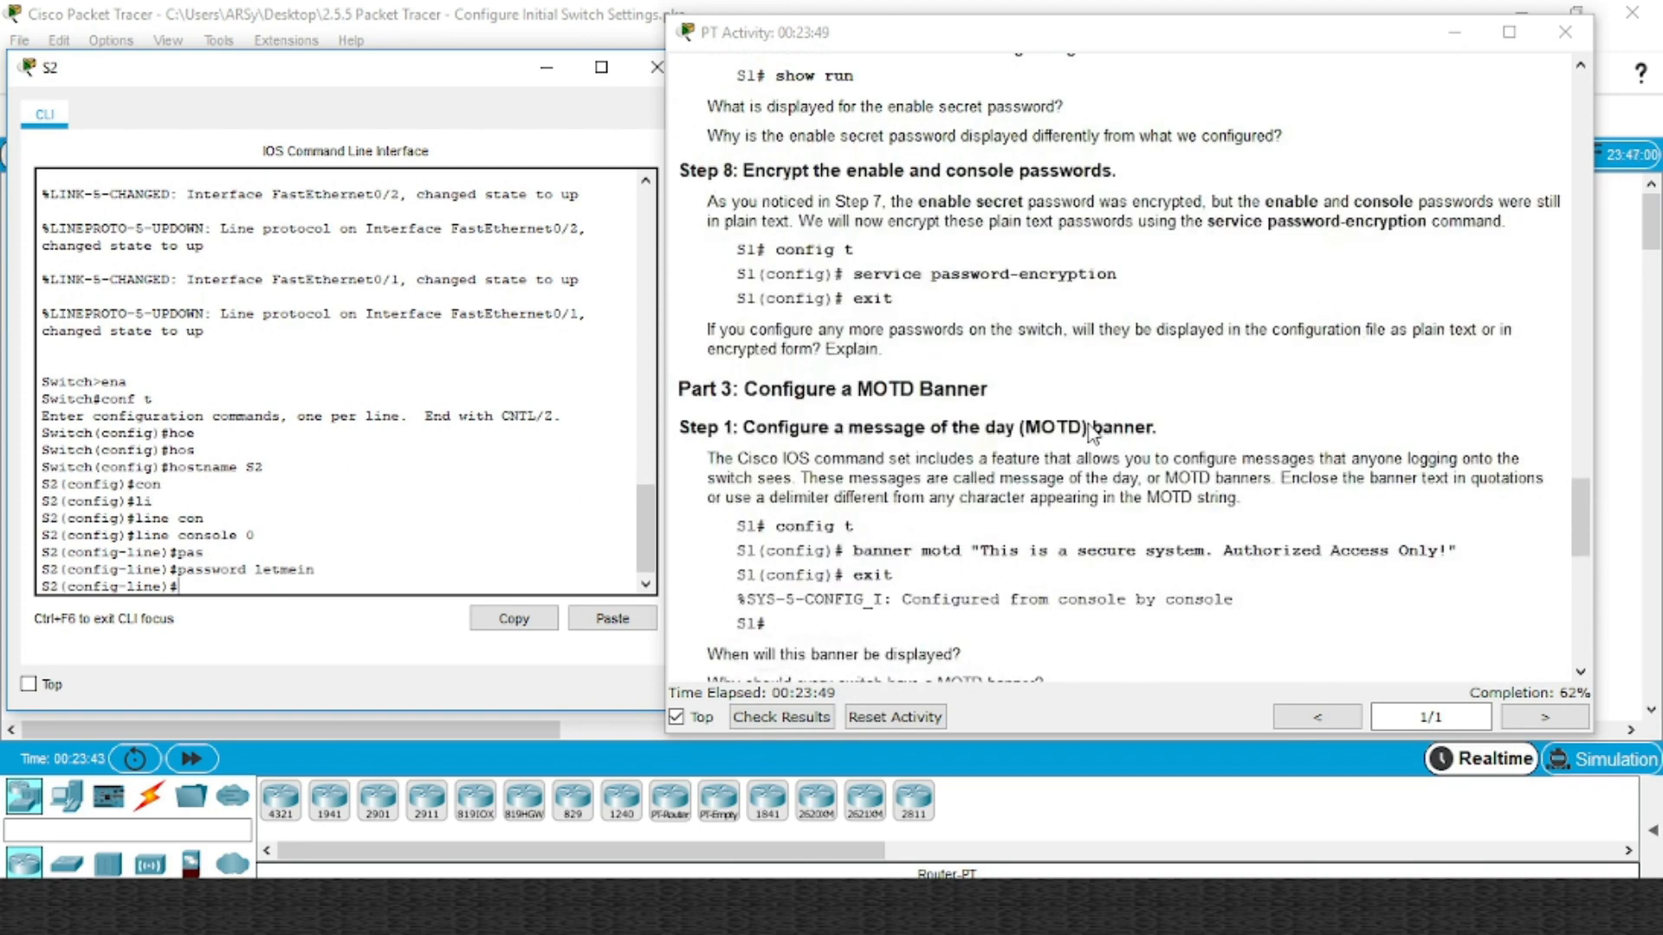
{"action": "scroll", "coordinate": [967, 472], "scroll_direction": "up", "scroll_amount": 6}
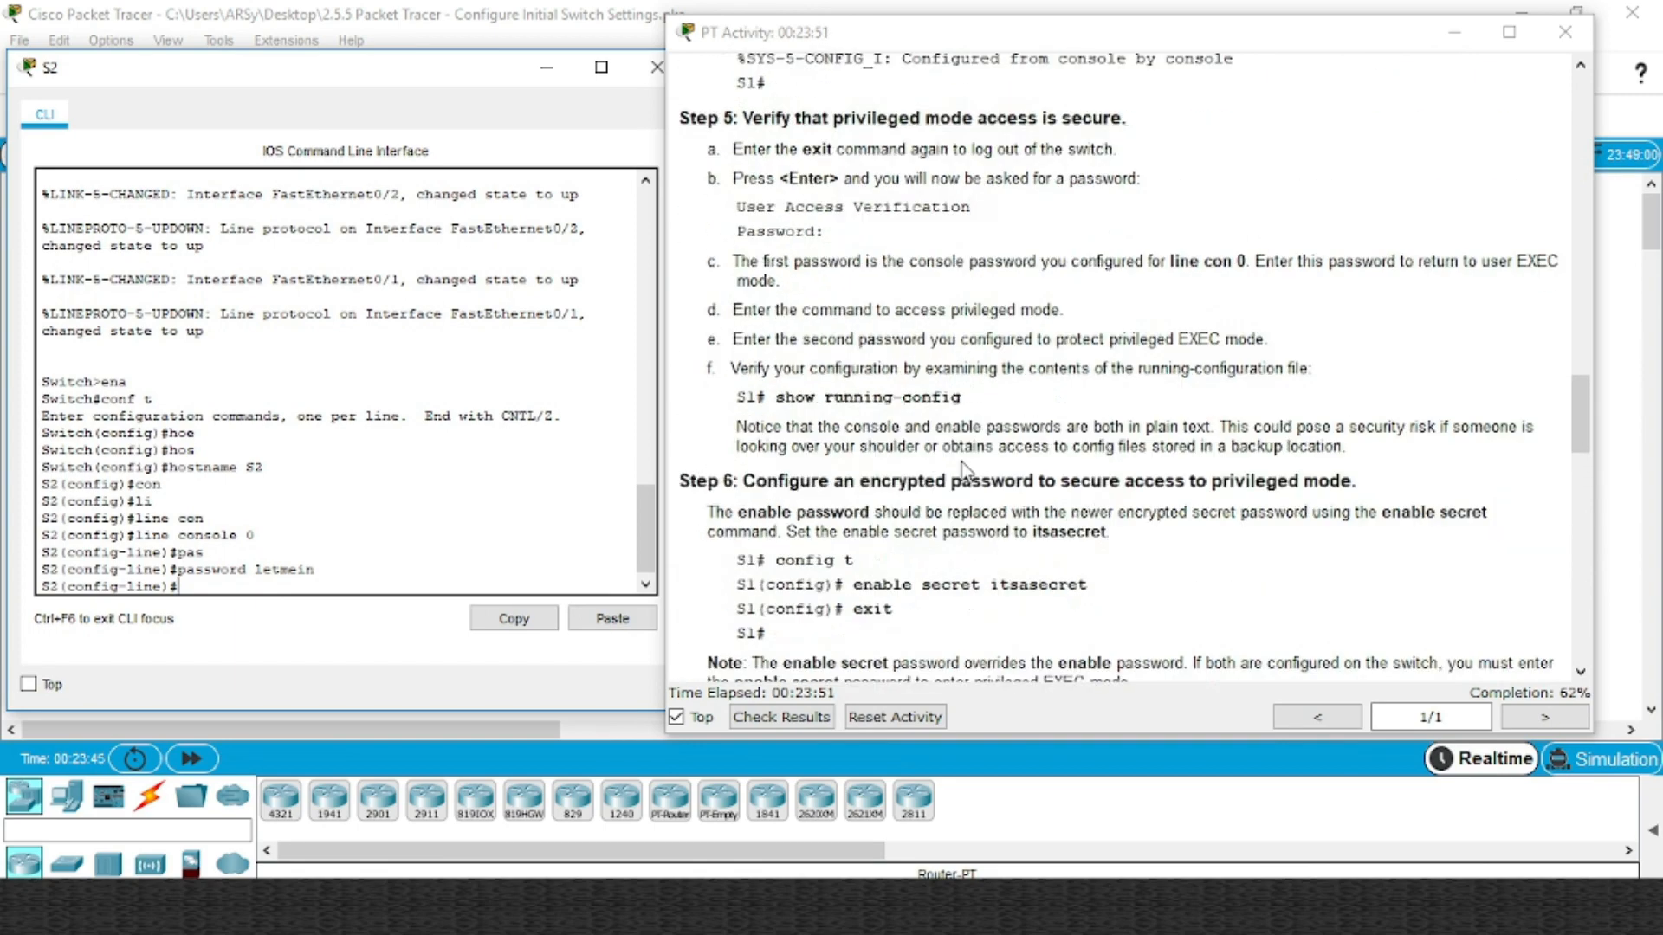
{"action": "scroll", "coordinate": [967, 472], "scroll_direction": "up", "scroll_amount": 5}
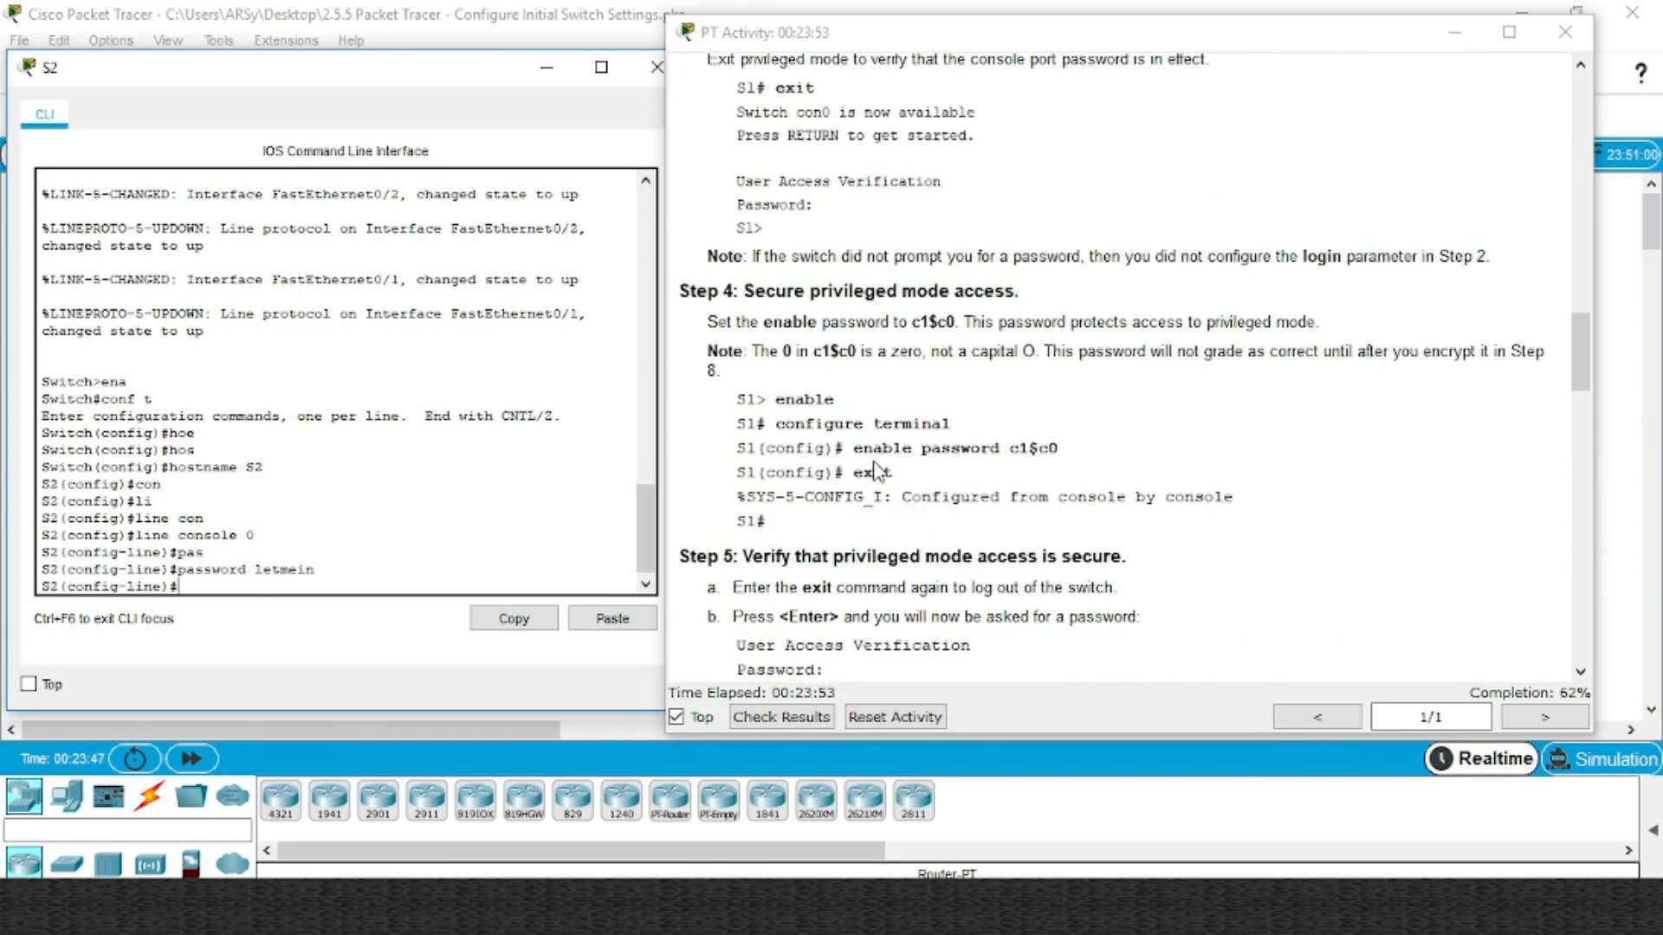
{"action": "scroll", "coordinate": [868, 470], "scroll_direction": "up", "scroll_amount": 5}
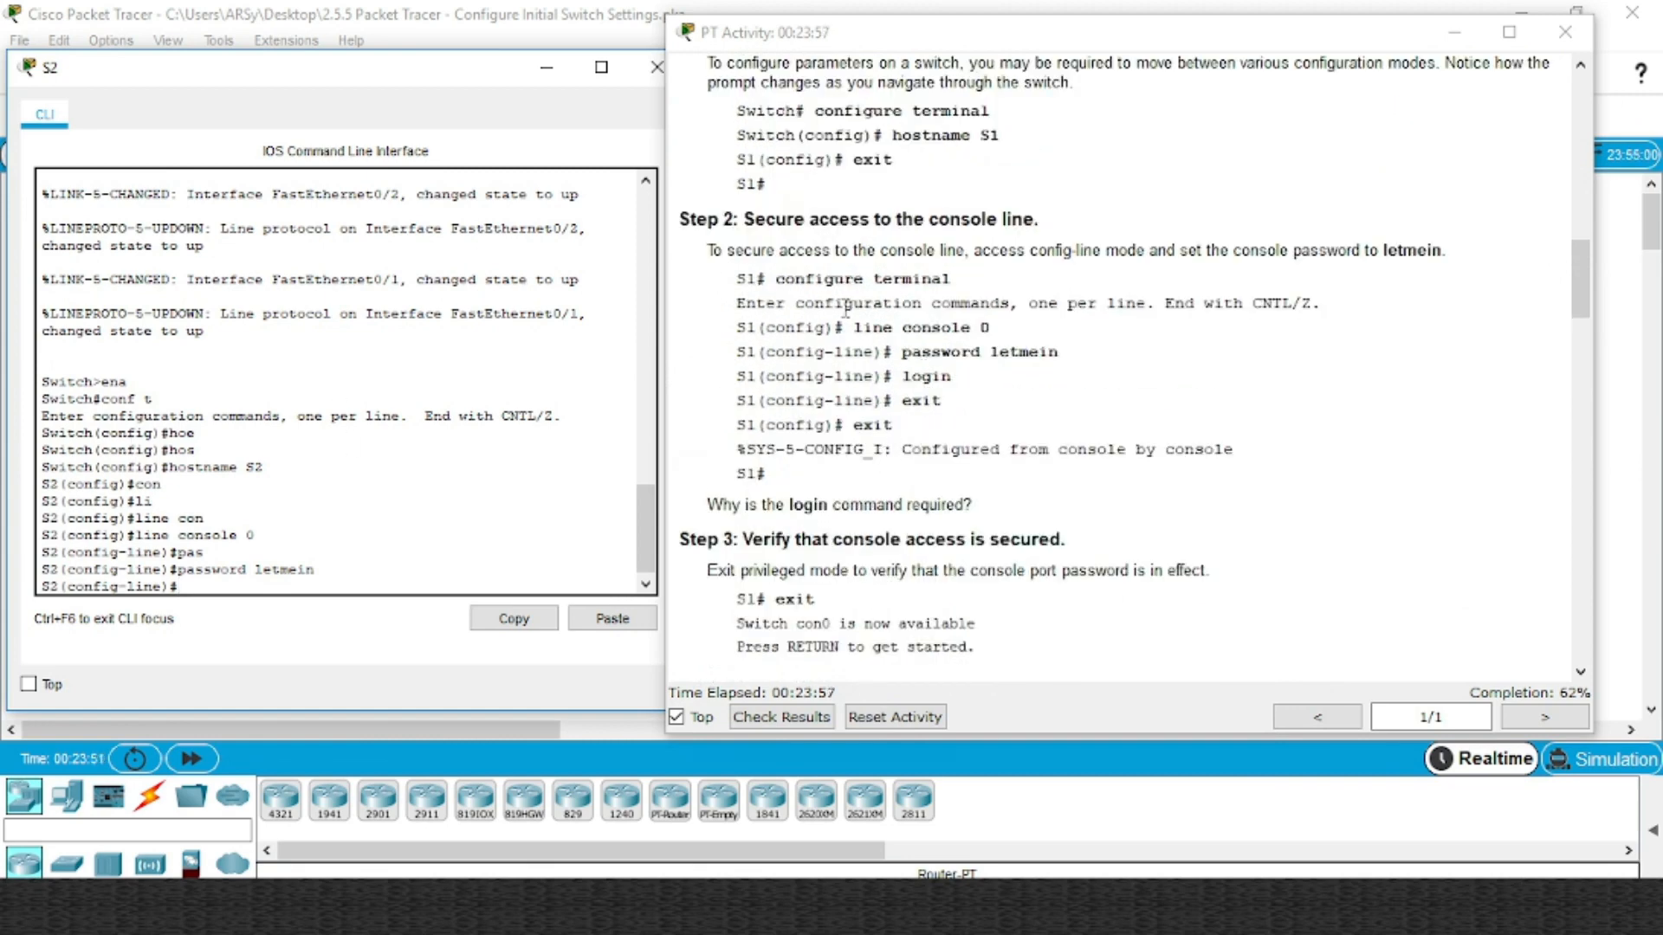
{"action": "left_click", "coordinate": [317, 507]}
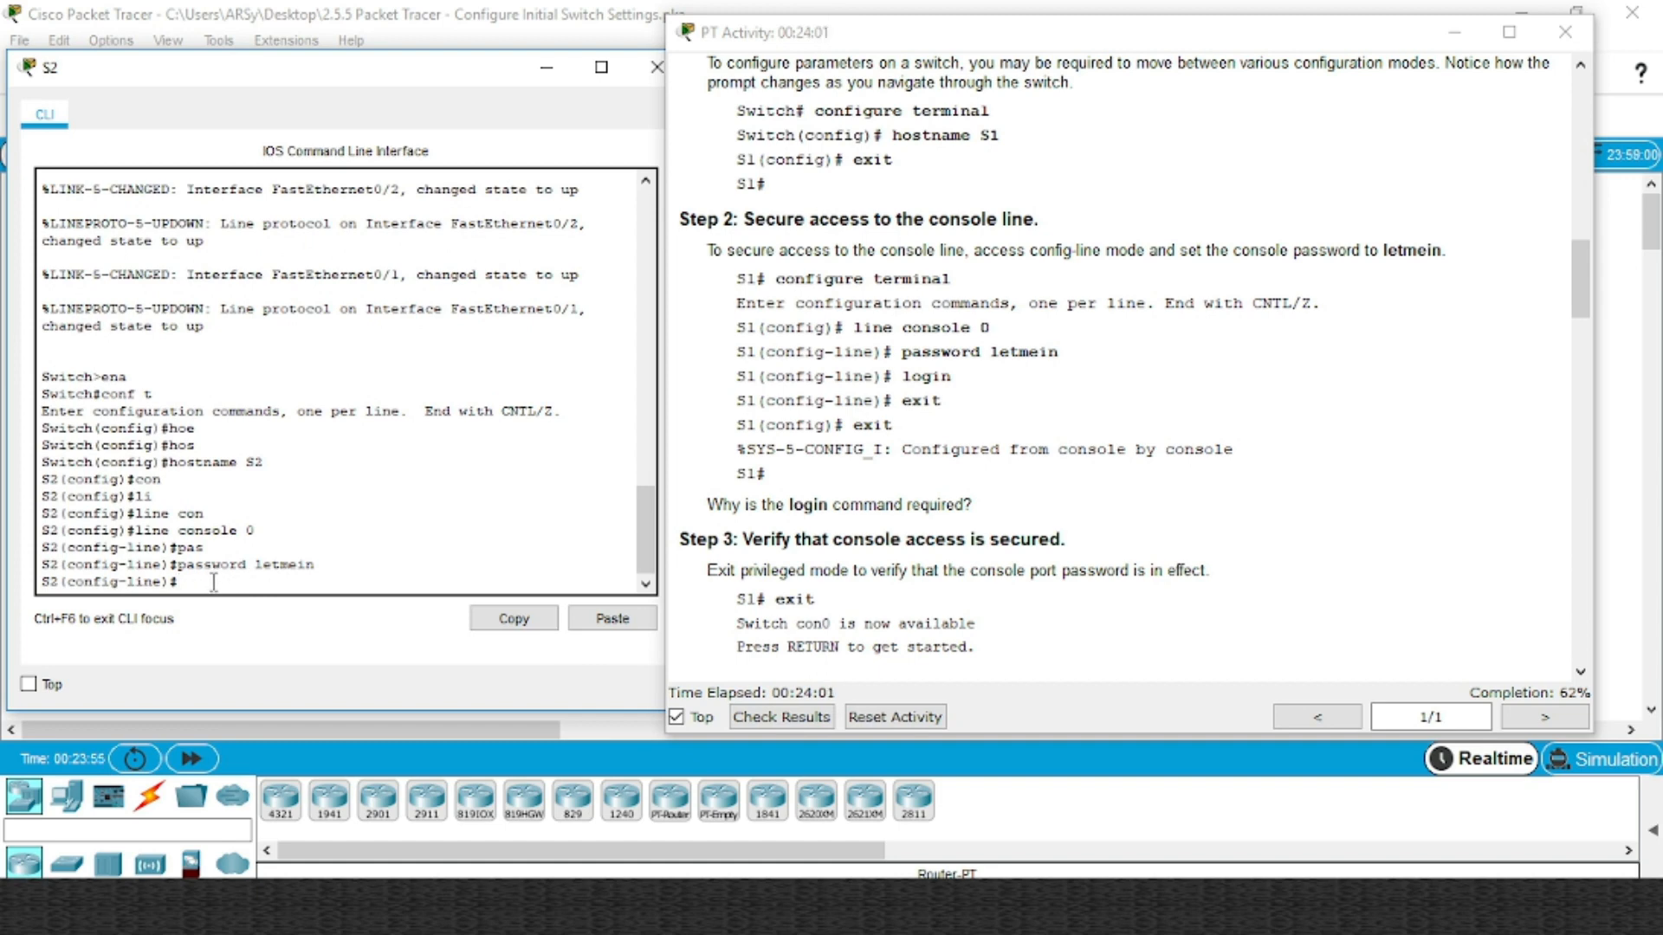
{"action": "type", "text": "exit"}
{"action": "key", "text": "Return"}
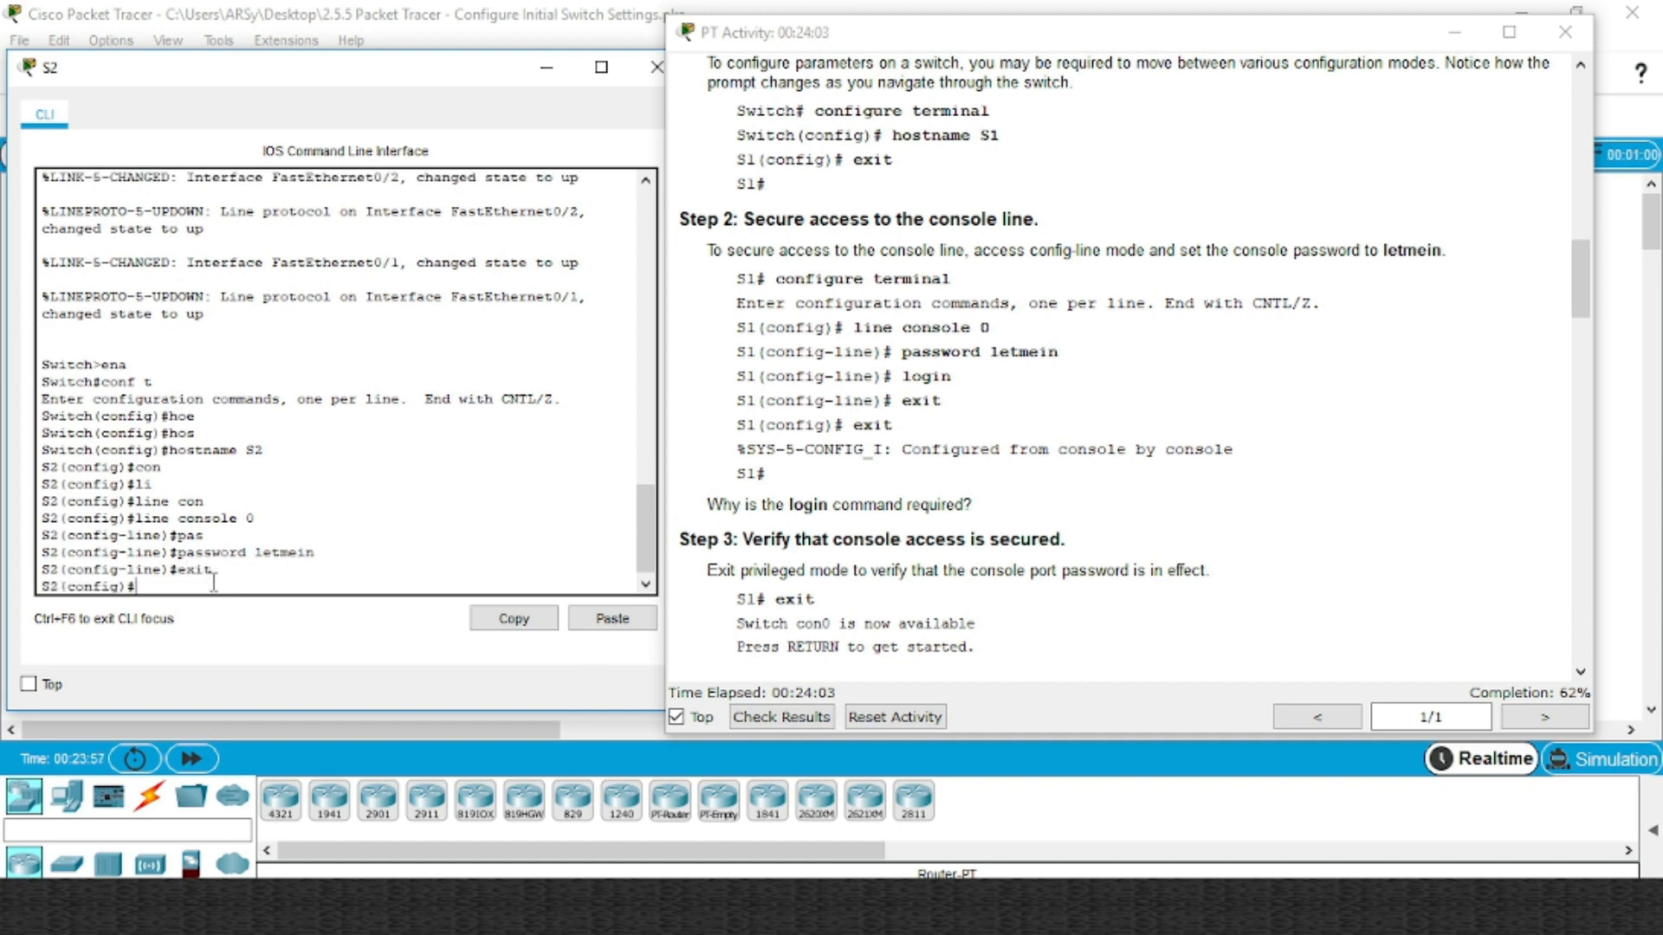
{"action": "type", "text": "exit"}
{"action": "key", "text": "Return"}
{"action": "key", "text": "Return"}
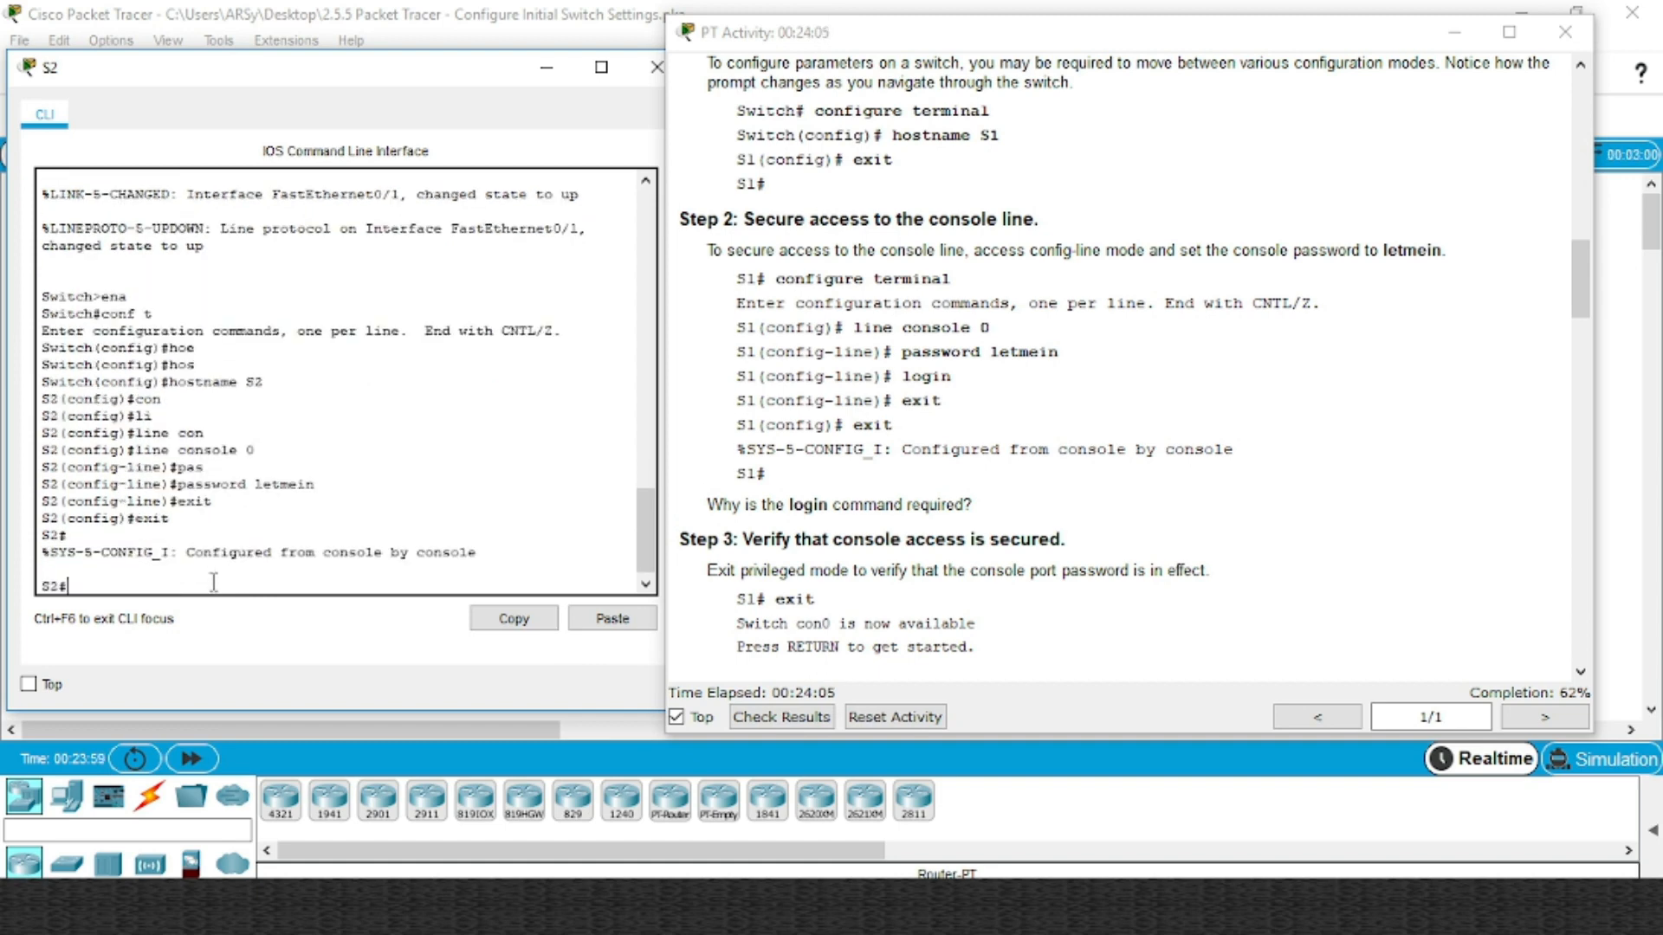
{"action": "type", "text": "exit"}
{"action": "key", "text": "Return"}
{"action": "key", "text": "Return"}
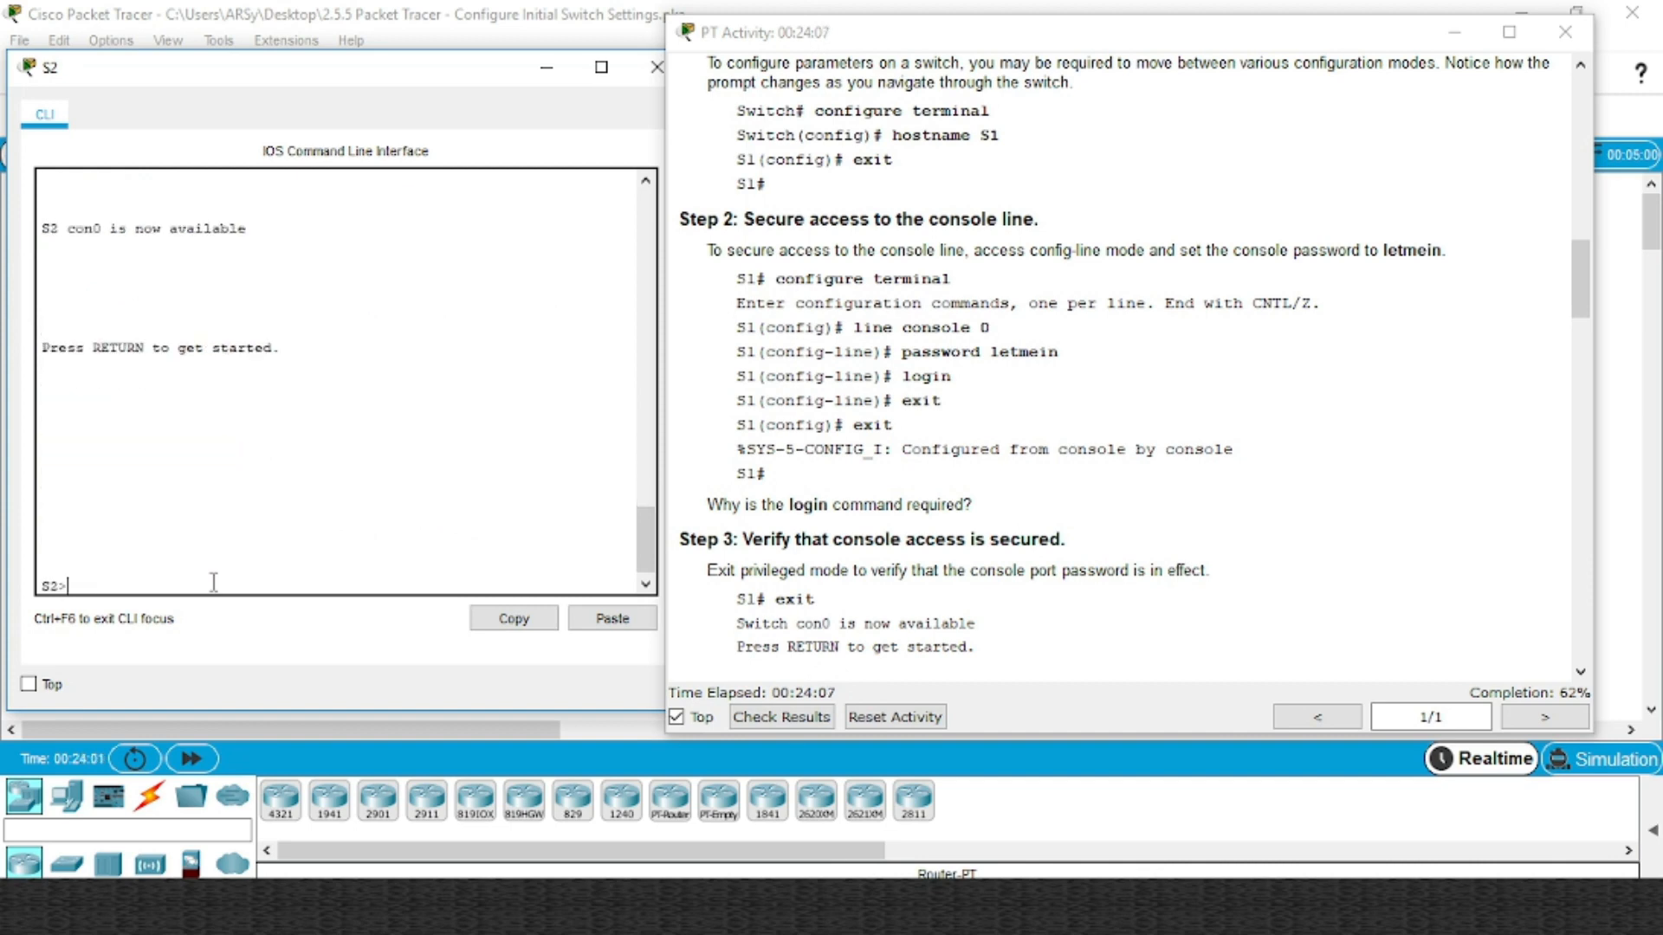
{"action": "key", "text": "Return"}
{"action": "key", "text": "Return"}
{"action": "key", "text": "Return"}
{"action": "key", "text": "Return"}
{"action": "key", "text": "Return"}
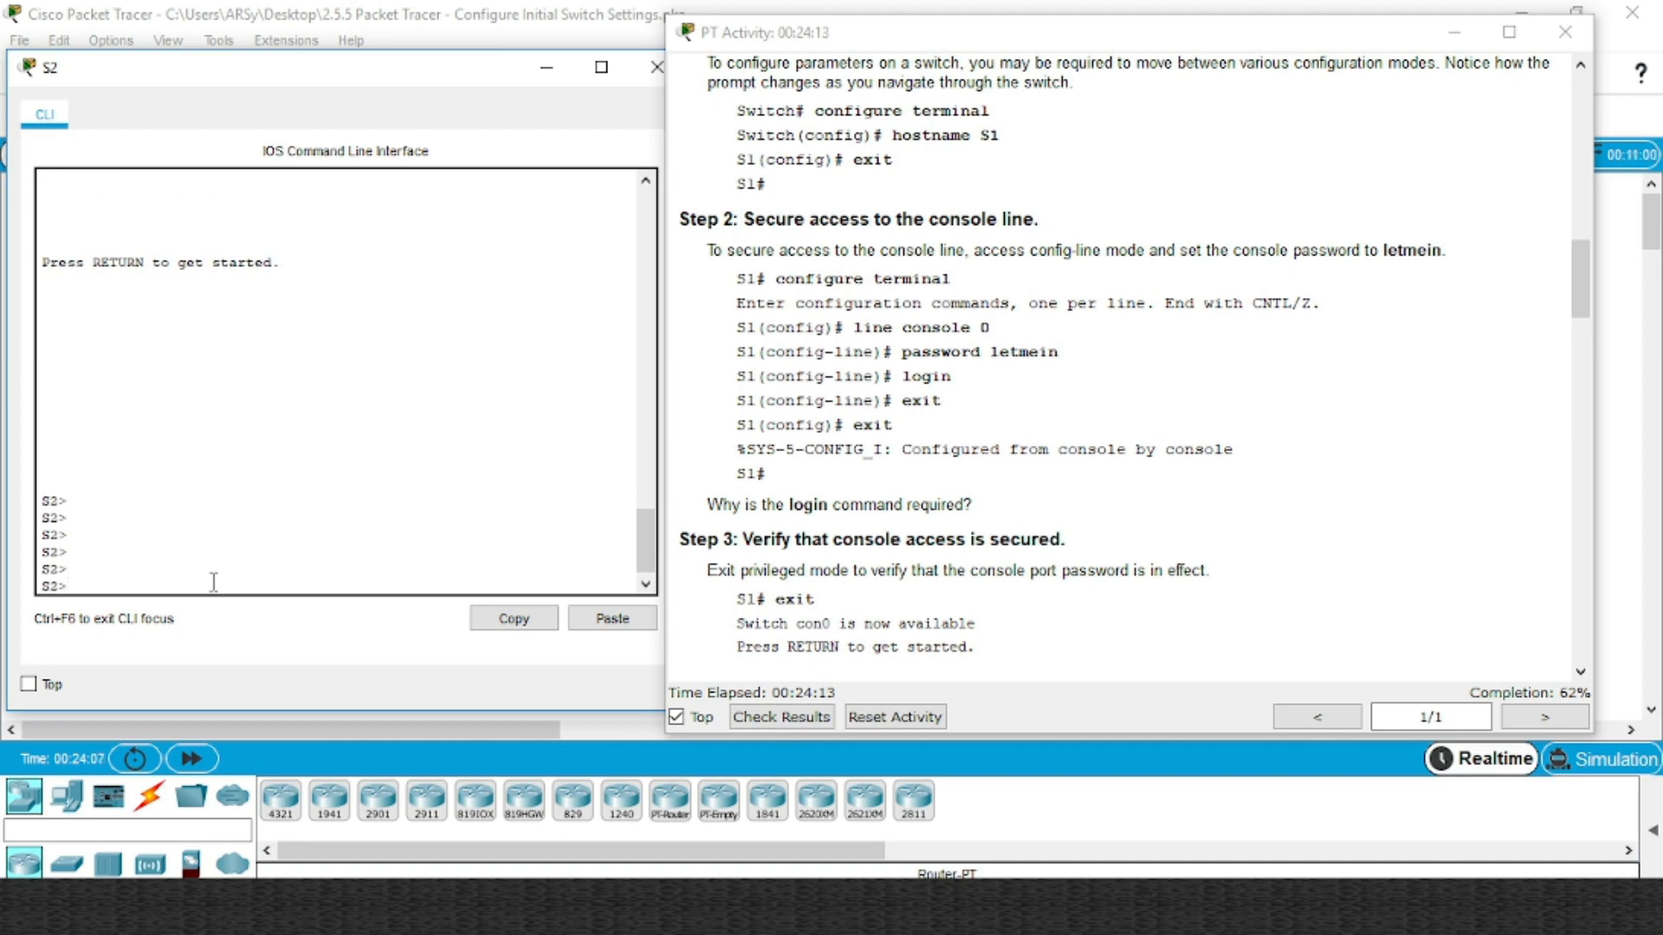
Add 'login' to S2's line console 0, then log out to test the password prompt
{"action": "type", "text": "ena"}
{"action": "key", "text": "Return"}
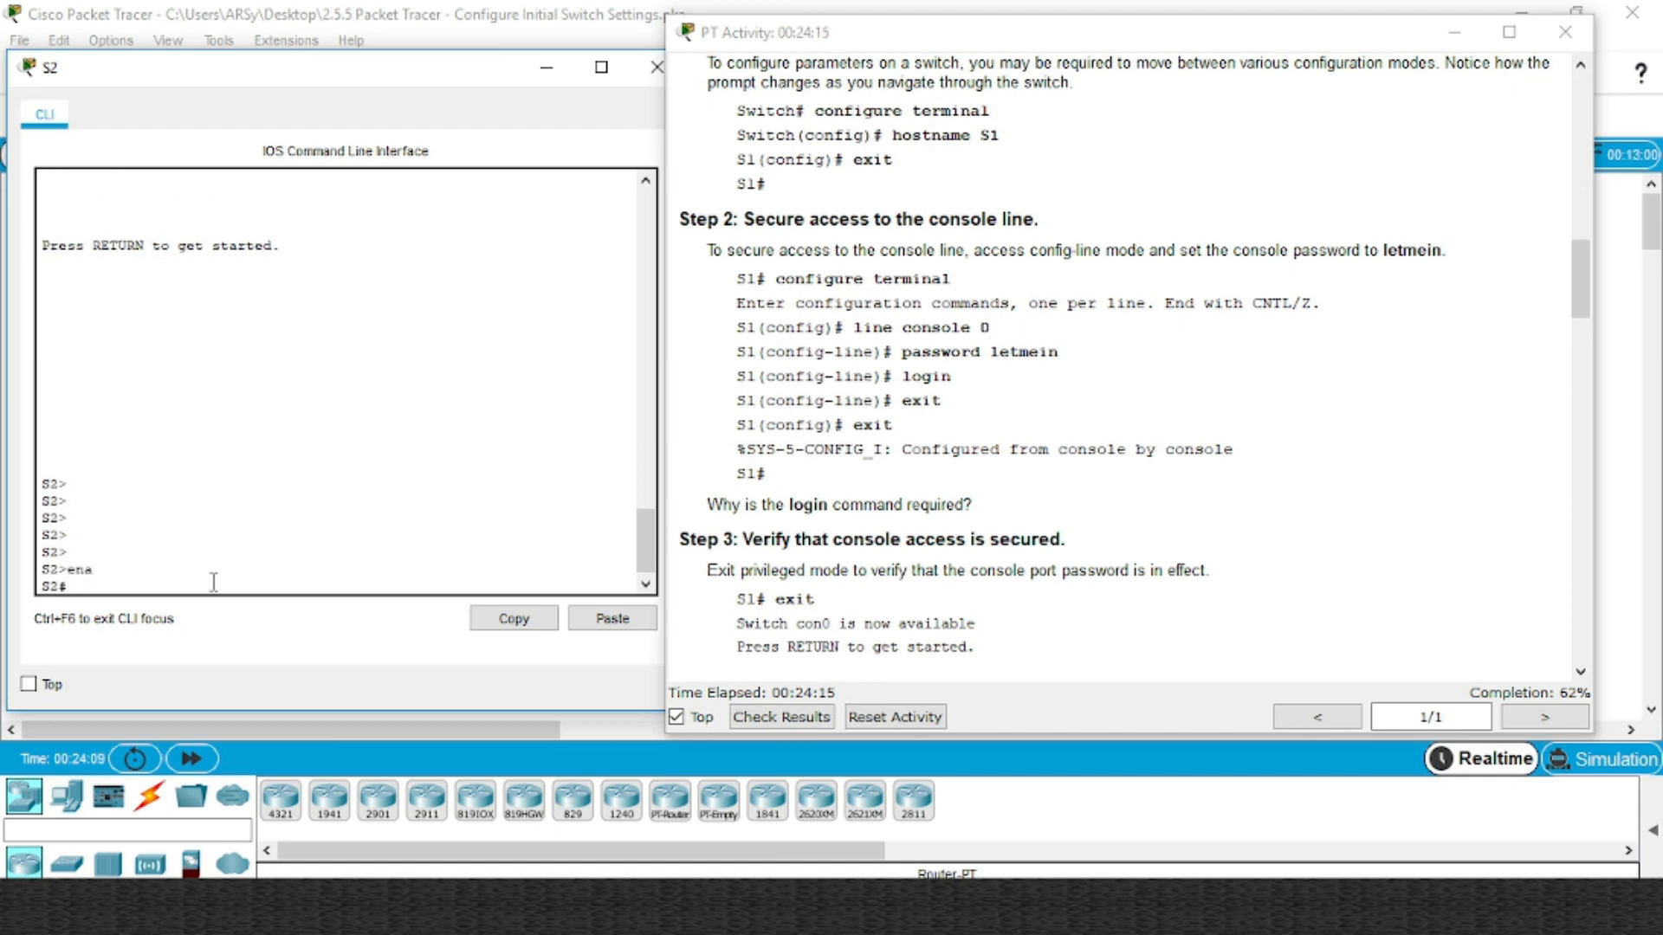
{"action": "type", "text": "conf t"}
{"action": "key", "text": "Return"}
{"action": "type", "text": "li"}
{"action": "key", "text": "Tab"}
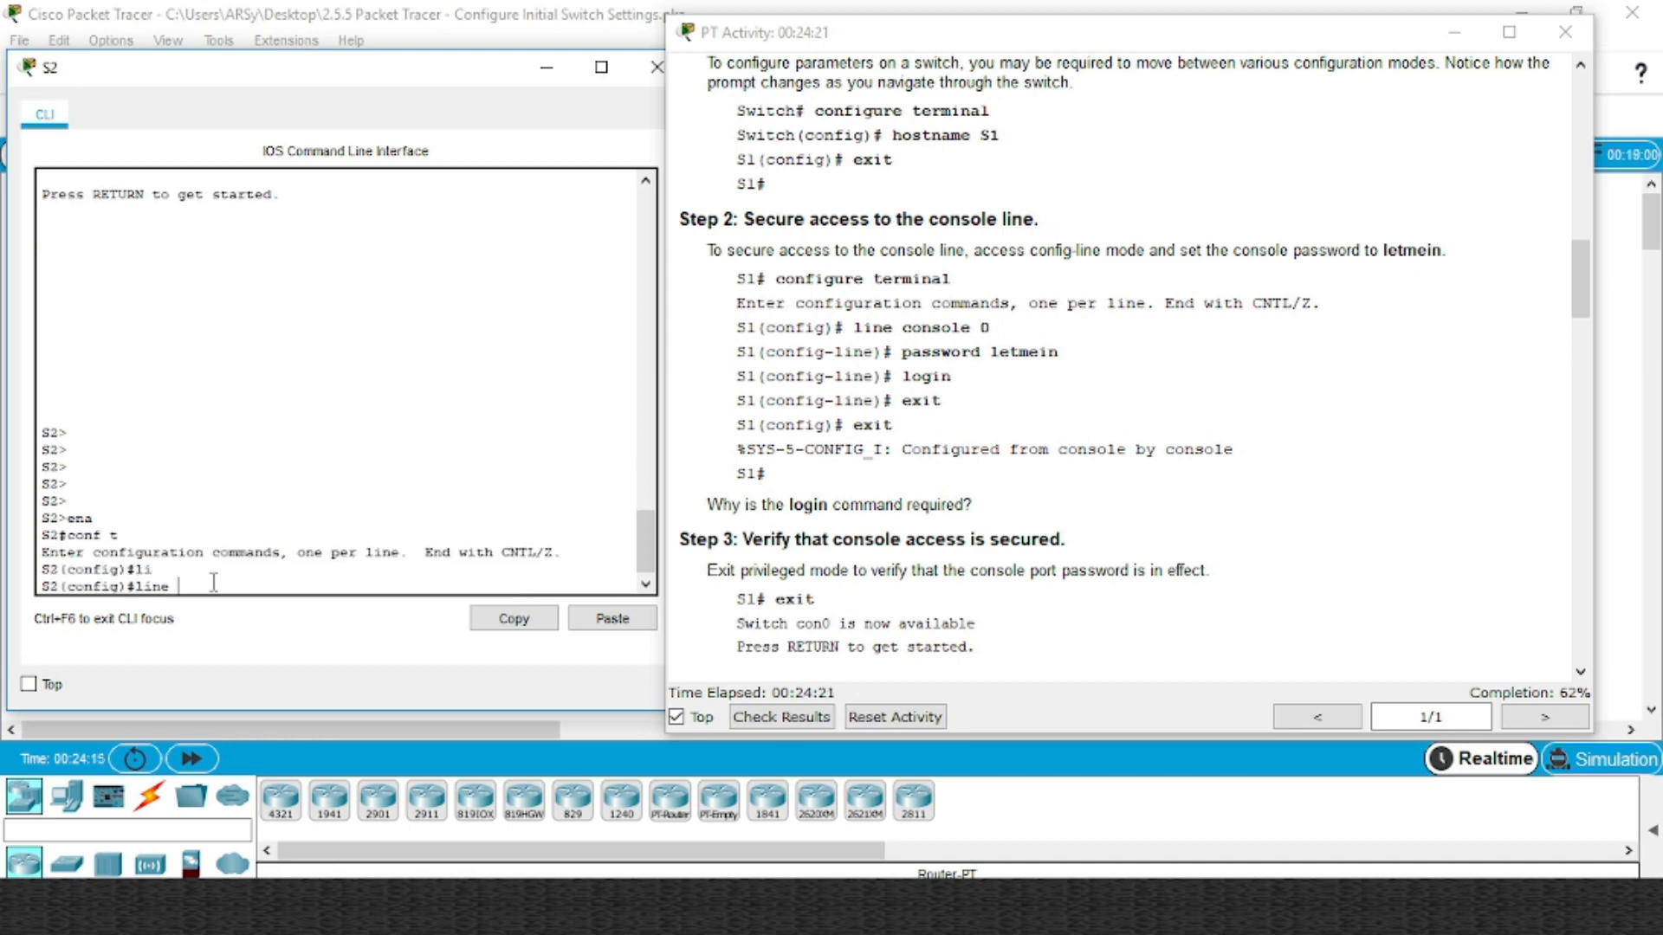
{"action": "type", "text": "con"}
{"action": "key", "text": "Tab"}
{"action": "type", "text": "0"}
{"action": "key", "text": "Return"}
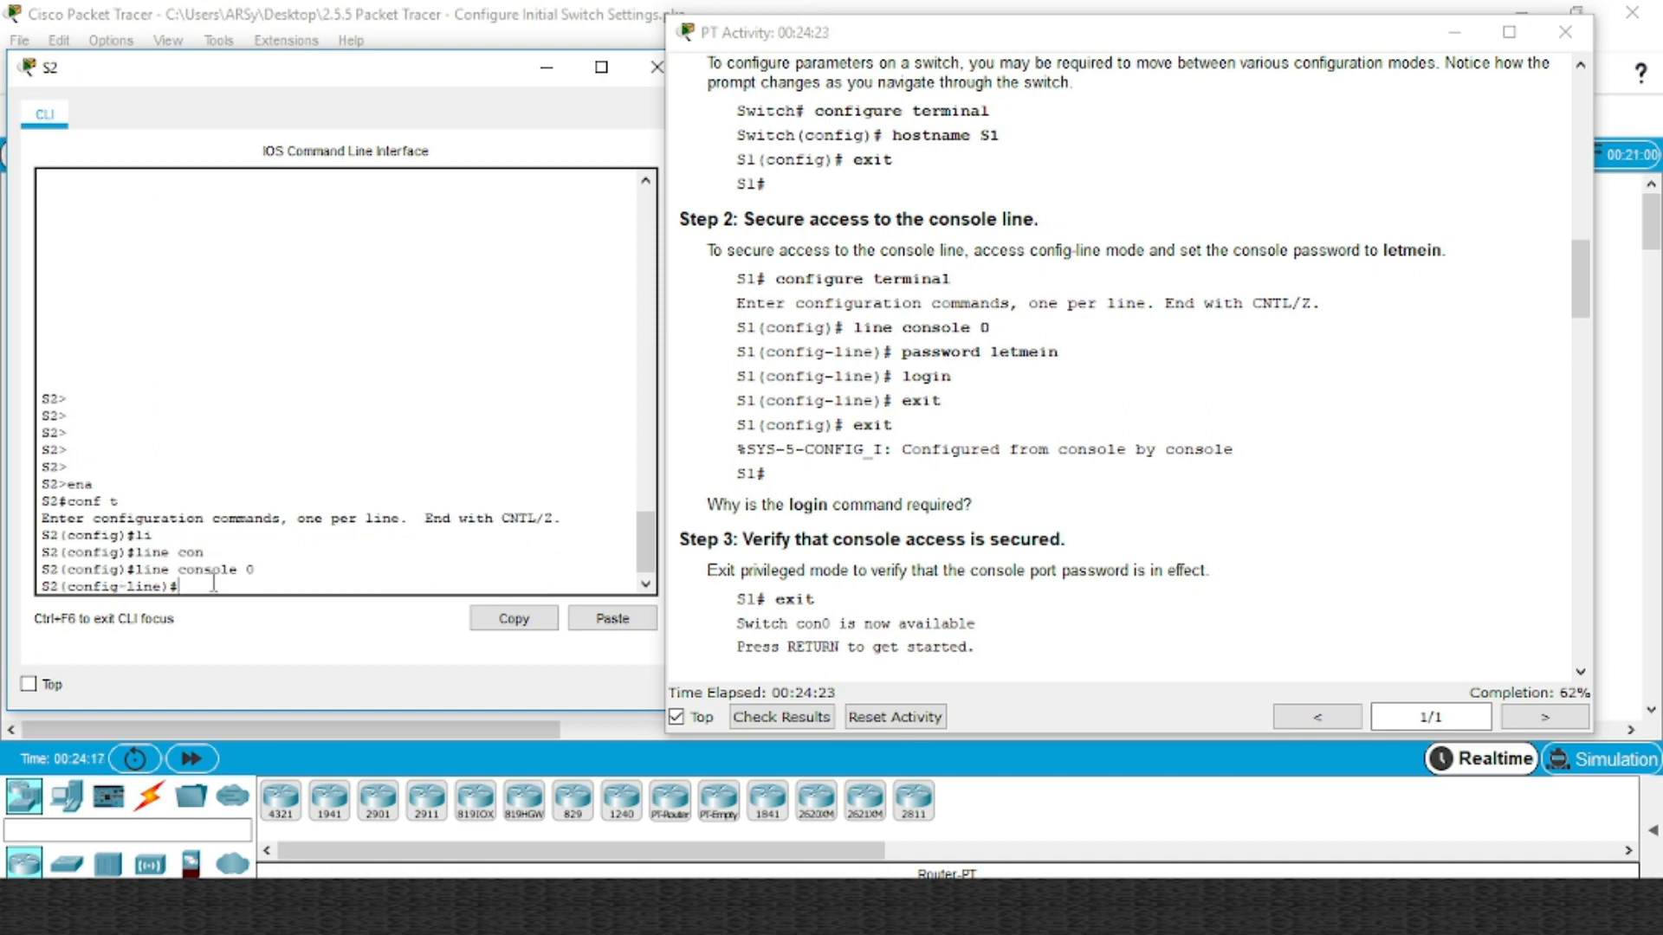
{"action": "type", "text": "login"}
{"action": "key", "text": "Return"}
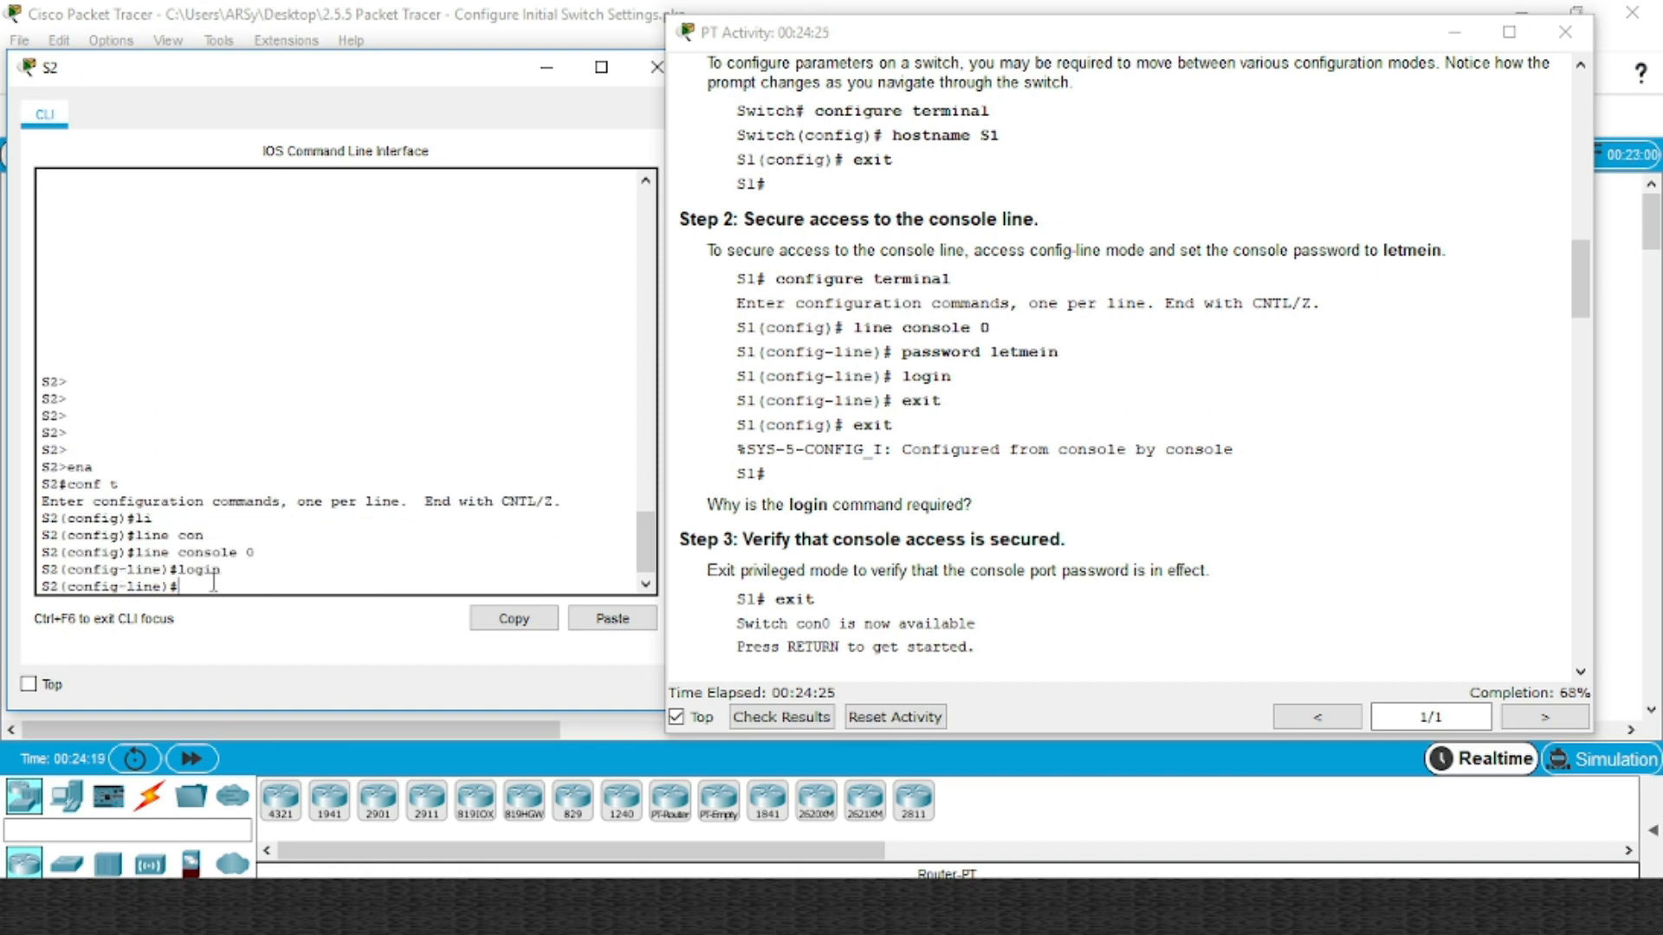
{"action": "type", "text": "end"}
{"action": "key", "text": "Return"}
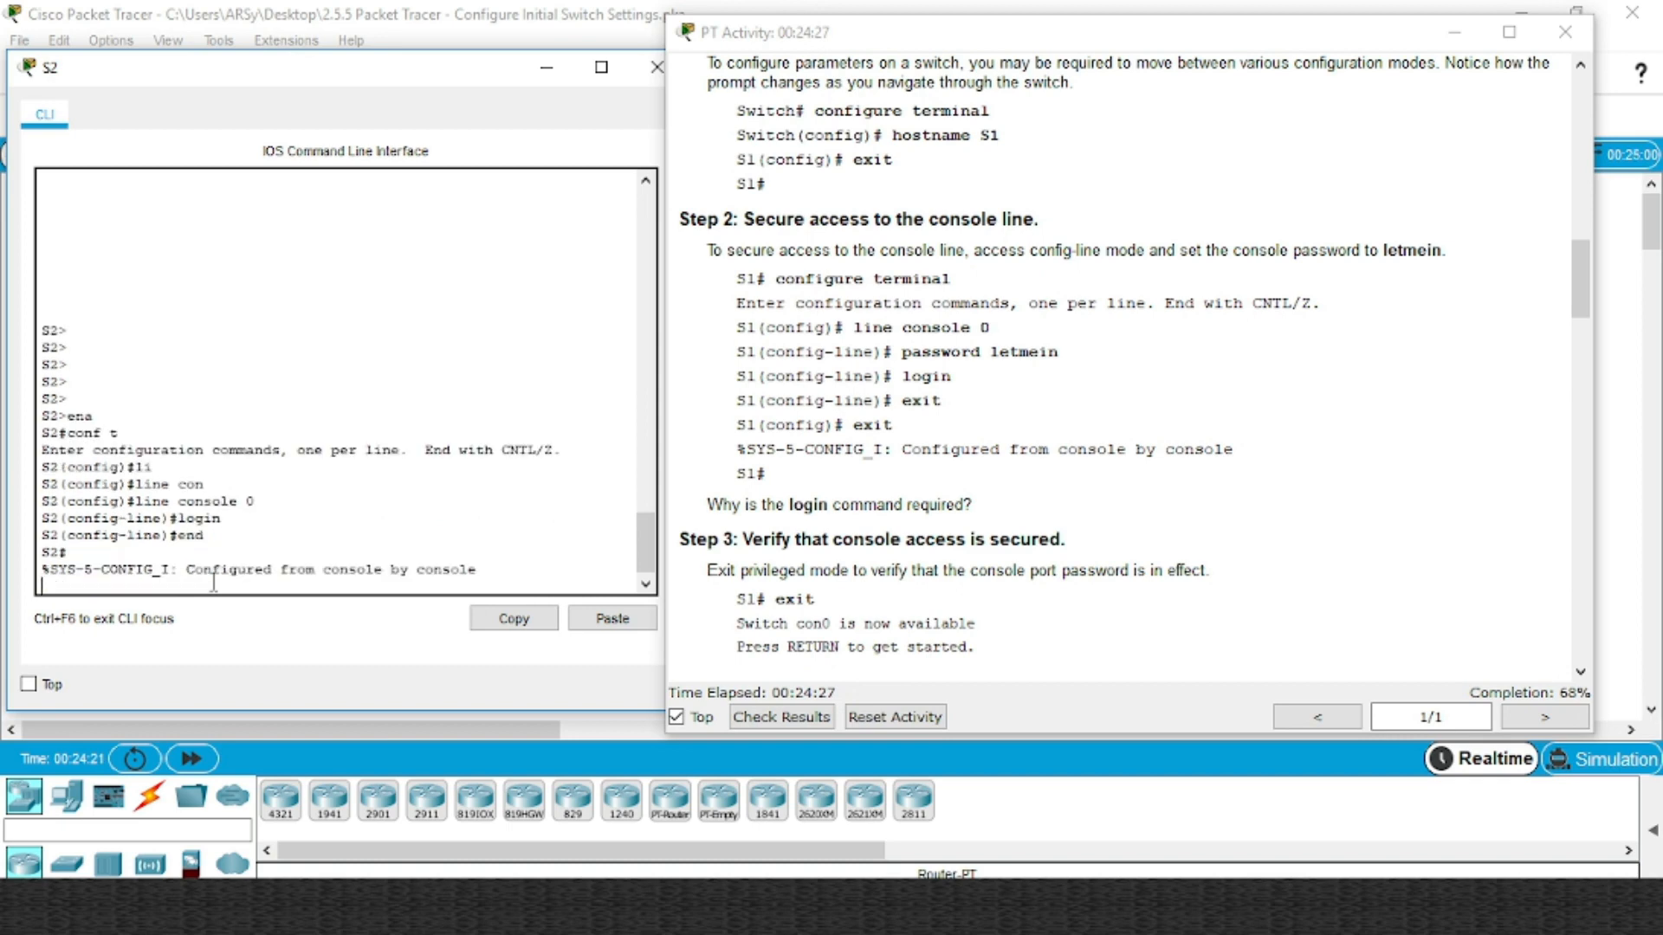
{"action": "type", "text": "exit"}
{"action": "key", "text": "Return"}
{"action": "key", "text": "Return"}
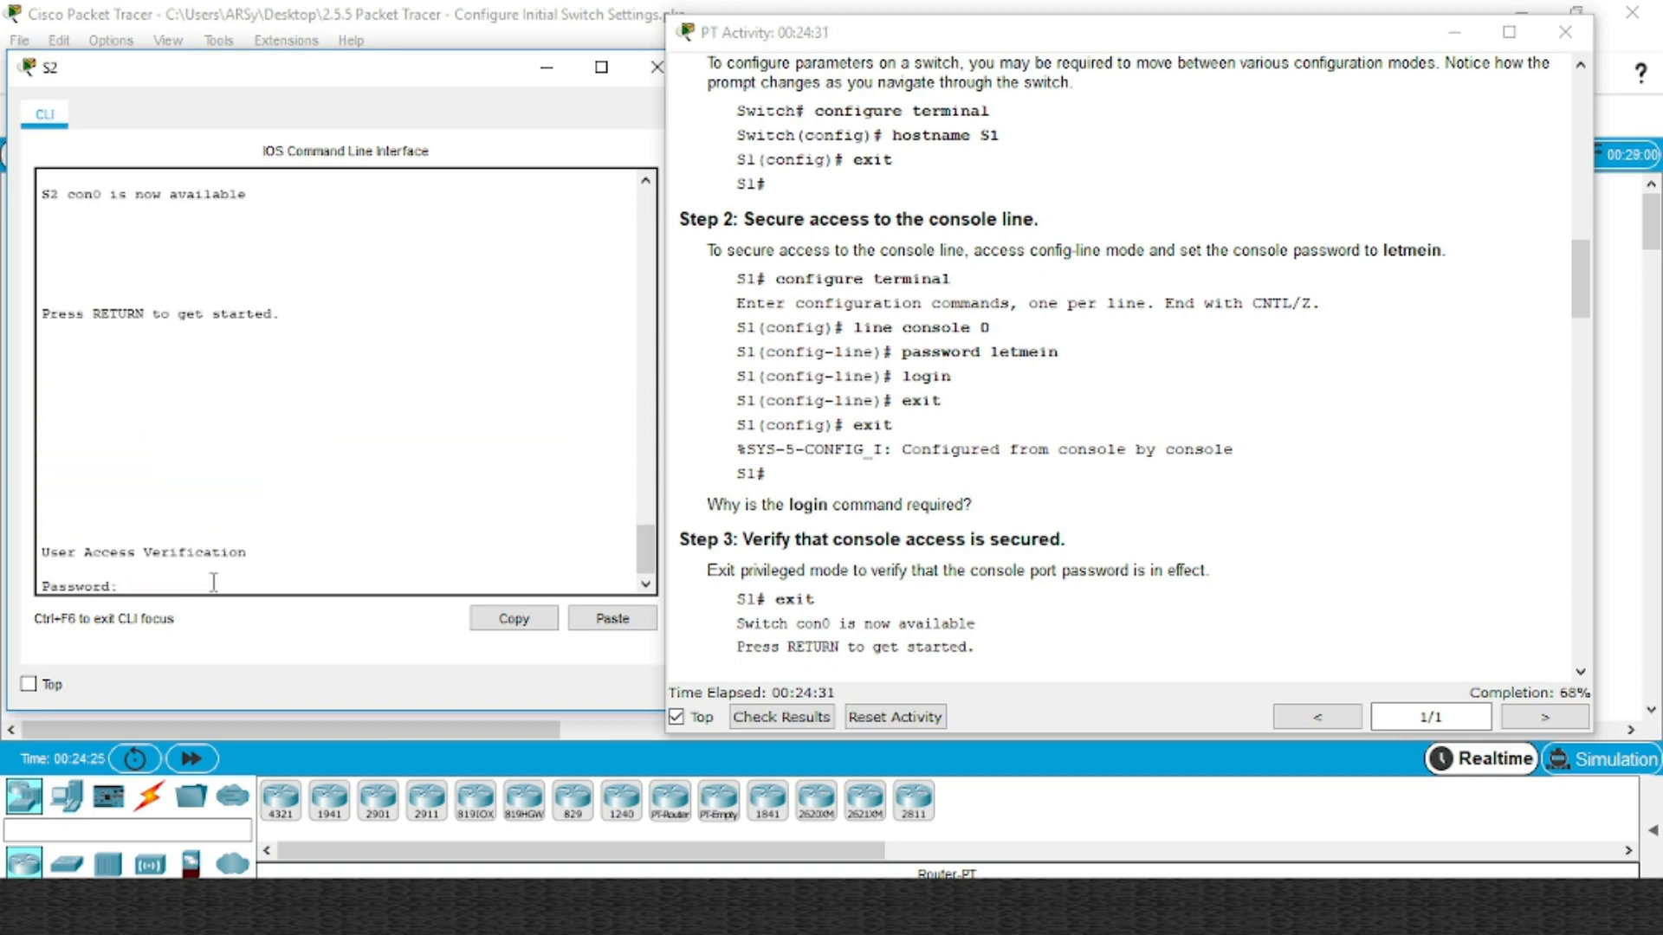
Log back into S2 and, in global config, set the enable password
{"action": "key", "text": "Return"}
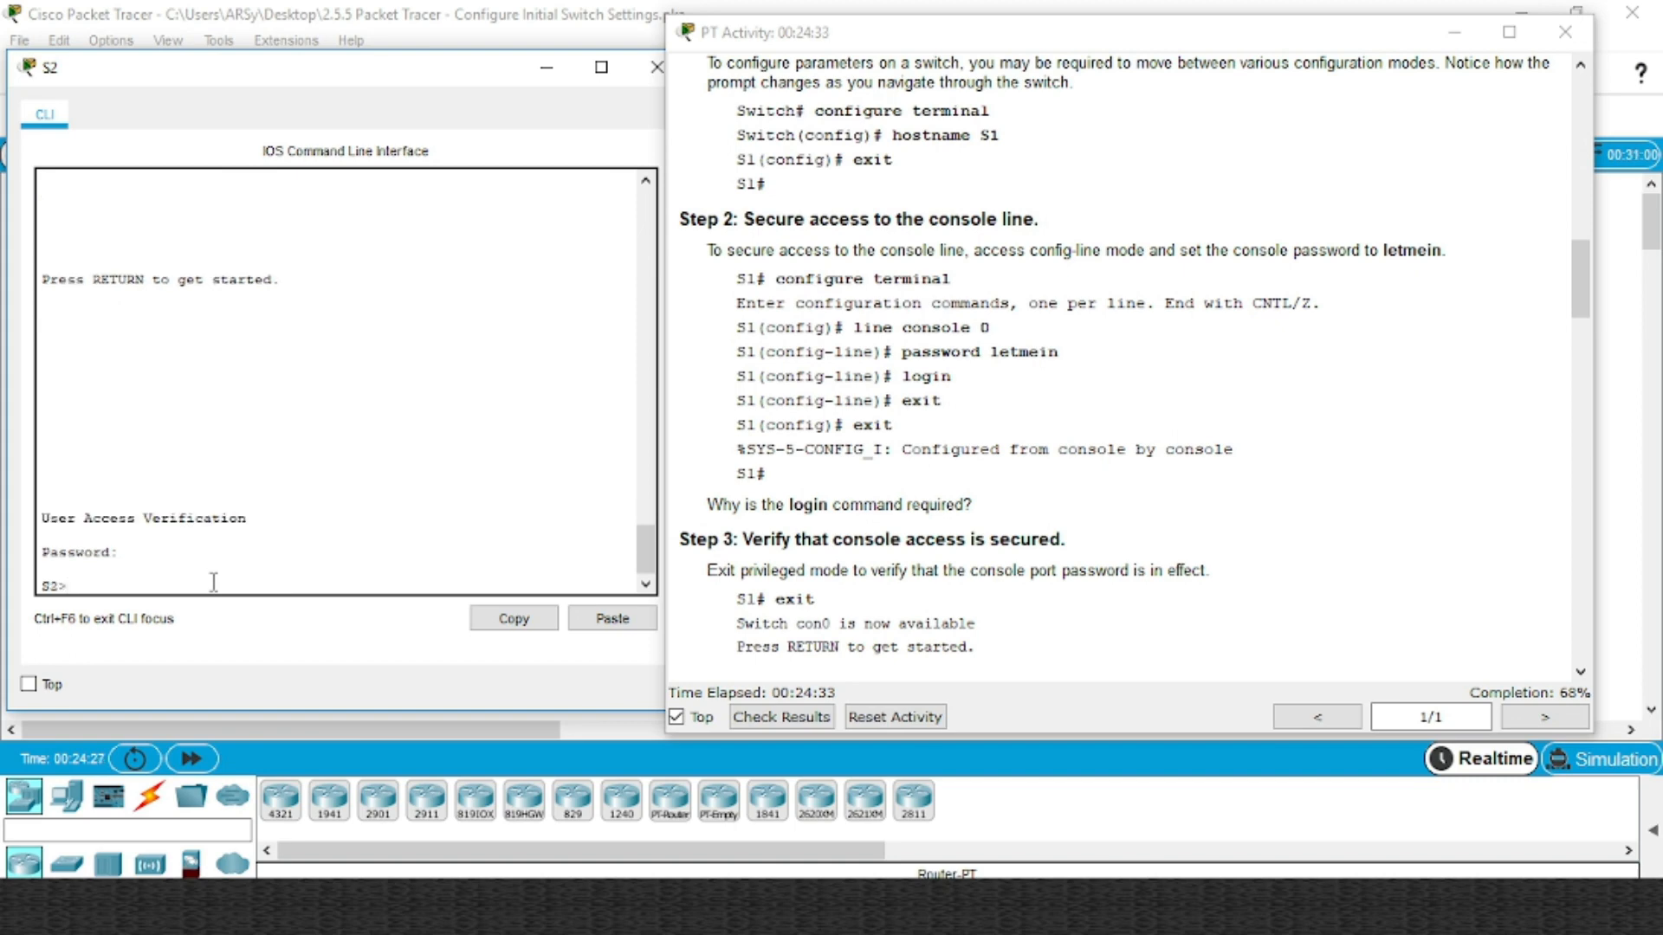
{"action": "type", "text": "ena"}
{"action": "key", "text": "Return"}
{"action": "type", "text": "con"}
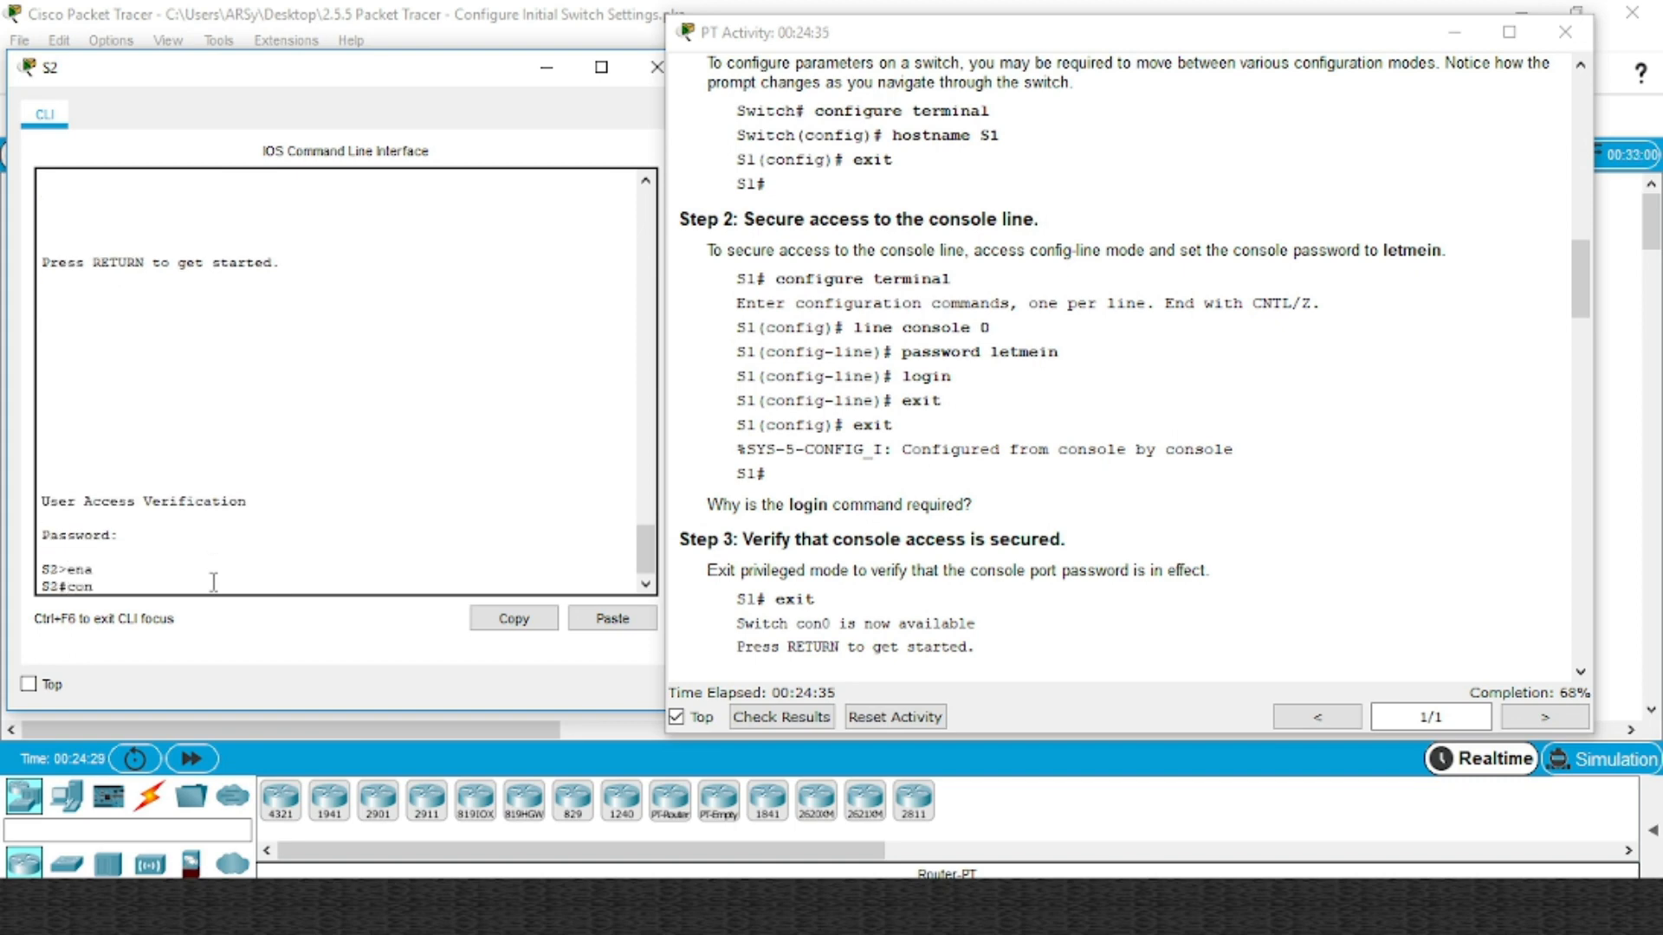
{"action": "type", "text": "f t"}
{"action": "key", "text": "Return"}
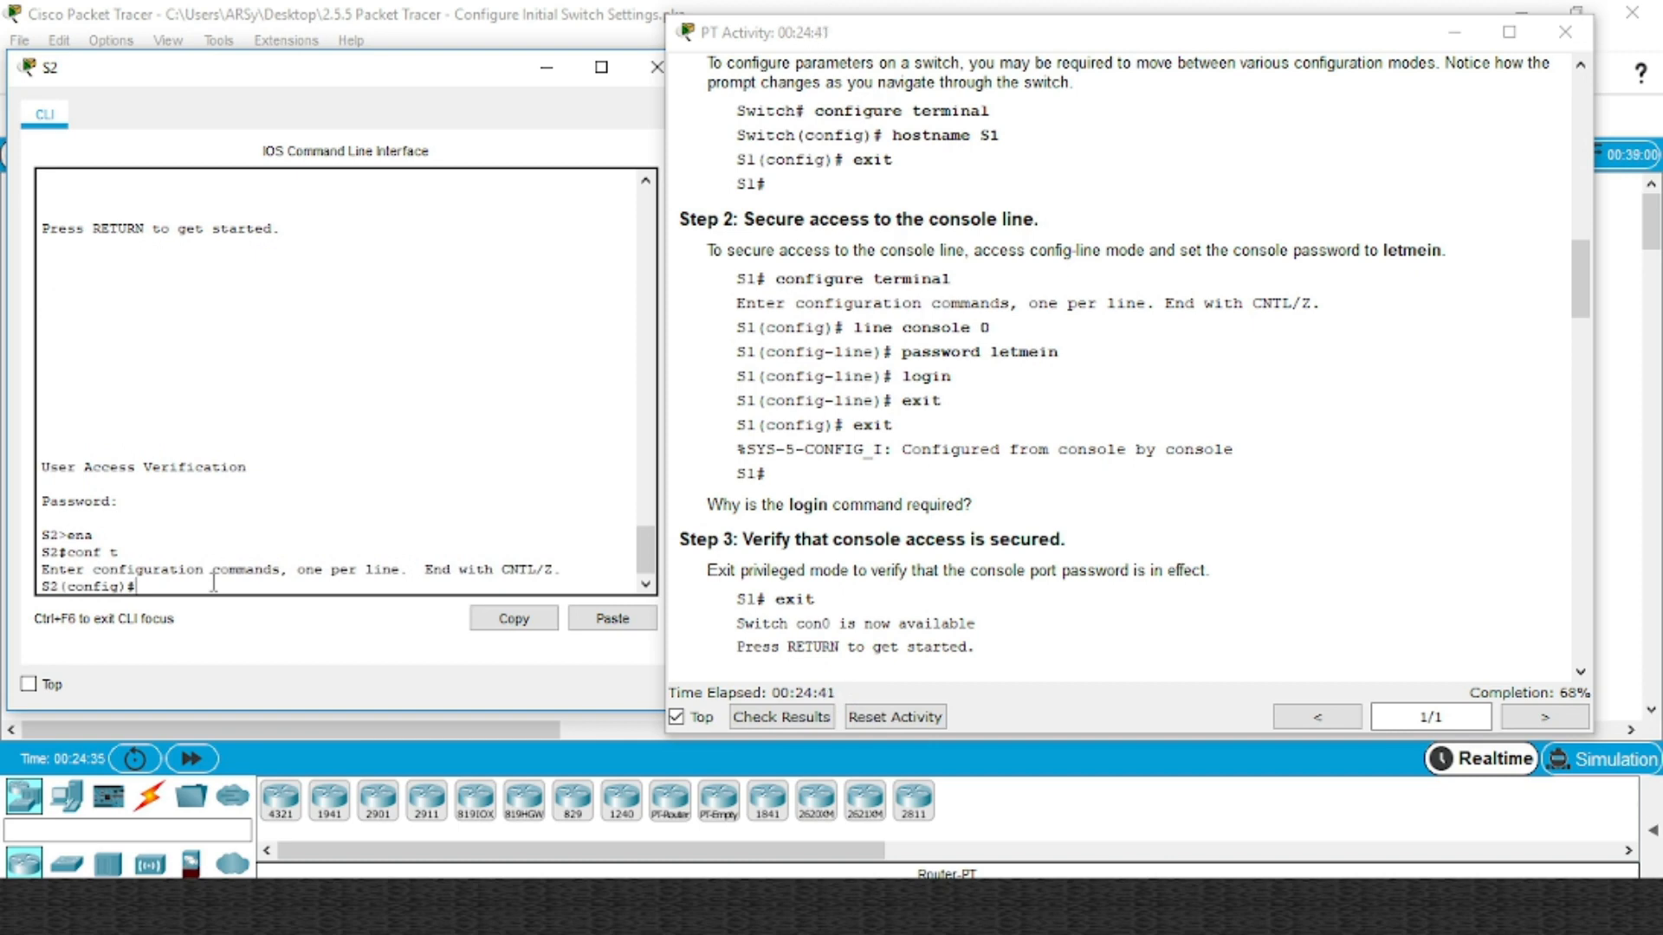
{"action": "type", "text": "ena"}
{"action": "key", "text": "Tab"}
{"action": "type", "text": "pa"}
{"action": "key", "text": "Tab"}
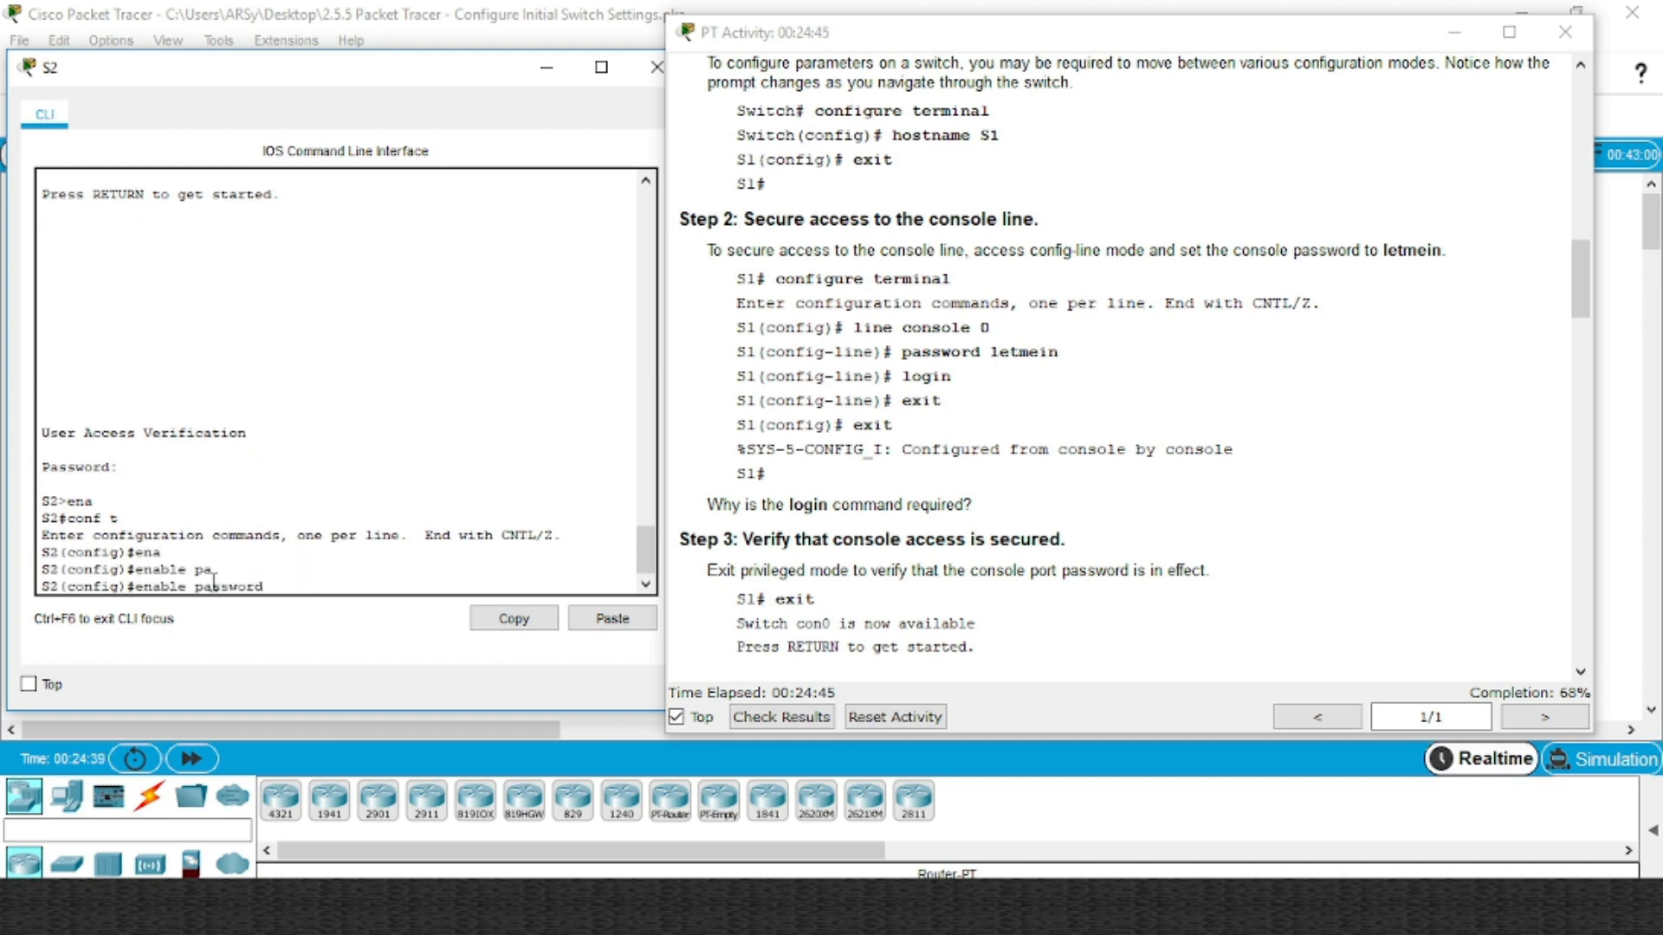
{"action": "type", "text": "cl$c0"}
{"action": "key", "text": "Return"}
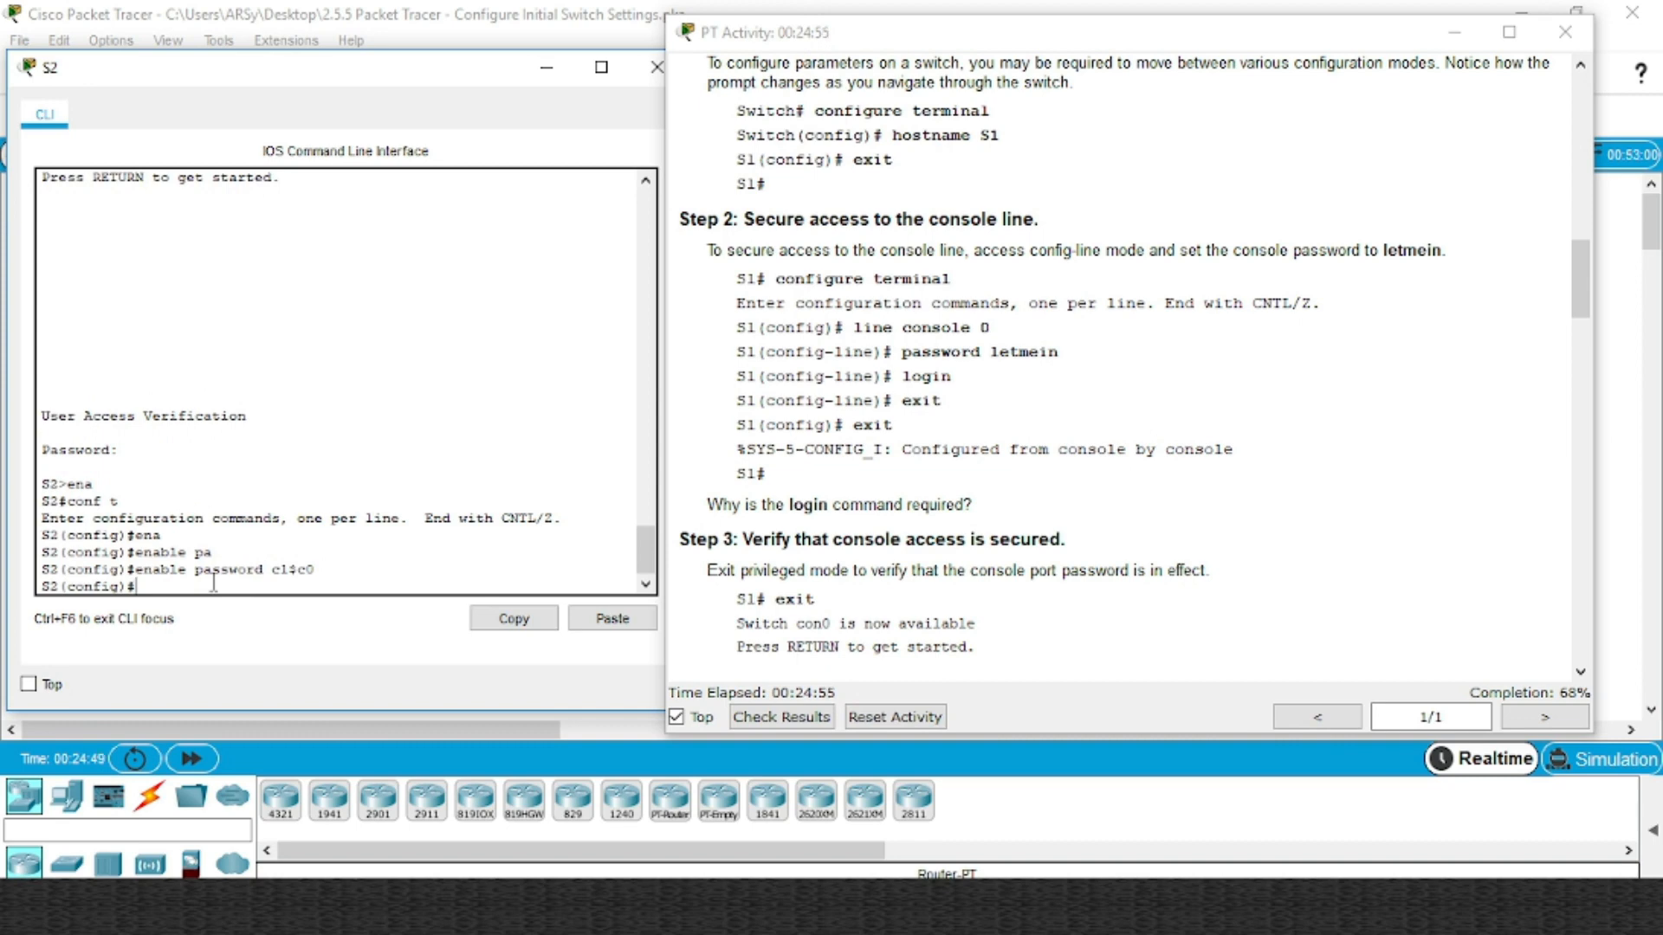
Set the enable secret password on S2
{"action": "type", "text": "ena"}
{"action": "key", "text": "Tab"}
{"action": "type", "text": "se"}
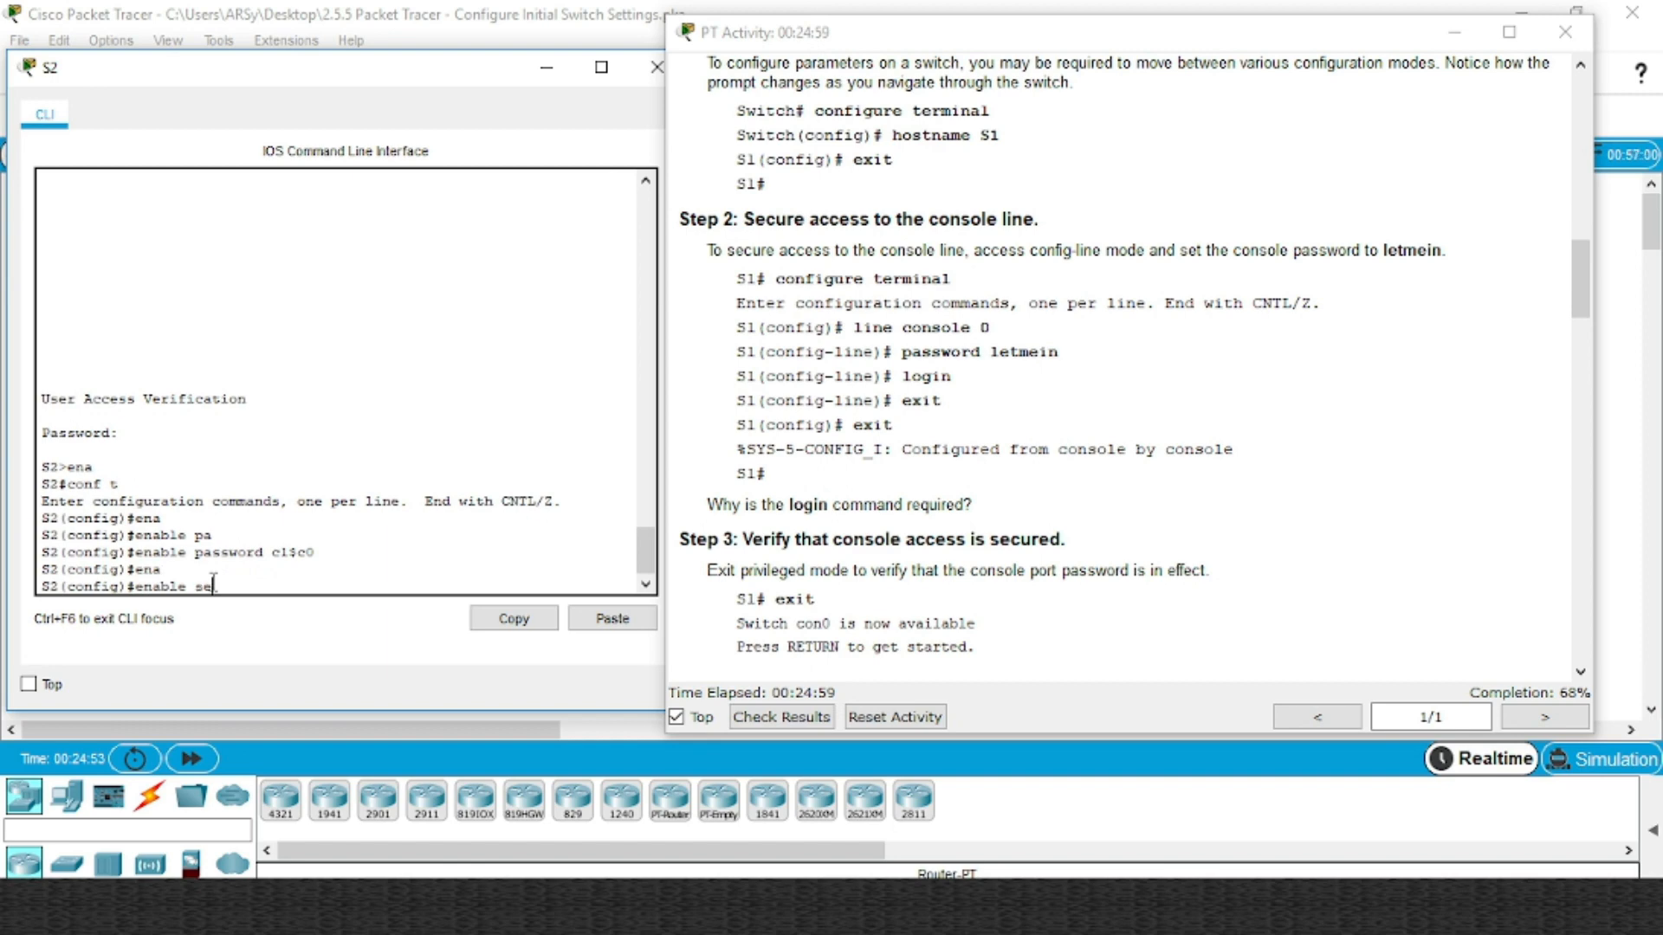
{"action": "key", "text": "Tab"}
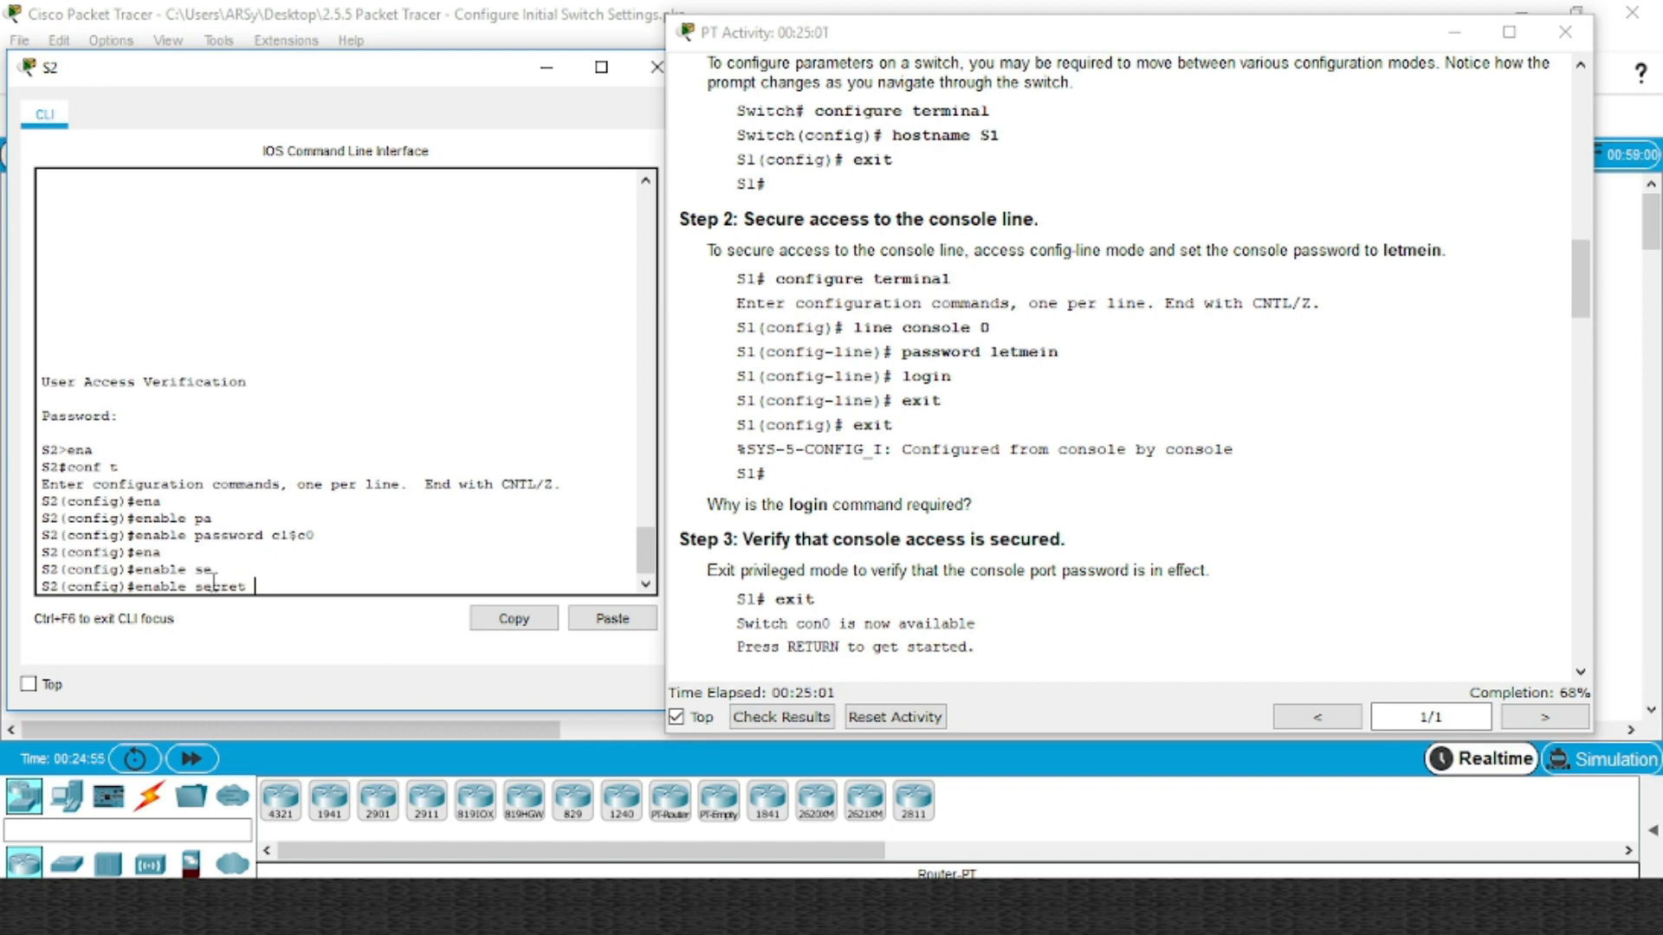
{"action": "type", "text": "itsascret"}
{"action": "scroll", "coordinate": [947, 455], "scroll_direction": "down", "scroll_amount": 3}
{"action": "scroll", "coordinate": [947, 459], "scroll_direction": "down", "scroll_amount": 6}
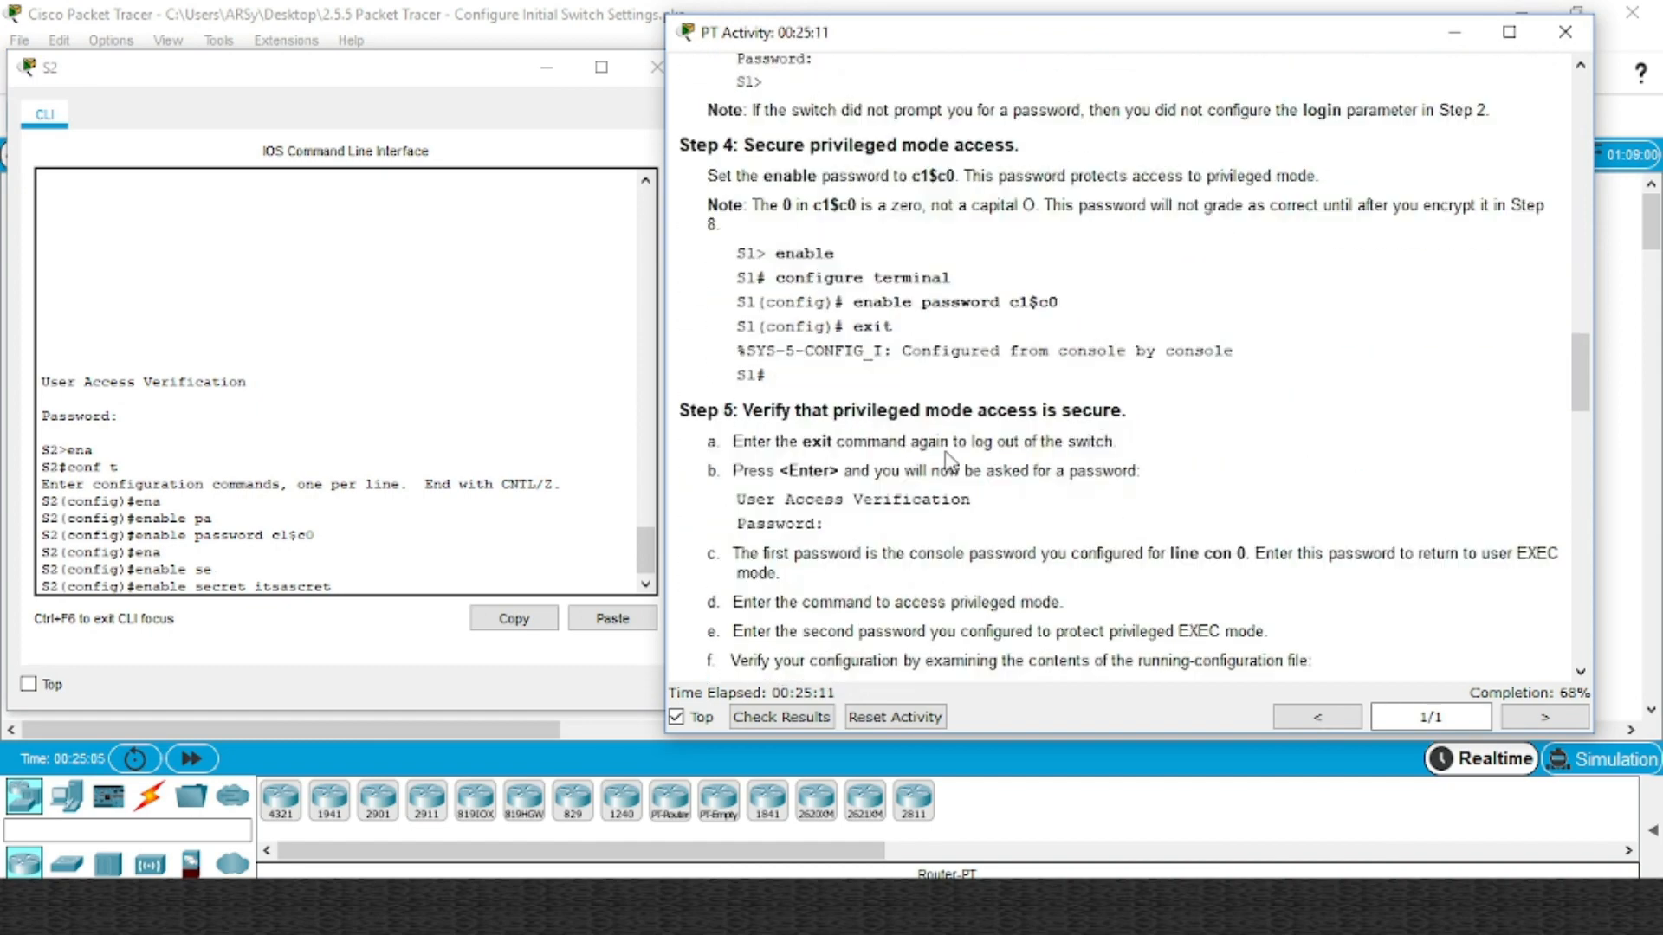
{"action": "scroll", "coordinate": [948, 459], "scroll_direction": "down", "scroll_amount": 2}
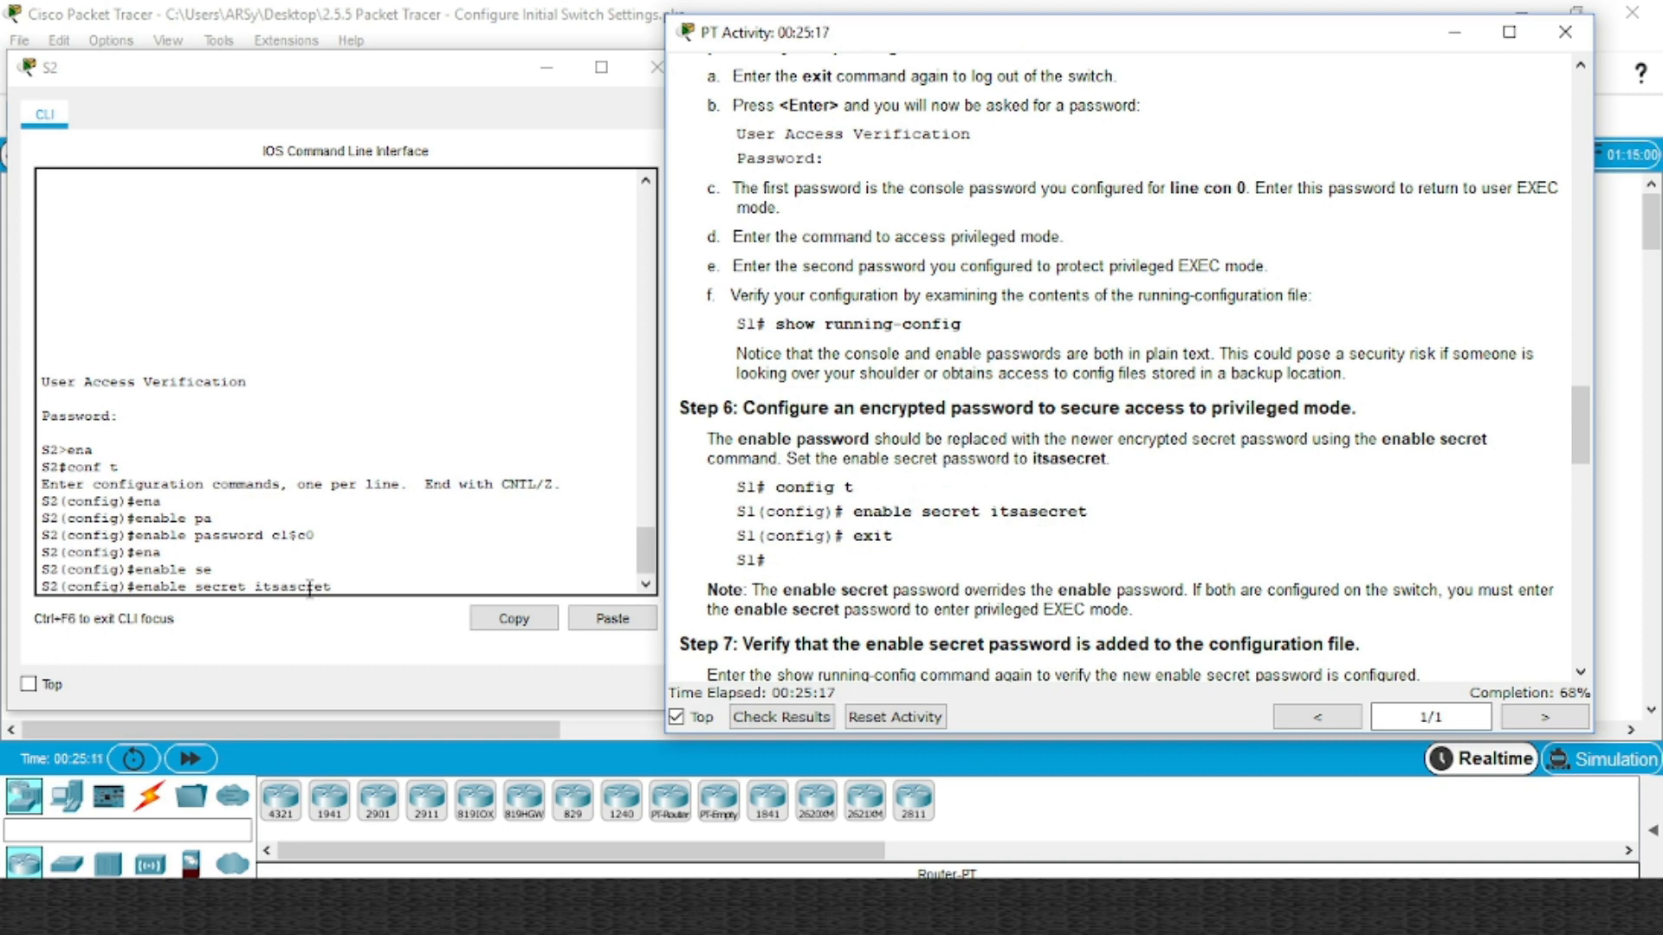
{"action": "left_click", "coordinate": [357, 581]}
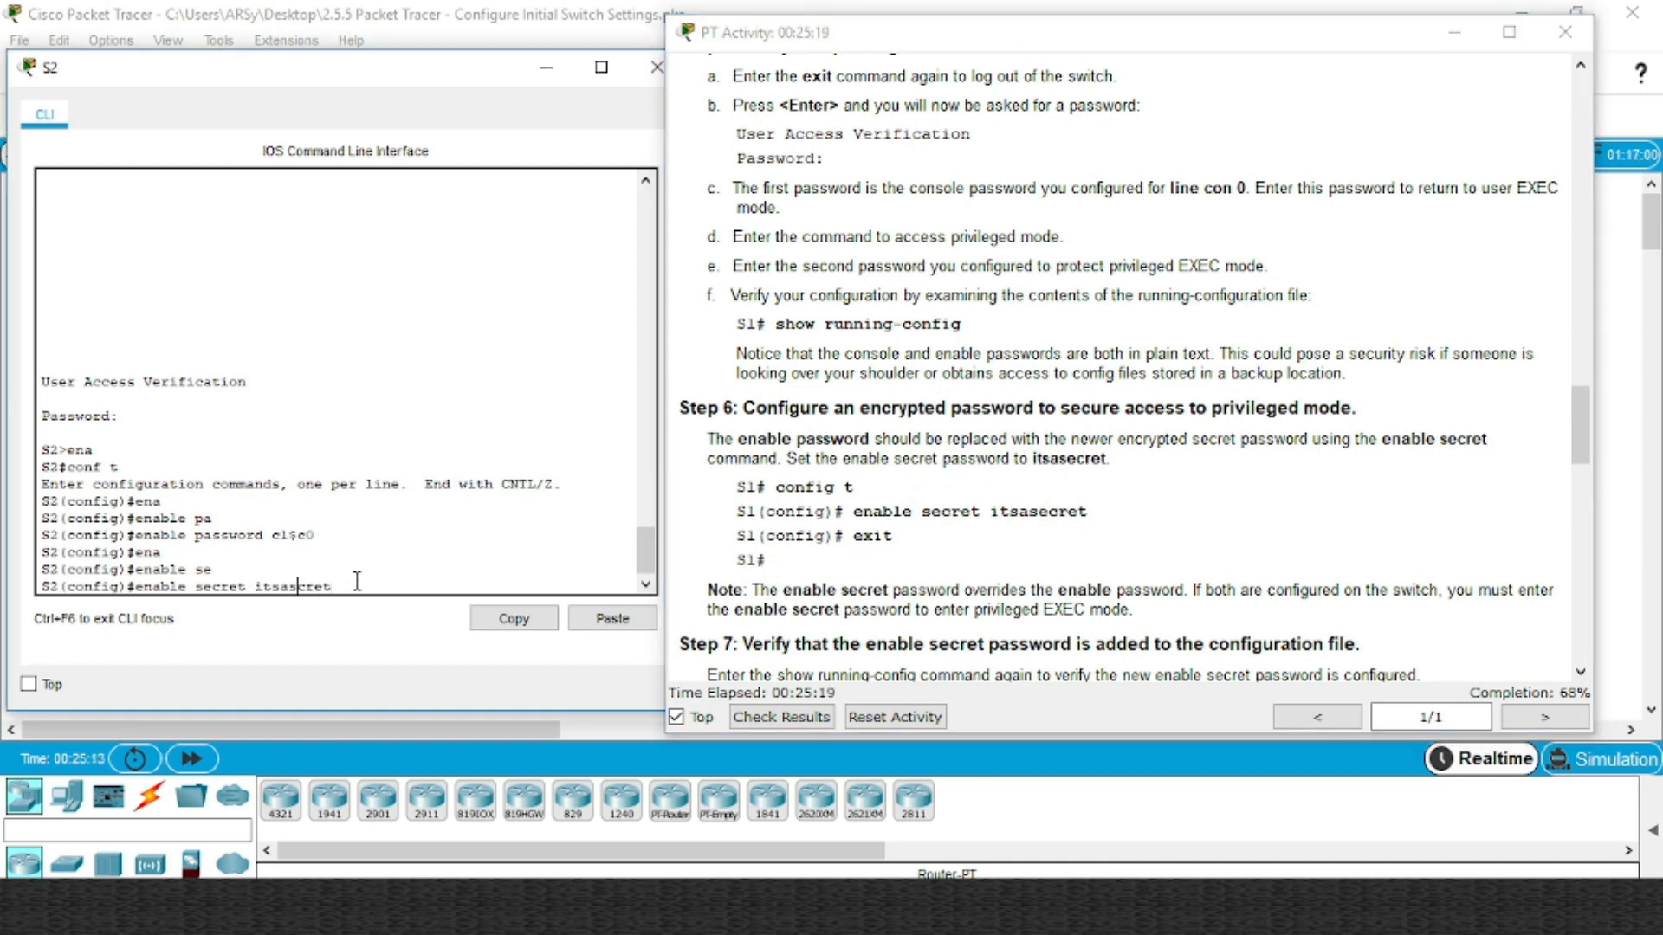
{"action": "type", "text": "t"}
{"action": "key", "text": "Return"}
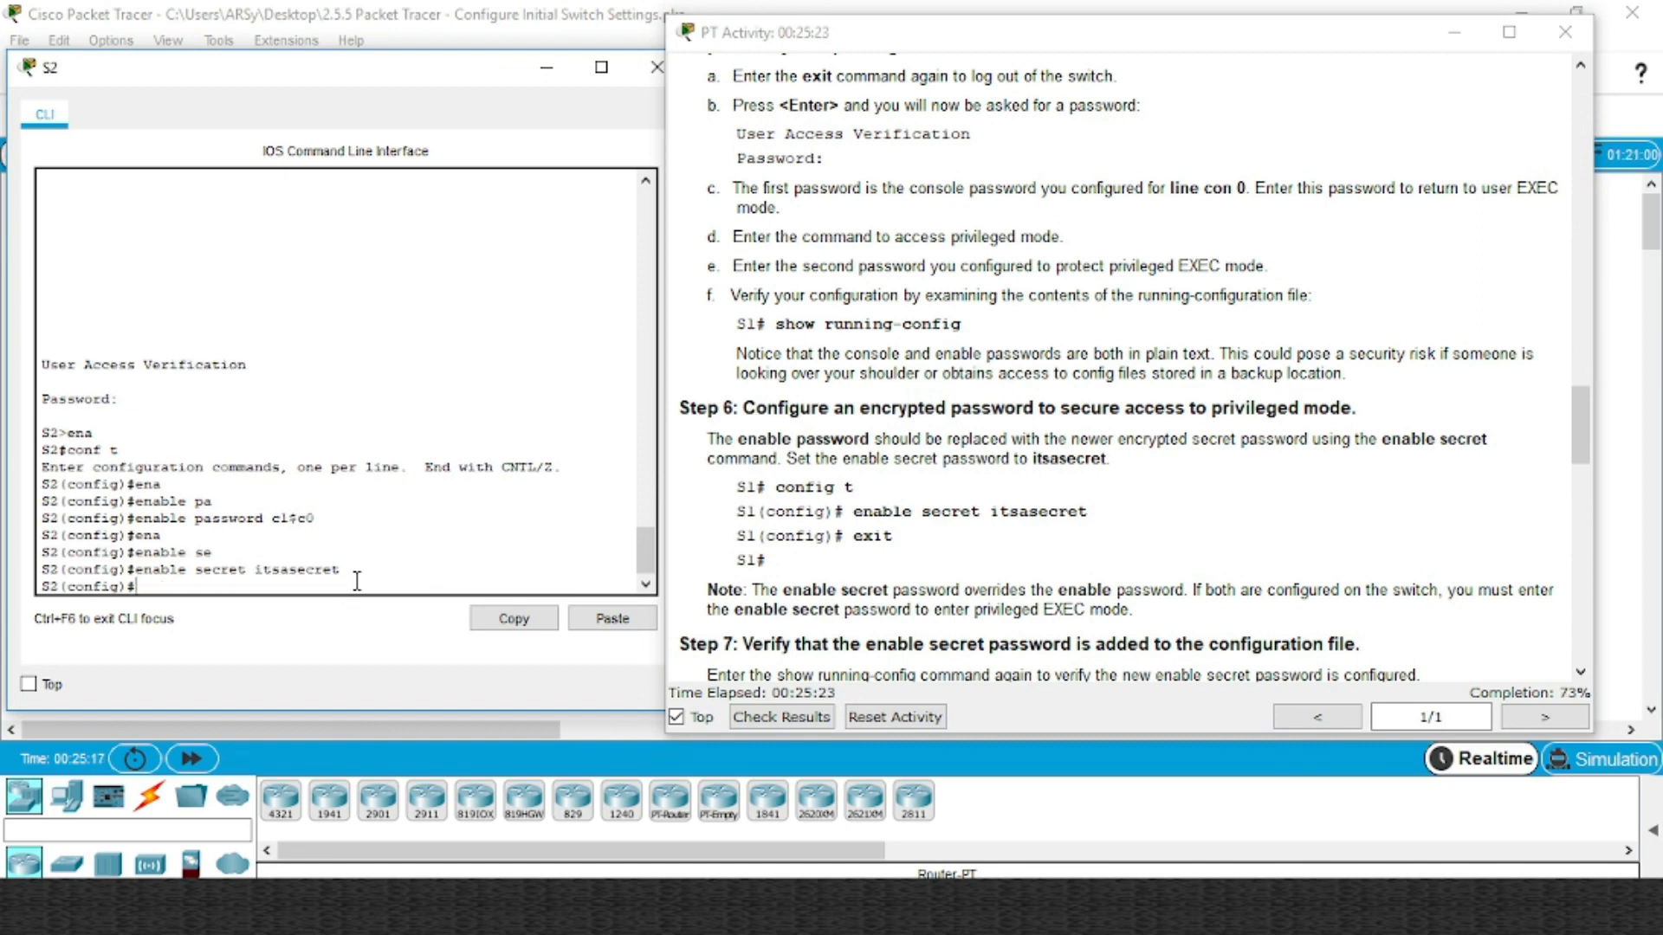
Run 'service password-encryption' on S2 after checking the activity instructions
{"action": "left_click", "coordinate": [1042, 501]}
{"action": "scroll", "coordinate": [1042, 501], "scroll_direction": "down", "scroll_amount": 5}
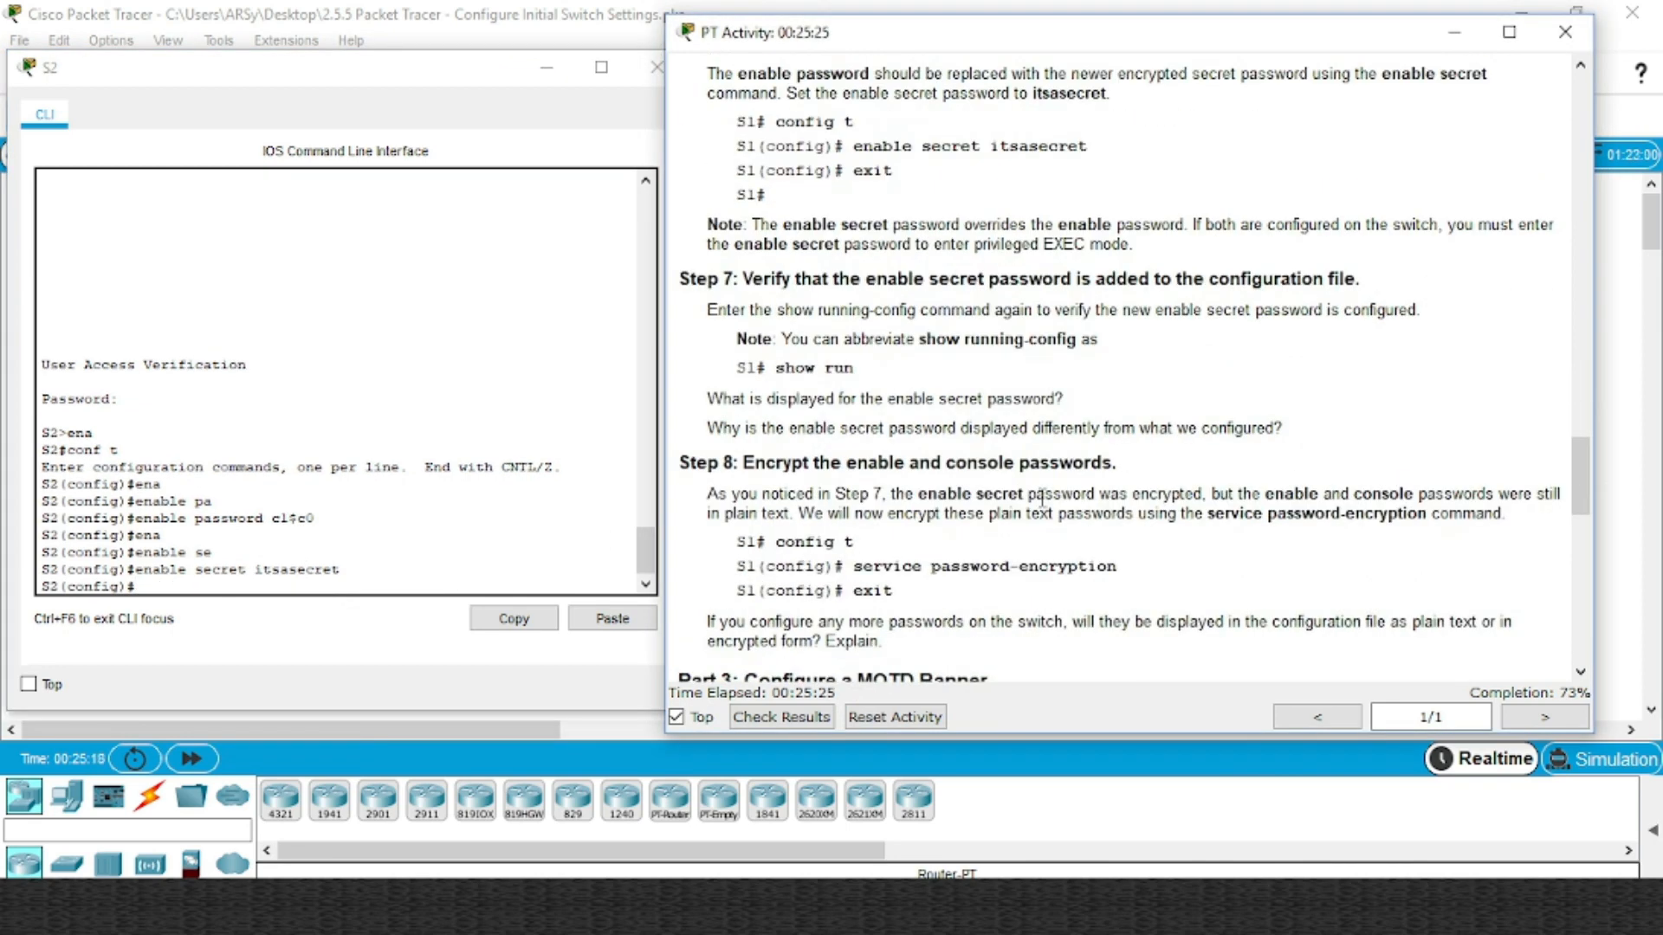
{"action": "scroll", "coordinate": [996, 493], "scroll_direction": "down", "scroll_amount": 1}
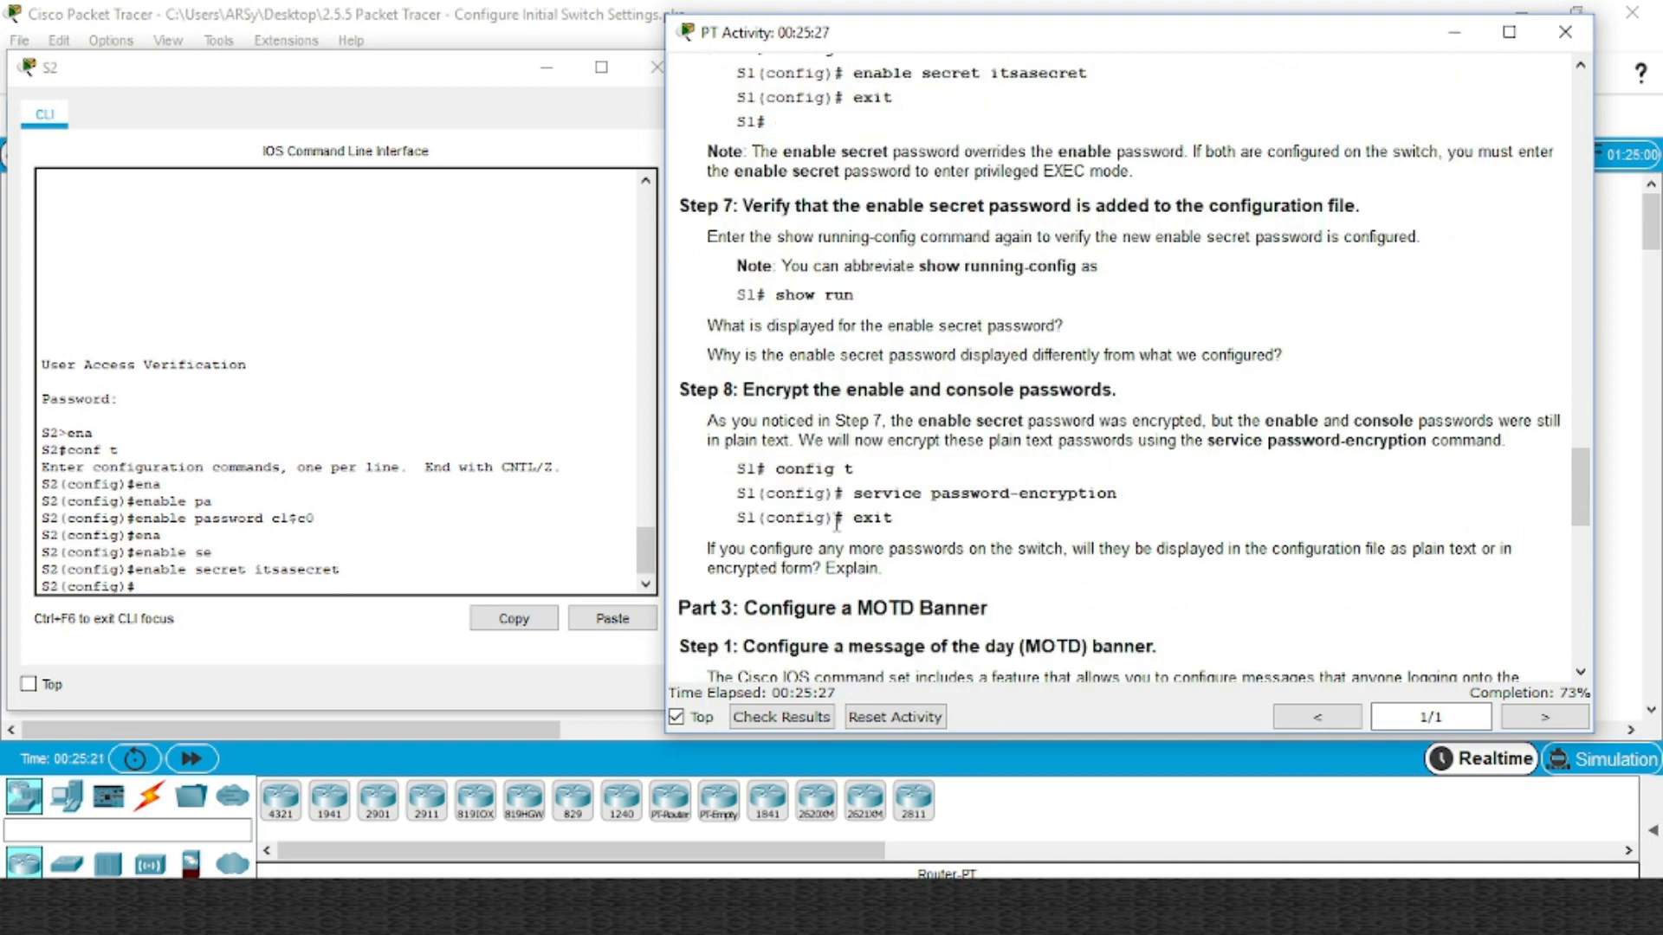
{"action": "left_click", "coordinate": [342, 585]}
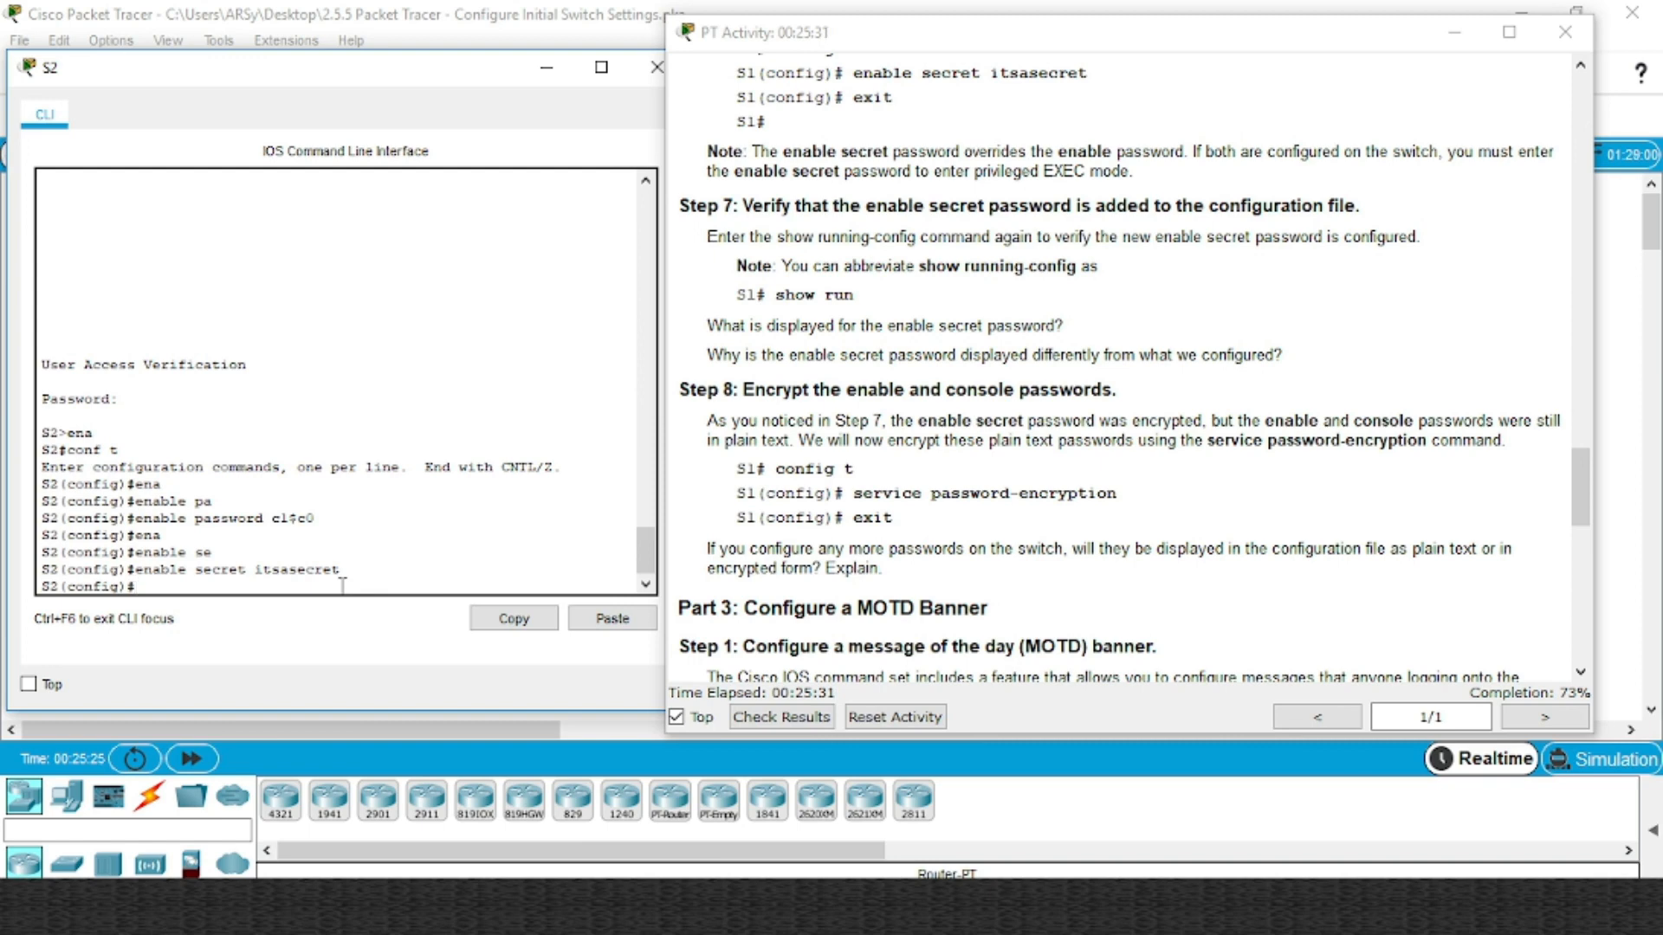
{"action": "type", "text": "ser"}
{"action": "key", "text": "Tab"}
{"action": "type", "text": "pa"}
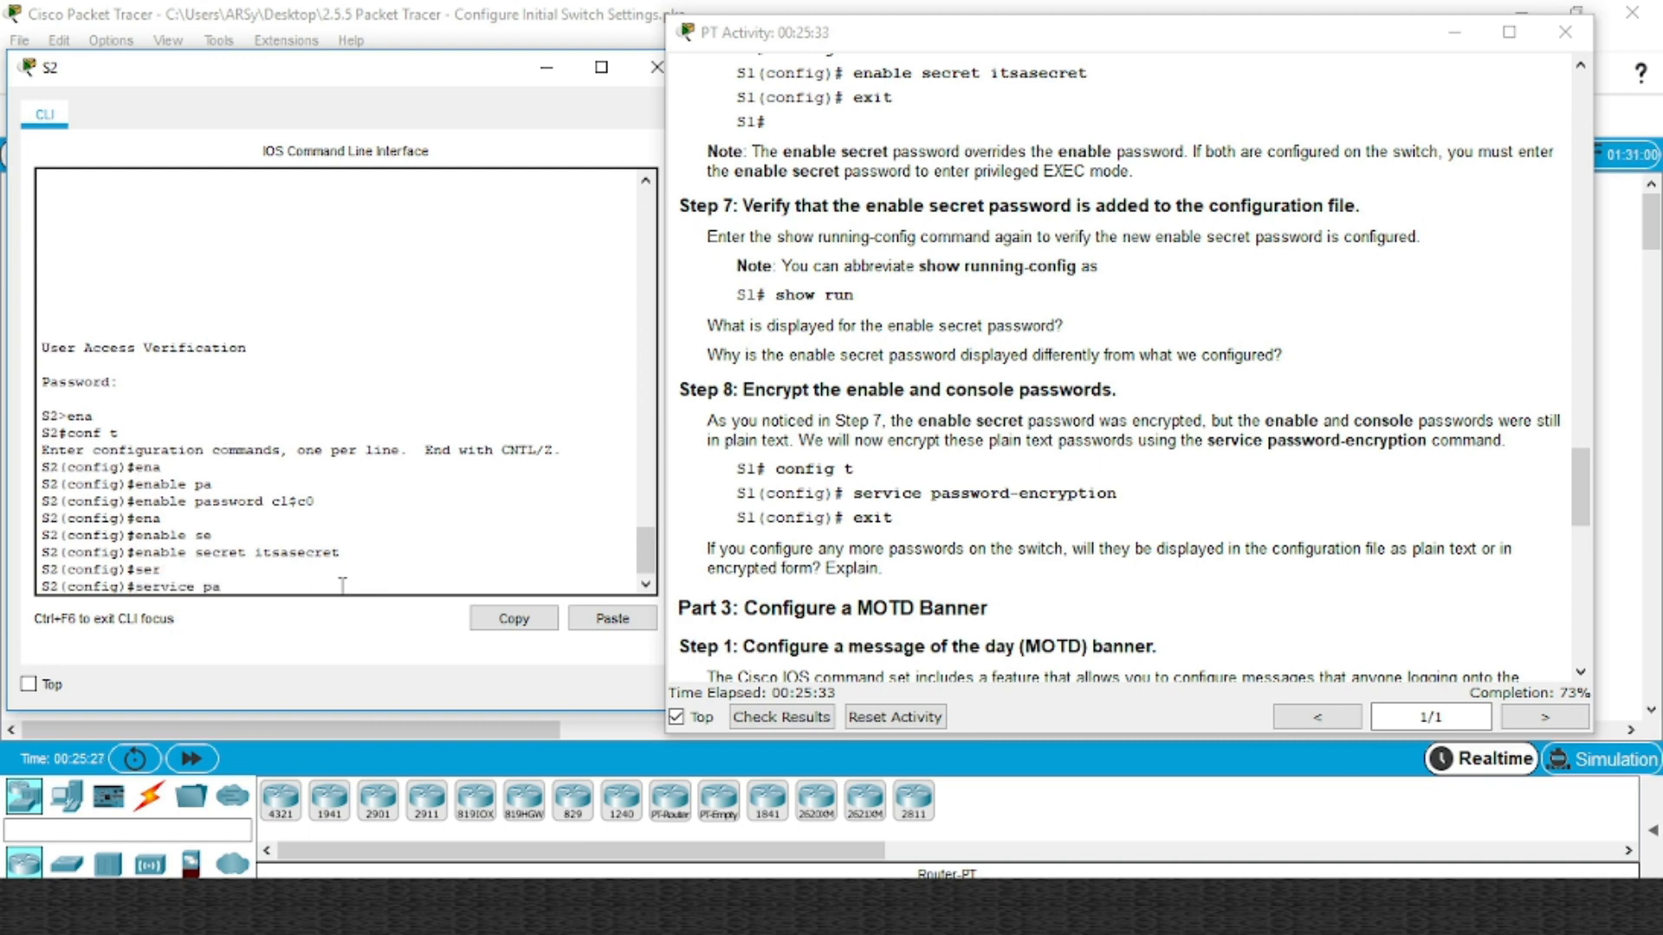
{"action": "key", "text": "Tab"}
{"action": "key", "text": "Return"}
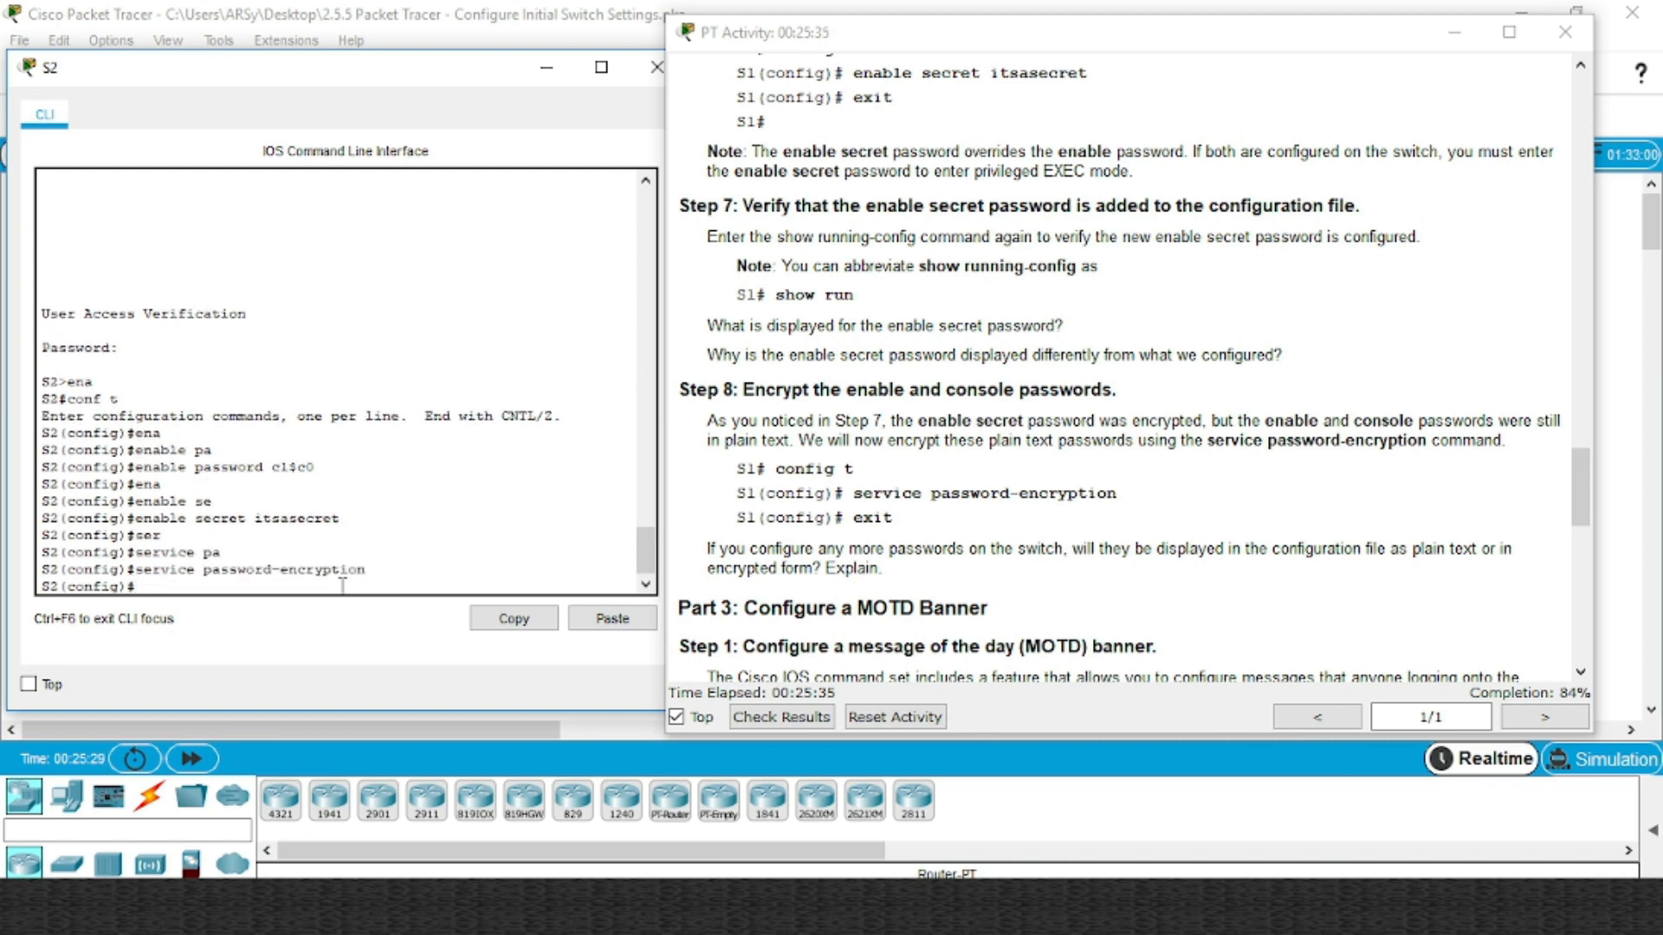
{"action": "left_click", "coordinate": [911, 495]}
{"action": "scroll", "coordinate": [988, 481], "scroll_direction": "down", "scroll_amount": 4}
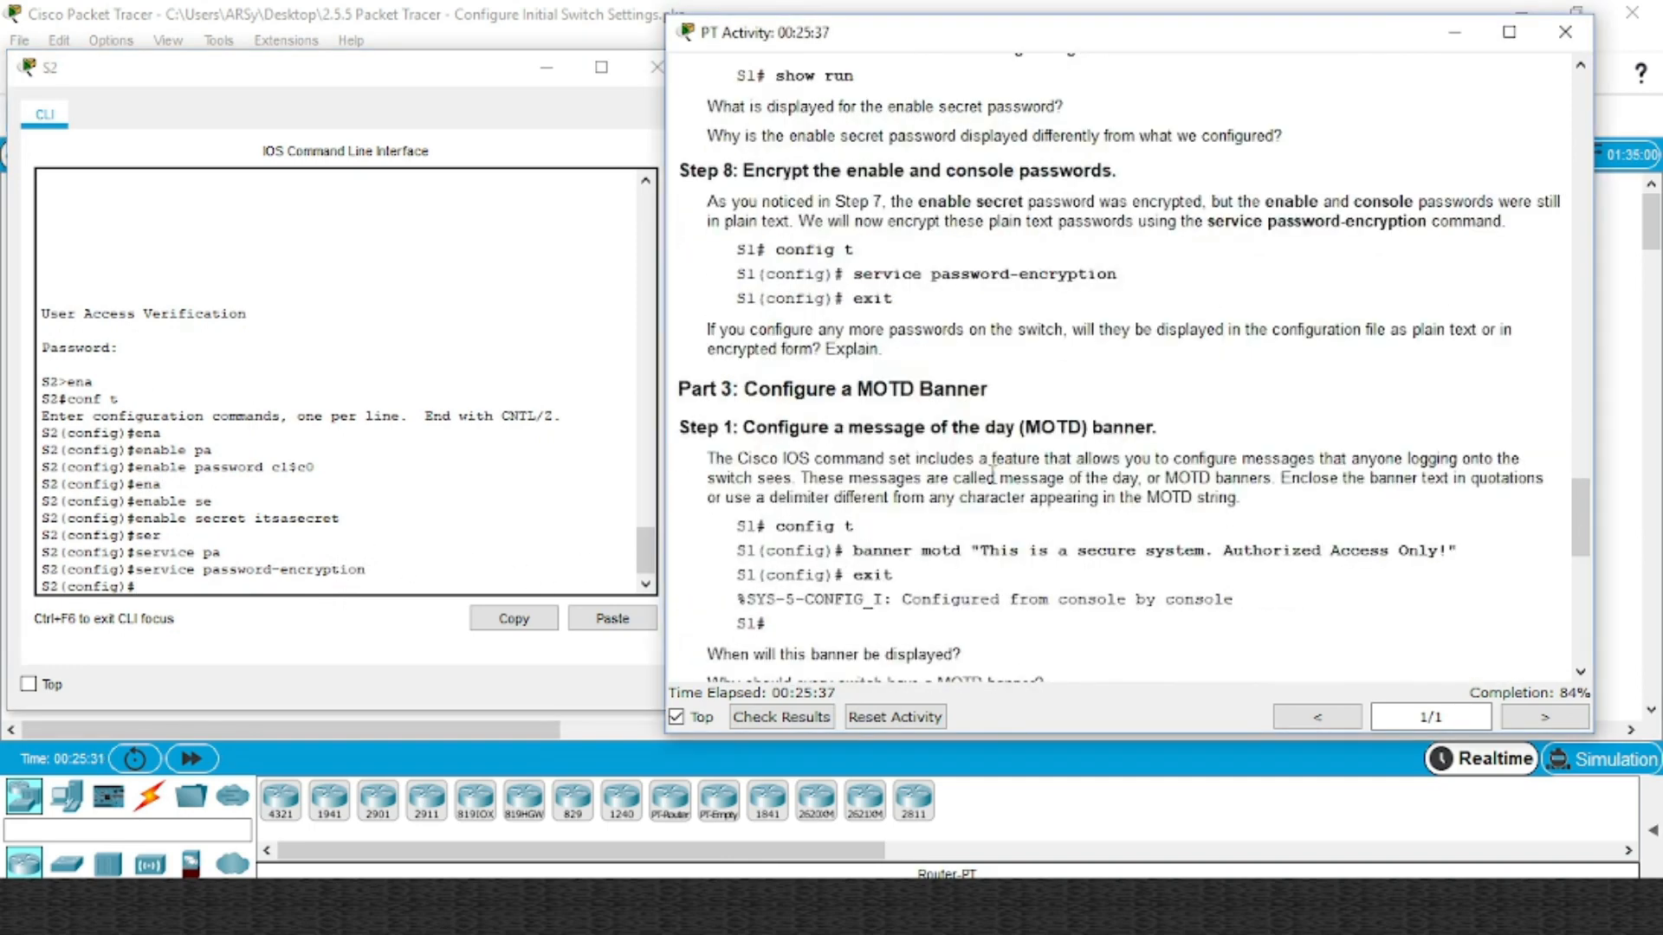
Paste the banner motd command into S2, replacing its quotes with # delimiters
{"action": "left_click_drag", "start_coordinate": [854, 404], "coordinate": [1444, 405]}
{"action": "key", "text": "ctrl+c"}
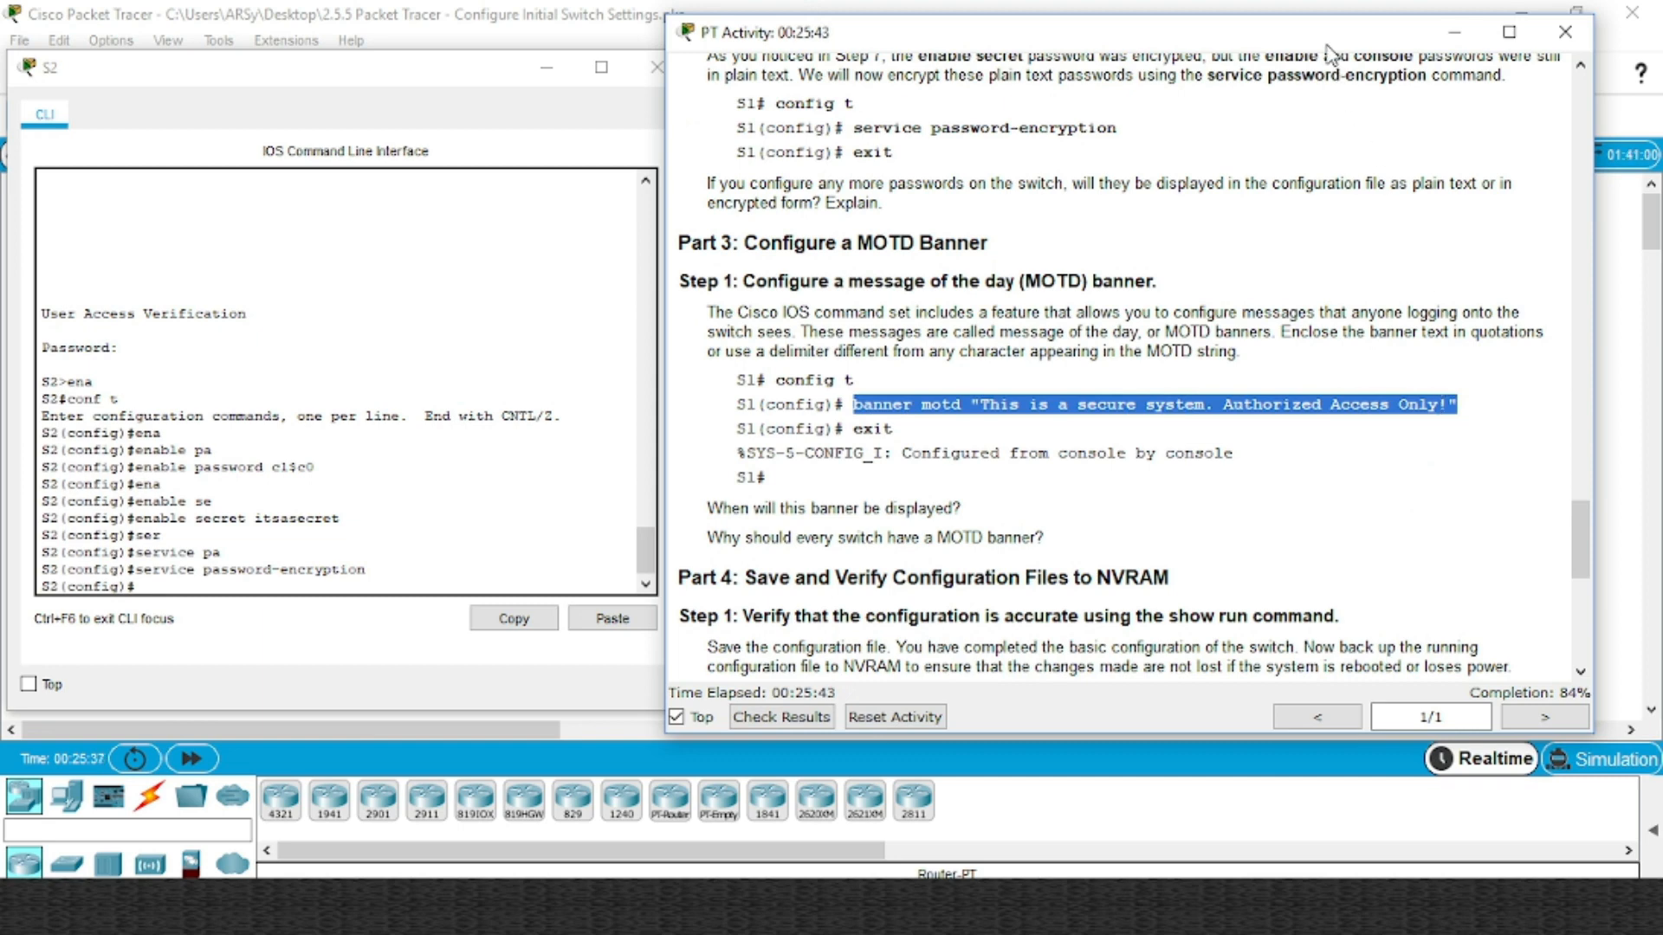
{"action": "left_click", "coordinate": [967, 406]}
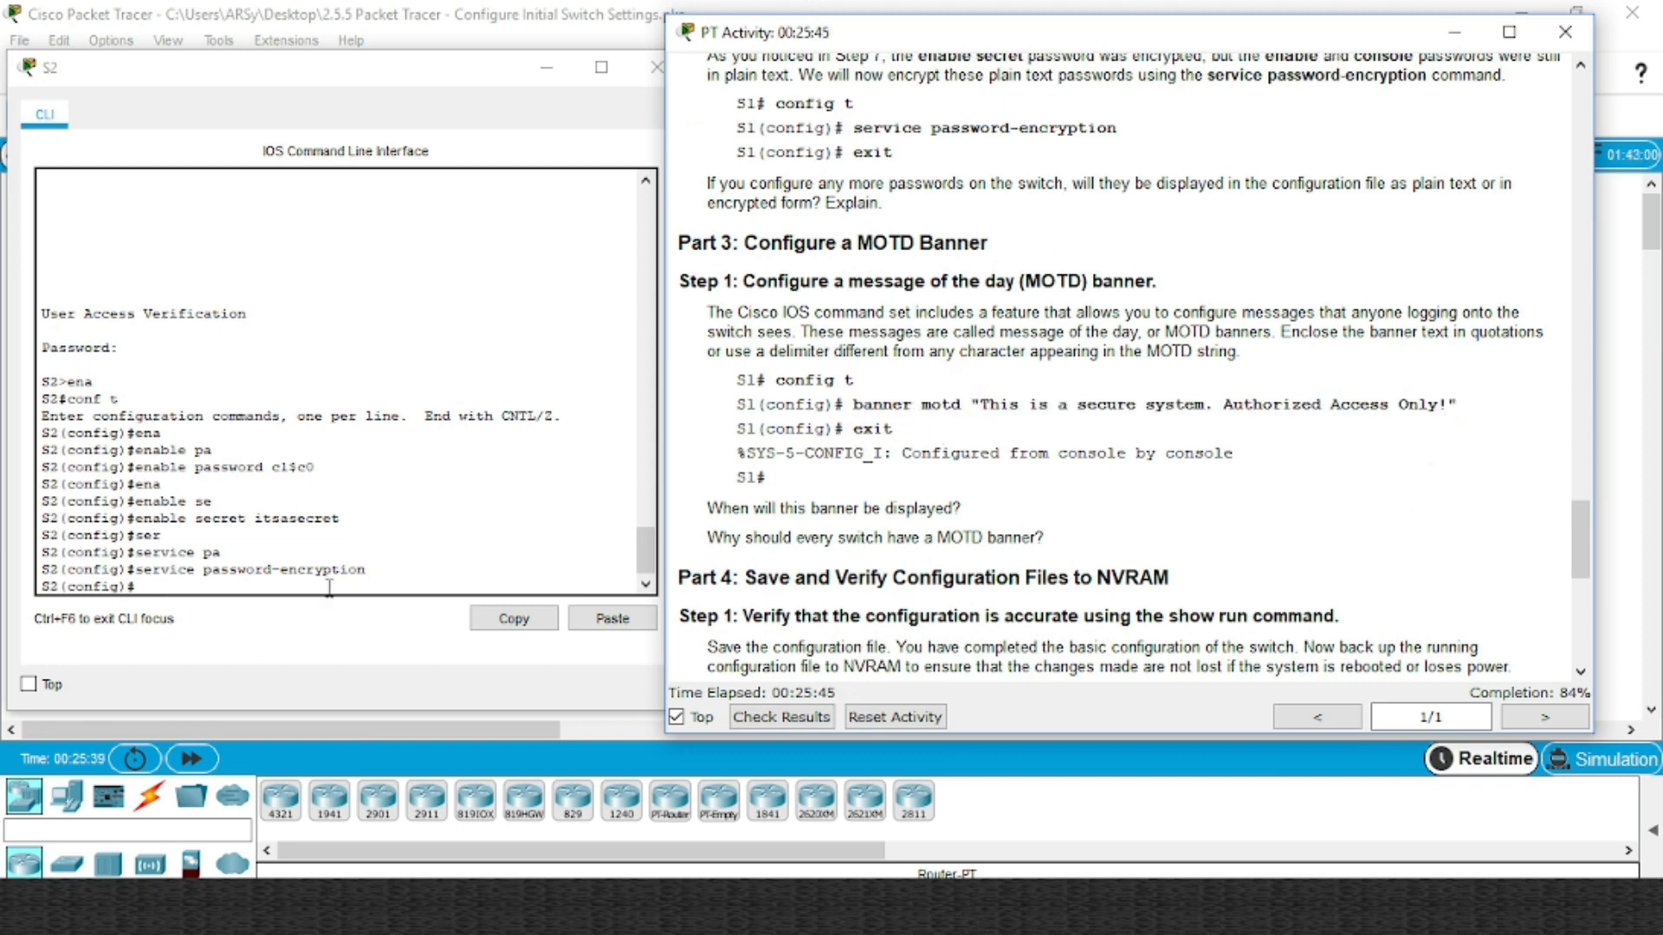
{"action": "right_click", "coordinate": [354, 599]}
{"action": "left_click", "coordinate": [368, 632]}
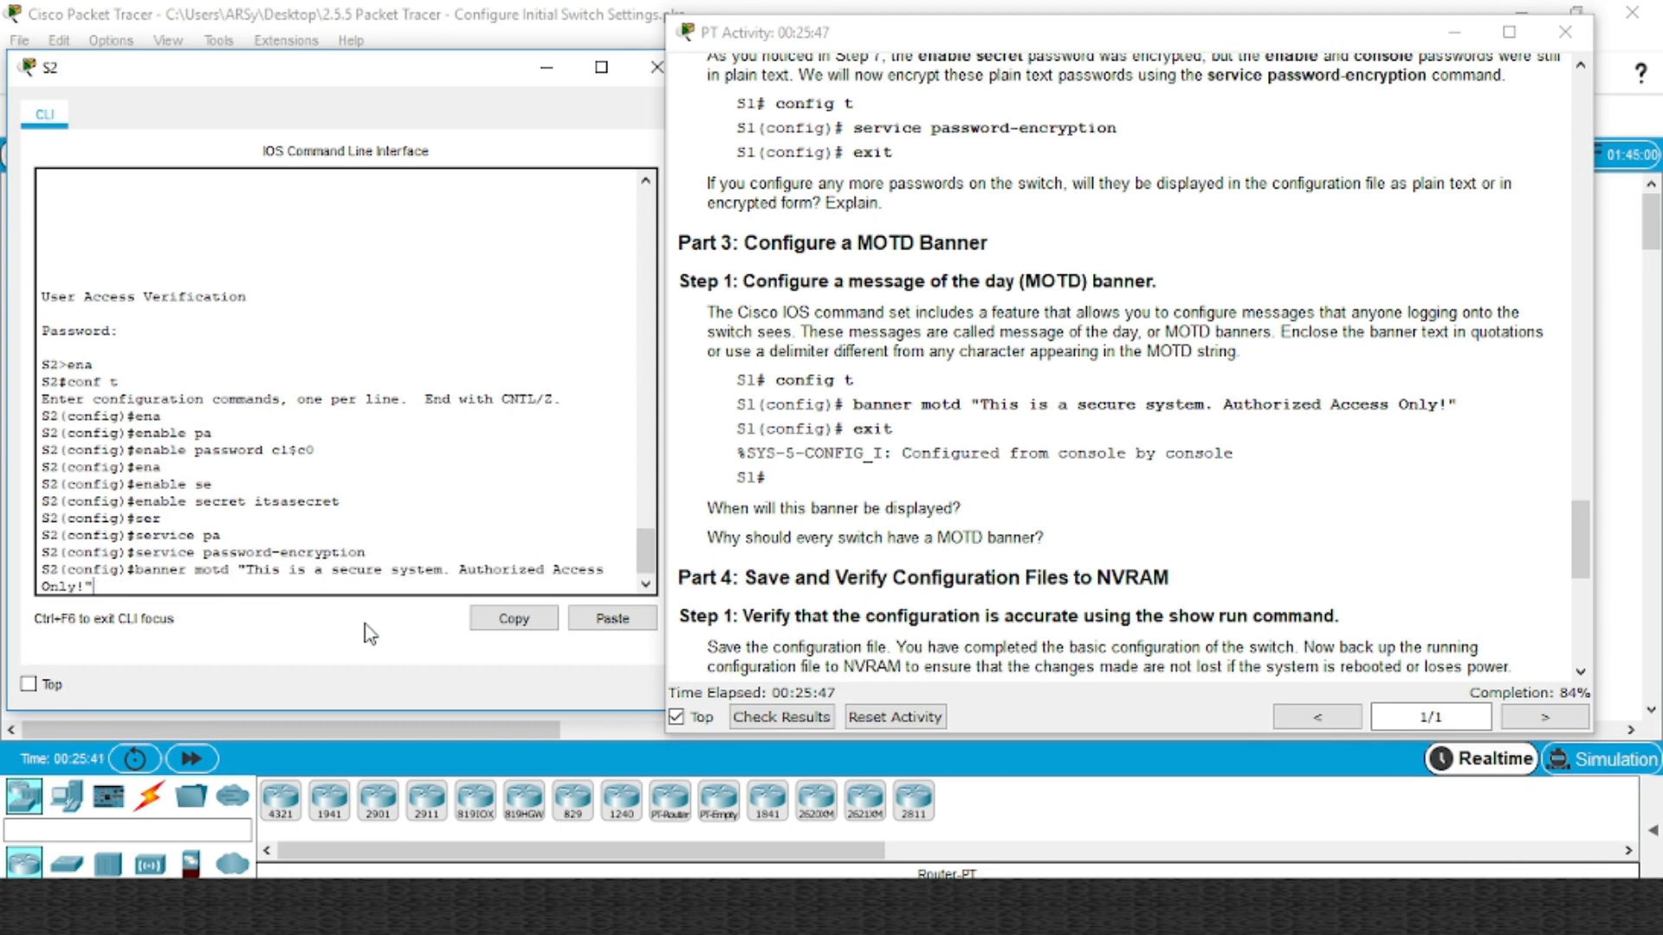
{"action": "key", "text": "BackSpace"}
{"action": "type", "text": "#"}
{"action": "key", "text": "Left"}
{"action": "key", "text": "Left"}
{"action": "key", "text": "Left"}
{"action": "key", "text": "Left"}
{"action": "key", "text": "Left"}
{"action": "key", "text": "Left"}
{"action": "key", "text": "Left"}
{"action": "key", "text": "Left"}
{"action": "key", "text": "Left"}
{"action": "key", "text": "Left"}
{"action": "key", "text": "Left"}
{"action": "key", "text": "Left"}
{"action": "key", "text": "Left"}
{"action": "key", "text": "Left"}
{"action": "key", "text": "Left"}
{"action": "key", "text": "Left"}
{"action": "key", "text": "Left"}
{"action": "key", "text": "Left"}
{"action": "key", "text": "Left"}
{"action": "key", "text": "Left"}
{"action": "key", "text": "Left"}
{"action": "key", "text": "Left"}
{"action": "key", "text": "Left"}
{"action": "key", "text": "Left"}
{"action": "key", "text": "BackSpace"}
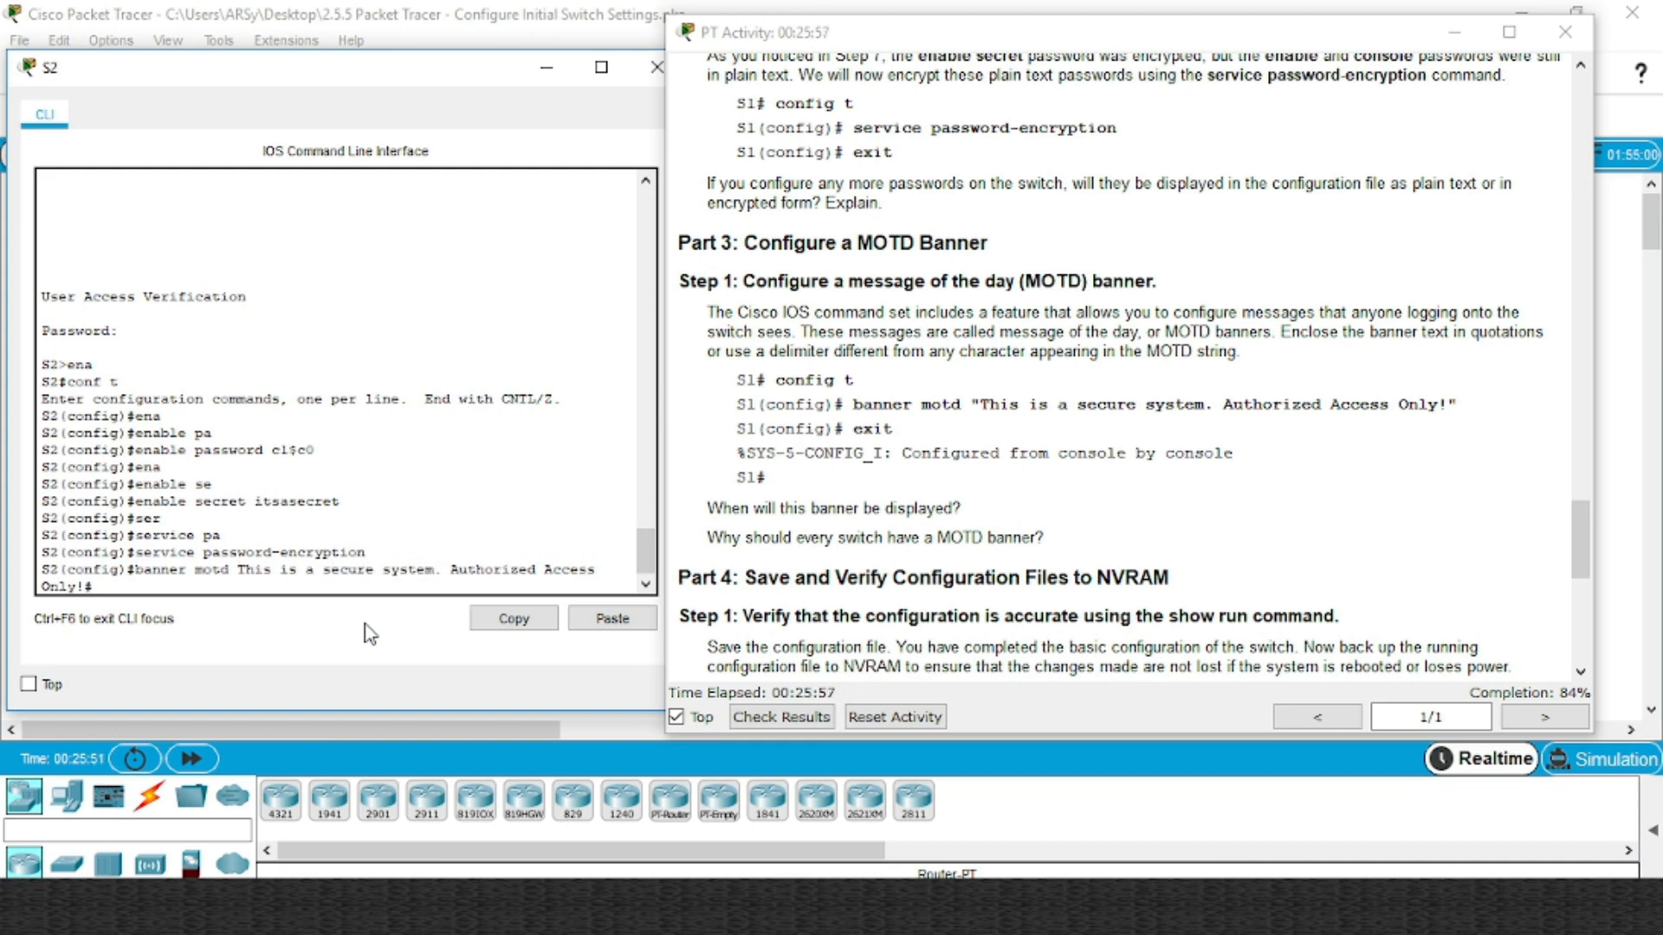
{"action": "type", "text": "#"}
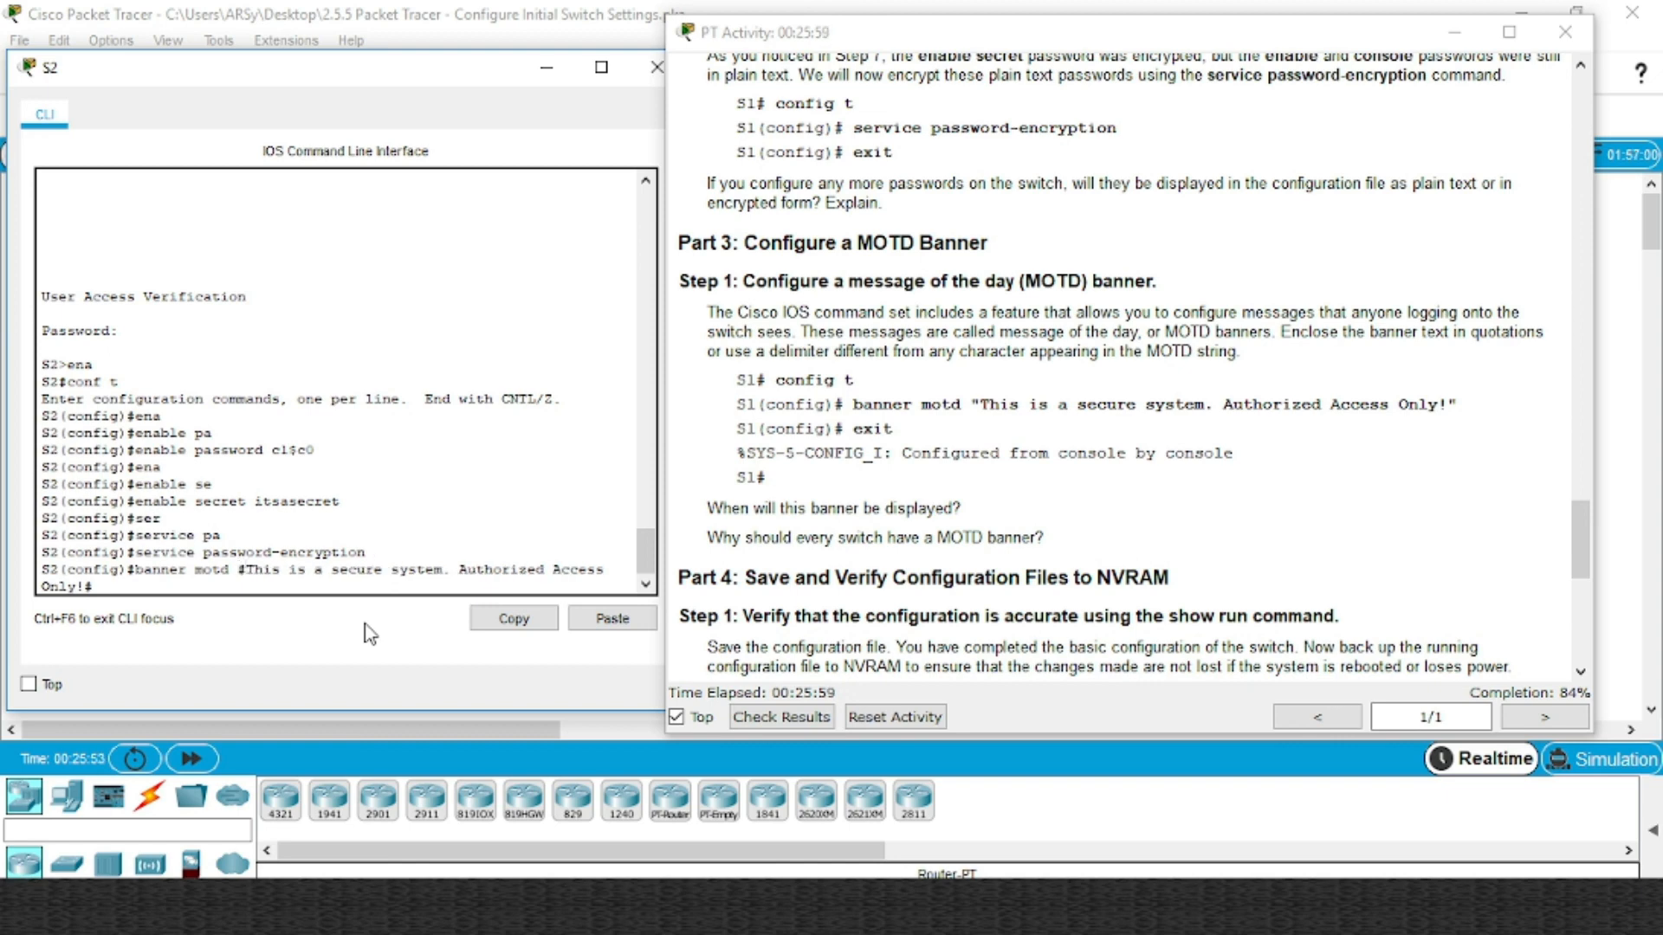
{"action": "key", "text": "Return"}
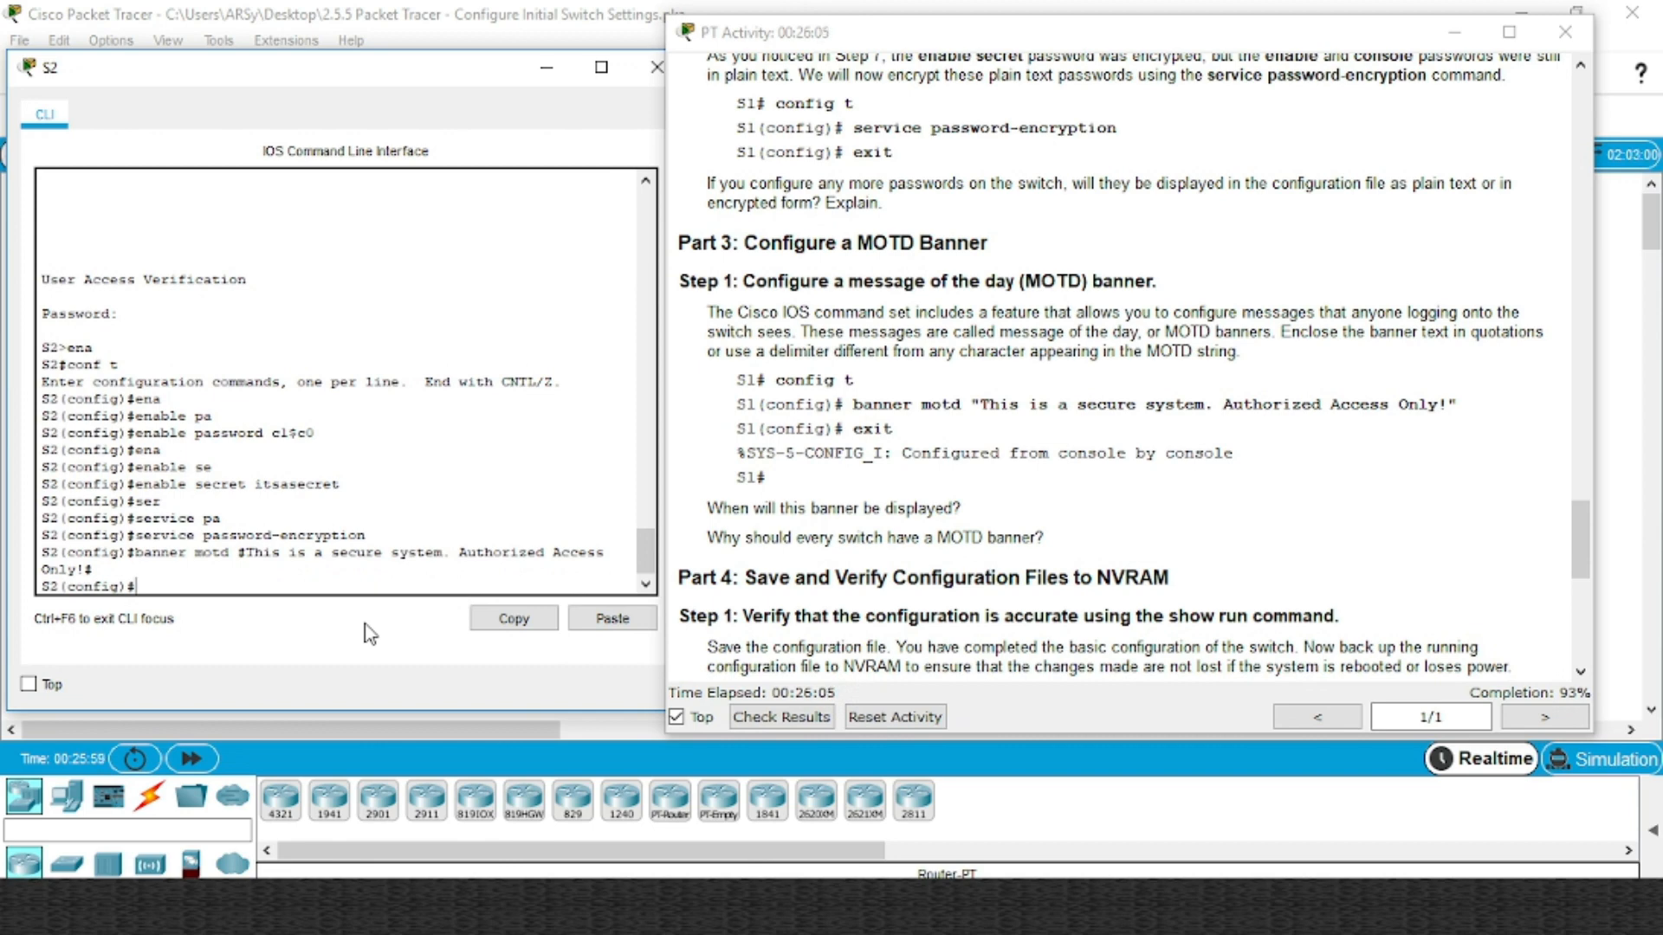
Exit configuration mode and log out of S2 to display the banner
{"action": "type", "text": "exit"}
{"action": "key", "text": "Return"}
{"action": "key", "text": "Return"}
{"action": "type", "text": "sh"}
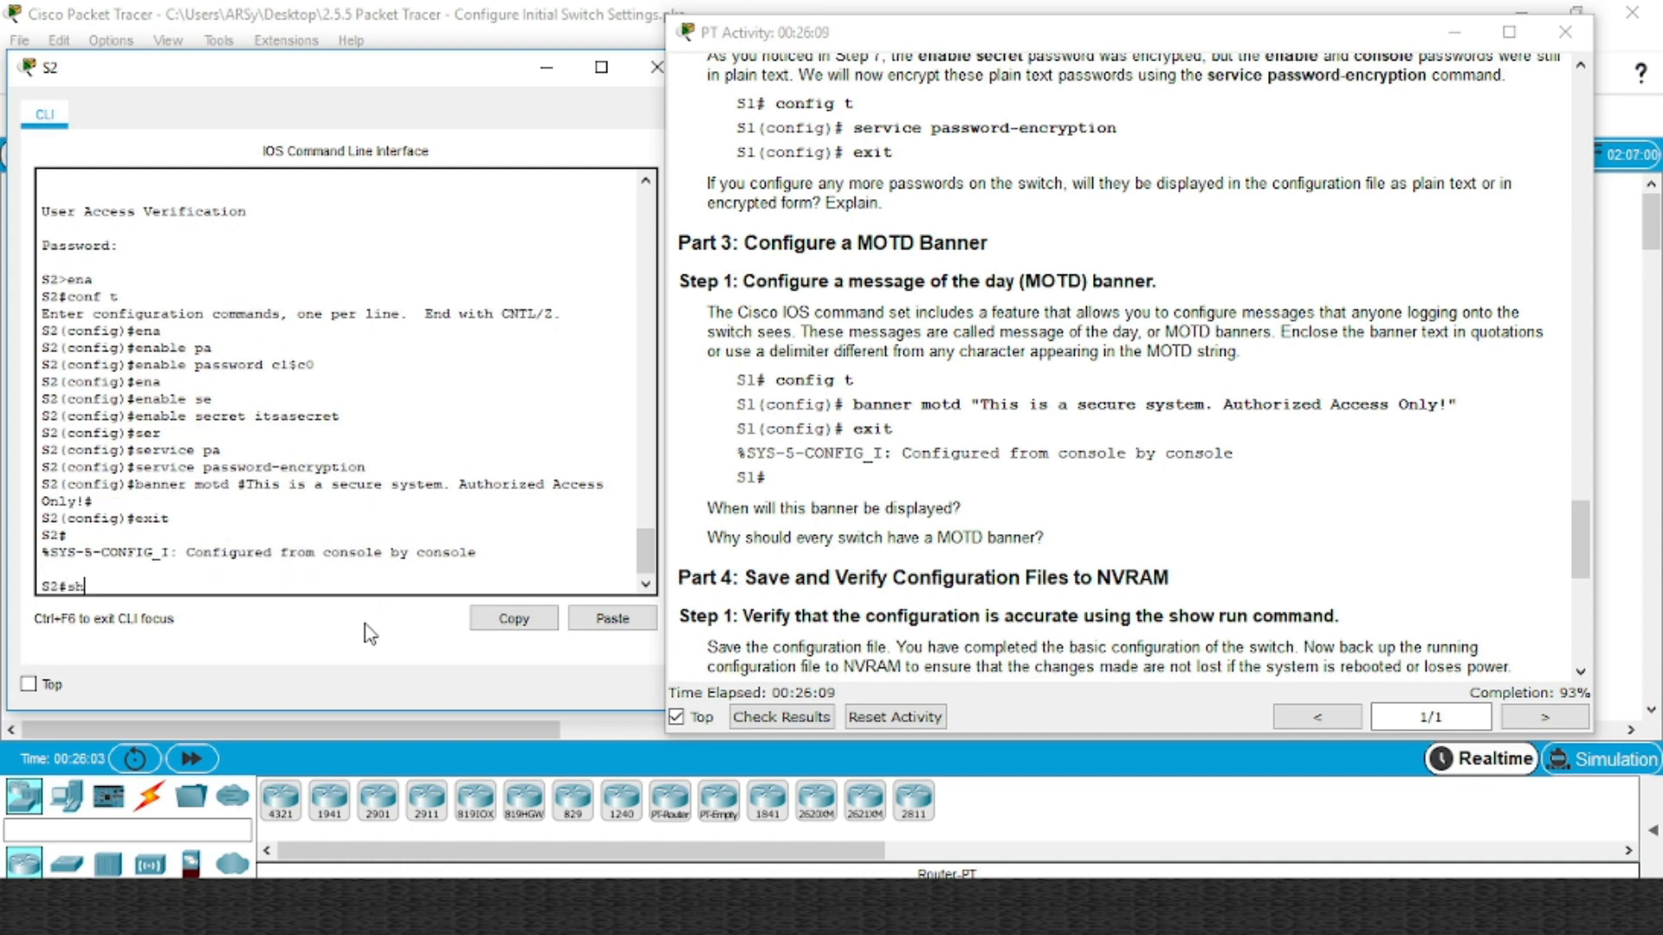
{"action": "key", "text": "BackSpace"}
{"action": "key", "text": "BackSpace"}
{"action": "type", "text": "exit"}
{"action": "key", "text": "Return"}
{"action": "key", "text": "Return"}
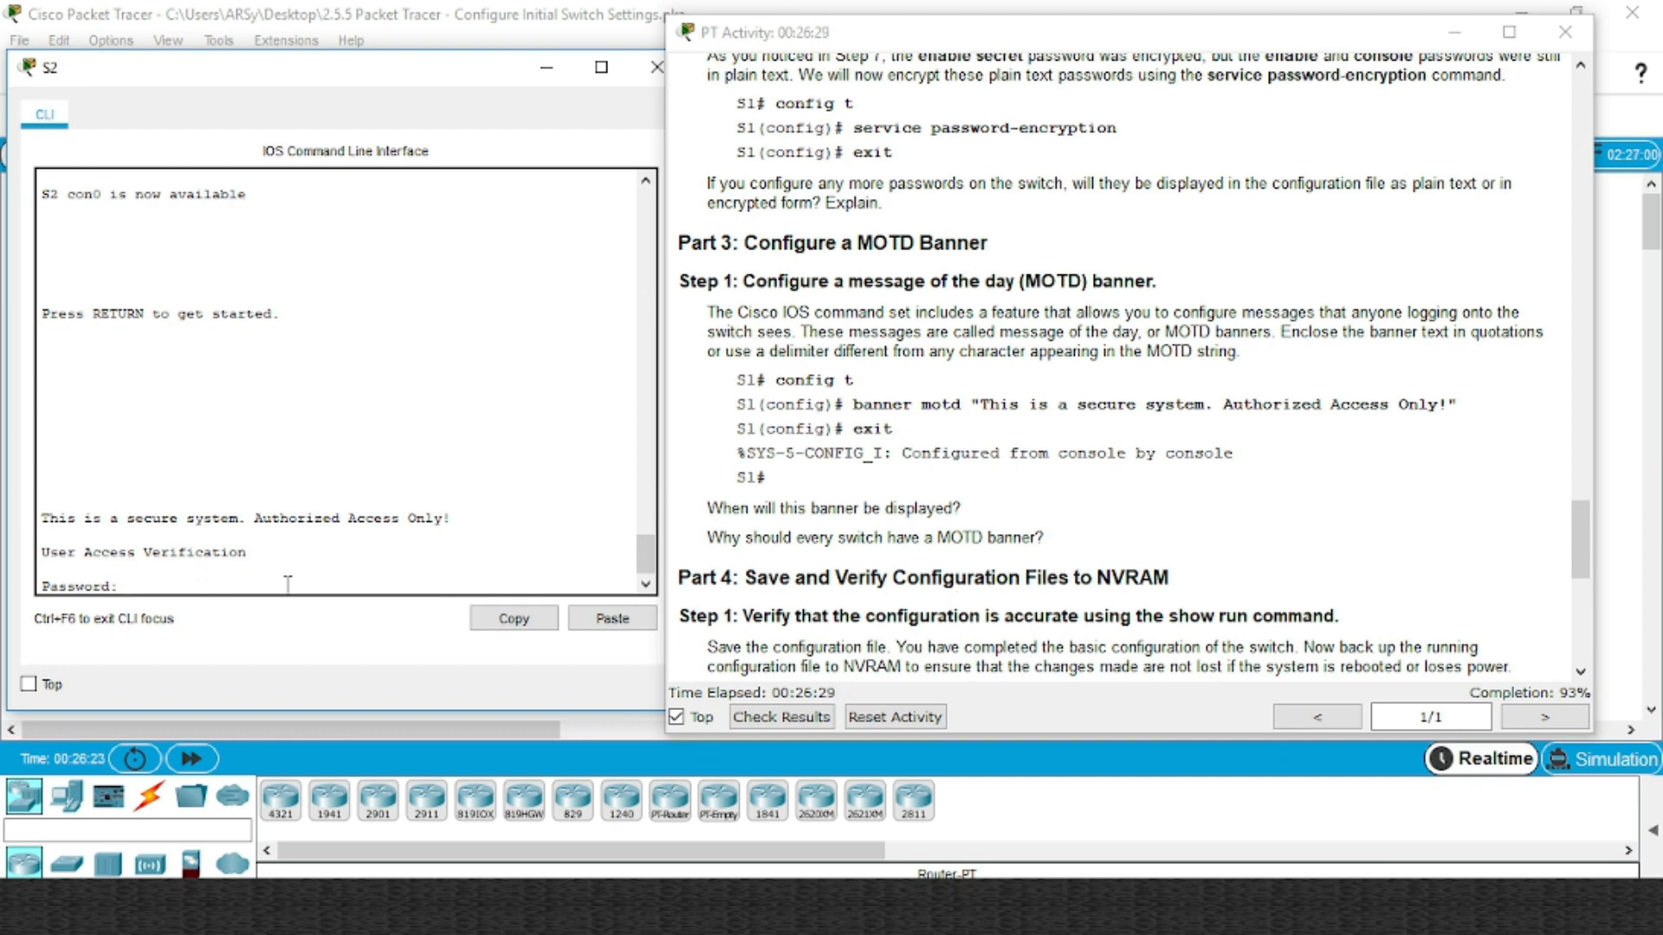
Log in with the console and enable passwords, then copy running-config to startup-config
{"action": "key", "text": "Return"}
{"action": "type", "text": "ena"}
{"action": "key", "text": "Return"}
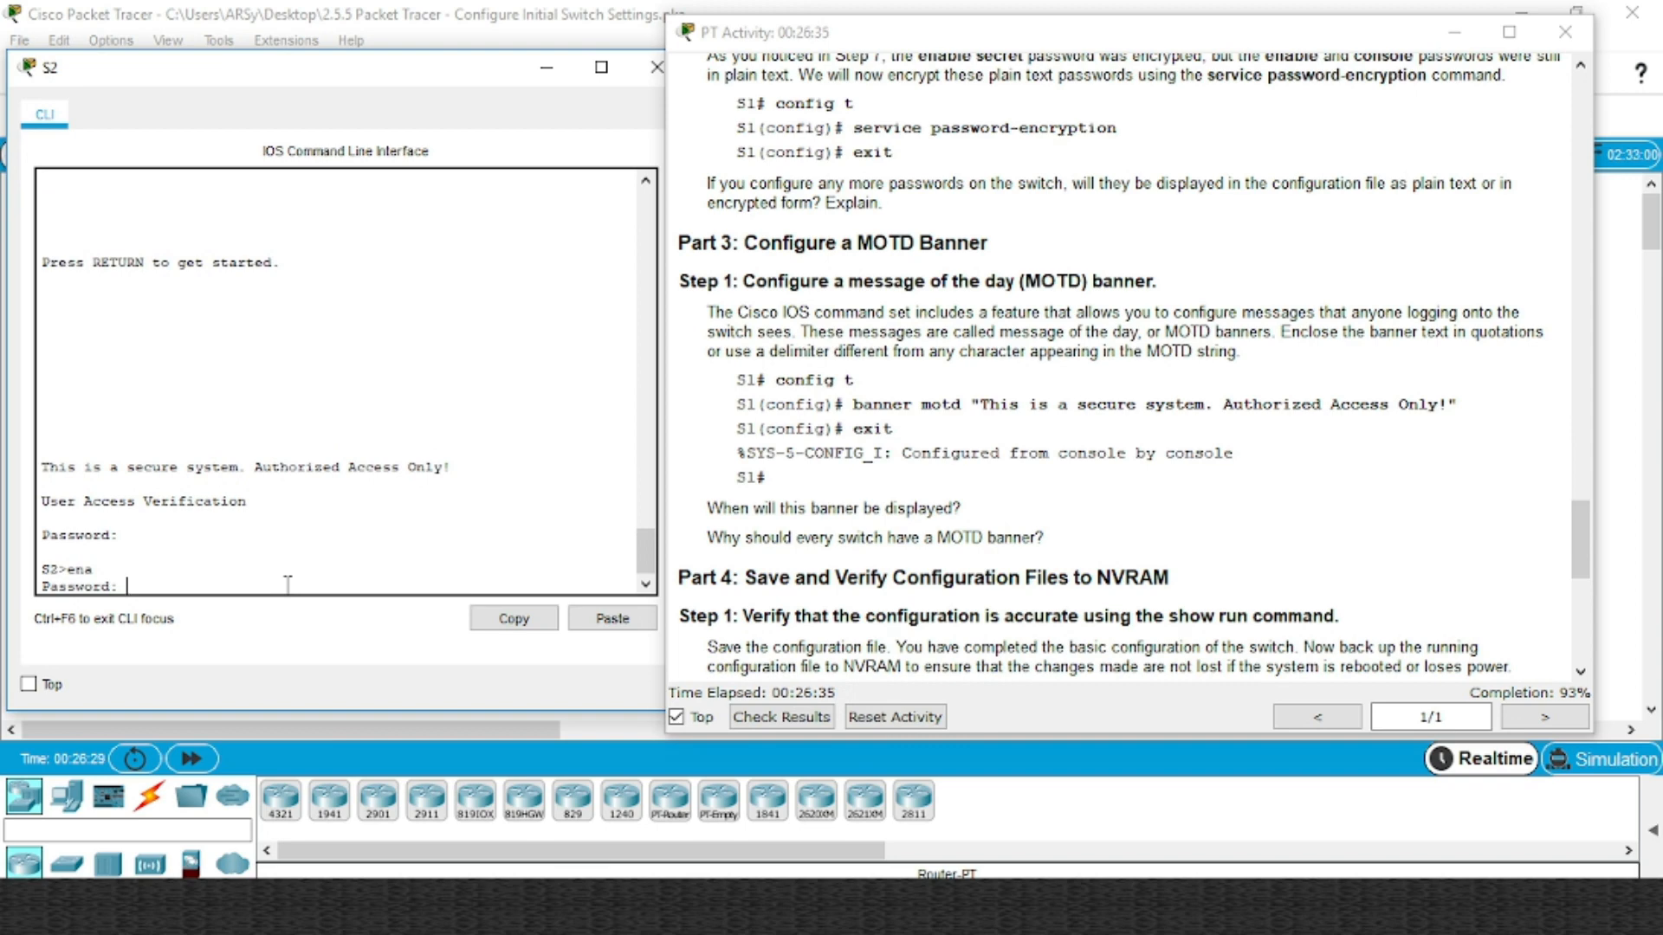
{"action": "key", "text": "Return"}
{"action": "type", "text": "cop"}
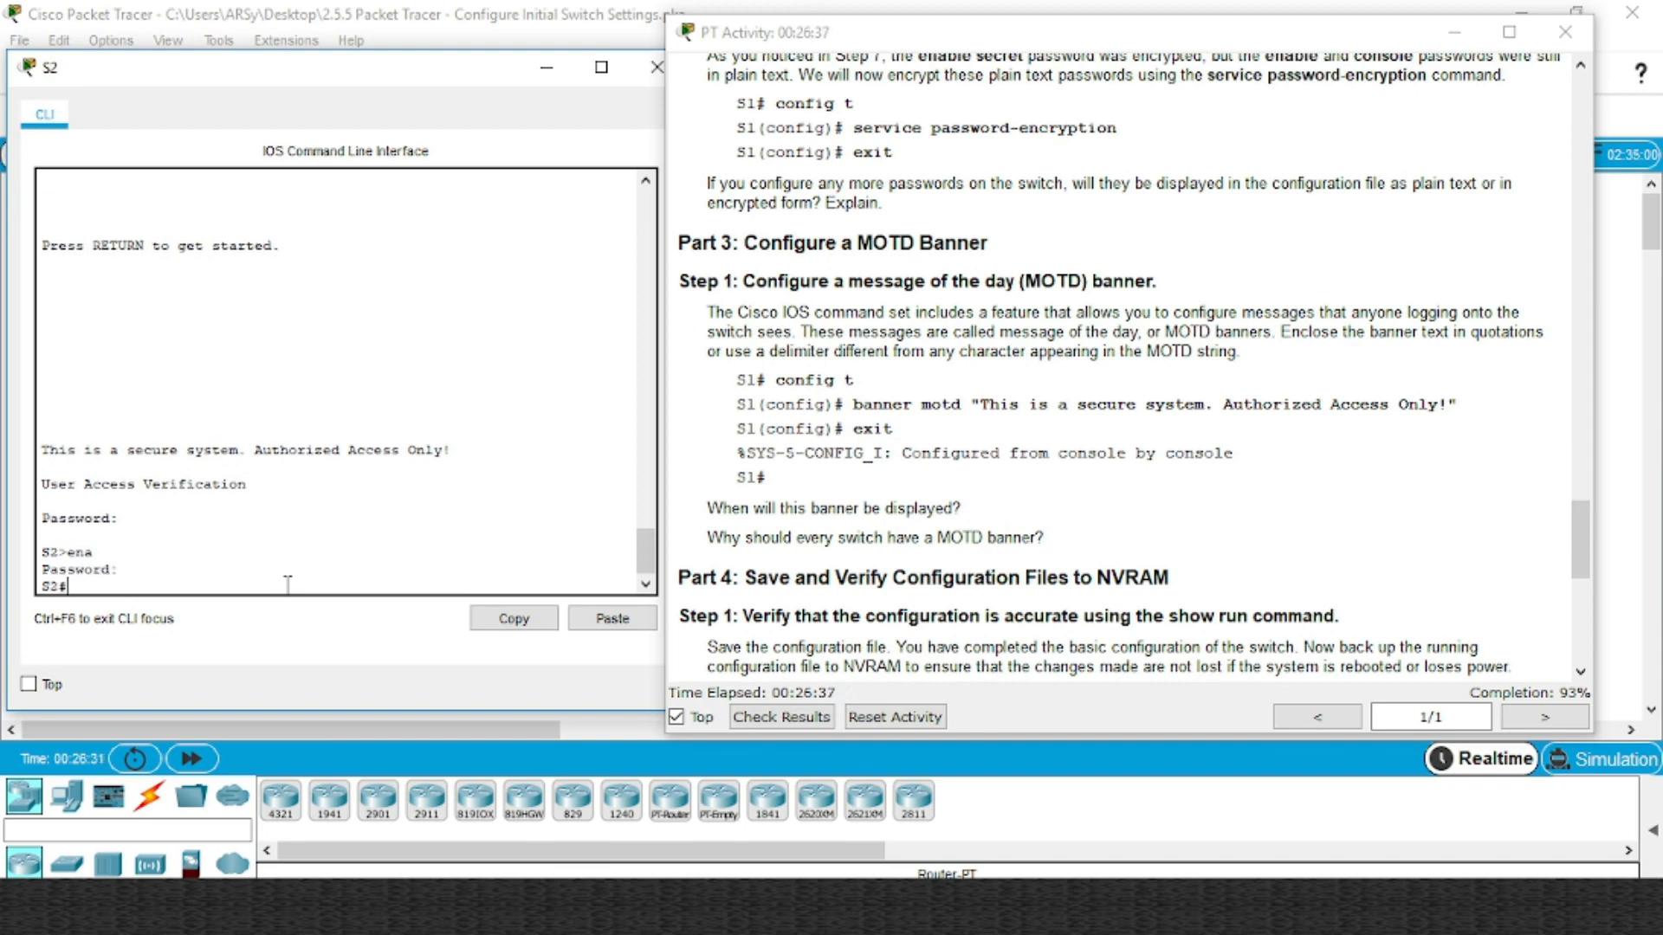
{"action": "key", "text": "Tab"}
{"action": "type", "text": "r"}
{"action": "key", "text": "Tab"}
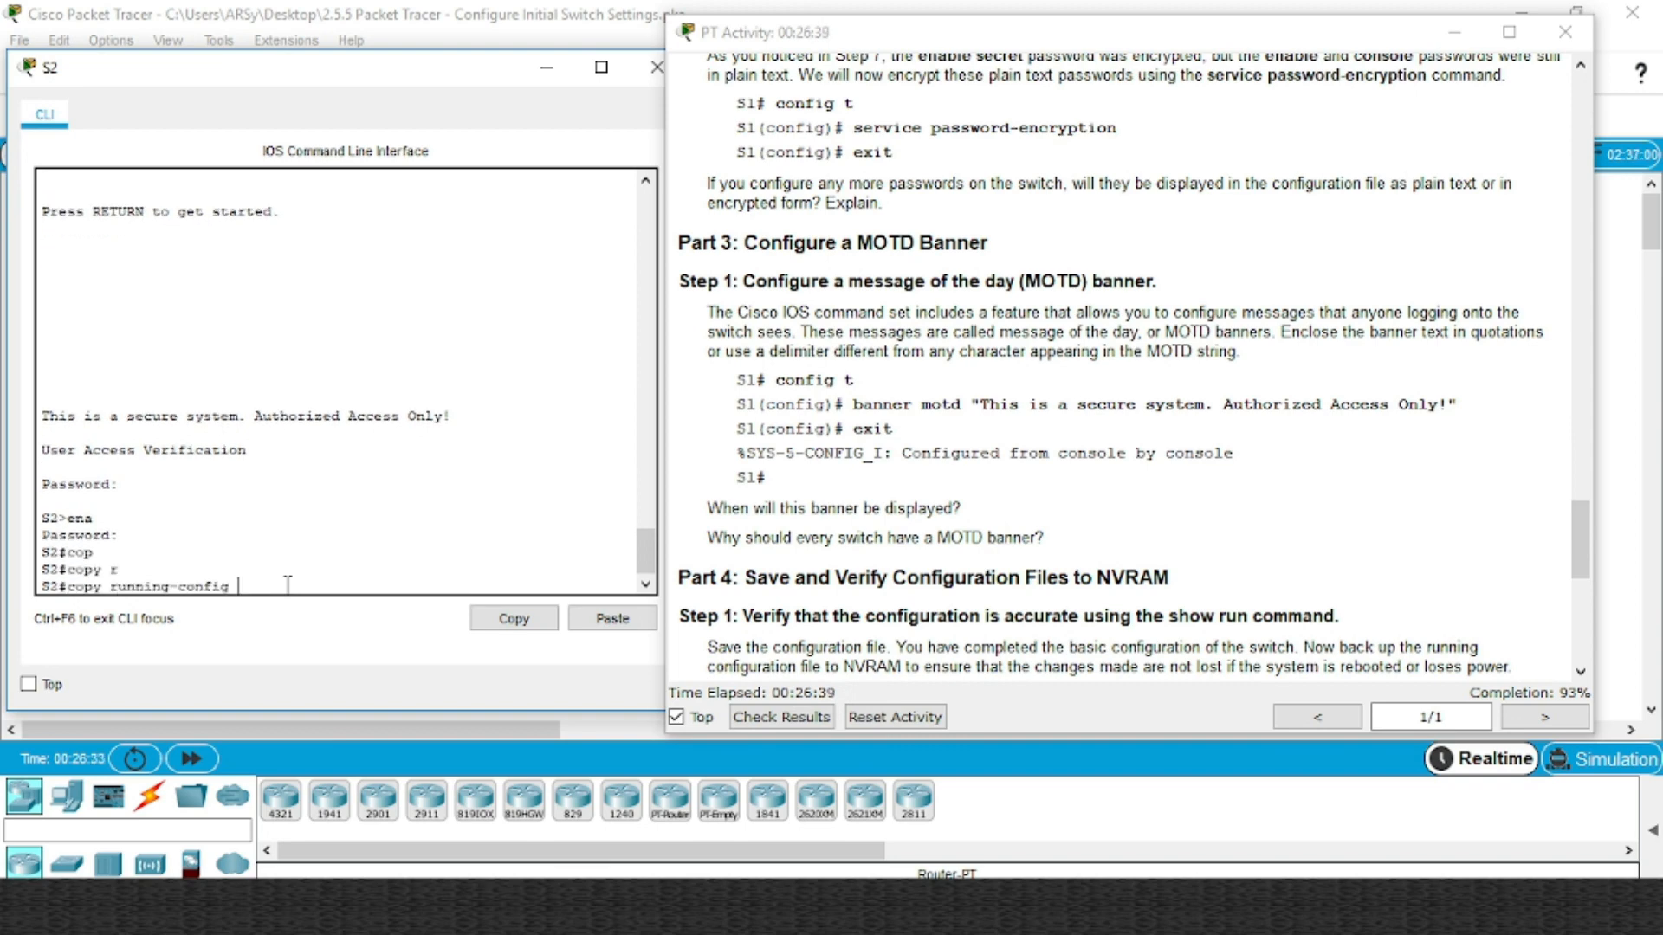
{"action": "type", "text": "st"}
{"action": "key", "text": "Tab"}
{"action": "key", "text": "Return"}
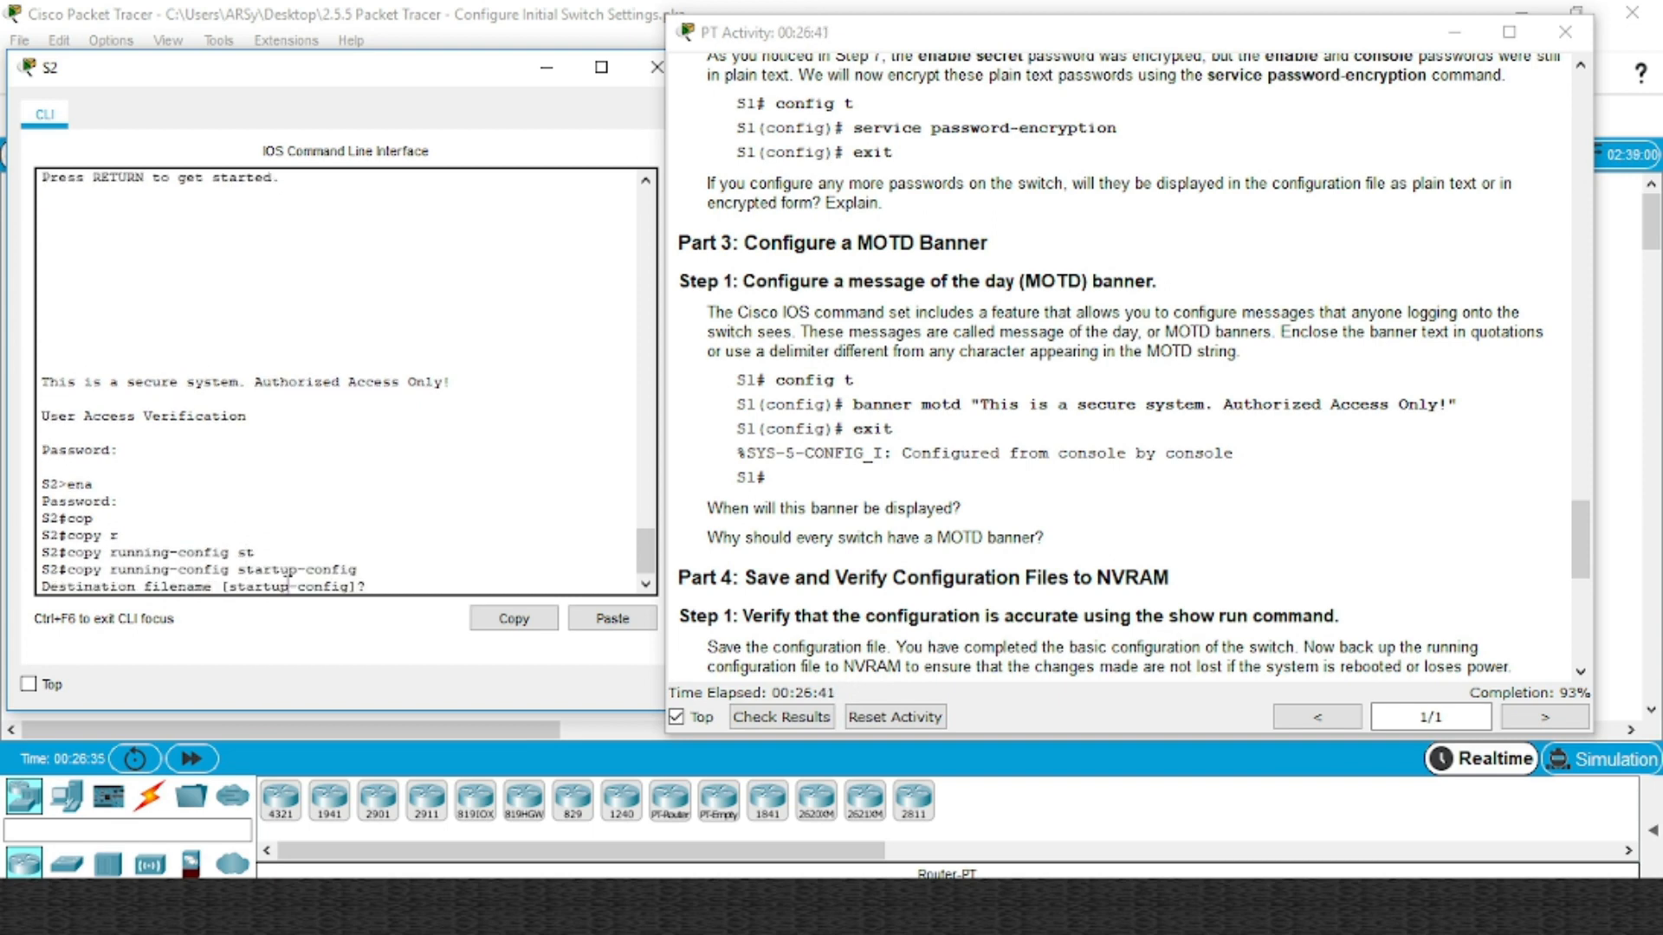
{"action": "key", "text": "Return"}
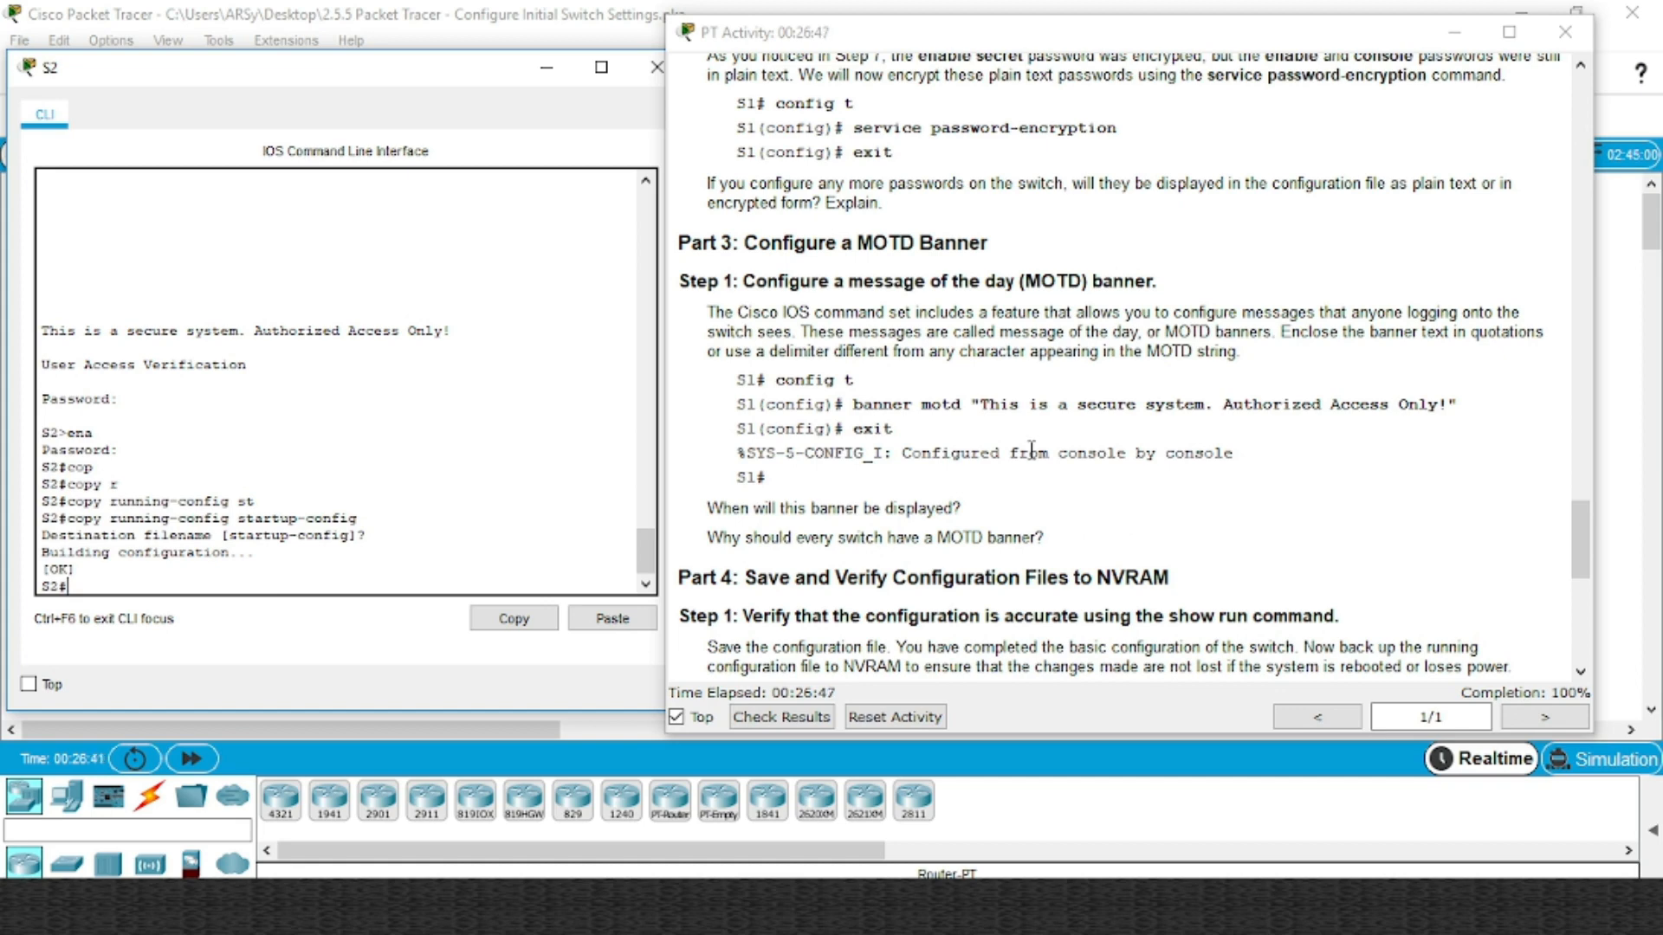
Check the activity results, close S2's window and review the assessment item scores
{"action": "left_click", "coordinate": [822, 716]}
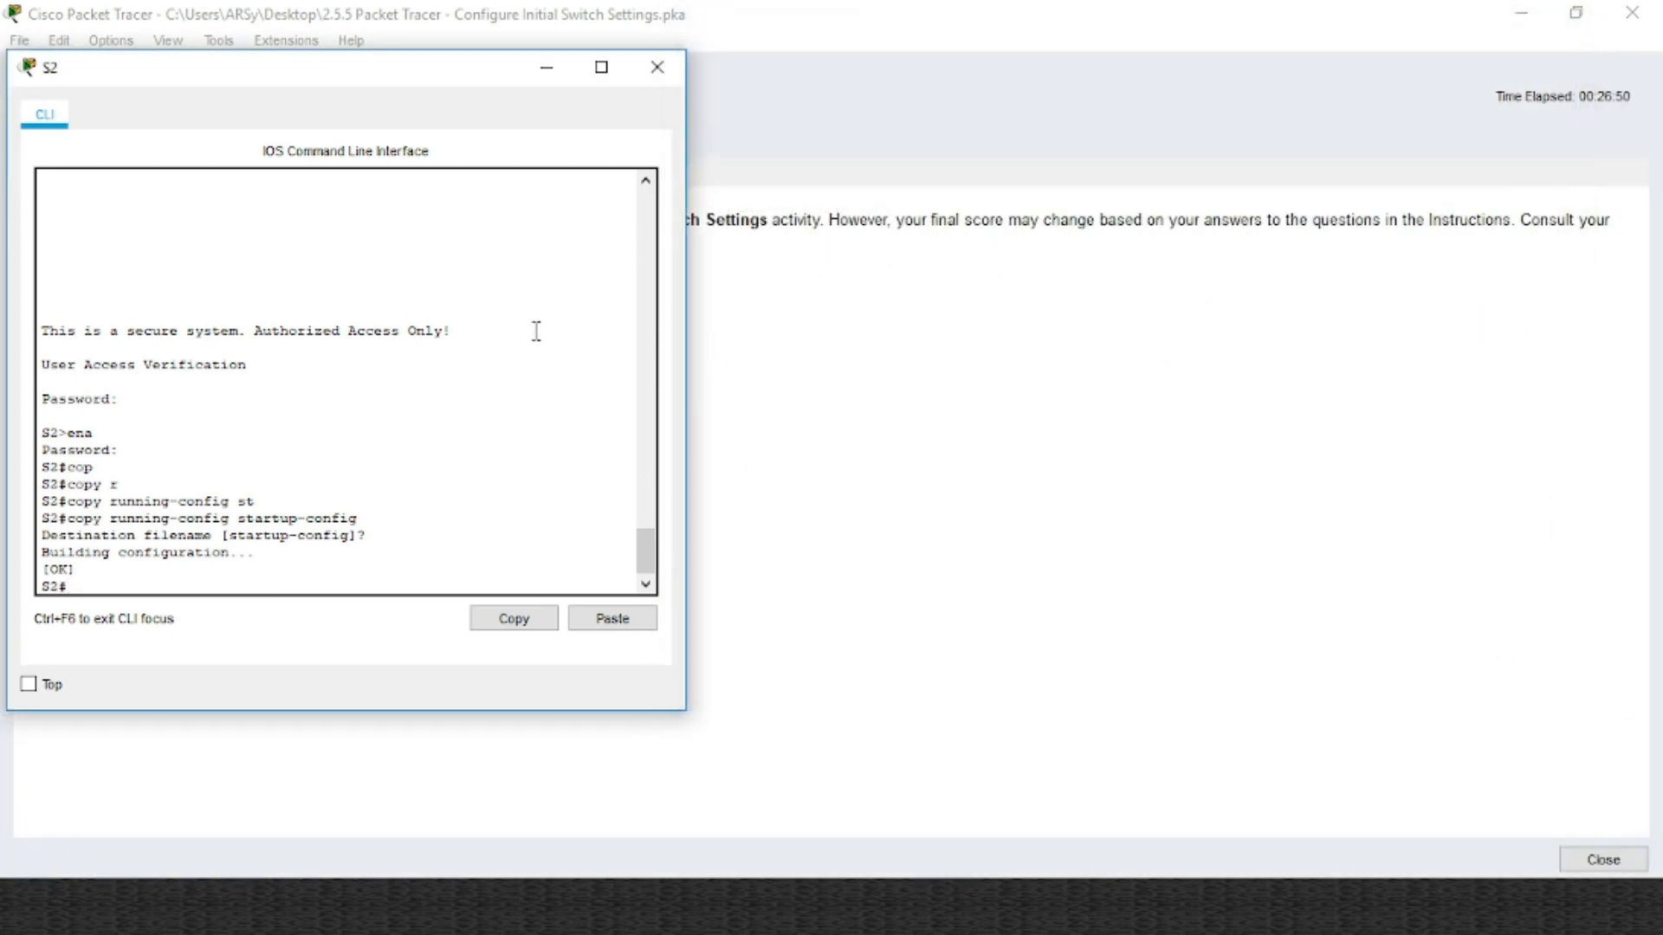
{"action": "left_click", "coordinate": [658, 67]}
{"action": "left_click", "coordinate": [251, 178]}
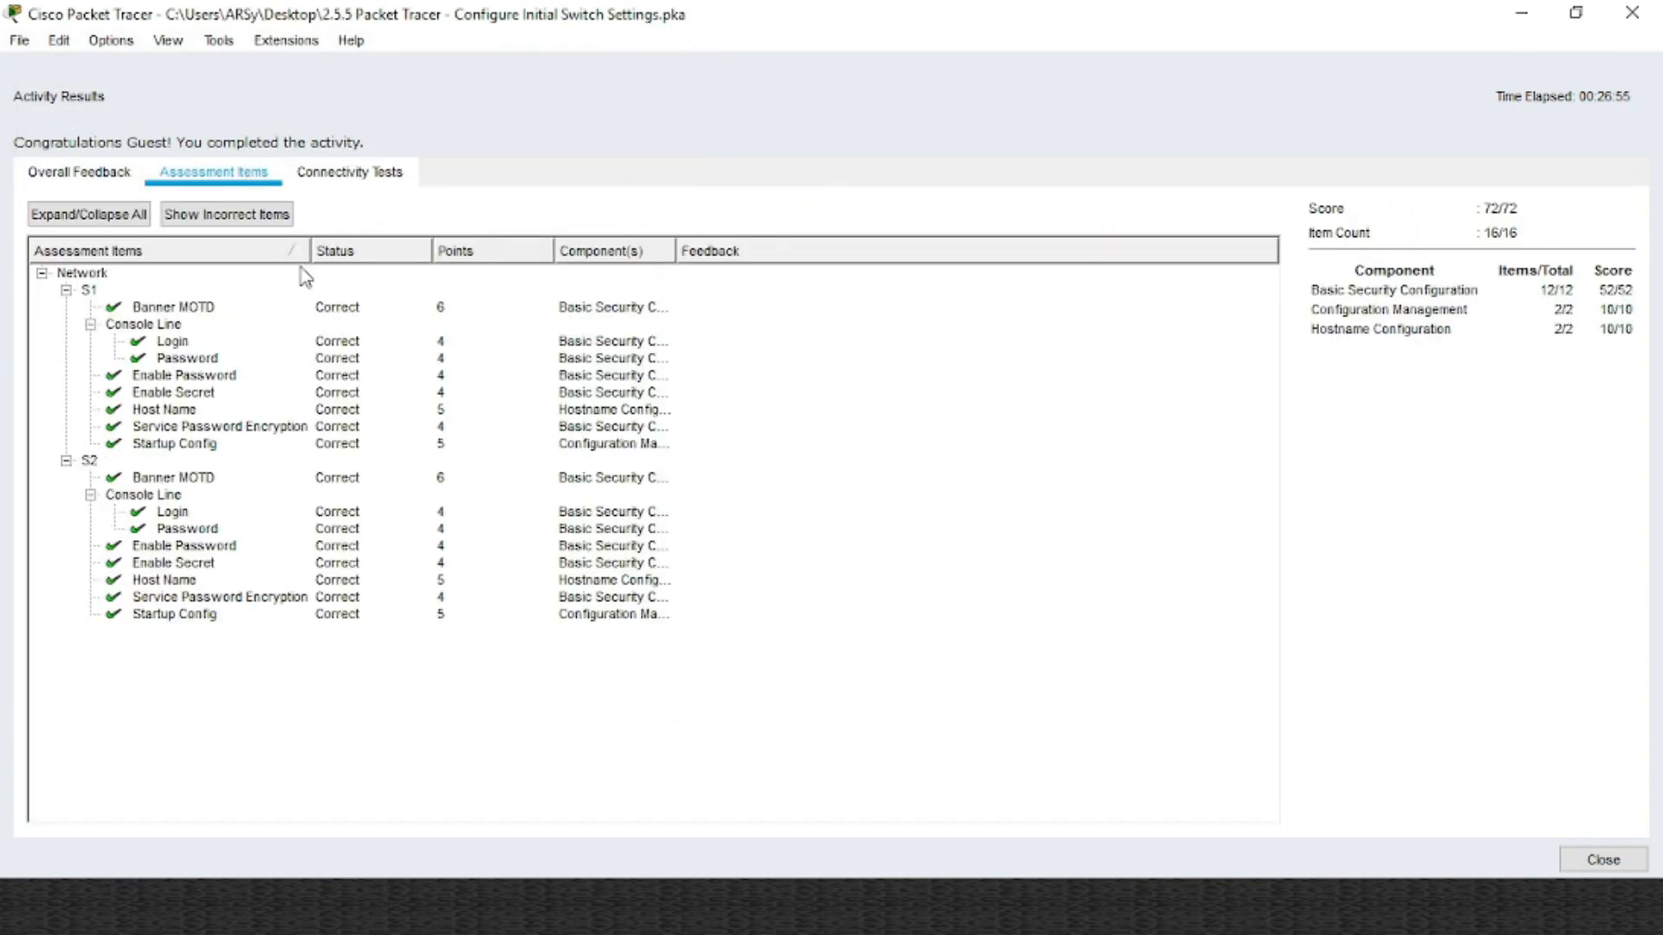
{"action": "left_click", "coordinate": [1609, 862]}
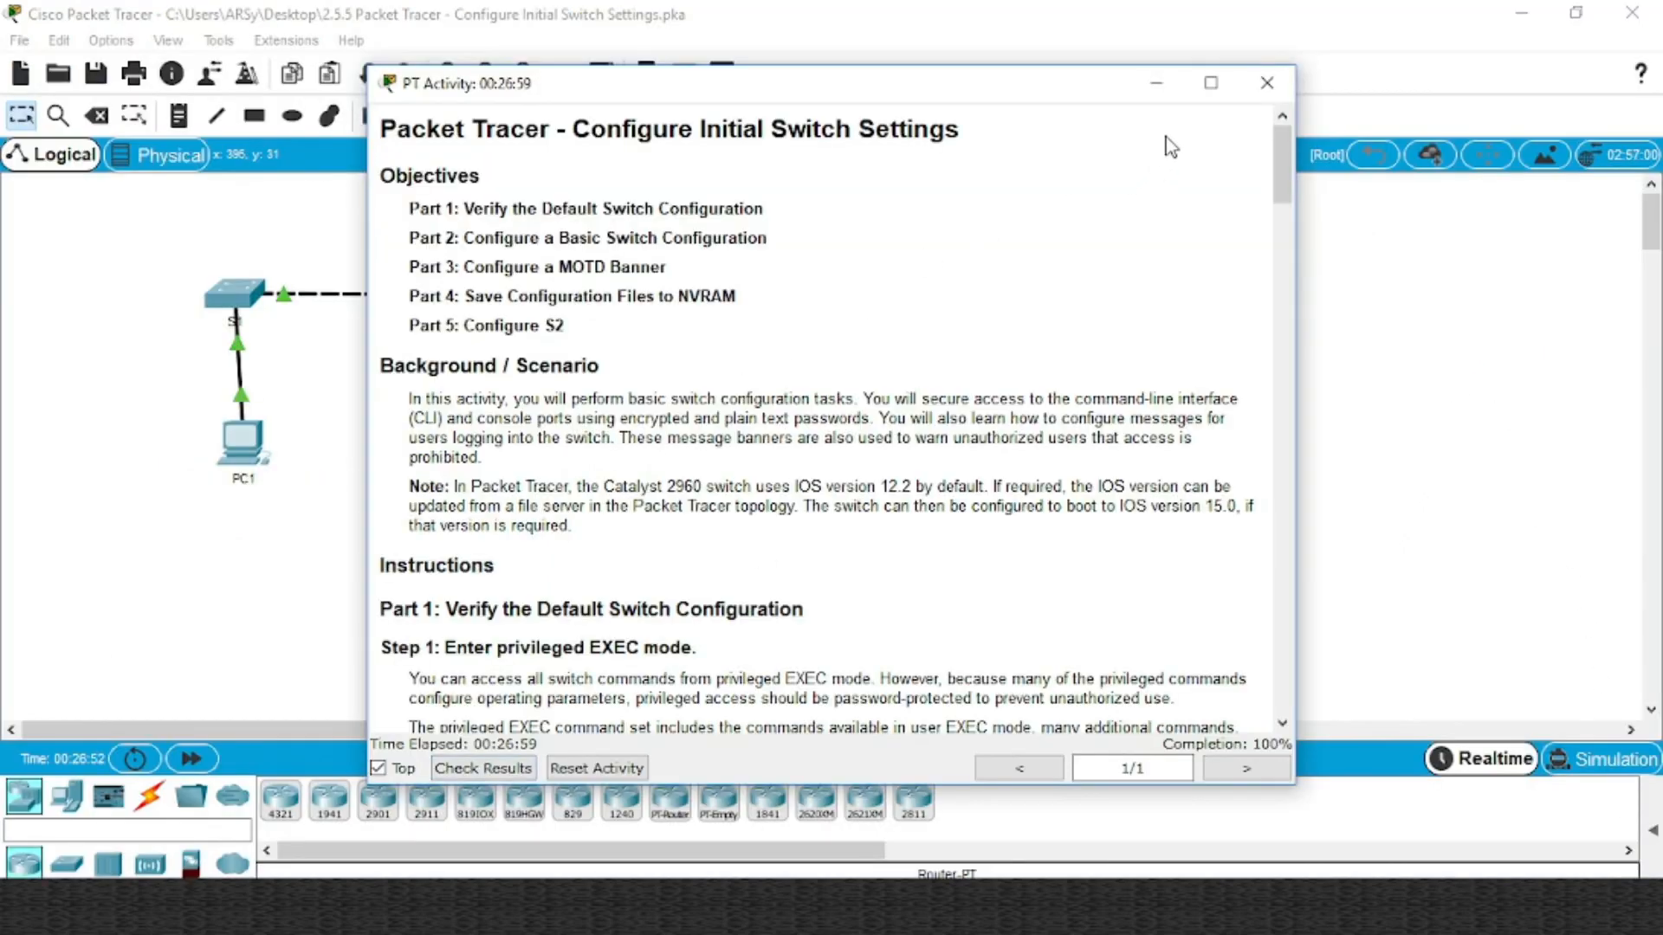
Close the PT Activity instructions window and quit Packet Tracer
{"action": "left_click_drag", "start_coordinate": [976, 95], "coordinate": [1195, 54]}
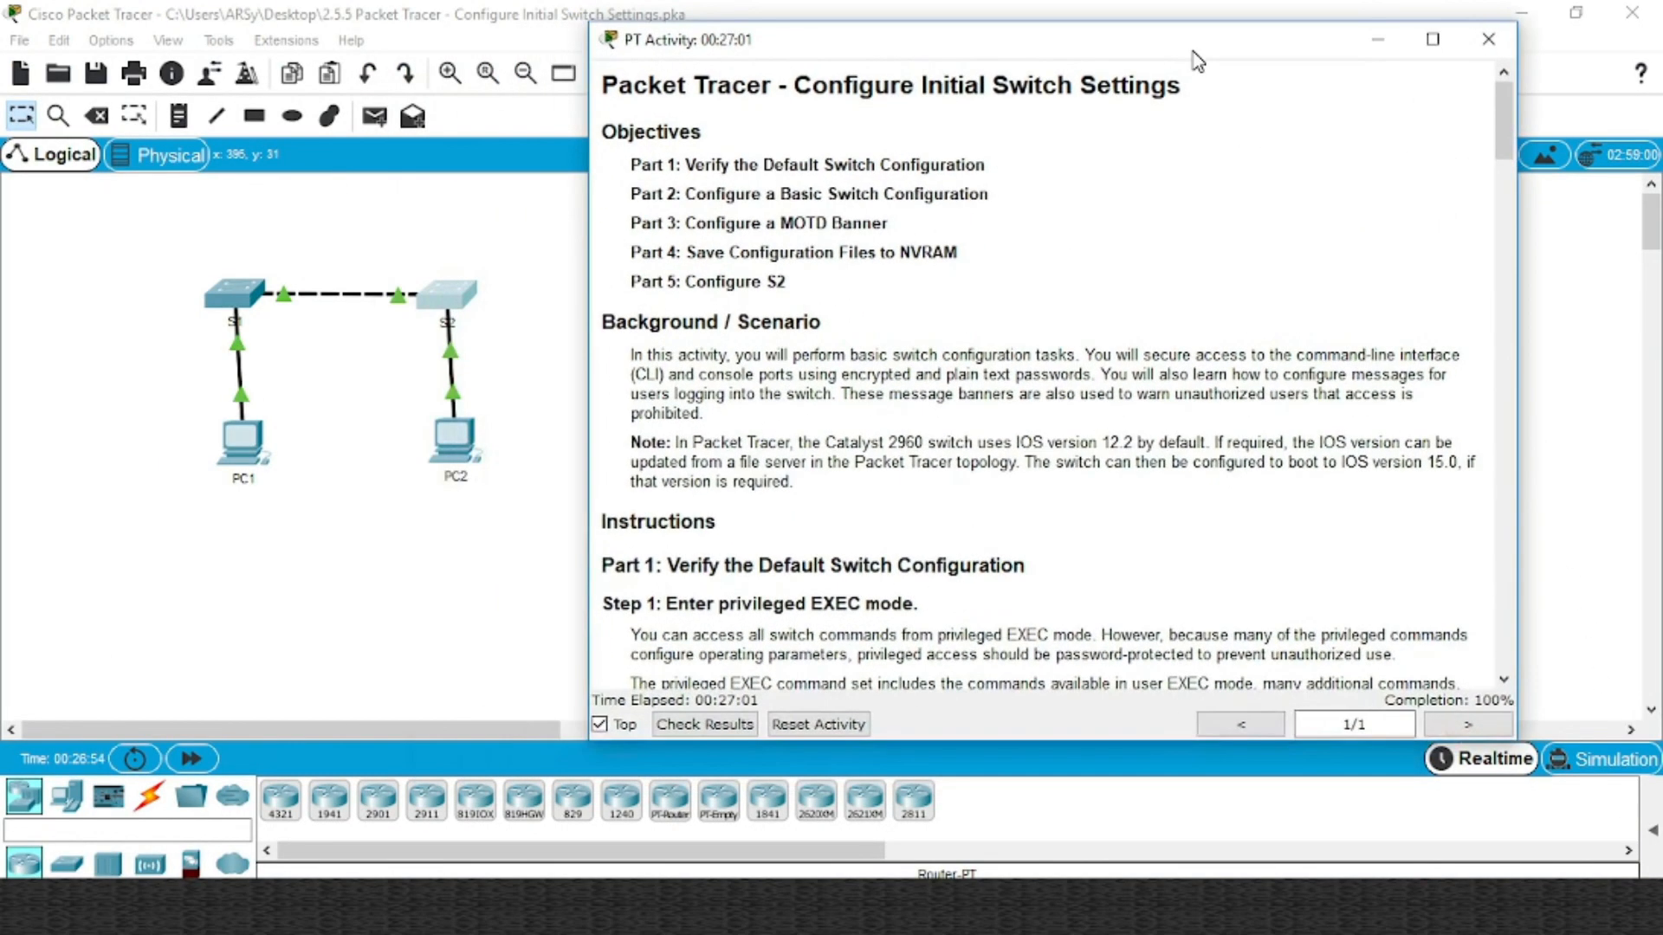
{"action": "left_click", "coordinate": [1487, 52]}
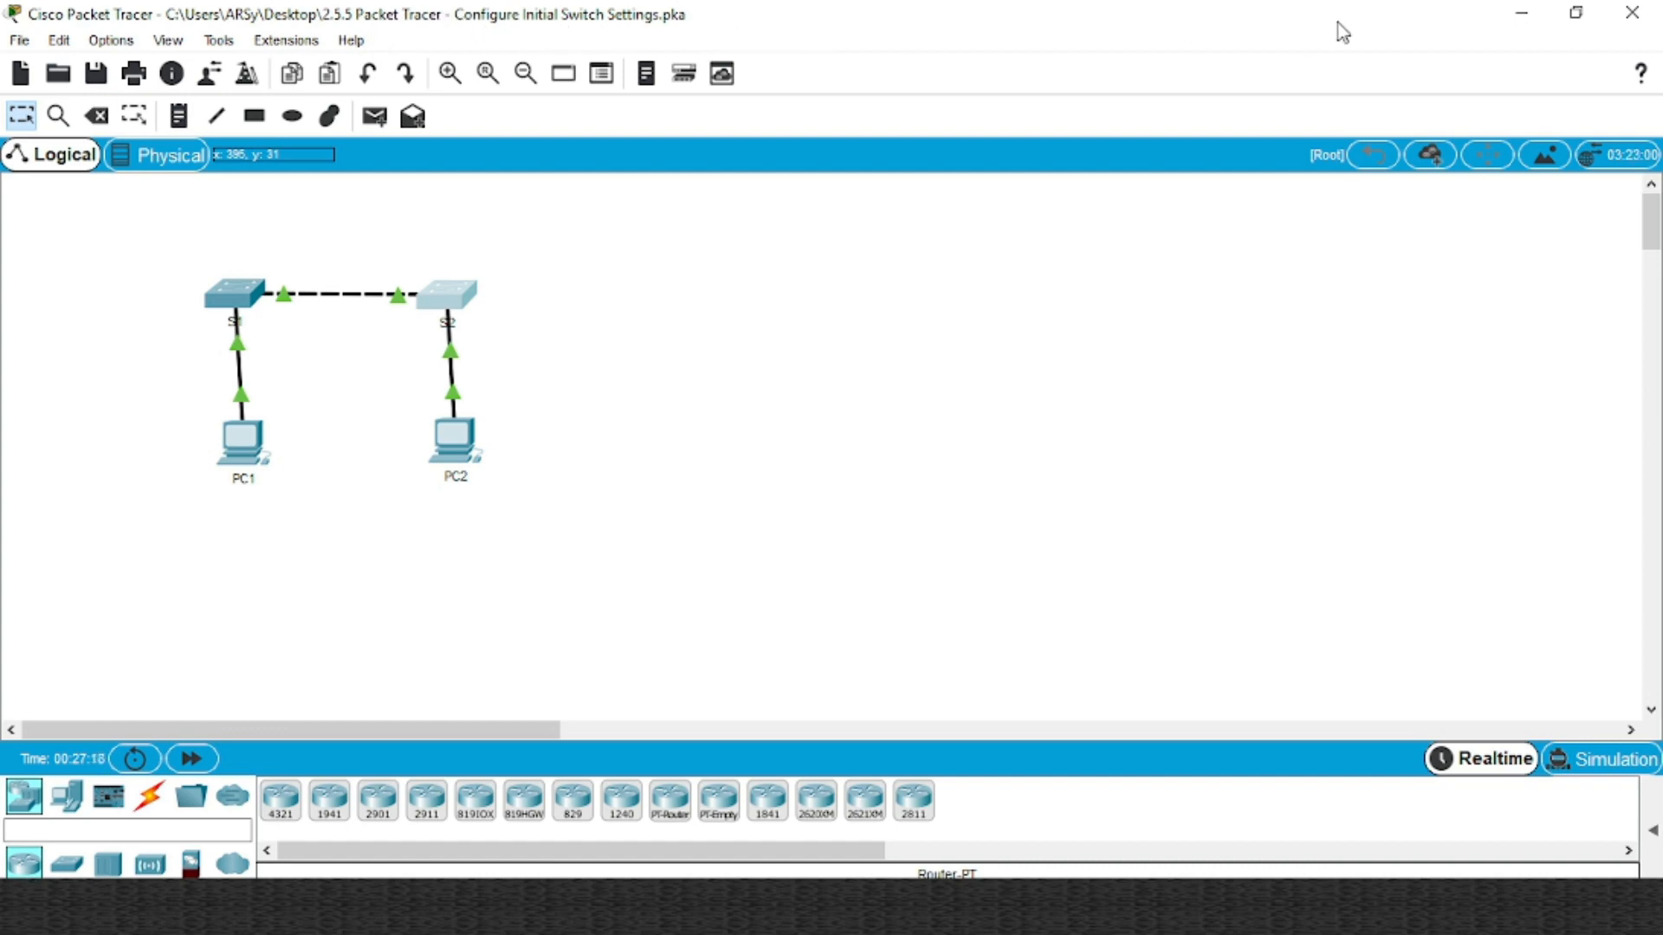
{"action": "left_click", "coordinate": [1629, 17]}
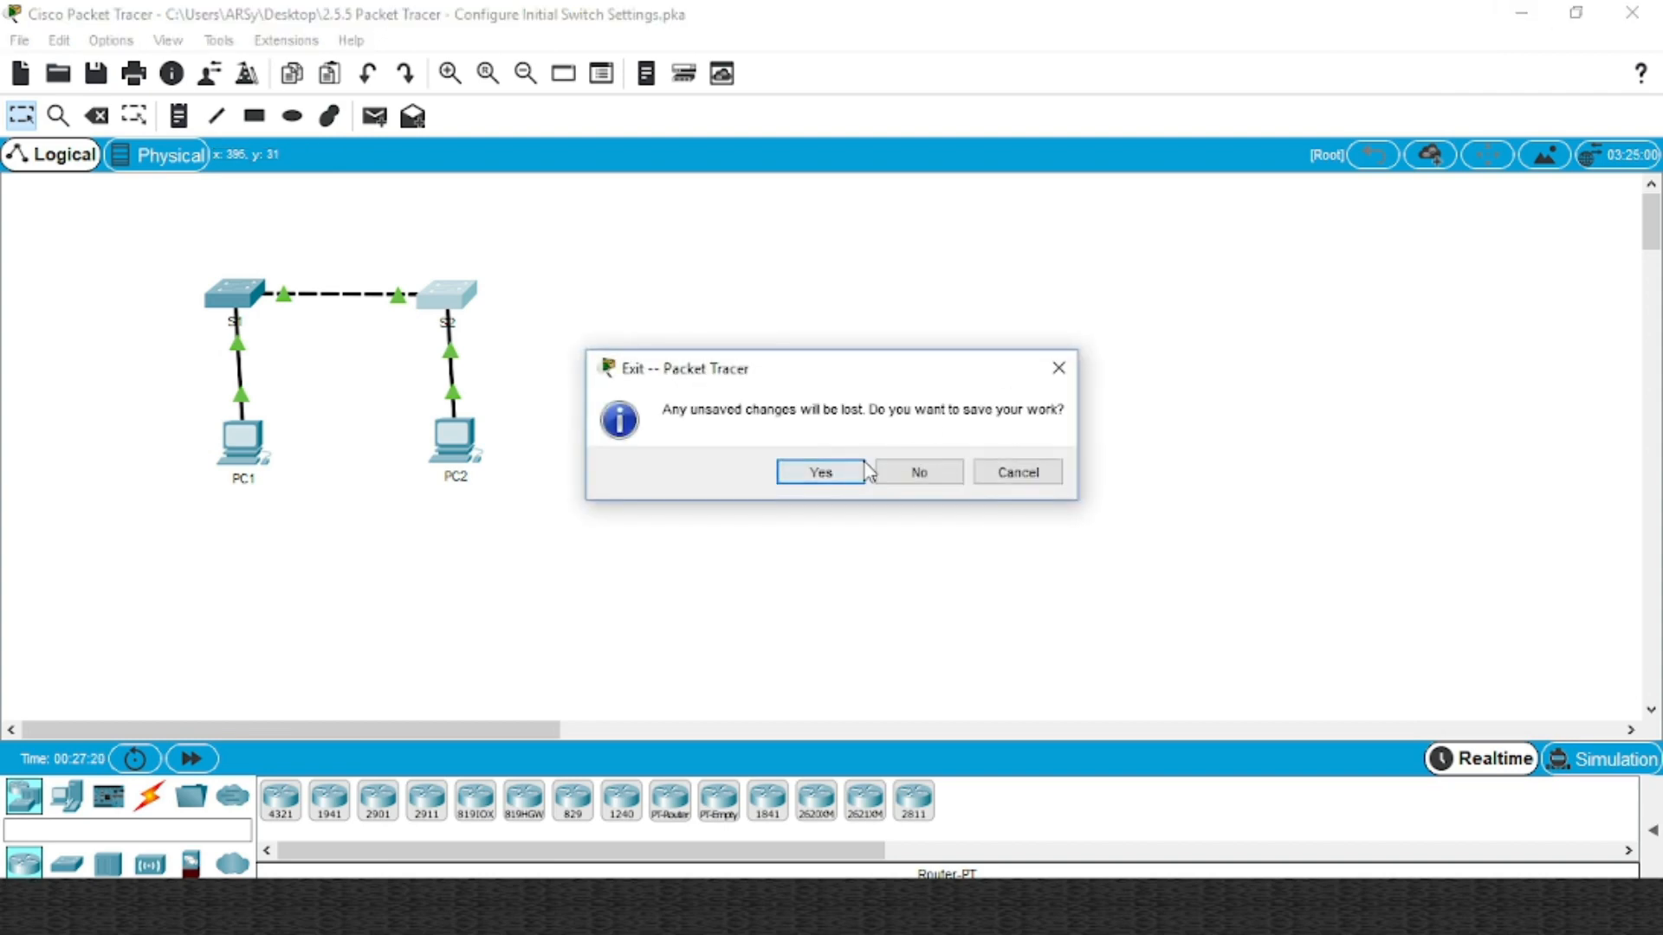
Close Packet Tracer without saving, then select and deselect the desktop's 2.5.5 and 2.7.6 files
{"action": "left_click", "coordinate": [920, 473]}
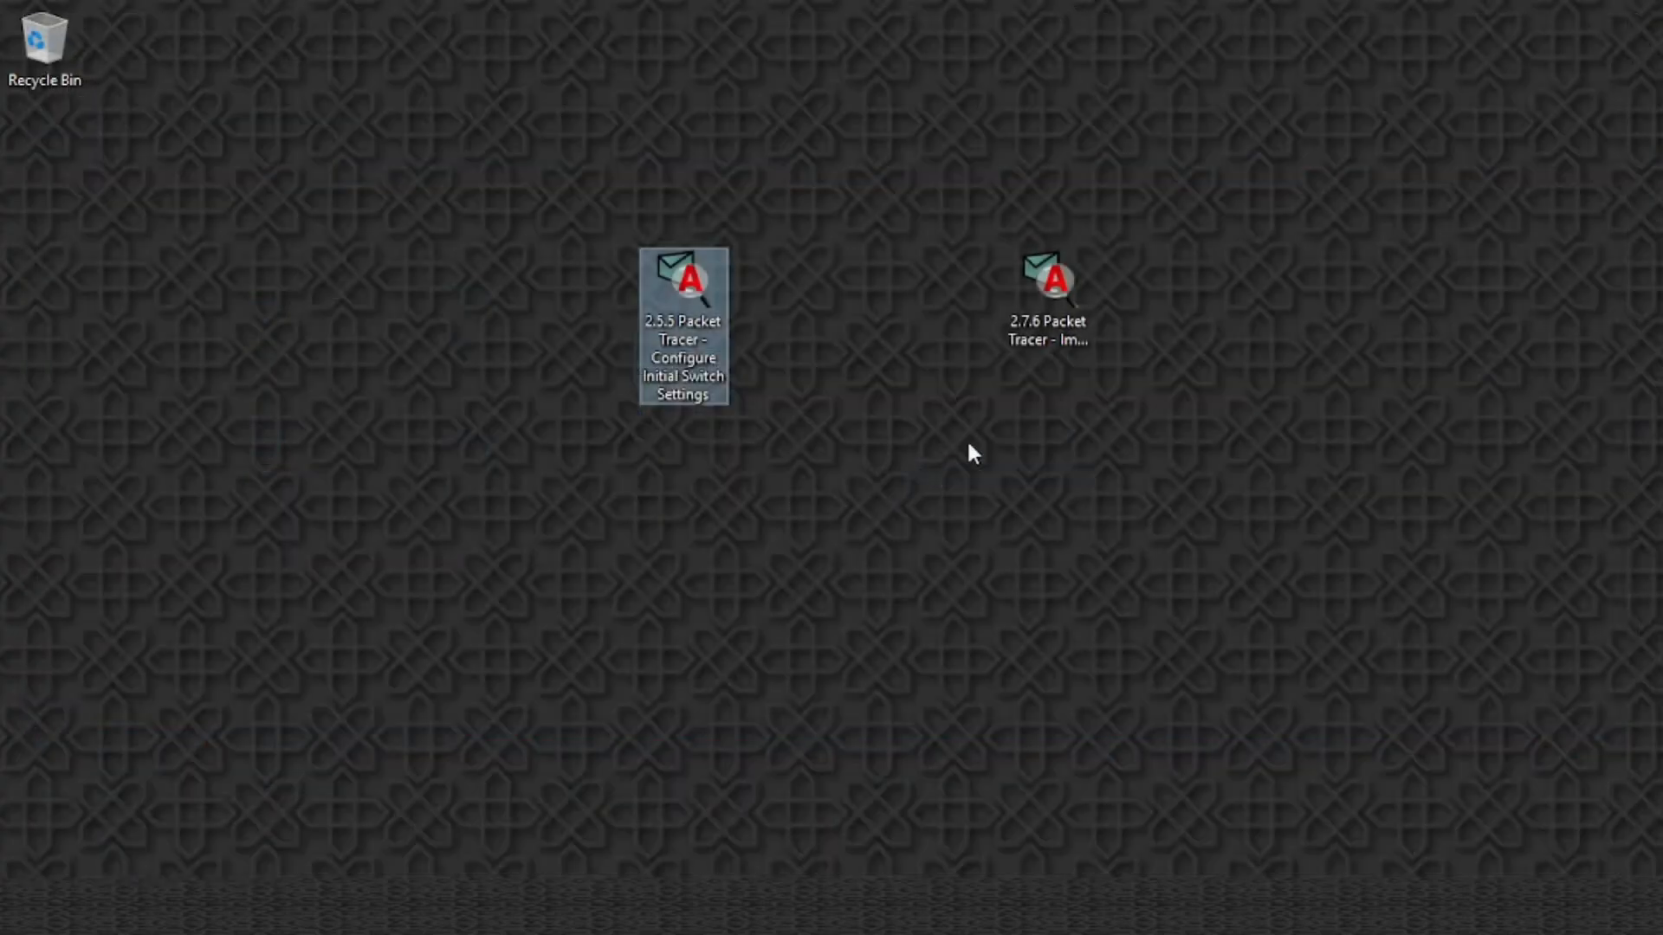
{"action": "left_click", "coordinate": [865, 200]}
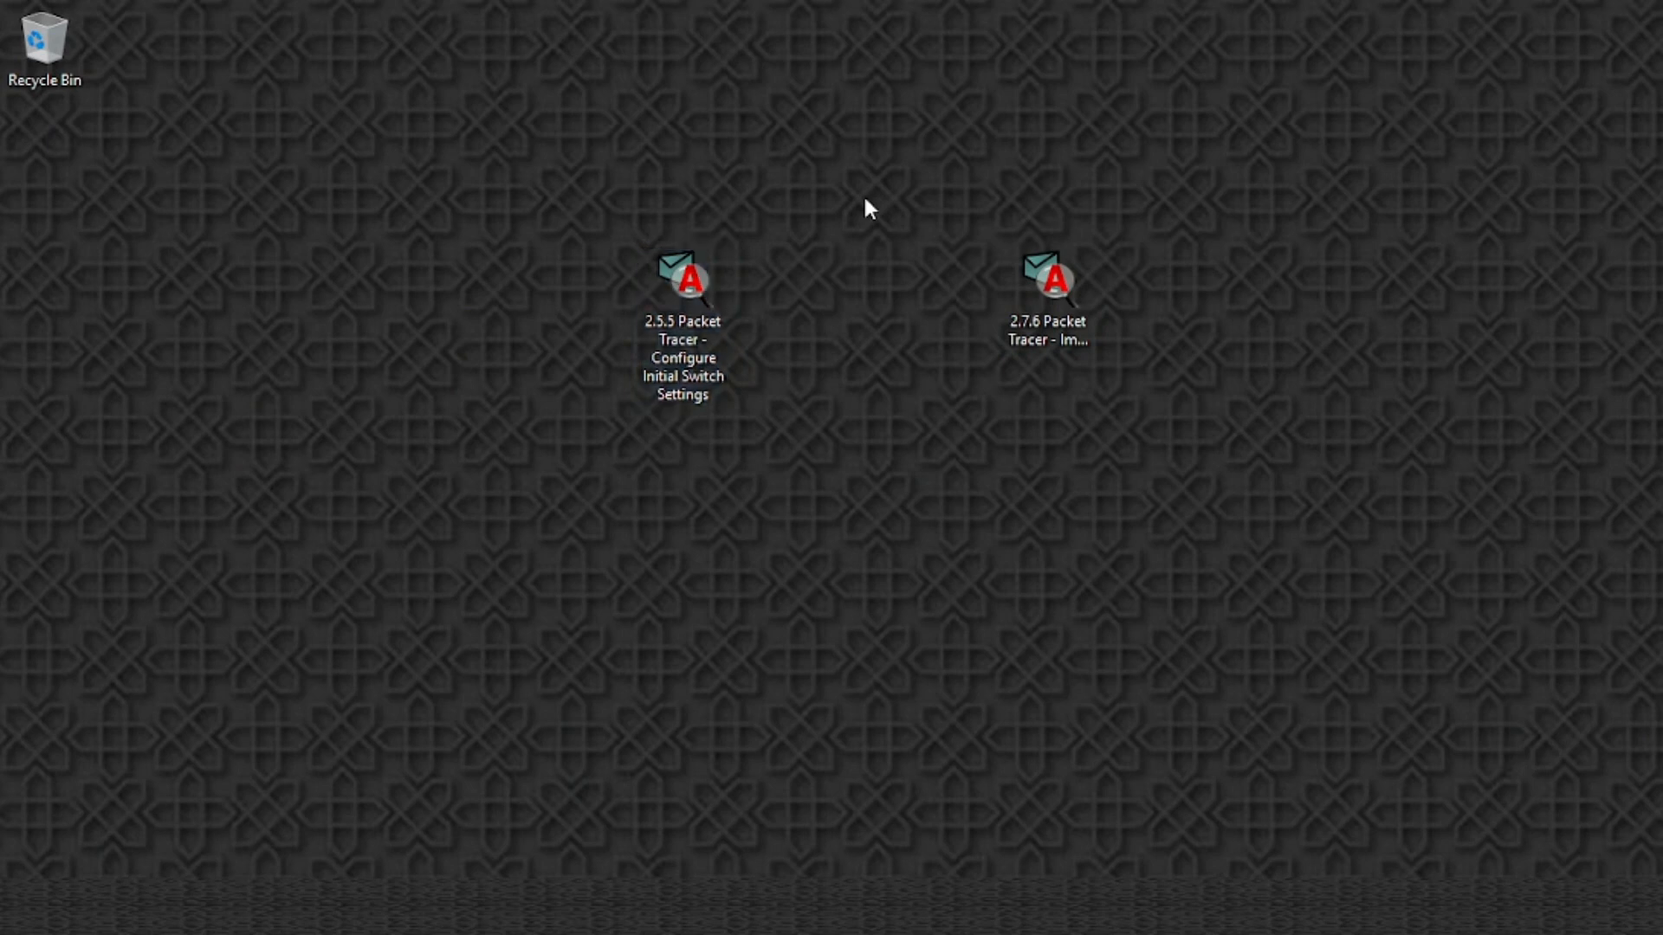
{"action": "left_click_drag", "start_coordinate": [864, 195], "coordinate": [1149, 434]}
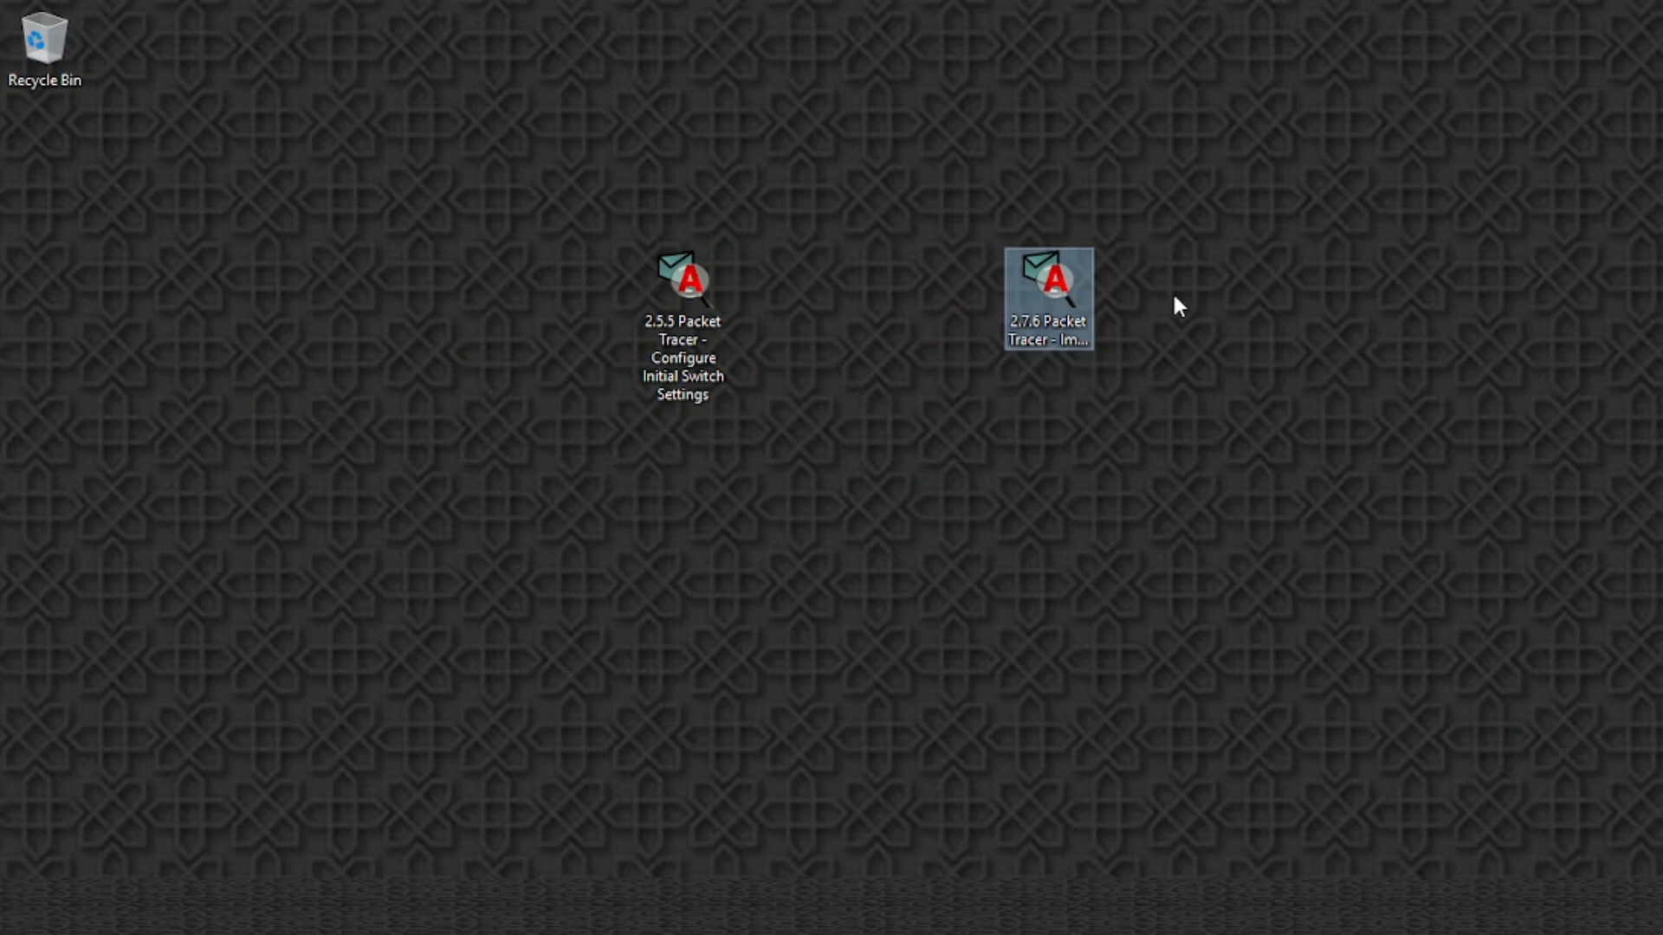
{"action": "left_click", "coordinate": [1211, 308]}
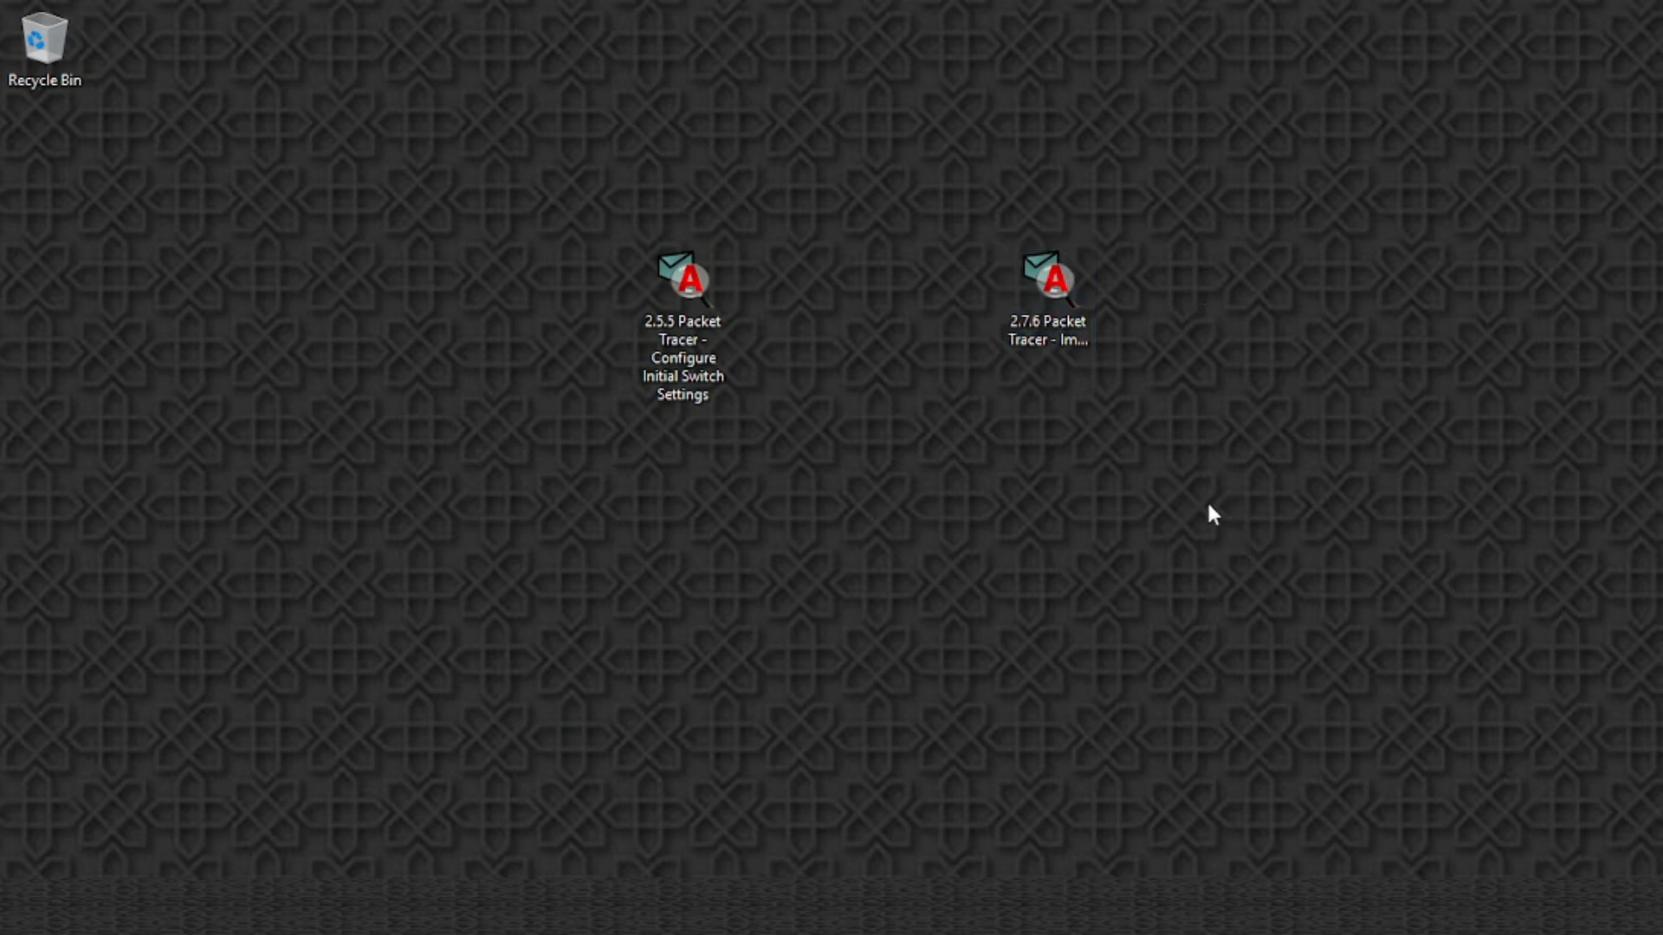